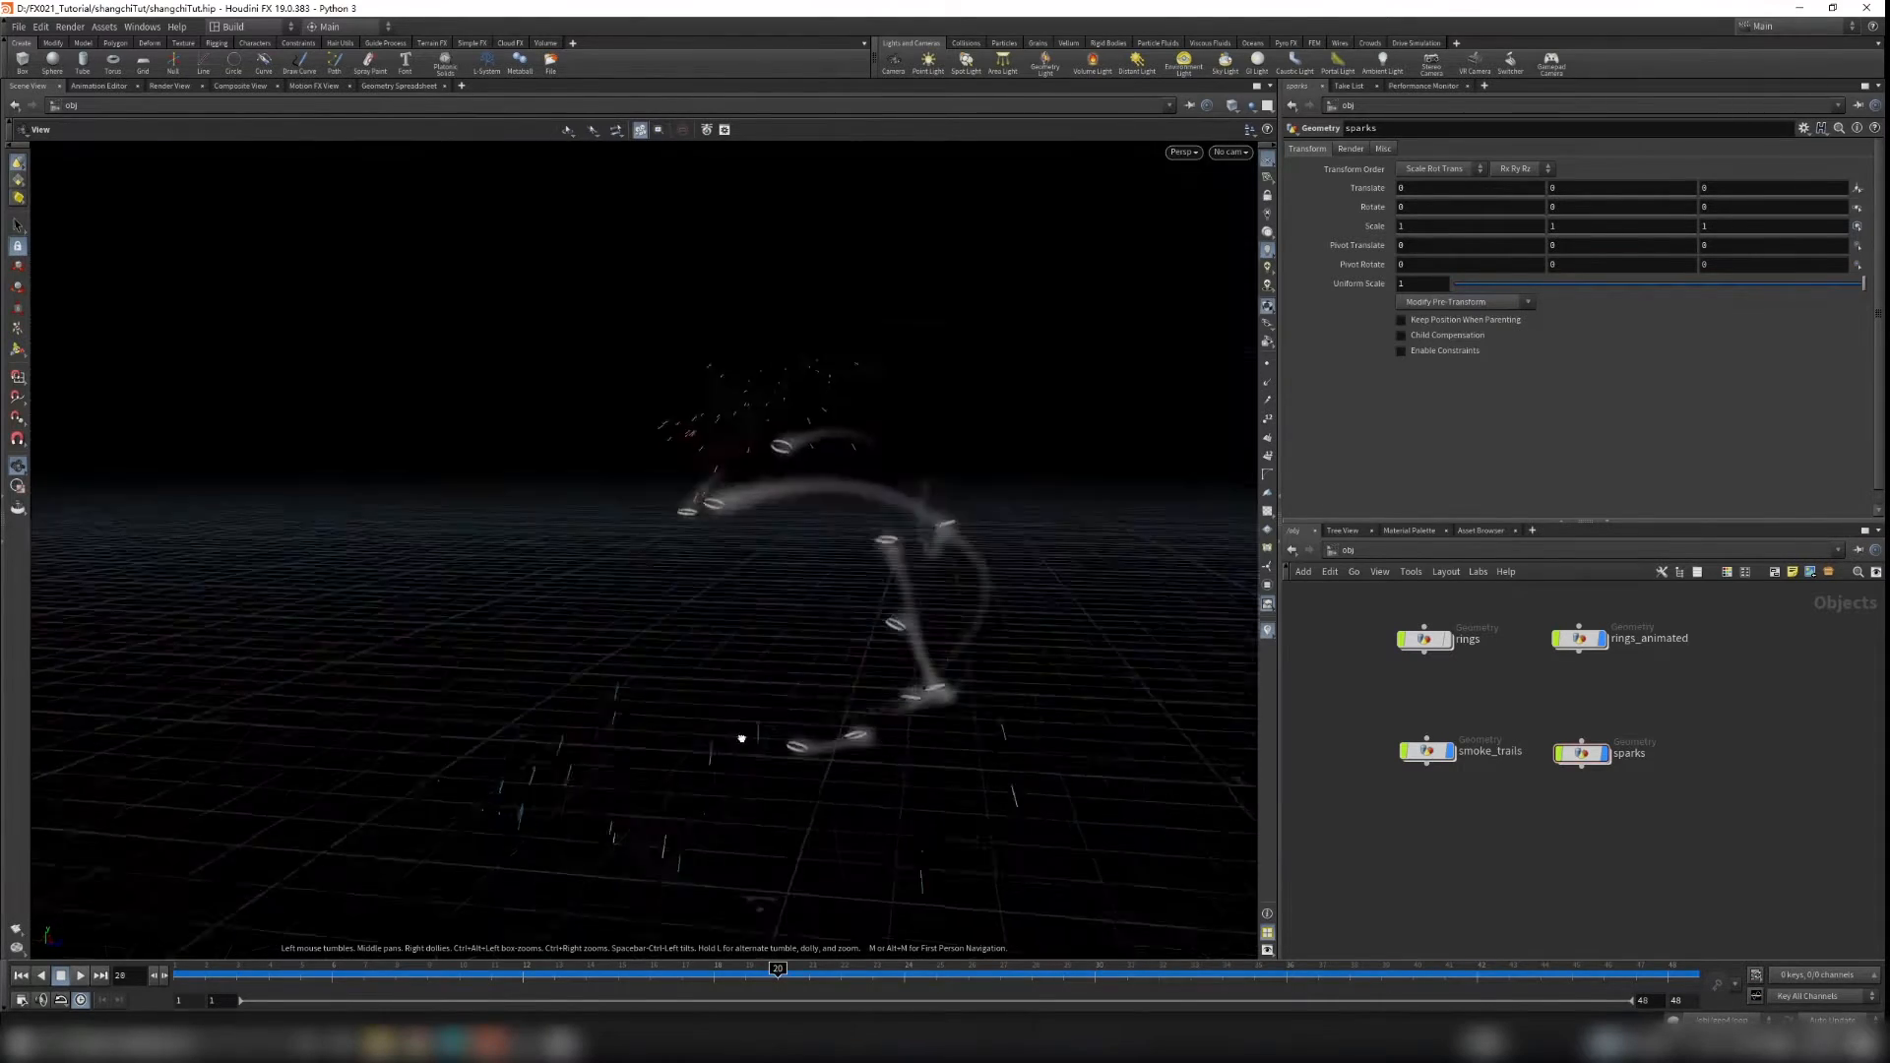
Step: Switch to the image viewer and scrub through the rendered shockwave sequence to review it
key(alt+Tab)
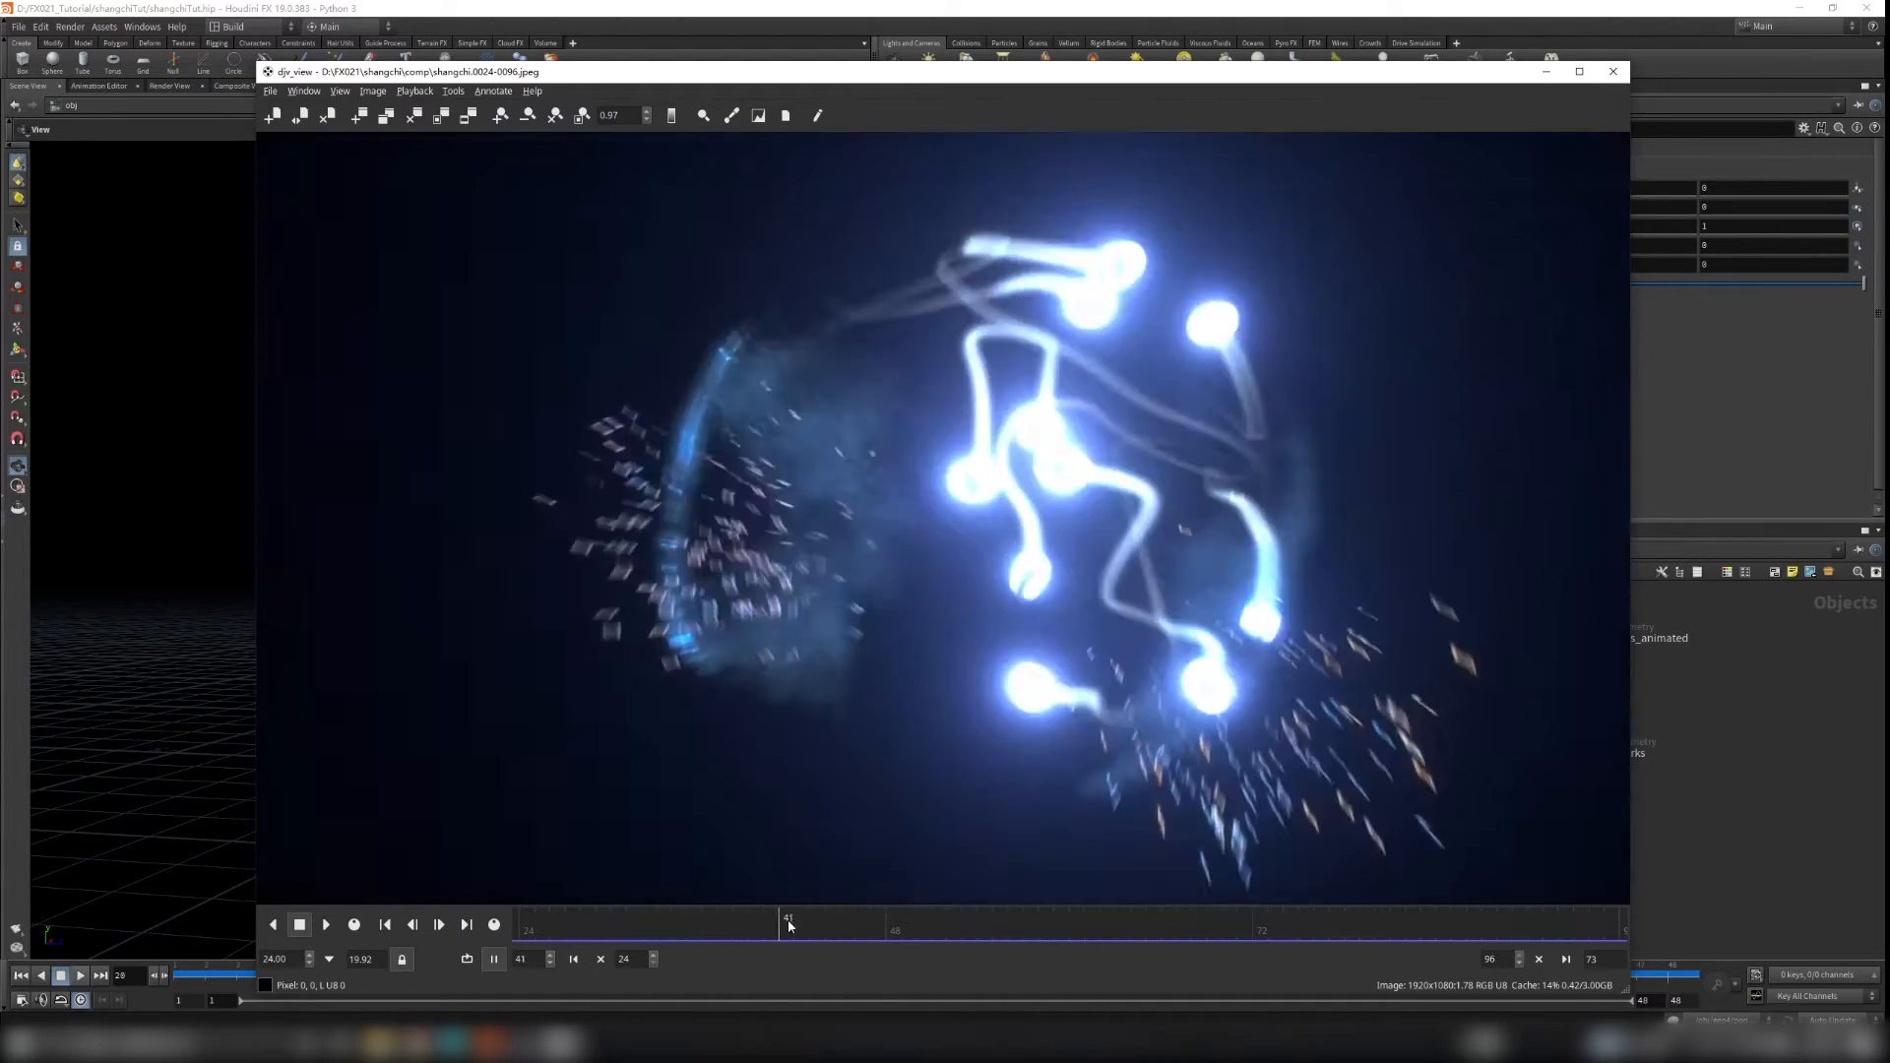
drag(1333, 913, 856, 899)
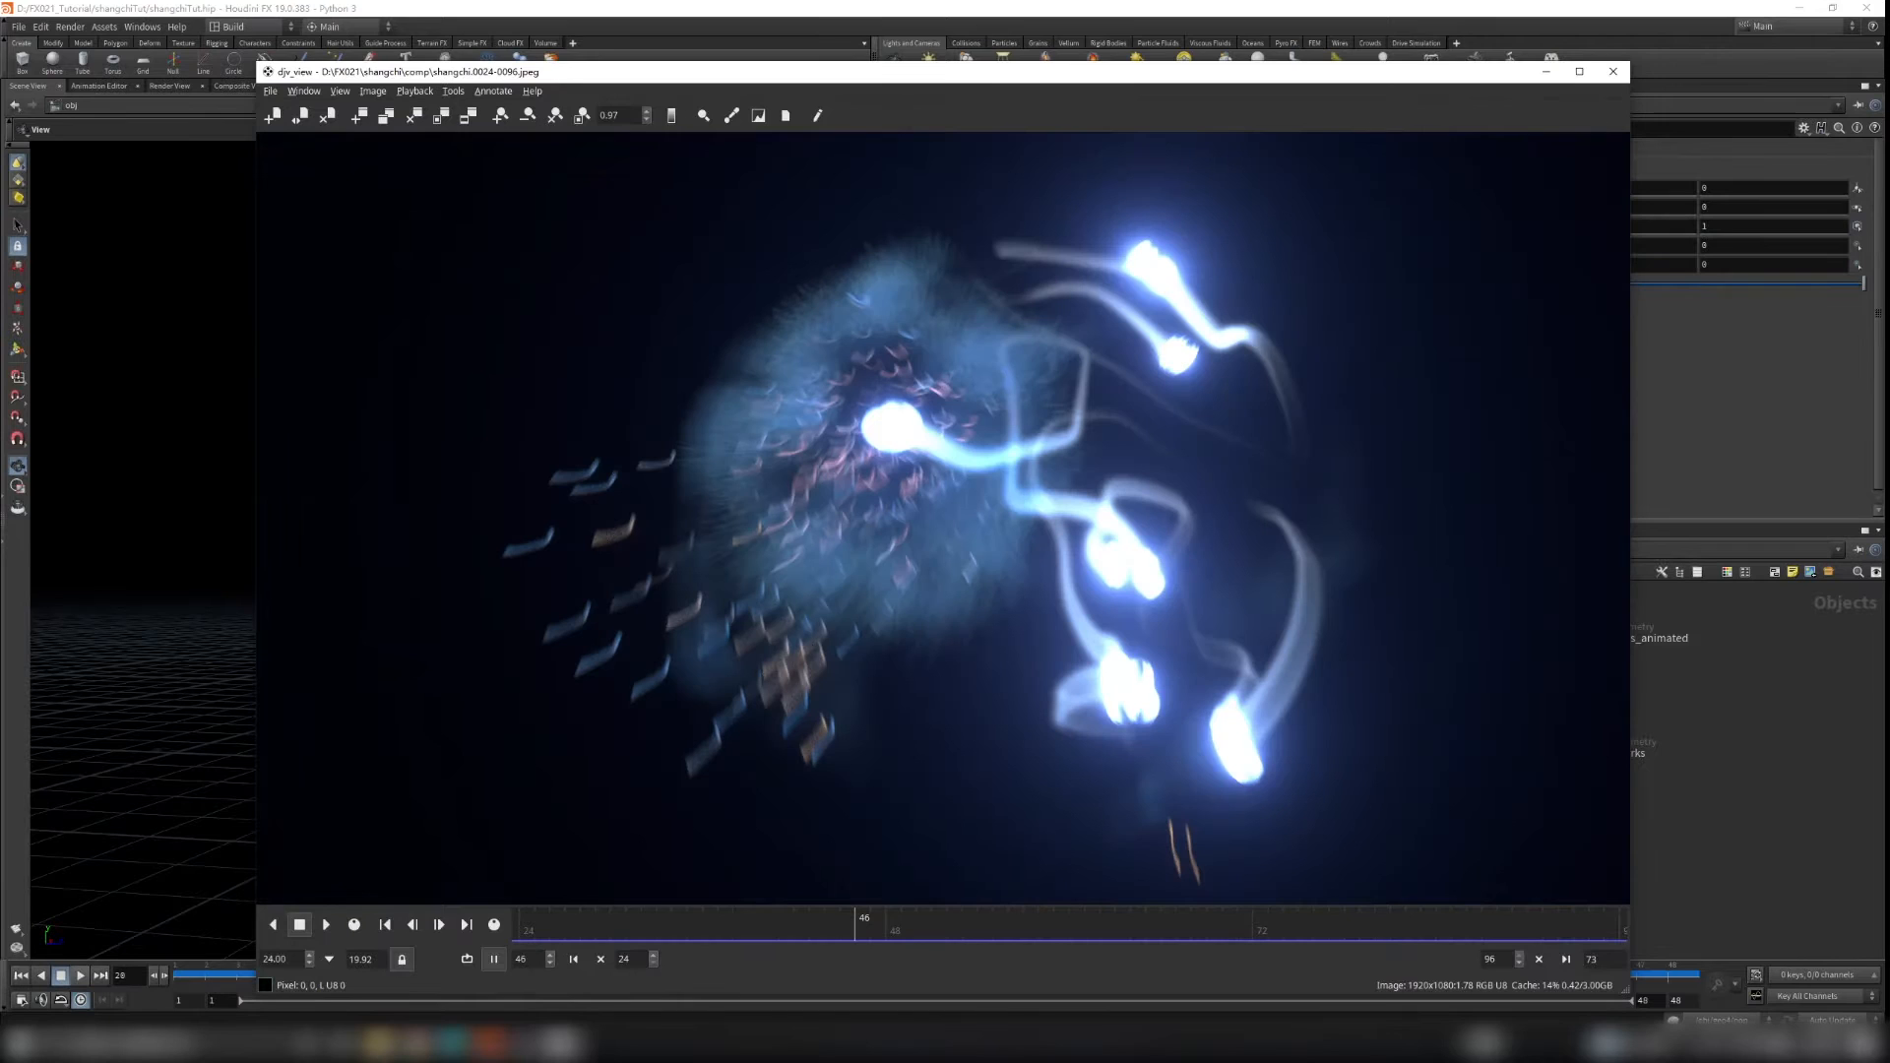
click(1541, 72)
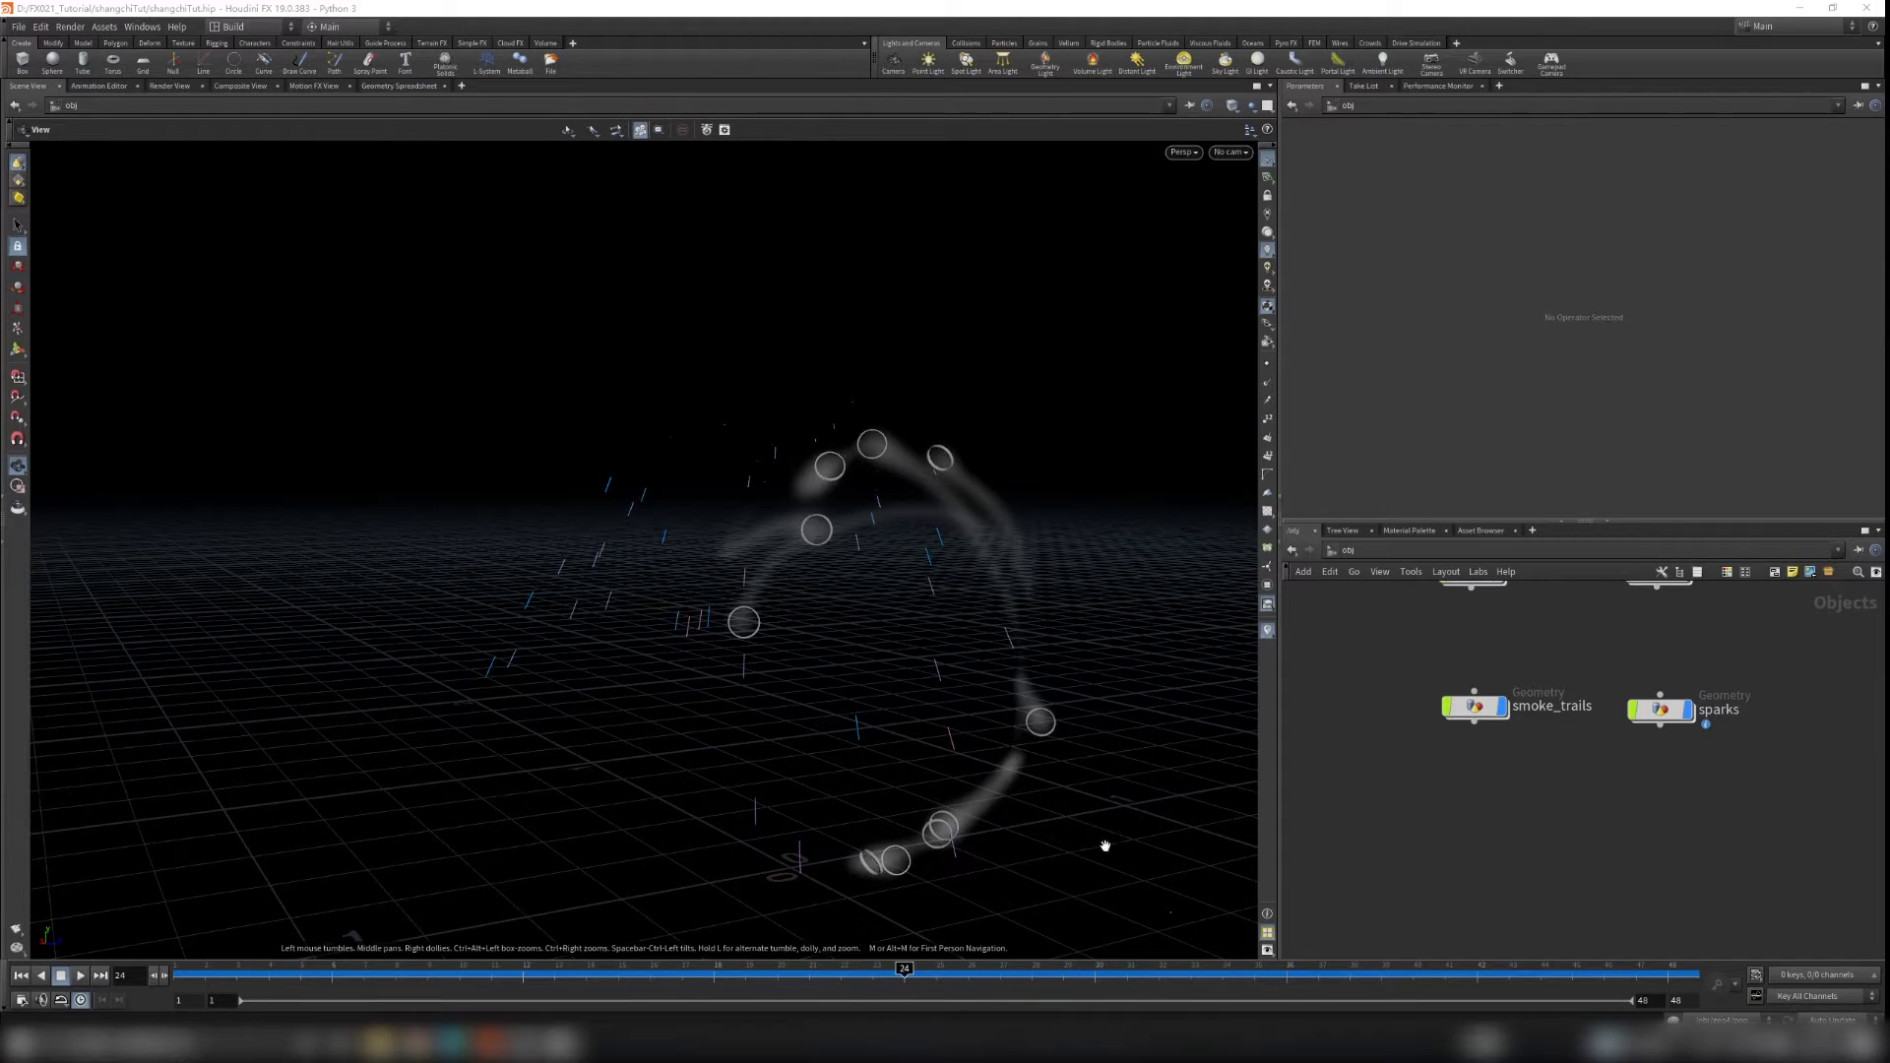
Step: Create a new Geometry object node in the object-level network
drag(757, 712, 778, 689)
middle_drag(1470, 825, 1499, 759)
key(Tab)
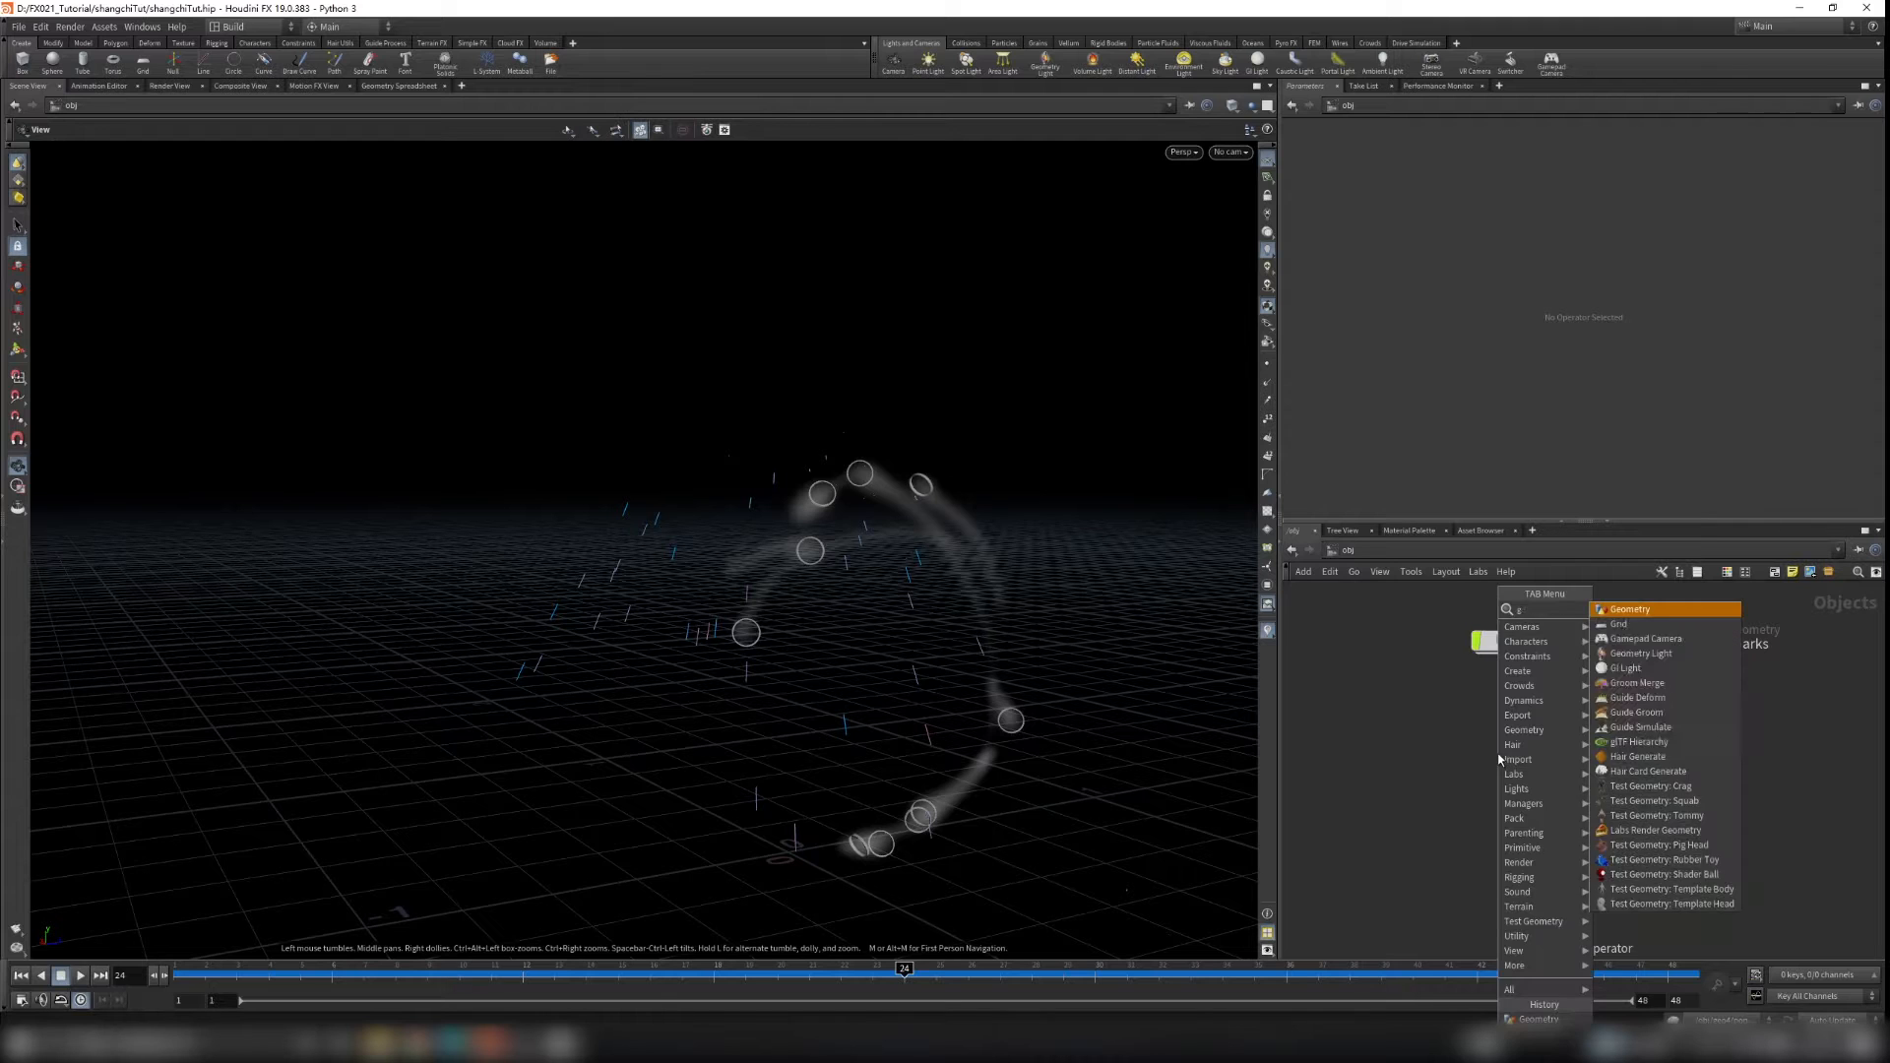
key(Return)
click(1506, 788)
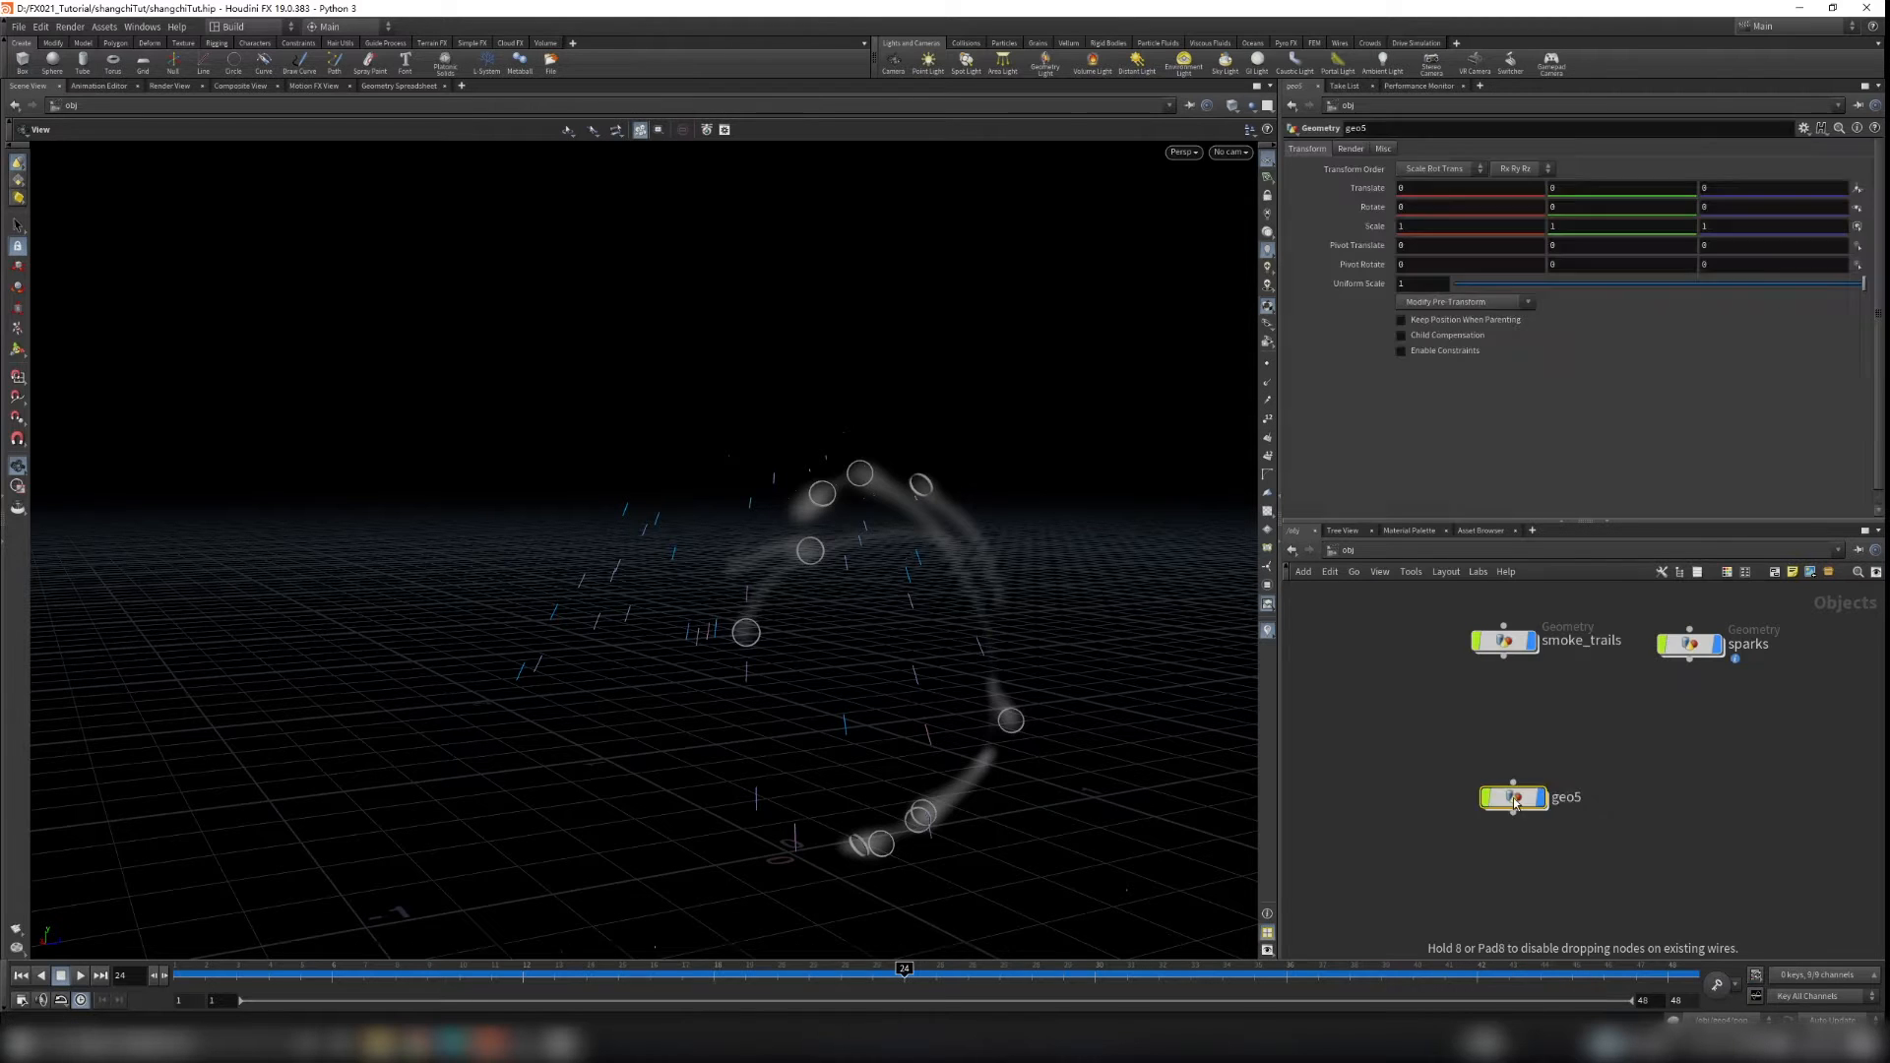
Step: Rename the new geometry node to particle_shockwave
scroll(1514, 798, down, 2)
scroll(1515, 798, up, 2)
double_click(1565, 789)
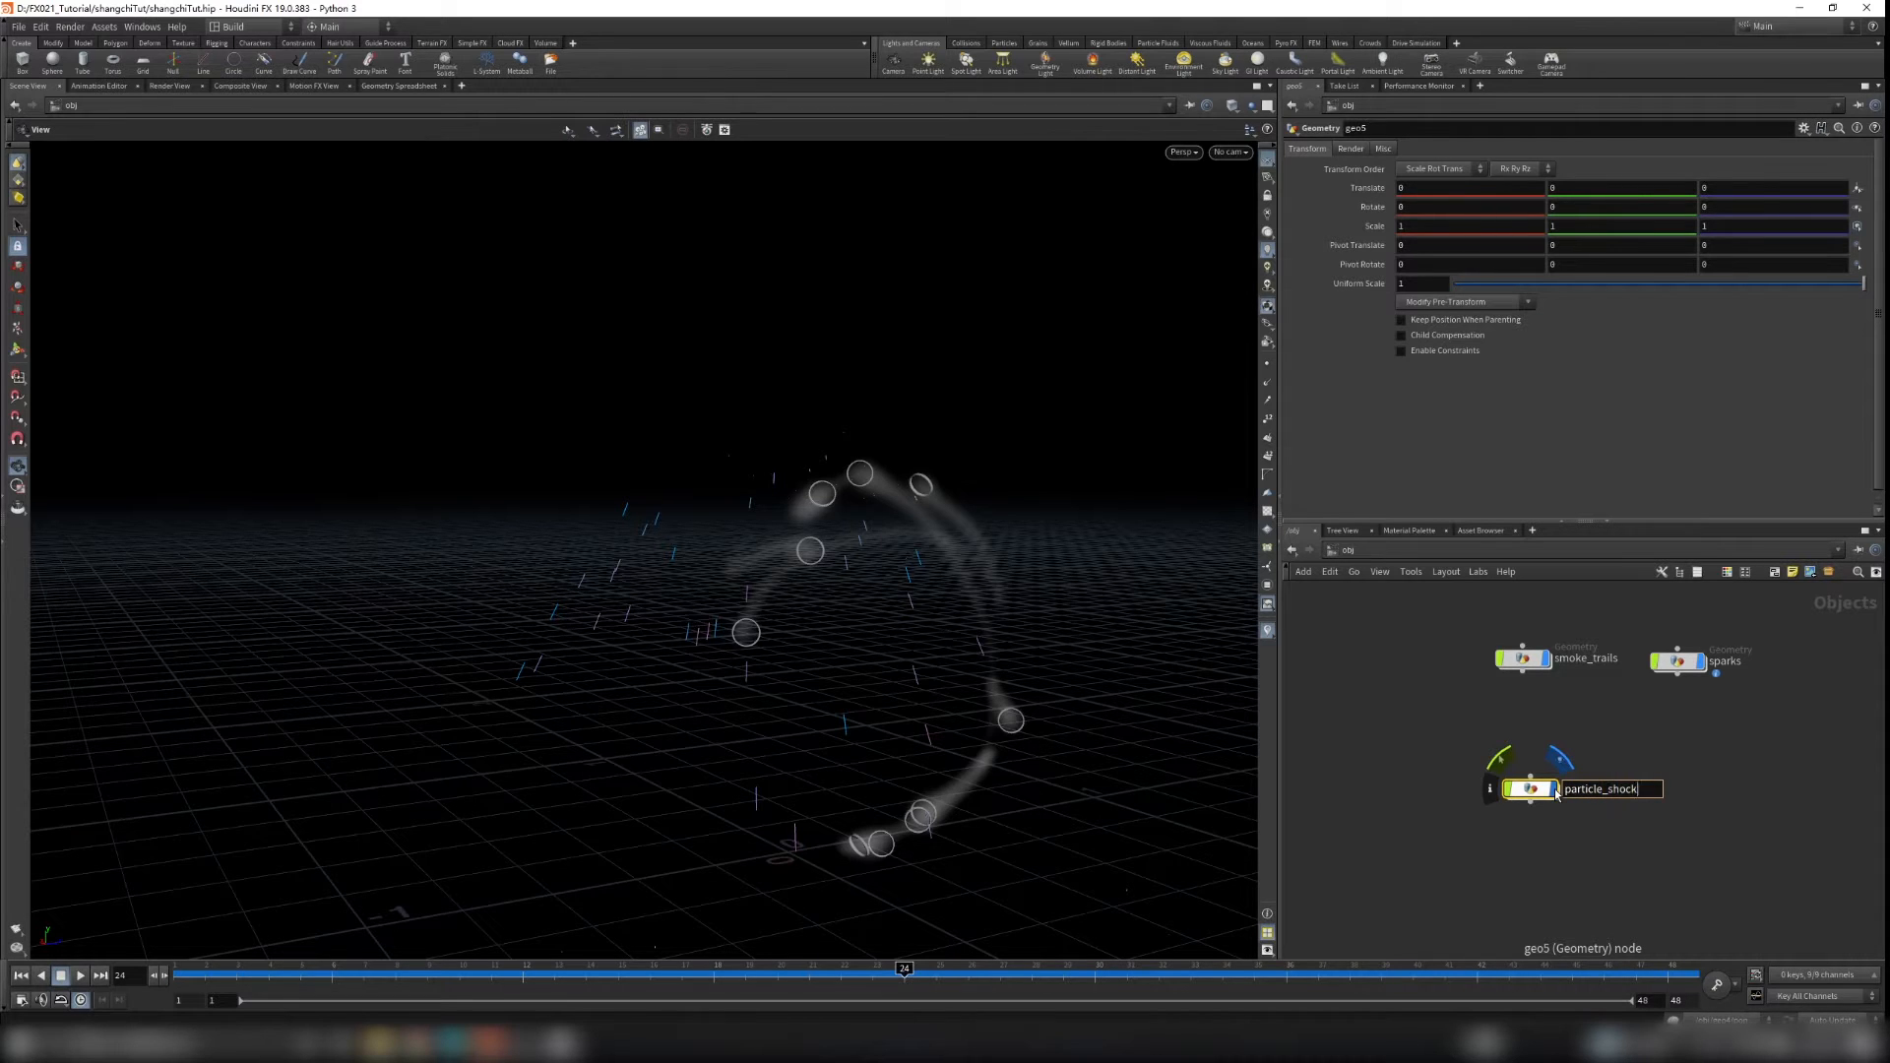
key(Return)
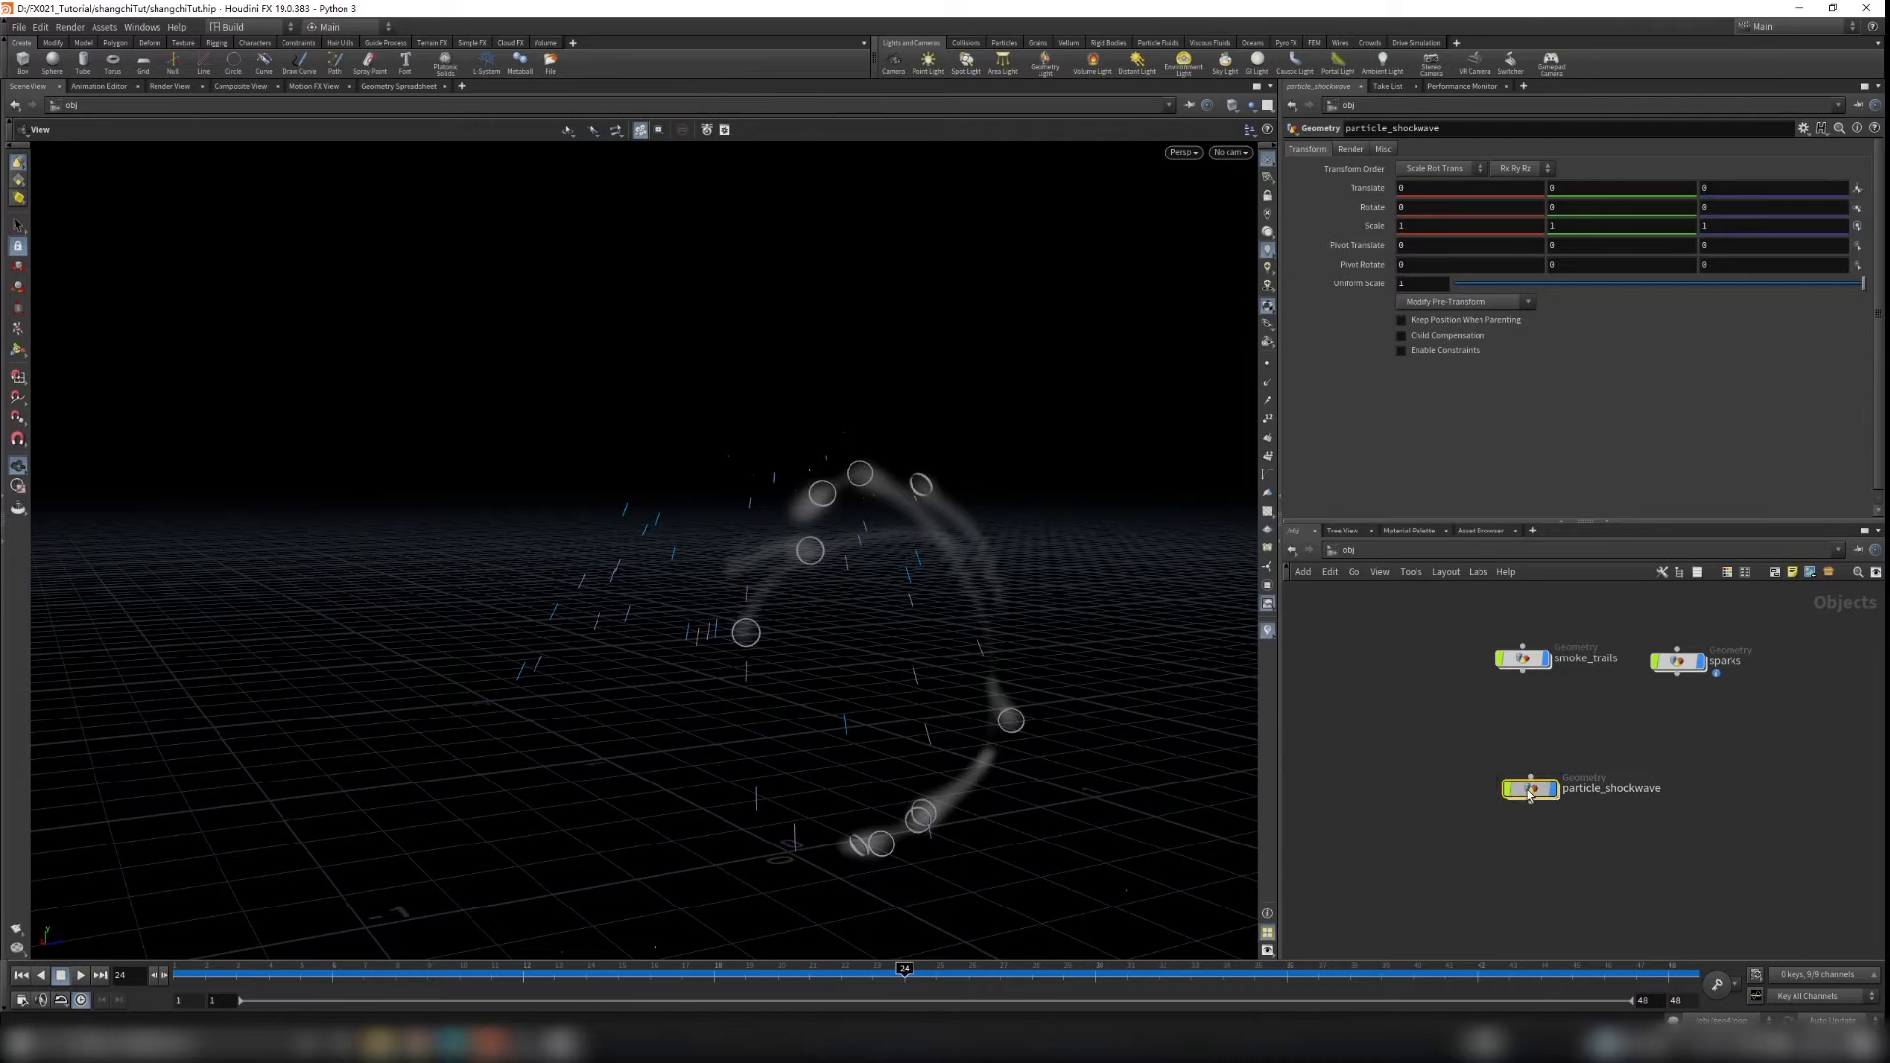
Step: Dive inside particle_shockwave and add an Object Merge node
key(i)
key(Tab)
text(object)
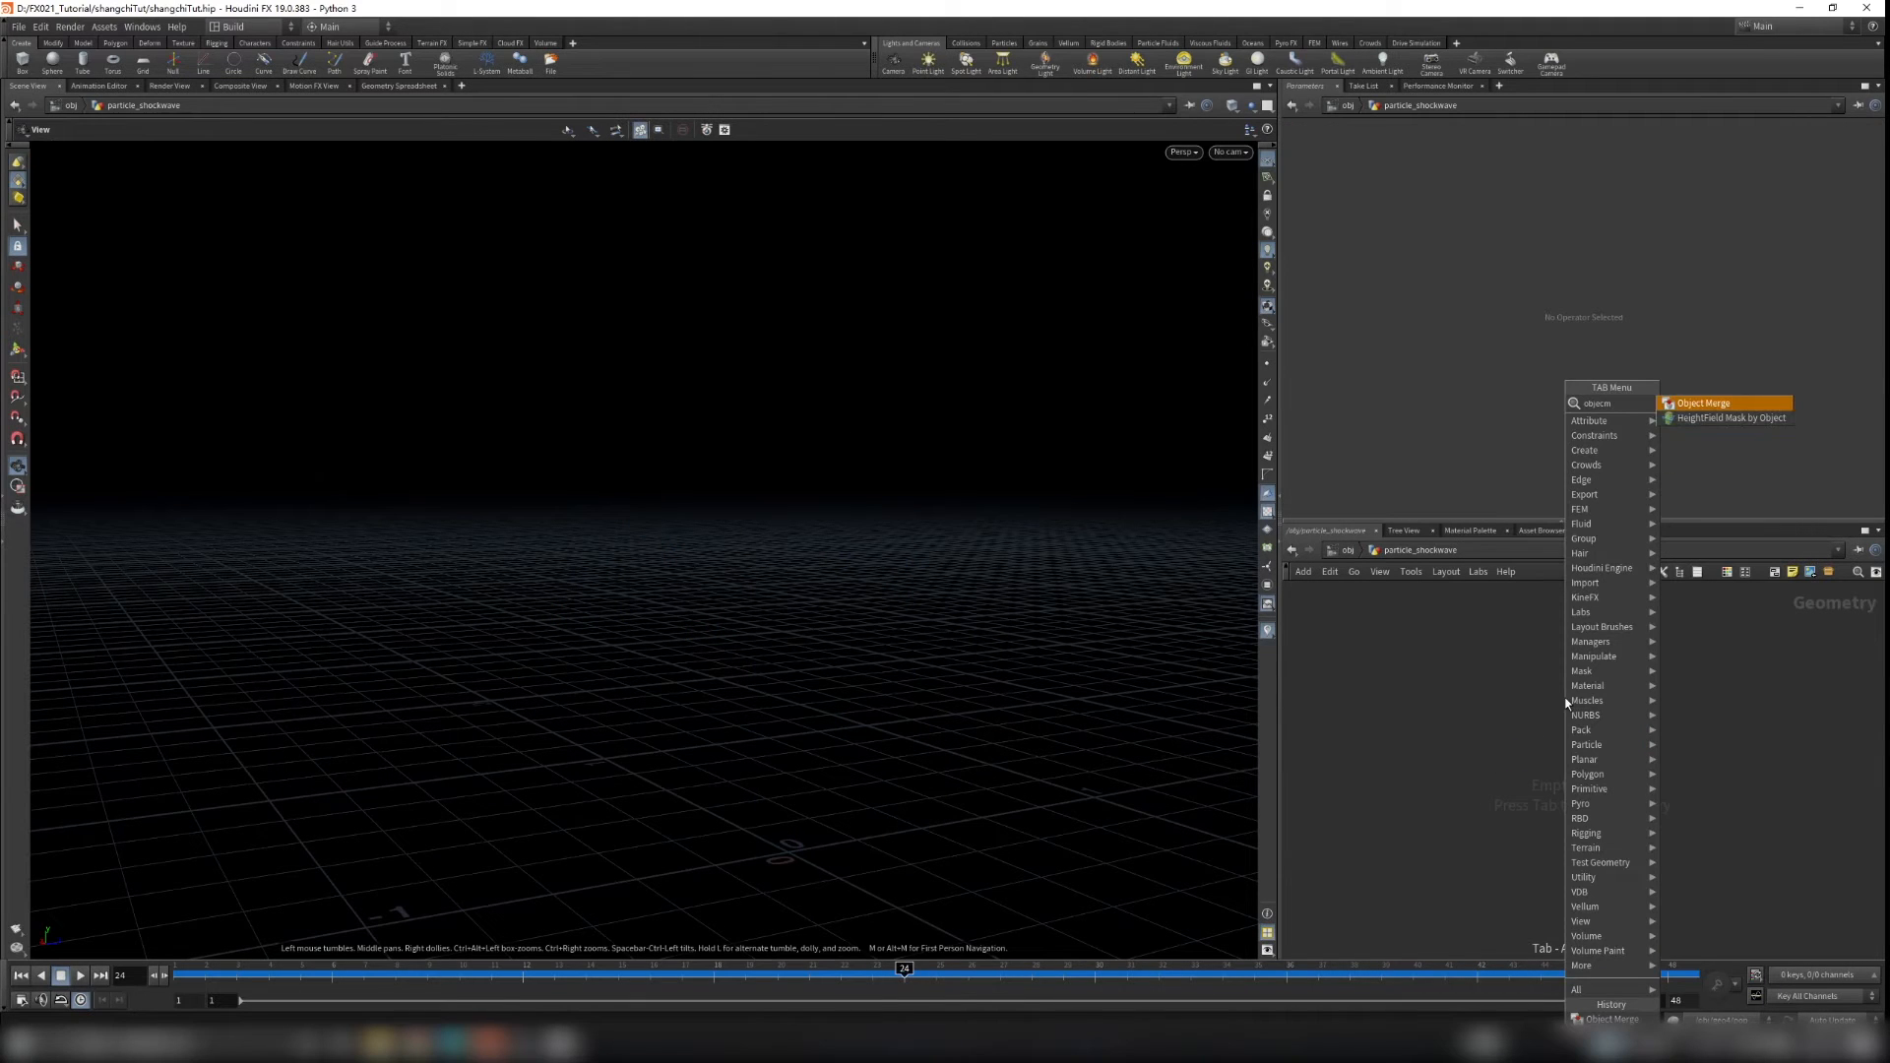
key(Return)
click(1565, 703)
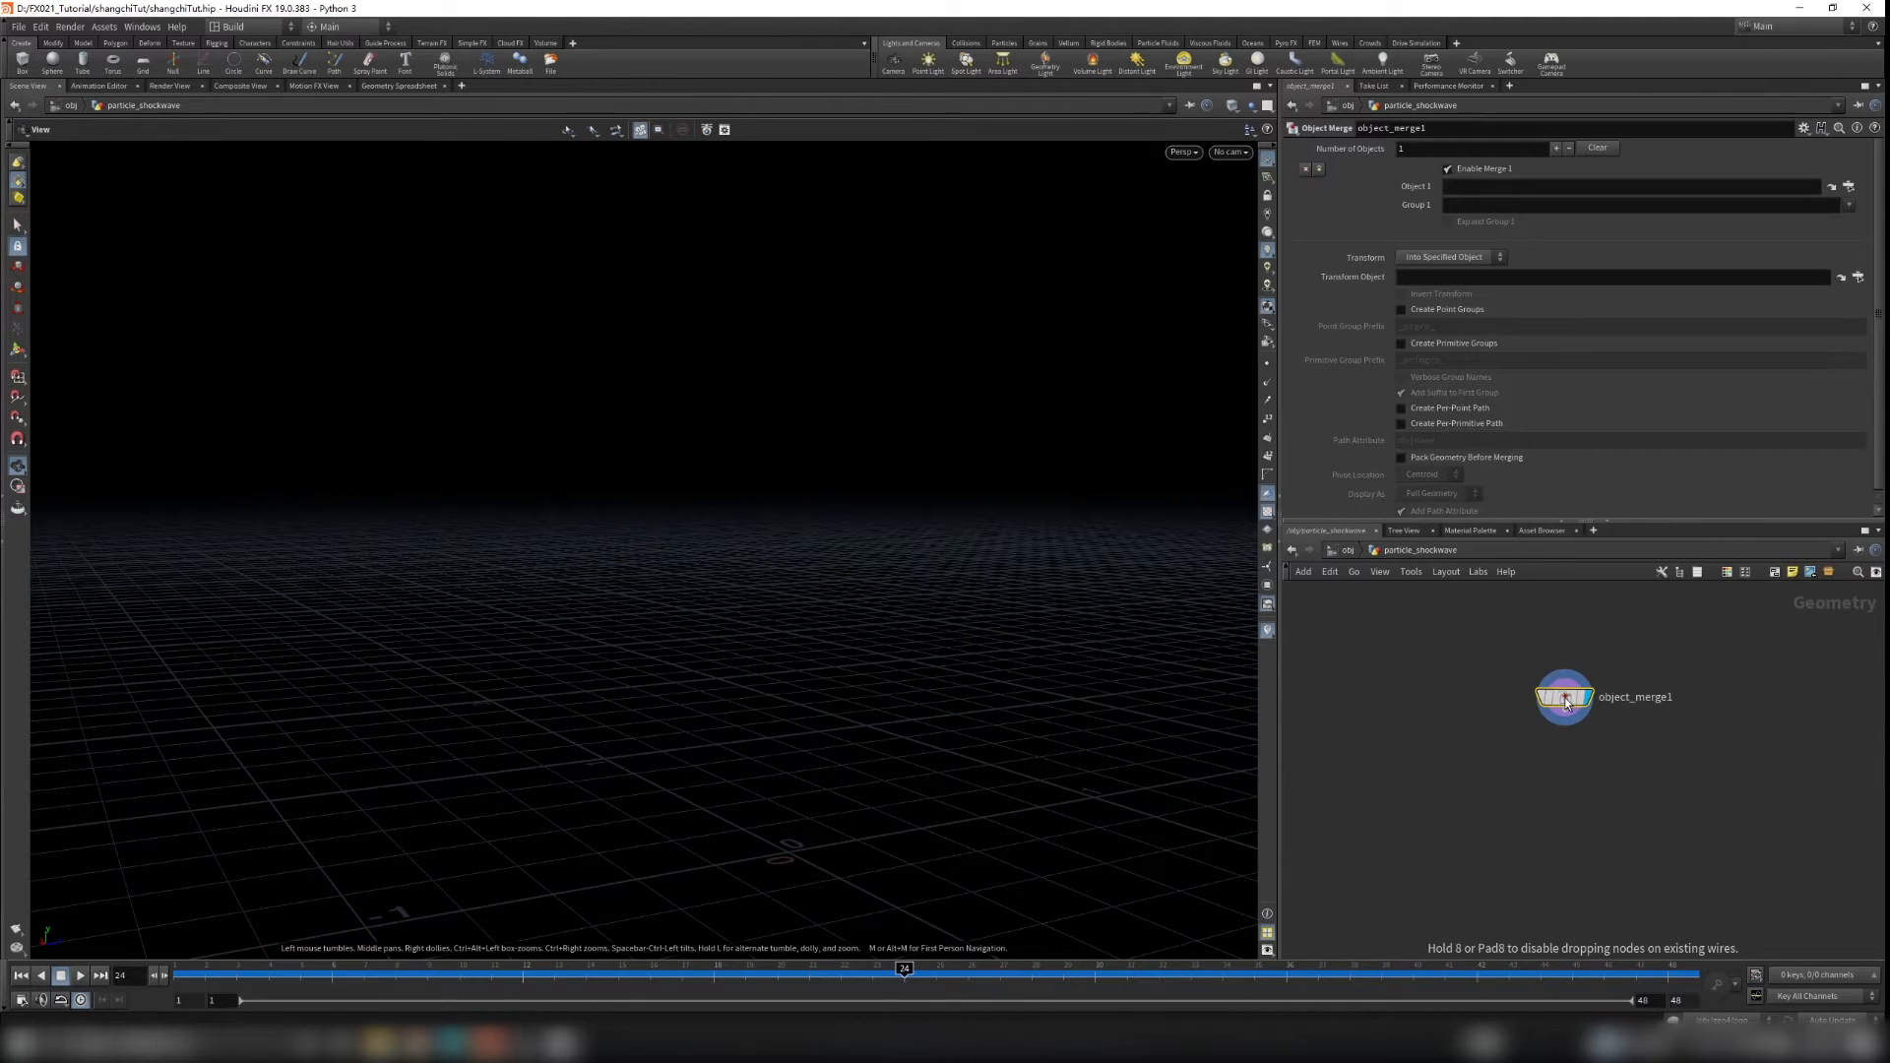
Step: Copy the PTNS_OUT node from sparks and paste it as the Object Merge's Object 1 path, /obj/sparks/PTNS_OUT
click(1345, 550)
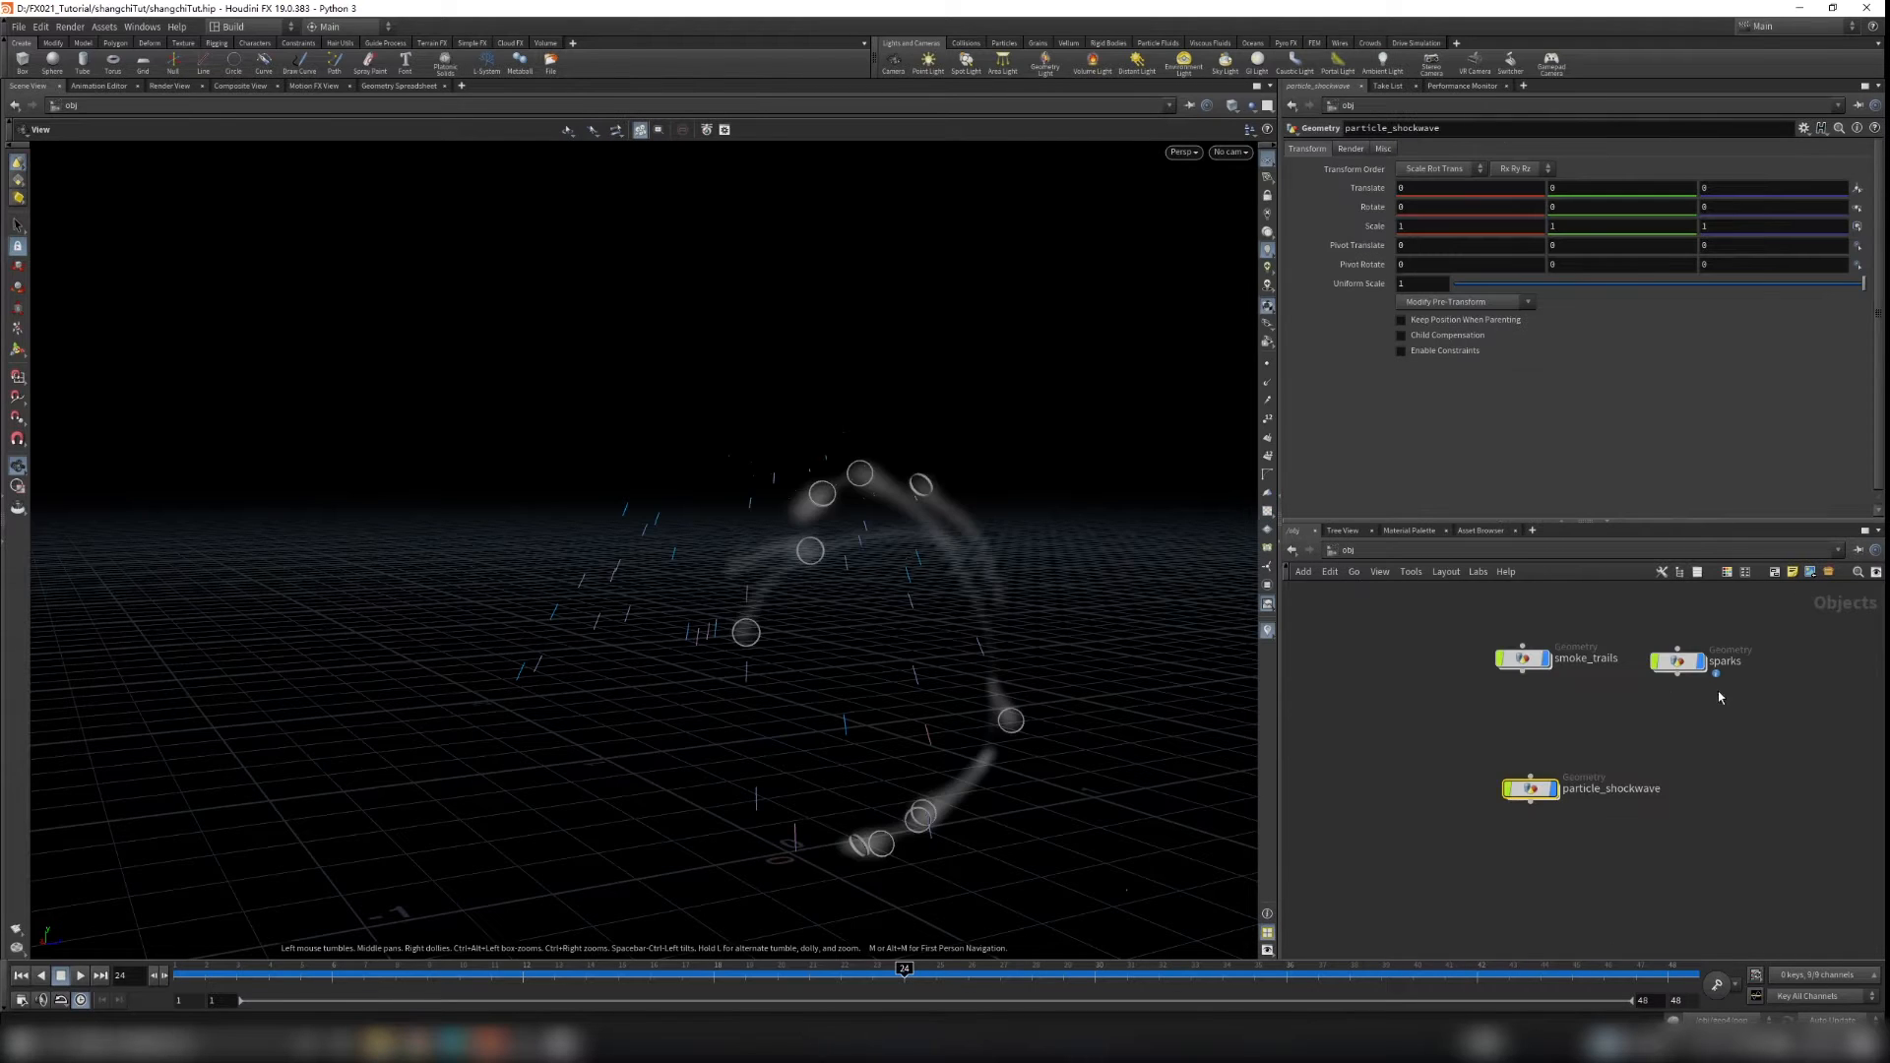
double_click(1585, 730)
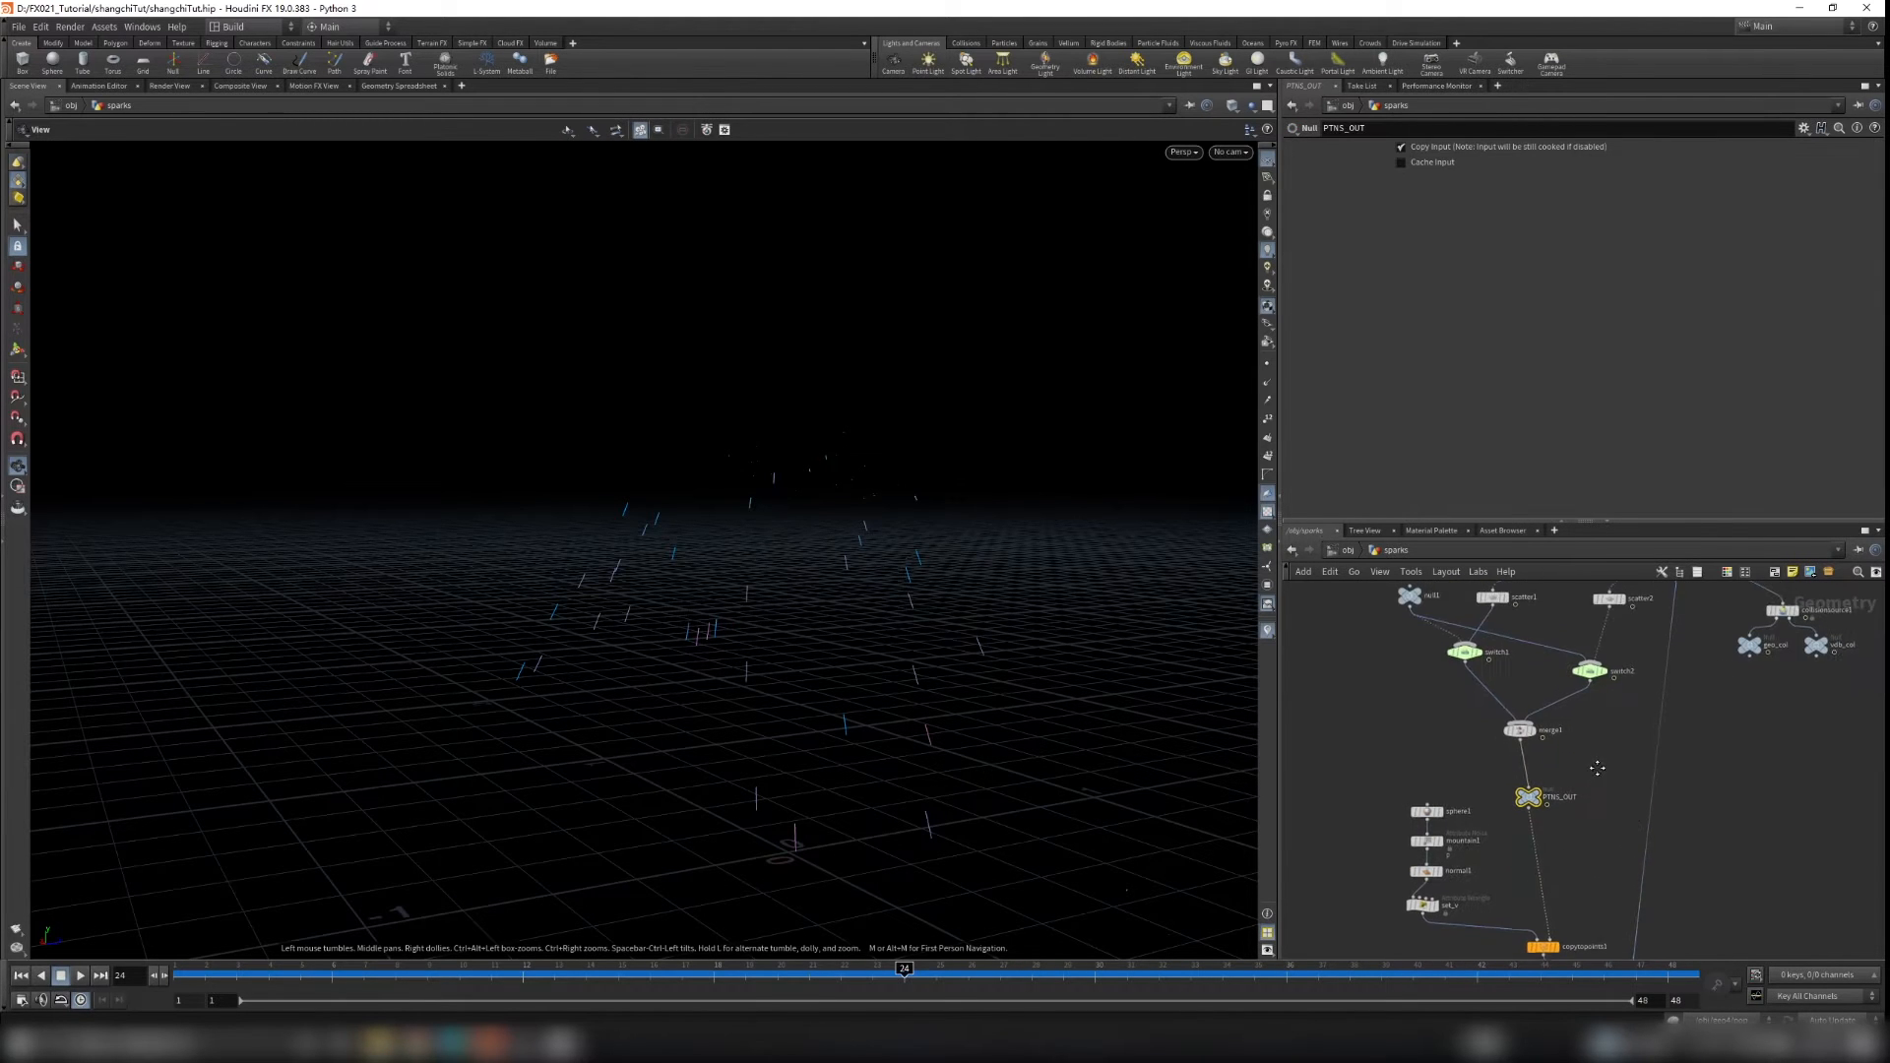
key(ctrl+c)
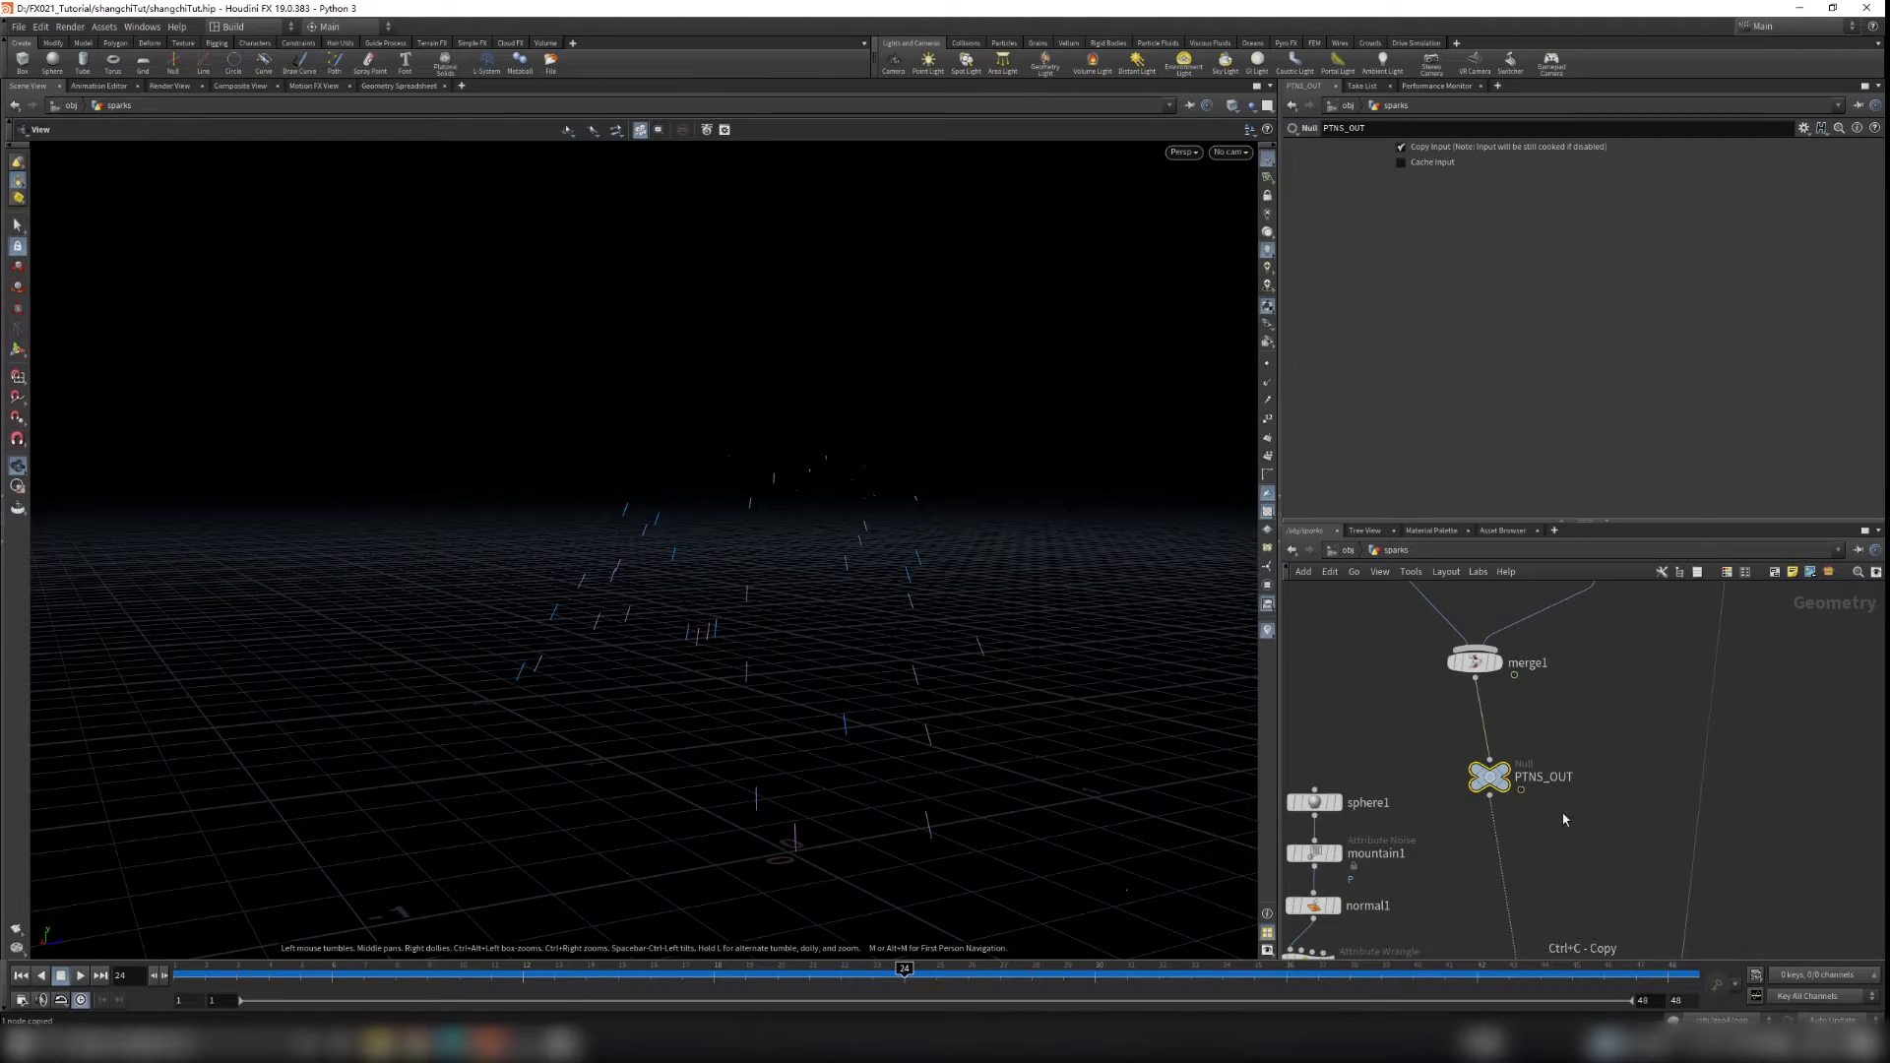
key(u)
double_click(1480, 816)
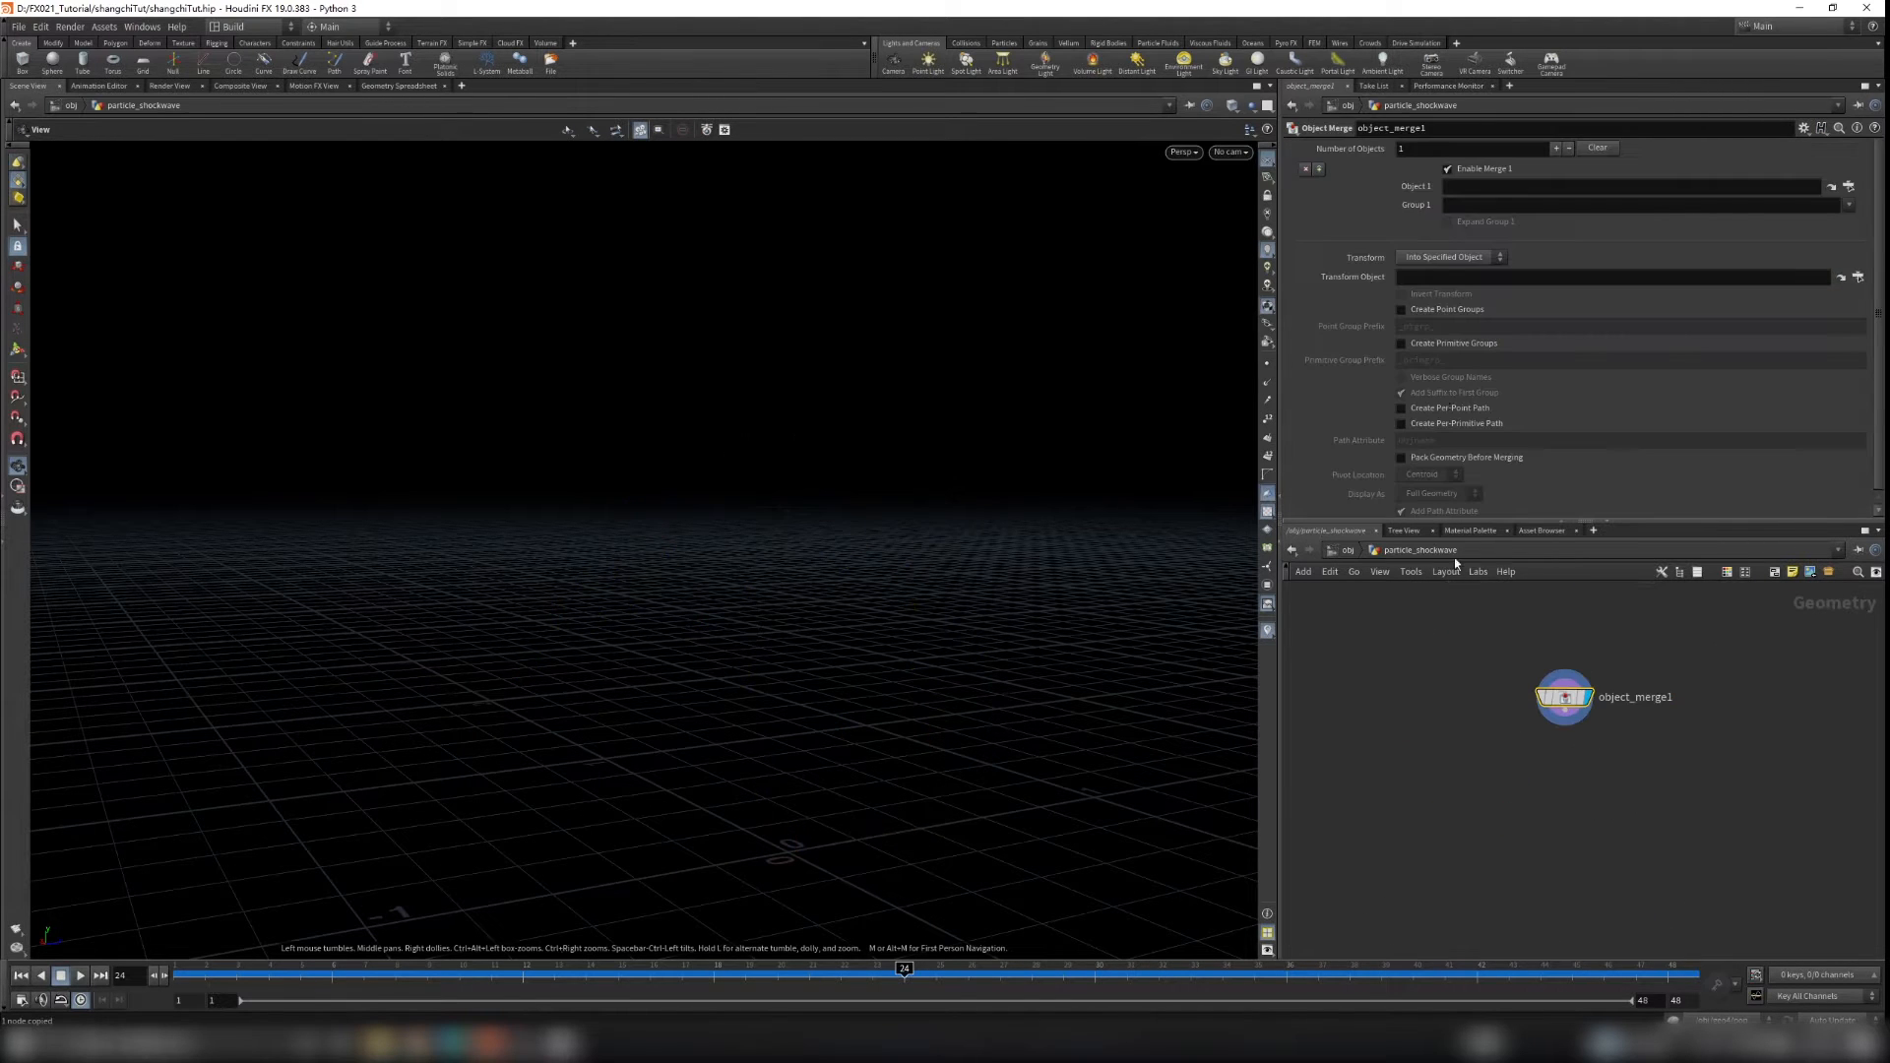
click(1479, 191)
key(ctrl+v)
key(Return)
drag(757, 434, 624, 540)
mouse_move(794, 495)
mouse_down()
mouse_move(748, 506)
mouse_move(803, 493)
mouse_up()
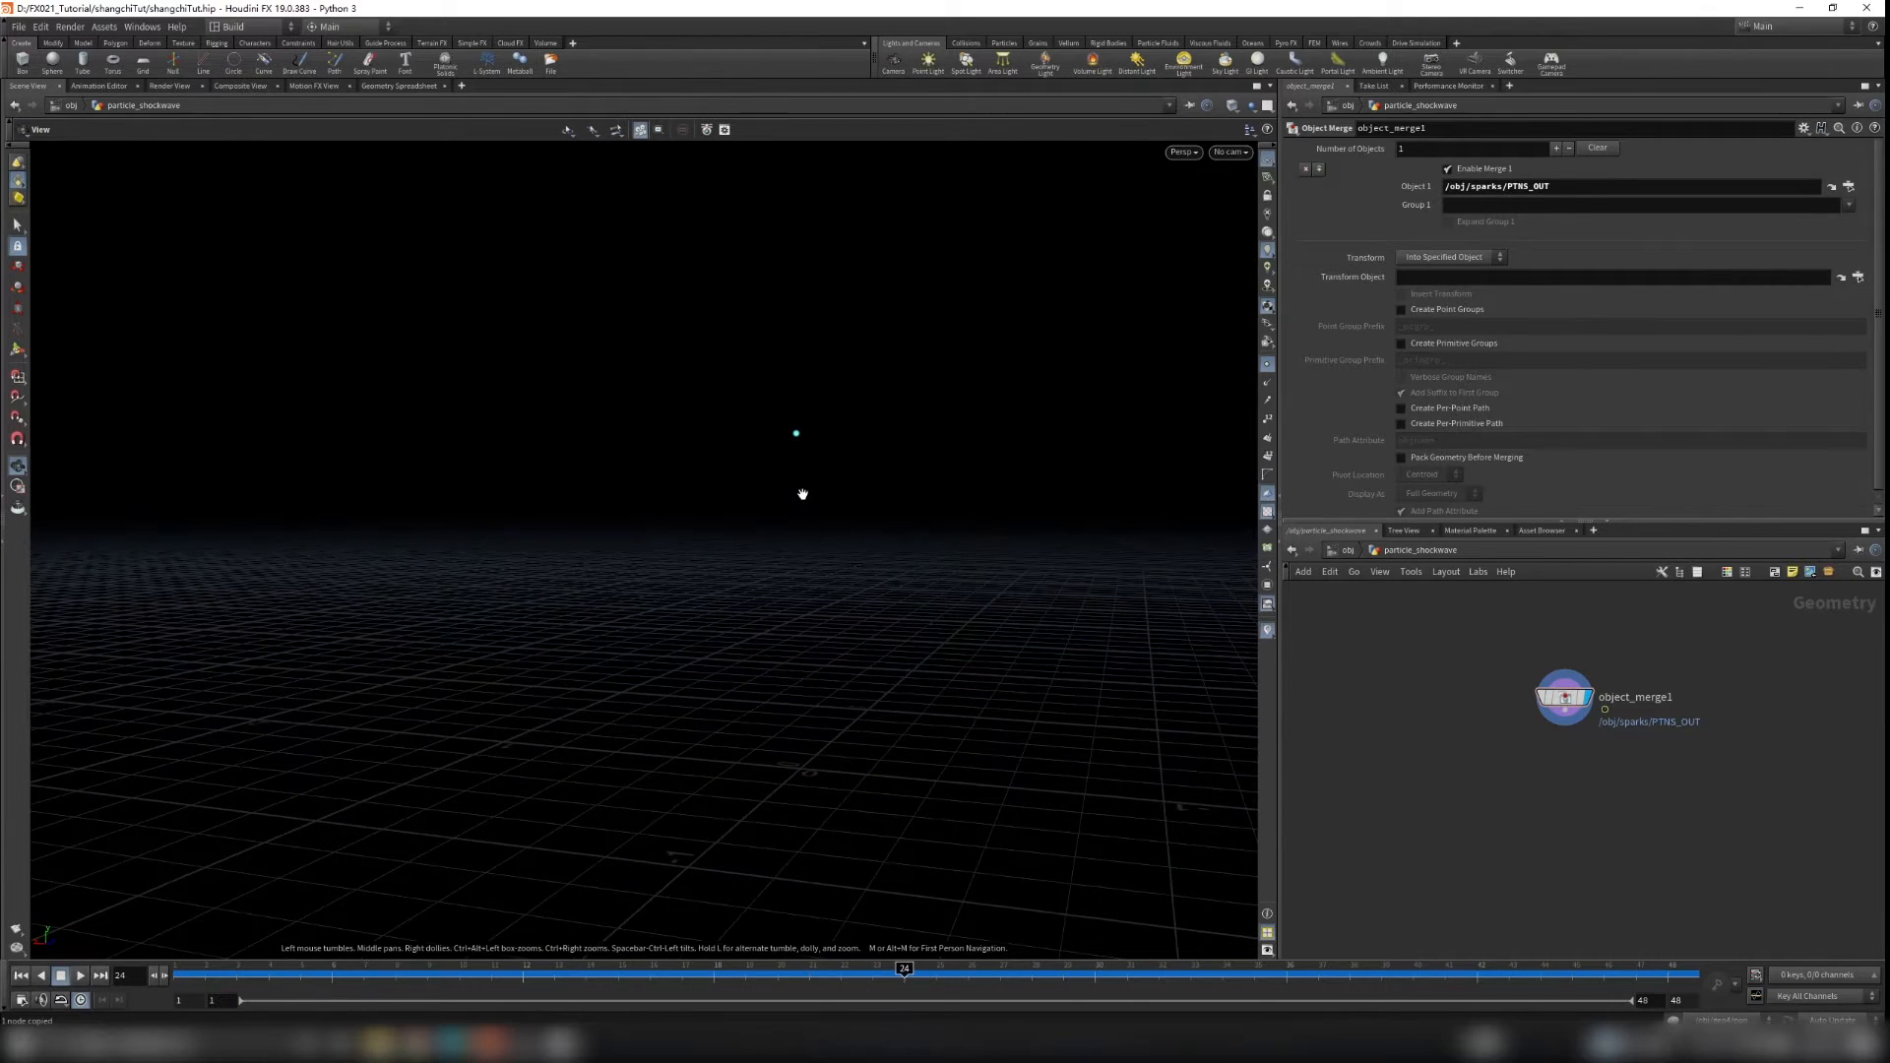
Step: Select the object_merge1 node inside sparks to copy it, then return to object level
click(1345, 550)
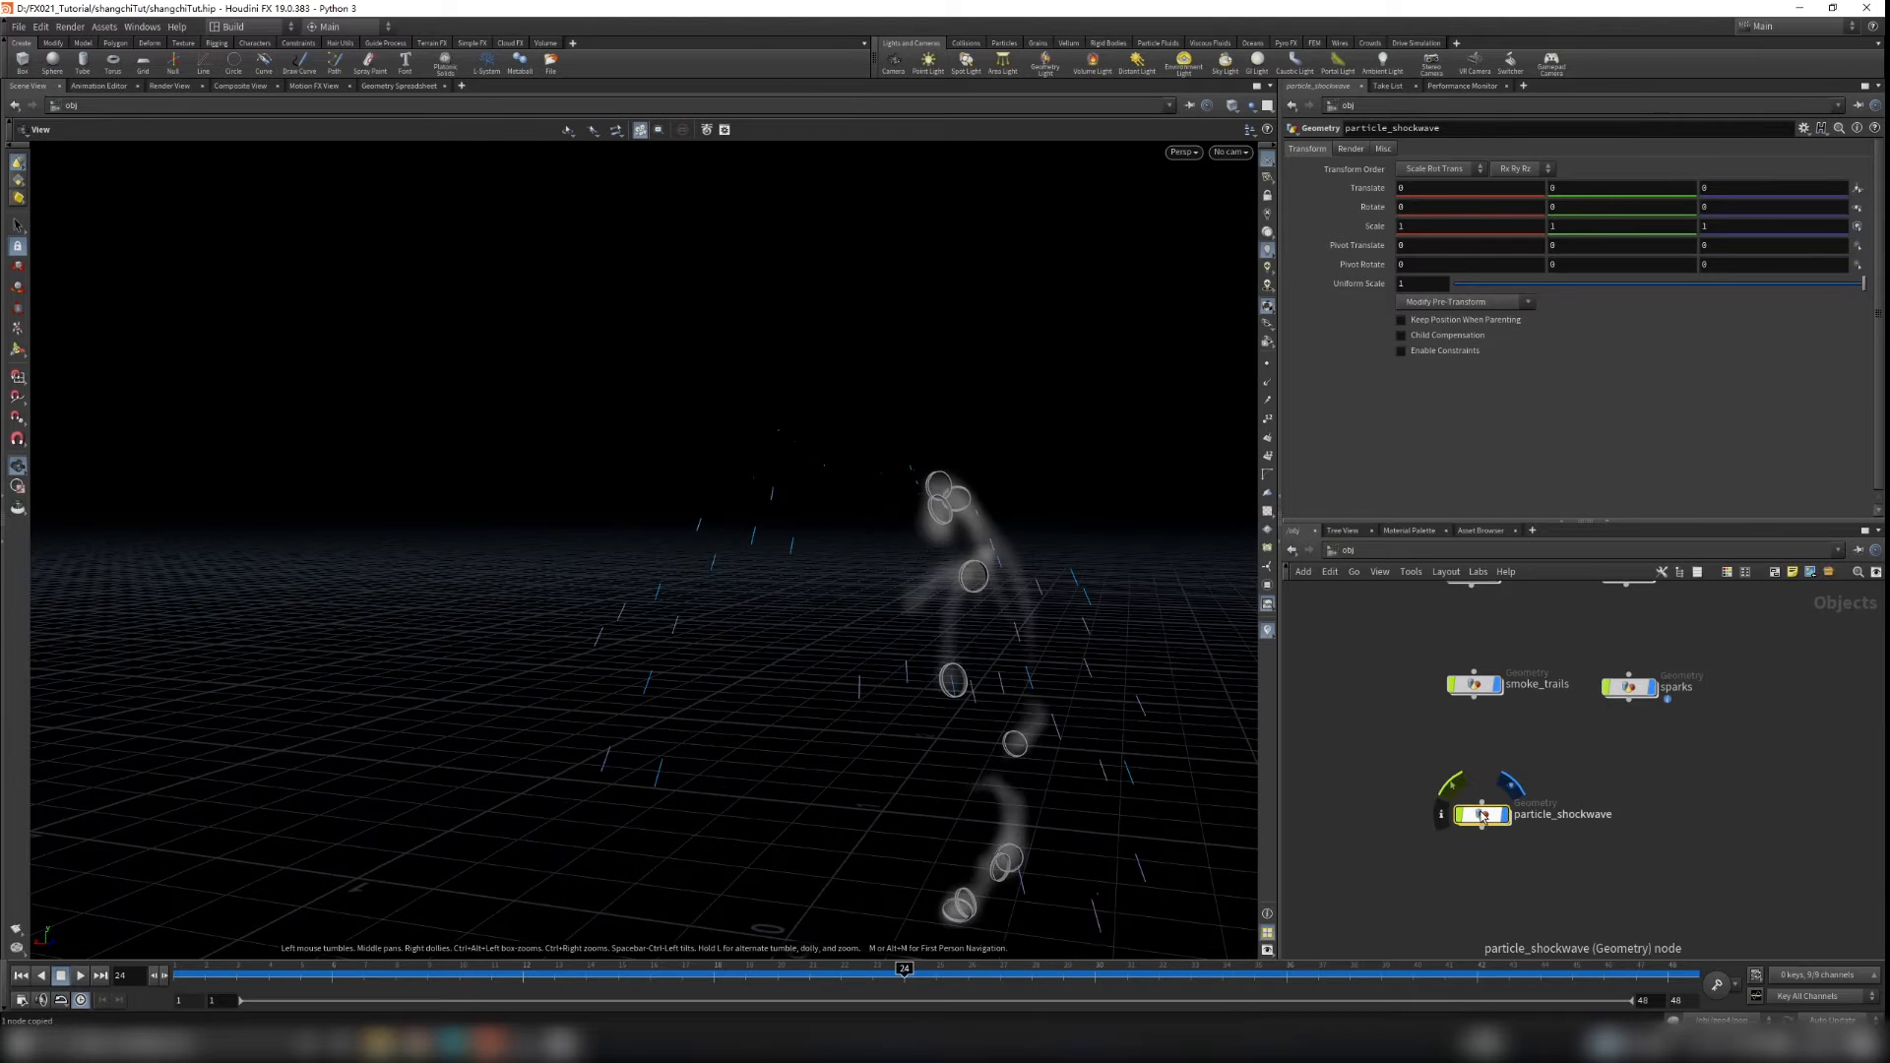
double_click(1630, 694)
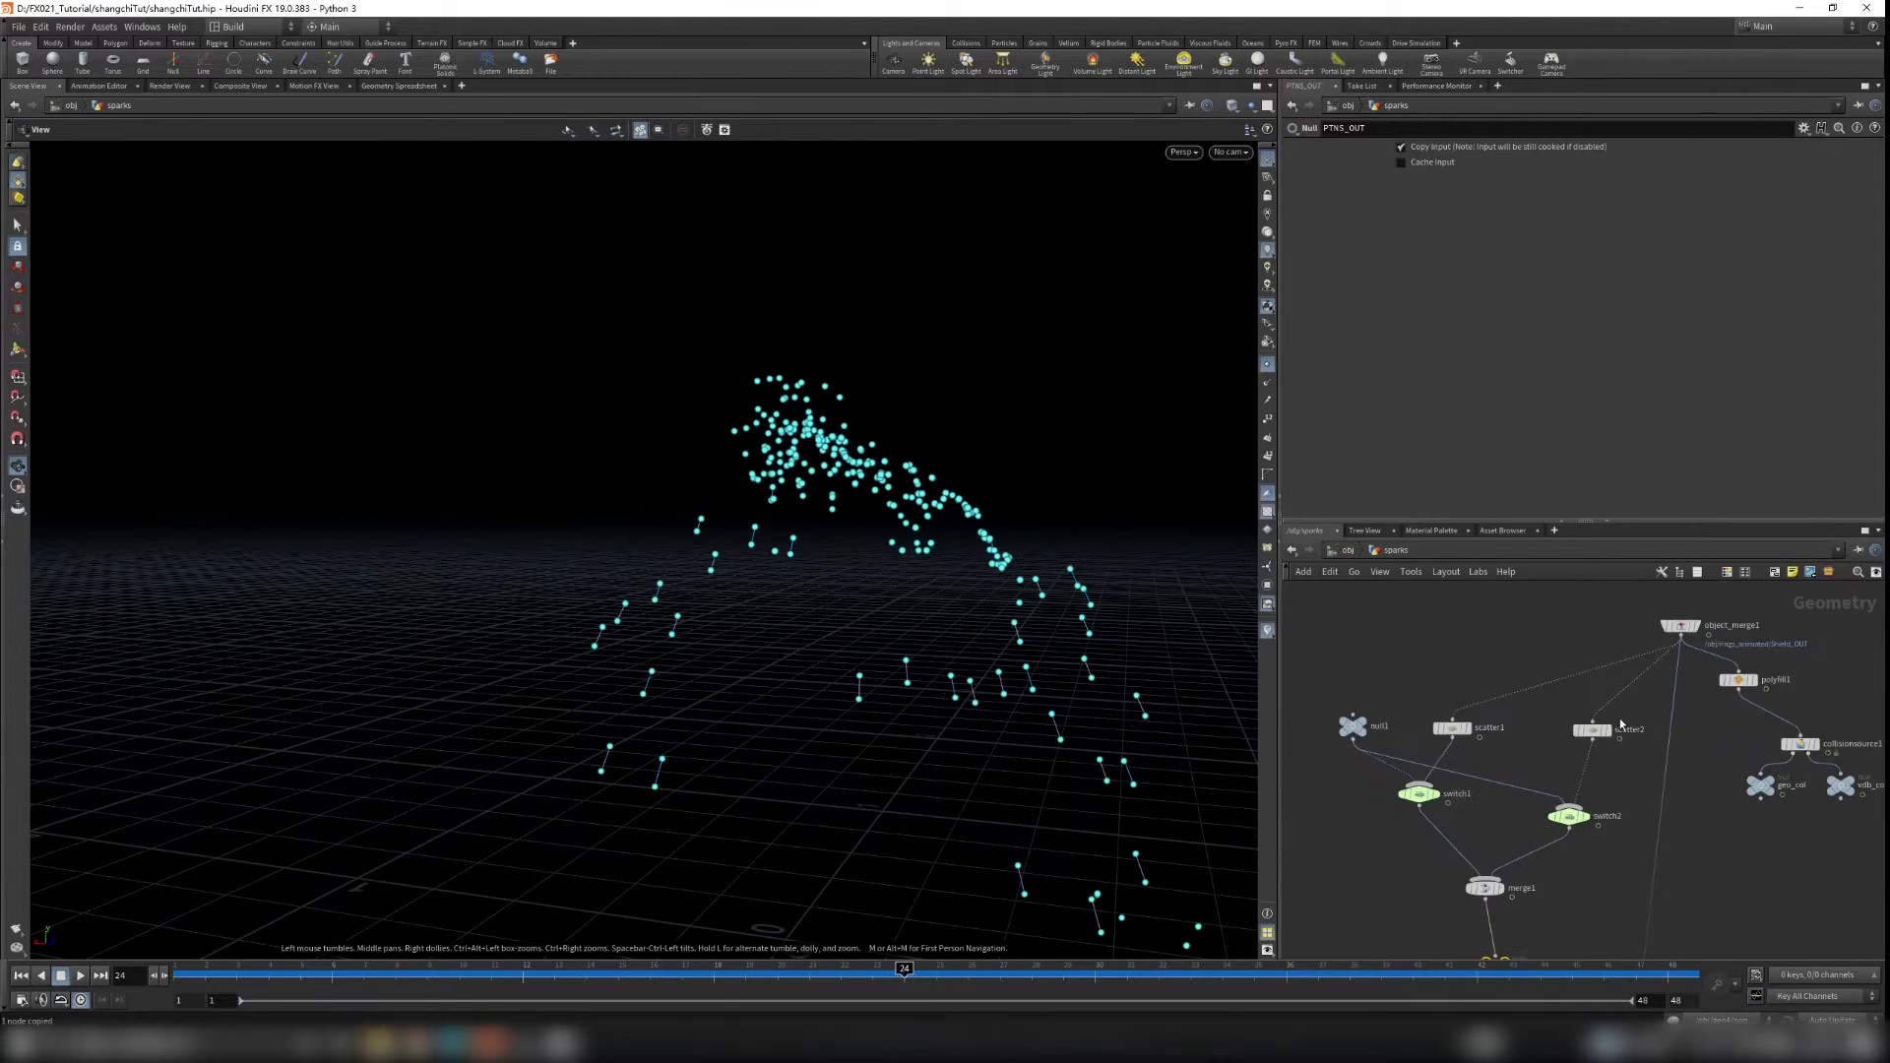
click(1573, 741)
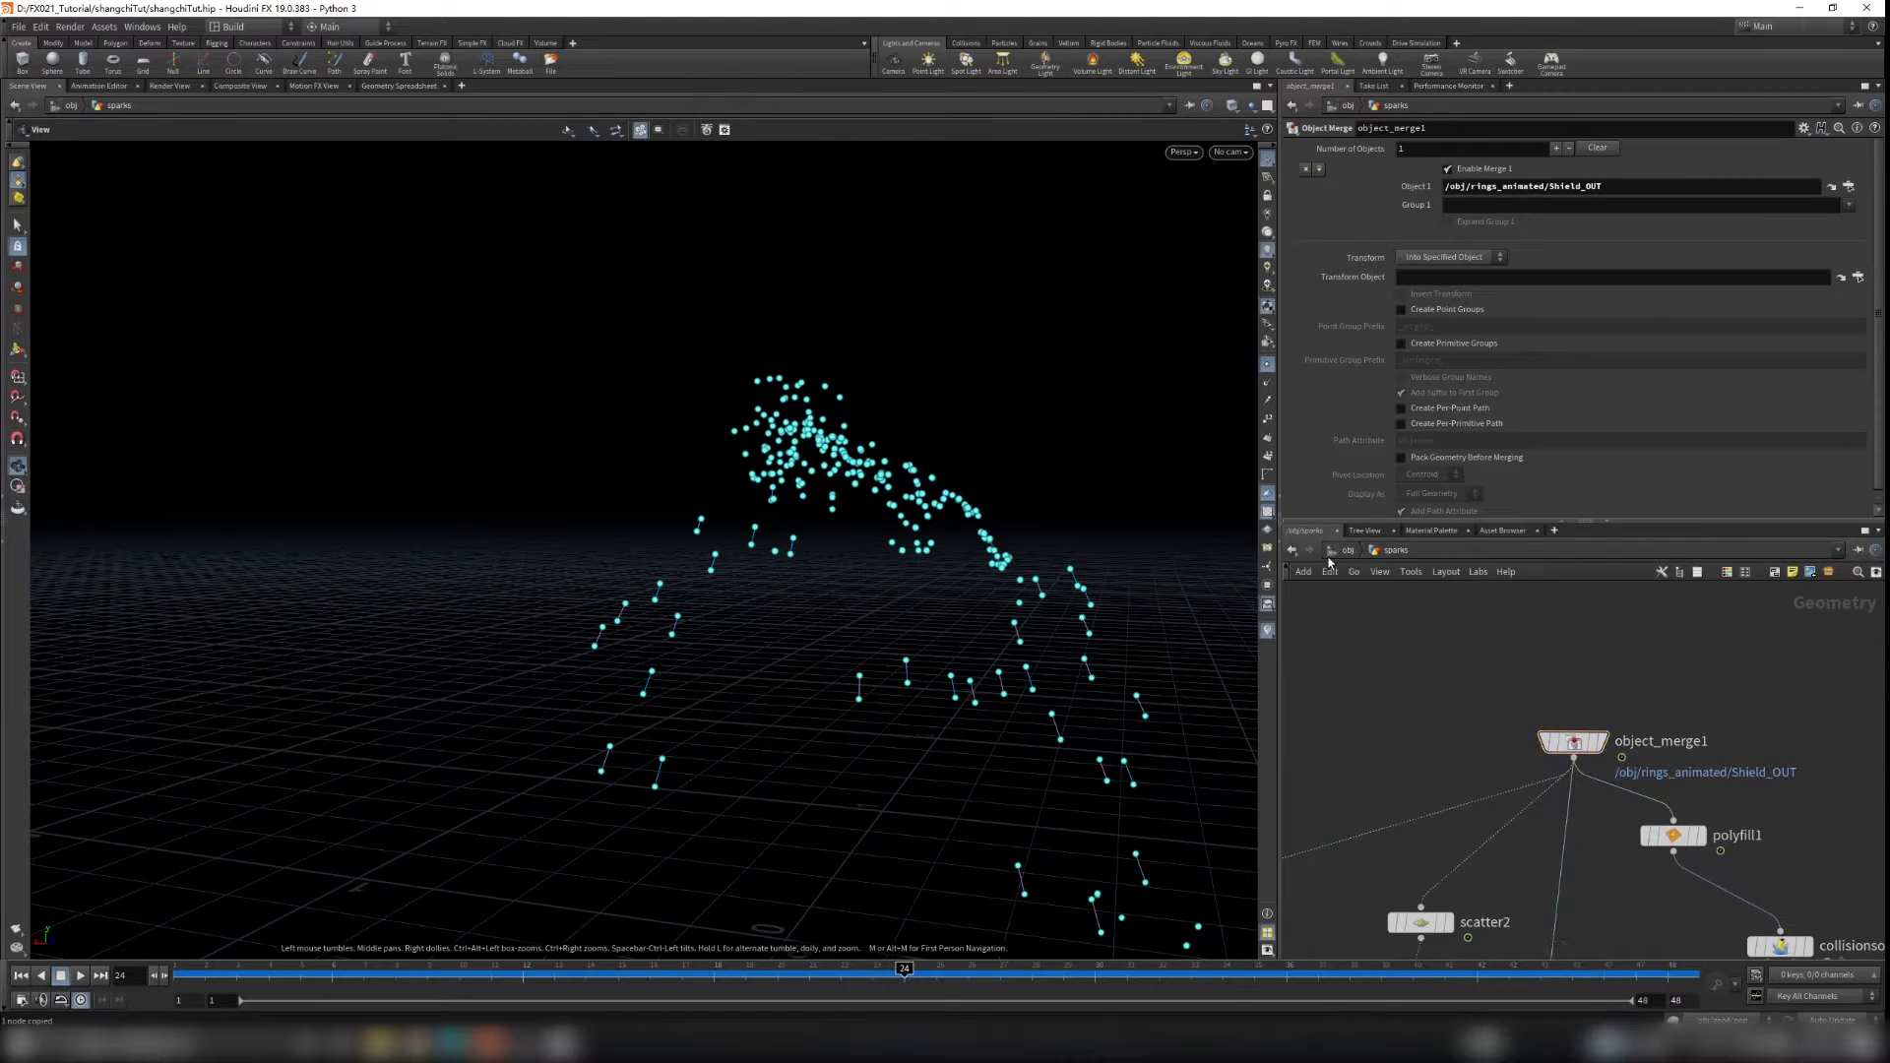
key(u)
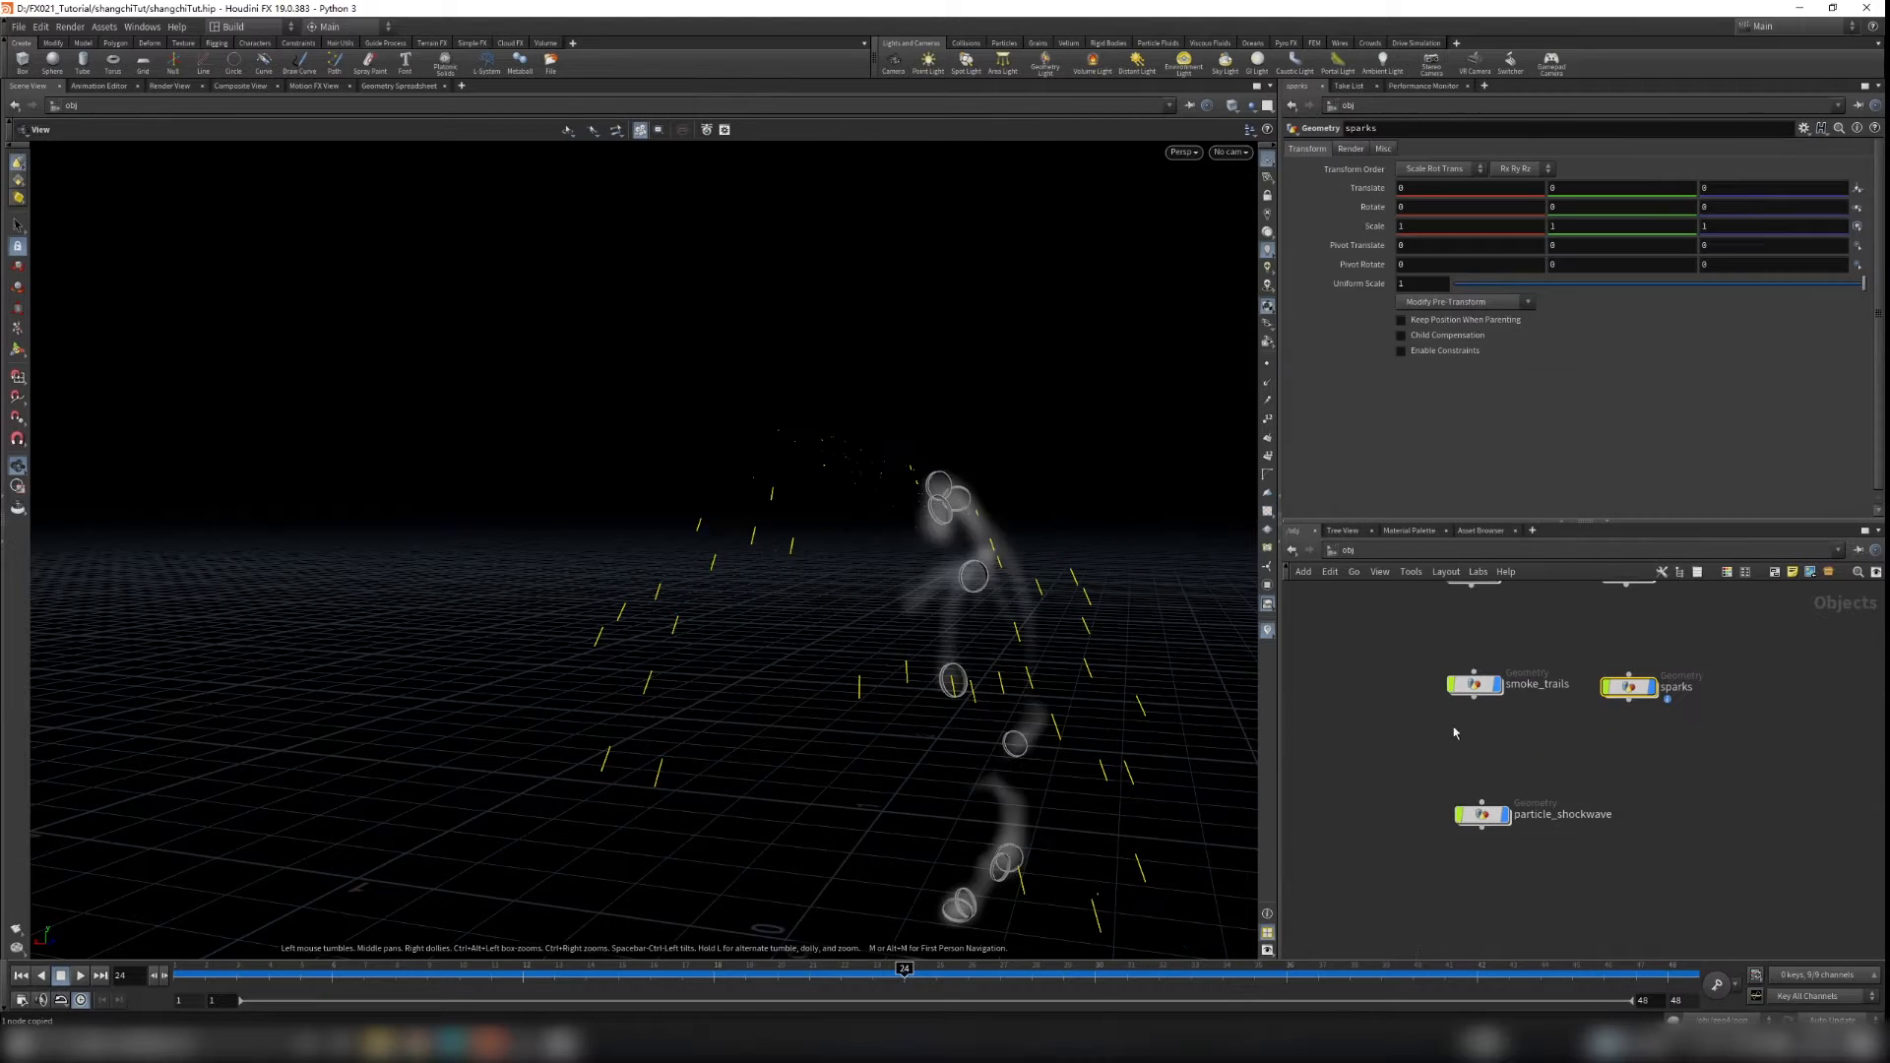
Step: Add a second Object Merge inside particle_shockwave and set its Object 1 to /obj/sparks/object_merge1
double_click(1488, 821)
key(Tab)
text(objecm)
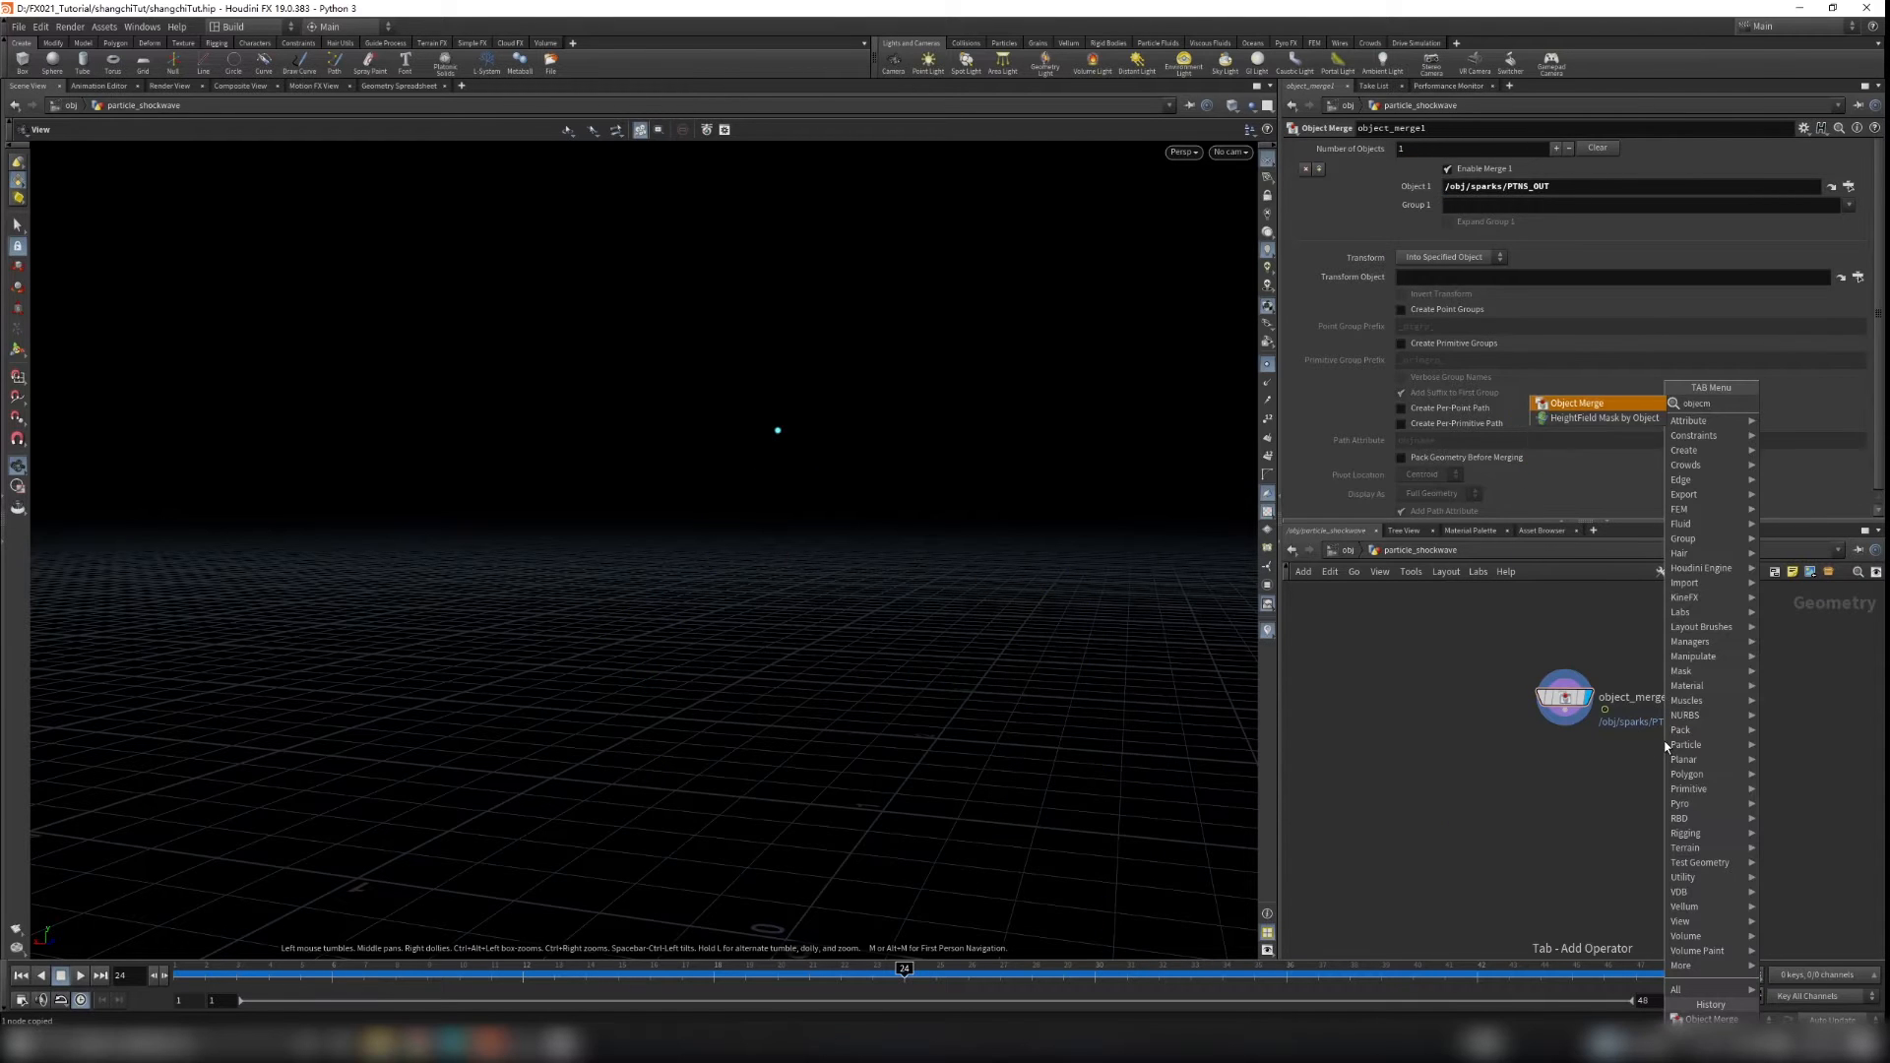
key(Return)
click(1792, 737)
click(1454, 188)
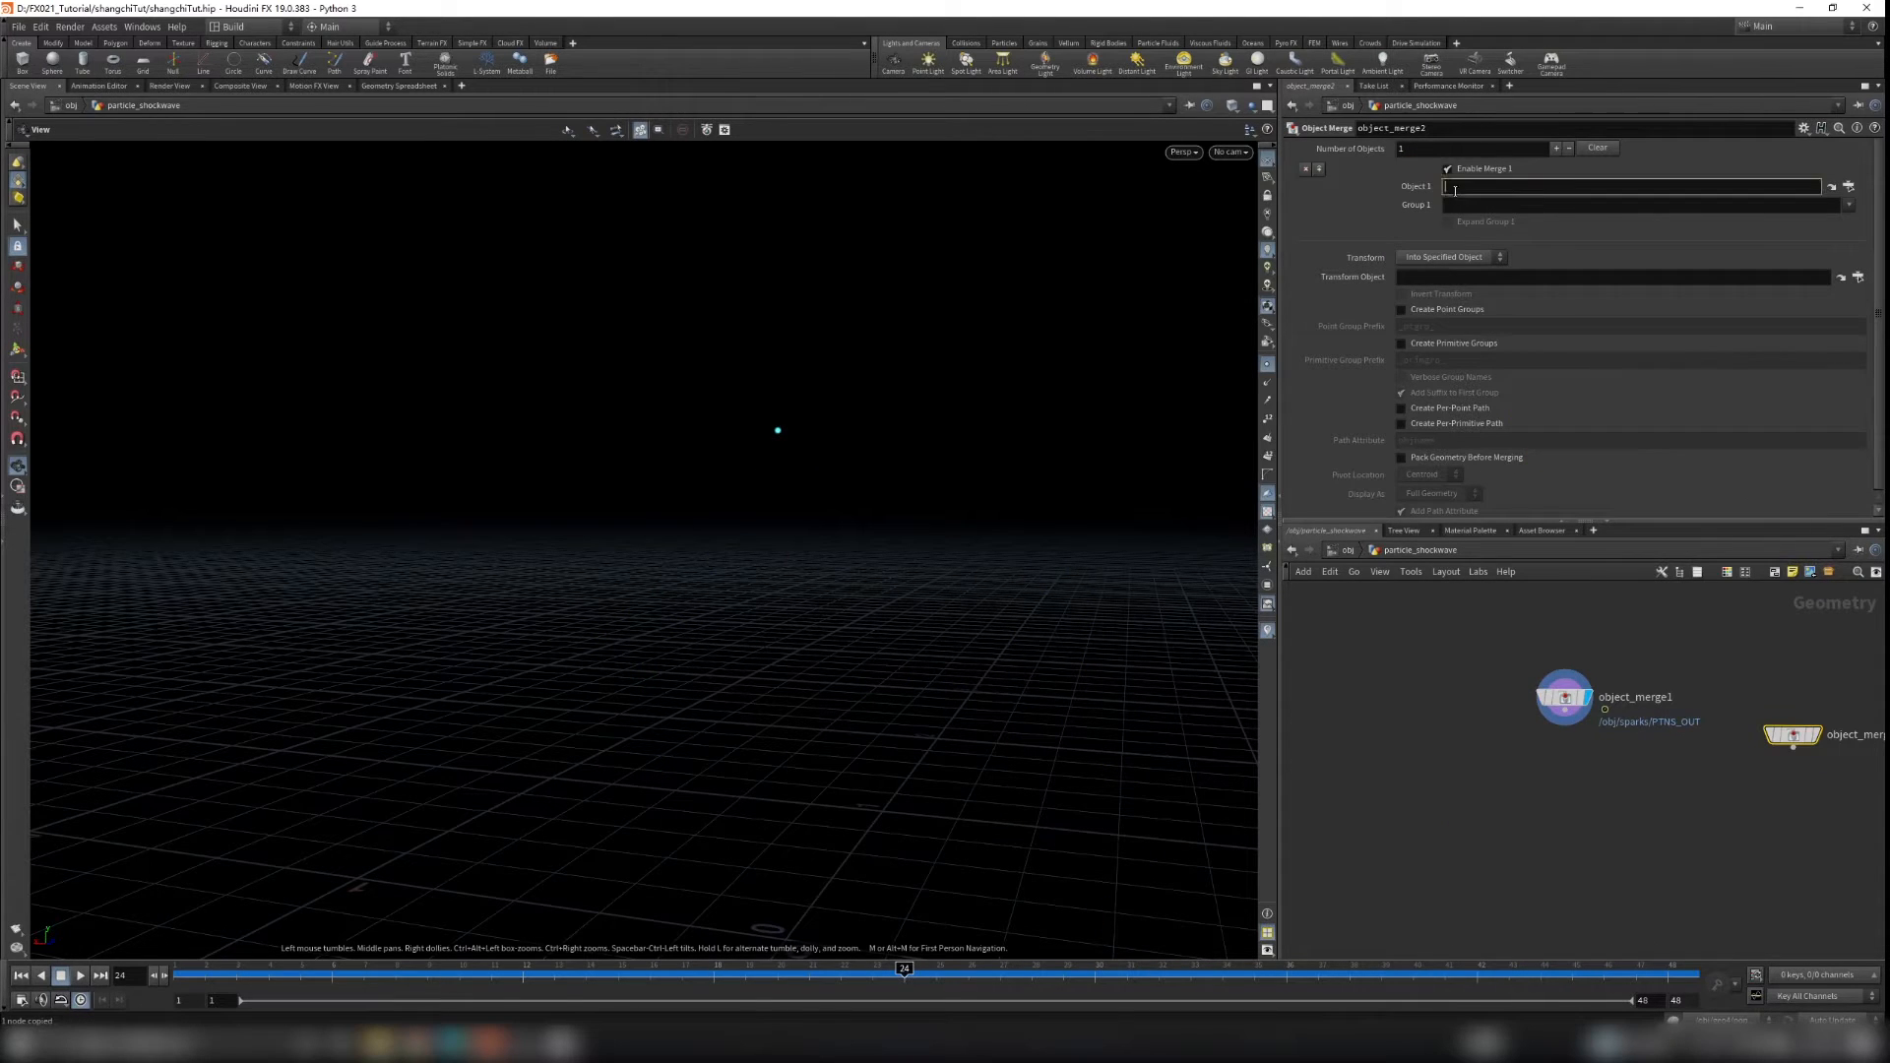
key(Return)
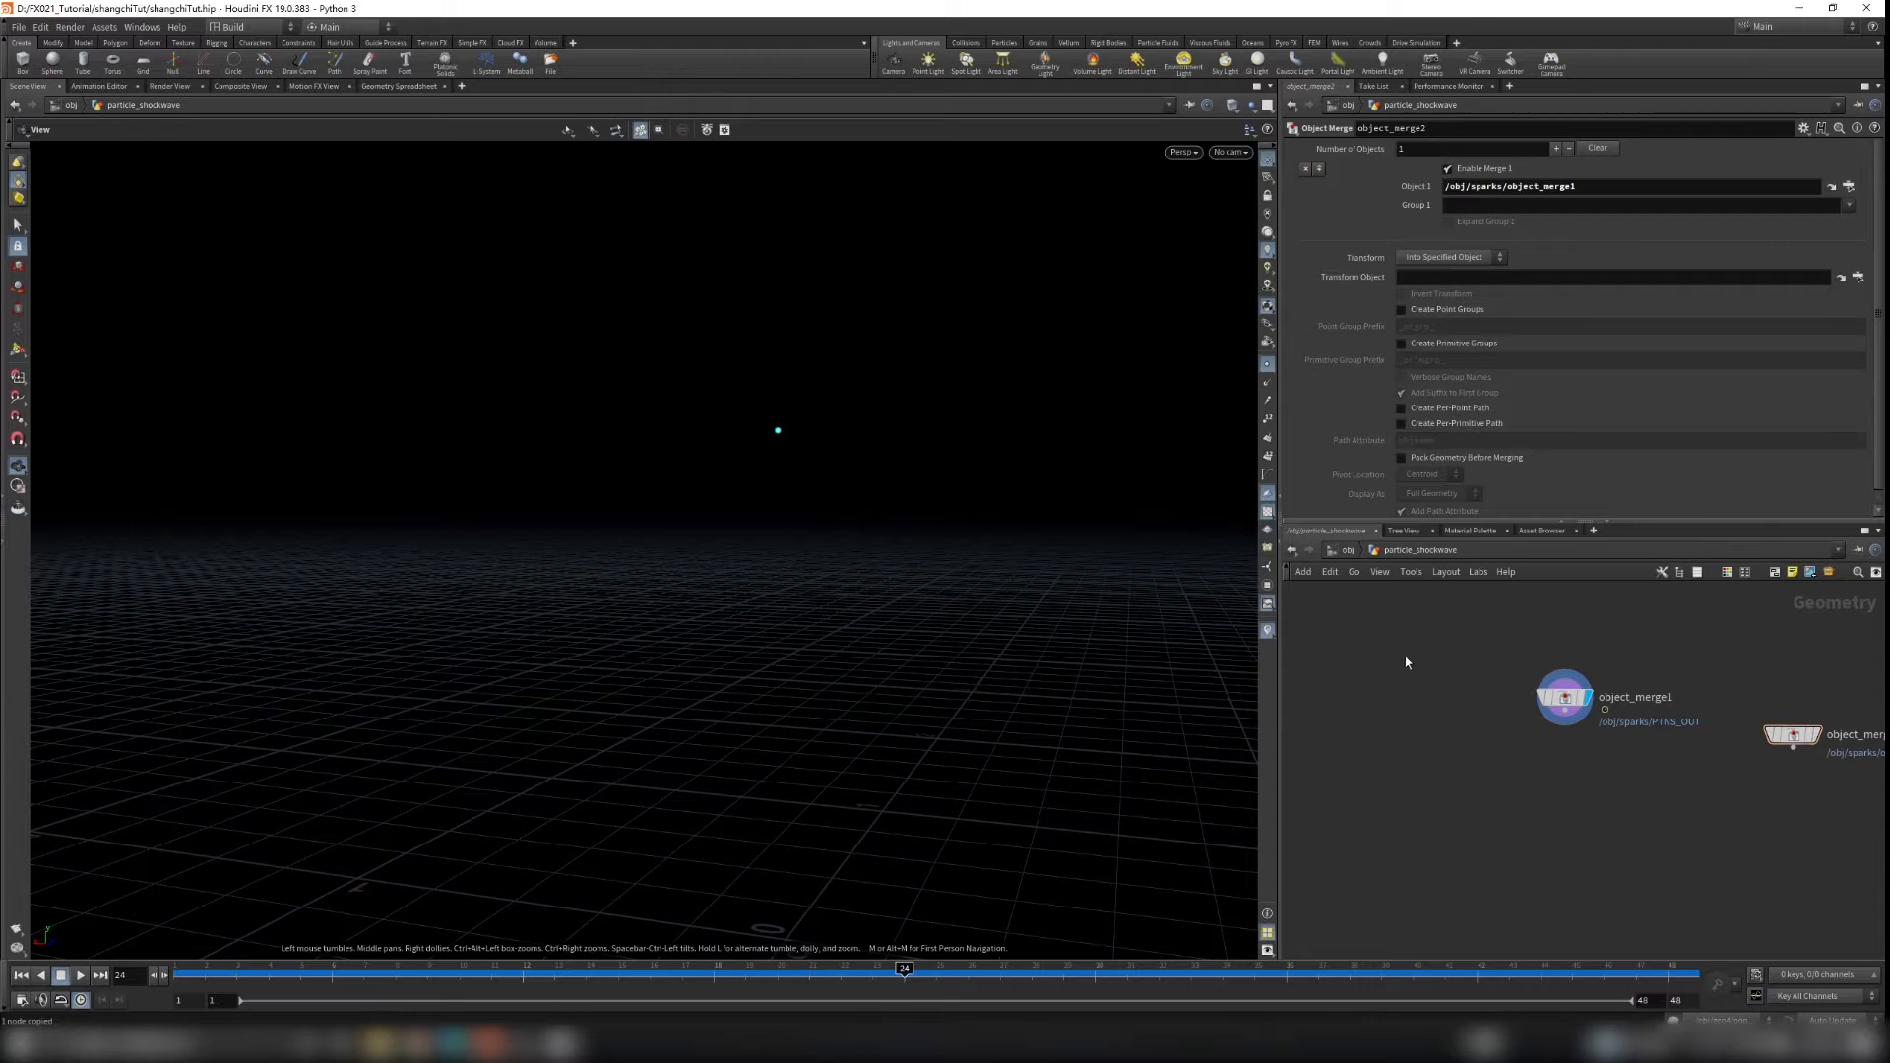
Step: Display the second Object Merge's shield geometry in the viewport
click(1815, 736)
click(1267, 367)
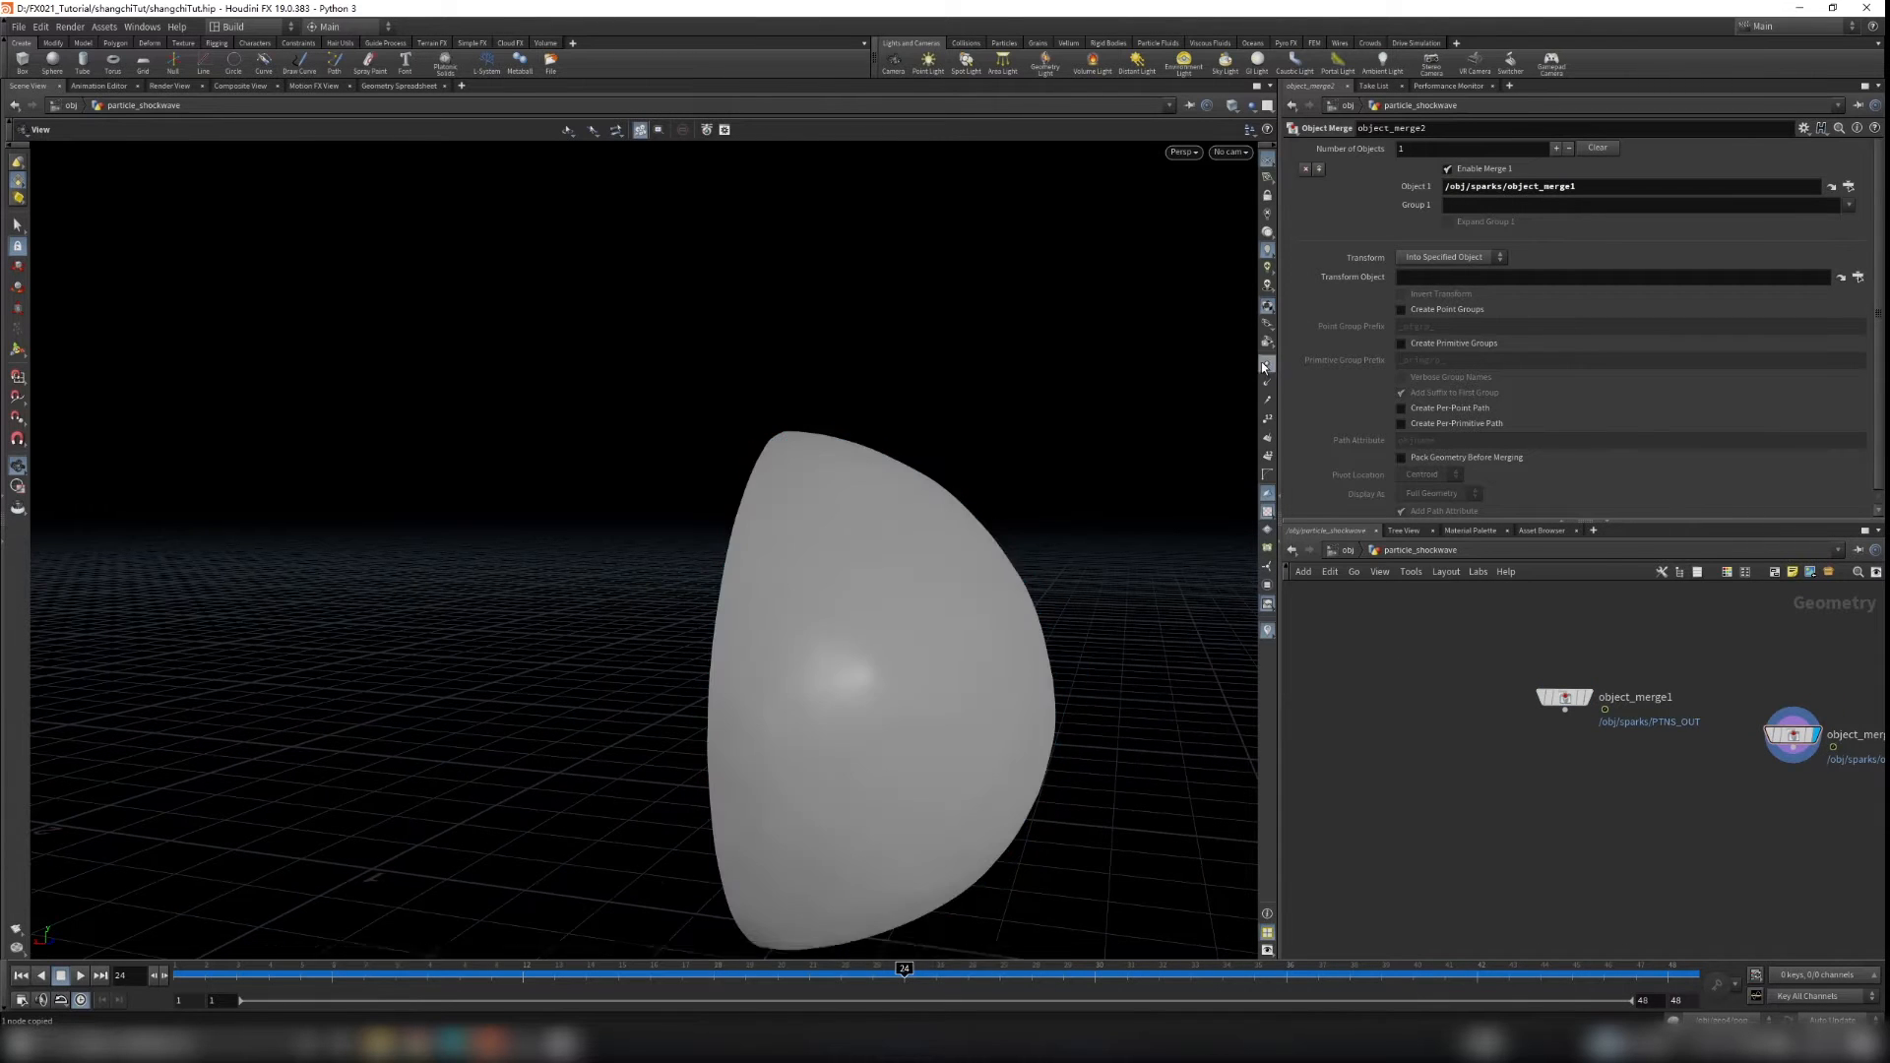
drag(1113, 591, 1054, 546)
Step: Rename the second Object Merge node to get_shield
middle_drag(1871, 684, 1595, 640)
scroll(1595, 638, up, 2)
click(1587, 694)
text(get_shield)
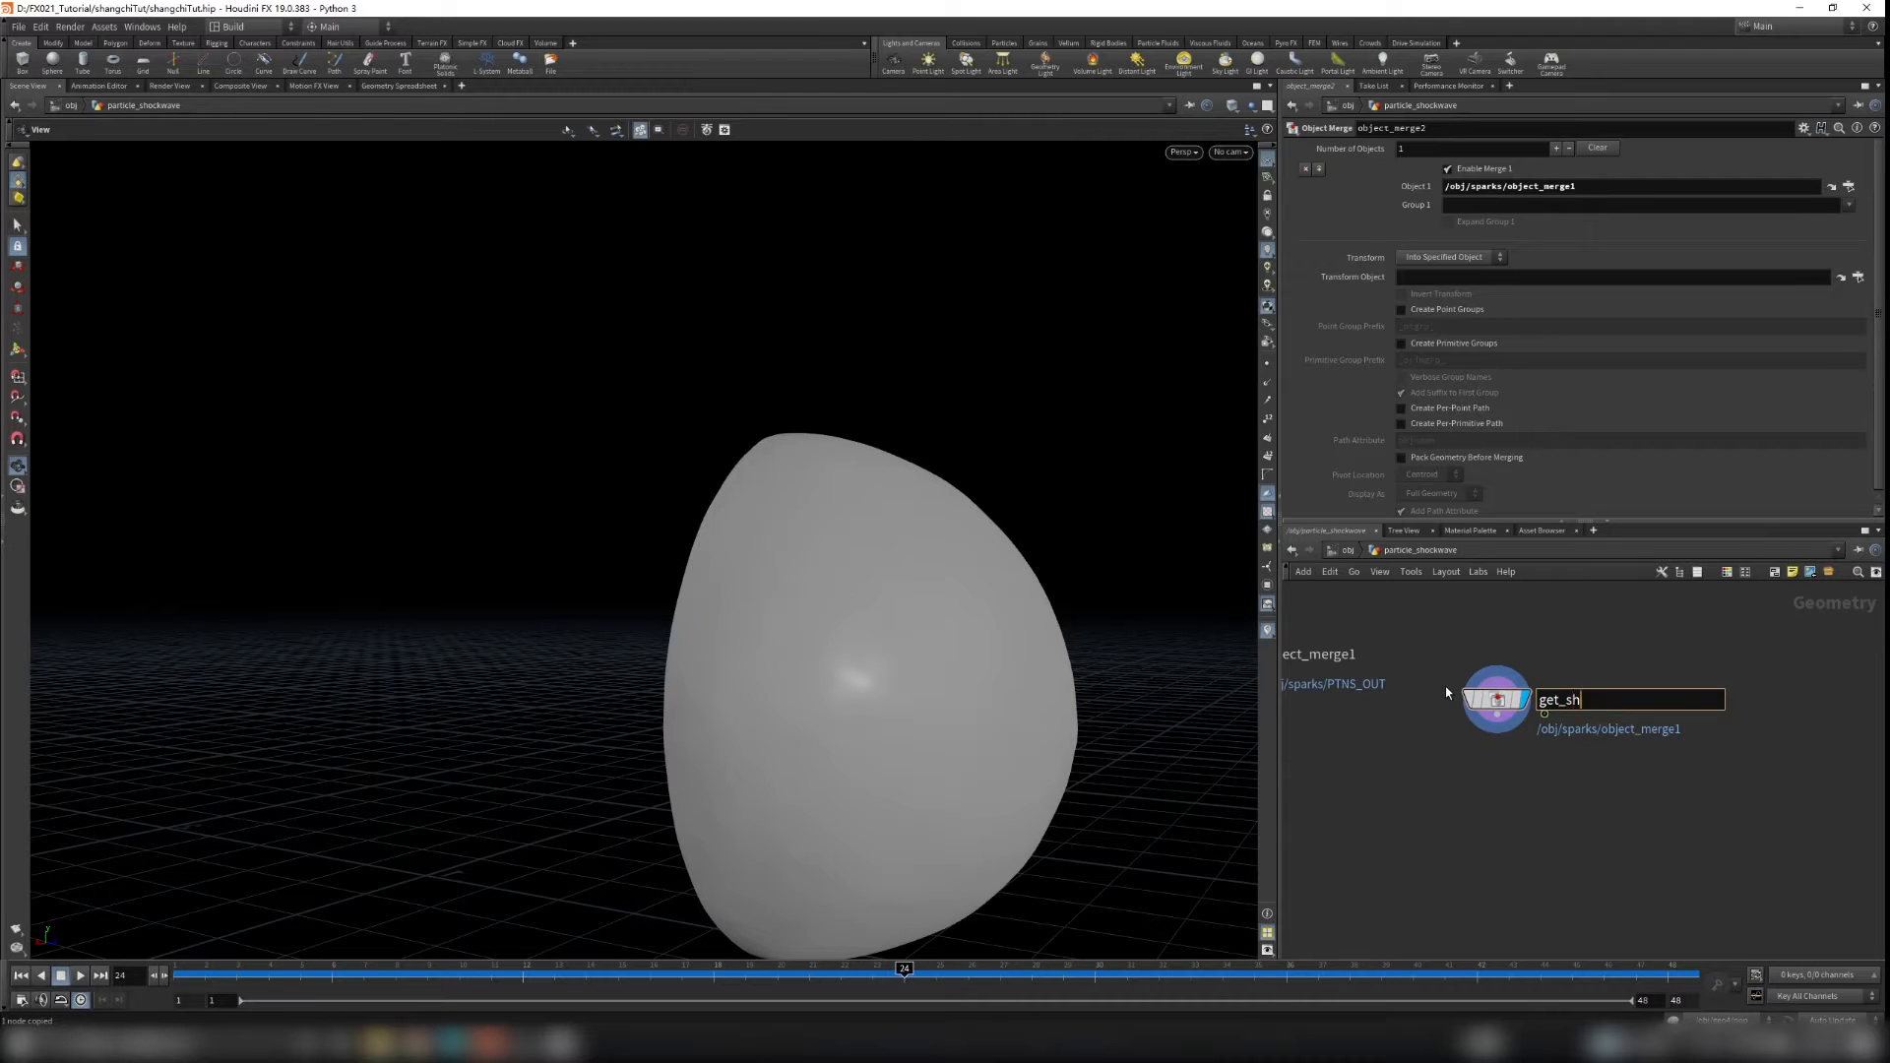
key(Return)
Step: Rename the first Object Merge node to get_points
middle_drag(1318, 640, 1593, 699)
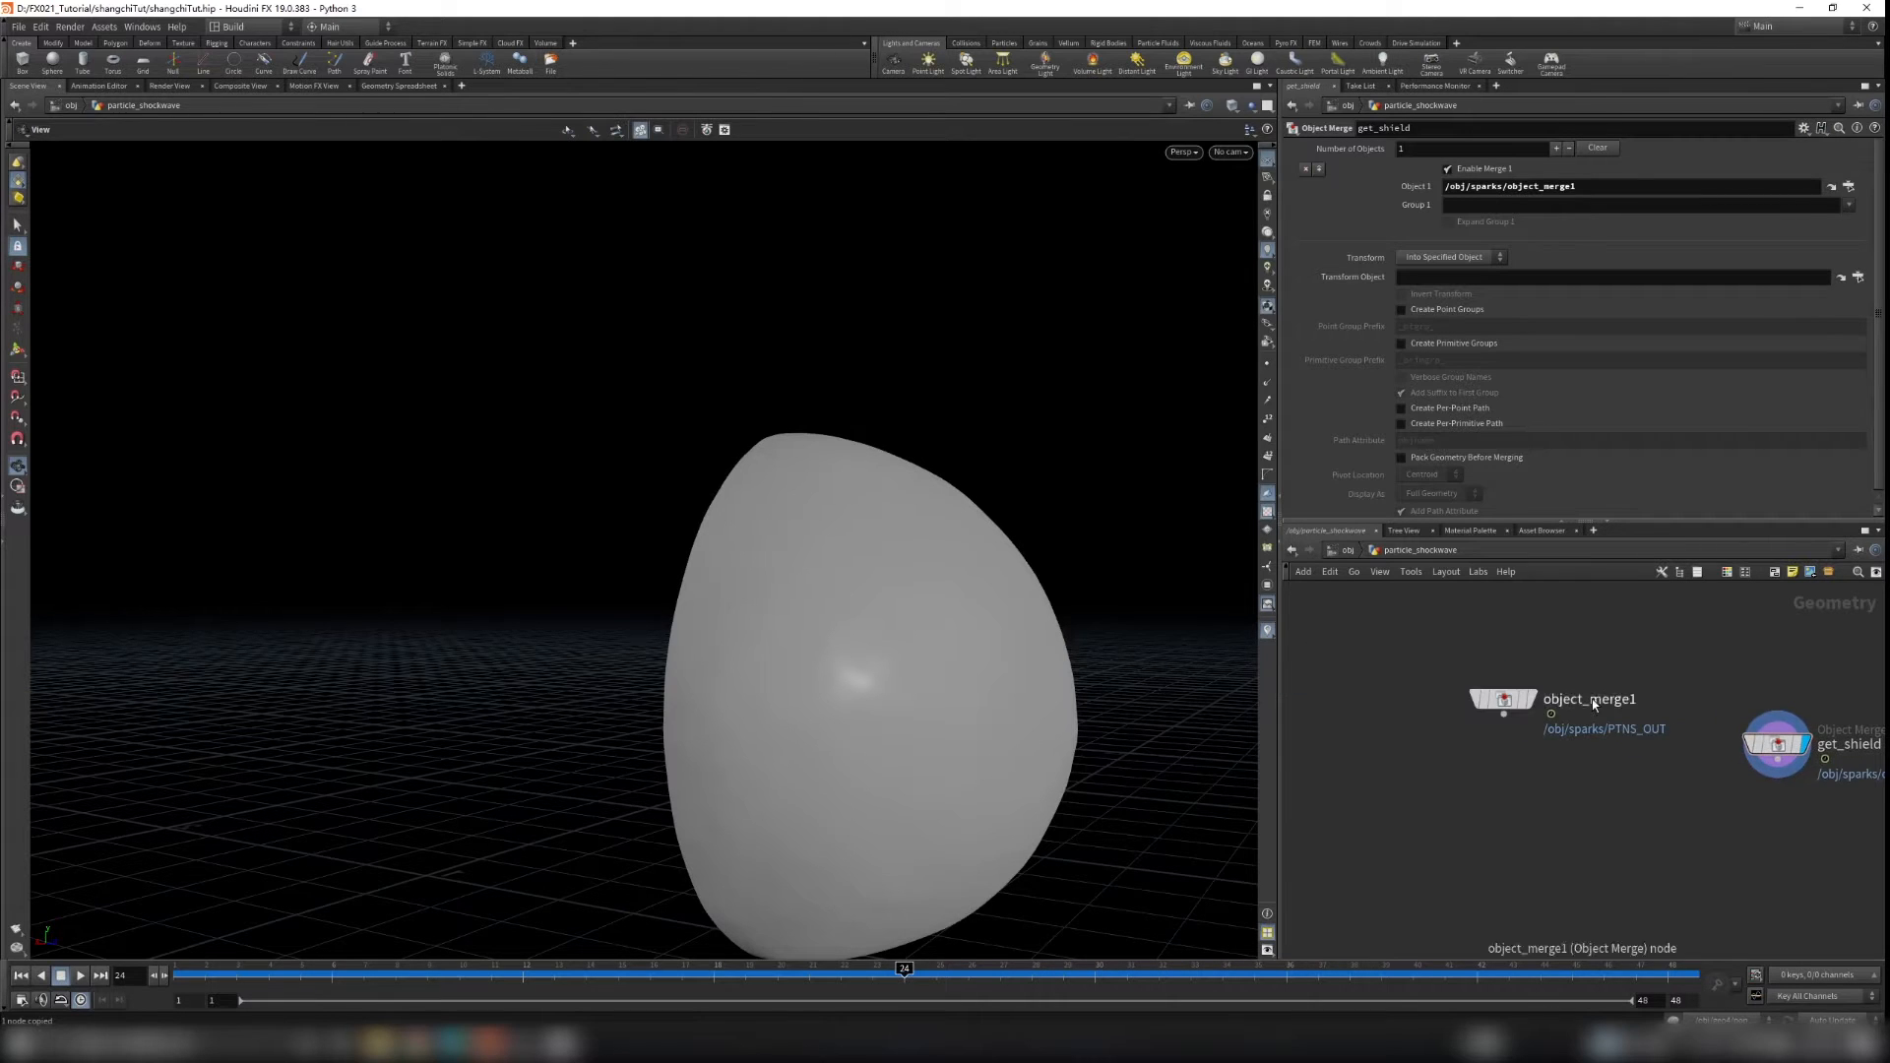
click(1592, 699)
text(get_points)
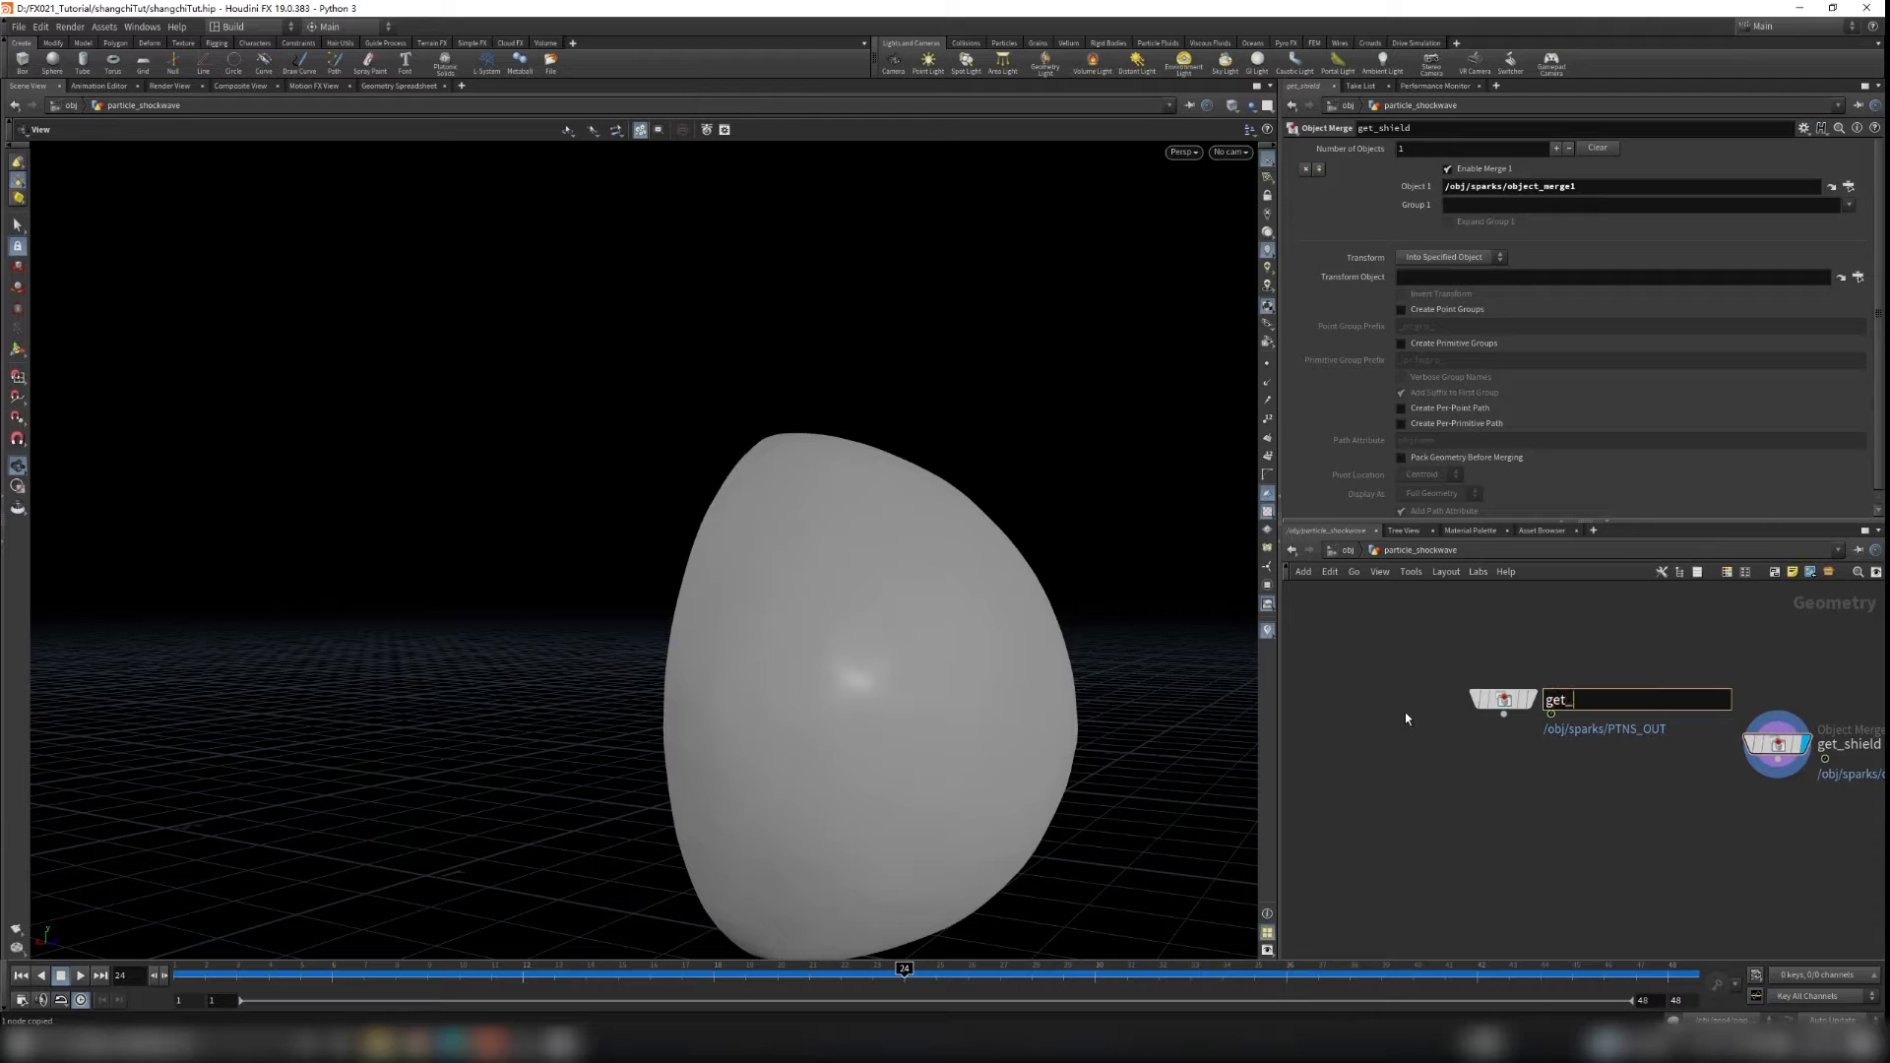
key(Return)
Step: Rearrange the merge nodes and set the display flag on get_points
drag(1499, 699, 1457, 744)
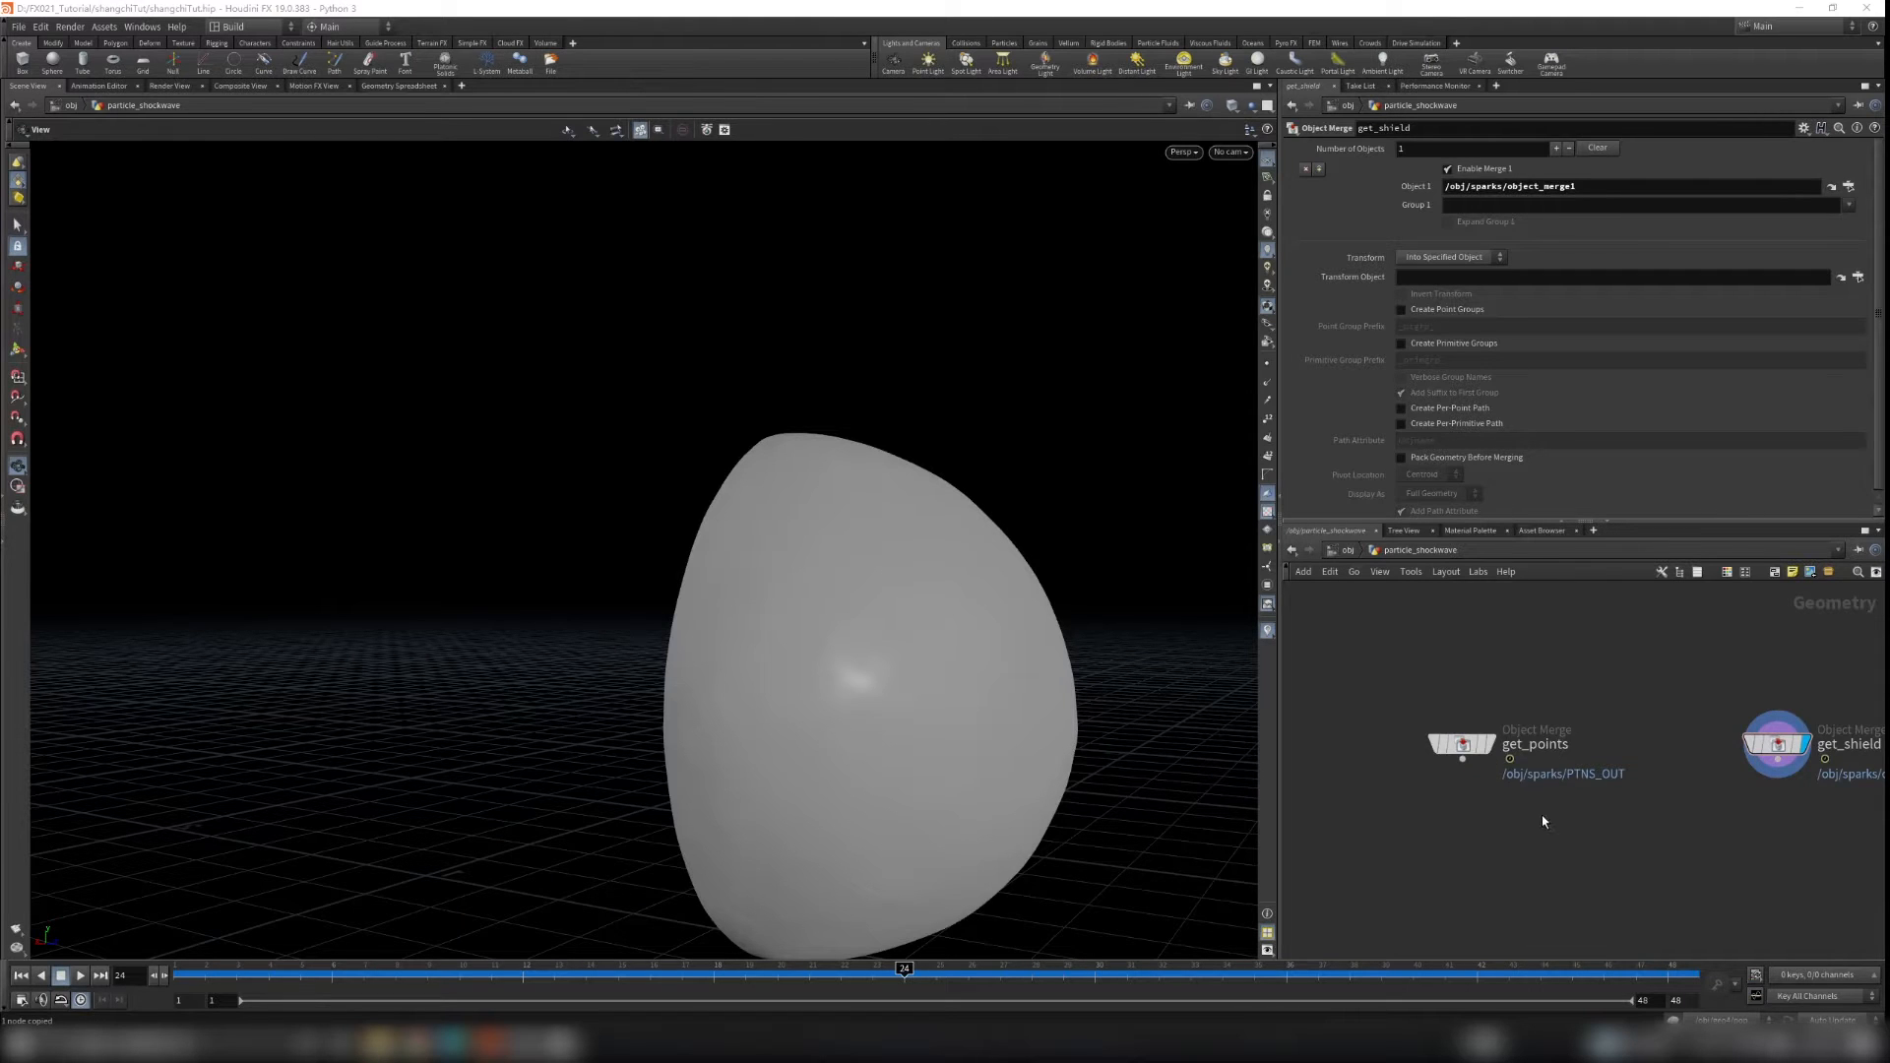
middle_drag(1542, 815, 1520, 745)
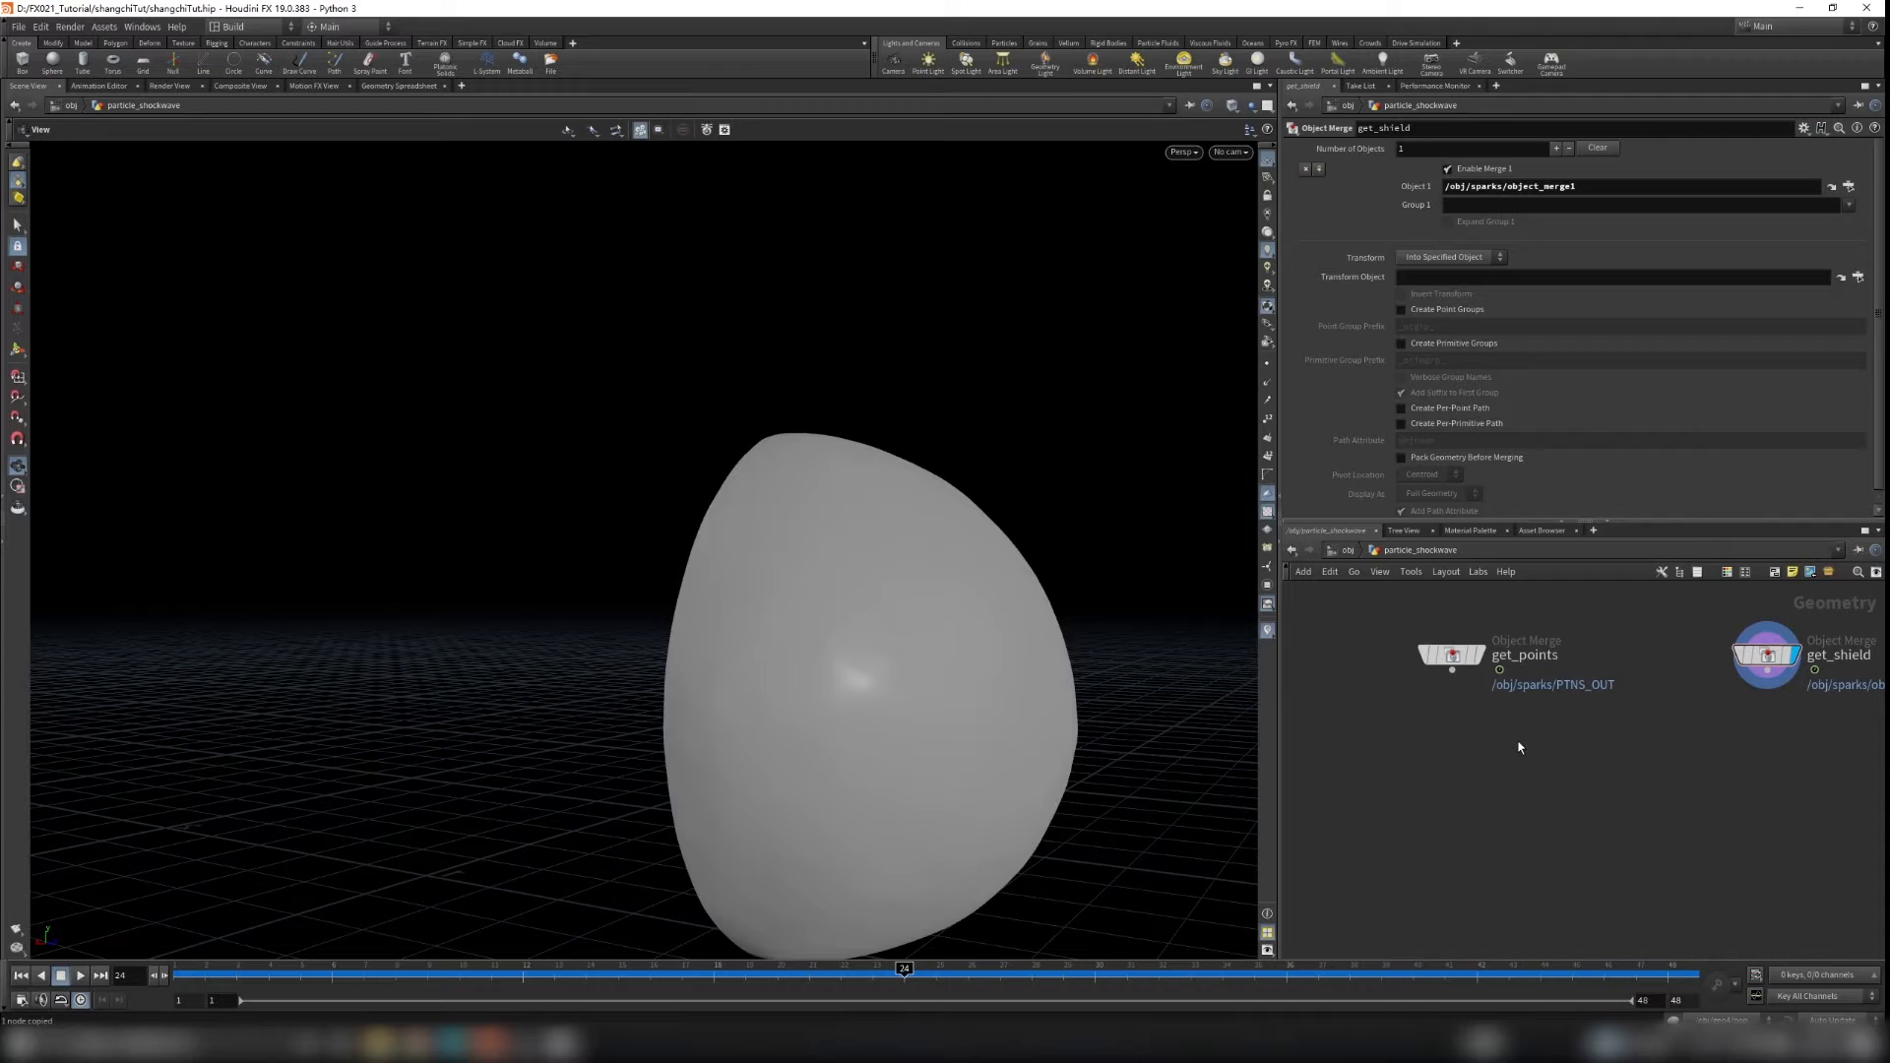
middle_drag(1484, 749, 1474, 772)
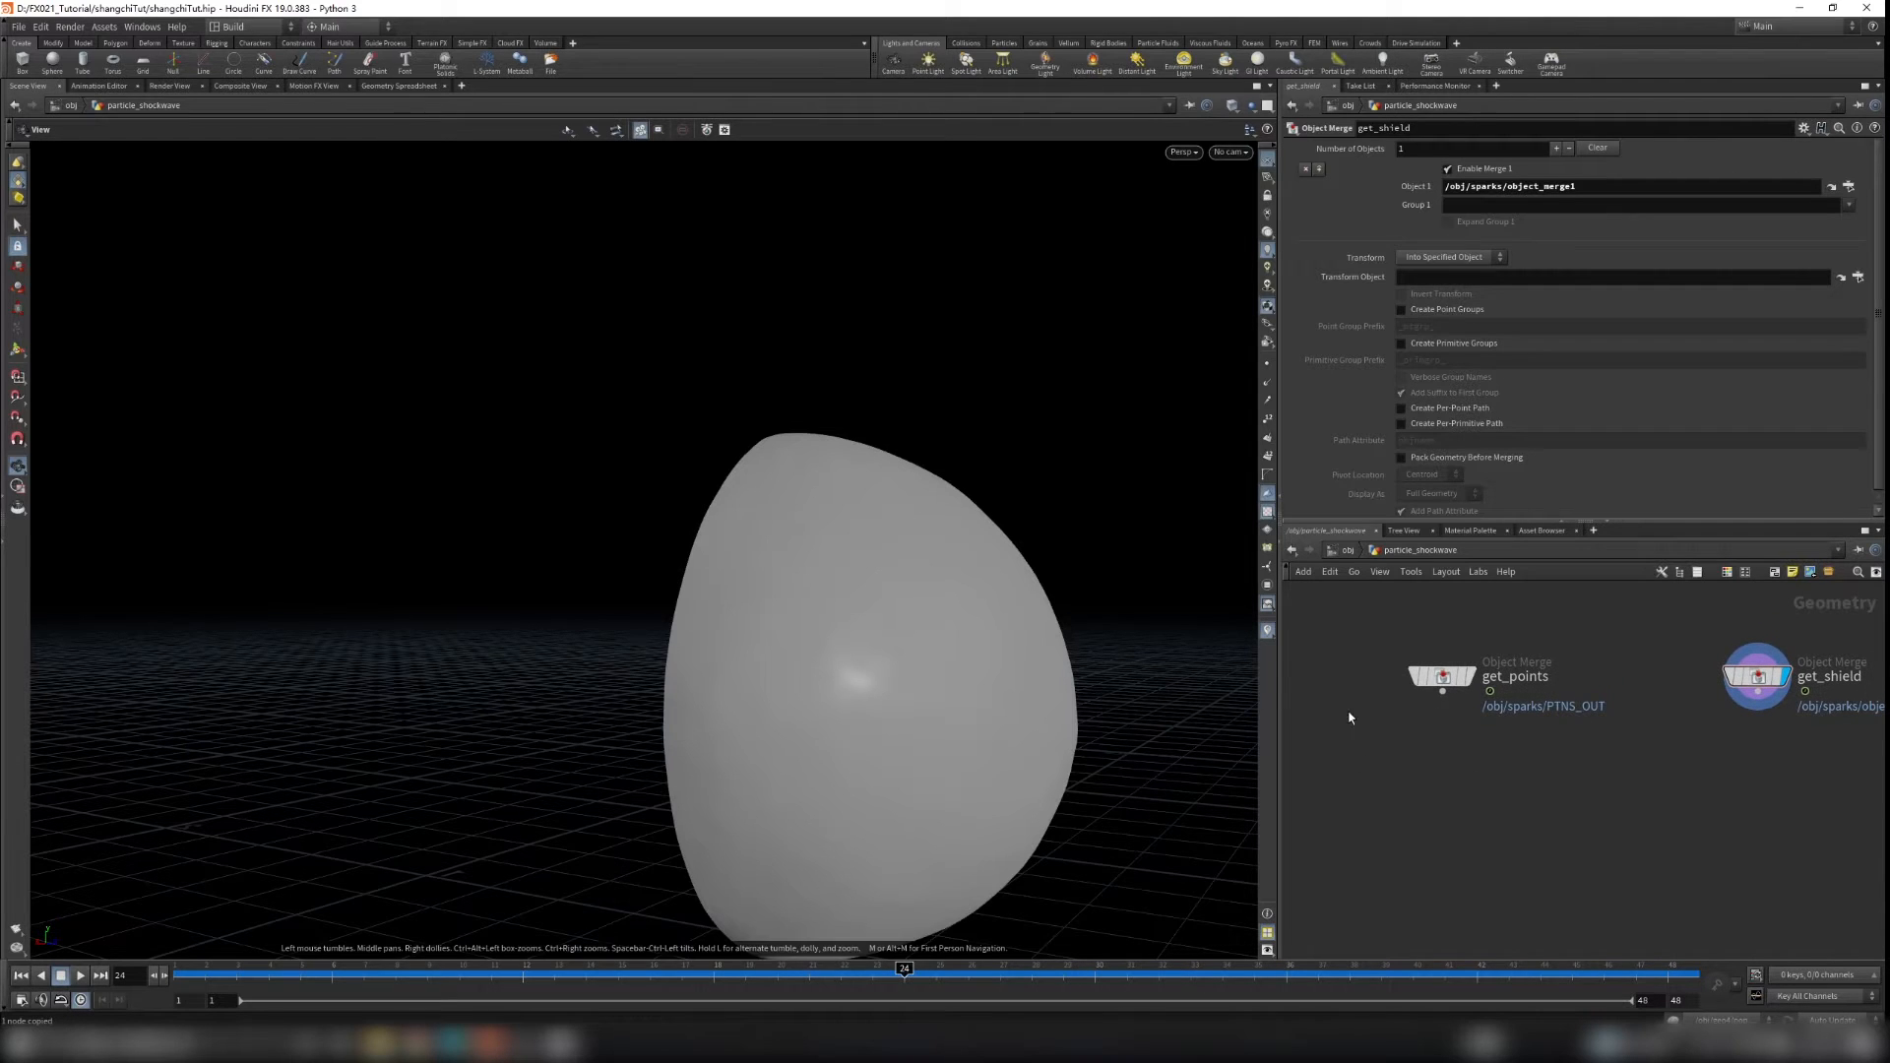
mouse_move(1464, 680)
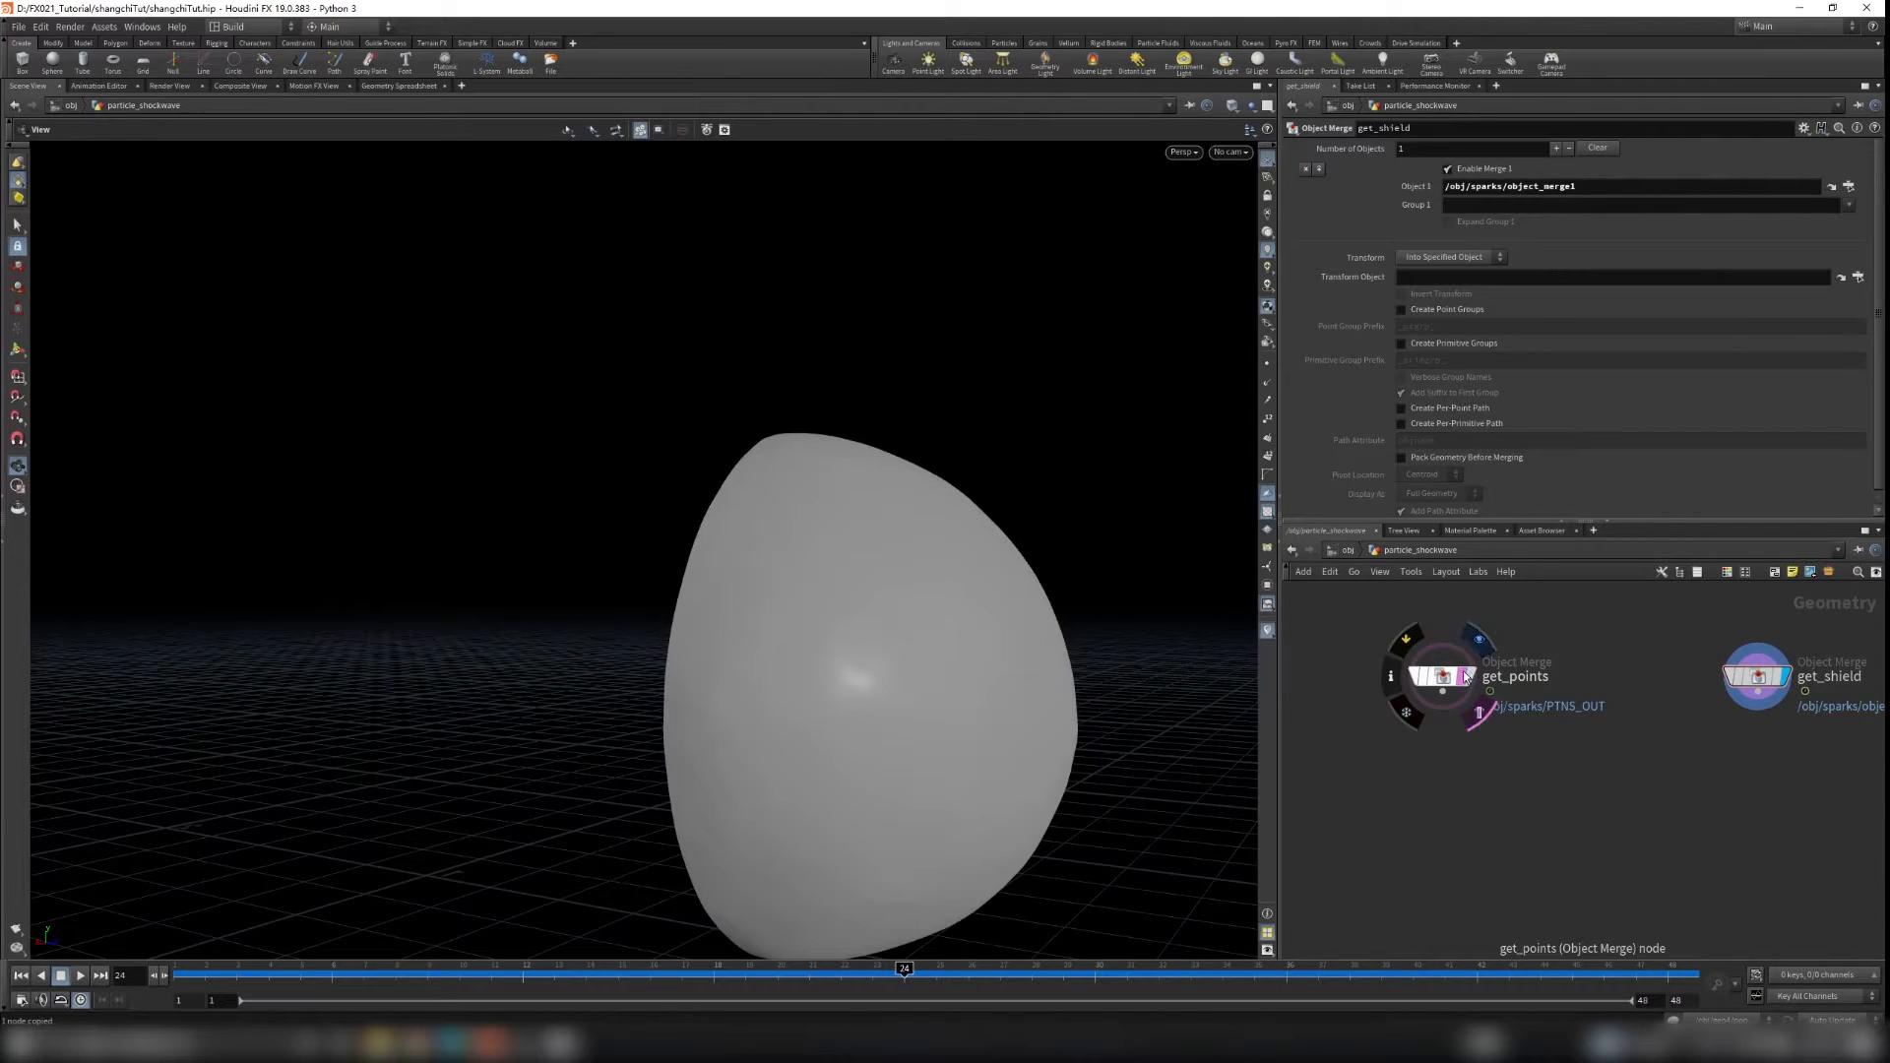
click(1467, 674)
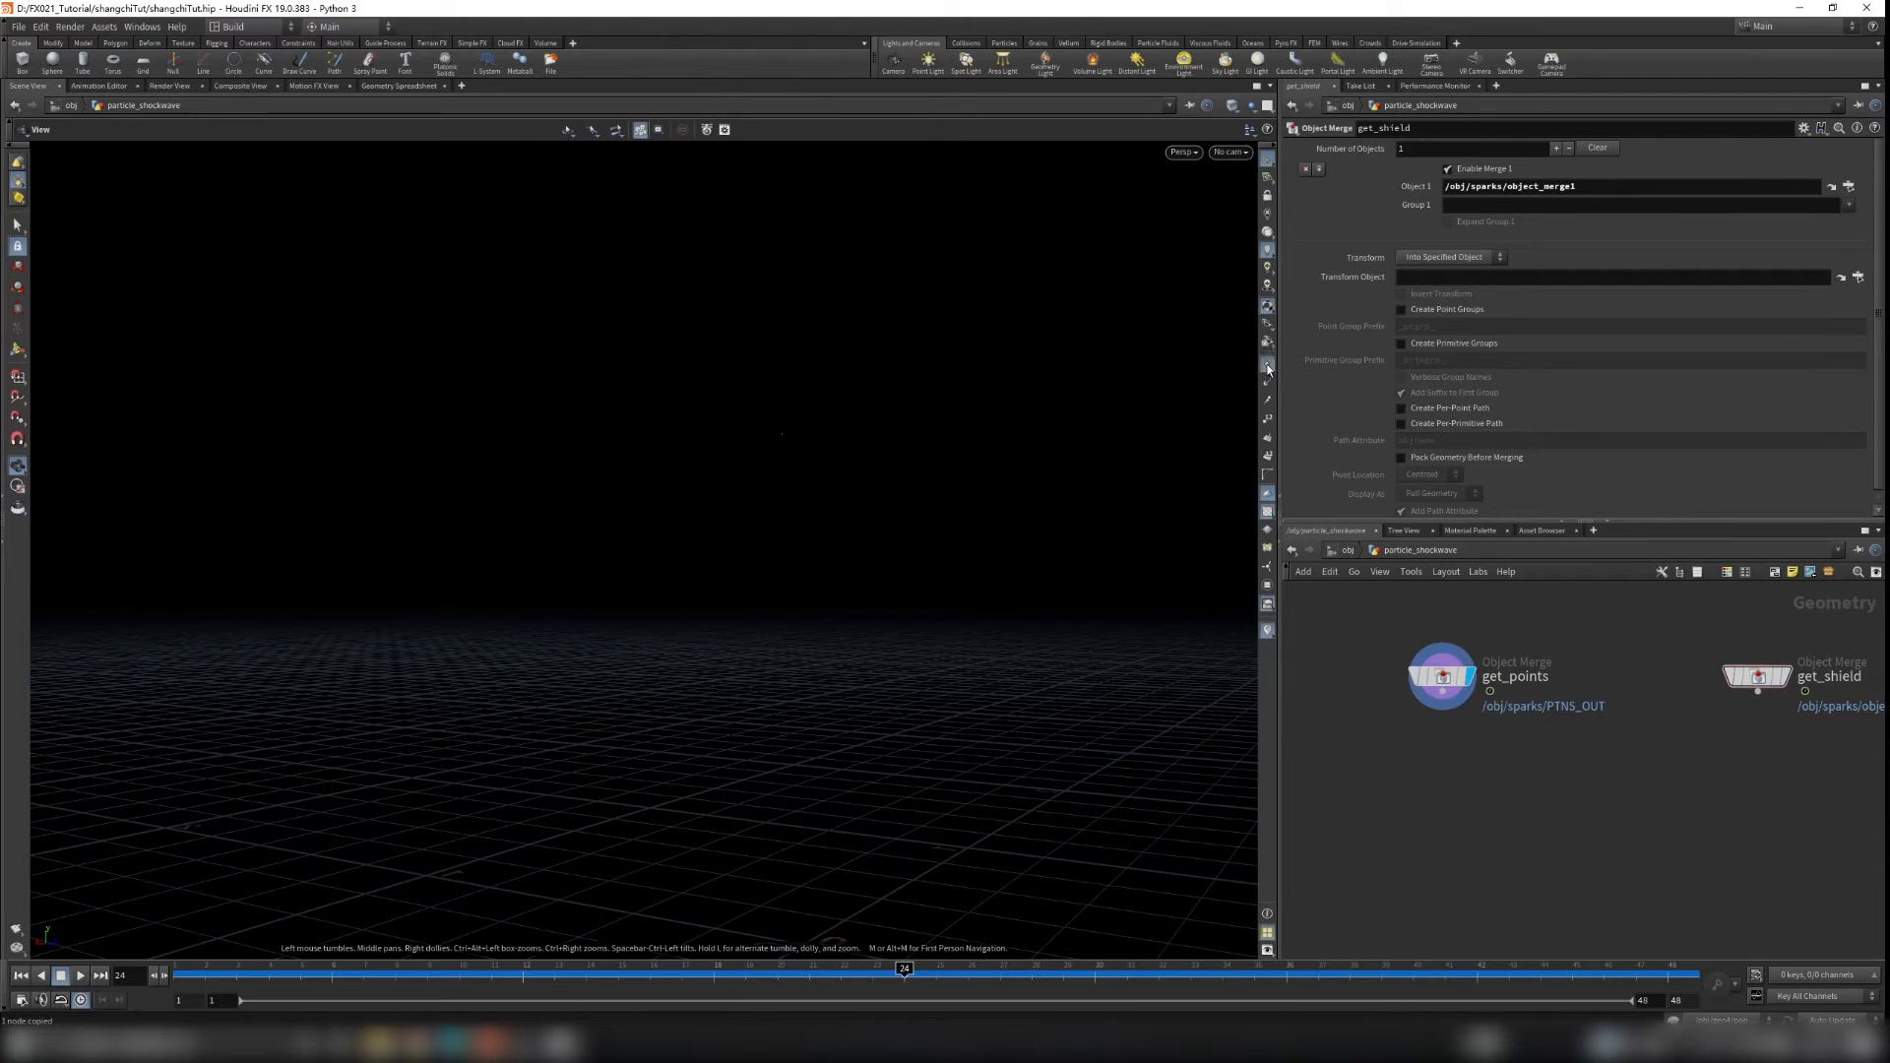
drag(795, 430, 735, 528)
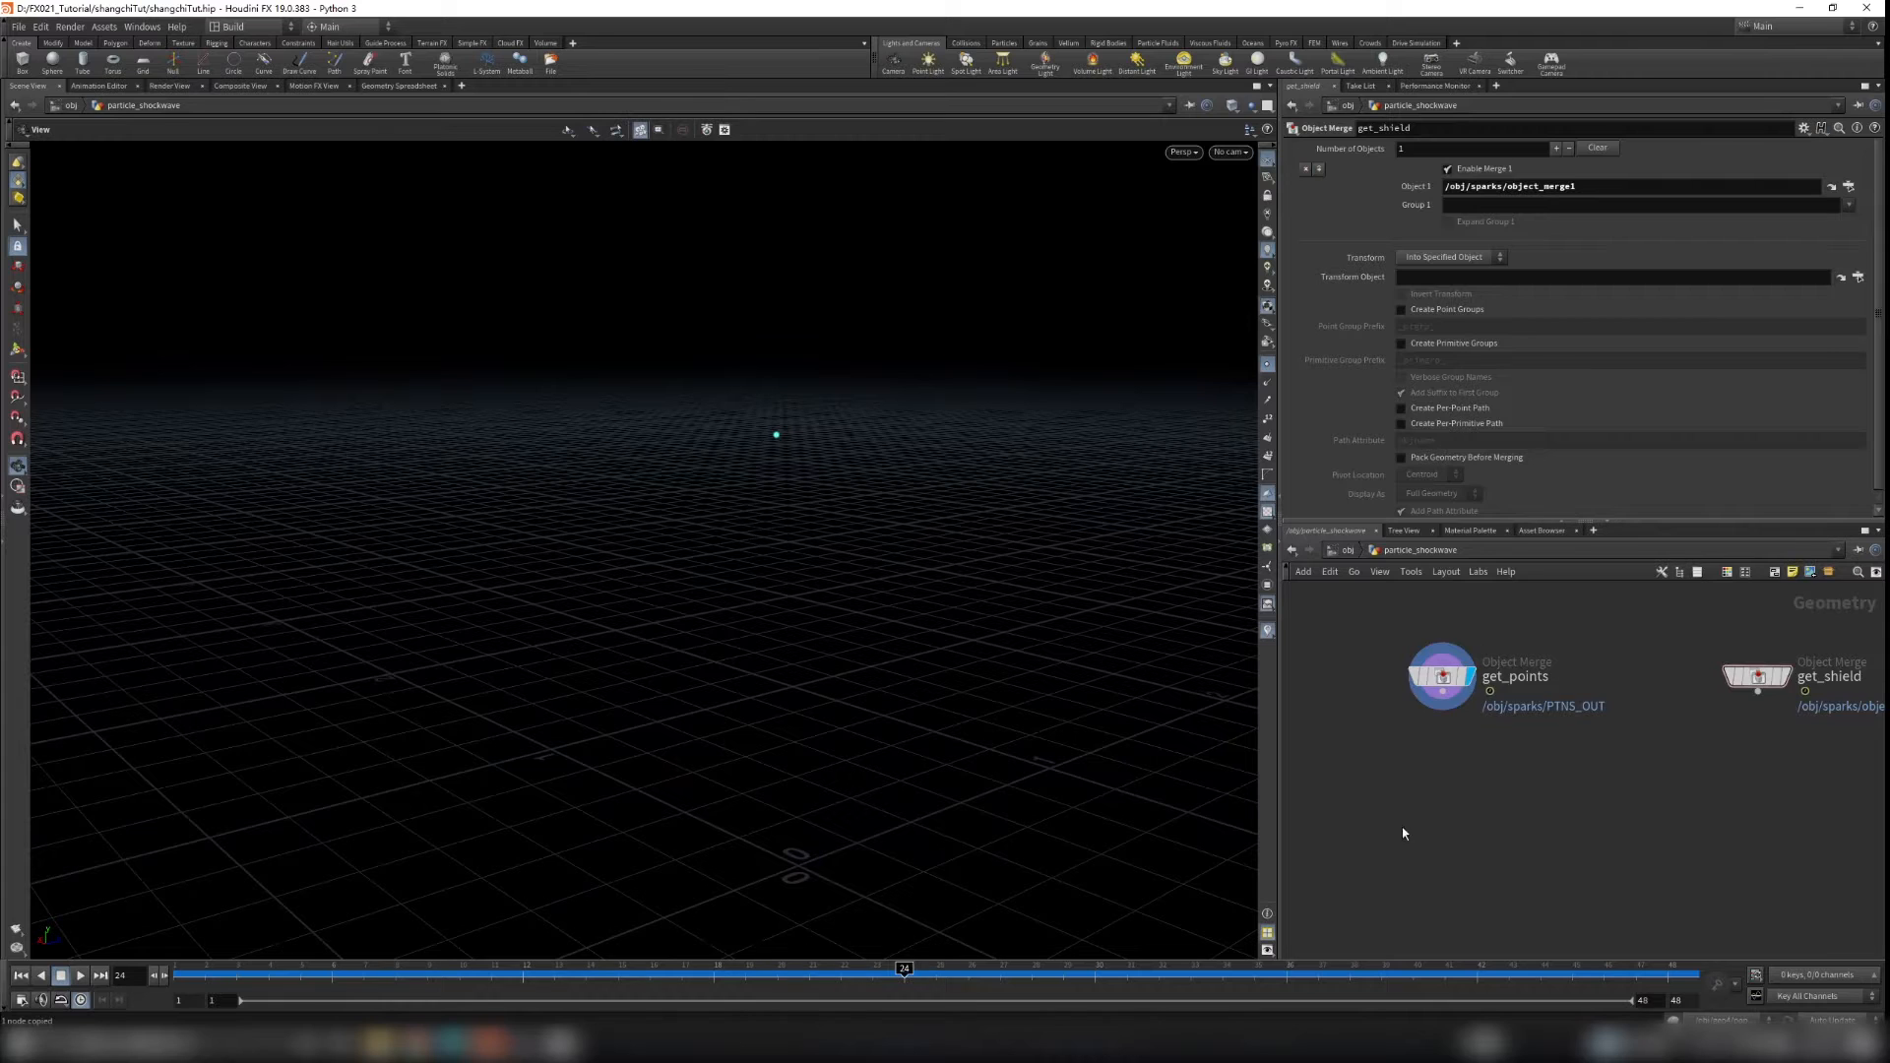
Step: Add a Tube node inside particle_shockwave
key(Tab)
text(tube)
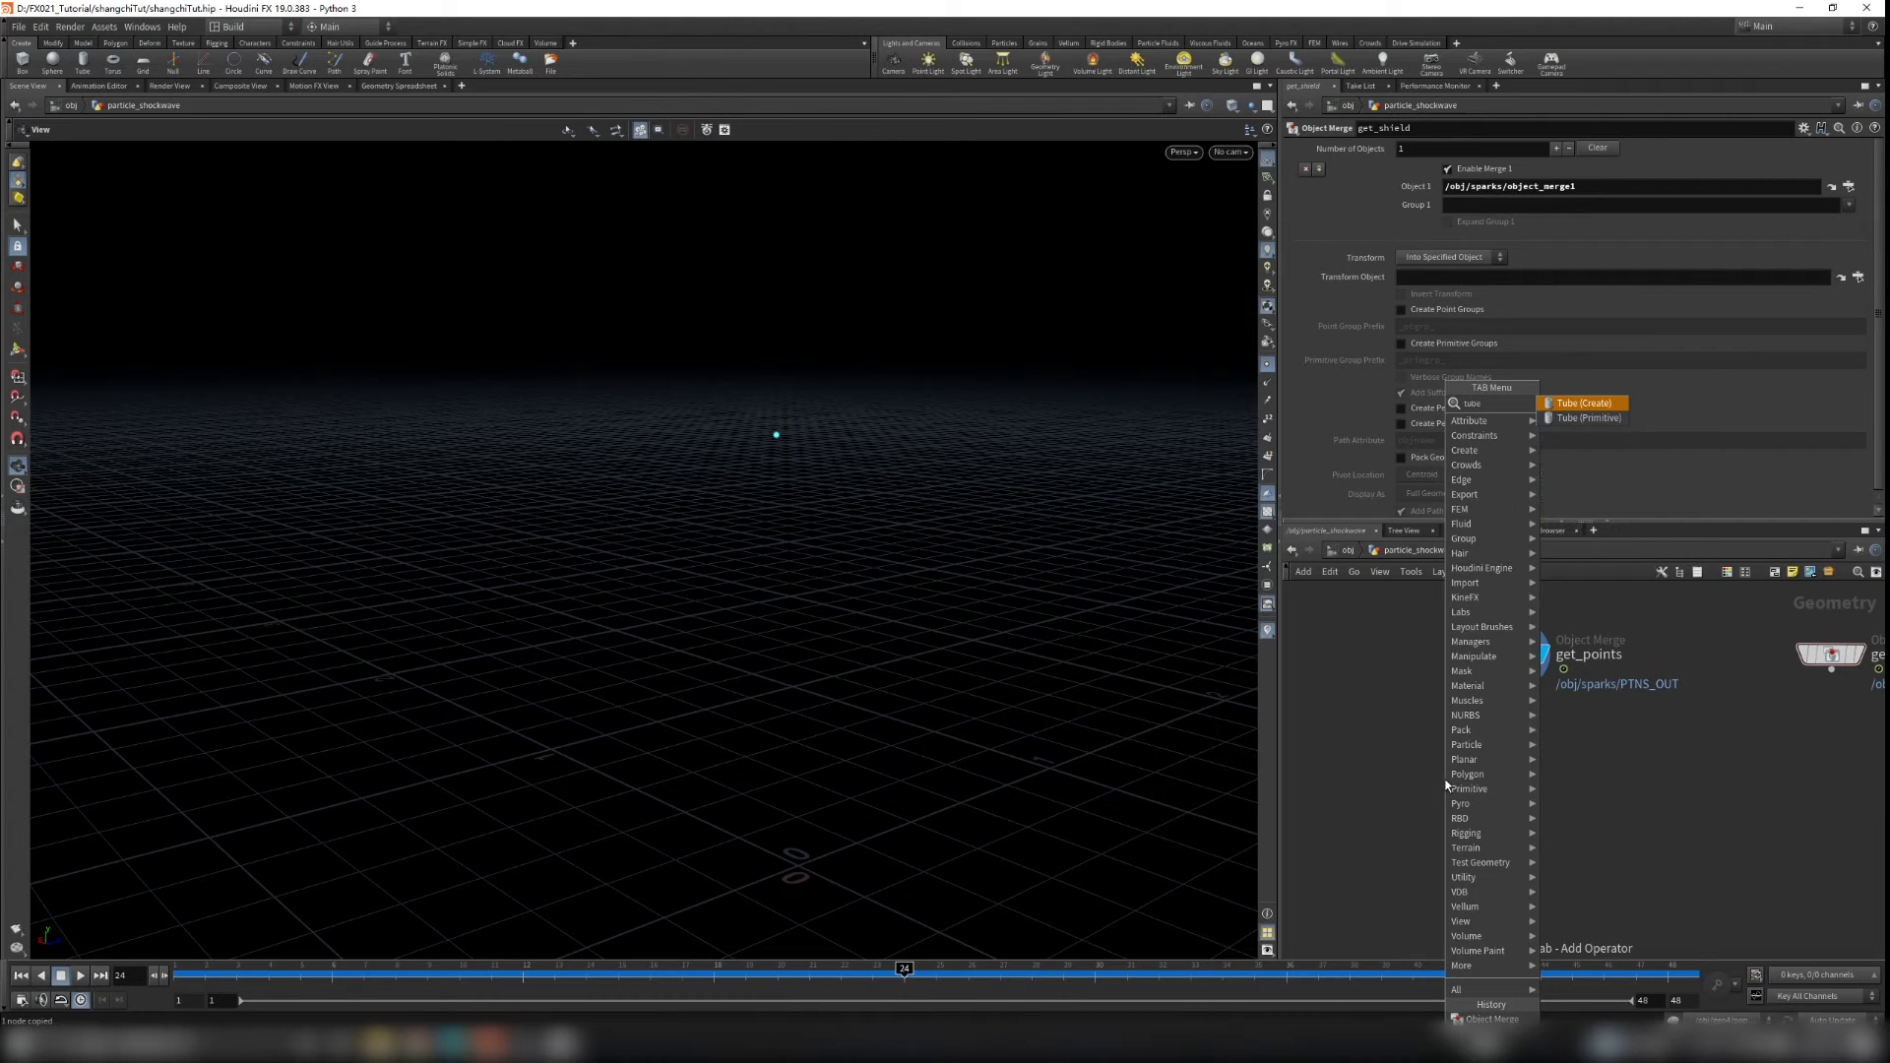
key(Return)
click(1446, 784)
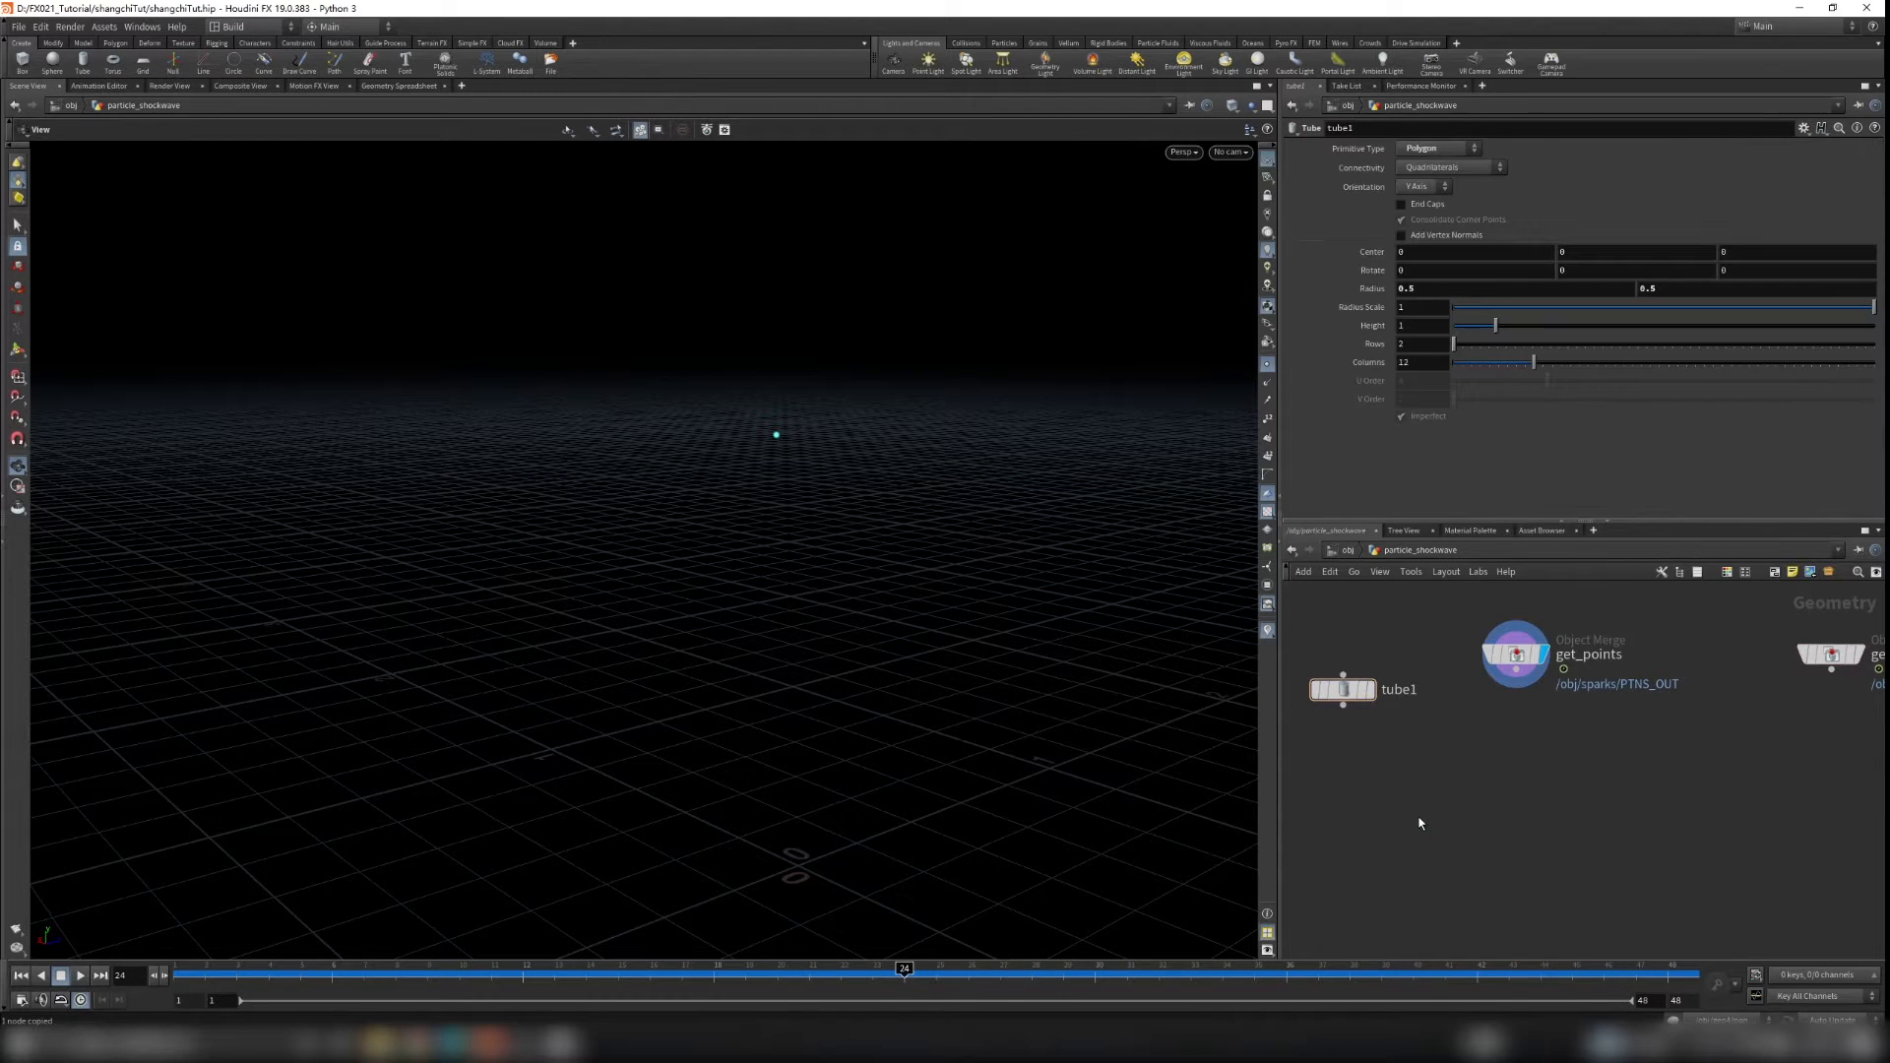
Step: Add an Attribute Noise (mountain) node connected below tube1
key(Tab)
text(mountai)
key(Return)
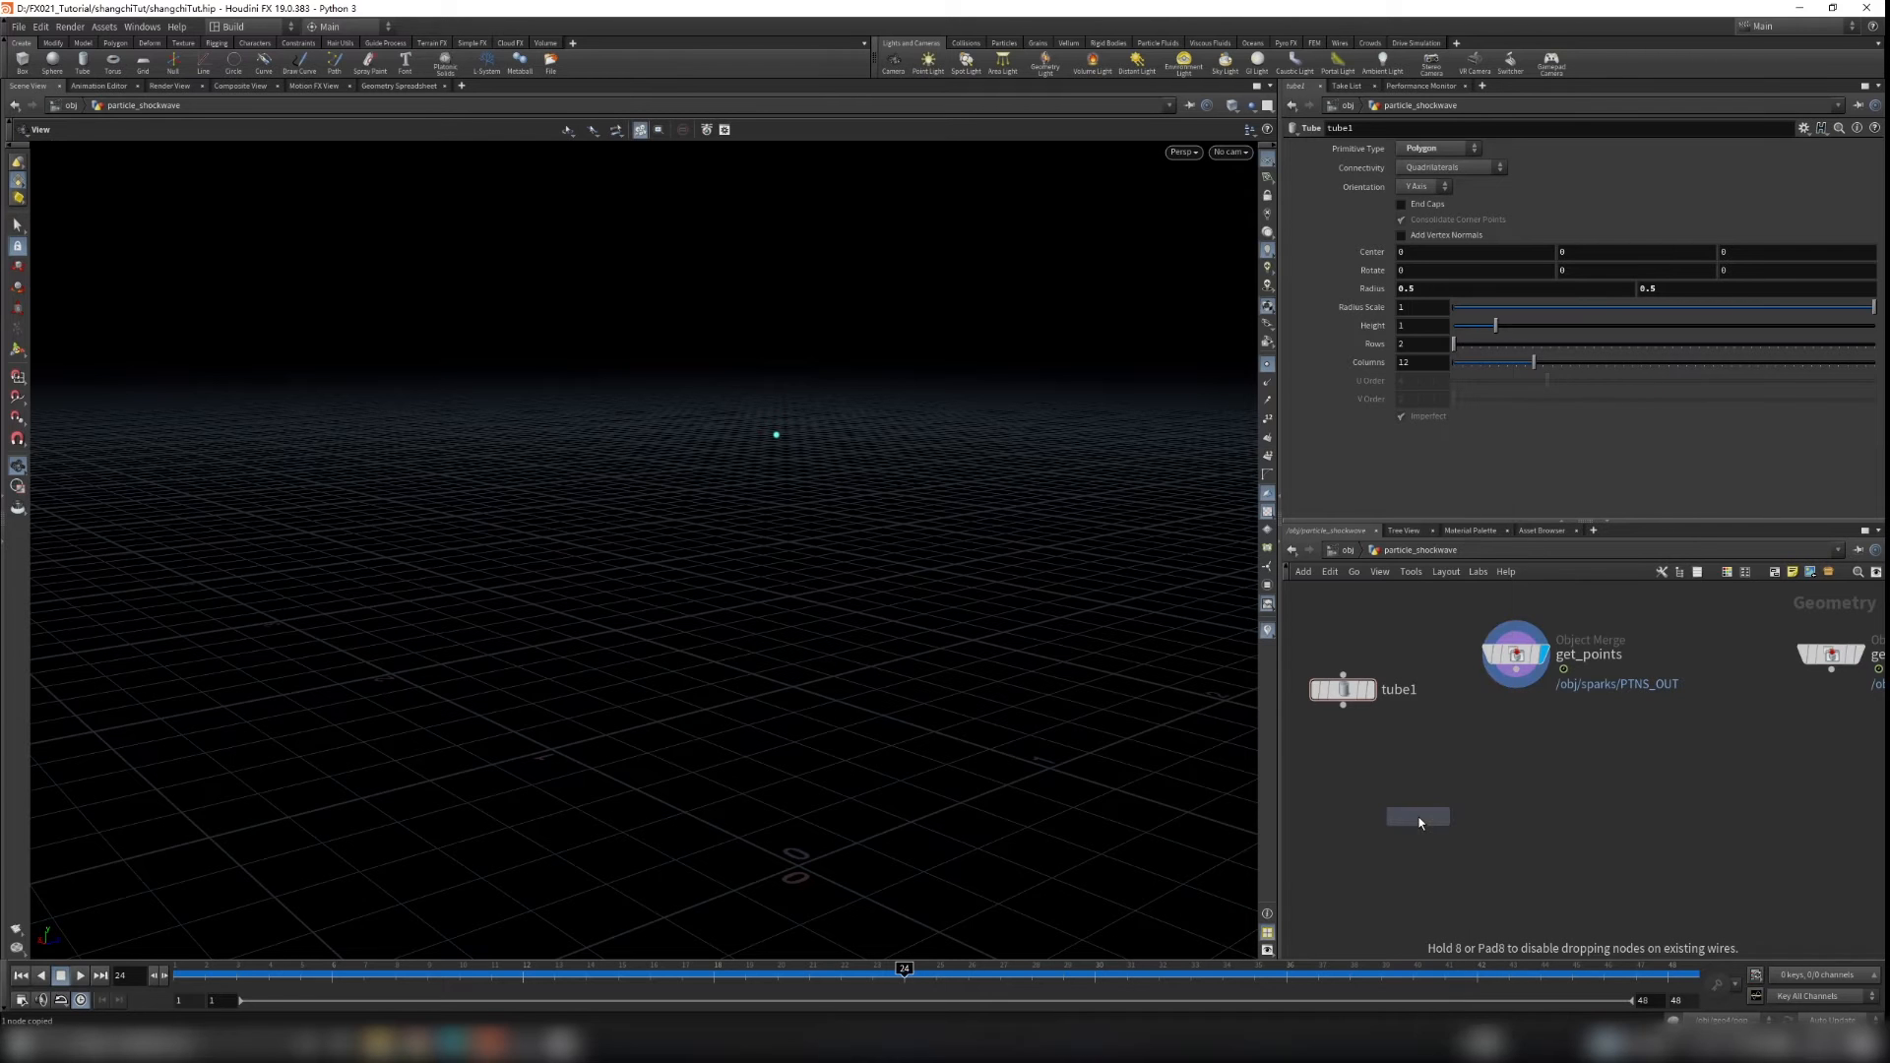
click(1359, 773)
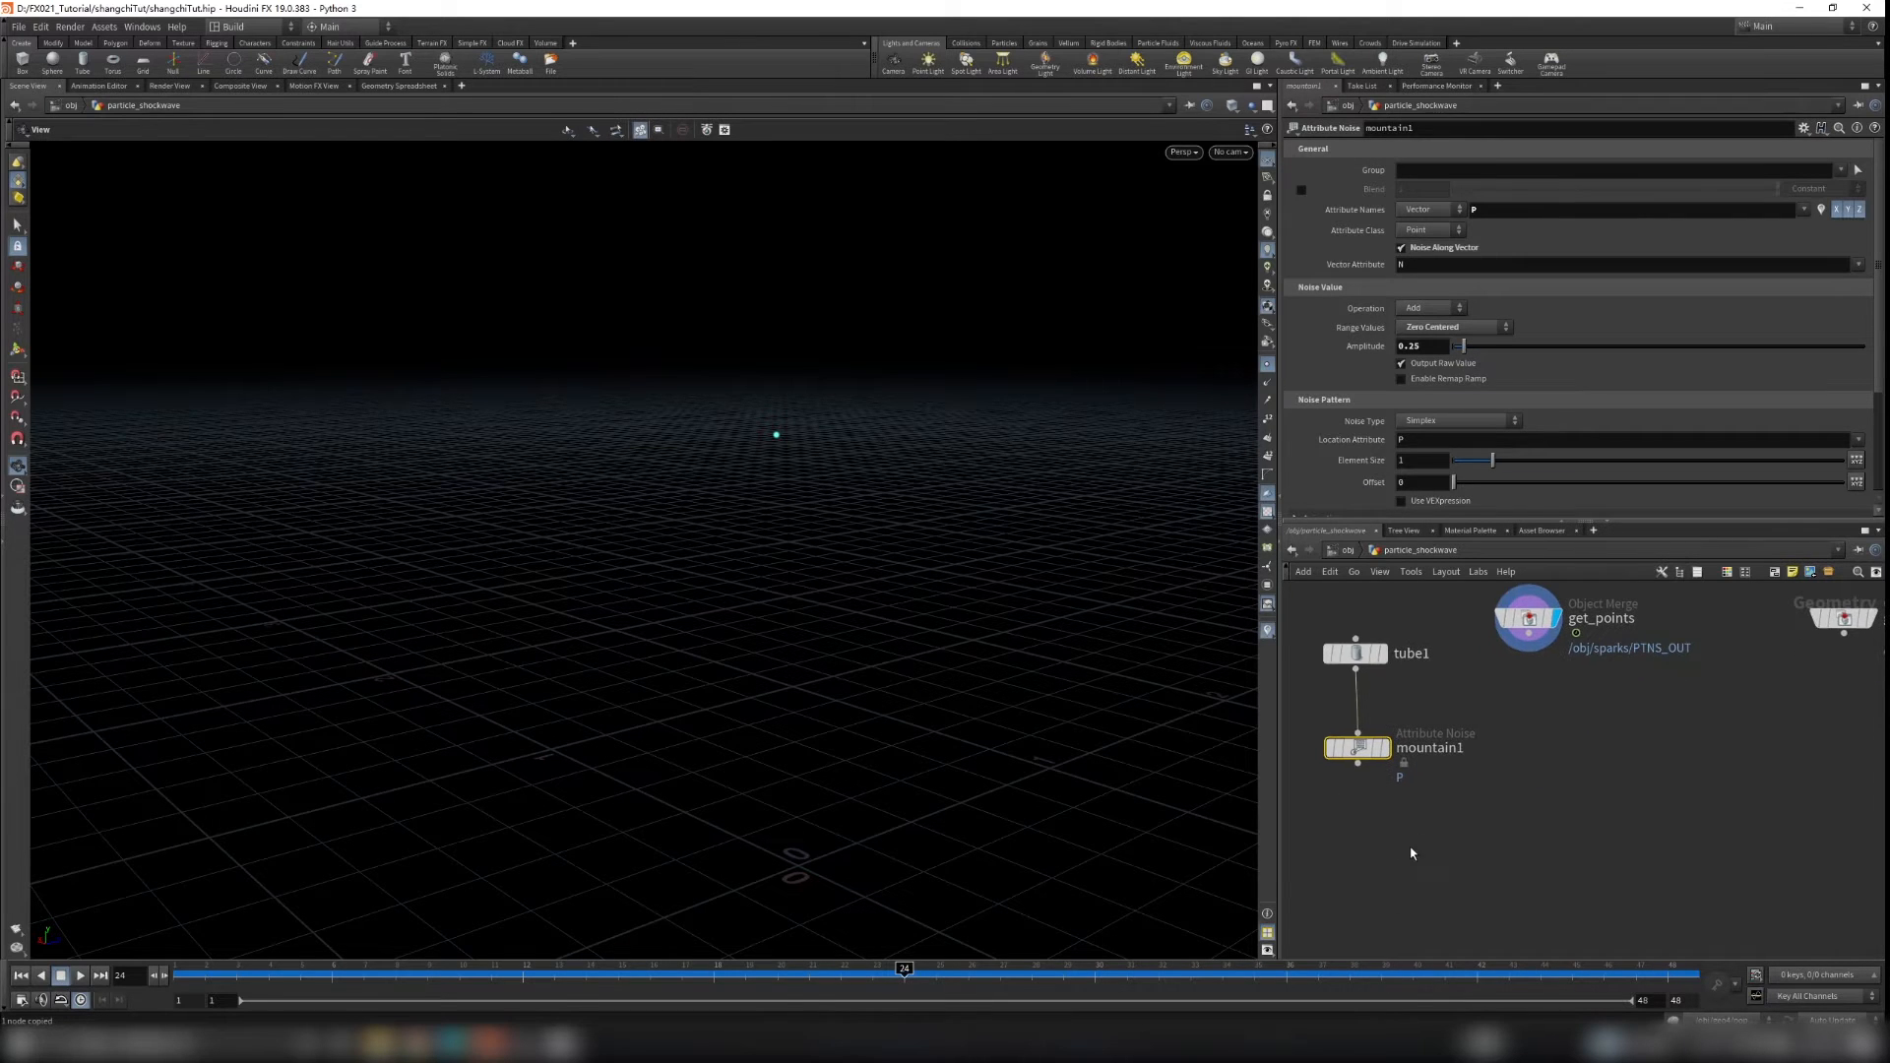
Step: Add a Copy to Points node below mountain1 in the particle_shockwave network
key(Tab)
text(copyto)
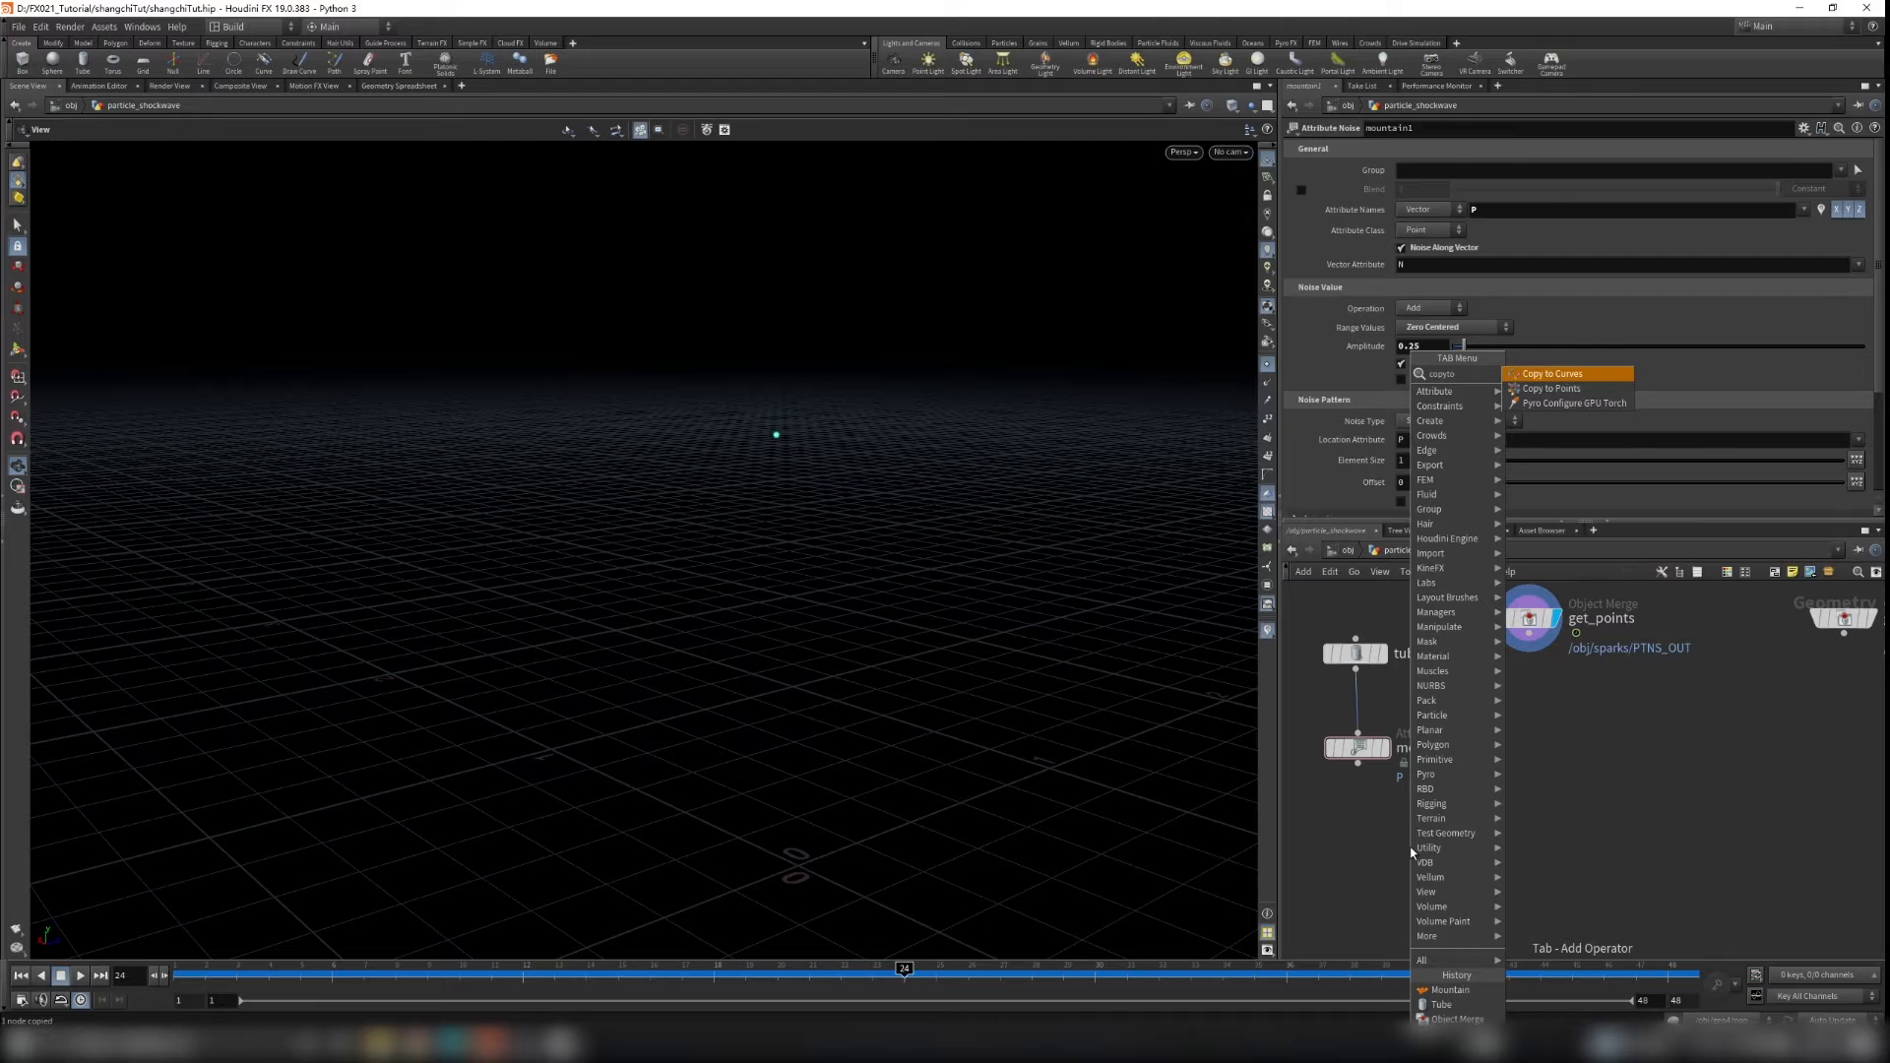
key(Down)
key(Return)
click(1410, 847)
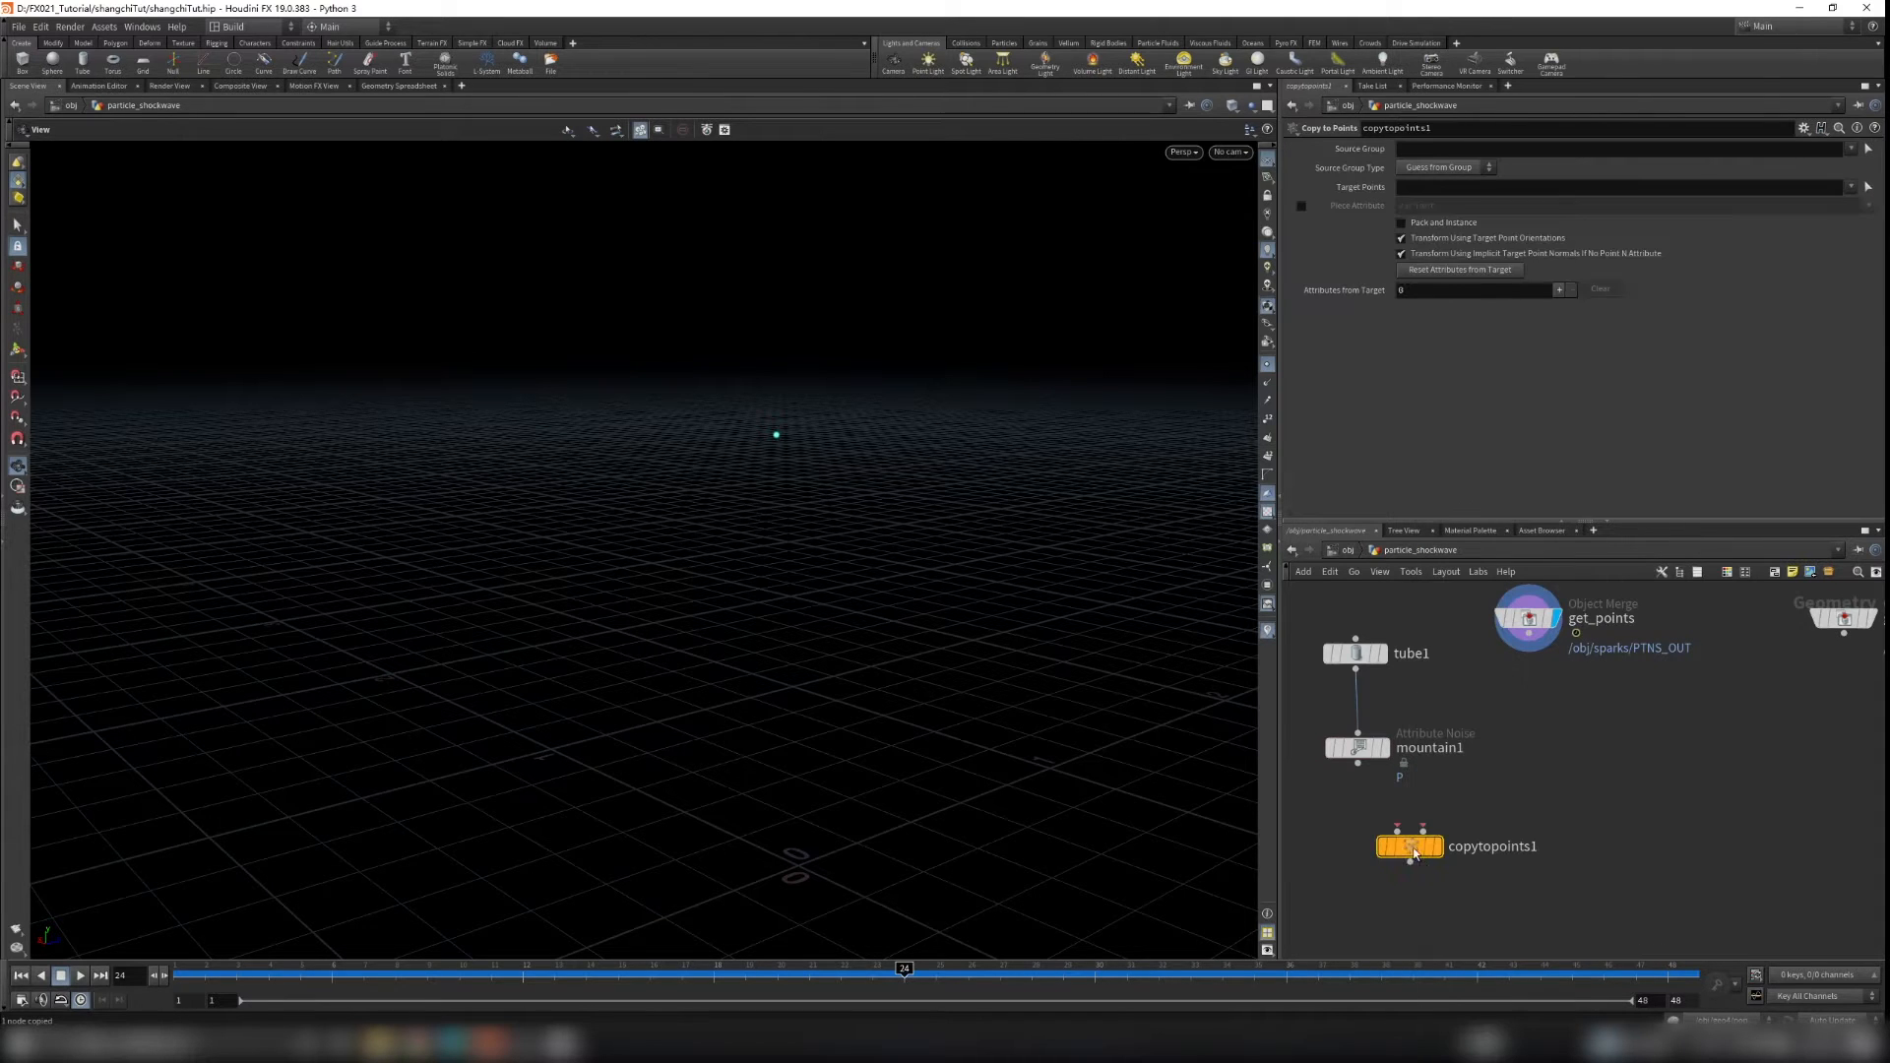
Step: Wire mountain1 and get_points into copytopoints1 and set the display flag on copytopoints1
mouse_move(1359, 767)
mouse_down()
mouse_move(1391, 823)
mouse_move(1530, 635)
mouse_up()
middle_drag(1495, 825, 1515, 815)
drag(1443, 844, 1495, 841)
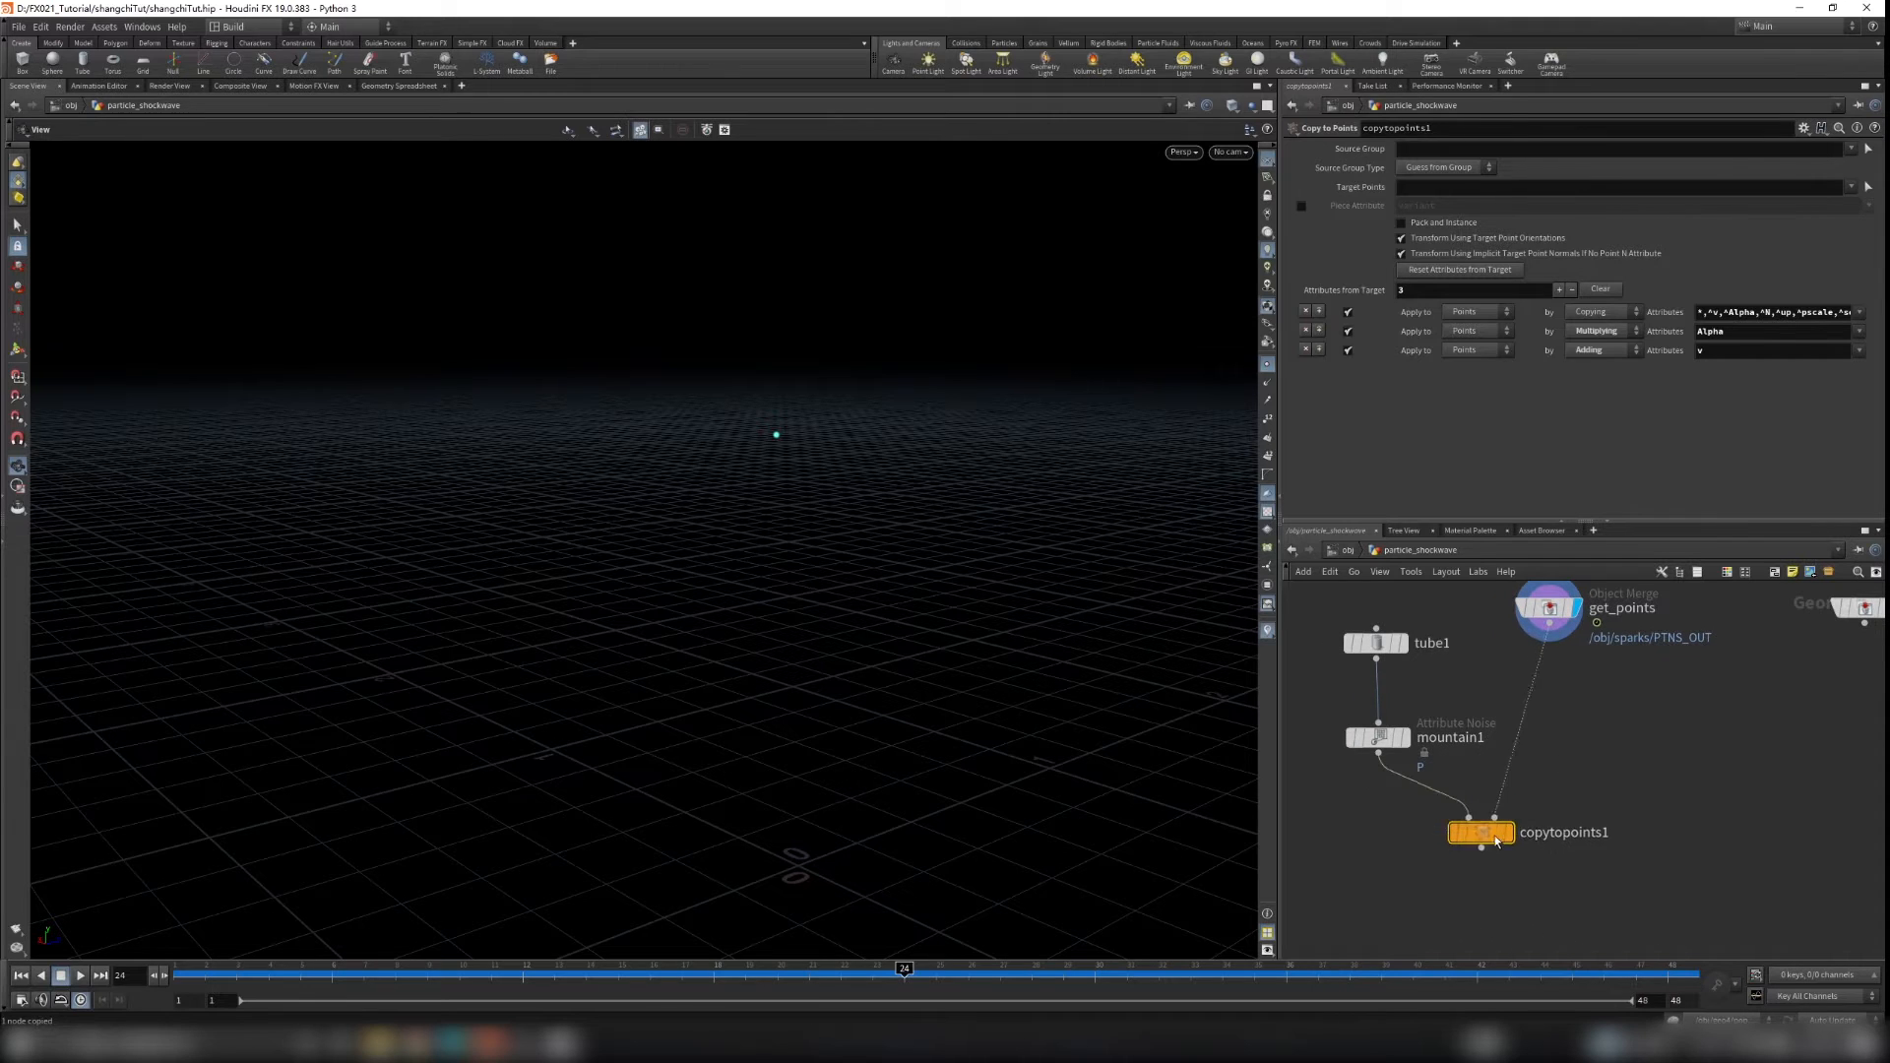
click(1508, 833)
Step: Set the get_shield node's template flag so the shield shows as reference geometry
right_drag(1035, 693, 981, 673)
middle_drag(1744, 703, 1620, 753)
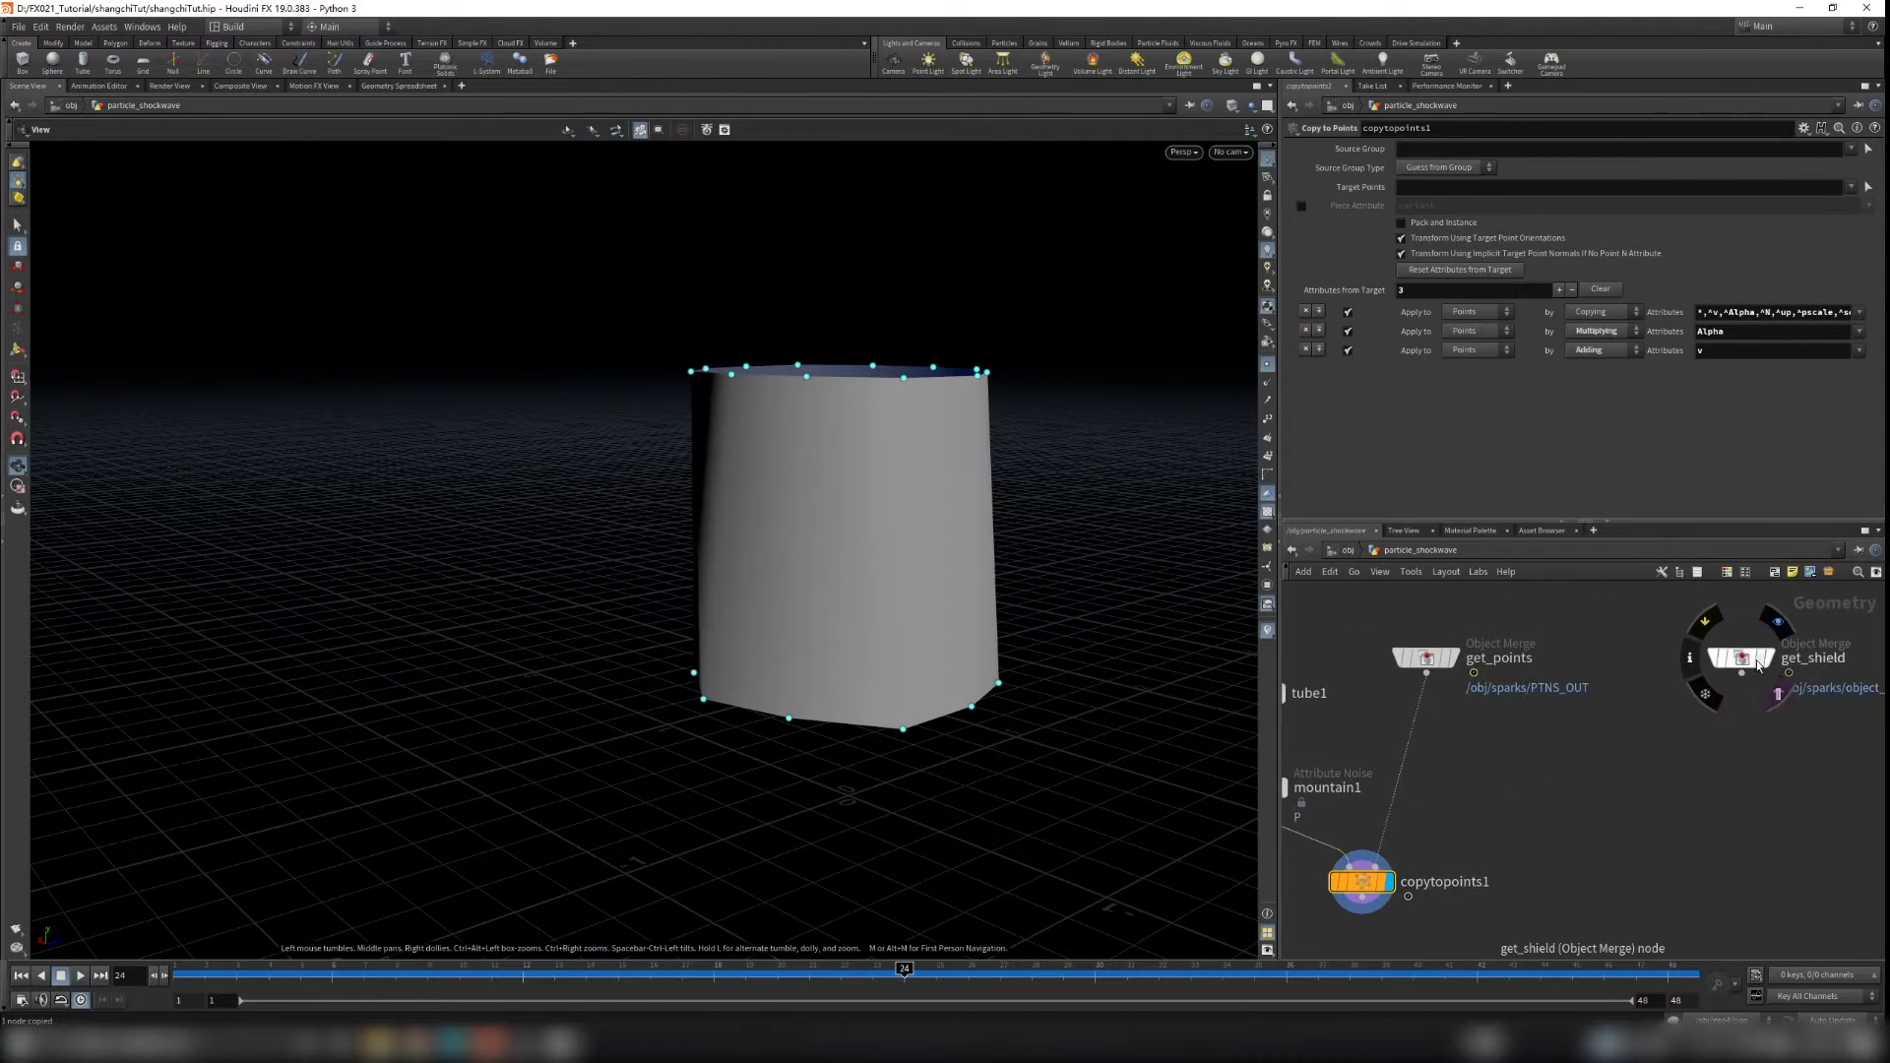
click(1762, 665)
Step: Select tube1 and set its Height to 0.11
drag(934, 679, 898, 588)
middle_drag(1460, 779, 1678, 775)
drag(1397, 623, 1510, 709)
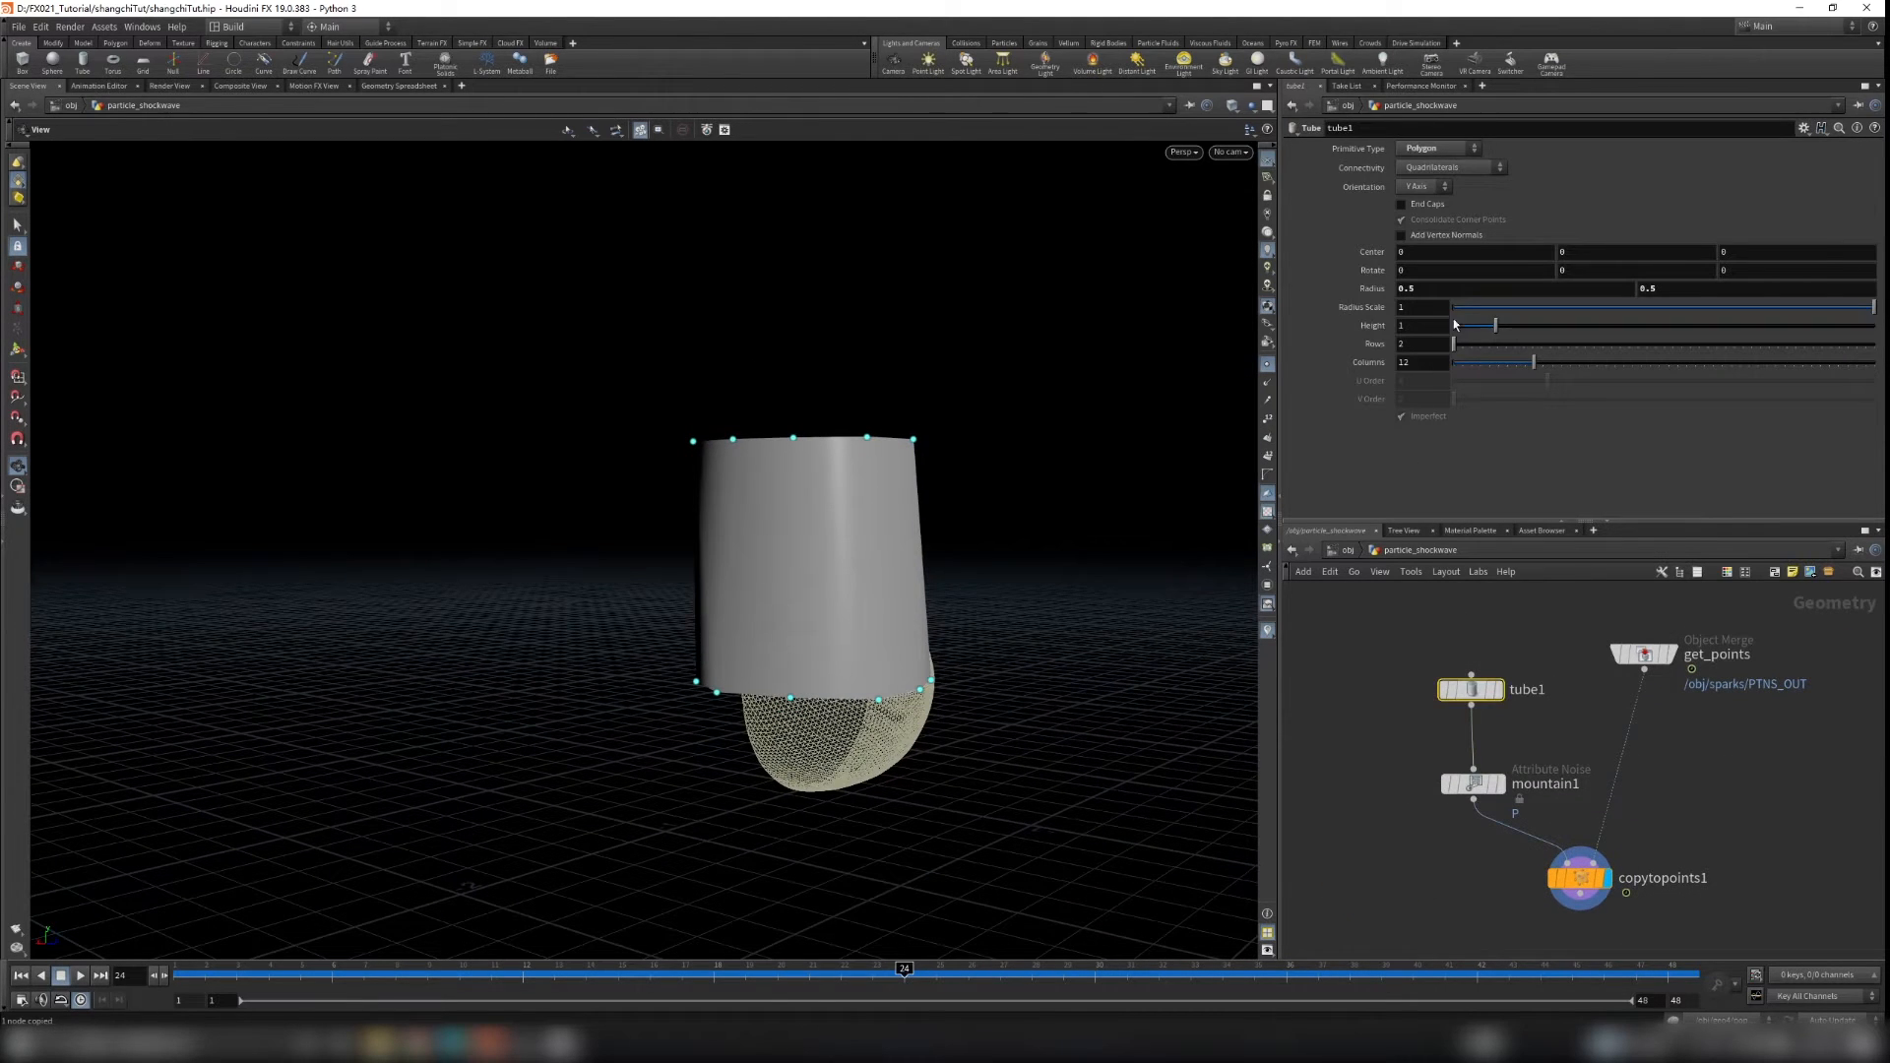
drag(1489, 328, 1456, 335)
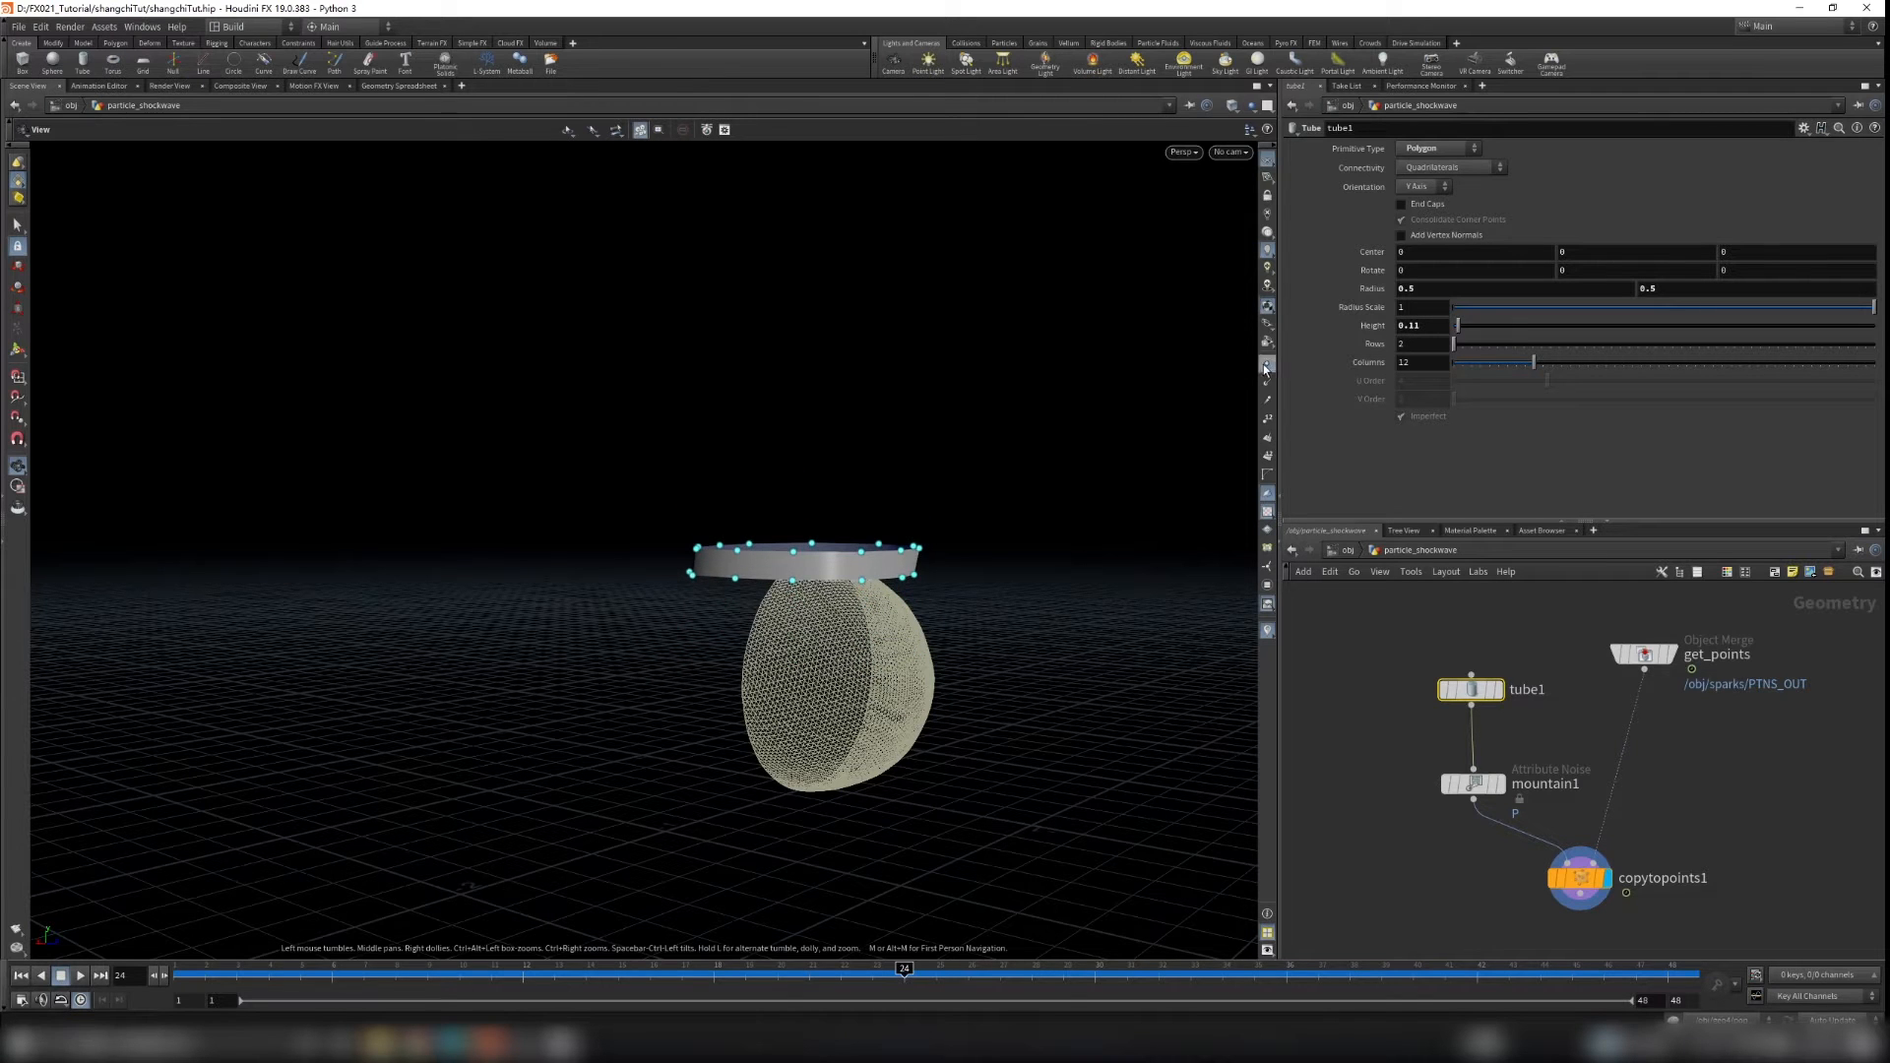
Step: Set tube1's Rows to 100 and Columns to 50
scroll(831, 620, up, 5)
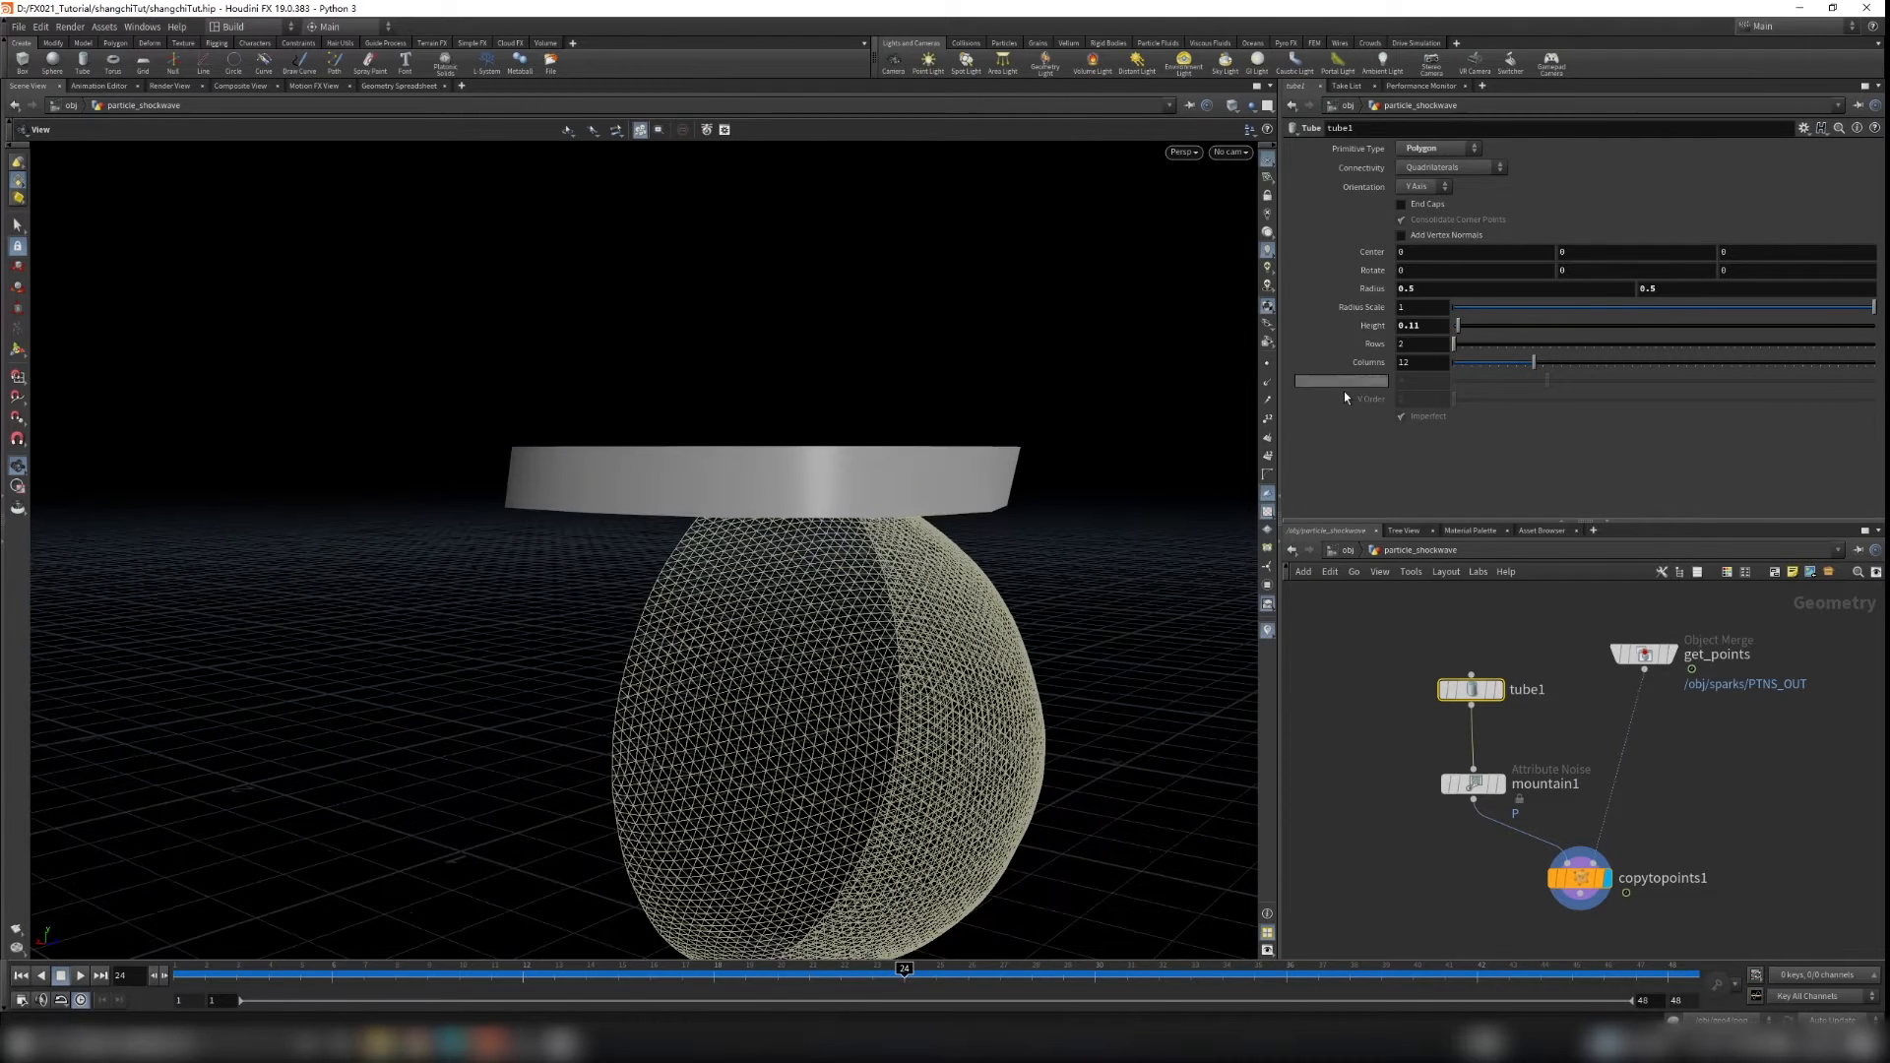
key(w)
drag(811, 499, 847, 463)
drag(1536, 364, 1875, 393)
drag(1470, 346, 1874, 344)
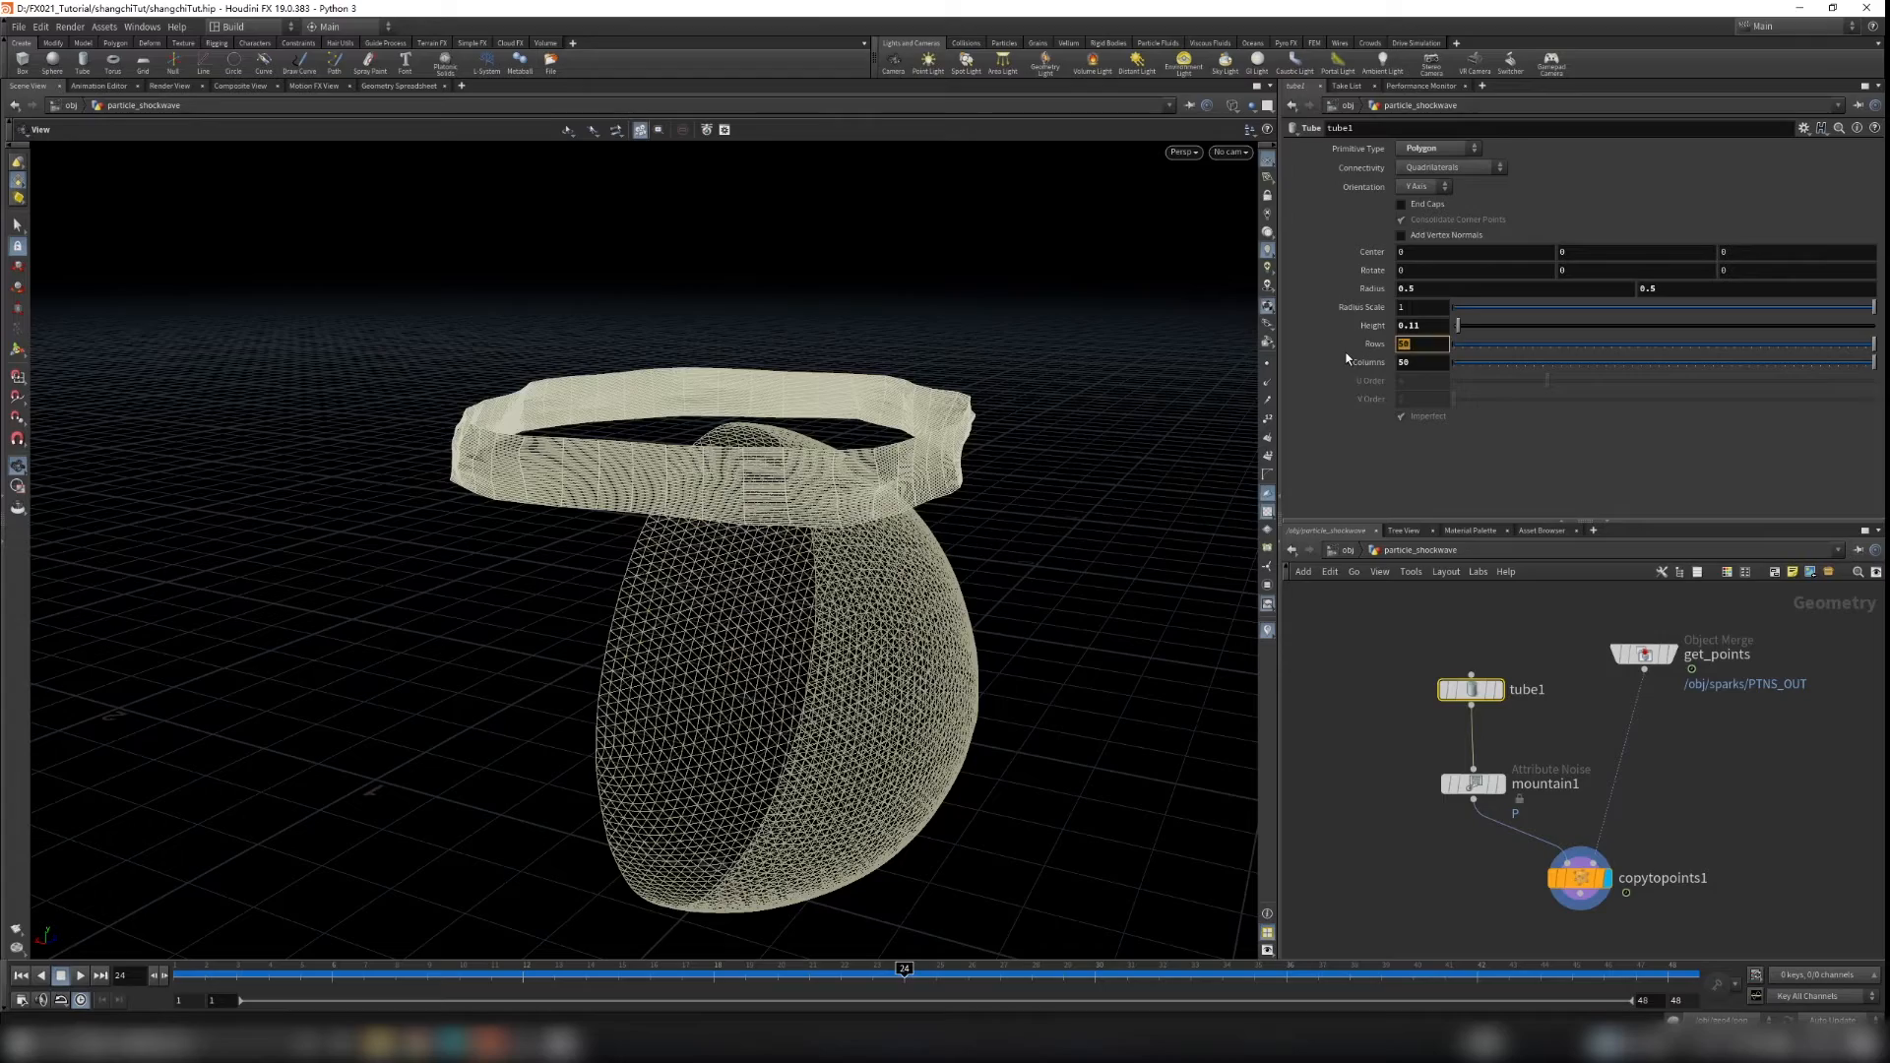
key(Return)
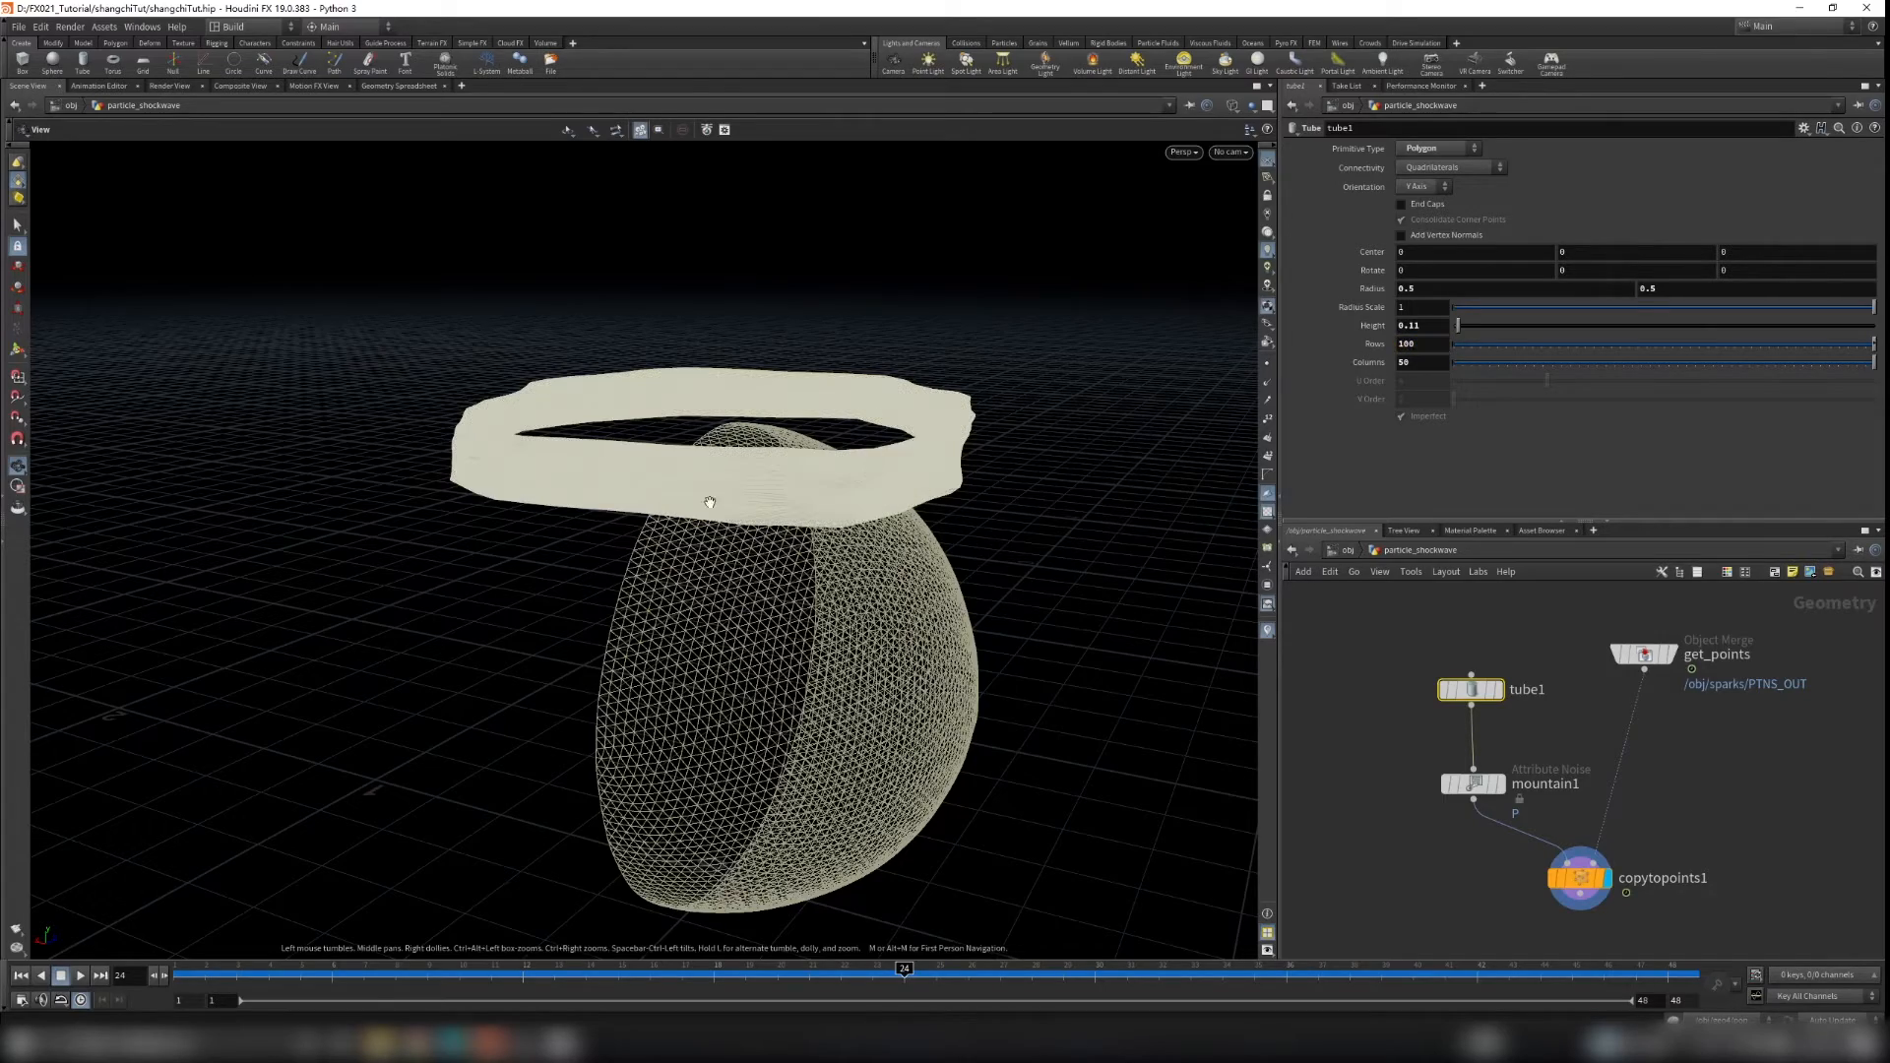
Step: Set tube1's Columns to 100
scroll(954, 393, up, 10)
drag(866, 308, 922, 573)
scroll(870, 530, down, 2)
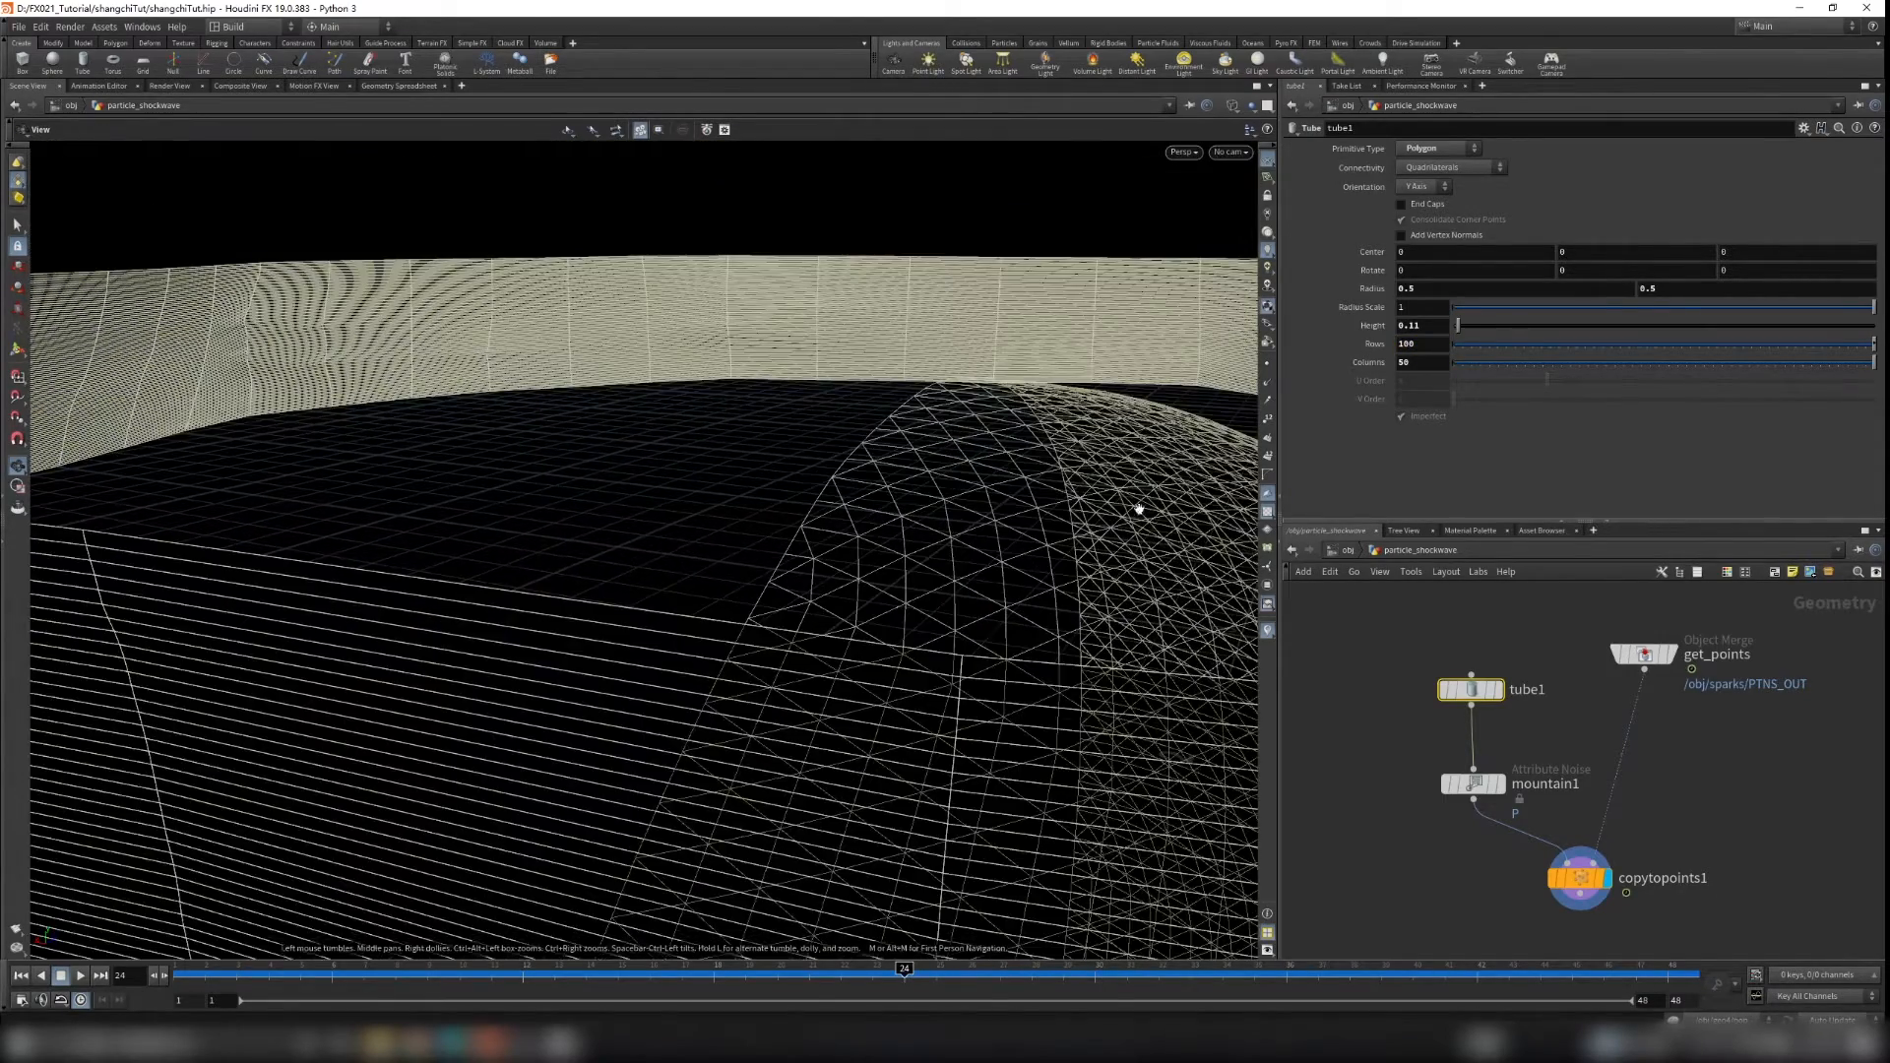
text(100)
key(Return)
Step: Set tube1's Radius Scale to 0.926 and Height to 0.03
drag(552, 537, 790, 578)
scroll(790, 578, down, 4)
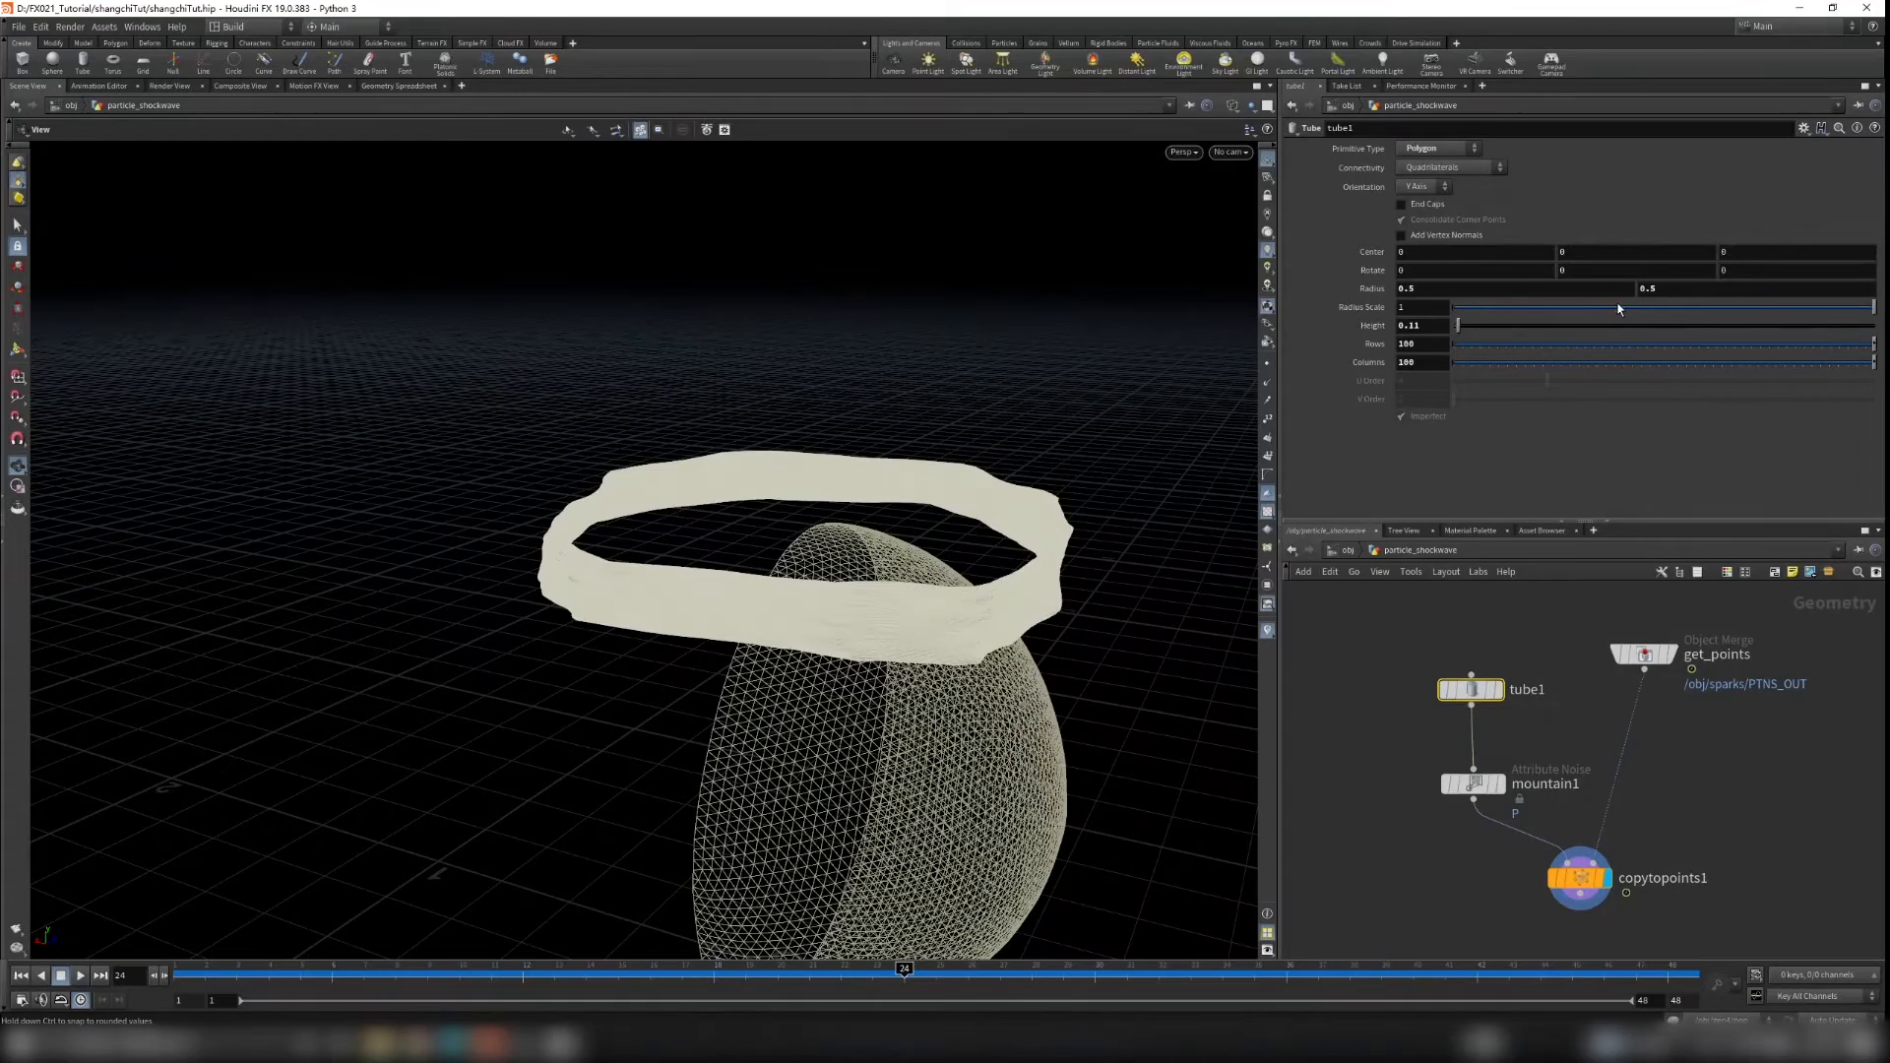
drag(1615, 310, 1466, 309)
drag(1199, 456, 1009, 546)
middle_drag(1009, 545, 969, 491)
middle_drag(1426, 328, 1367, 352)
drag(946, 434, 847, 326)
right_drag(847, 326, 908, 467)
drag(901, 462, 870, 511)
right_drag(870, 511, 877, 610)
drag(876, 610, 925, 514)
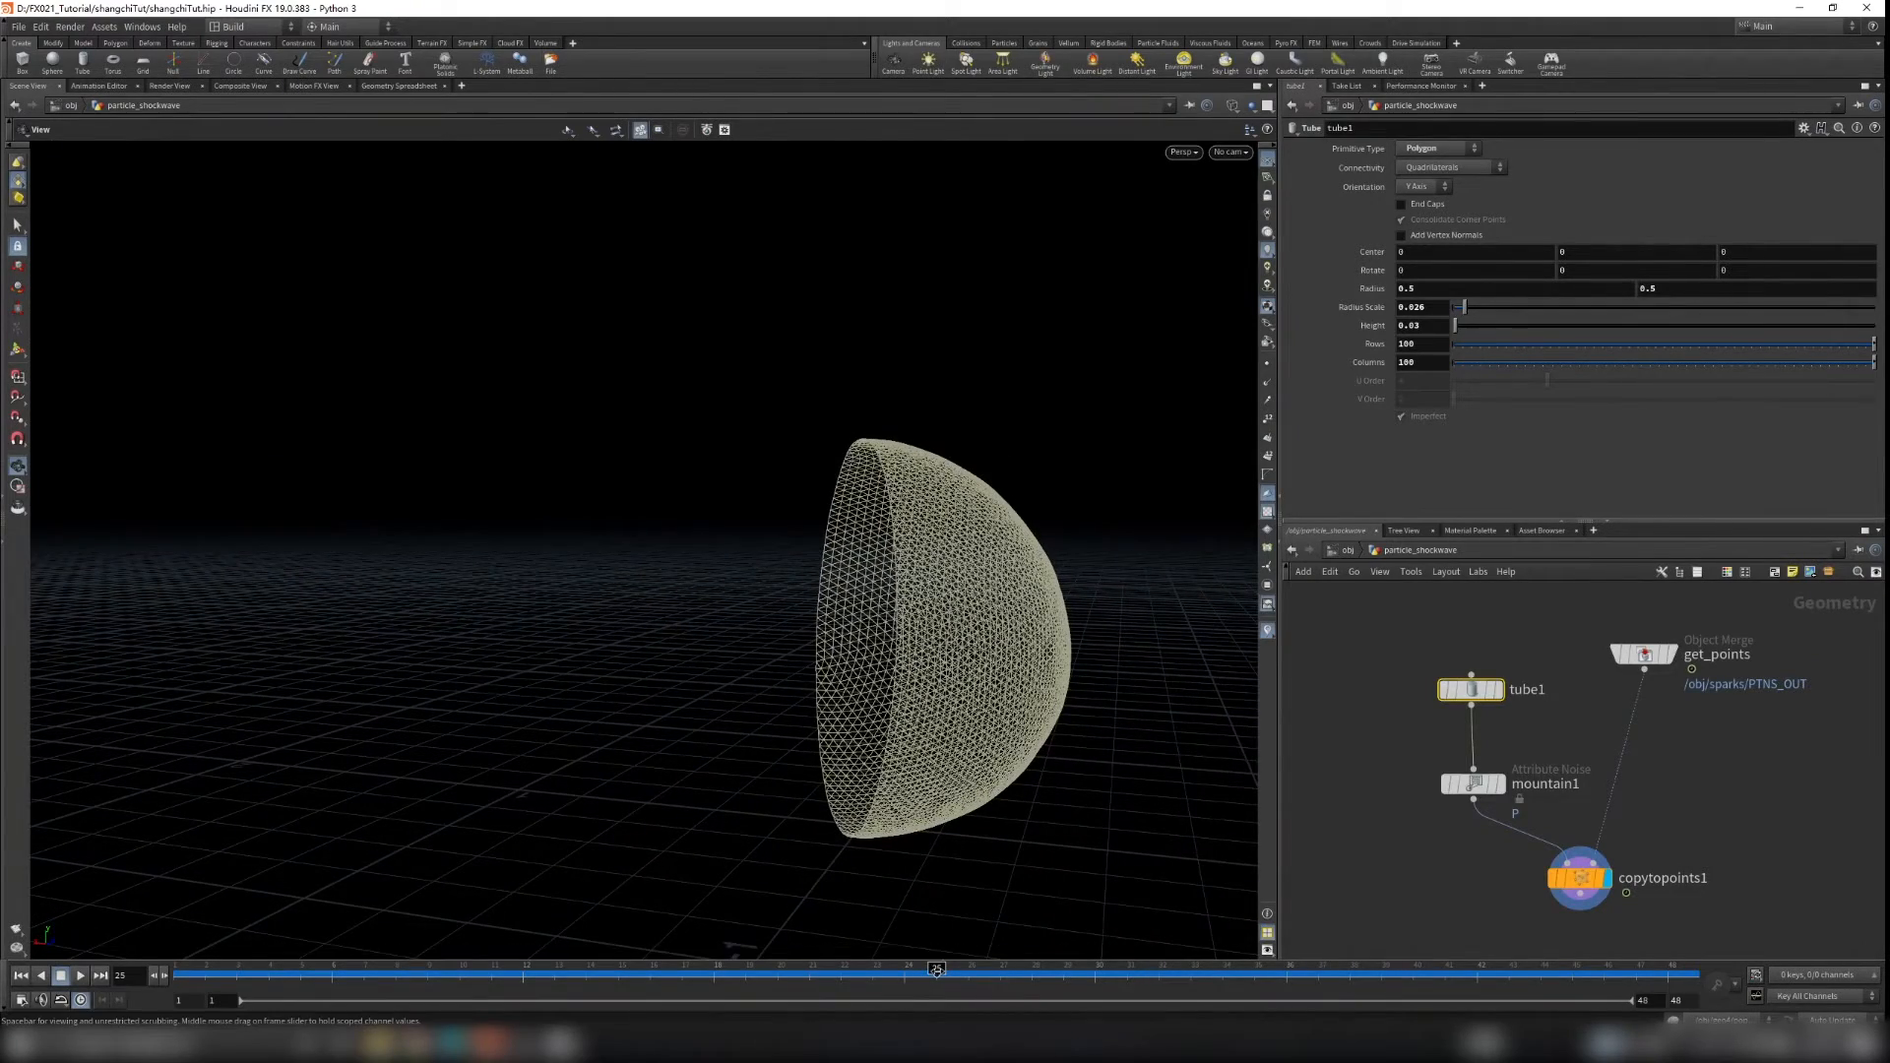
Step: Scrub the timeline and inspect the copied tube on the shield from closer views
drag(916, 763, 752, 730)
drag(1028, 971, 1004, 966)
scroll(996, 478, up, 8)
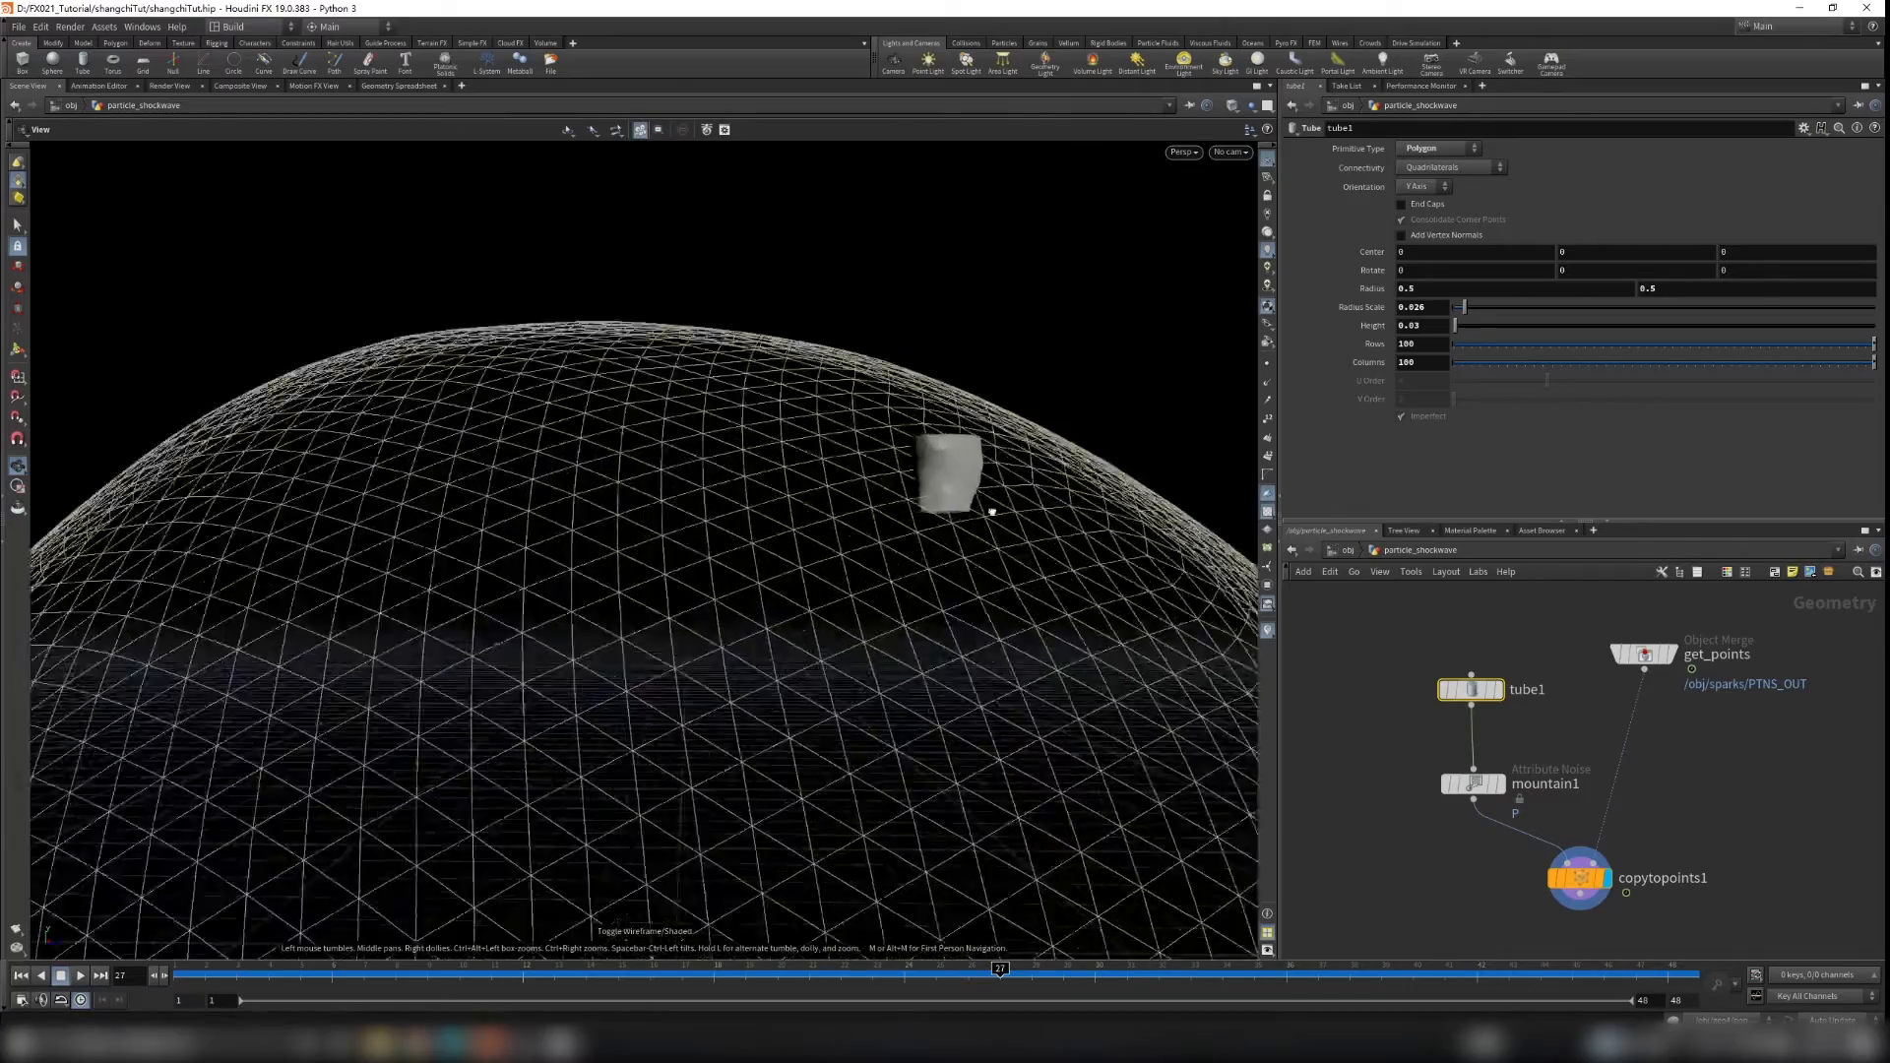
drag(982, 497, 938, 554)
right_drag(939, 554, 1194, 473)
drag(890, 600, 1005, 510)
right_drag(1071, 456, 728, 566)
right_drag(1024, 531, 996, 743)
drag(995, 743, 937, 545)
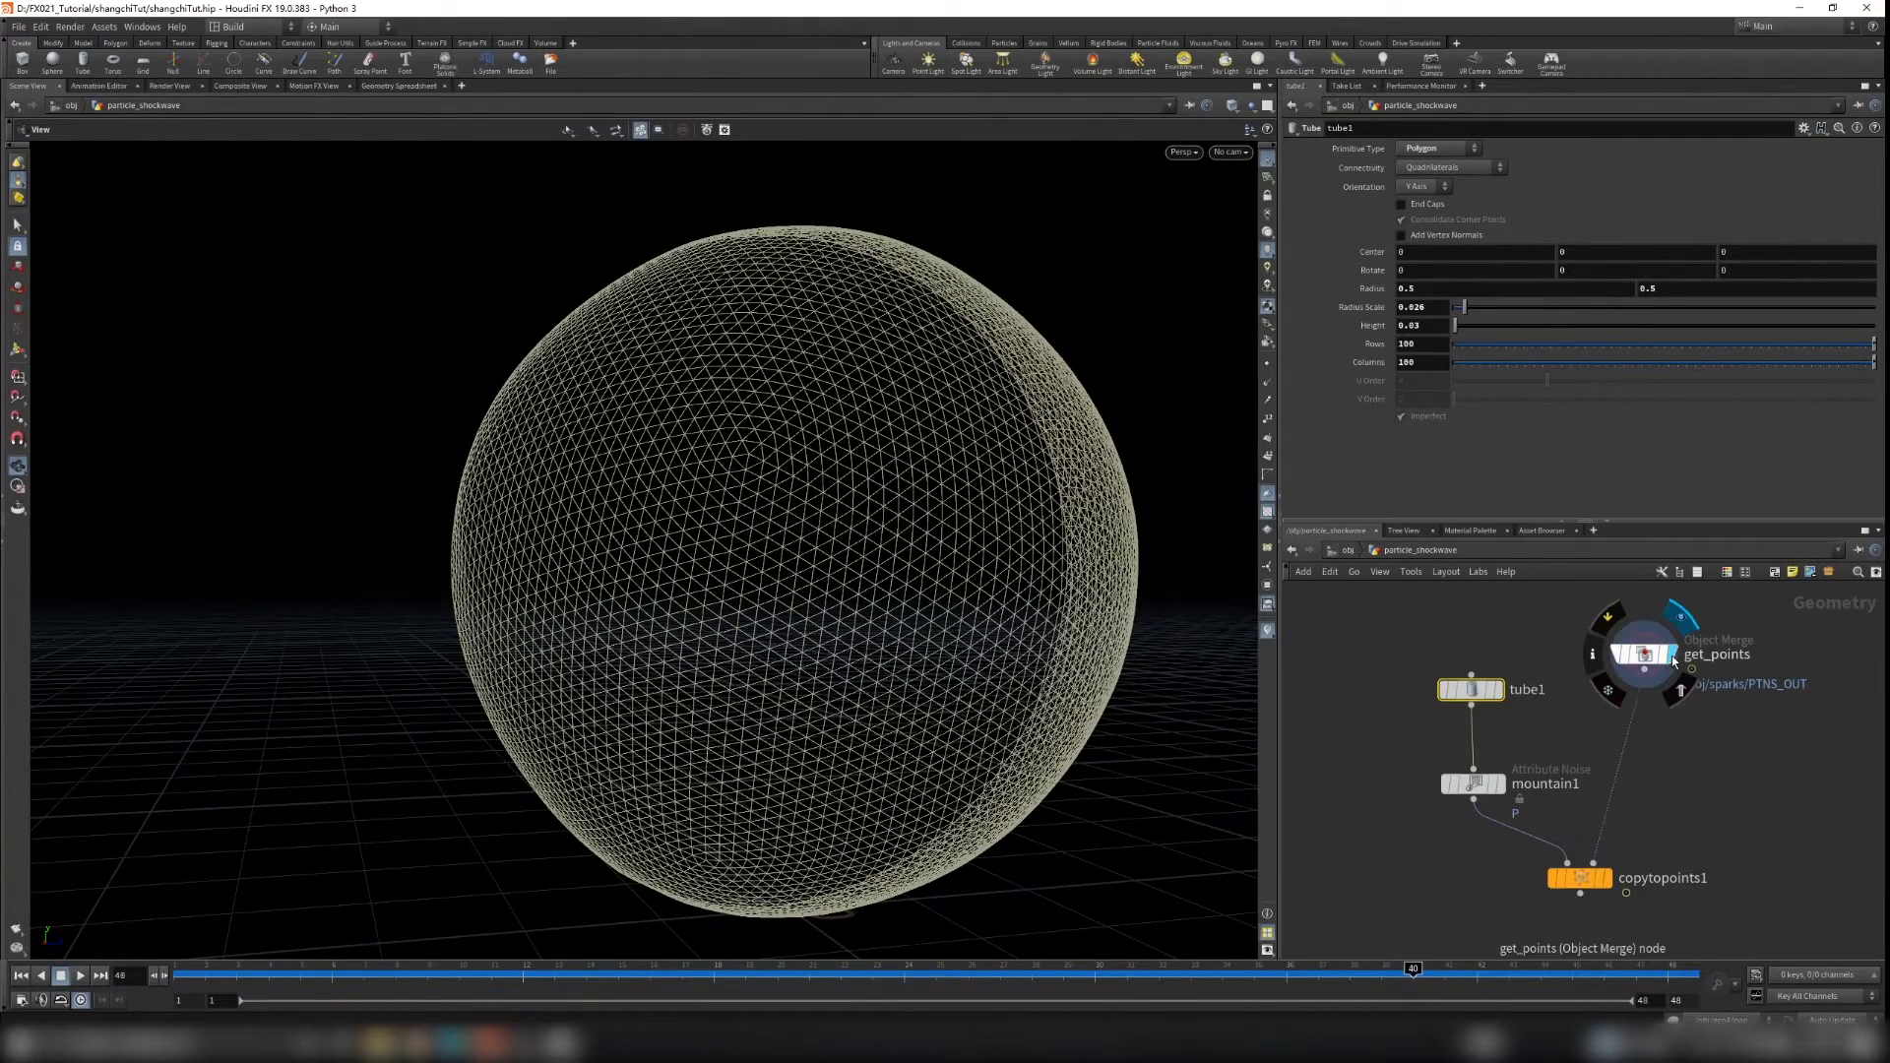
click(1580, 878)
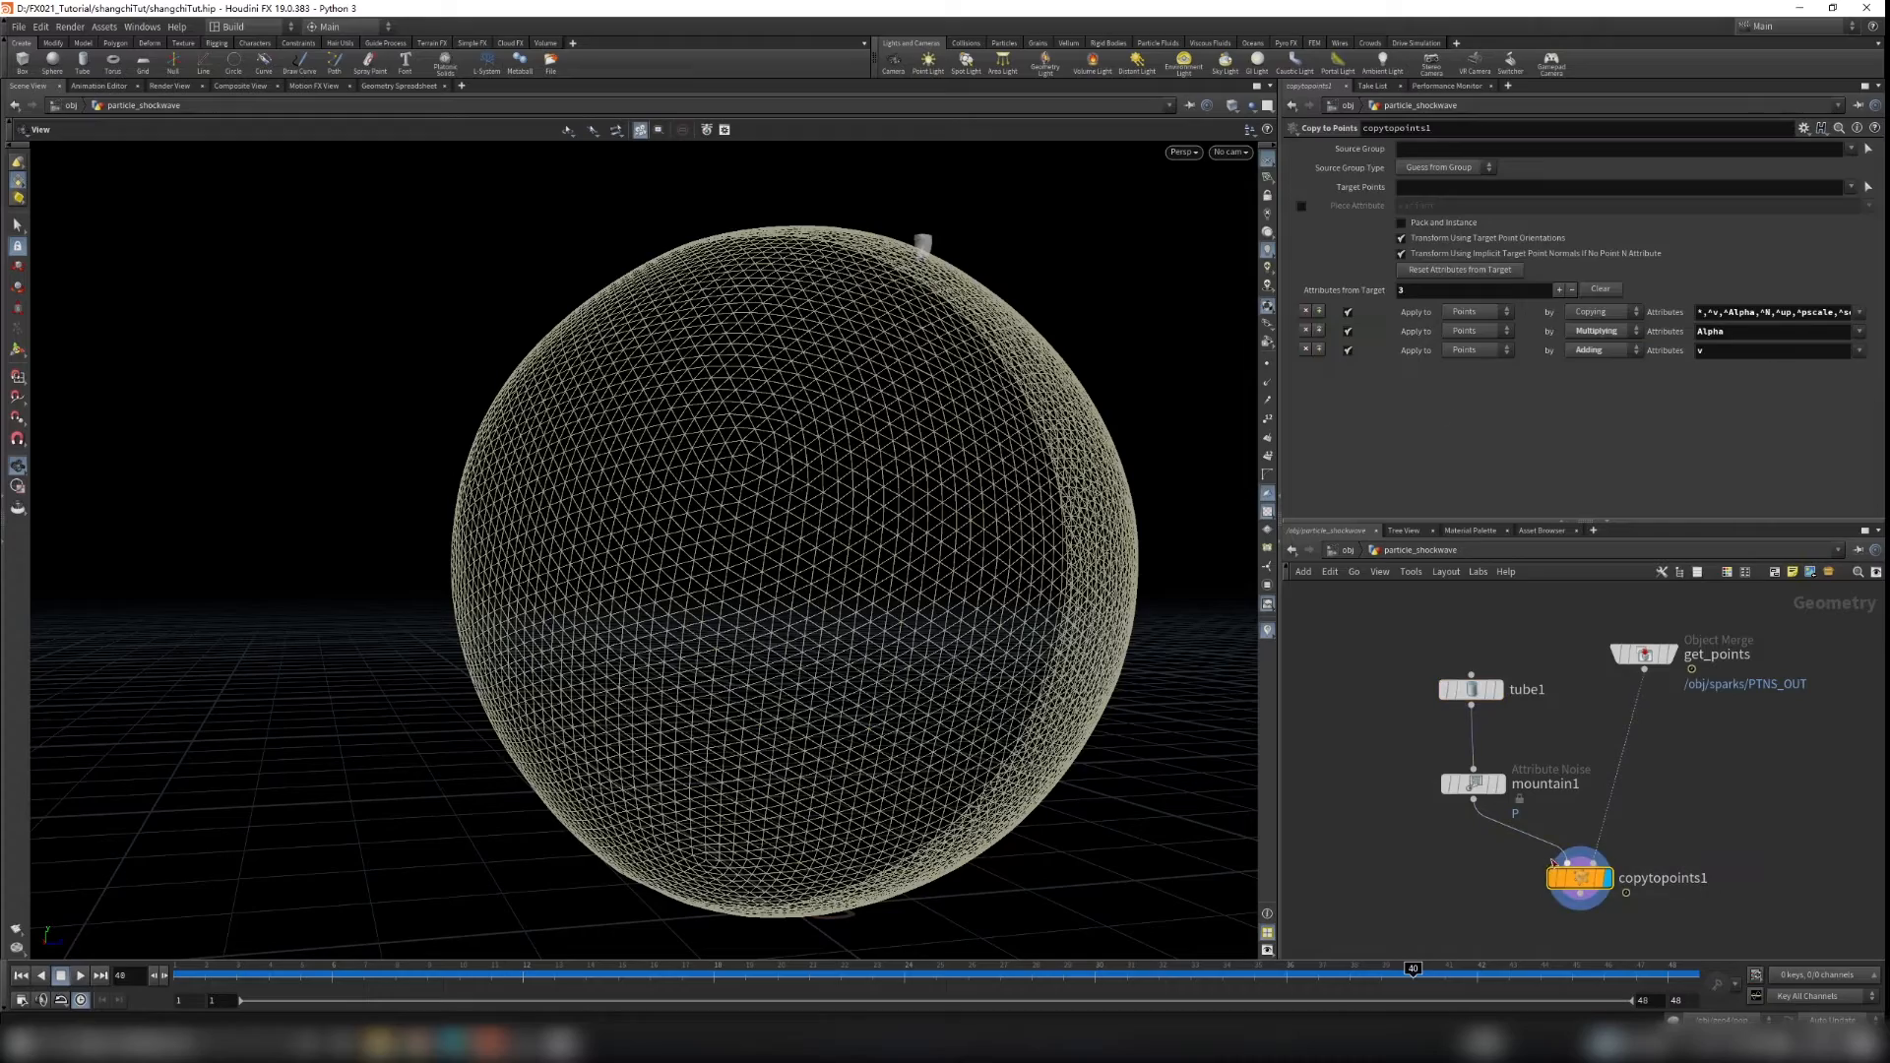
scroll(924, 252, up, 5)
scroll(926, 254, up, 6)
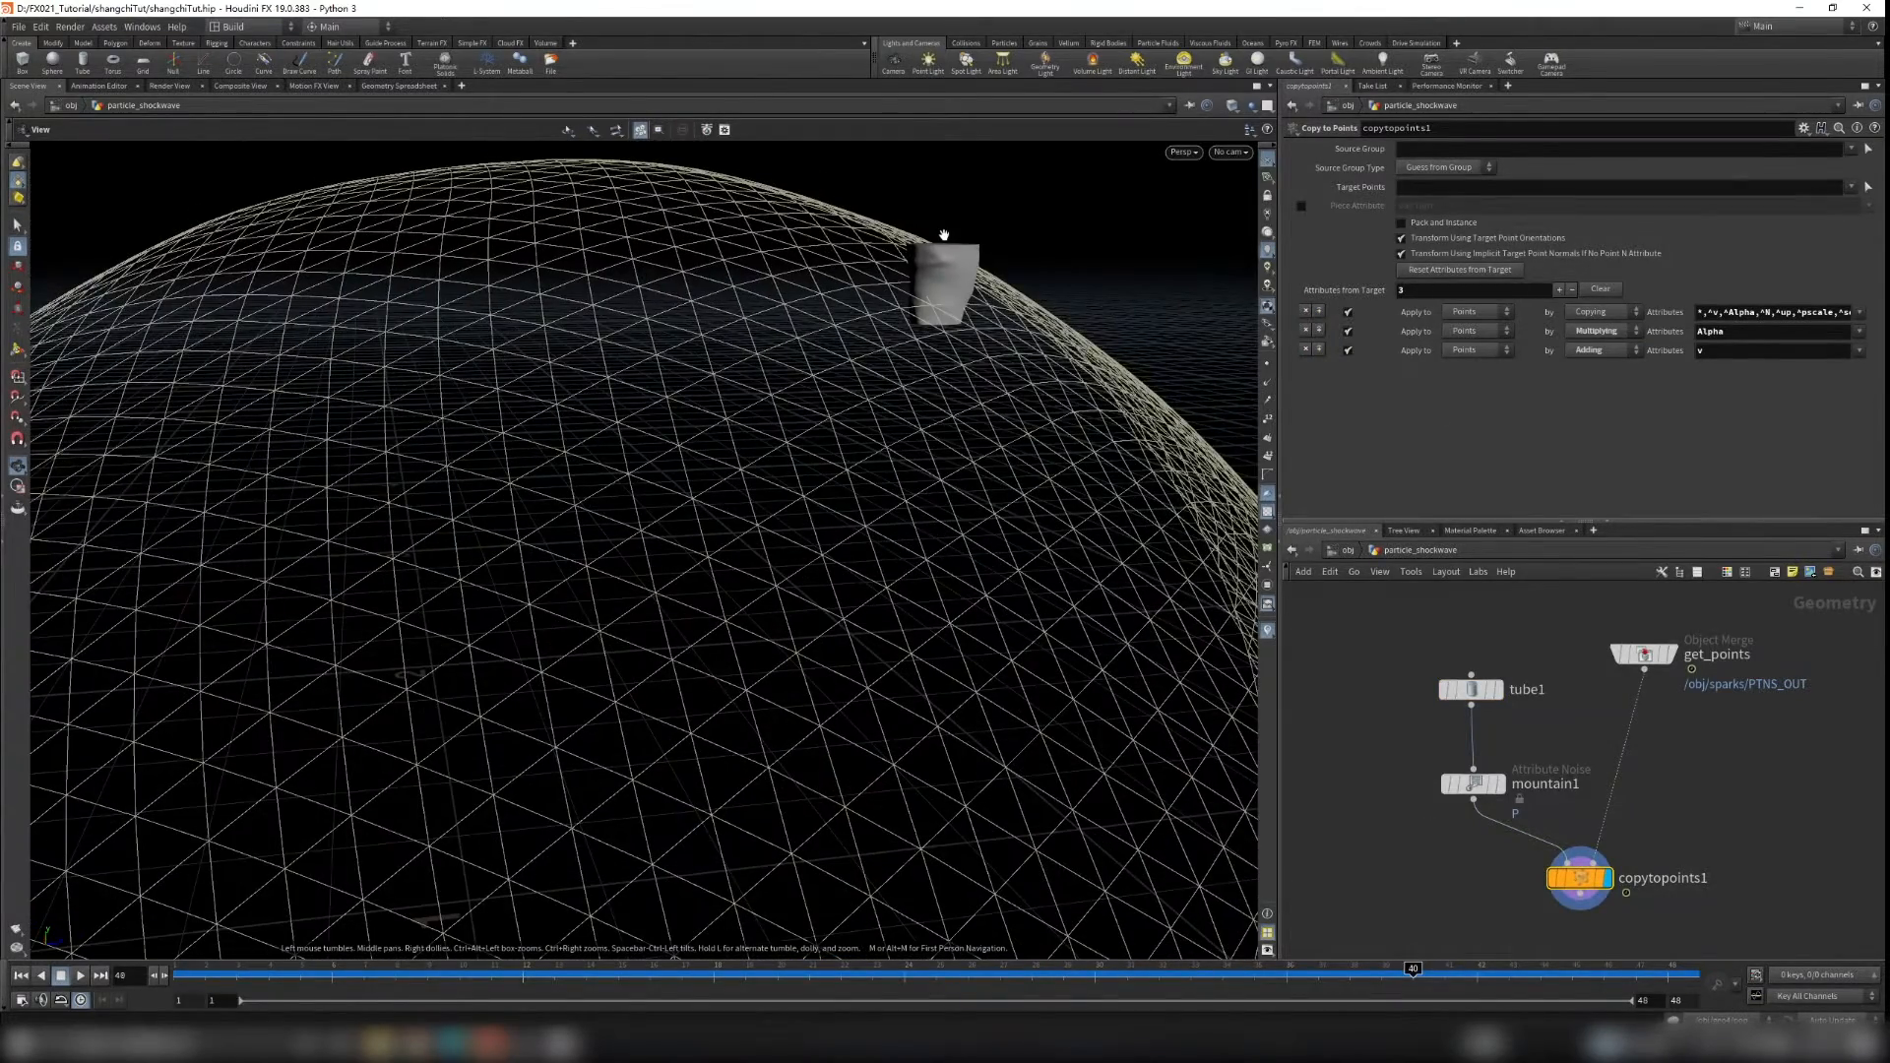
middle_drag(945, 328, 937, 390)
scroll(886, 409, up, 6)
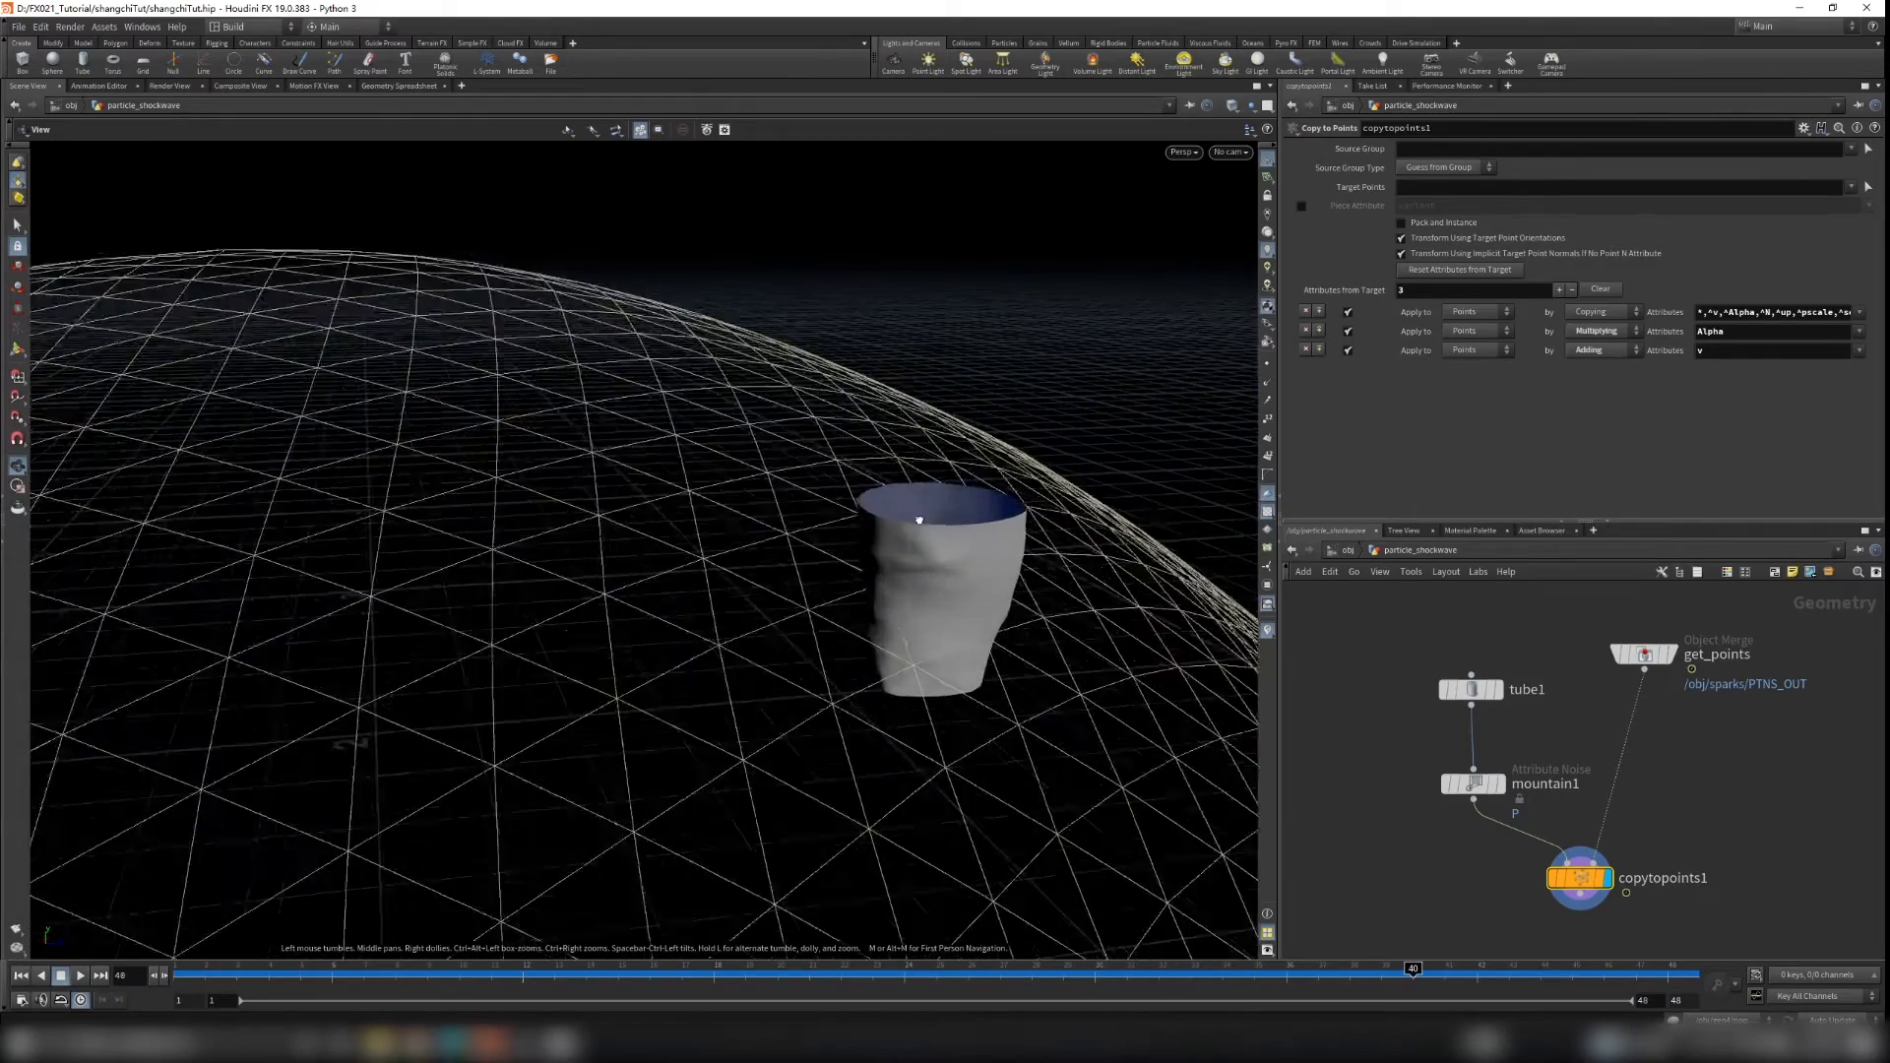
drag(933, 506, 949, 522)
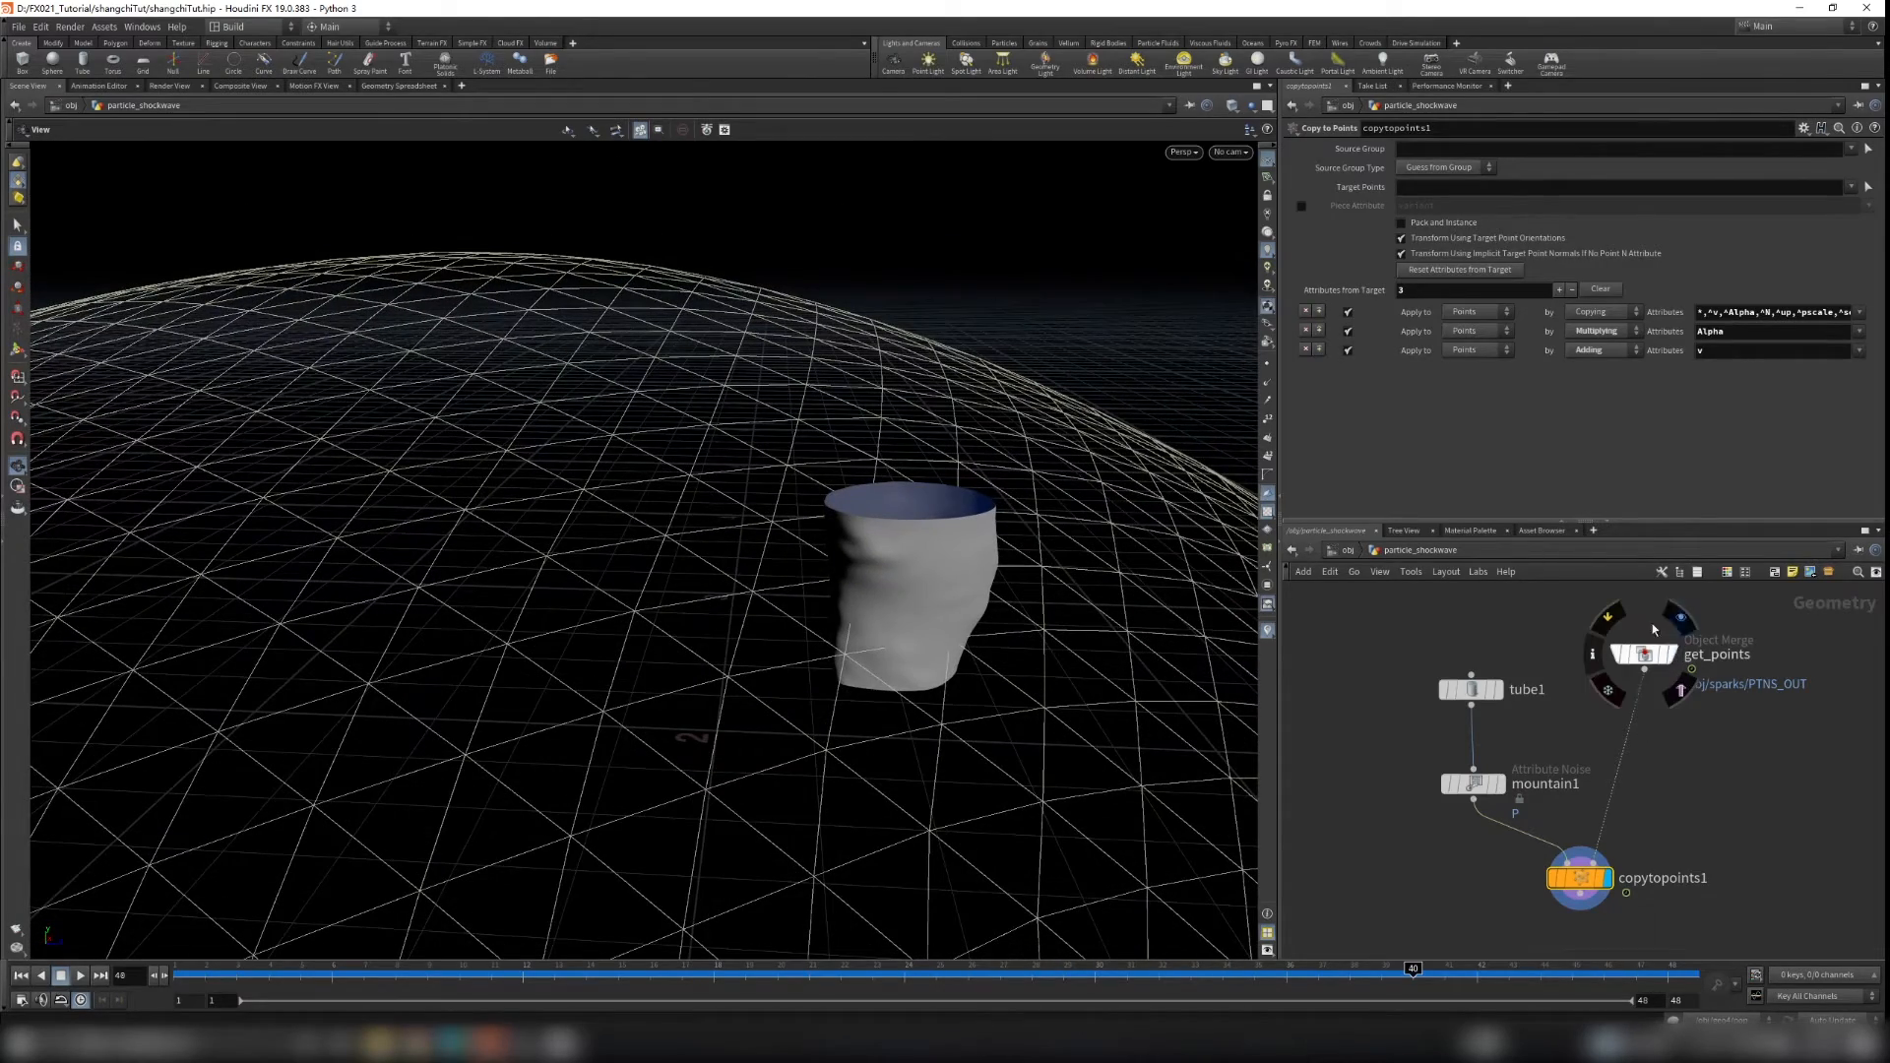
Step: Inside the sparks network, add a Normal node and wire object_merge1 into it
click(1666, 654)
drag(1585, 601, 1745, 730)
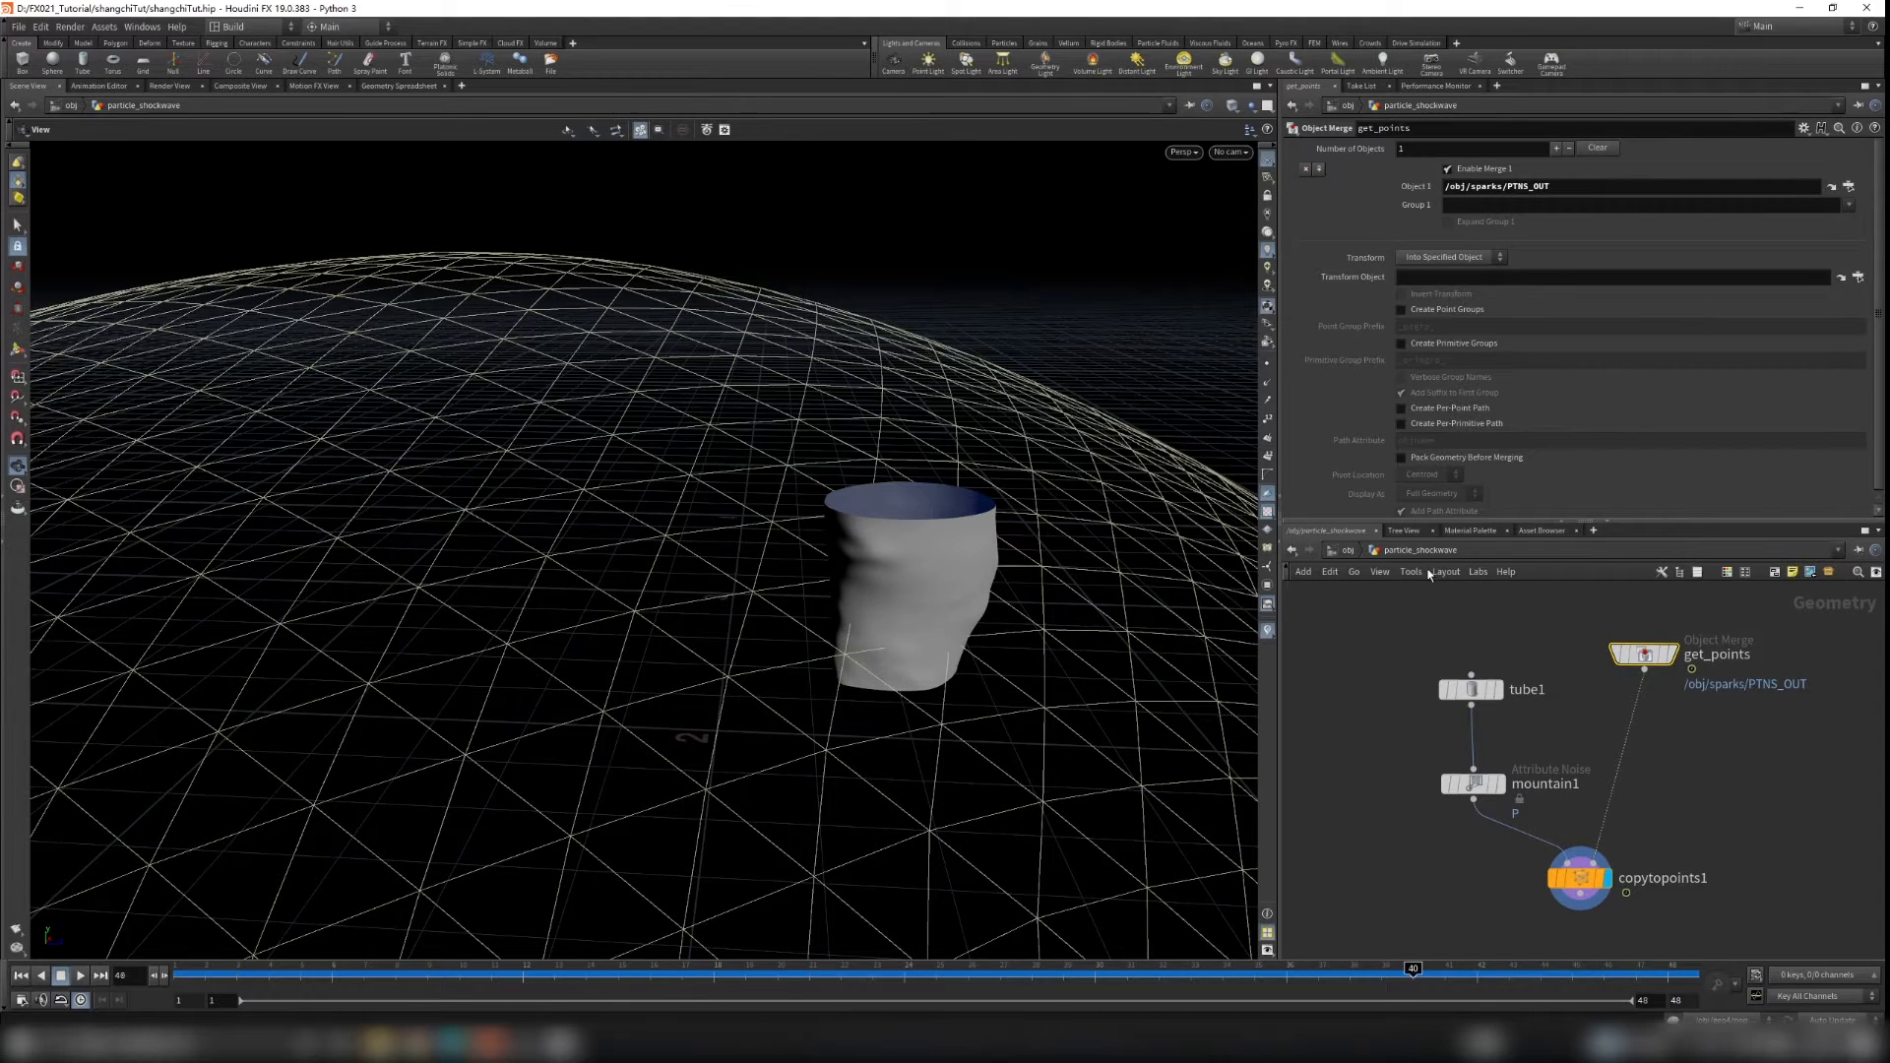
click(1347, 551)
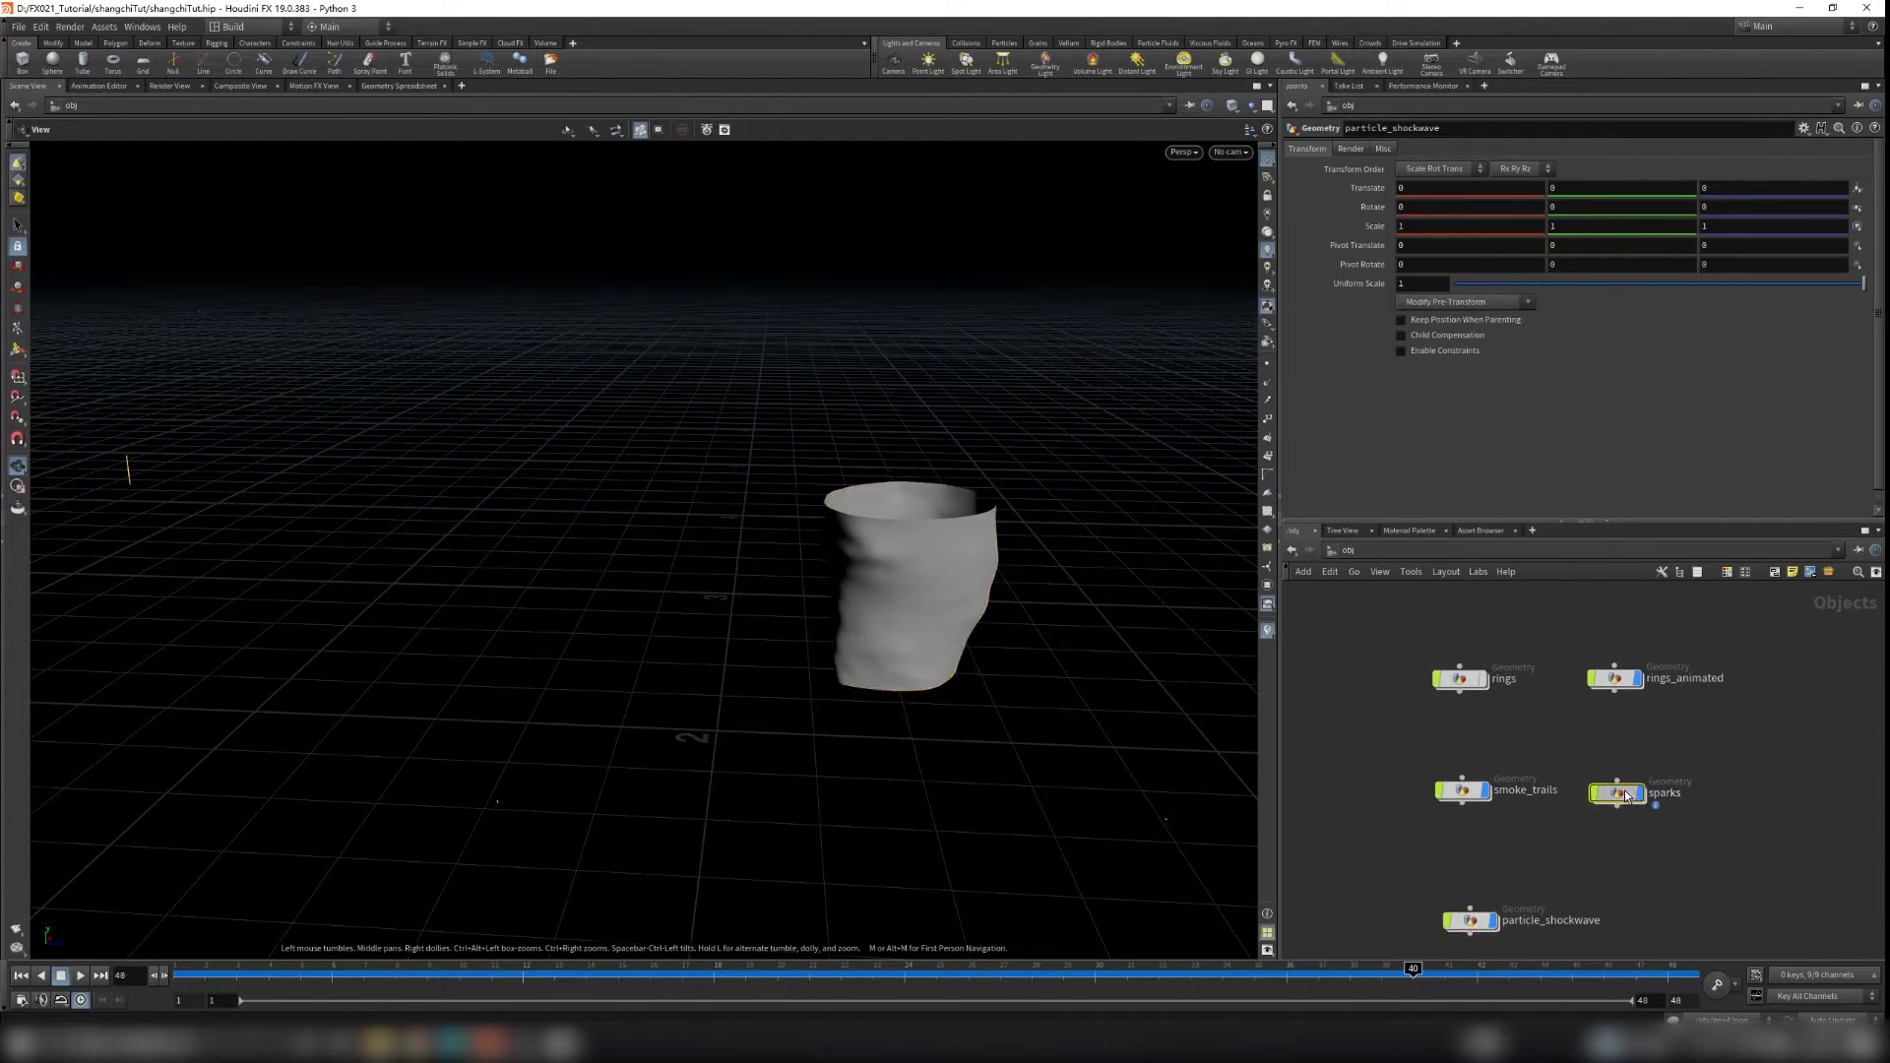
double_click(1621, 797)
middle_drag(1539, 798, 1584, 760)
middle_drag(1422, 724, 1522, 729)
scroll(1512, 773, down, 3)
scroll(1493, 792, up, 2)
middle_drag(1403, 818, 1527, 772)
middle_drag(1654, 620, 1591, 664)
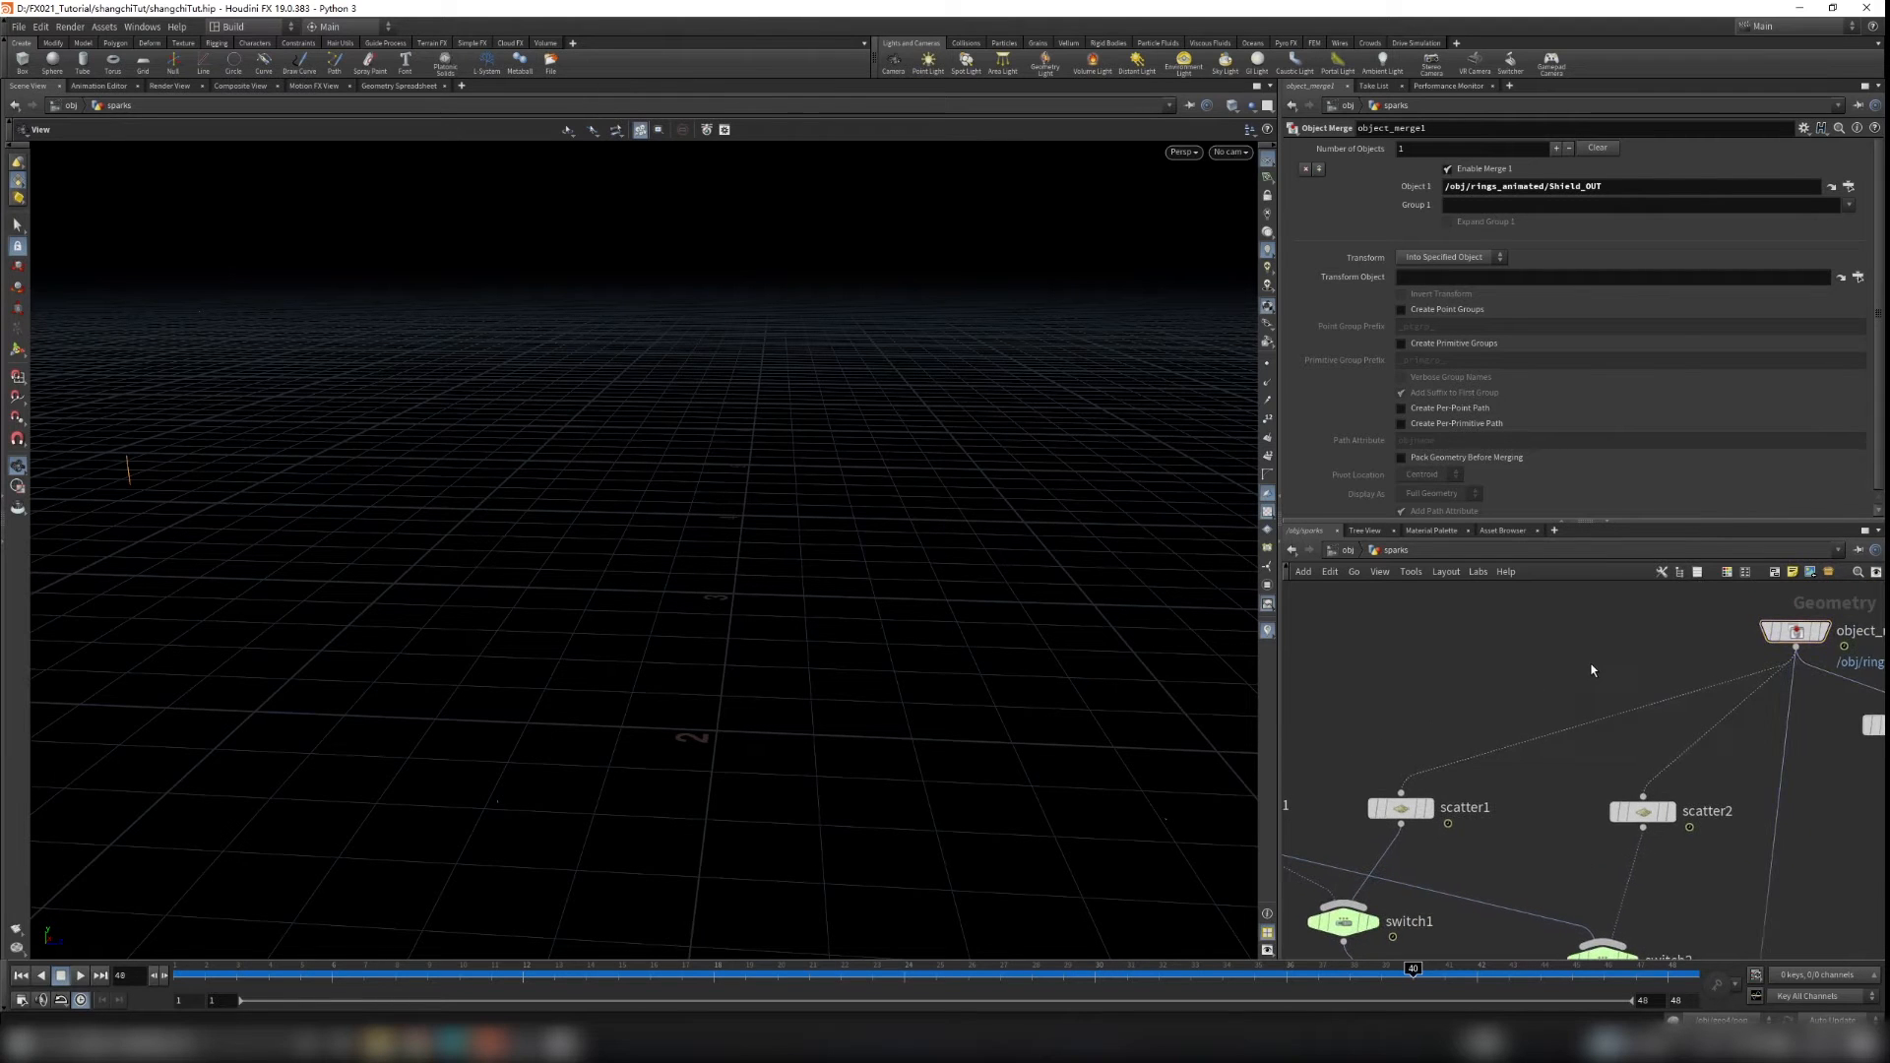
key(Tab)
text(norm)
key(Return)
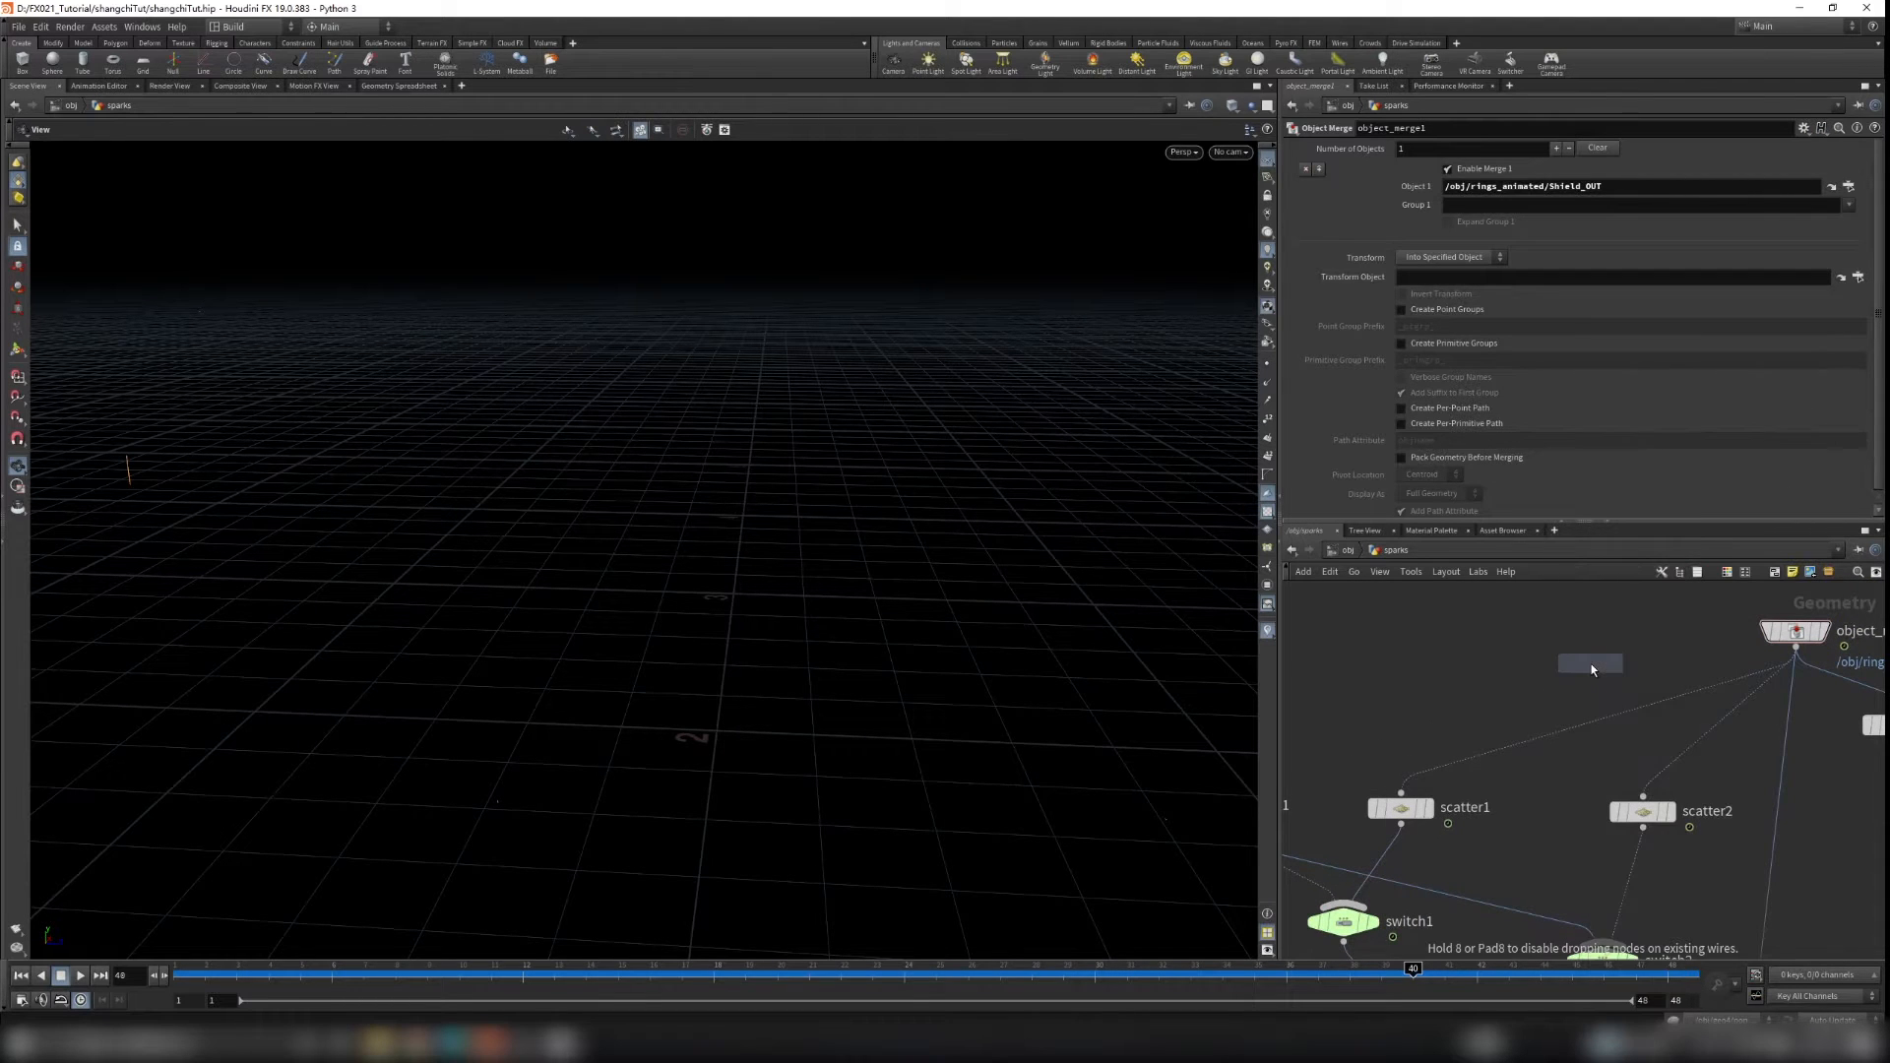
click(1591, 663)
drag(1794, 650, 1590, 646)
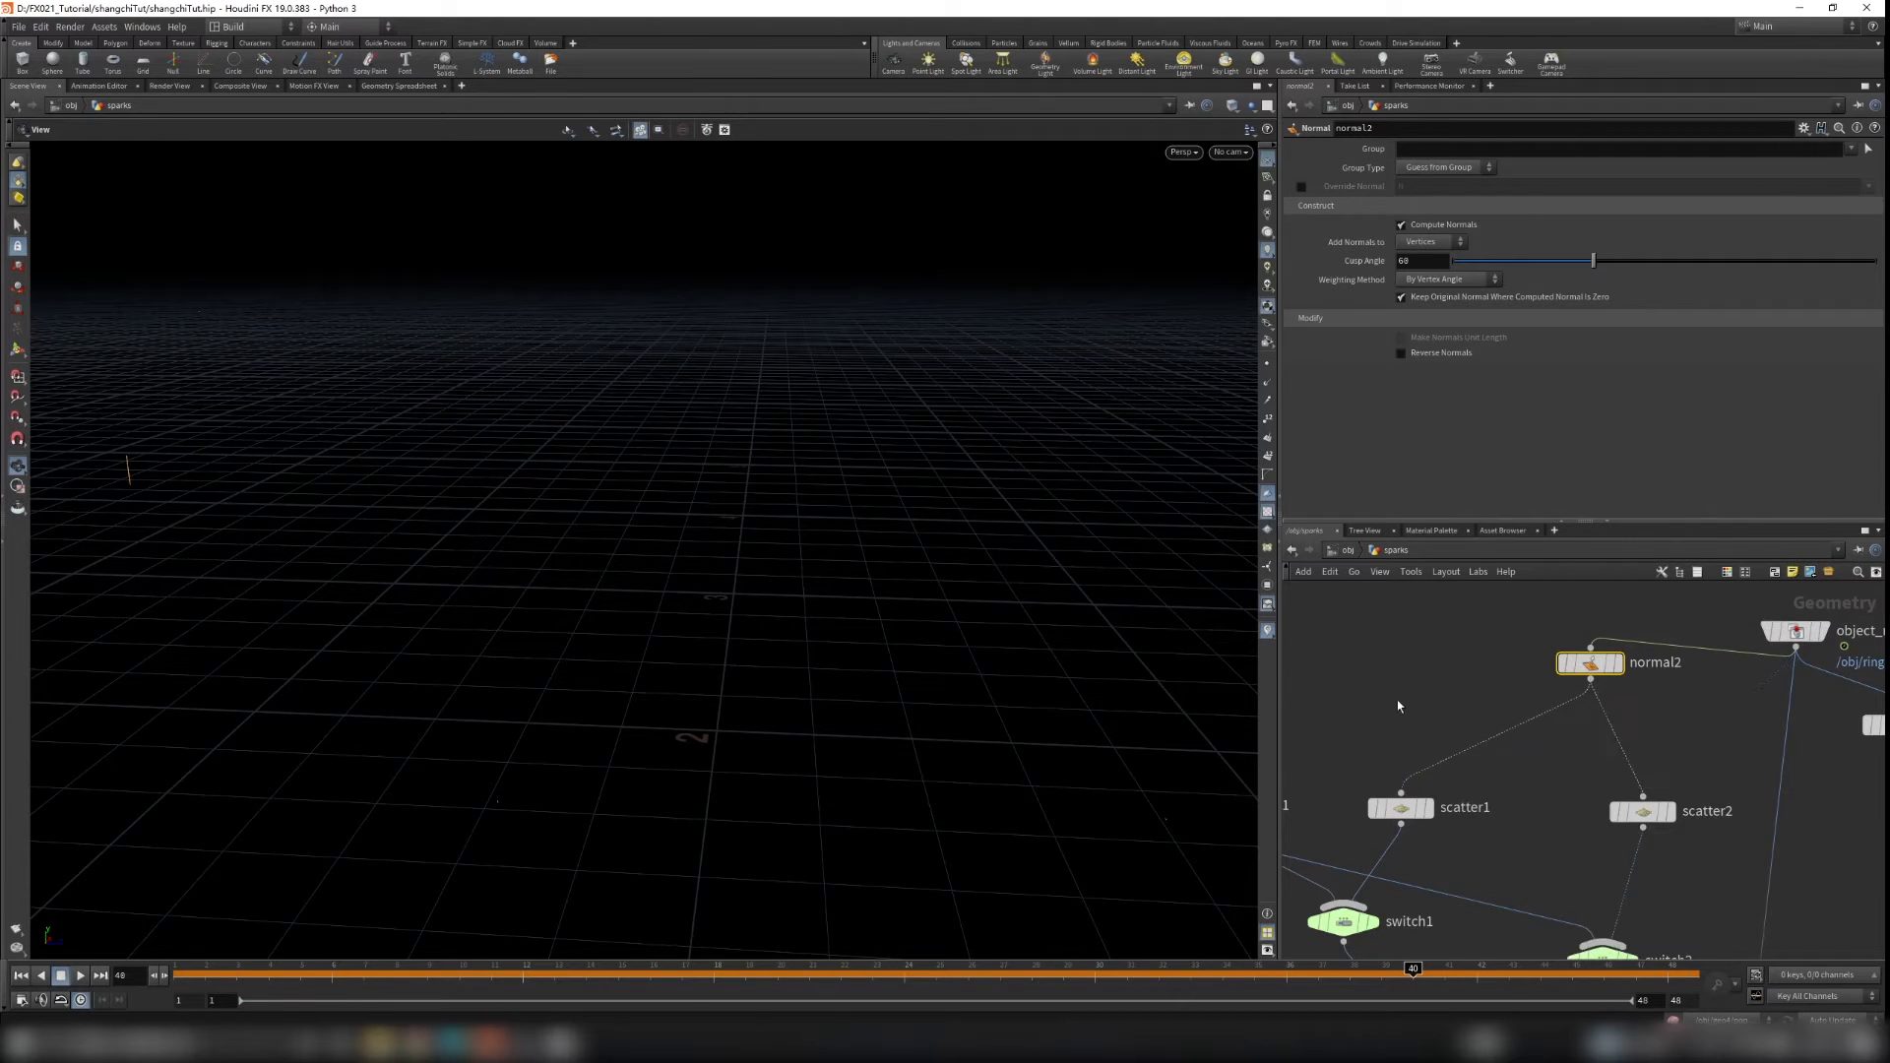
Step: Return to particle_shockwave and set tube1's Orientation to Z Axis
scroll(1402, 719, down, 4)
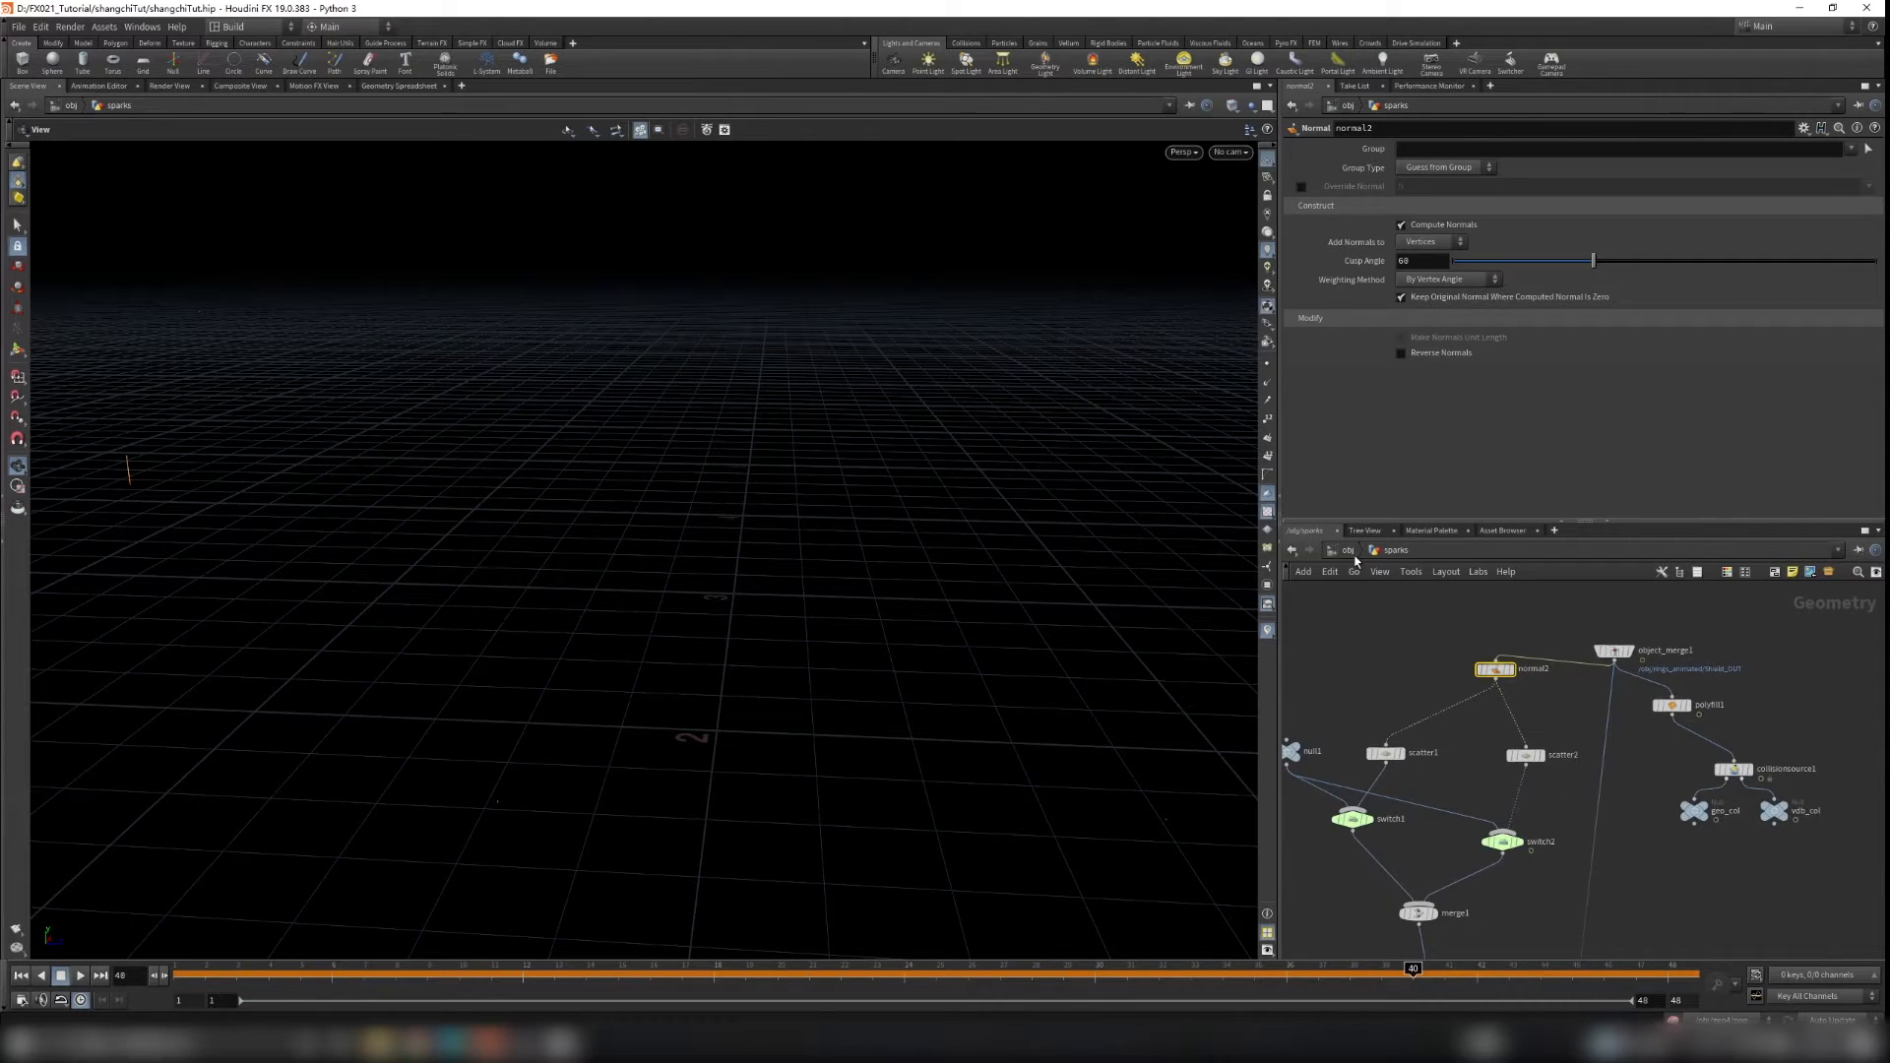
key(u)
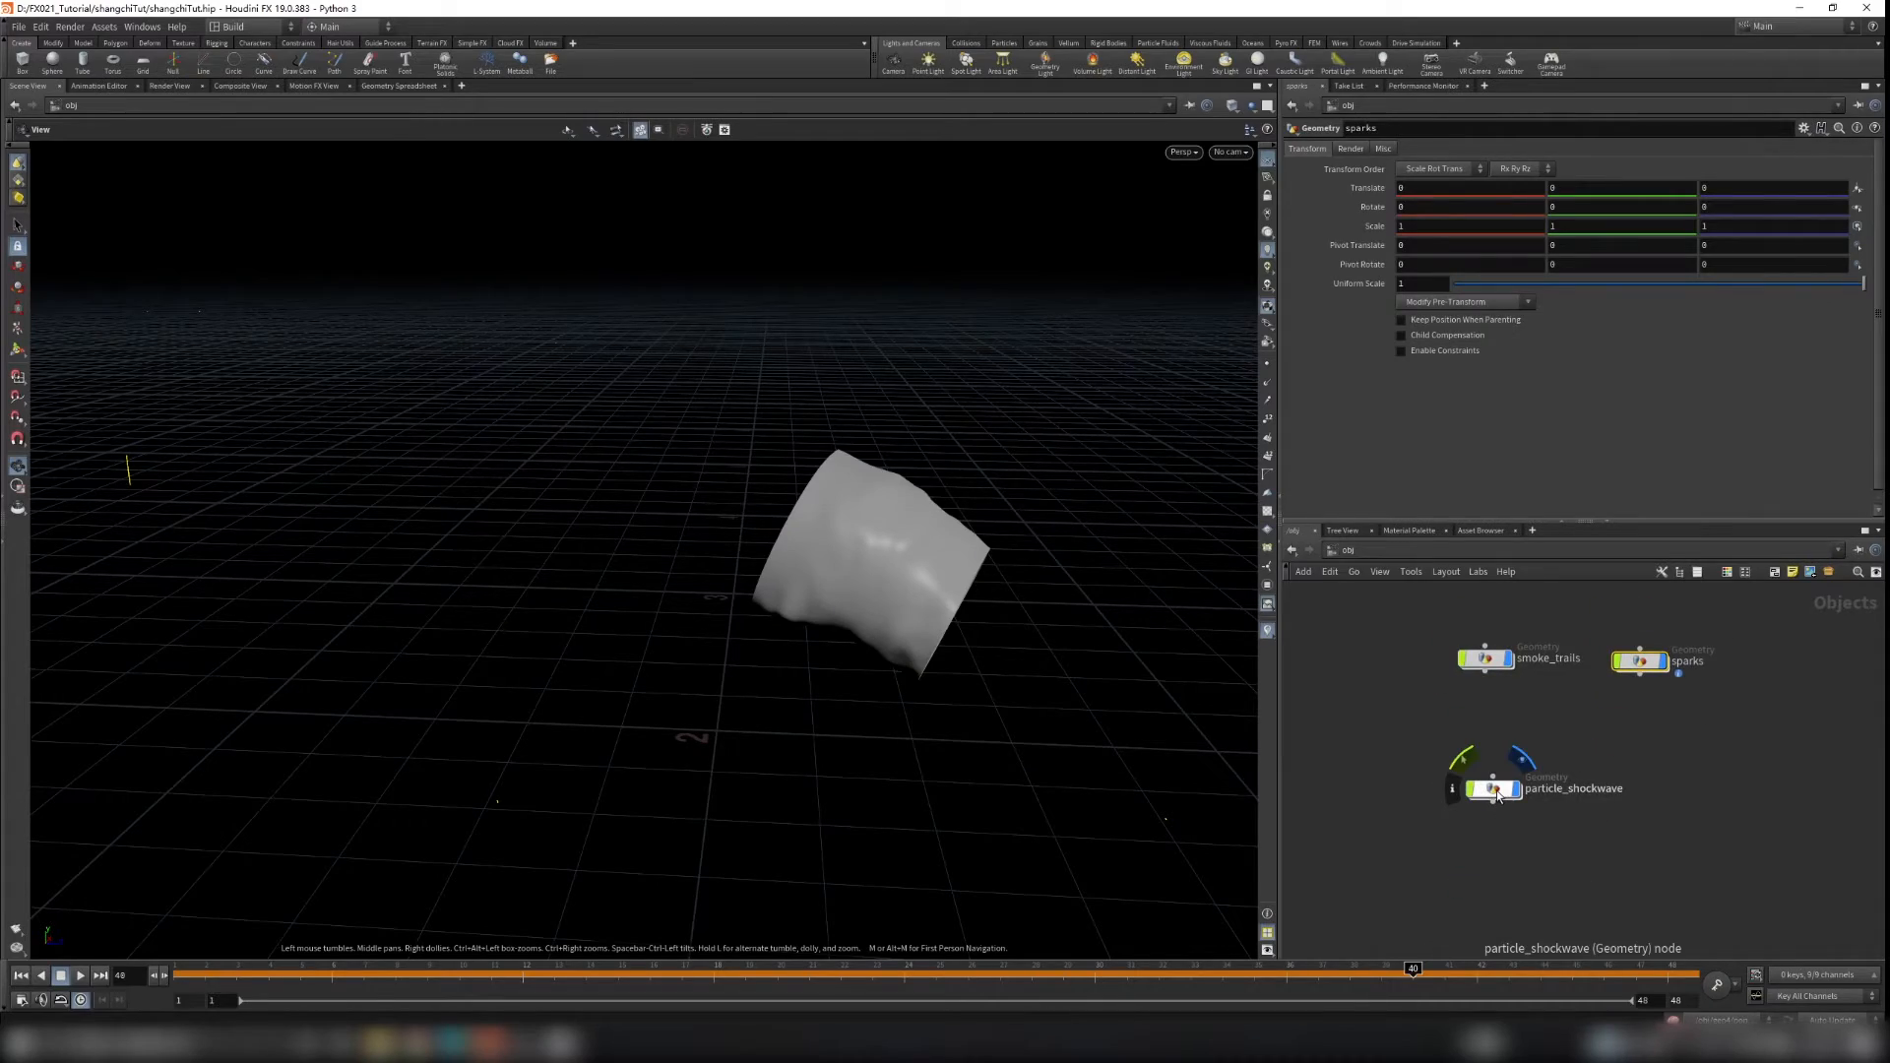
double_click(1496, 790)
drag(916, 663, 977, 748)
drag(942, 975, 427, 994)
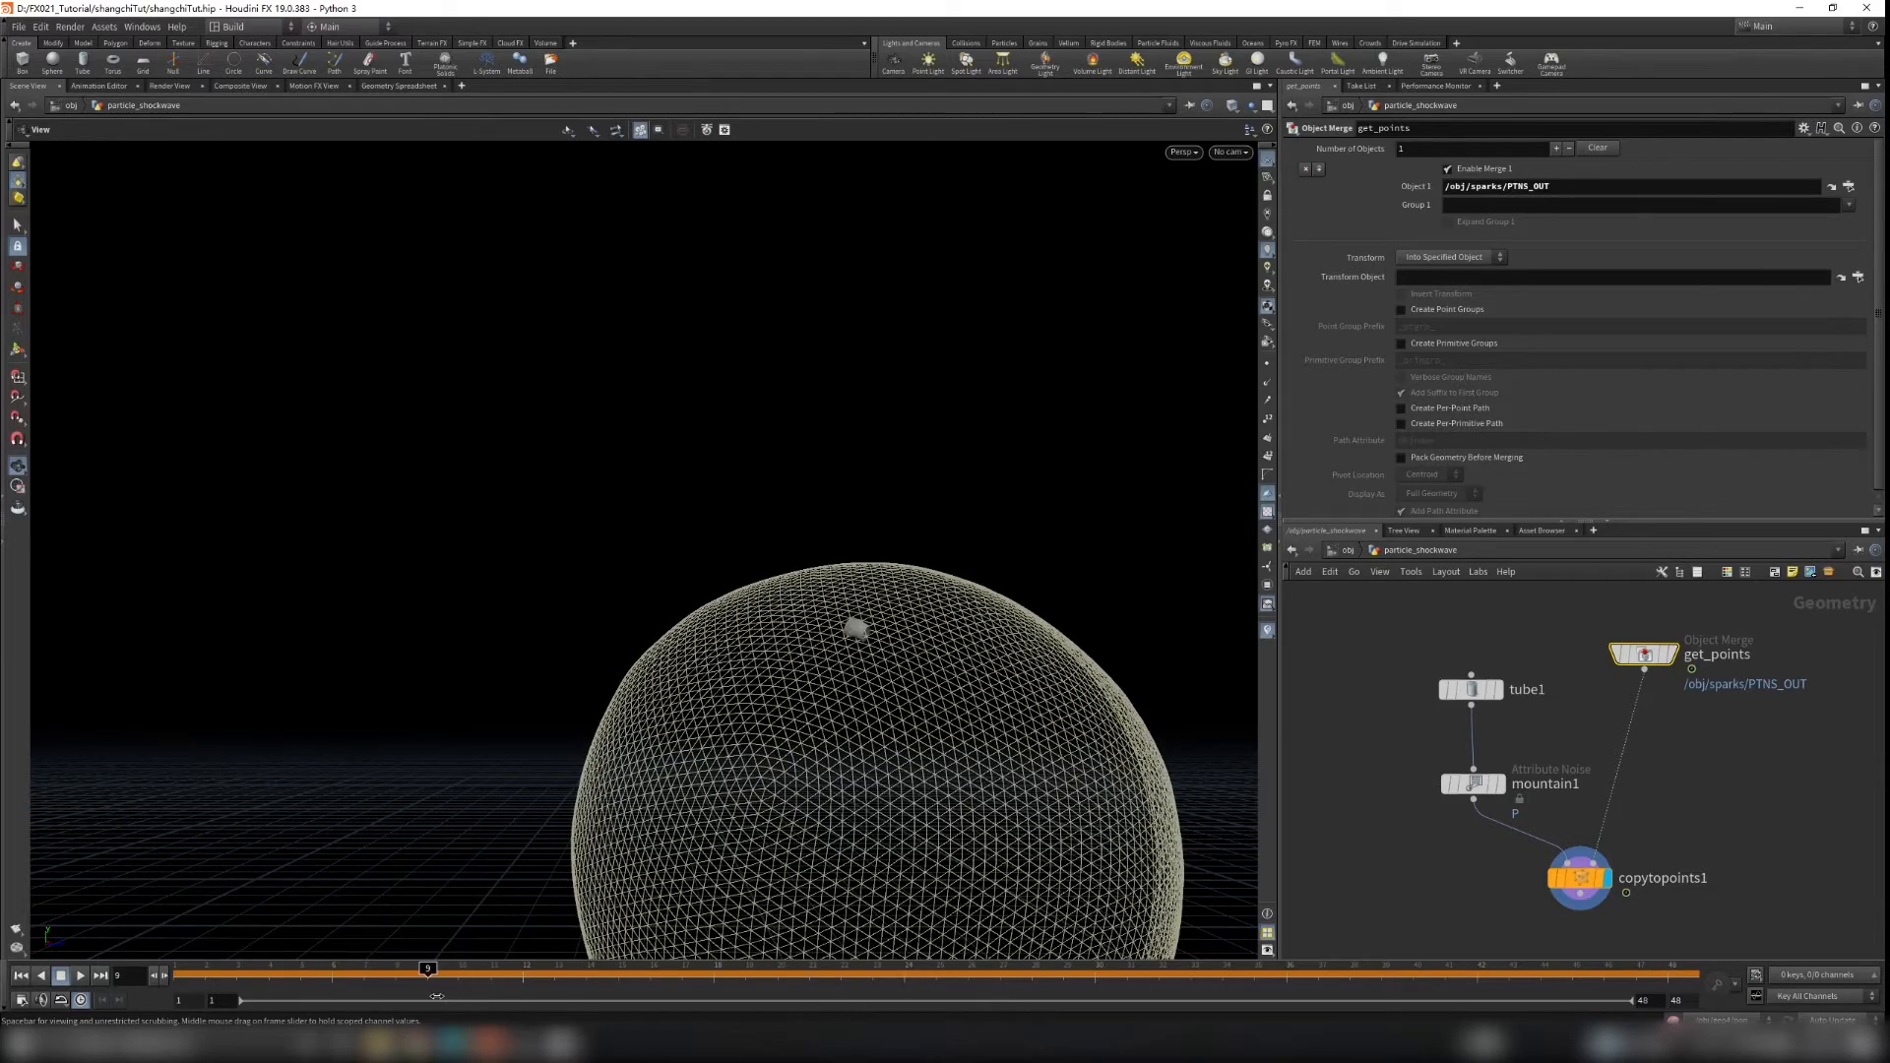
scroll(831, 663, up, 4)
drag(831, 663, 975, 642)
click(1471, 689)
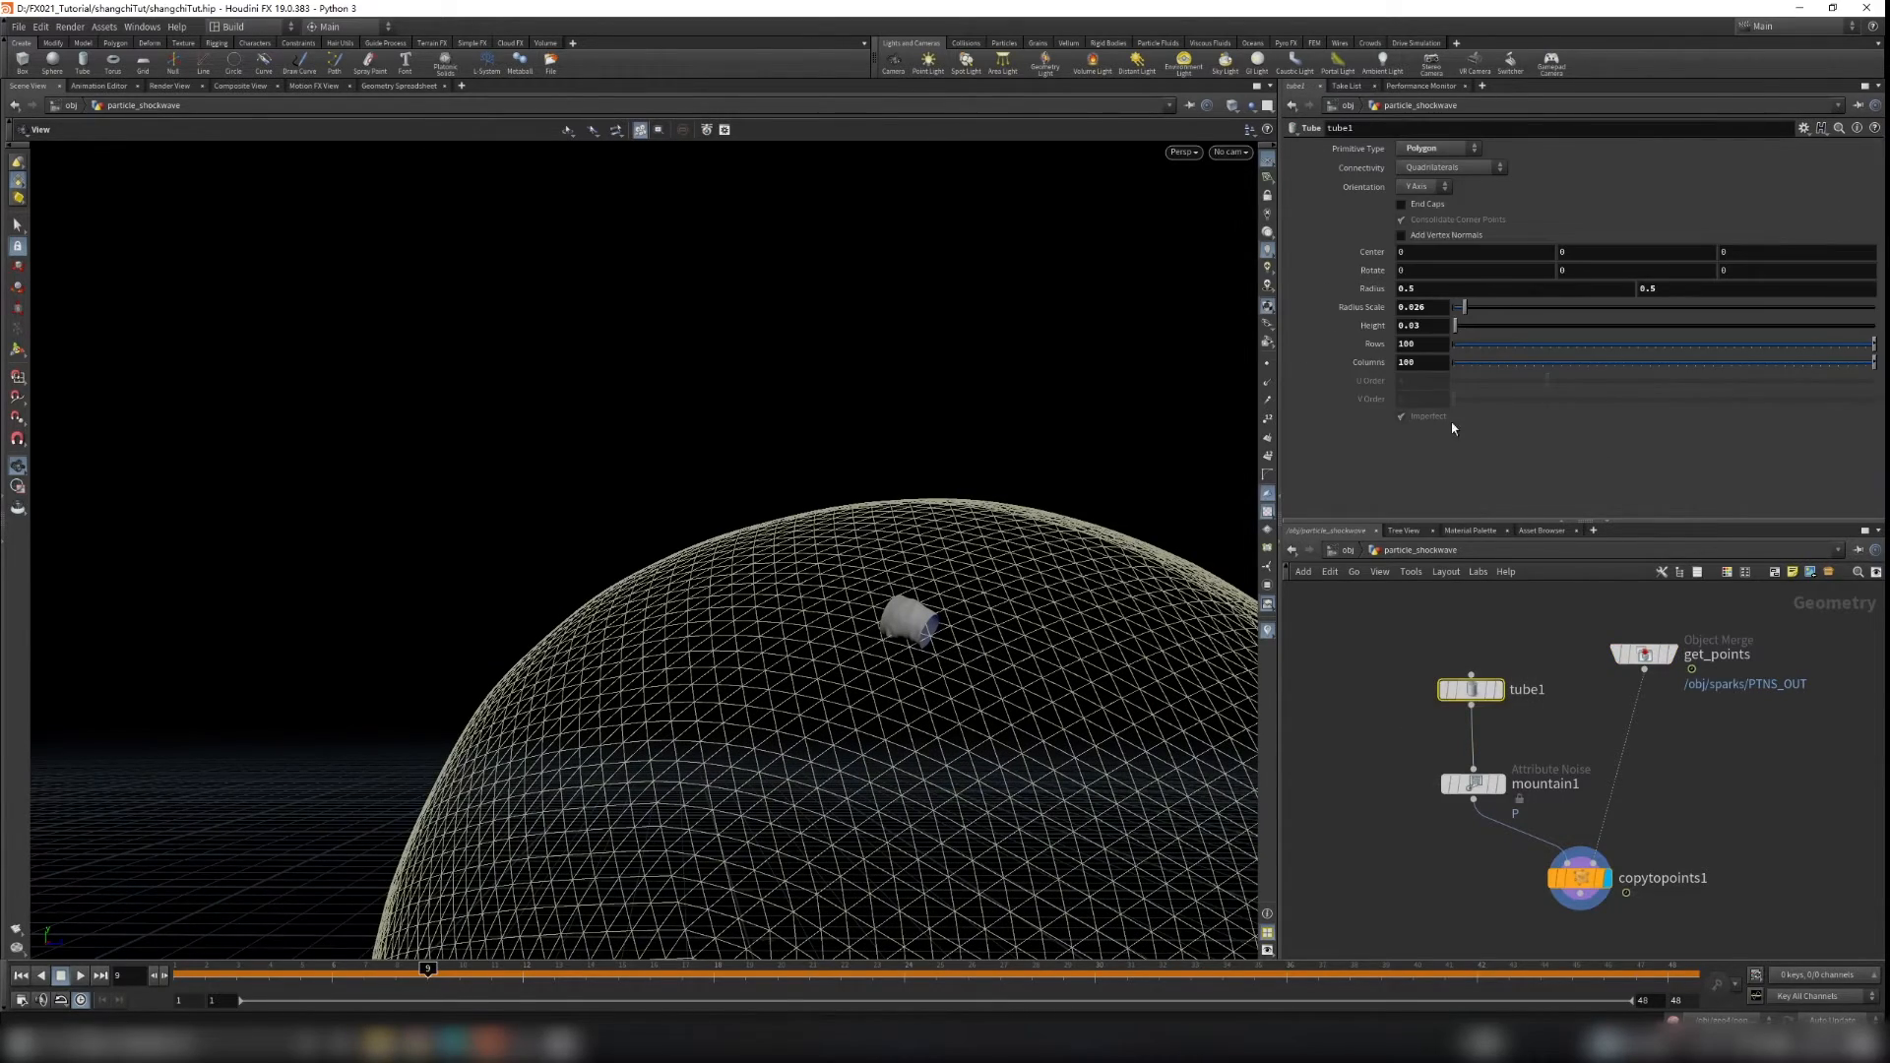
click(1410, 187)
click(1413, 203)
click(1409, 185)
click(1413, 230)
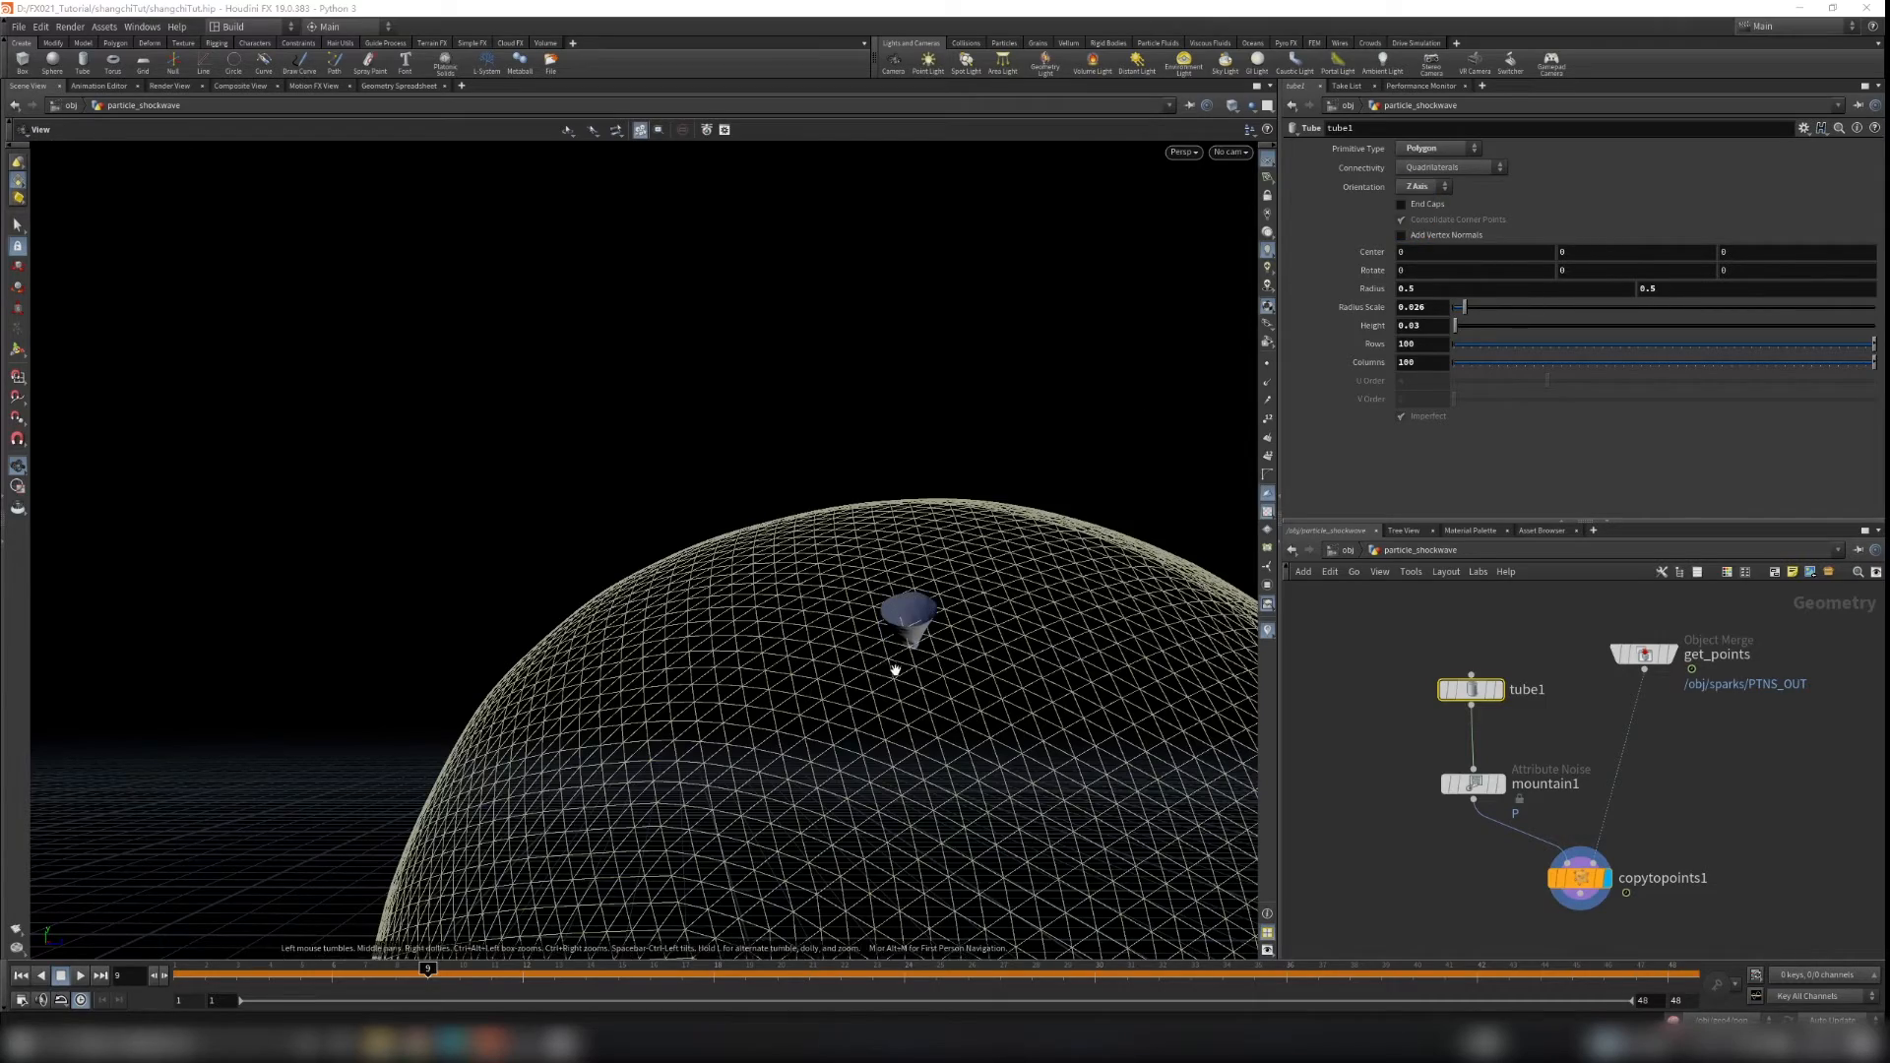
Step: Play and scrub the animation to review the oriented tube on the shield
scroll(931, 583, up, 5)
drag(932, 583, 831, 633)
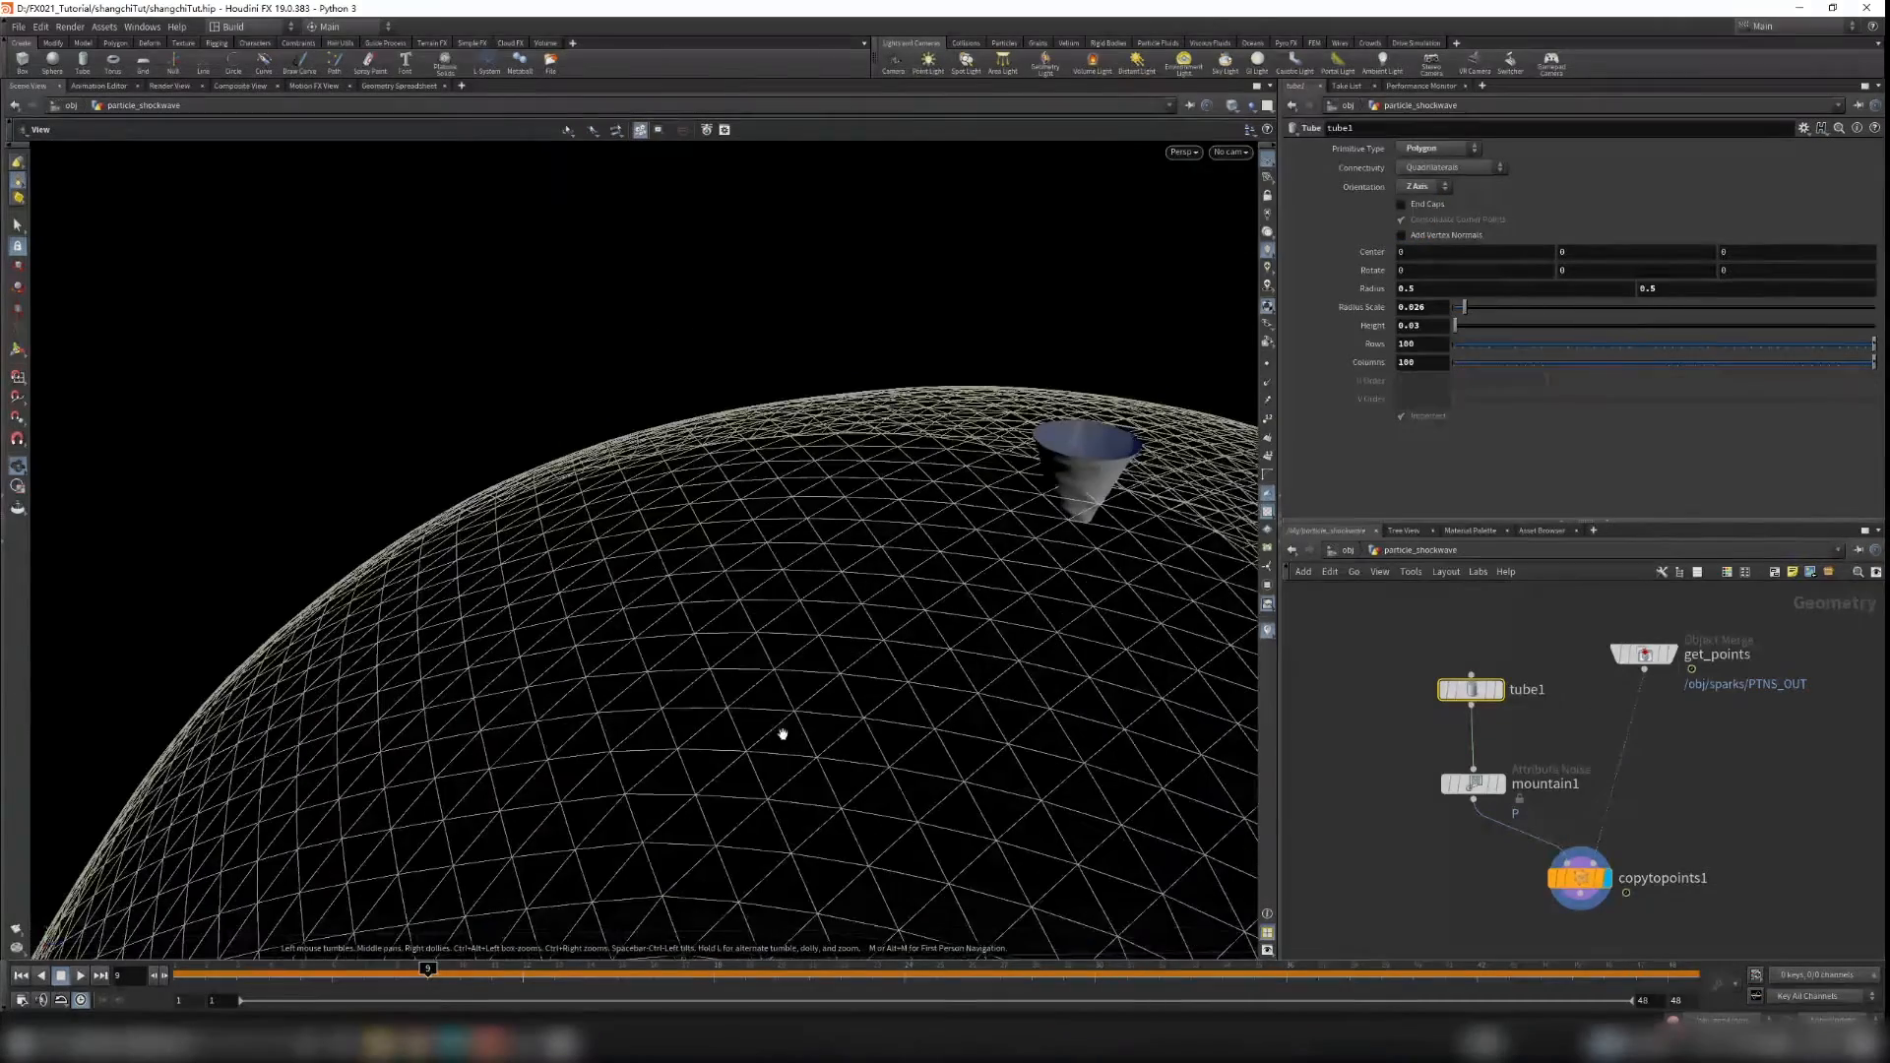
click(20, 977)
click(79, 976)
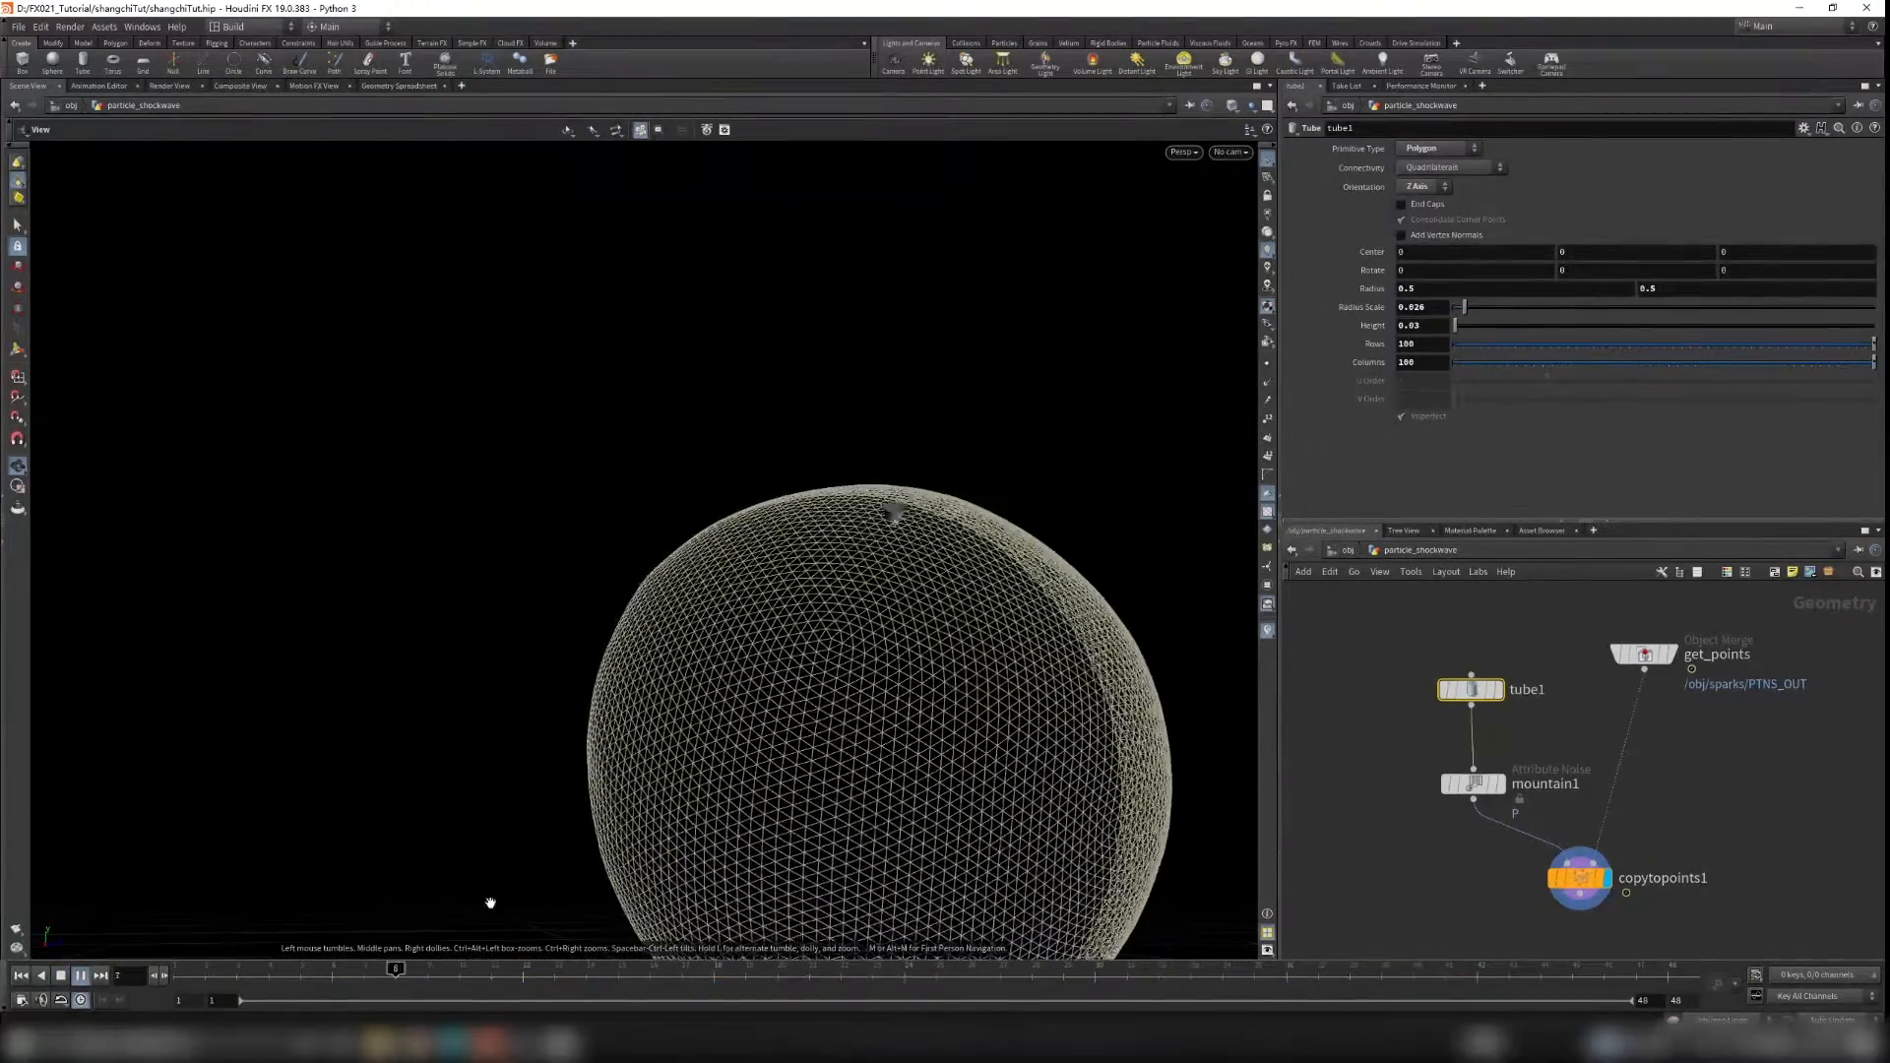
click(199, 977)
drag(195, 988, 652, 989)
right_drag(671, 256, 1068, 608)
Step: Select mountain1 and set its noise Element Size to 0.19 and Amplitude to 0.14
click(1473, 784)
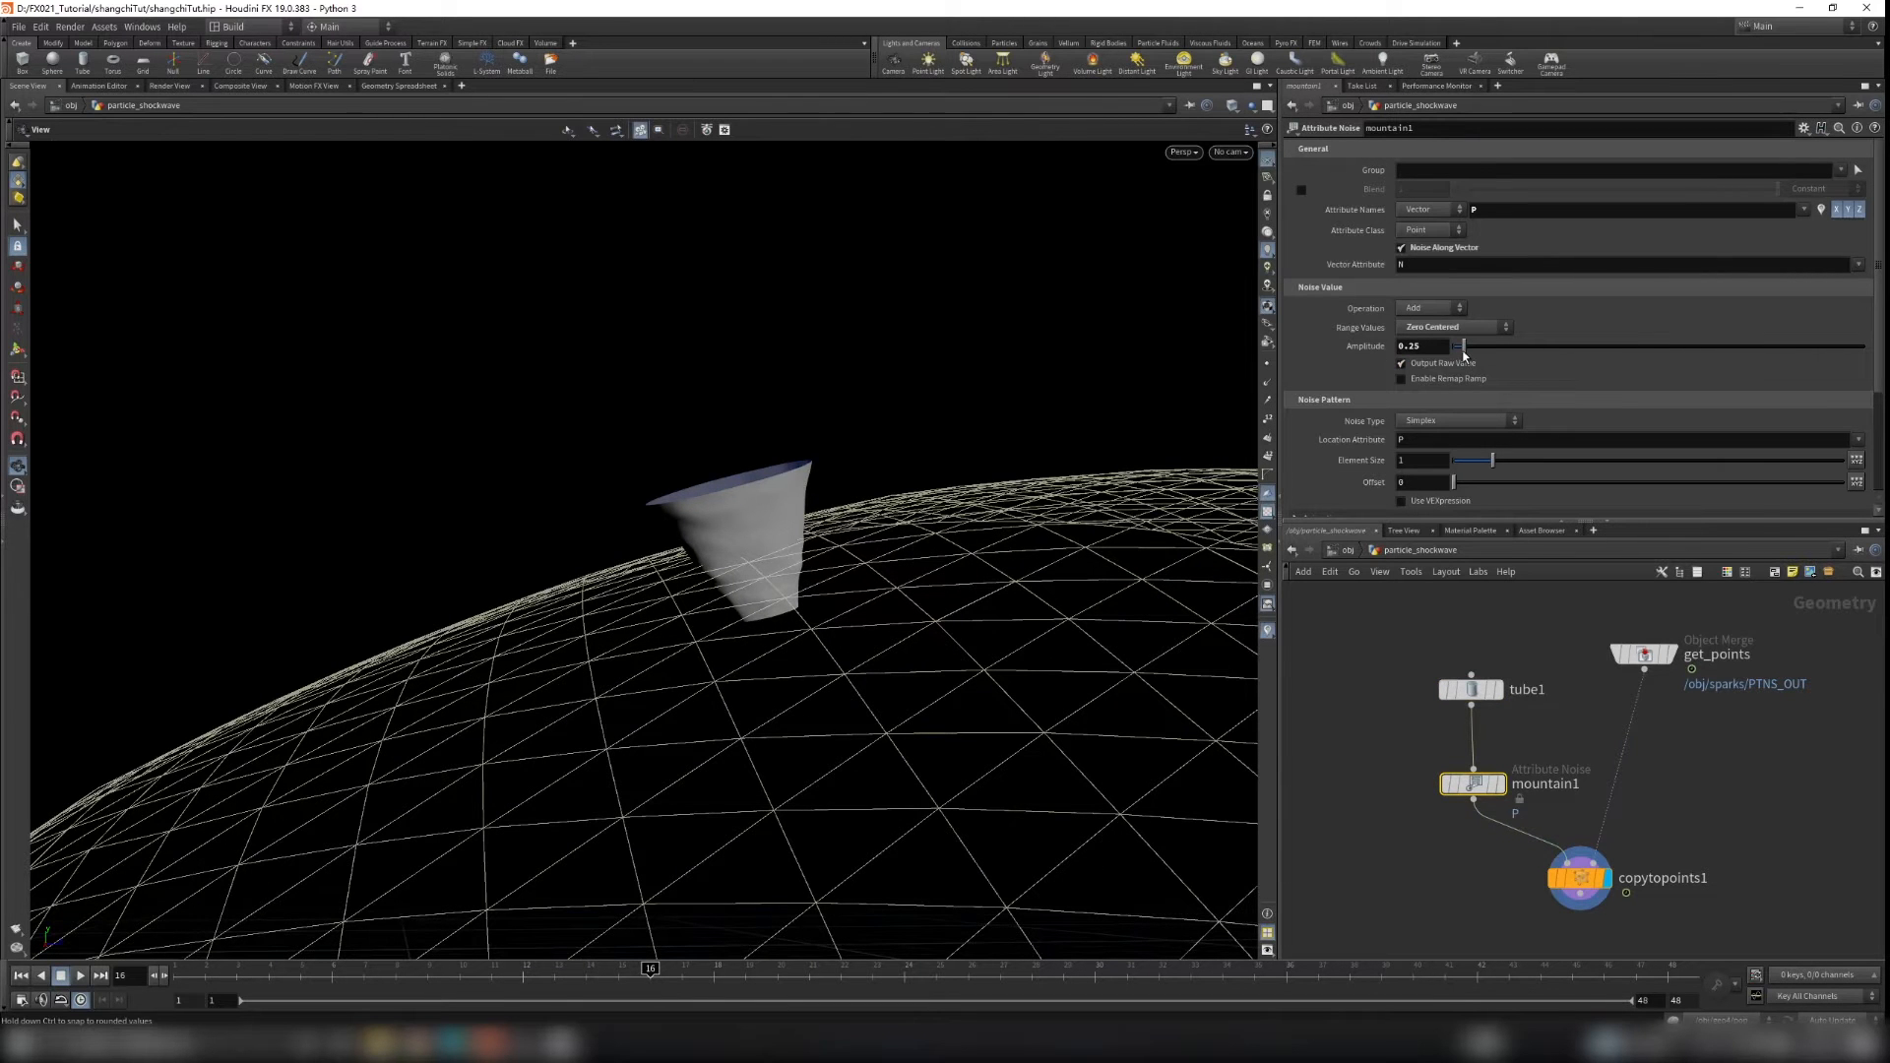
drag(1492, 355, 1485, 357)
drag(1491, 468, 1460, 463)
drag(1481, 347, 1460, 352)
scroll(1359, 462, down, 1)
scroll(1356, 457, up, 1)
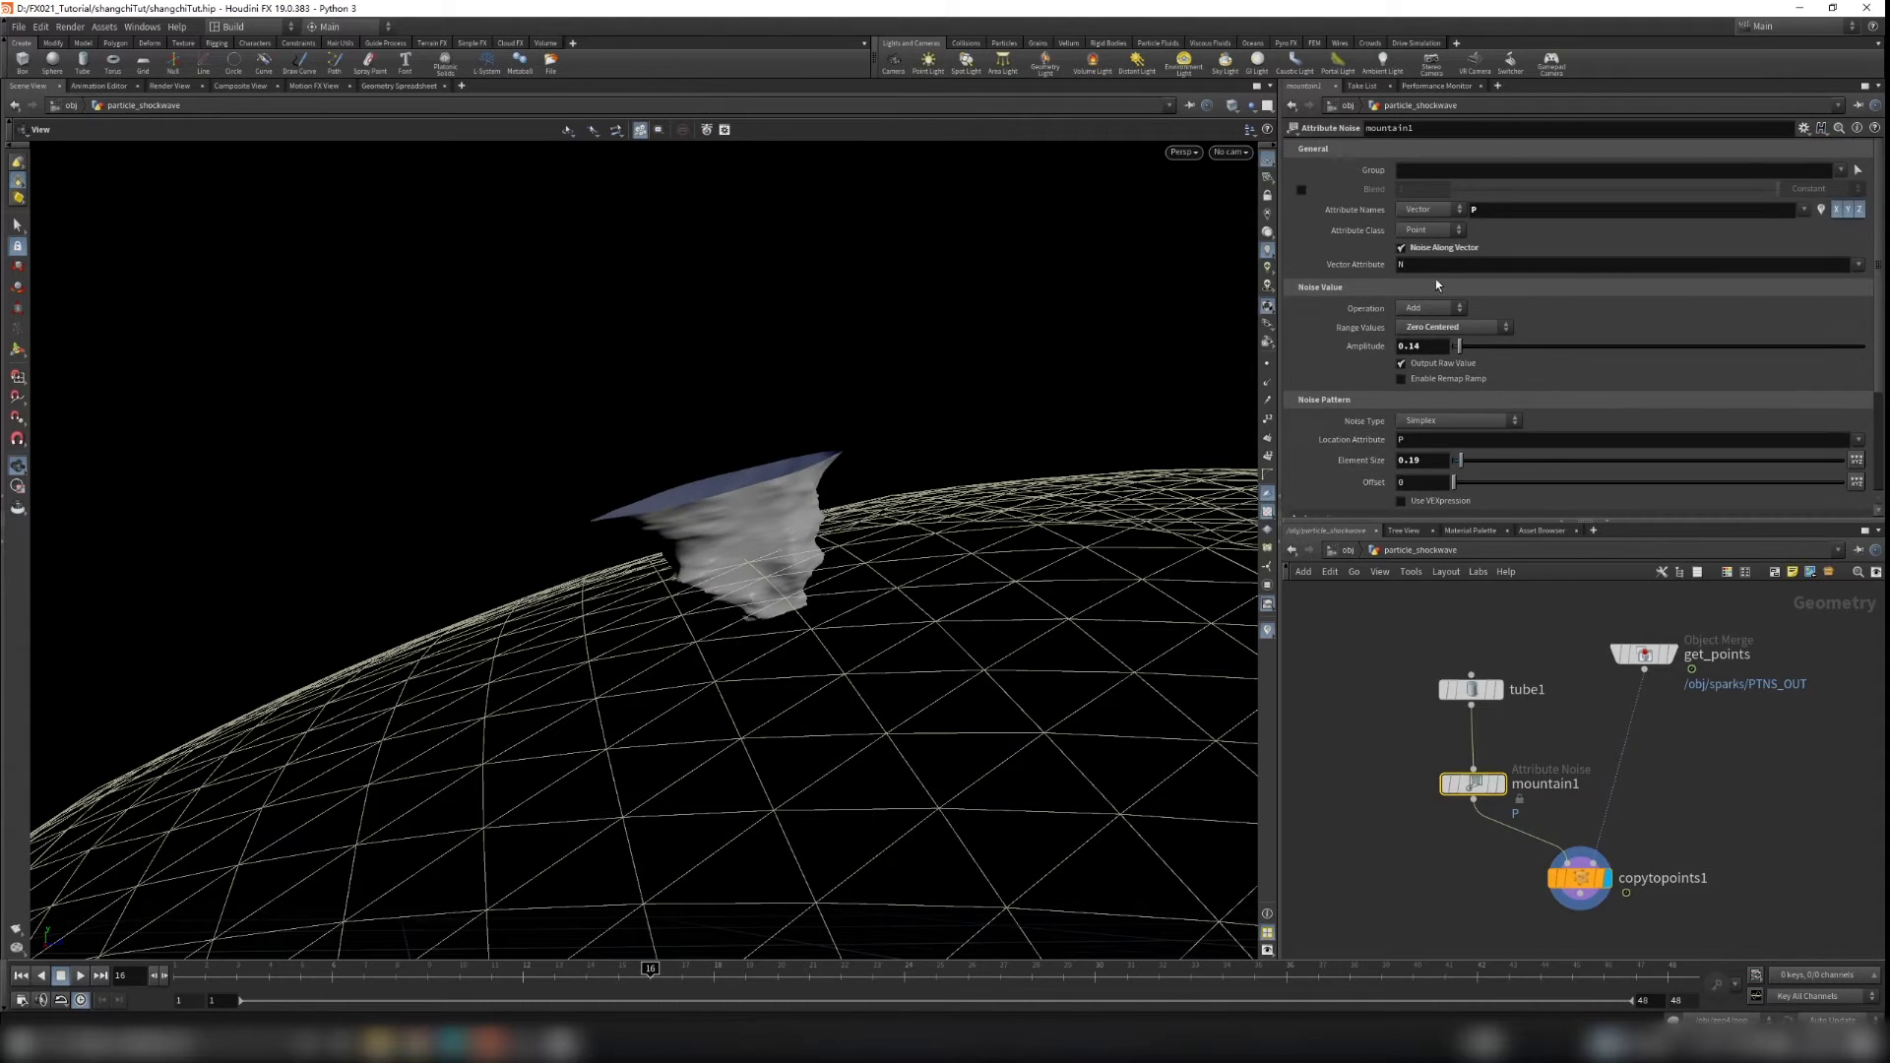
Step: Set mountain1's noise Offset to 0.95 and Amplitude to 0.25
drag(1463, 349, 1476, 356)
drag(911, 382, 1047, 540)
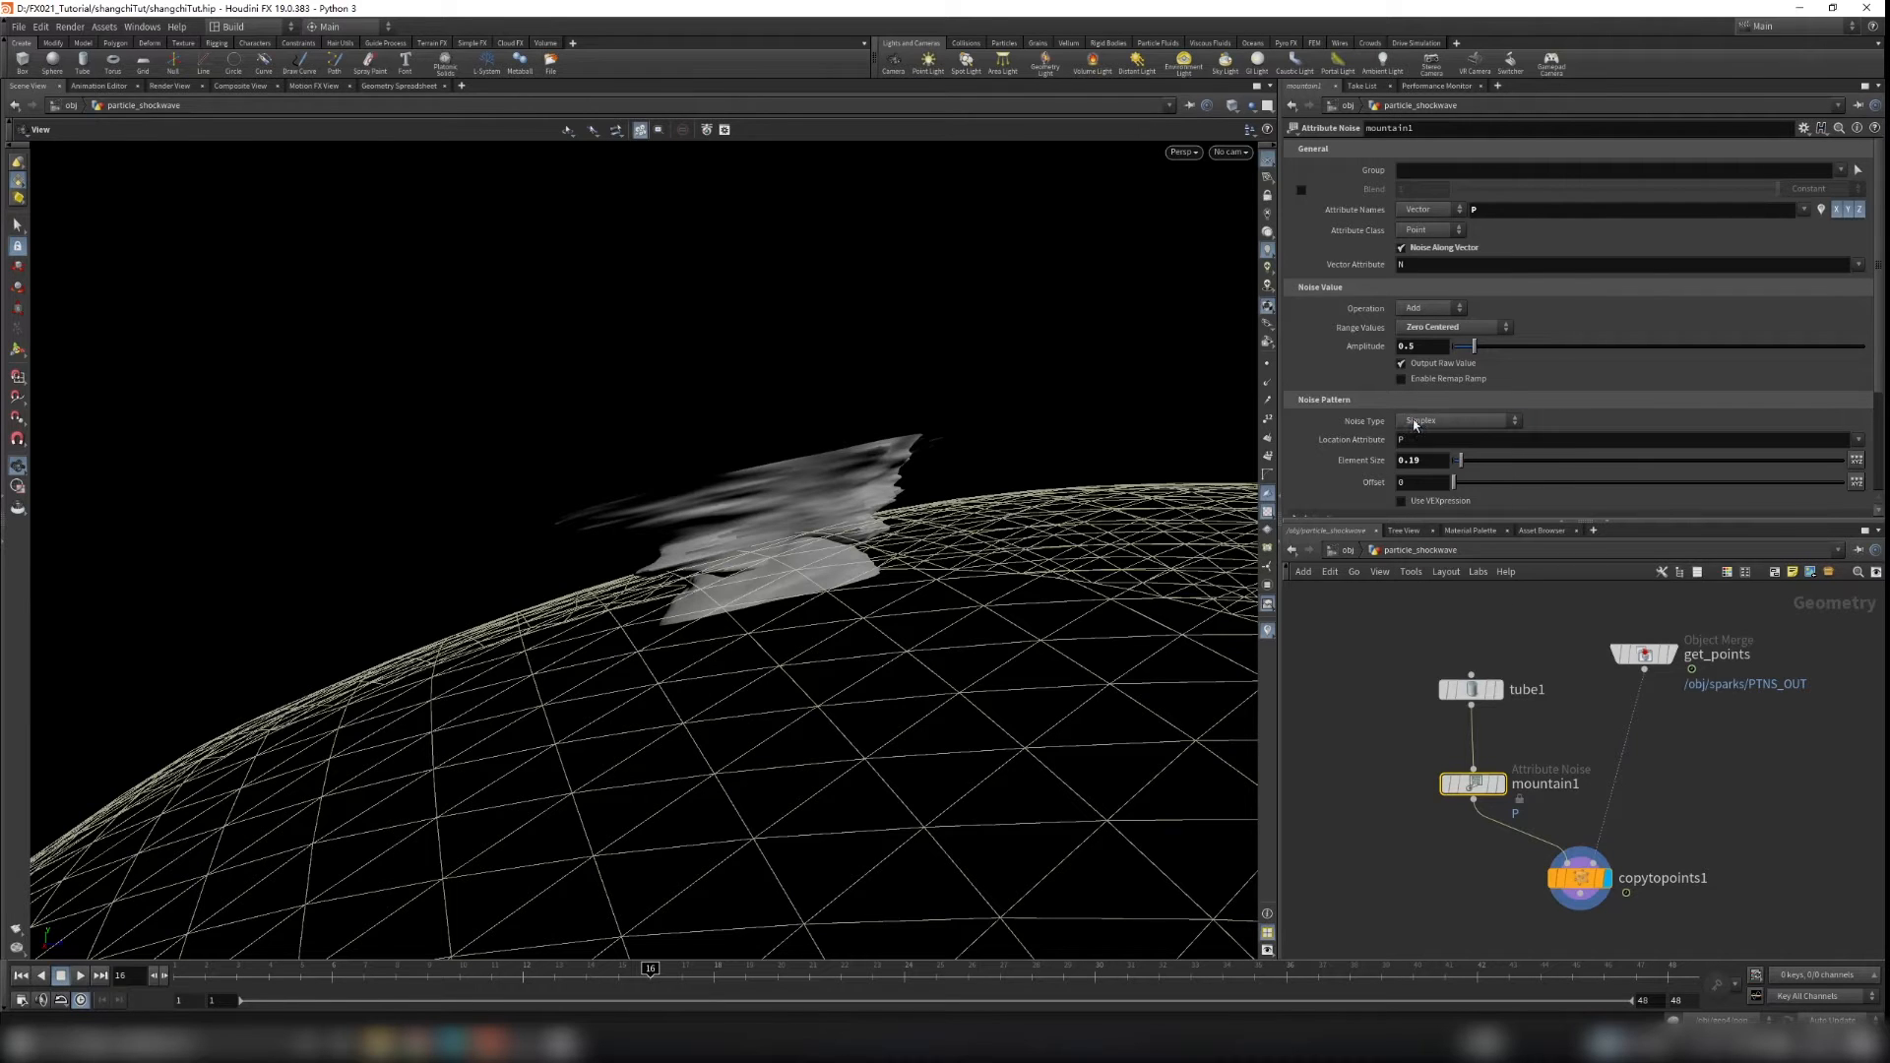
drag(1457, 488, 1462, 489)
drag(1476, 350, 1465, 351)
key(f)
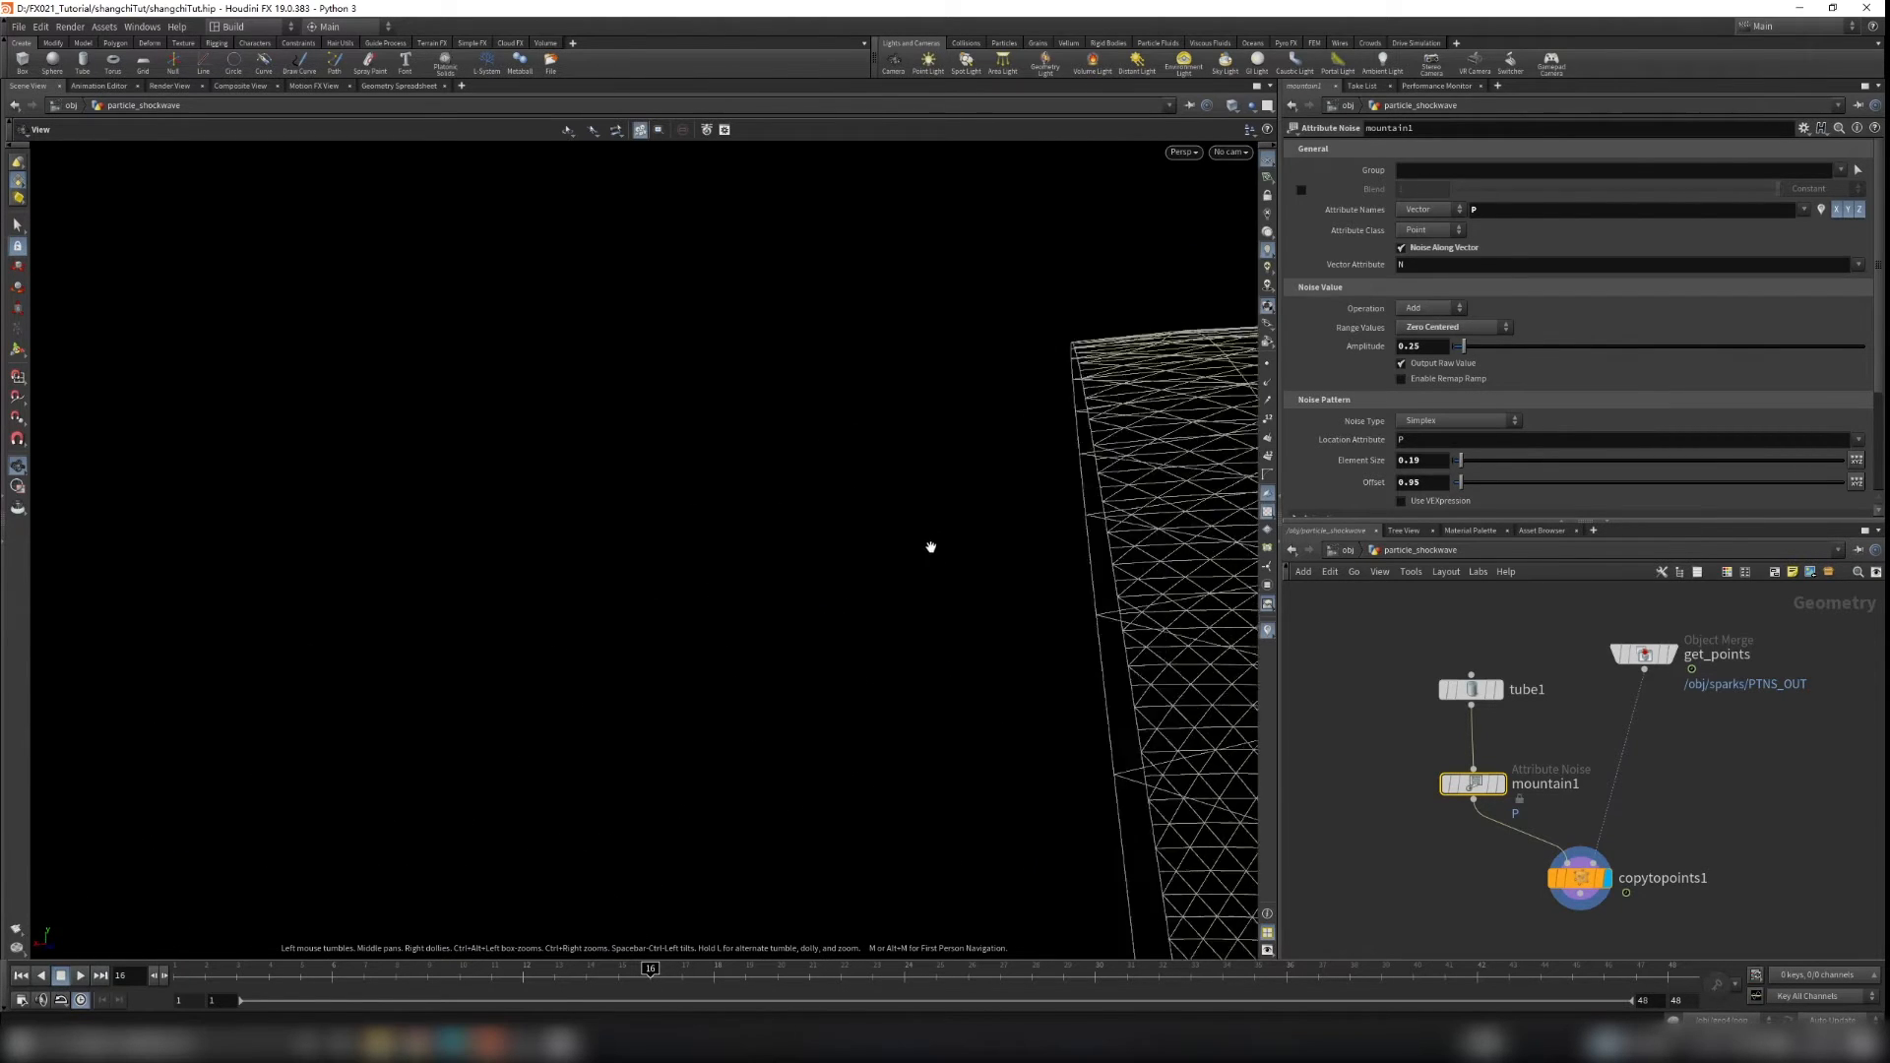
middle_drag(1666, 846, 1689, 753)
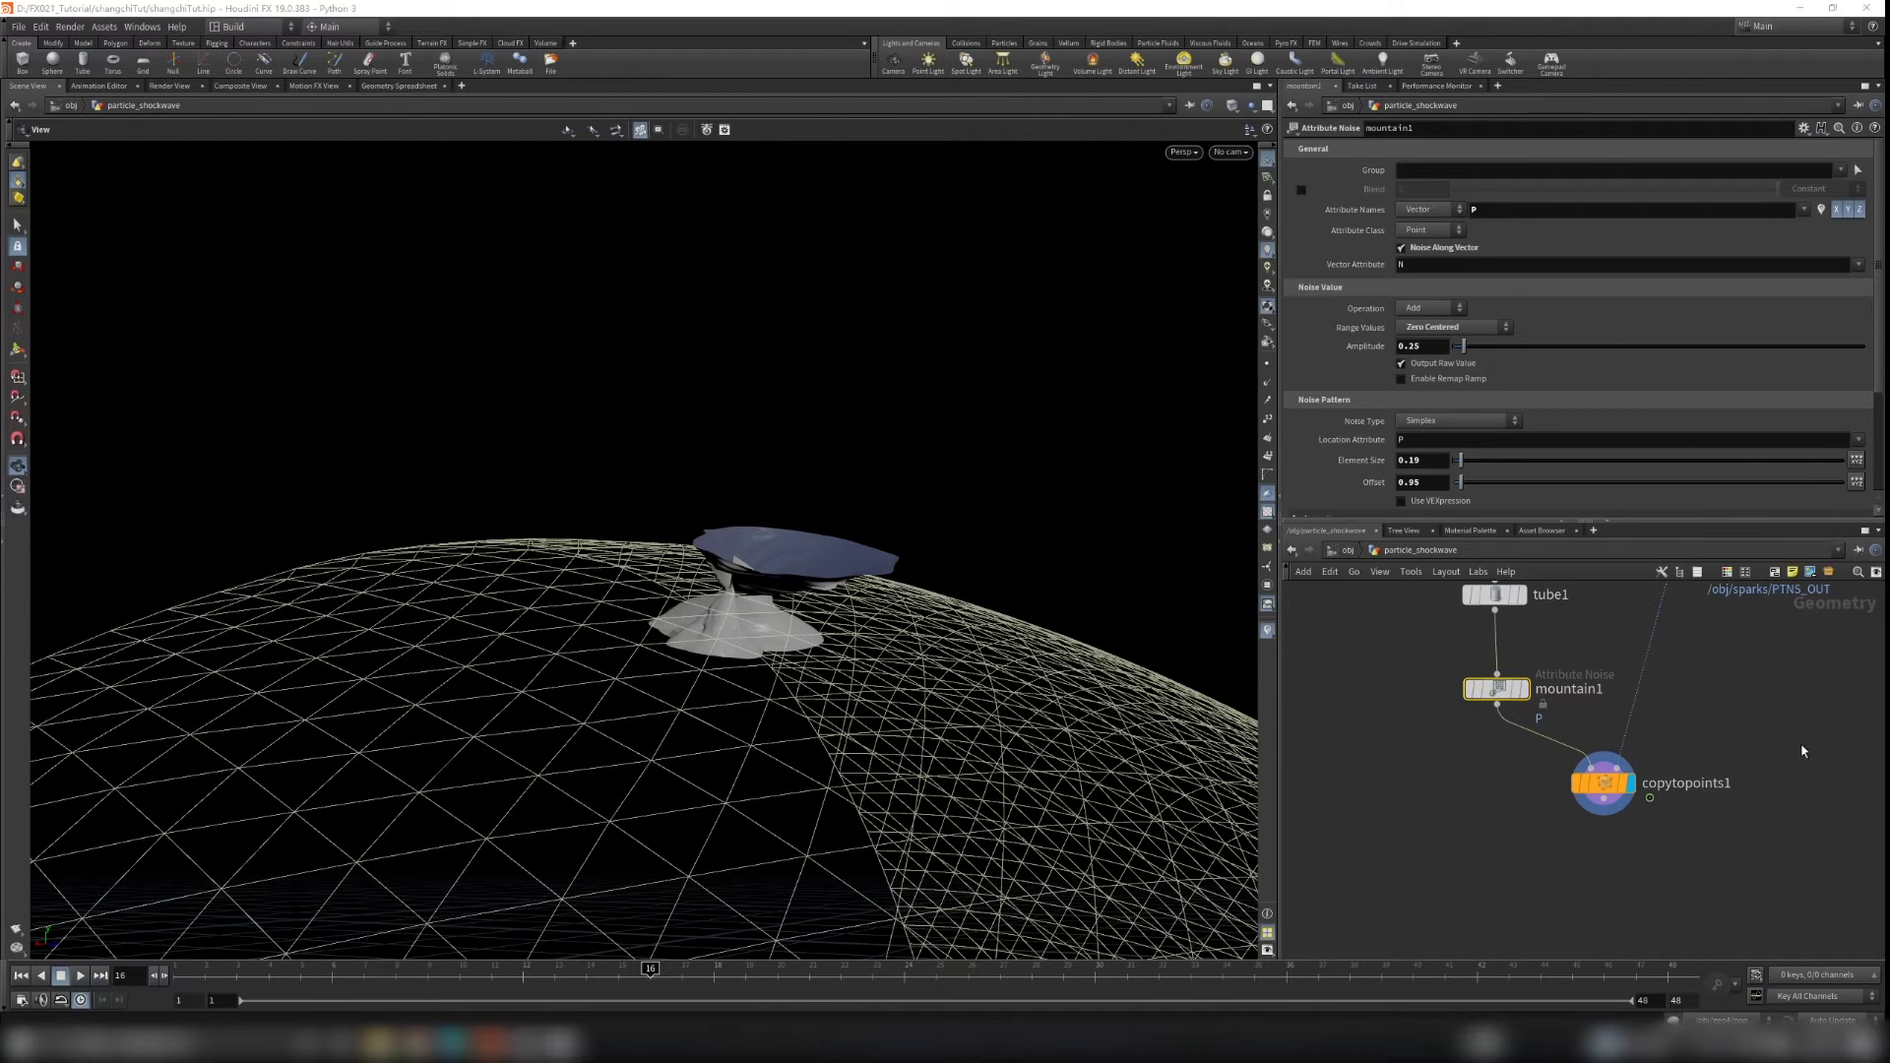
Step: Insert an Attribute Wrangle between mountain1 and copytopoints1 and enter its VEX expression
click(1458, 771)
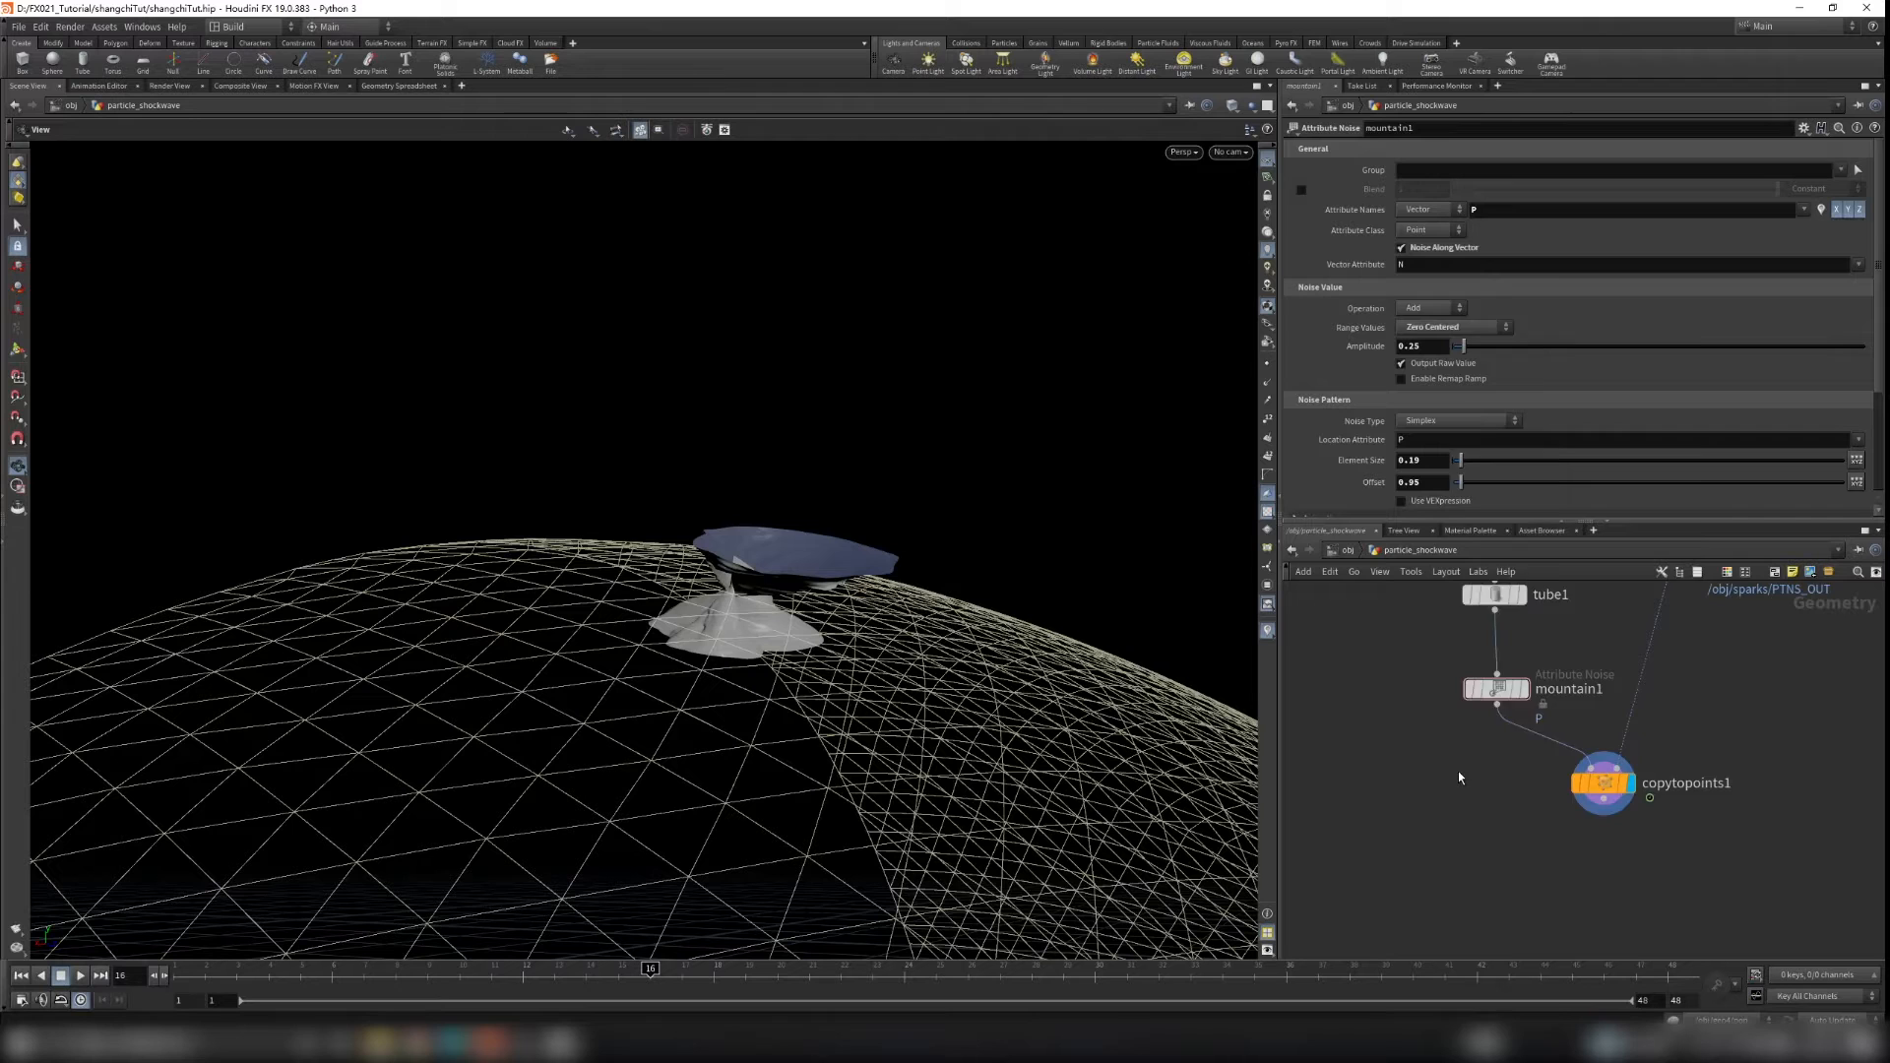
key(Tab)
text(wran)
key(Return)
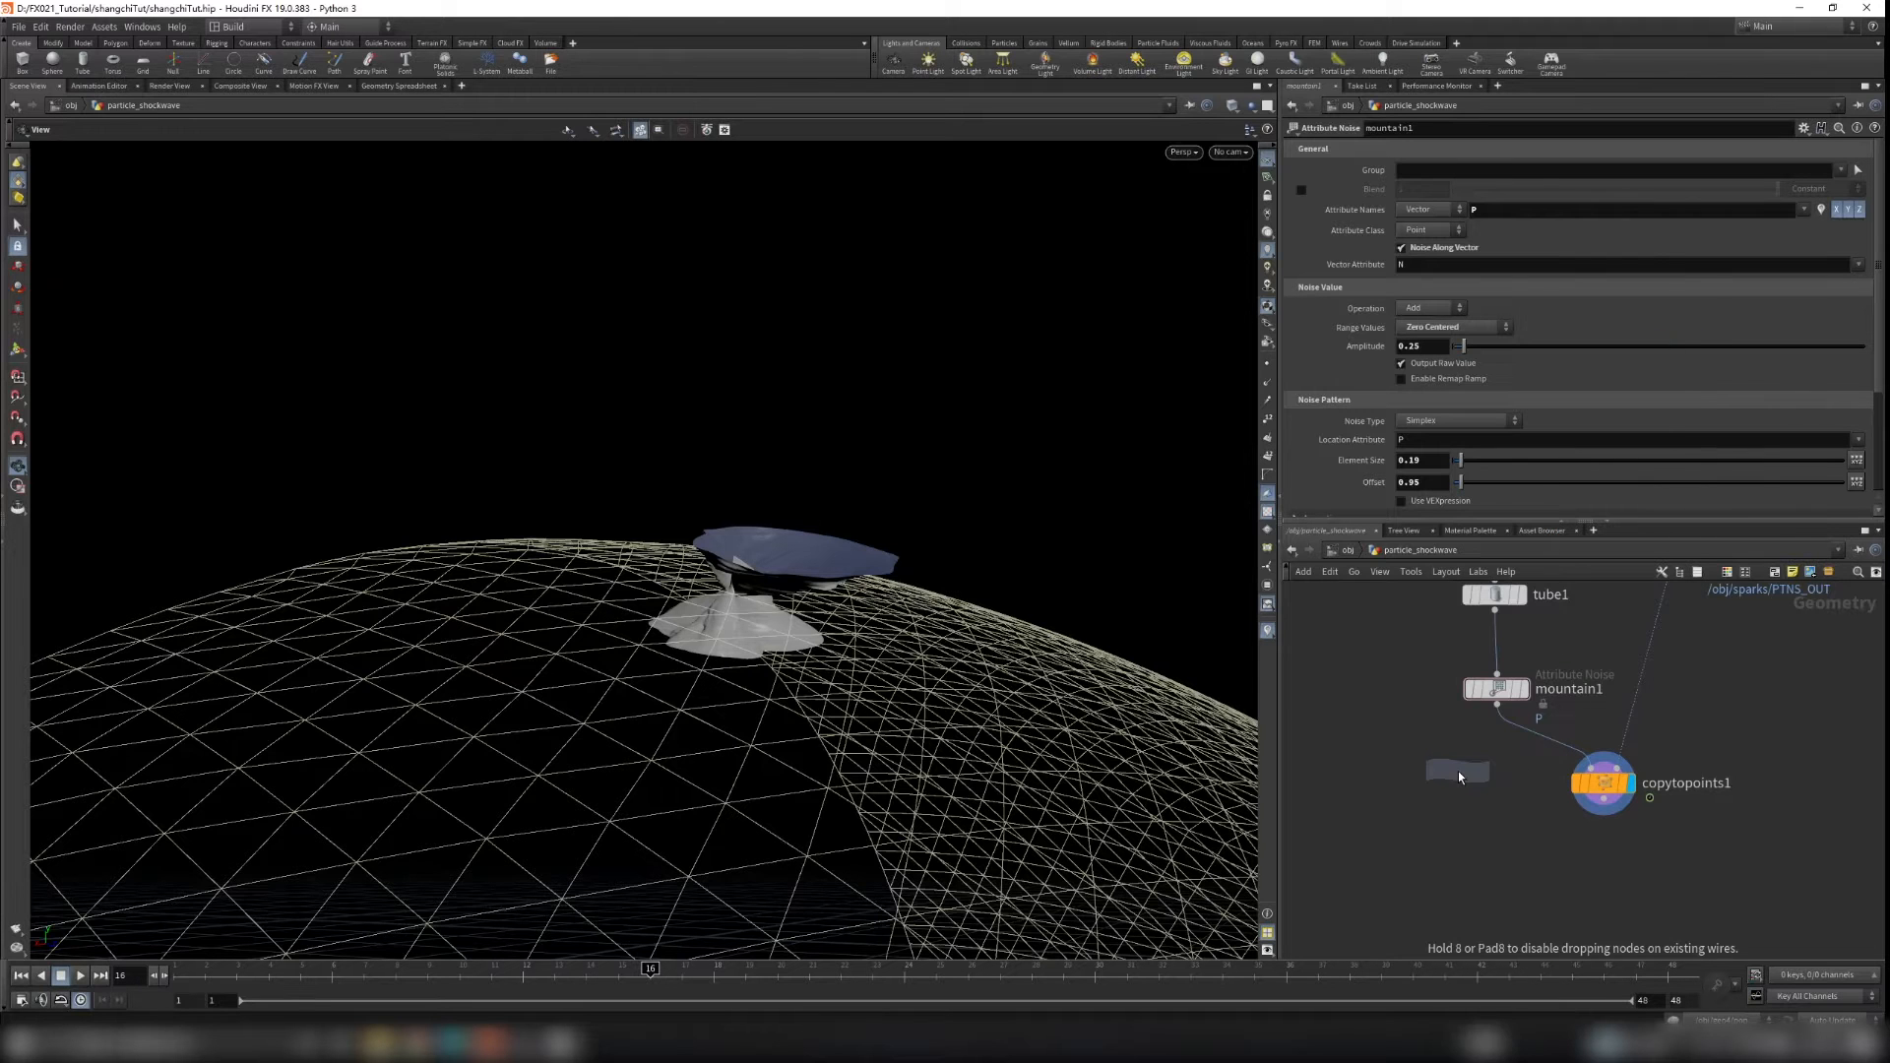
click(1536, 741)
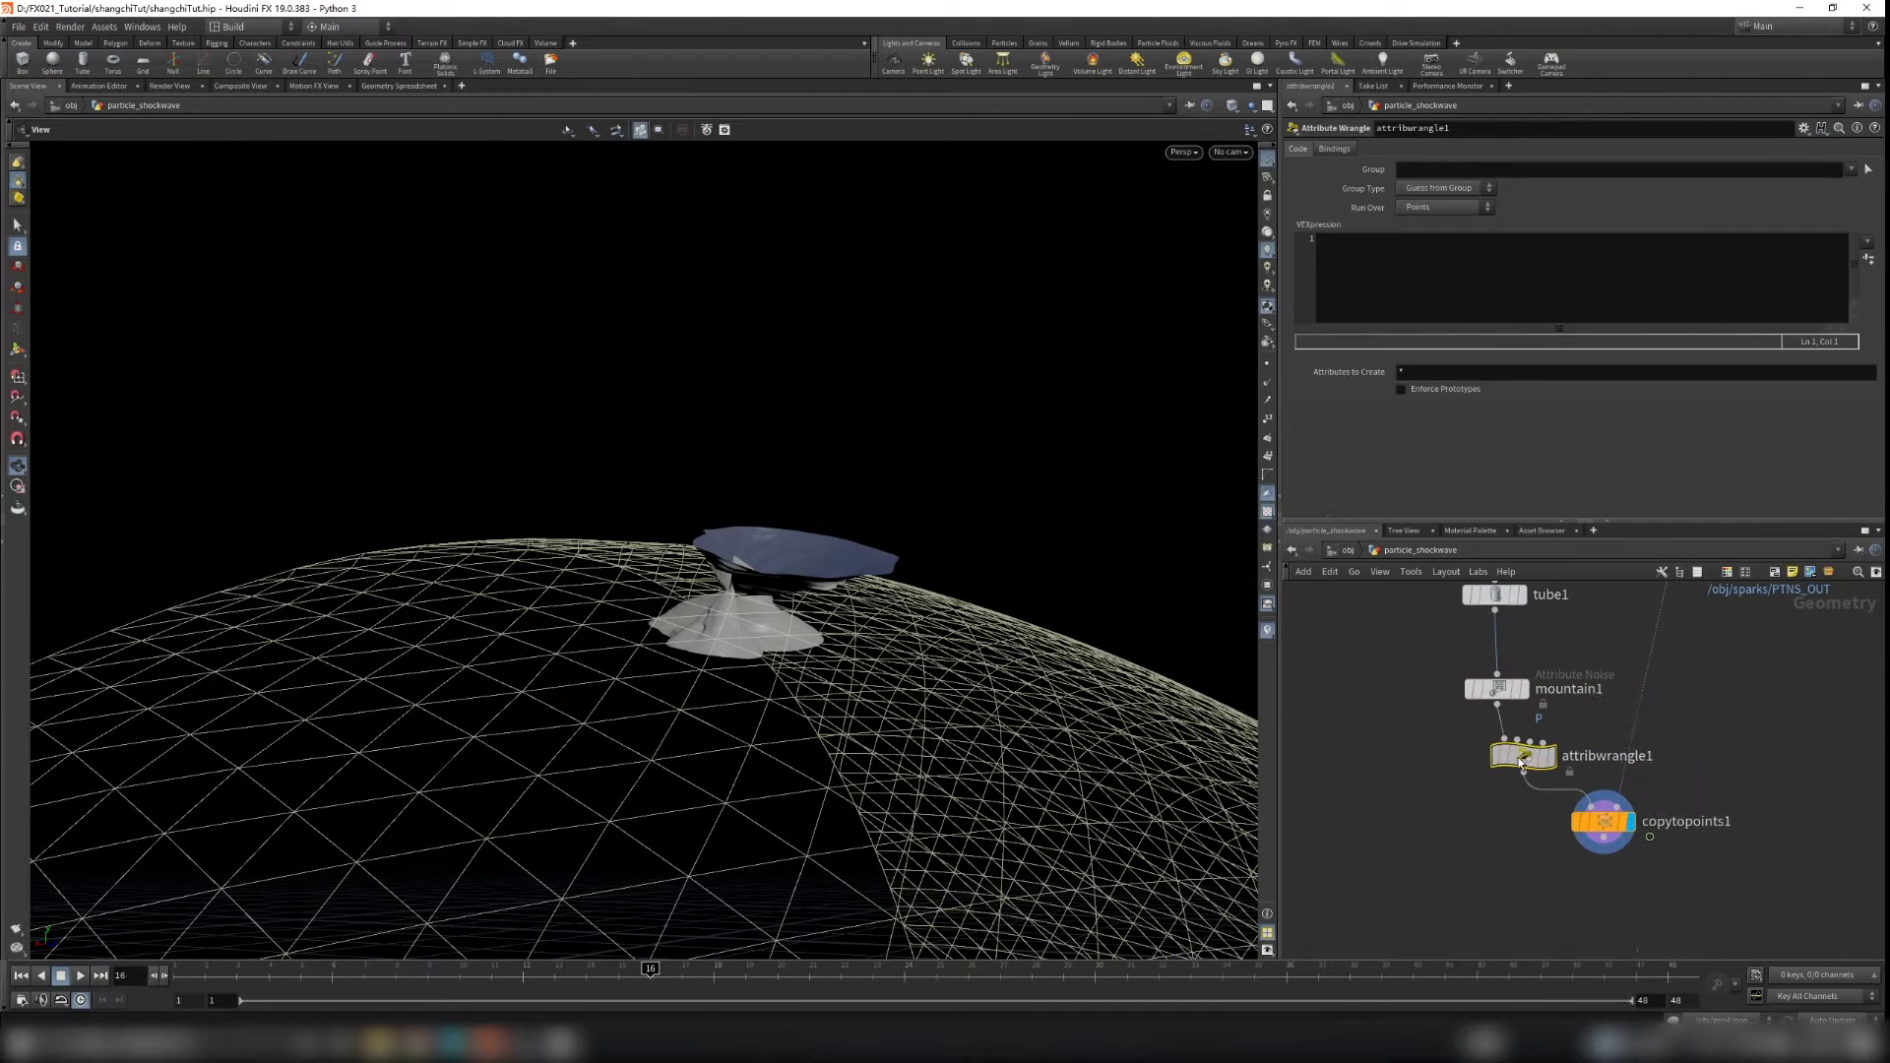
click(1397, 296)
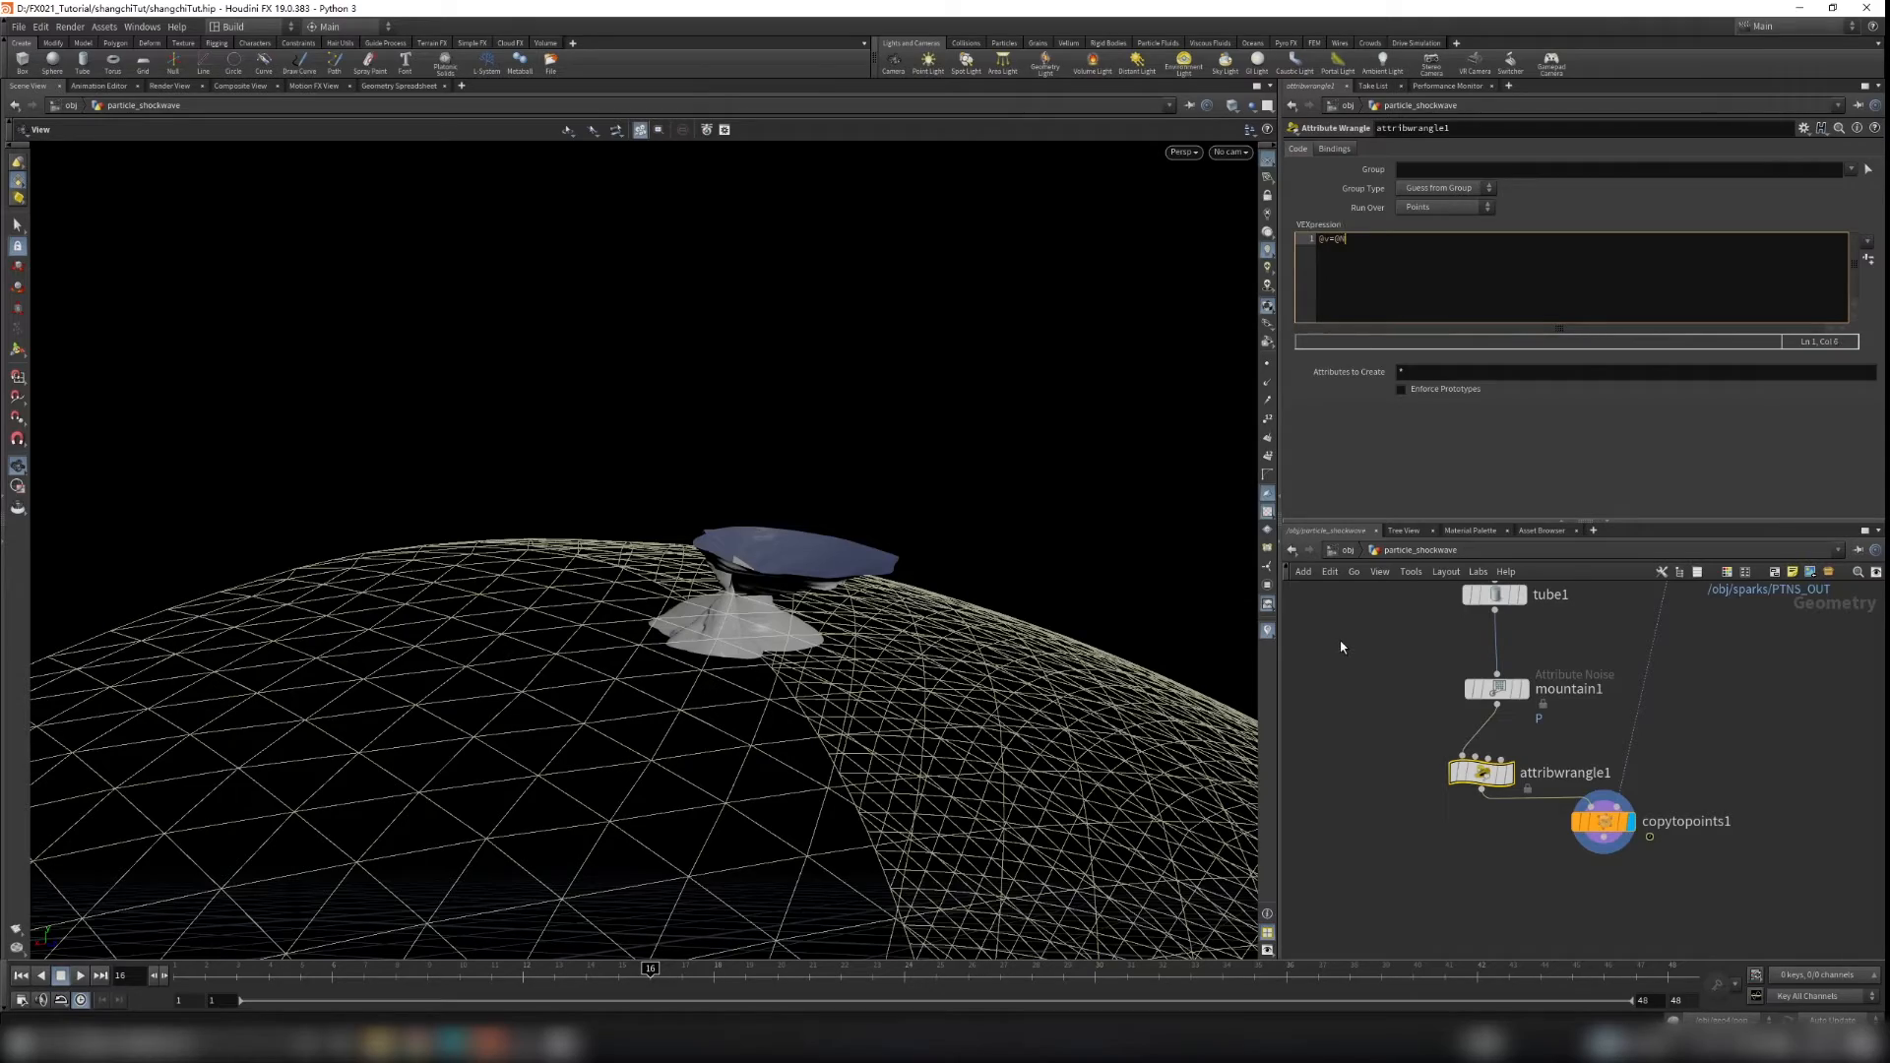
Step: Display point normals in the viewport and orbit around the copied tubes to inspect their direction
click(1323, 619)
click(1267, 383)
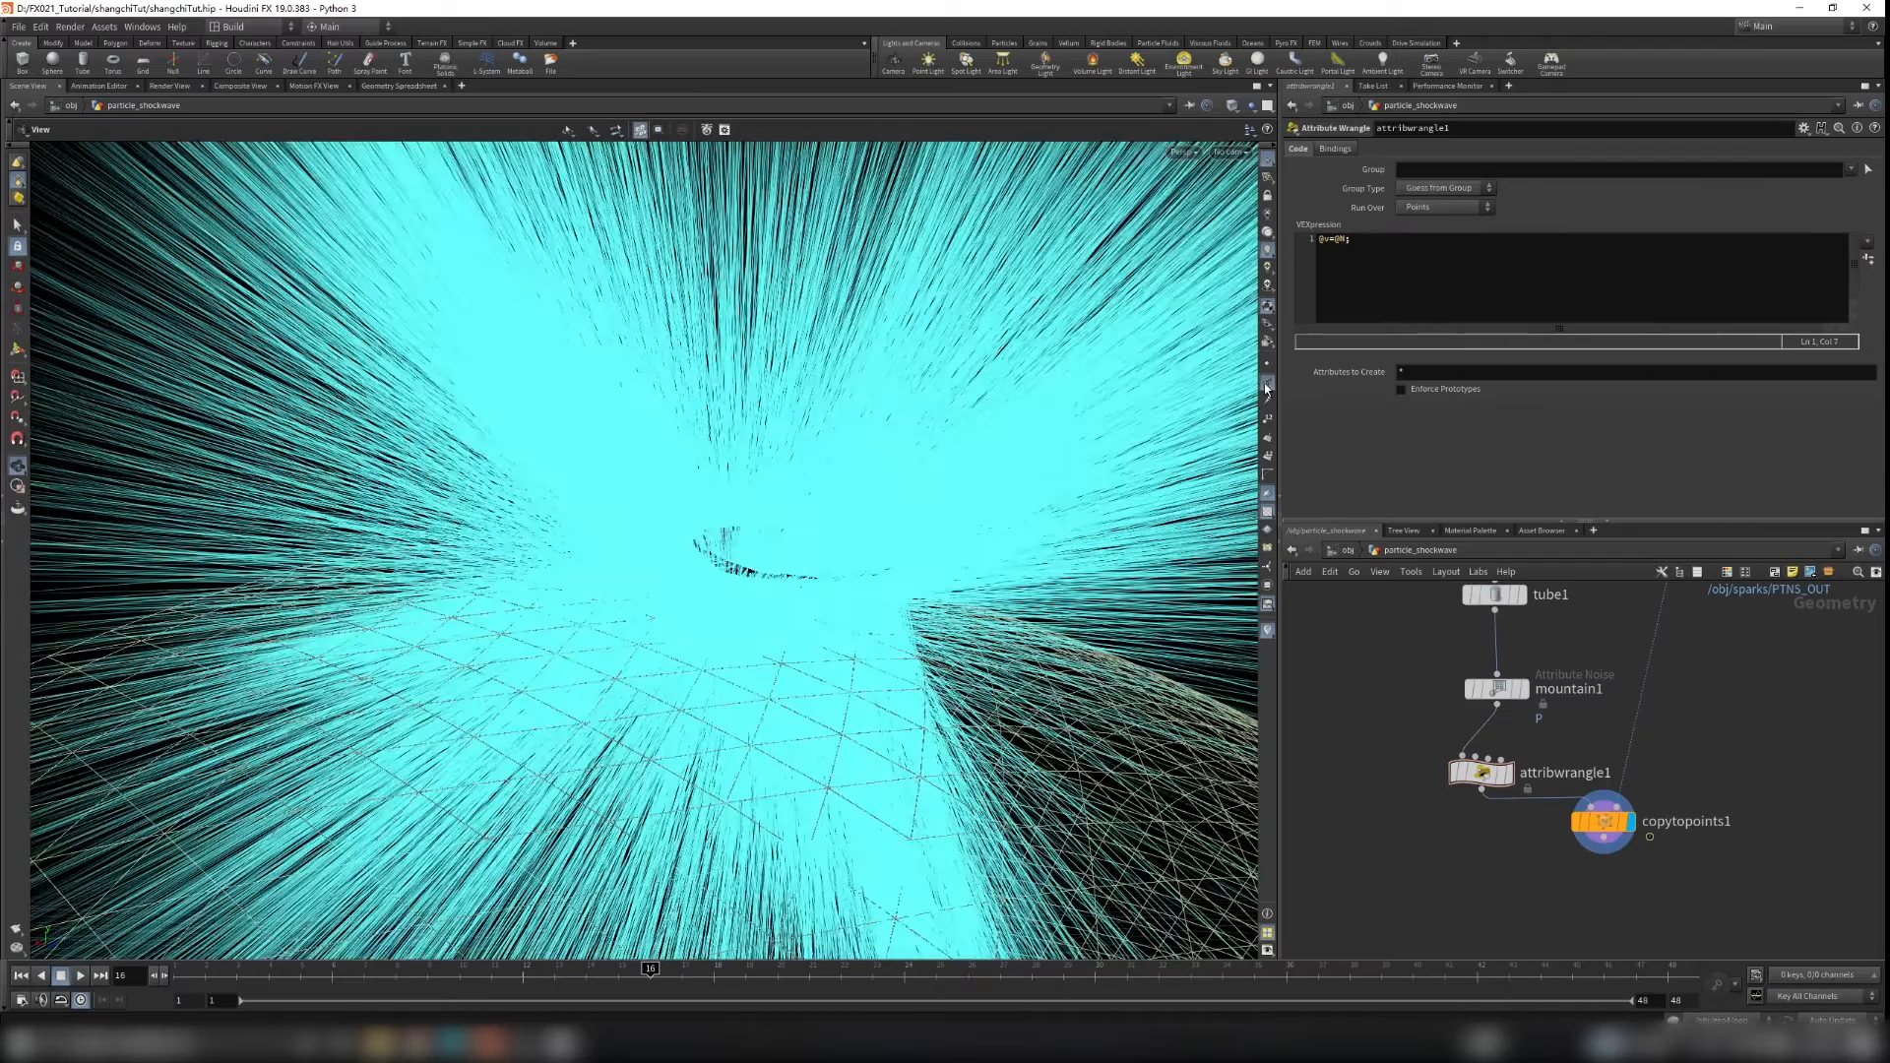
scroll(781, 589, down, 8)
drag(836, 574, 1103, 496)
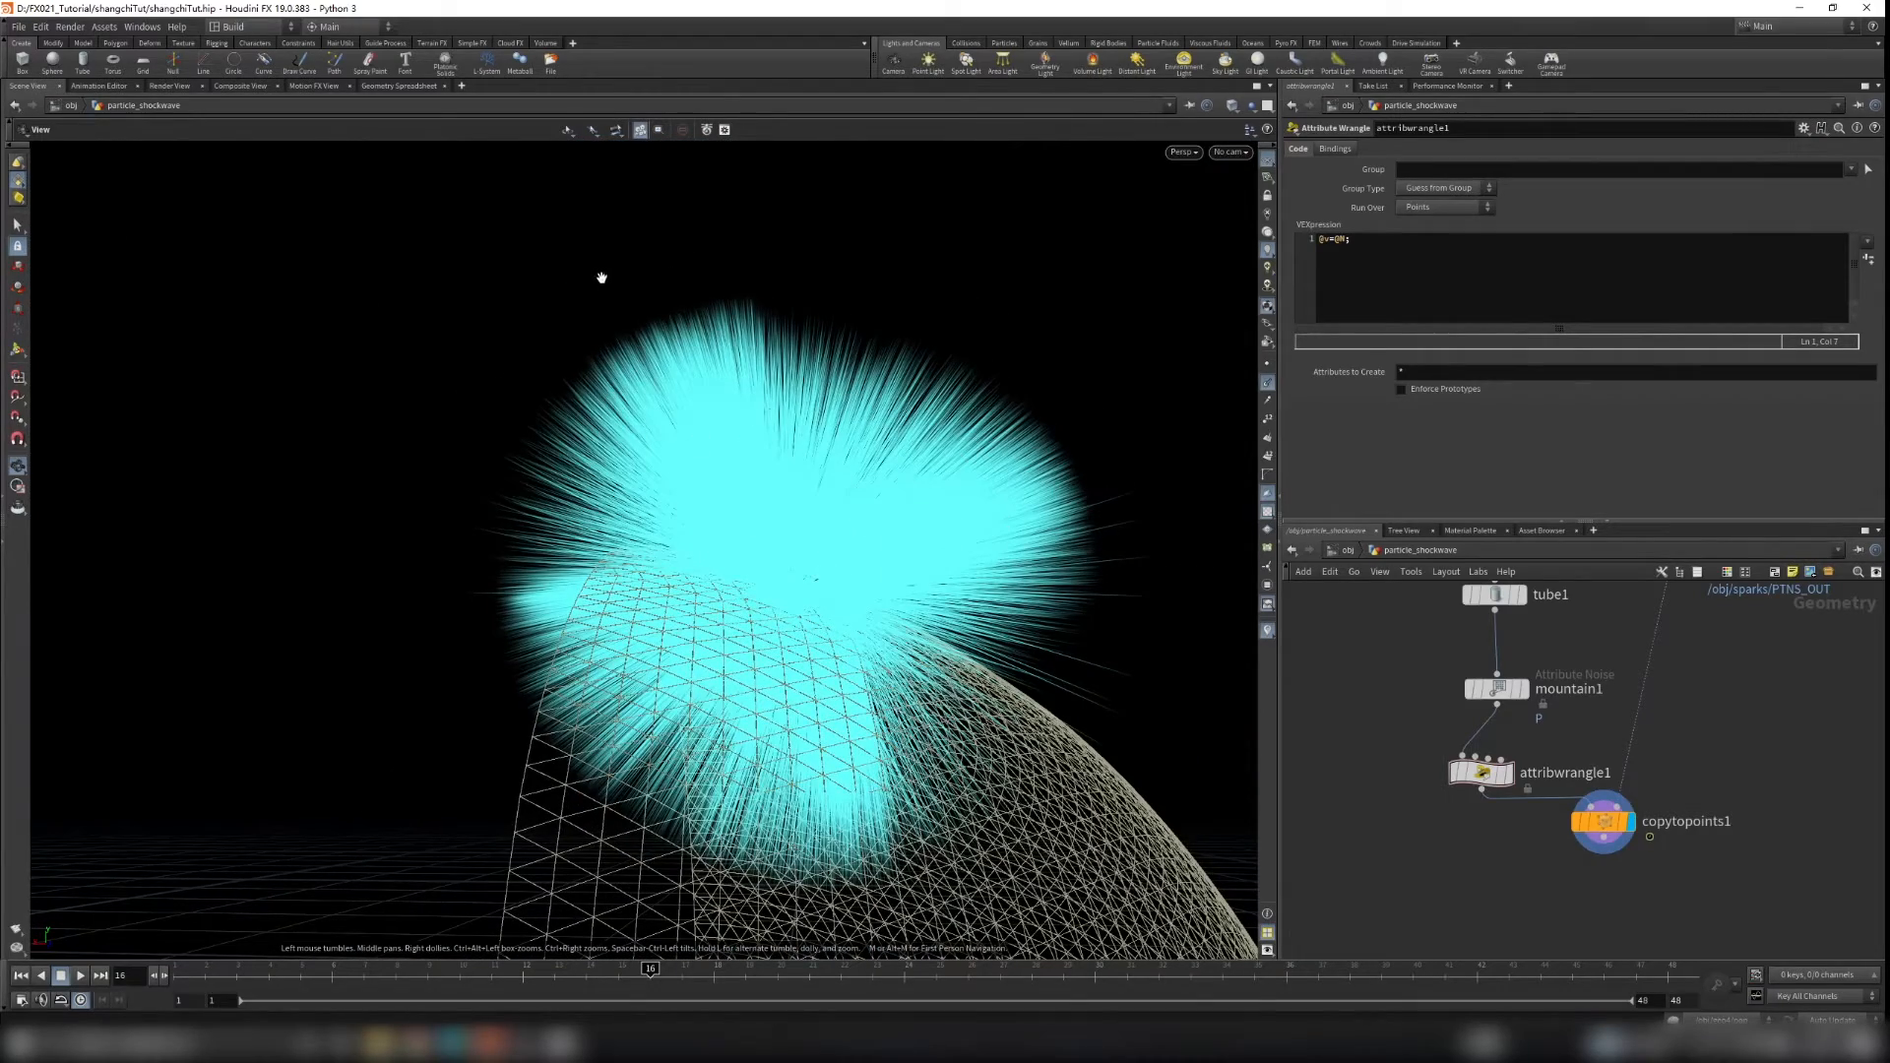
drag(749, 482, 795, 538)
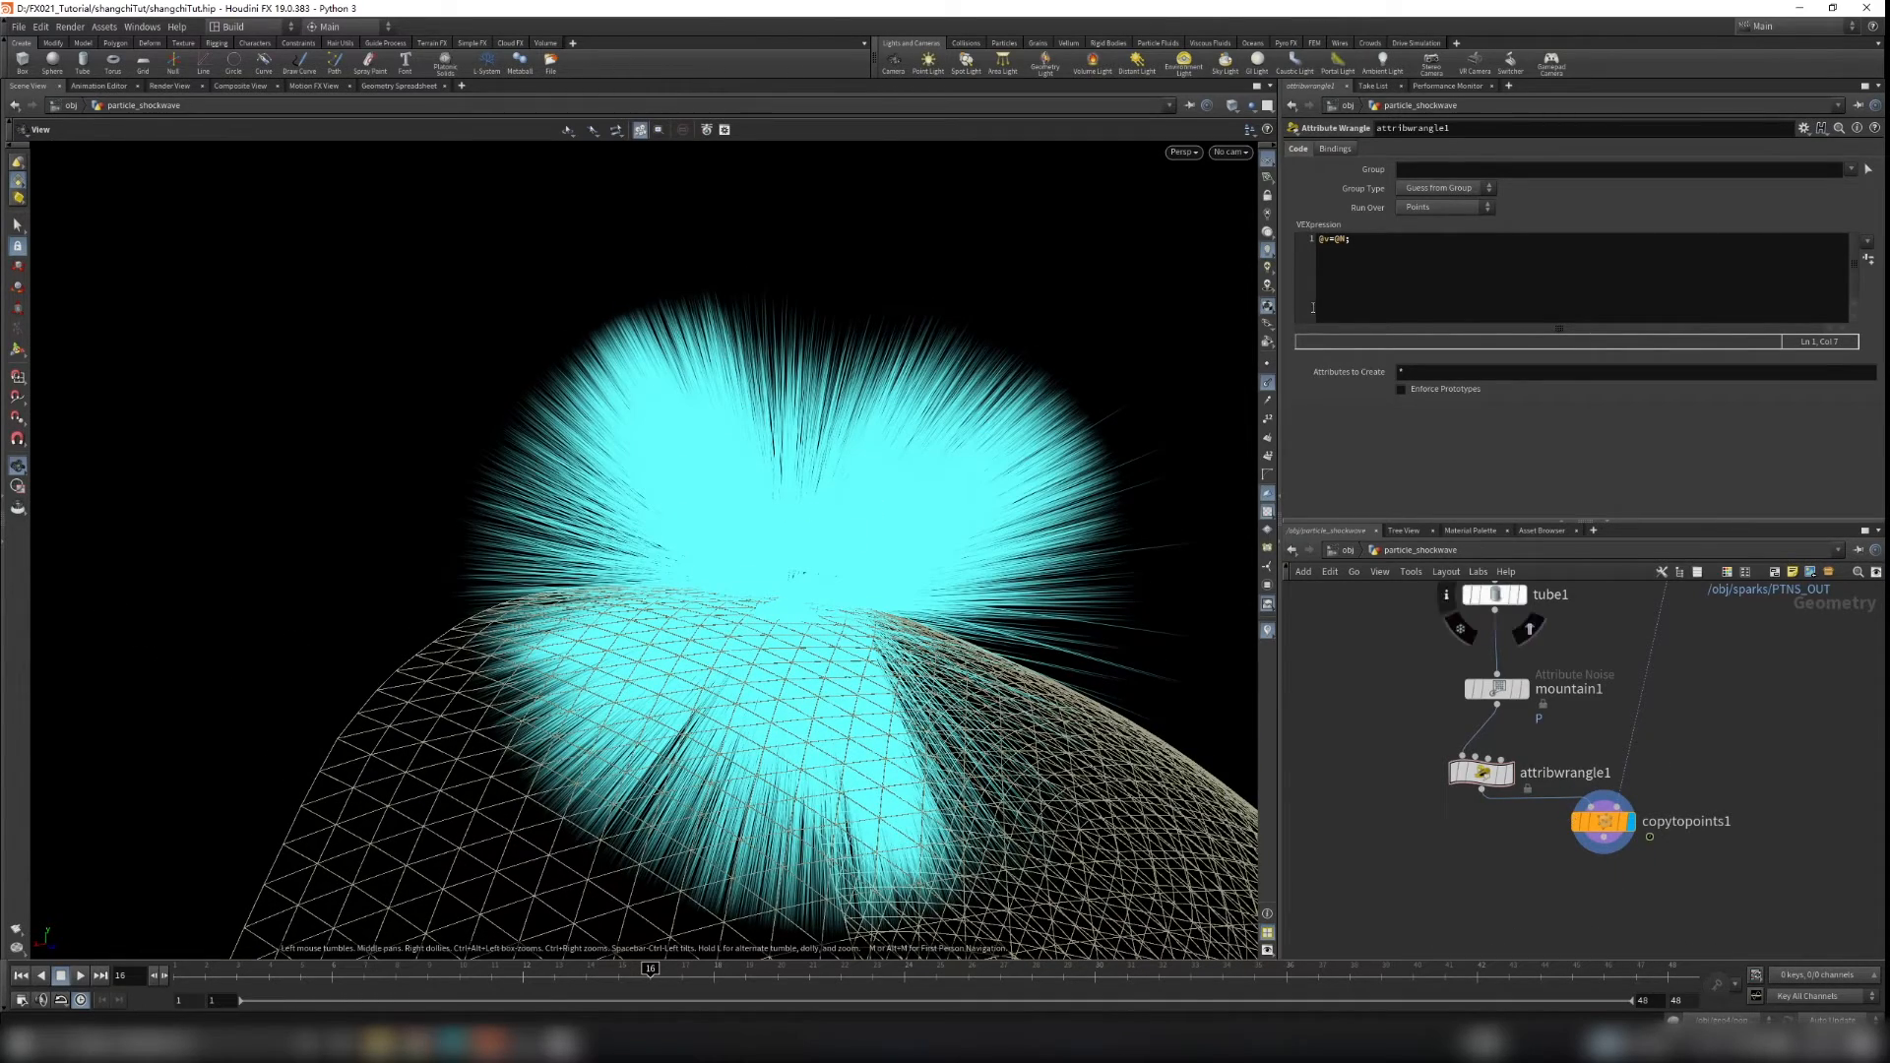
click(1269, 387)
drag(1126, 452, 1178, 462)
Step: Add a POP Network fed by copytopoints1 and make it the displayed node
middle_drag(1651, 875, 1674, 828)
drag(1642, 784, 1655, 808)
key(Tab)
text(pon)
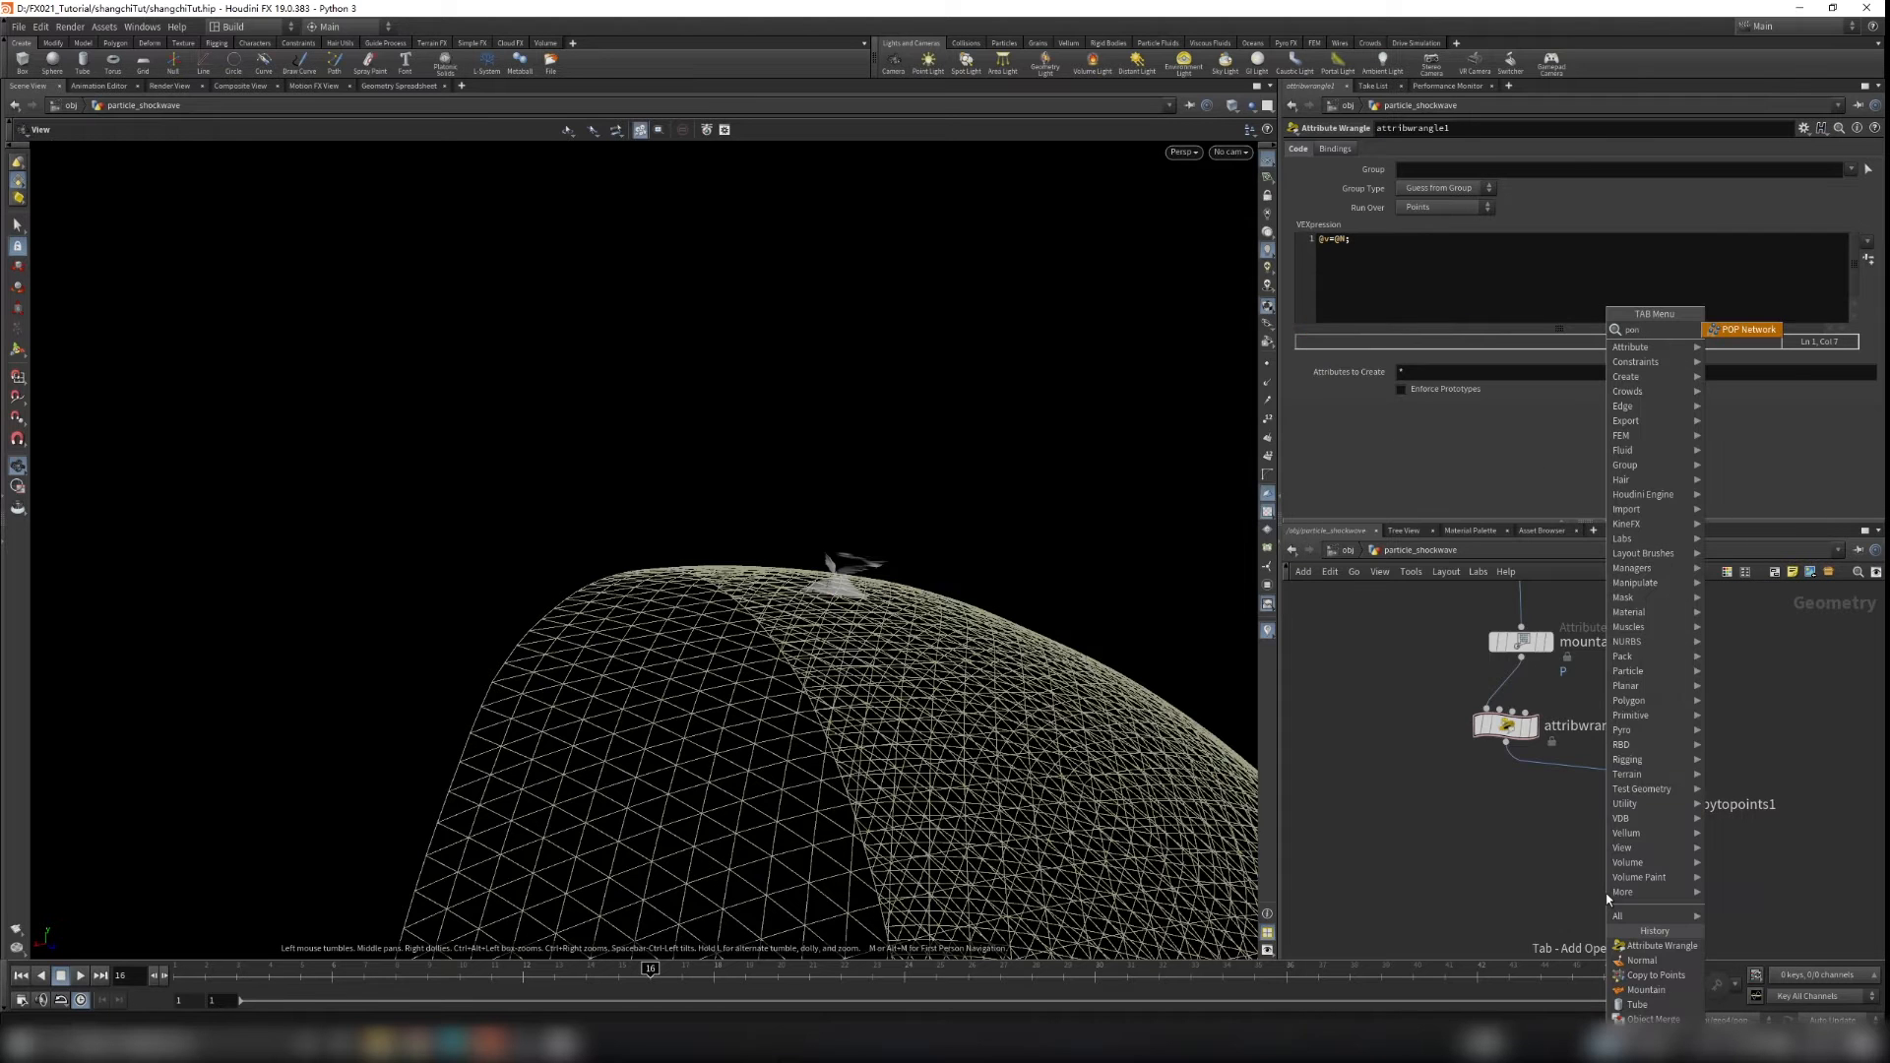
key(Return)
click(1644, 849)
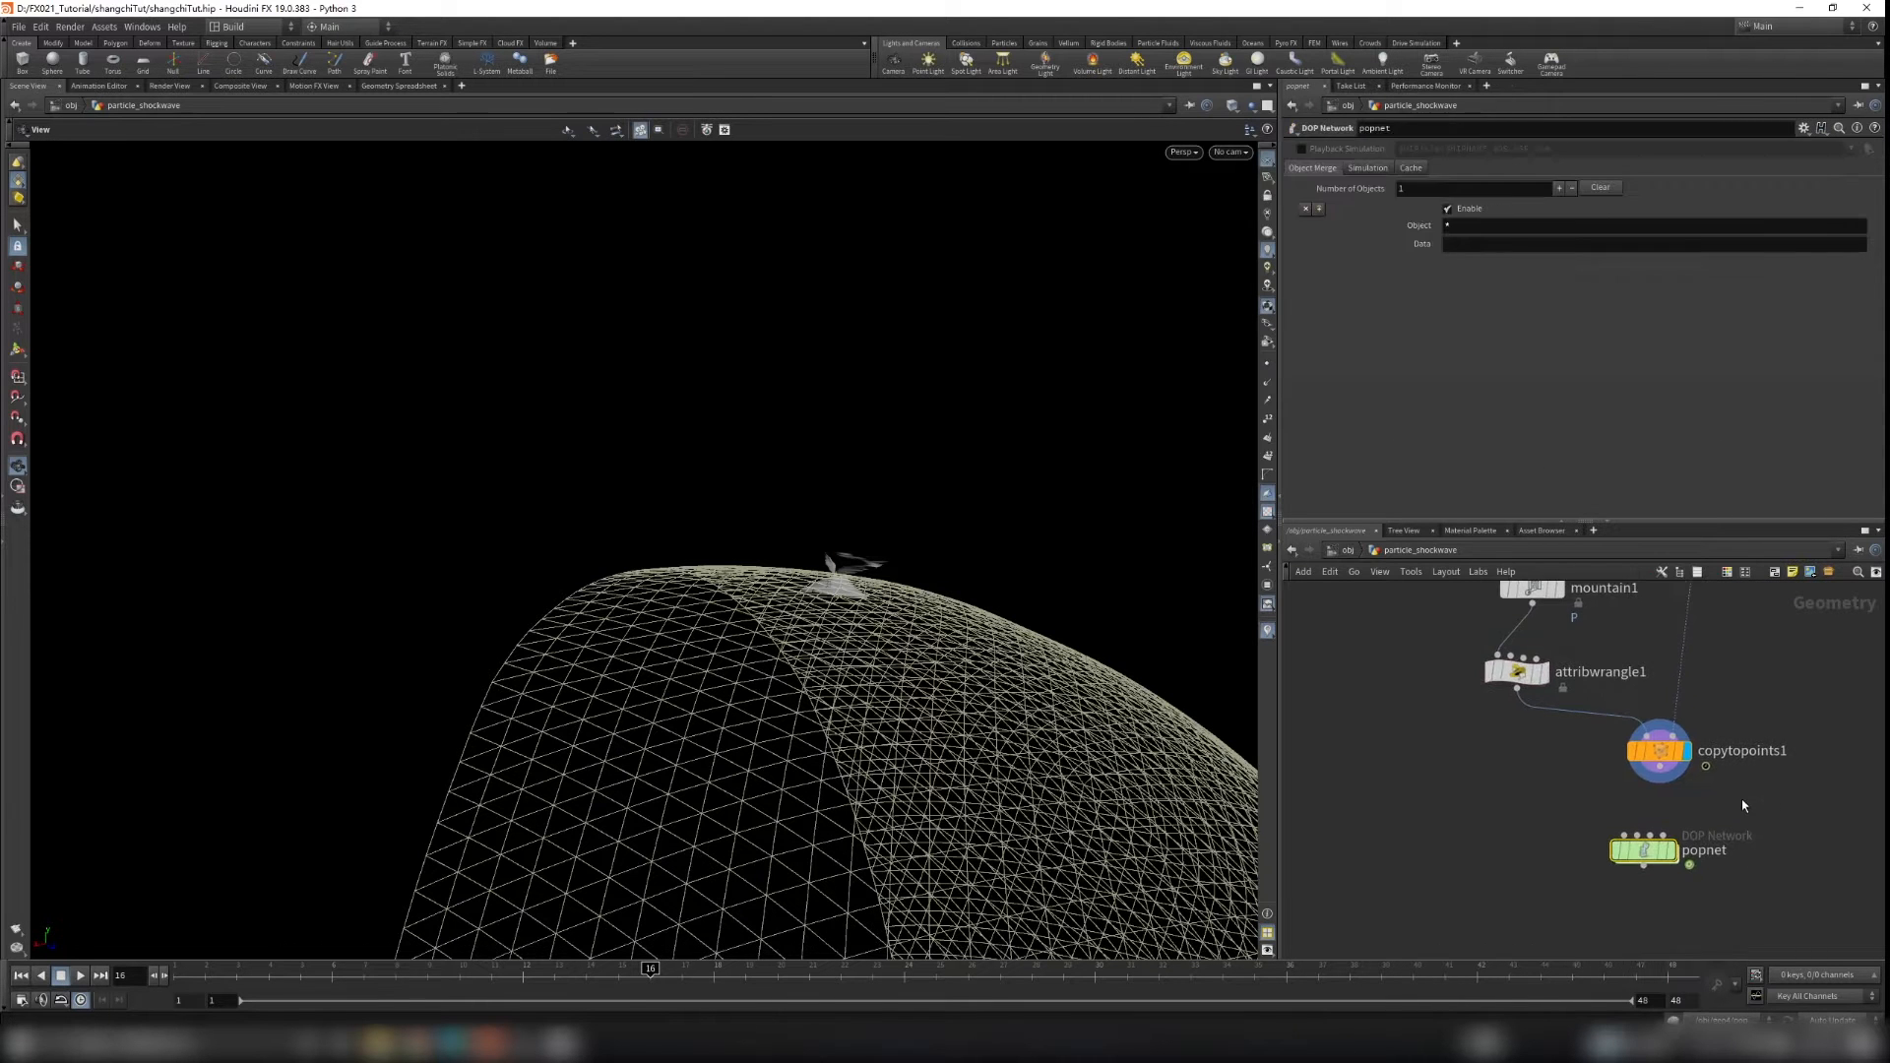
drag(1671, 779, 1675, 855)
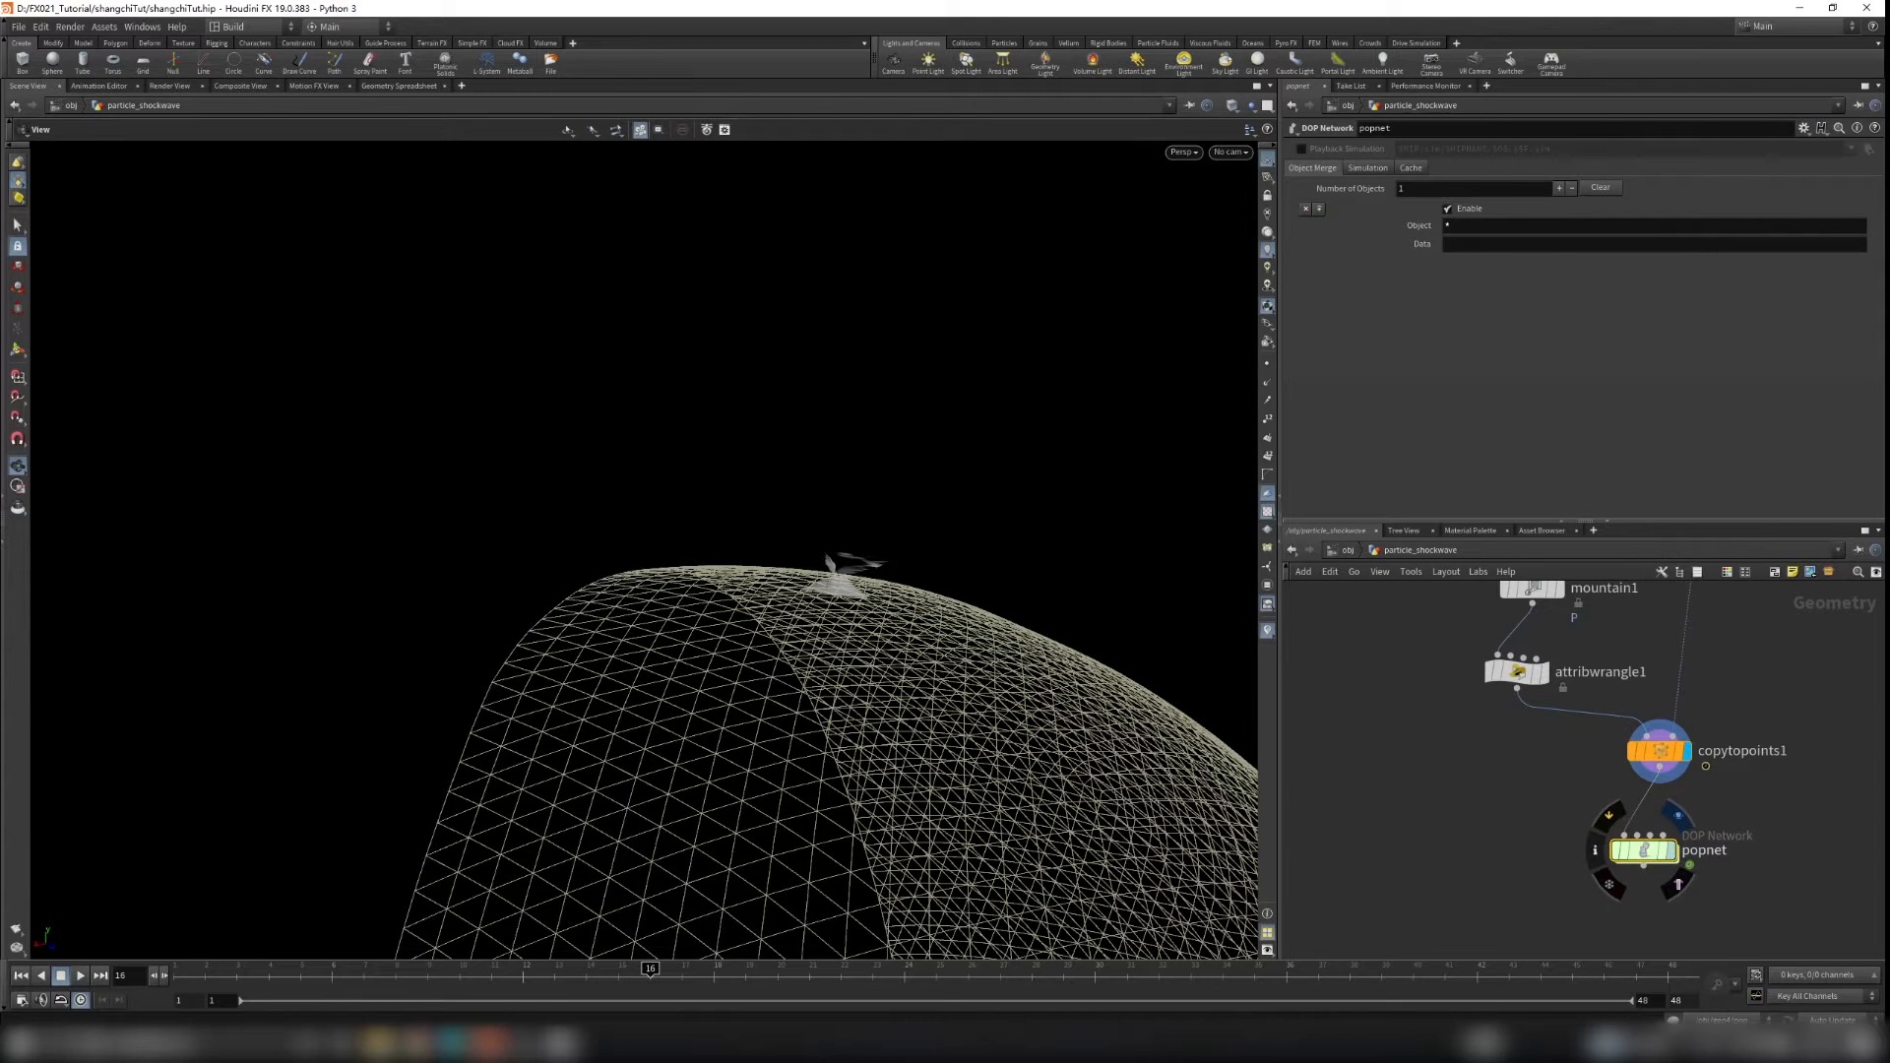
click(1673, 850)
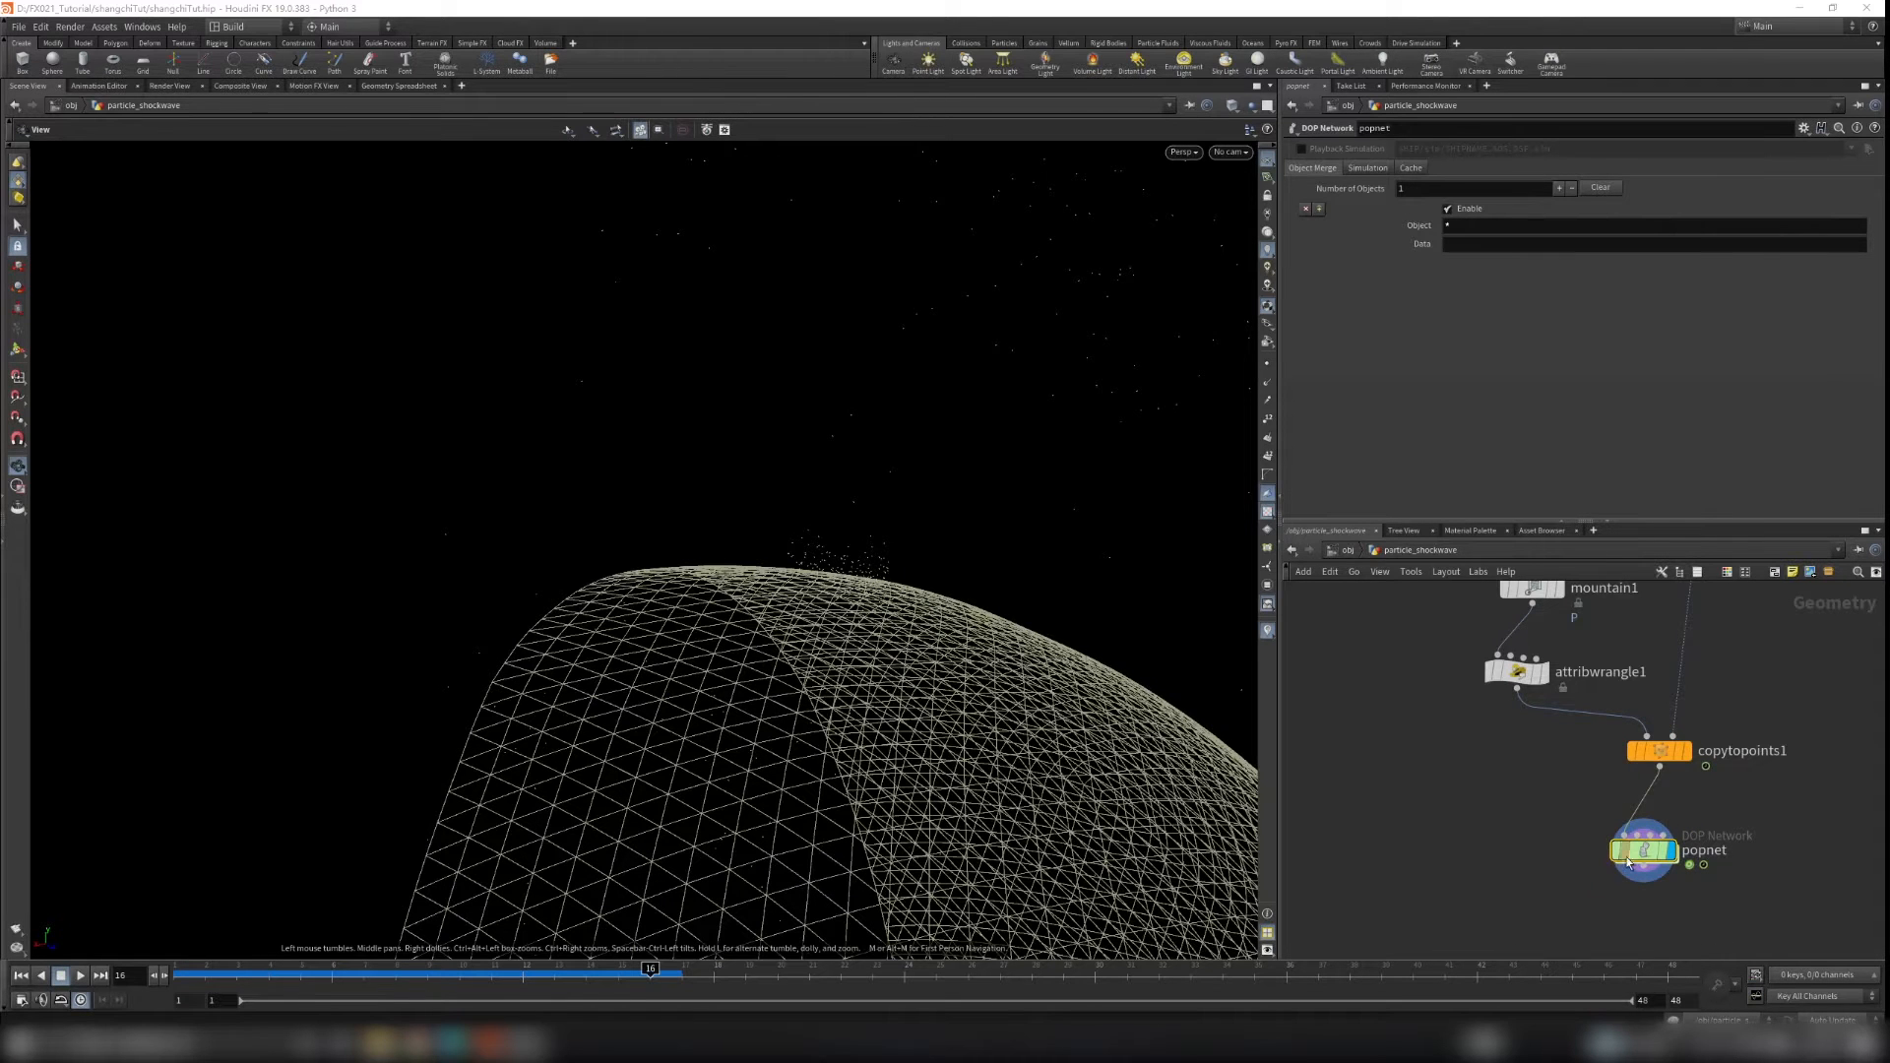
Step: Inside popnet, set source_first_input's Life Expectancy to 0.3 and Life Variance to 0.15
double_click(1627, 863)
drag(1615, 783, 1617, 683)
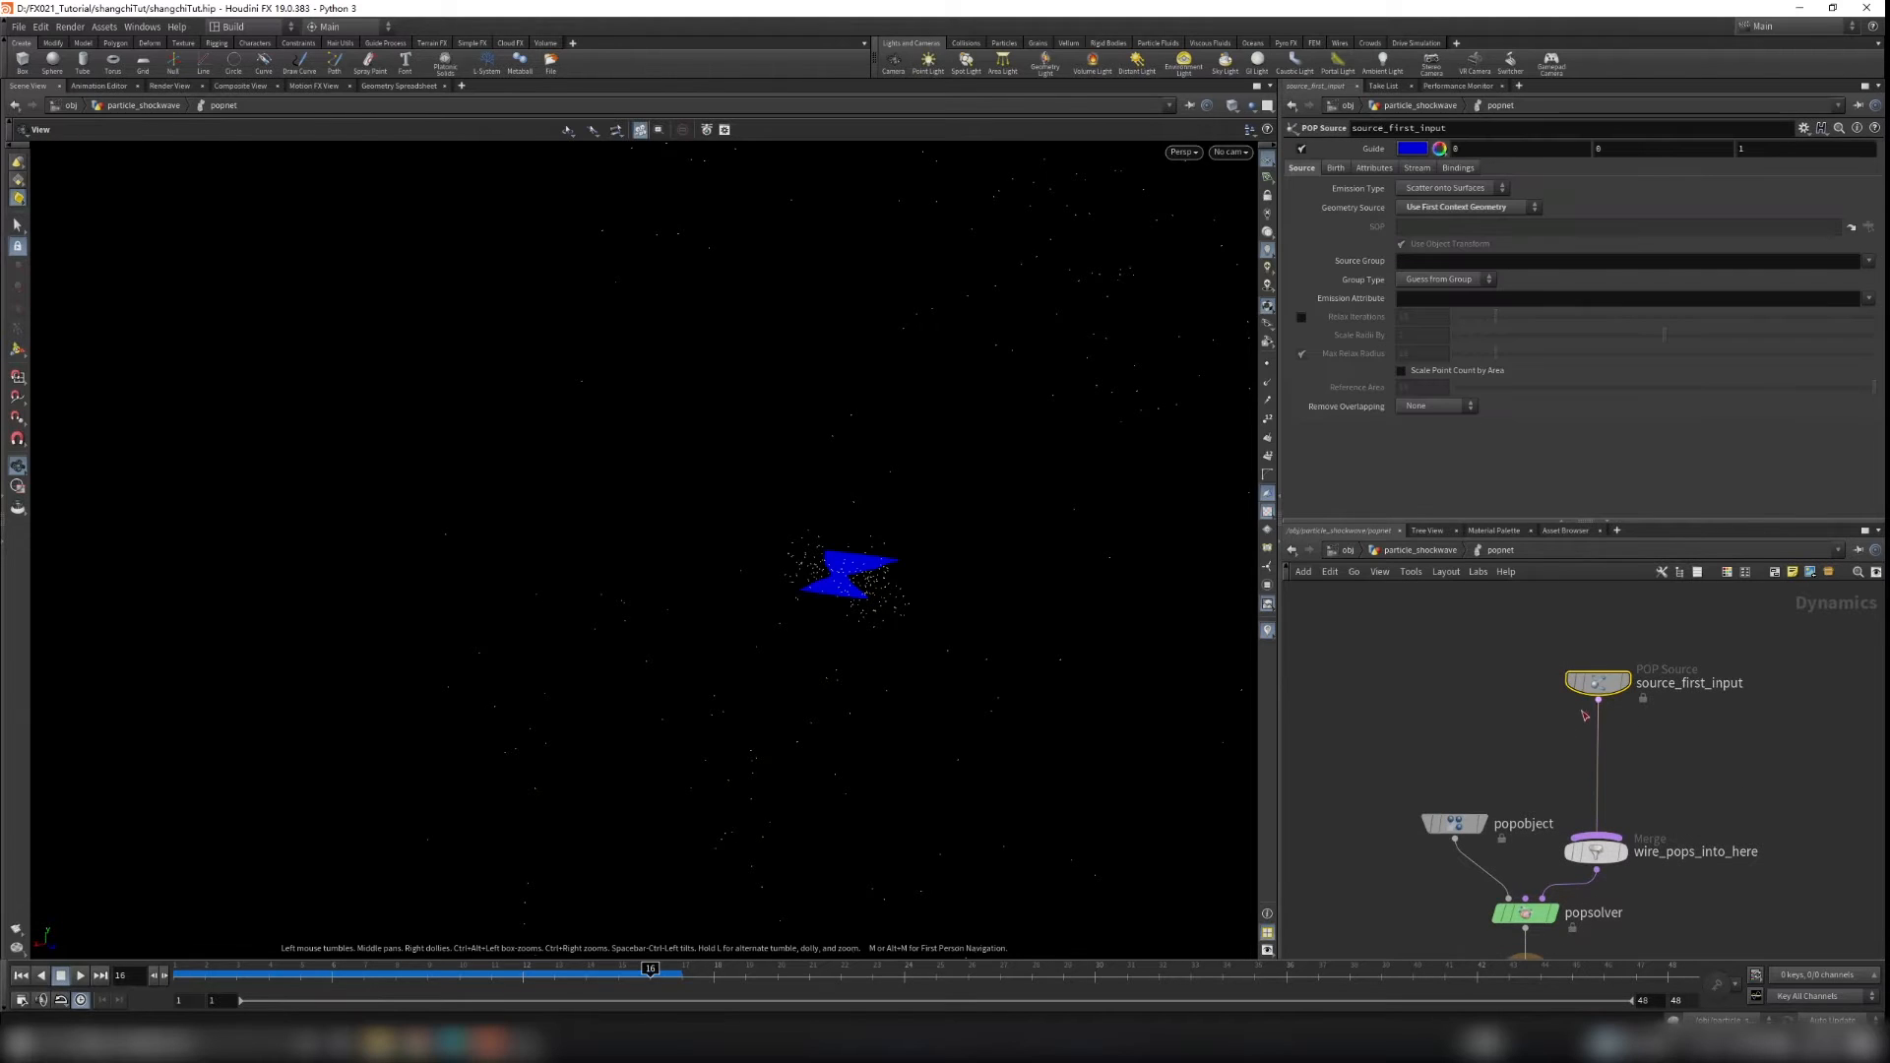
click(1335, 167)
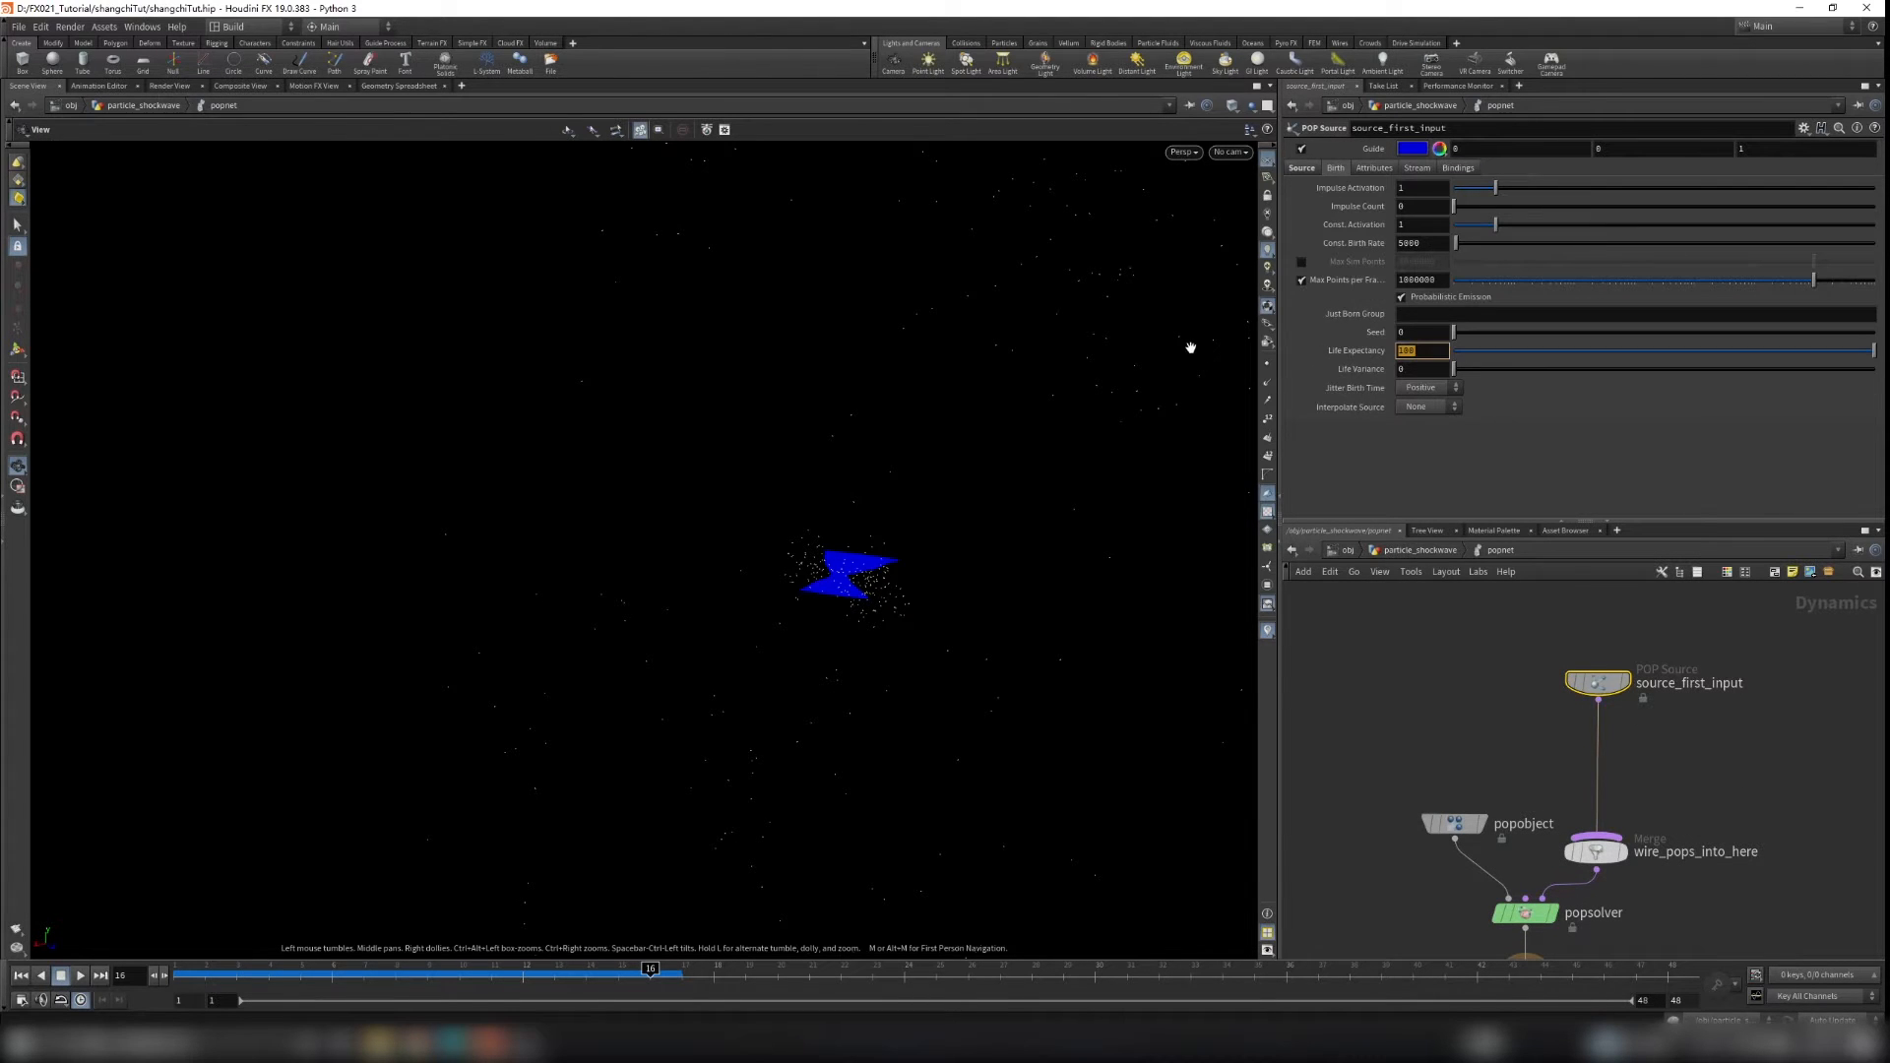
key(Tab)
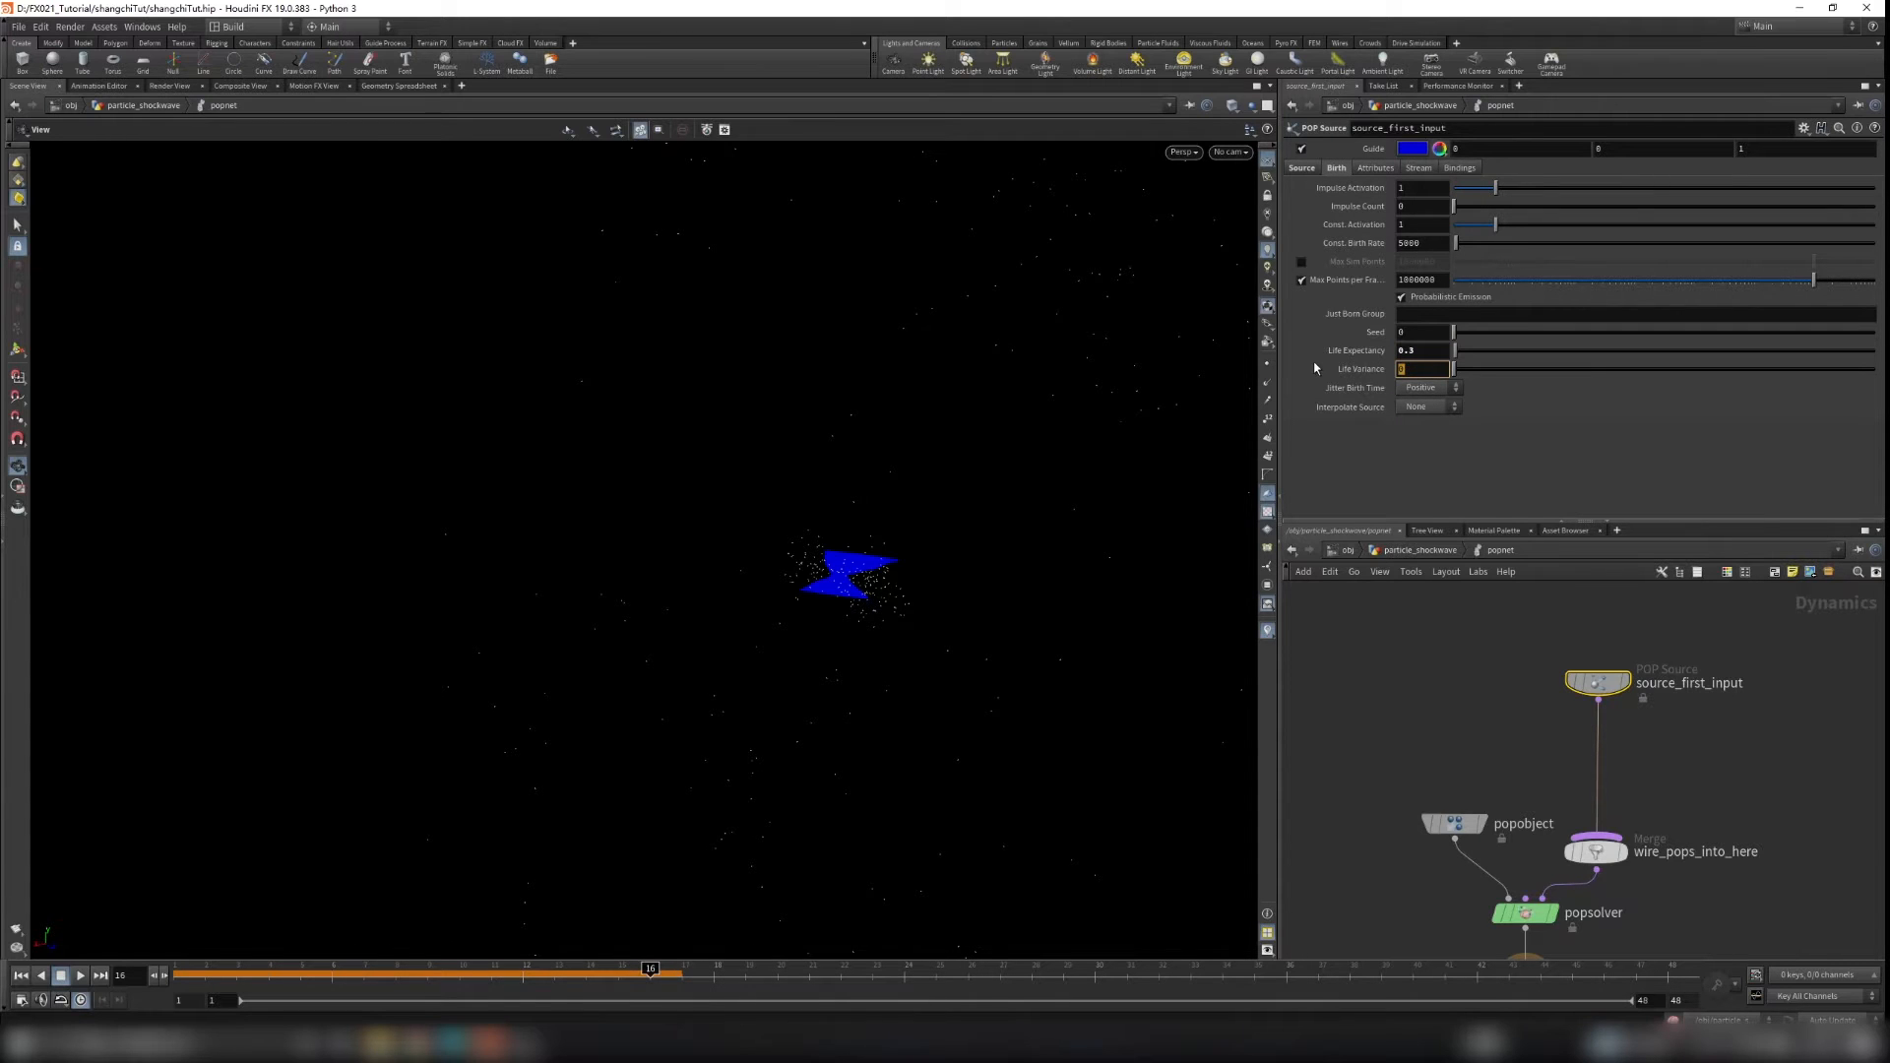
key(Return)
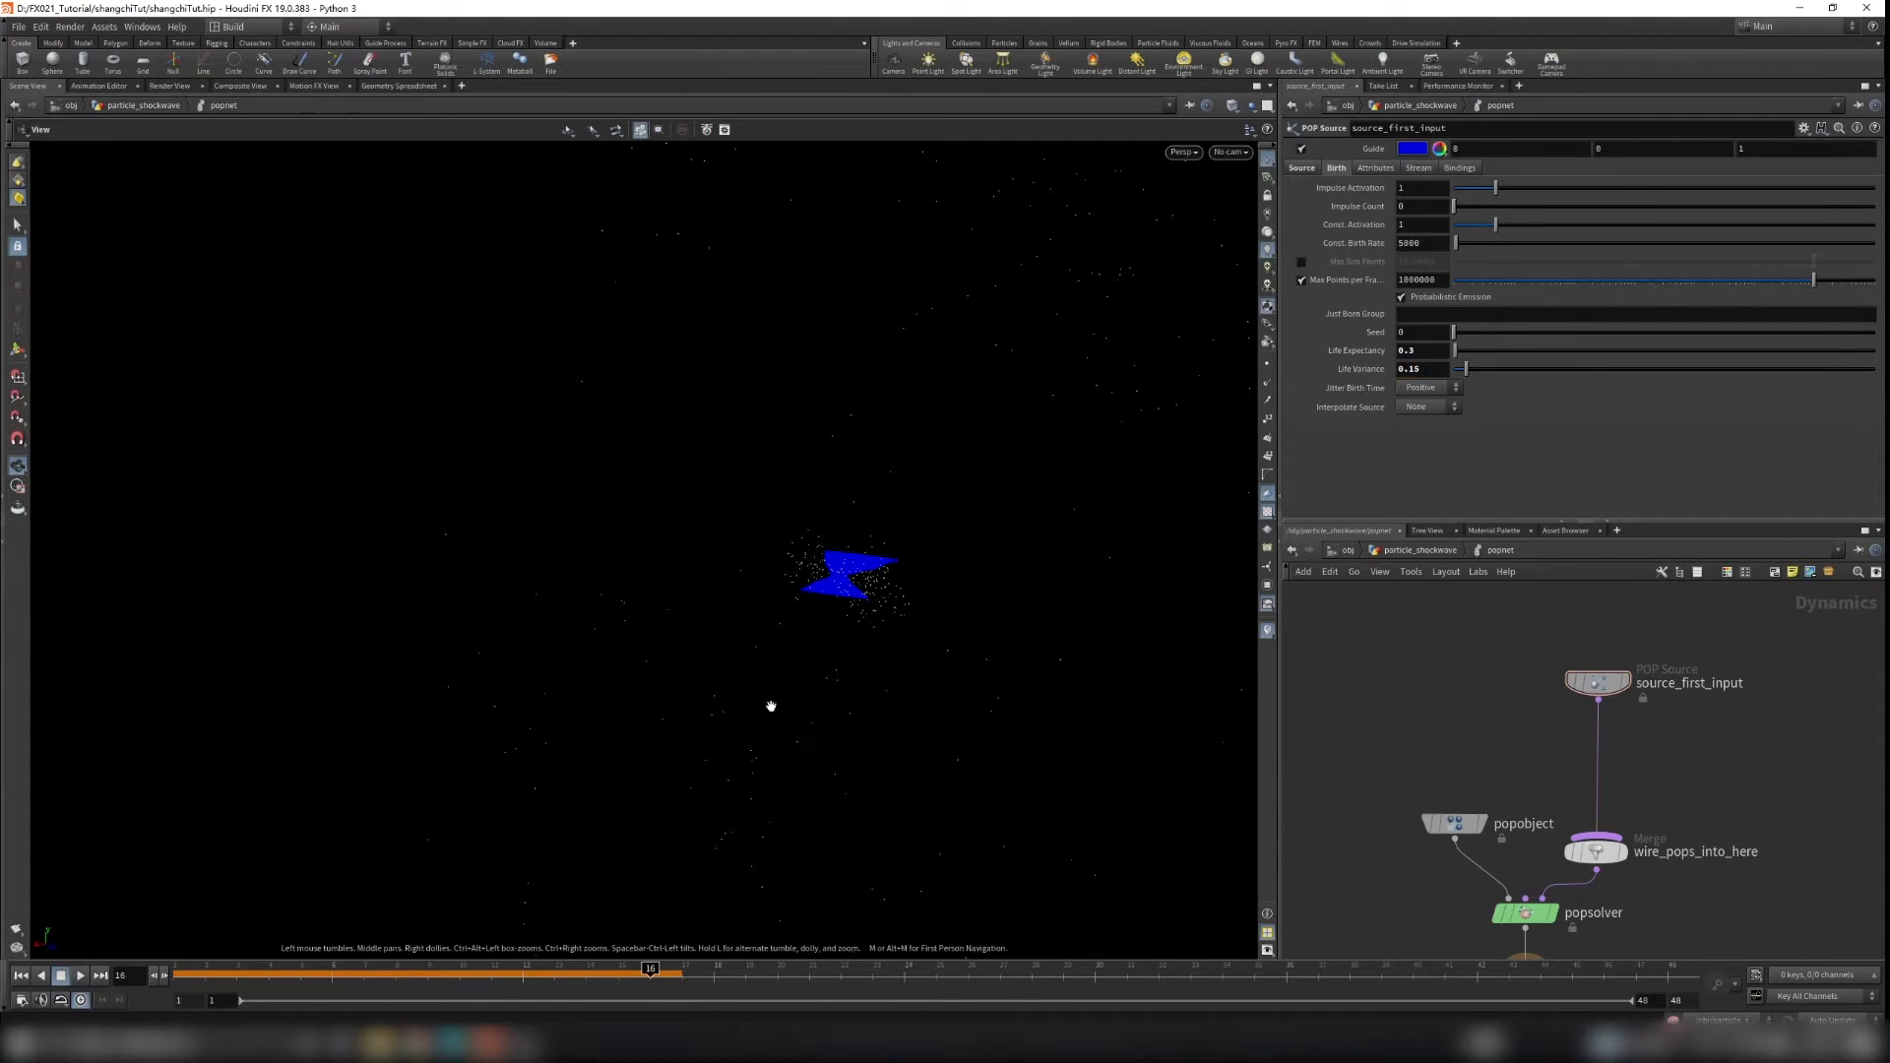
Step: Play the particle simulation from the first frame and orbit the view to review it
click(20, 975)
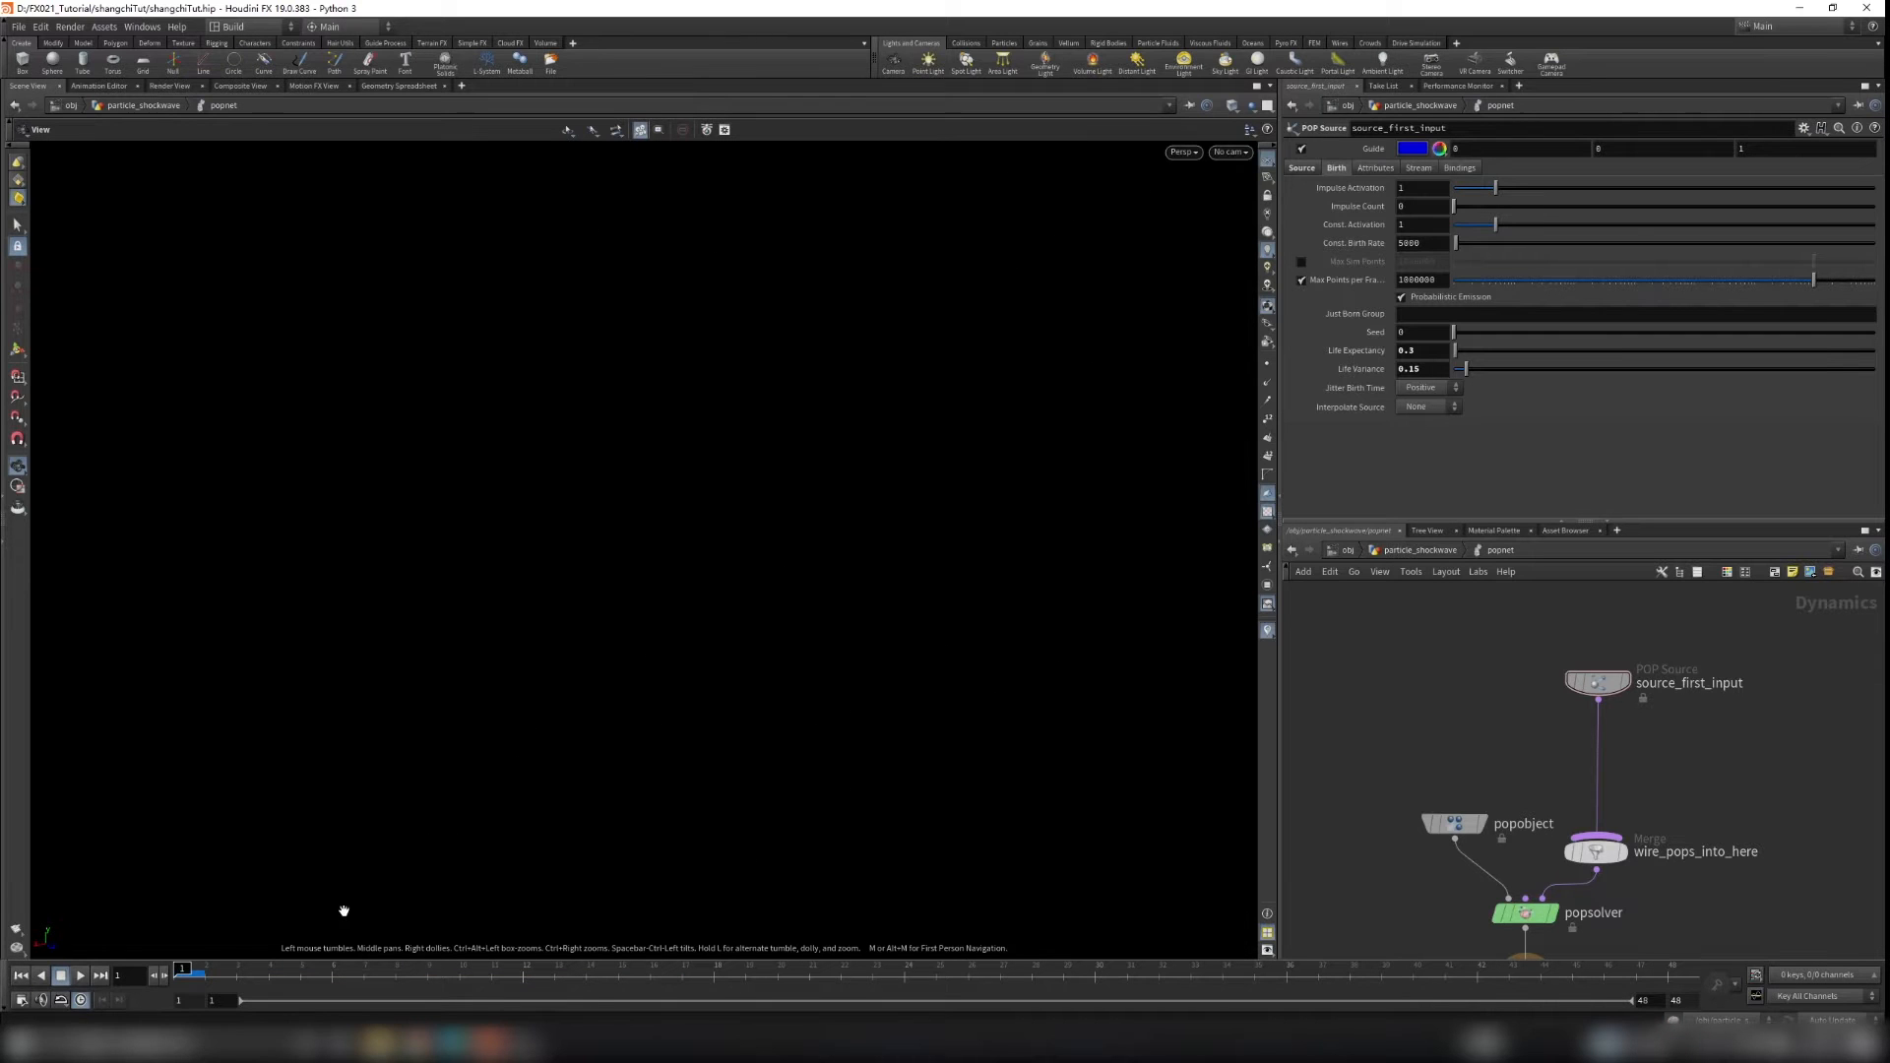
click(79, 976)
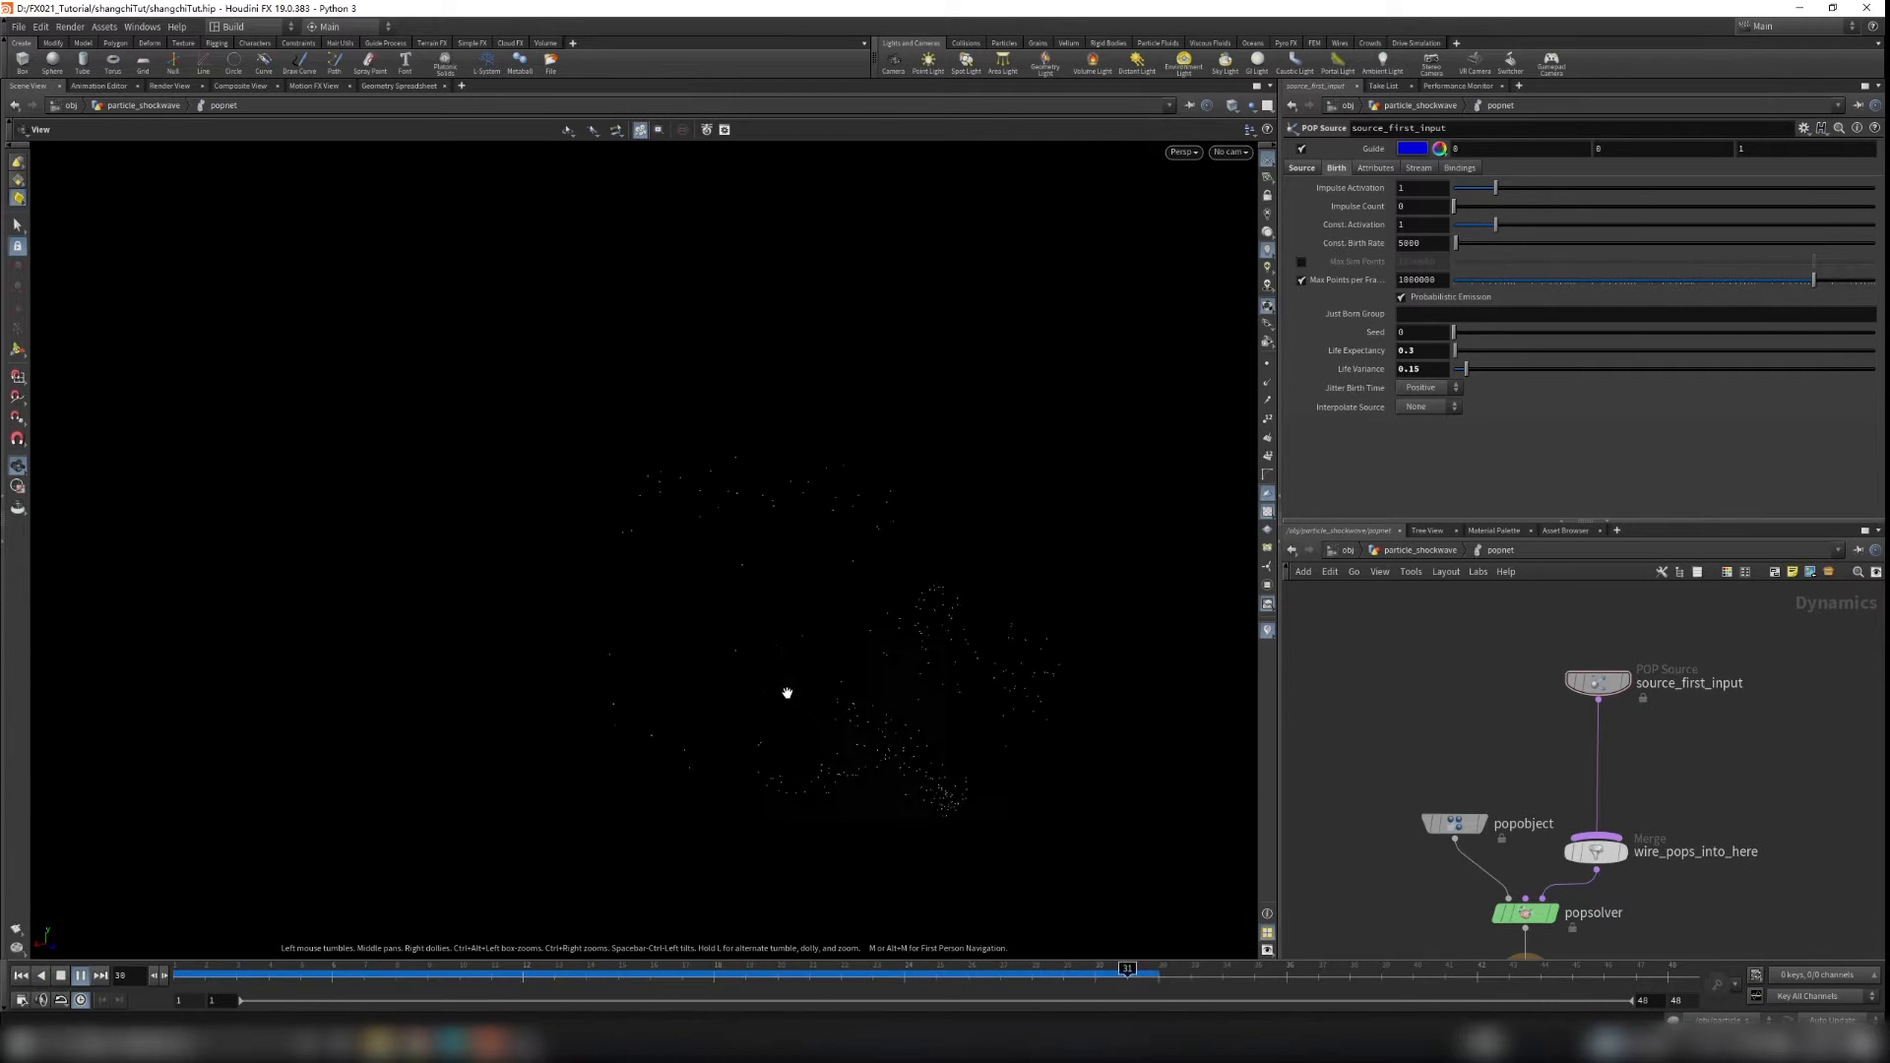
drag(819, 692, 993, 675)
key(Up)
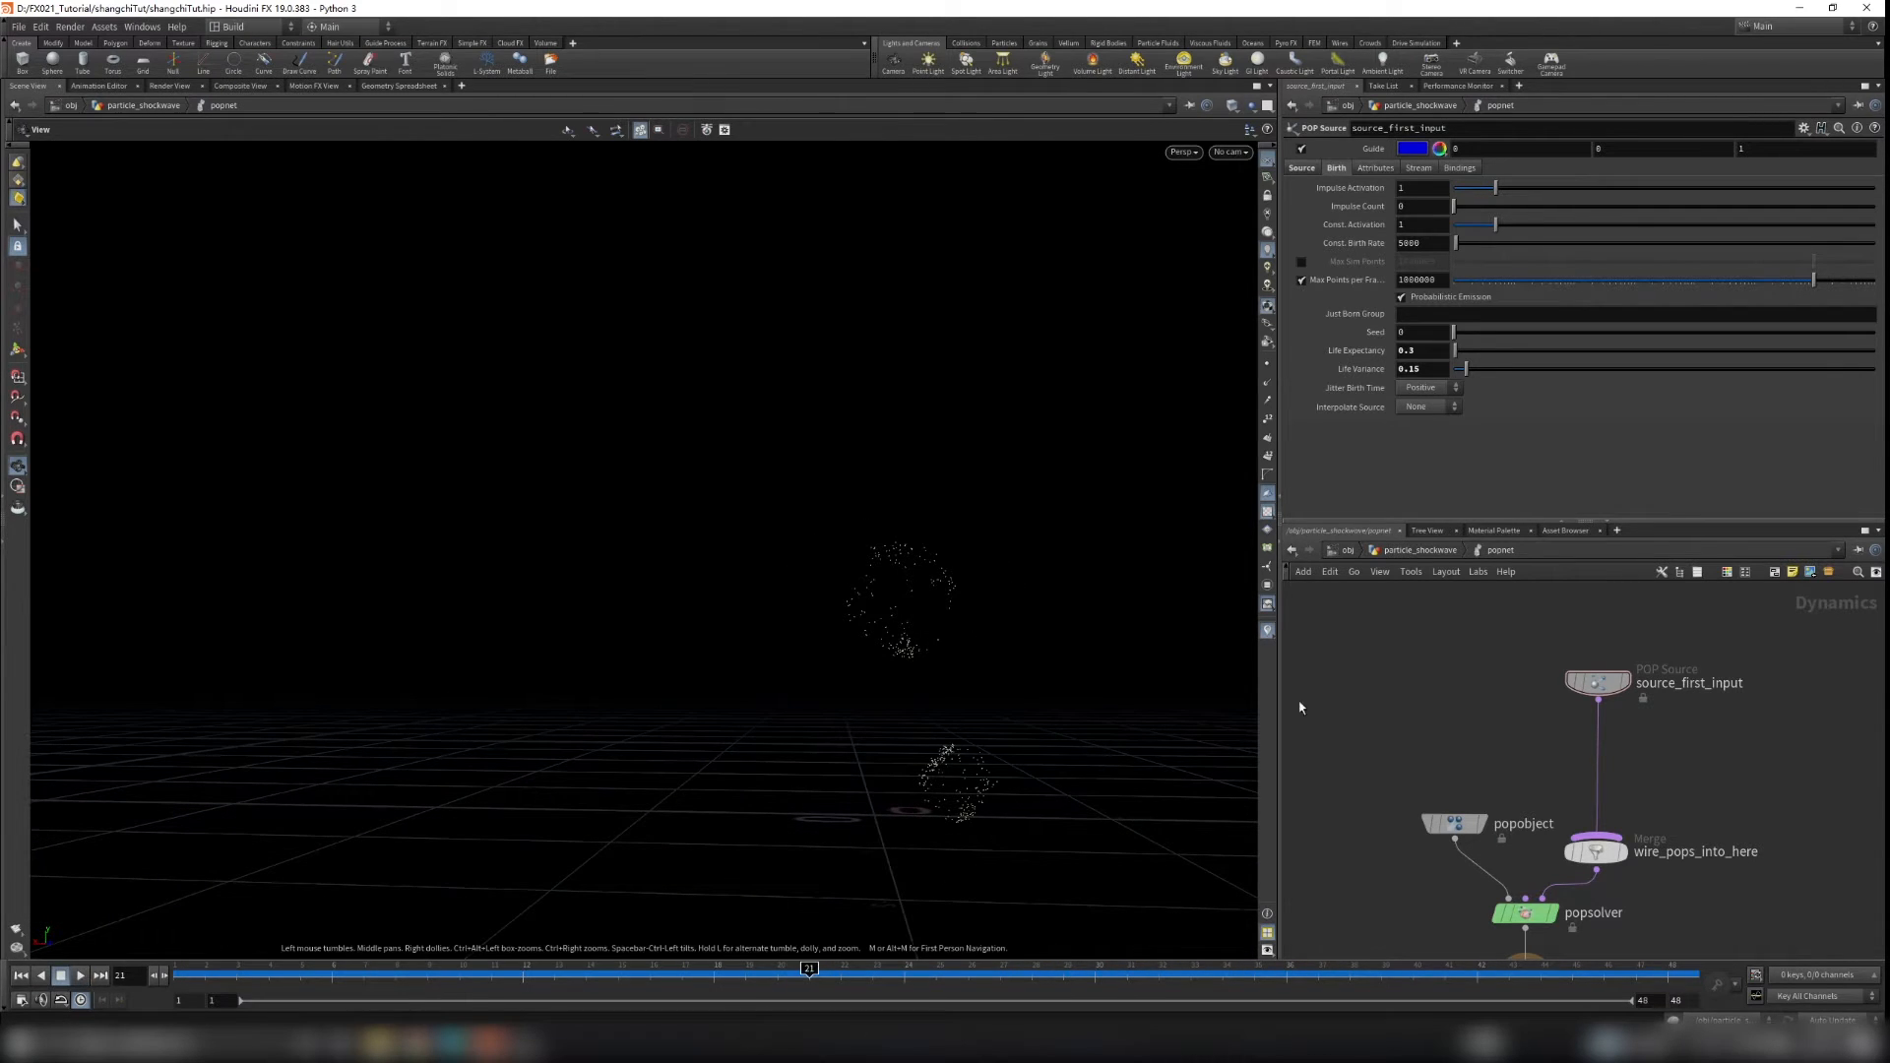
Step: Return to particle_shockwave and scrub the timeline, orbiting and zooming to inspect the particles on the shield
click(1393, 551)
drag(985, 690, 778, 788)
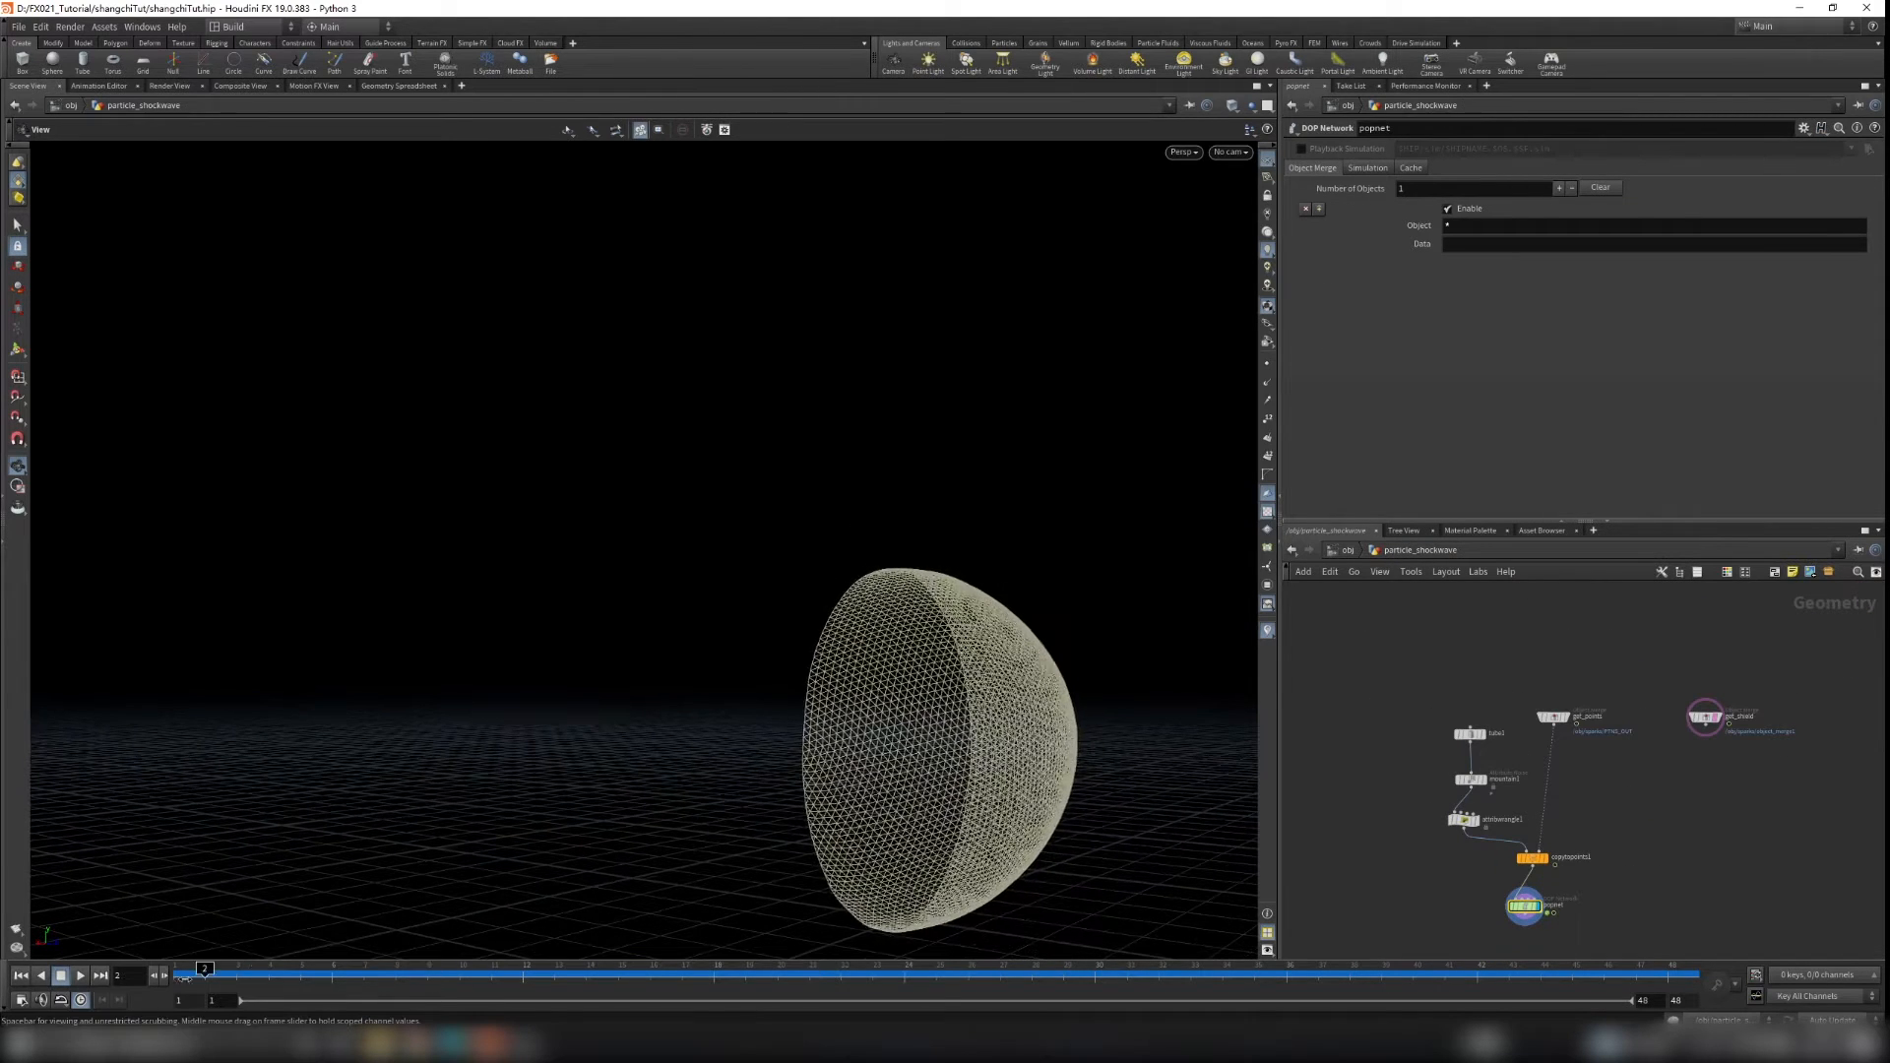
drag(832, 965, 810, 967)
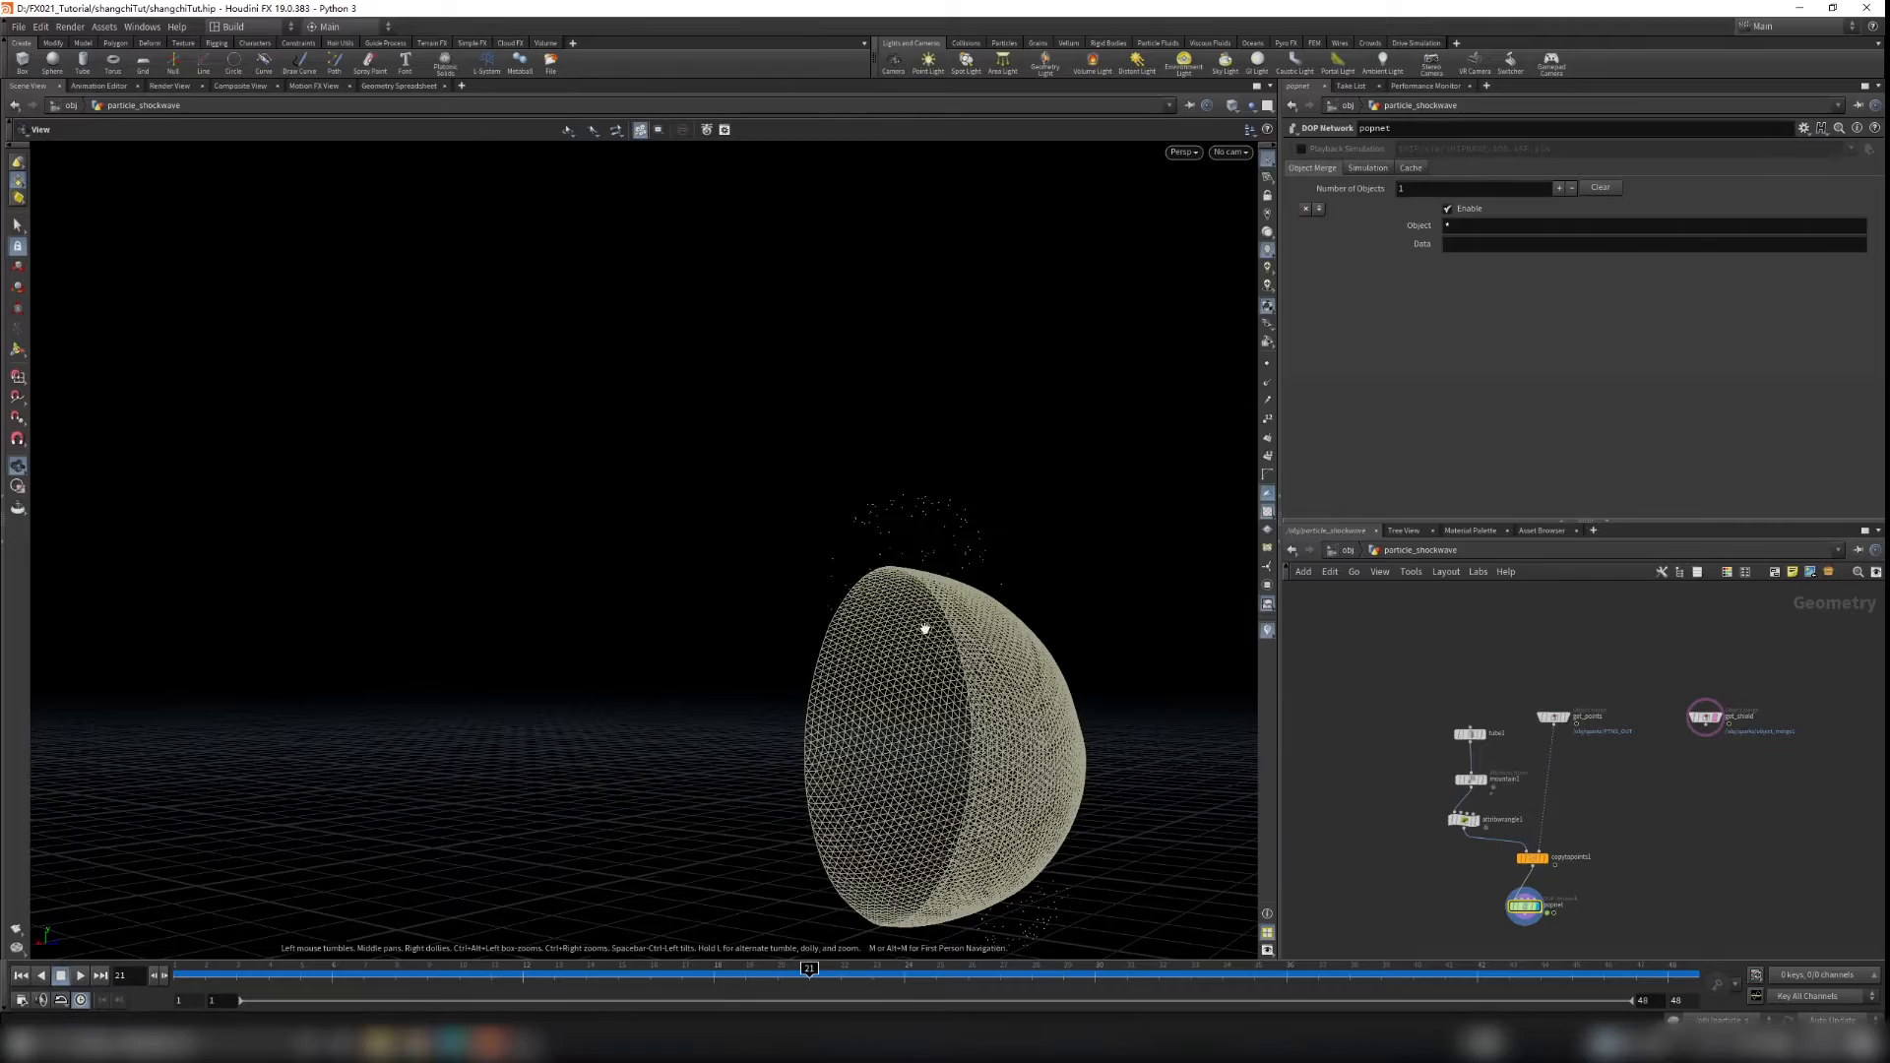
right_drag(925, 629, 933, 595)
drag(933, 595, 945, 600)
right_drag(945, 599, 1114, 594)
drag(1115, 594, 1083, 618)
mouse_move(977, 647)
mouse_down()
mouse_move(966, 688)
mouse_move(886, 751)
mouse_move(962, 624)
mouse_move(1110, 621)
mouse_move(1160, 683)
mouse_move(966, 624)
mouse_up()
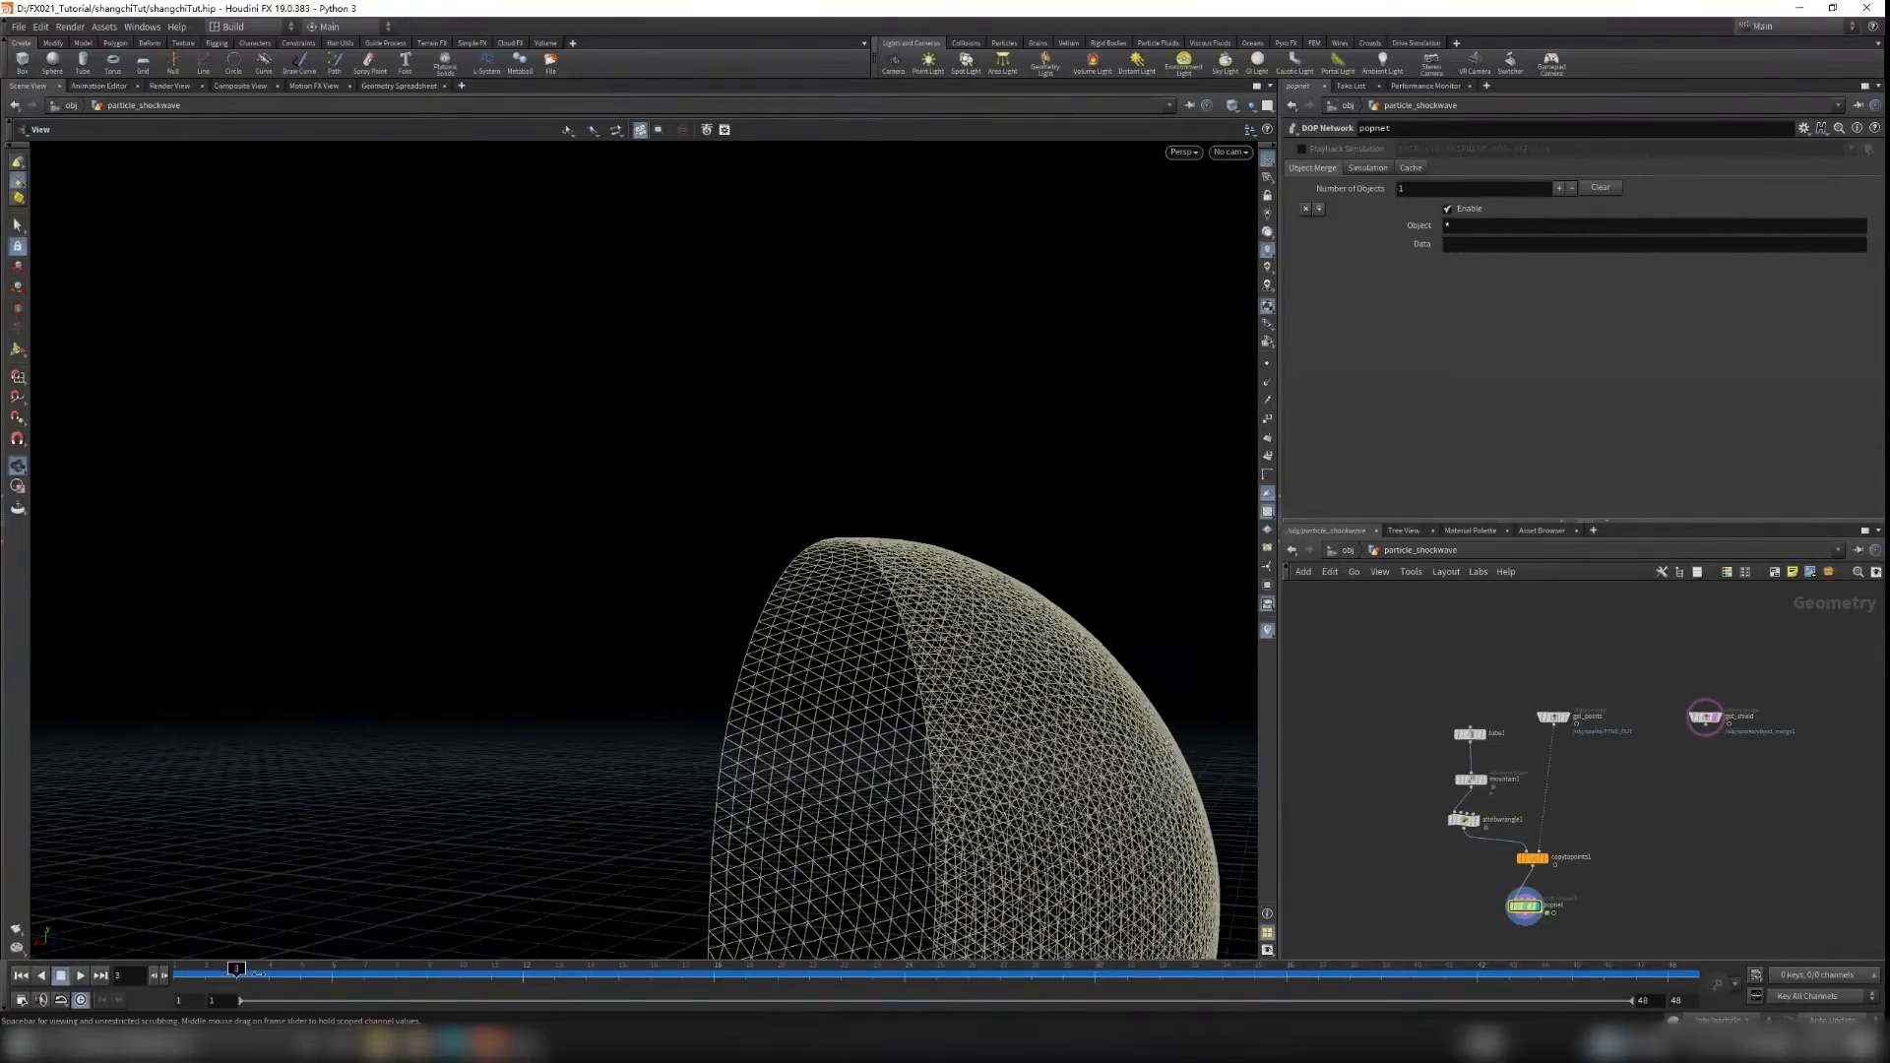
drag(1118, 551, 874, 561)
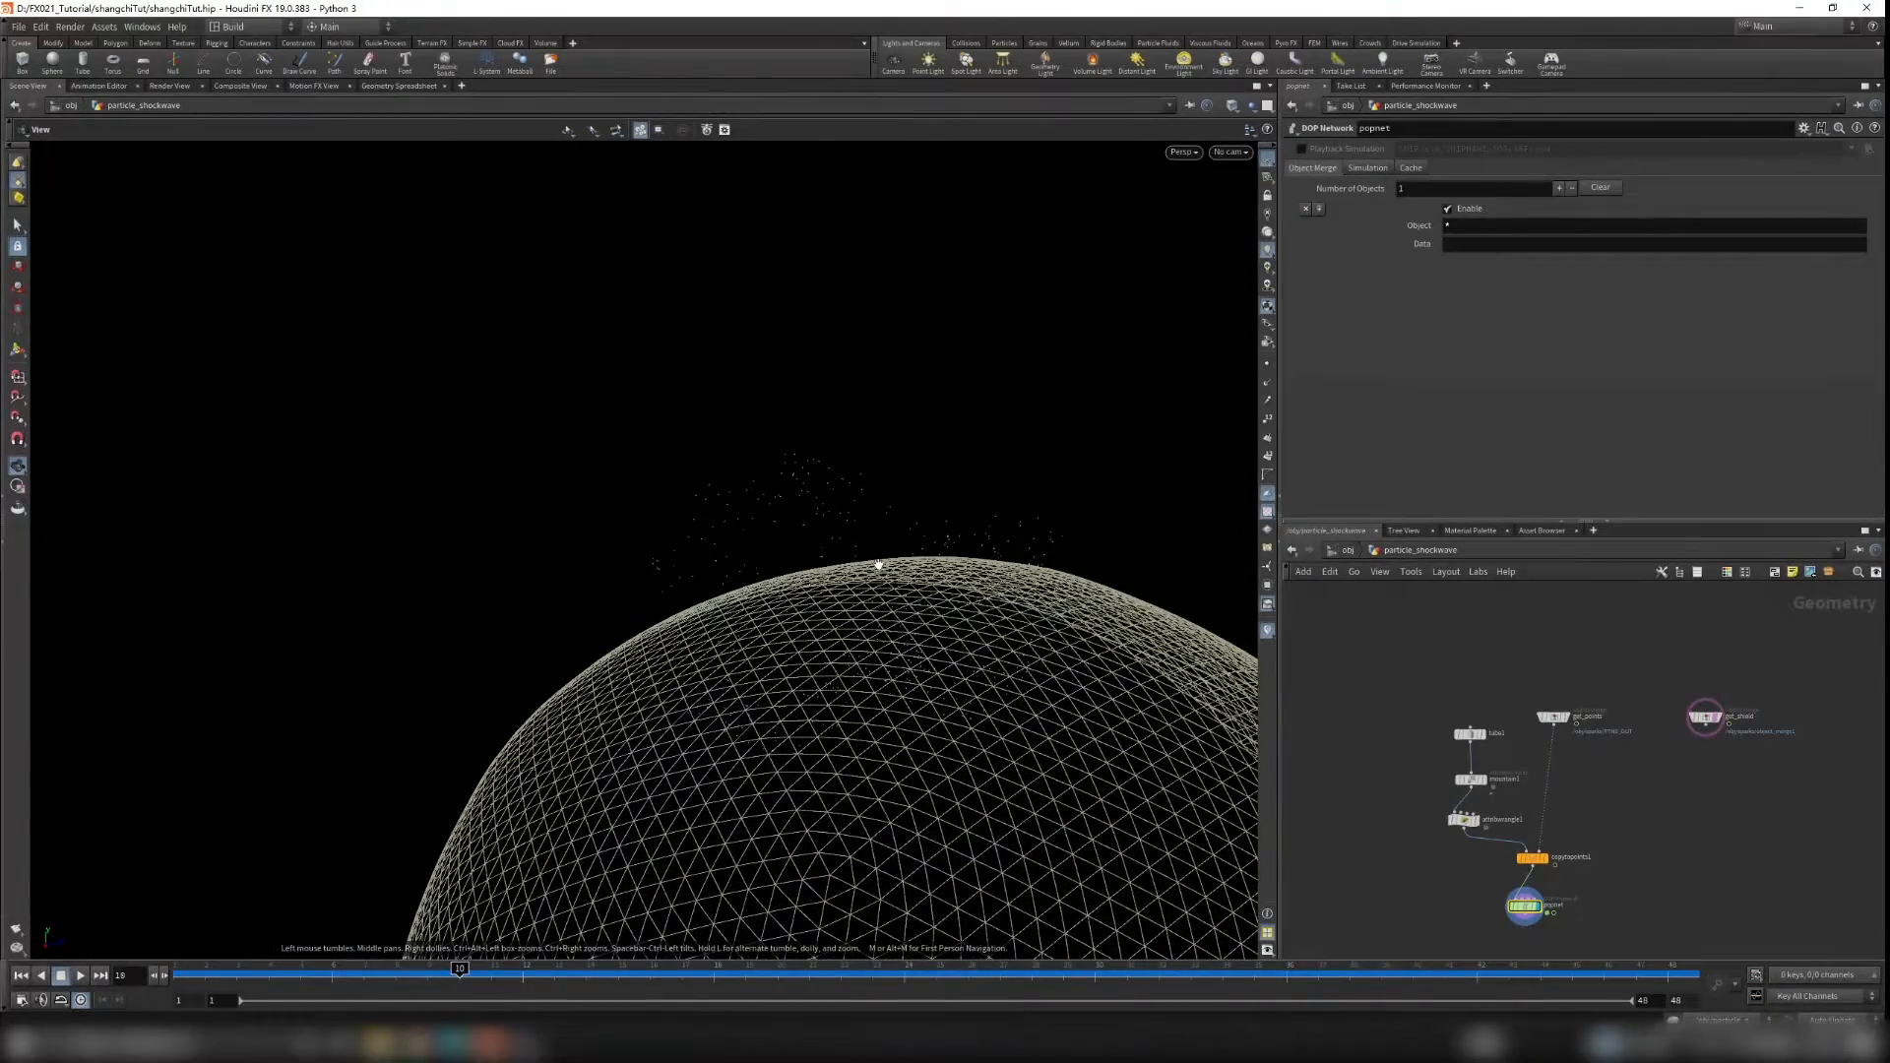
drag(459, 973, 394, 972)
click(1267, 367)
drag(995, 553, 891, 583)
mouse_move(397, 977)
mouse_down()
mouse_move(360, 978)
mouse_move(404, 975)
mouse_up()
scroll(858, 596, up, 3)
drag(866, 598, 985, 611)
scroll(1002, 612, up, 3)
drag(818, 601, 855, 611)
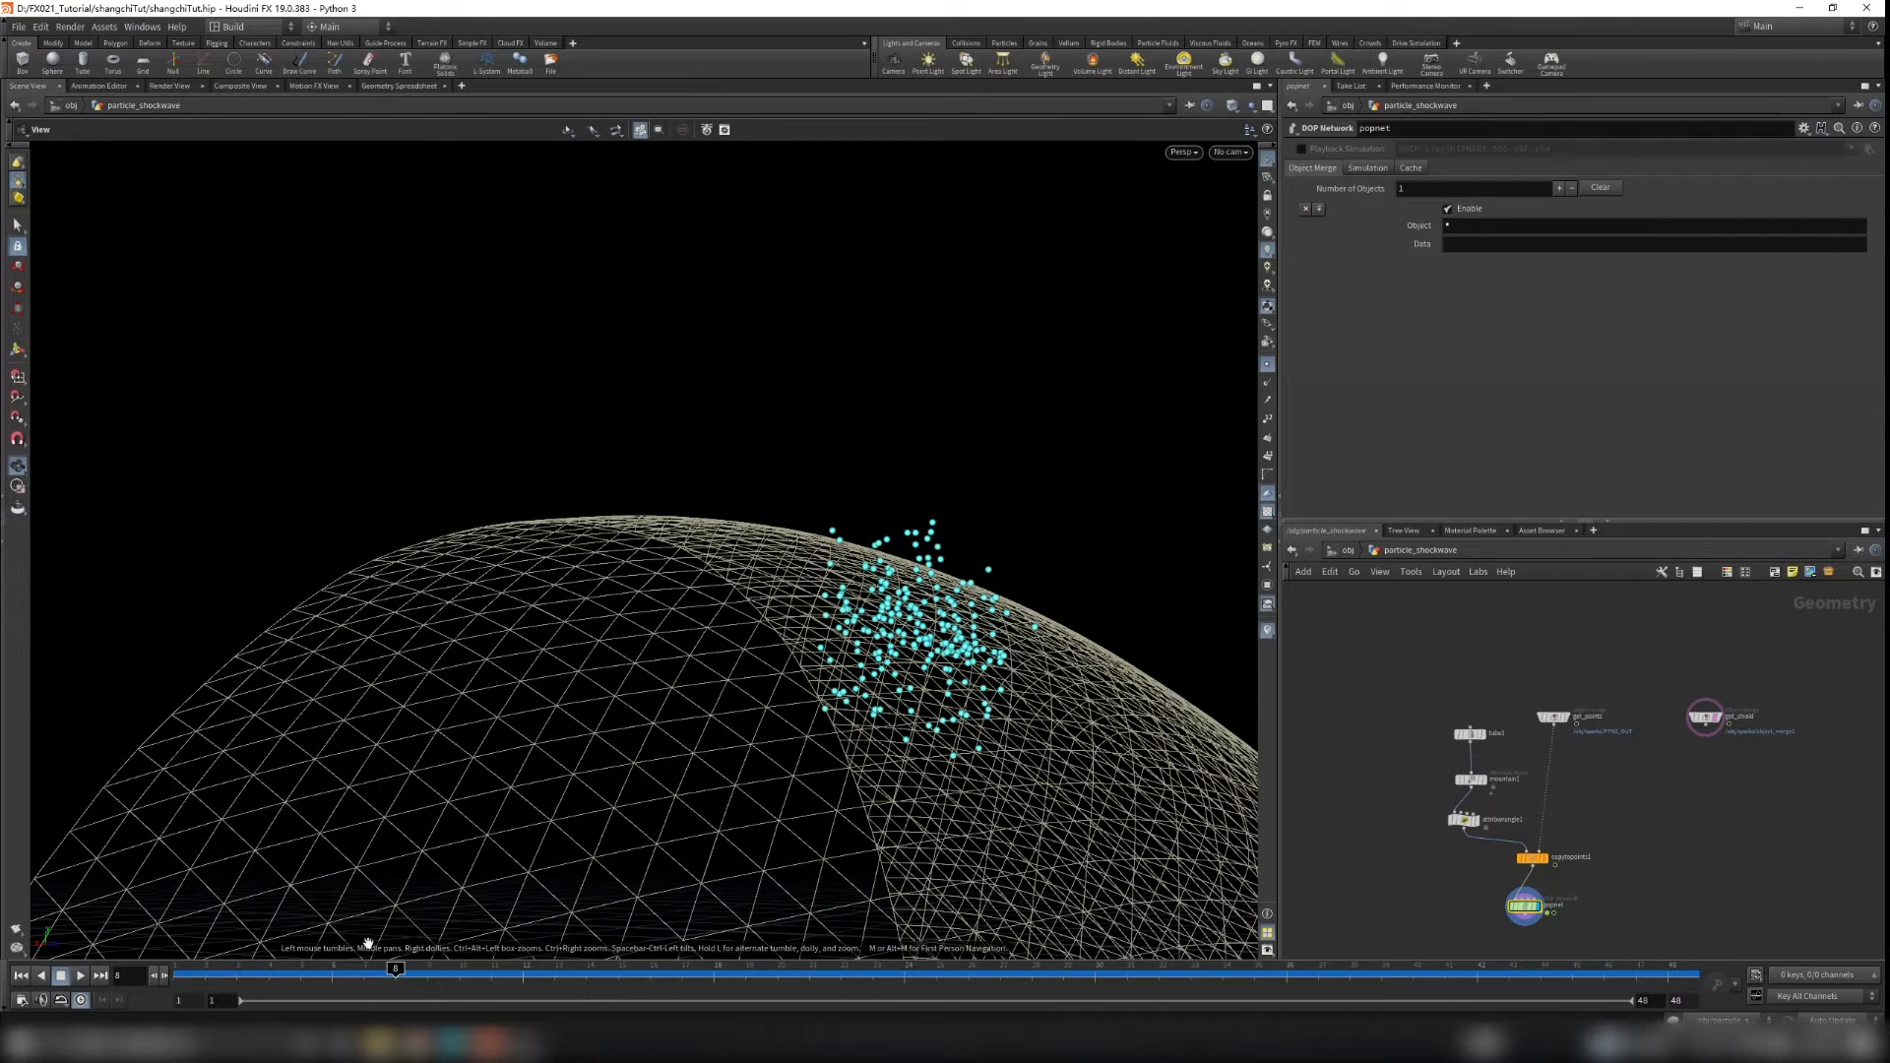
click(1266, 366)
scroll(1536, 886, up, 5)
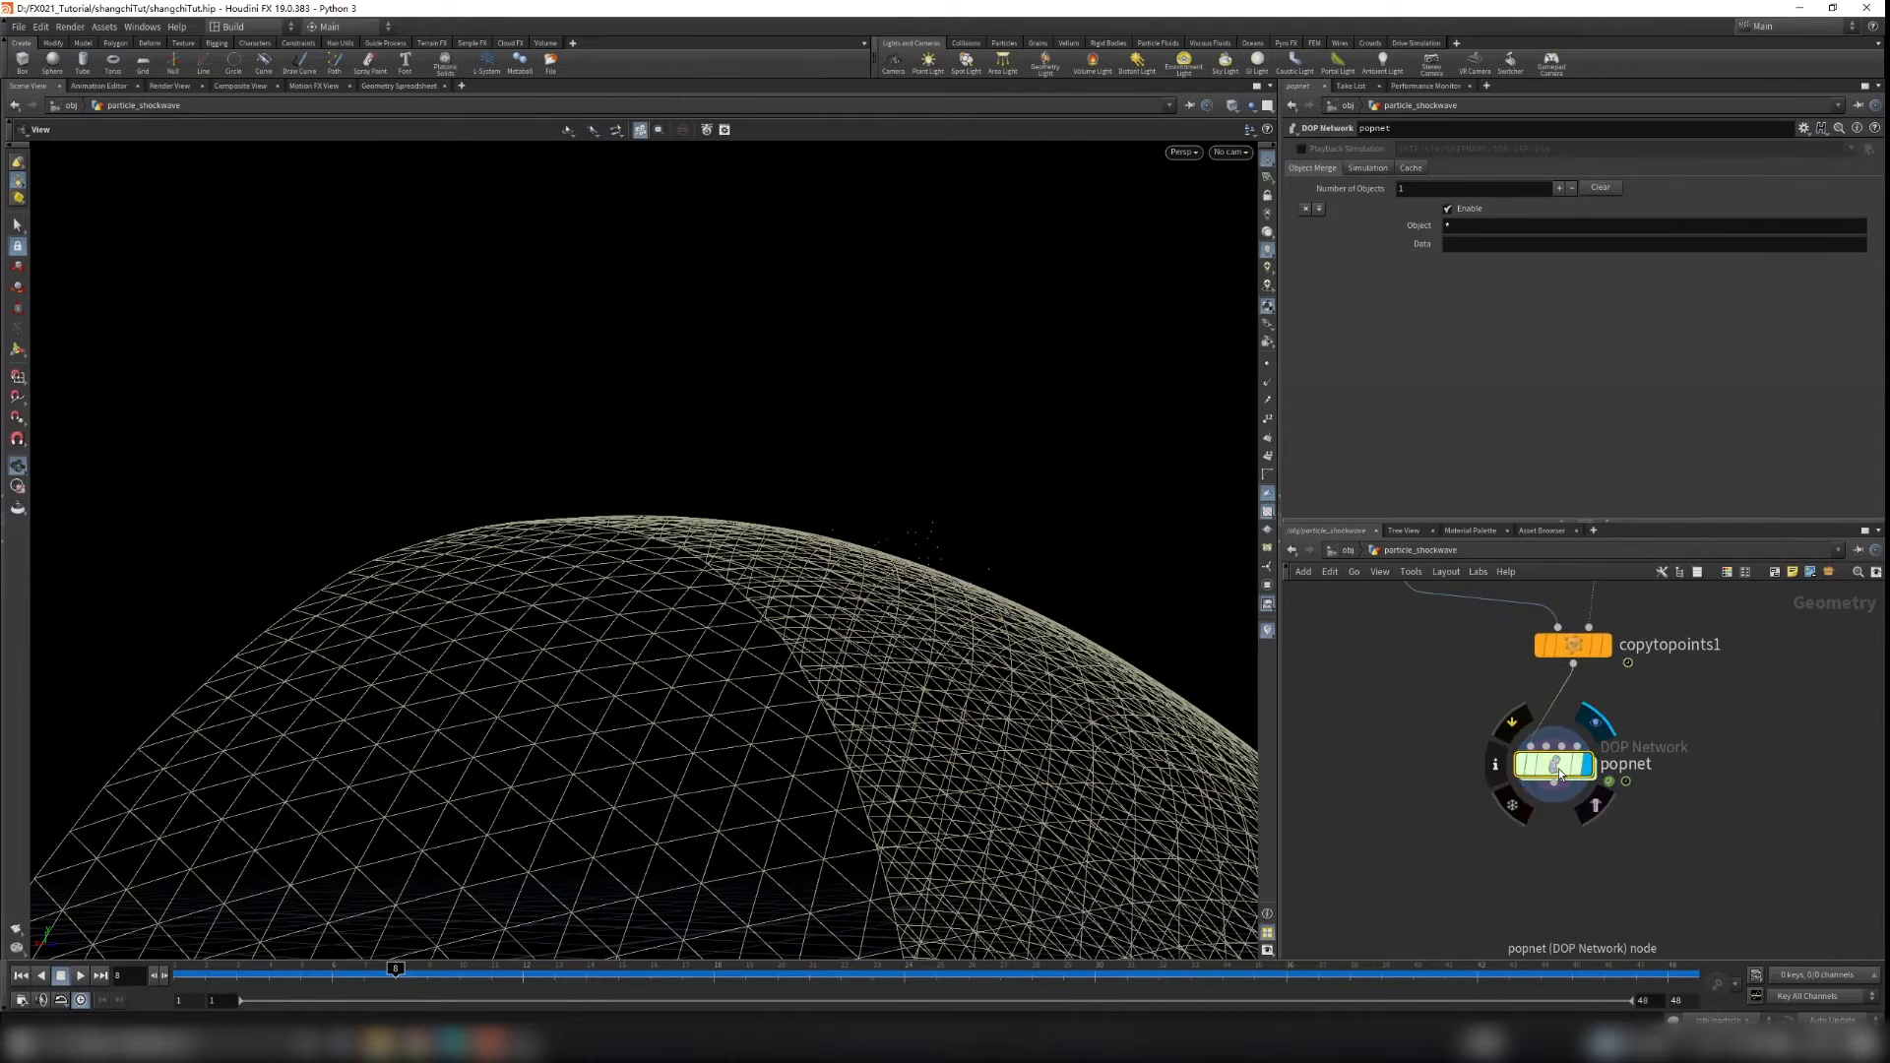
Step: Inside popnet, insert a POP Collision Detect between source_first_input and wire_pops_into_here
double_click(1571, 799)
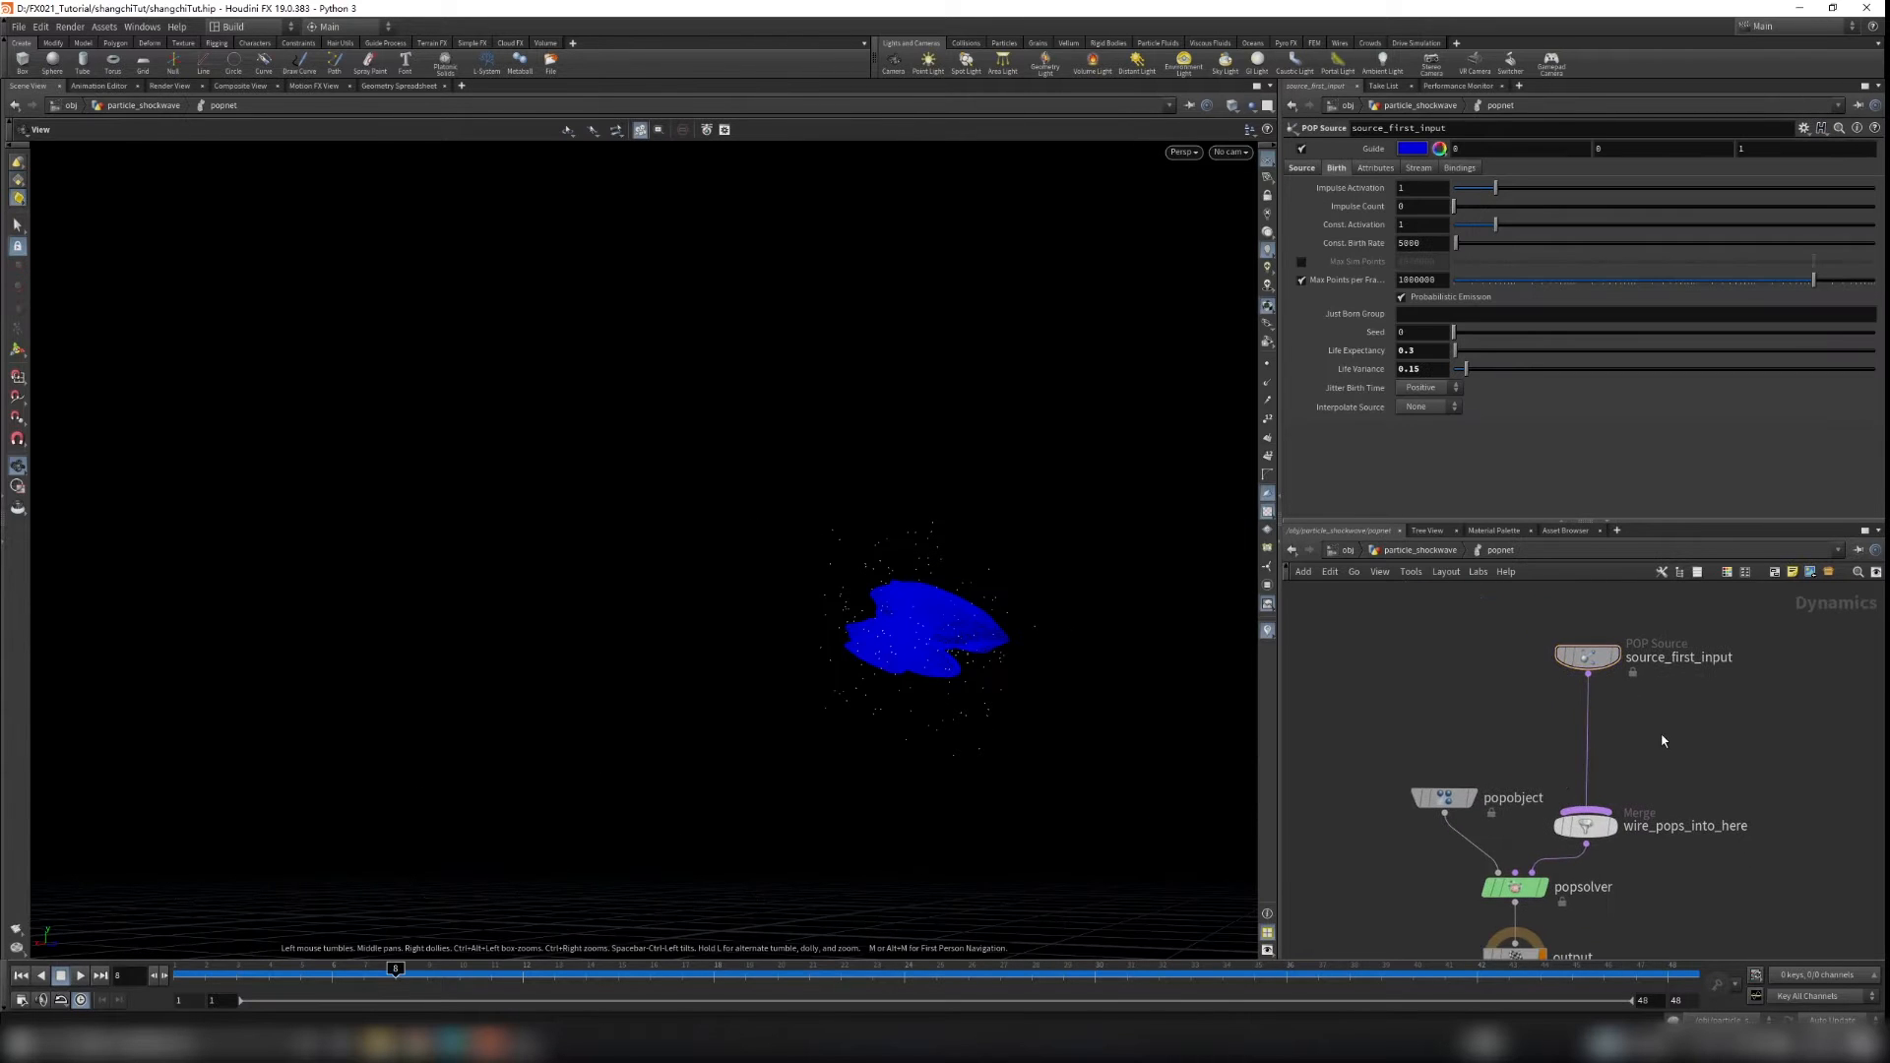
key(Tab)
text(co)
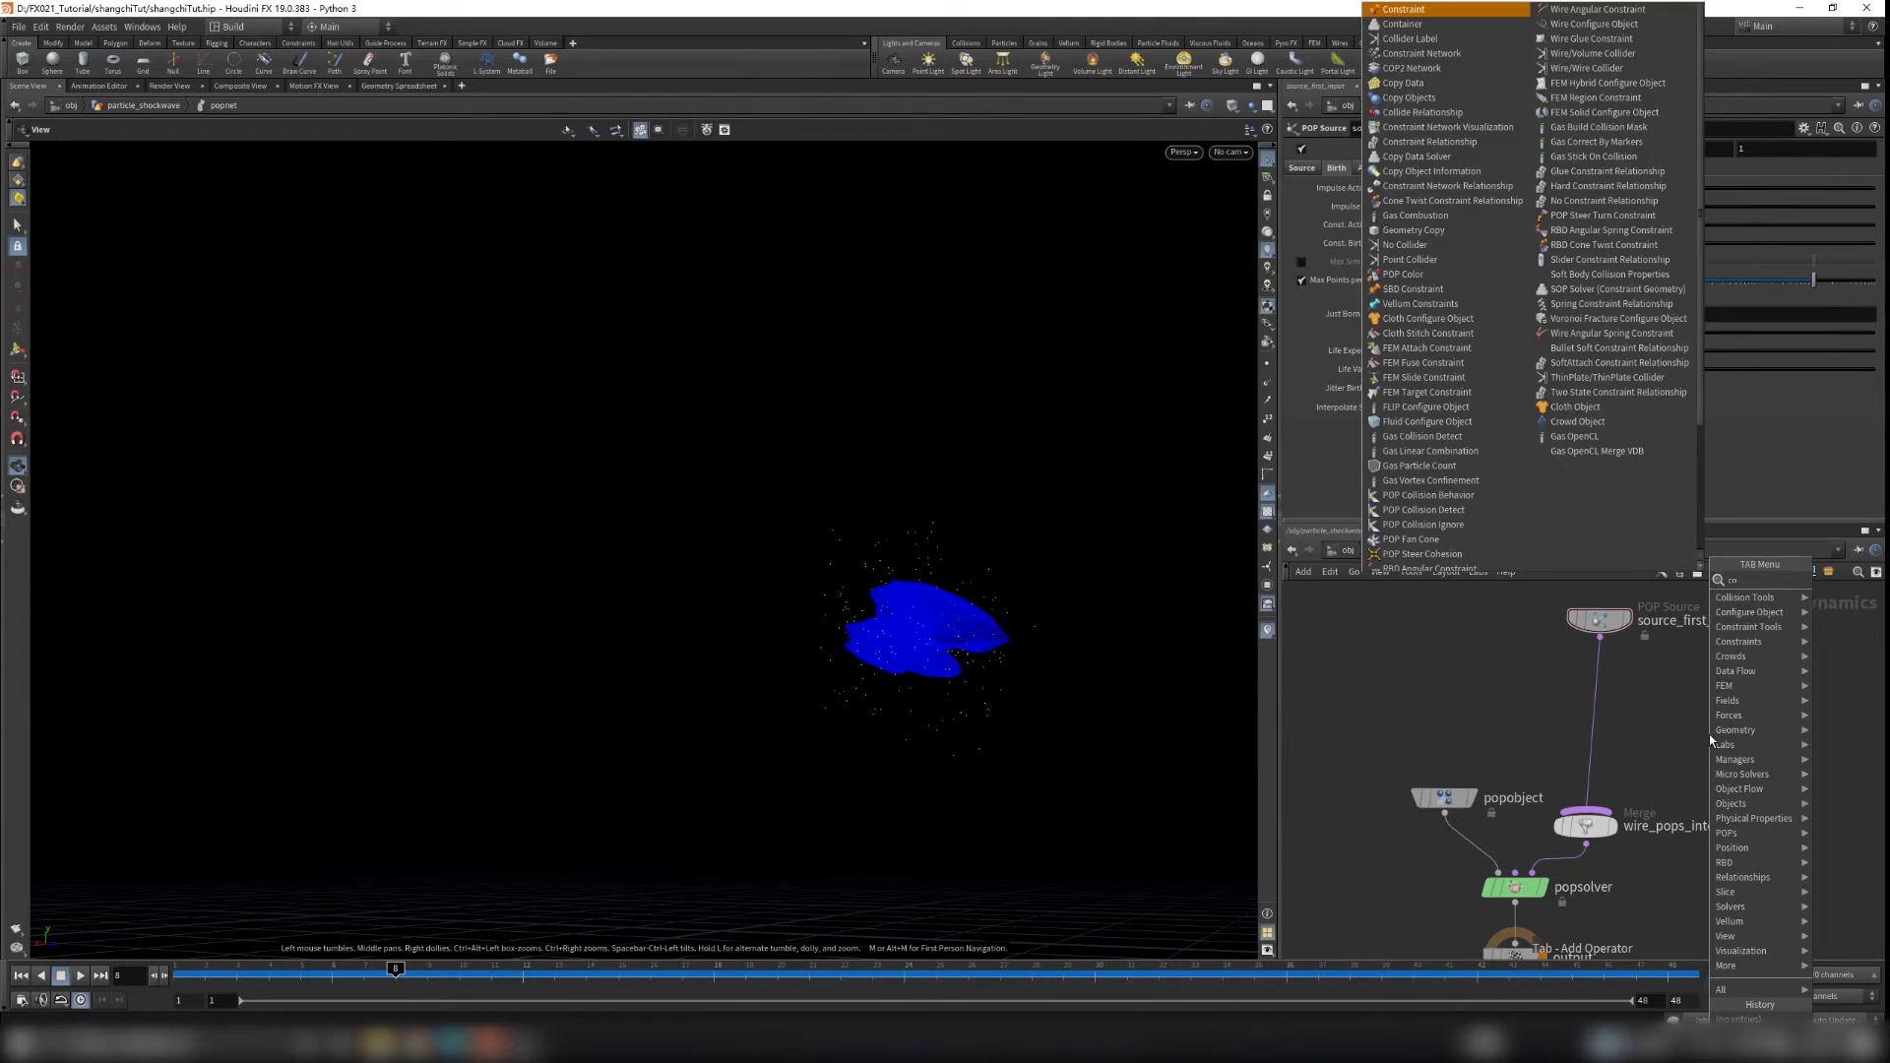
text(llisionde)
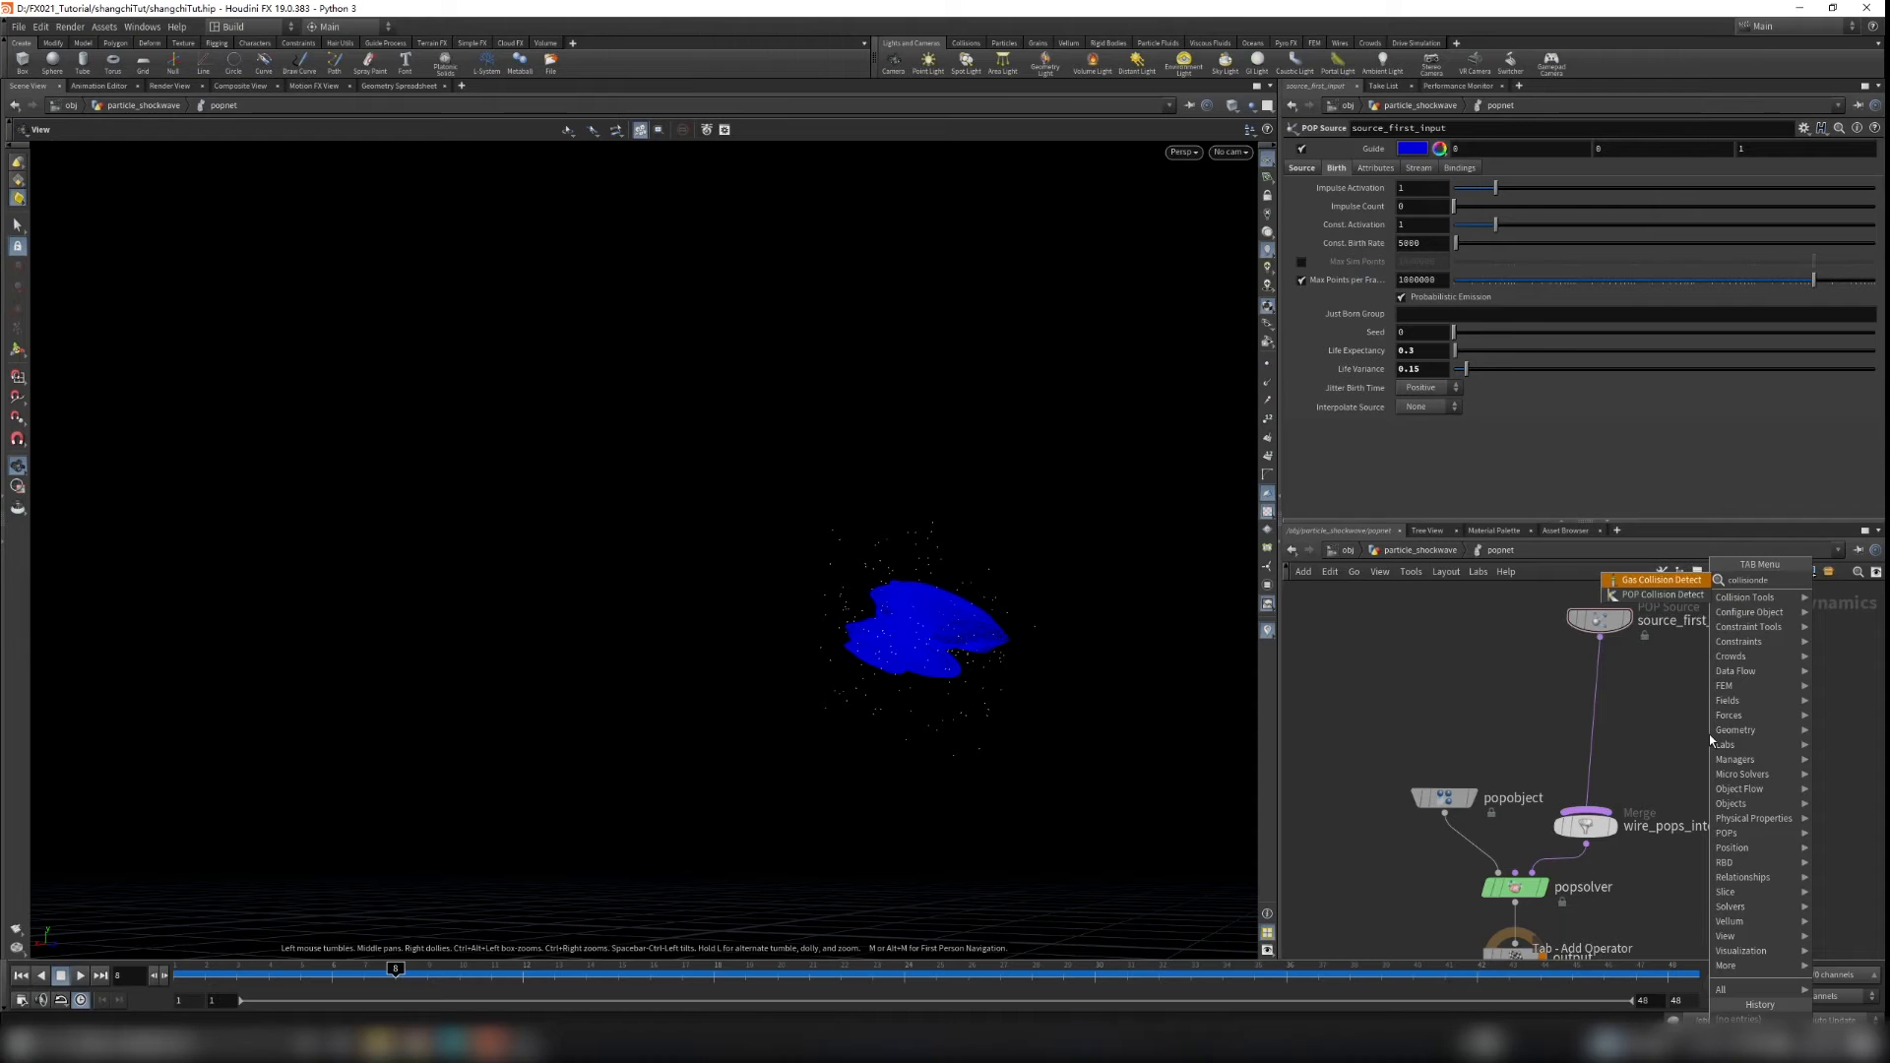
key(Down)
key(Return)
click(1709, 734)
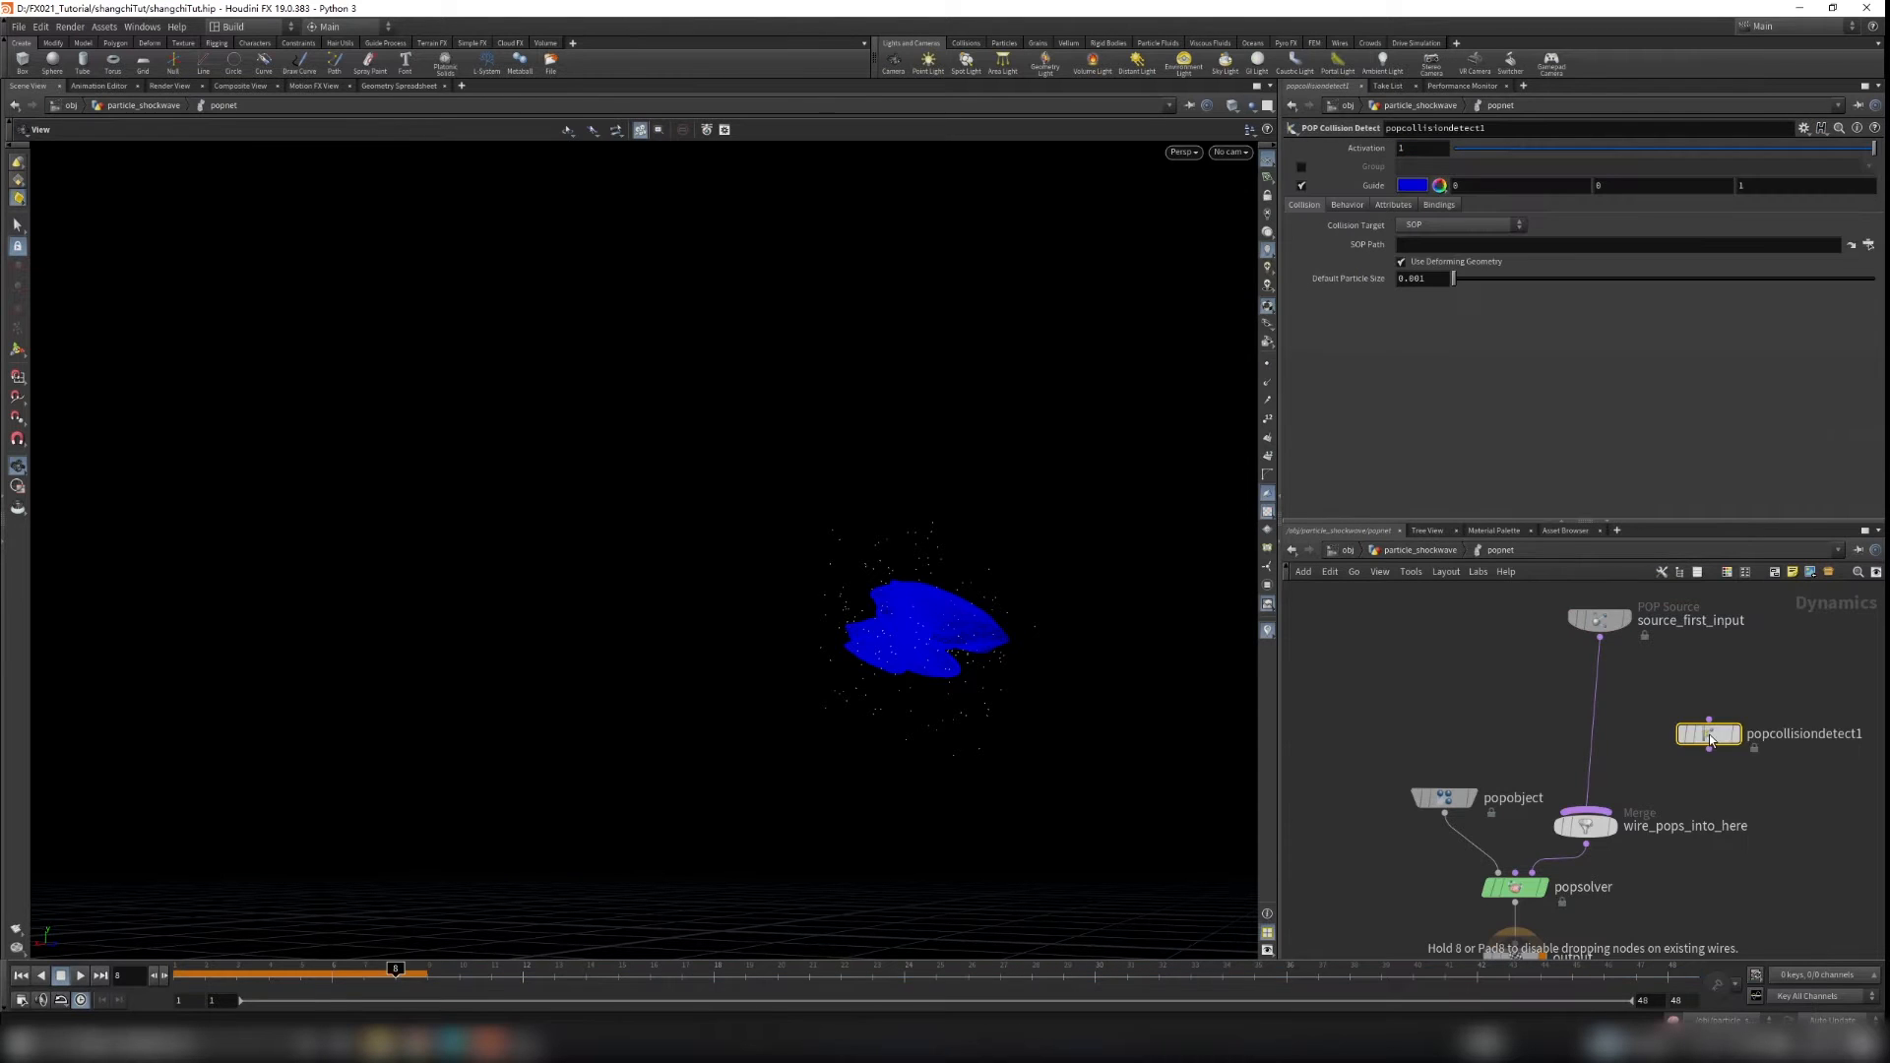
drag(1710, 737, 1605, 710)
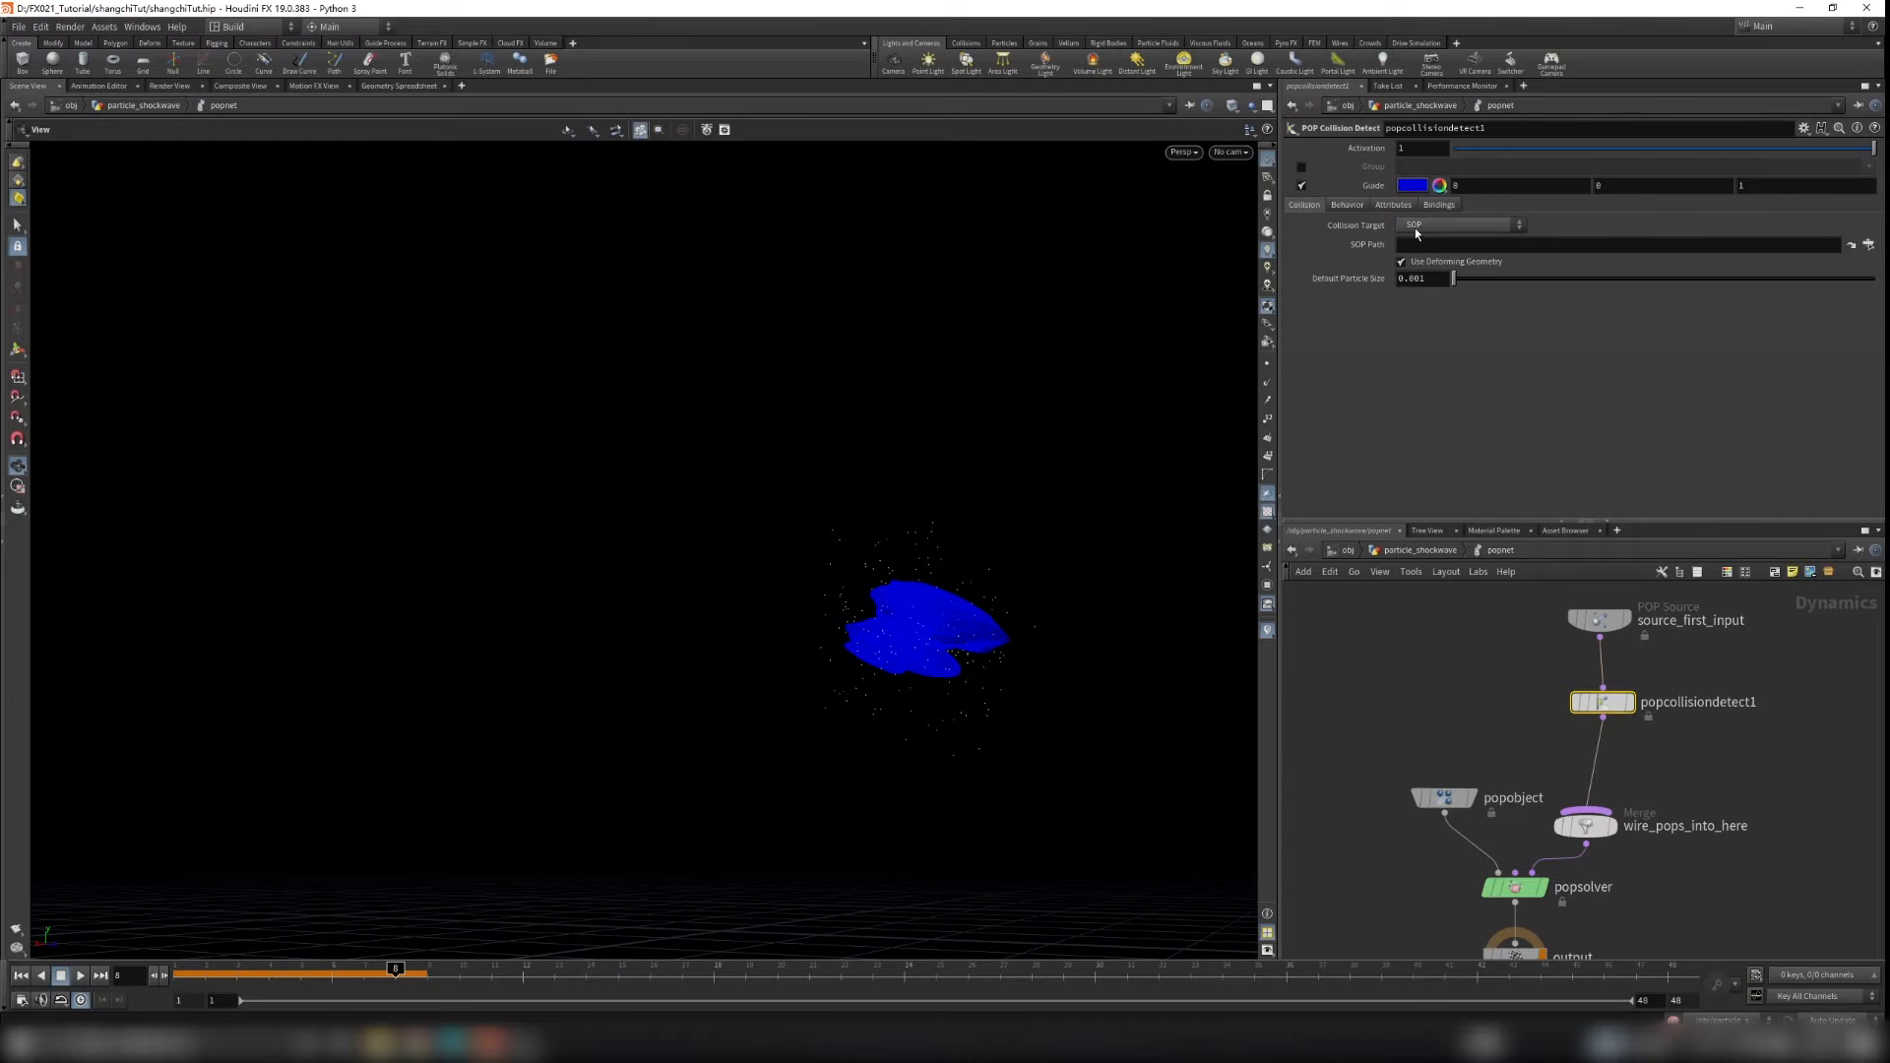
Step: Wire get_shield into popnet's second input and go back inside popnet
click(1421, 554)
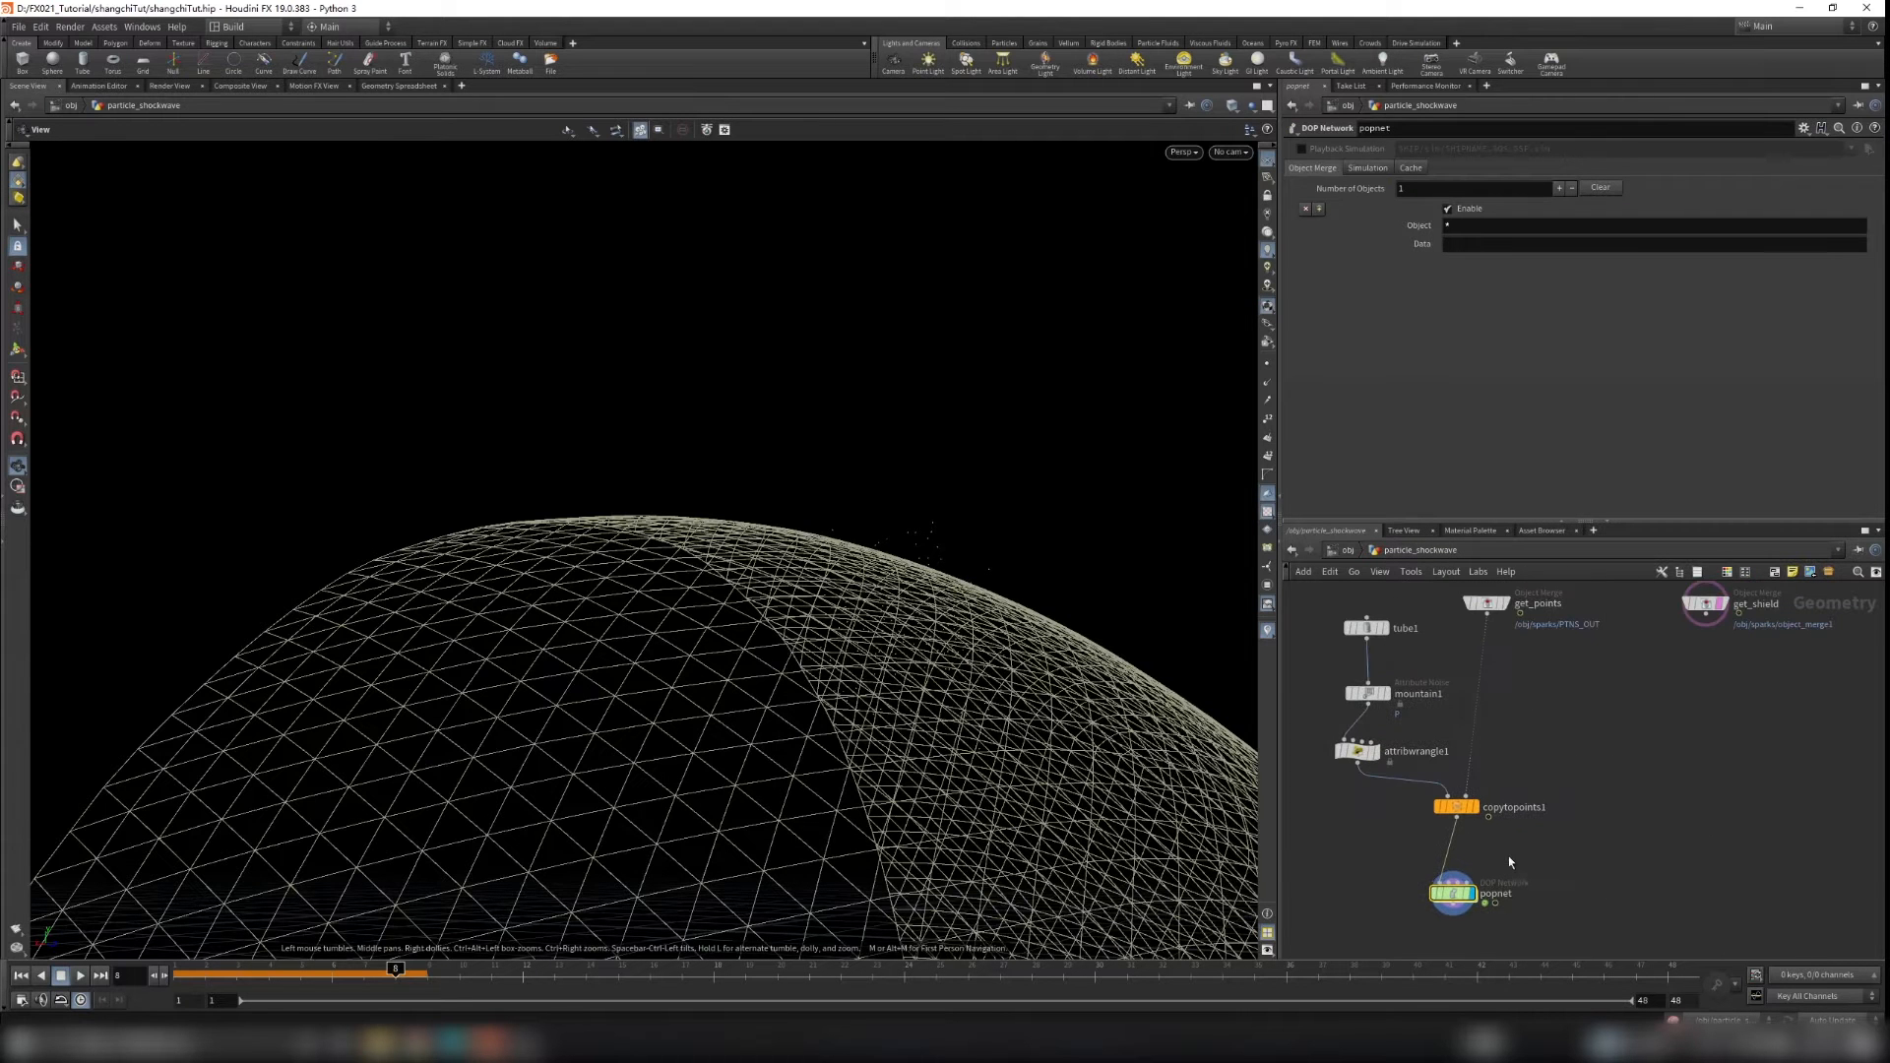
drag(1708, 618, 1591, 904)
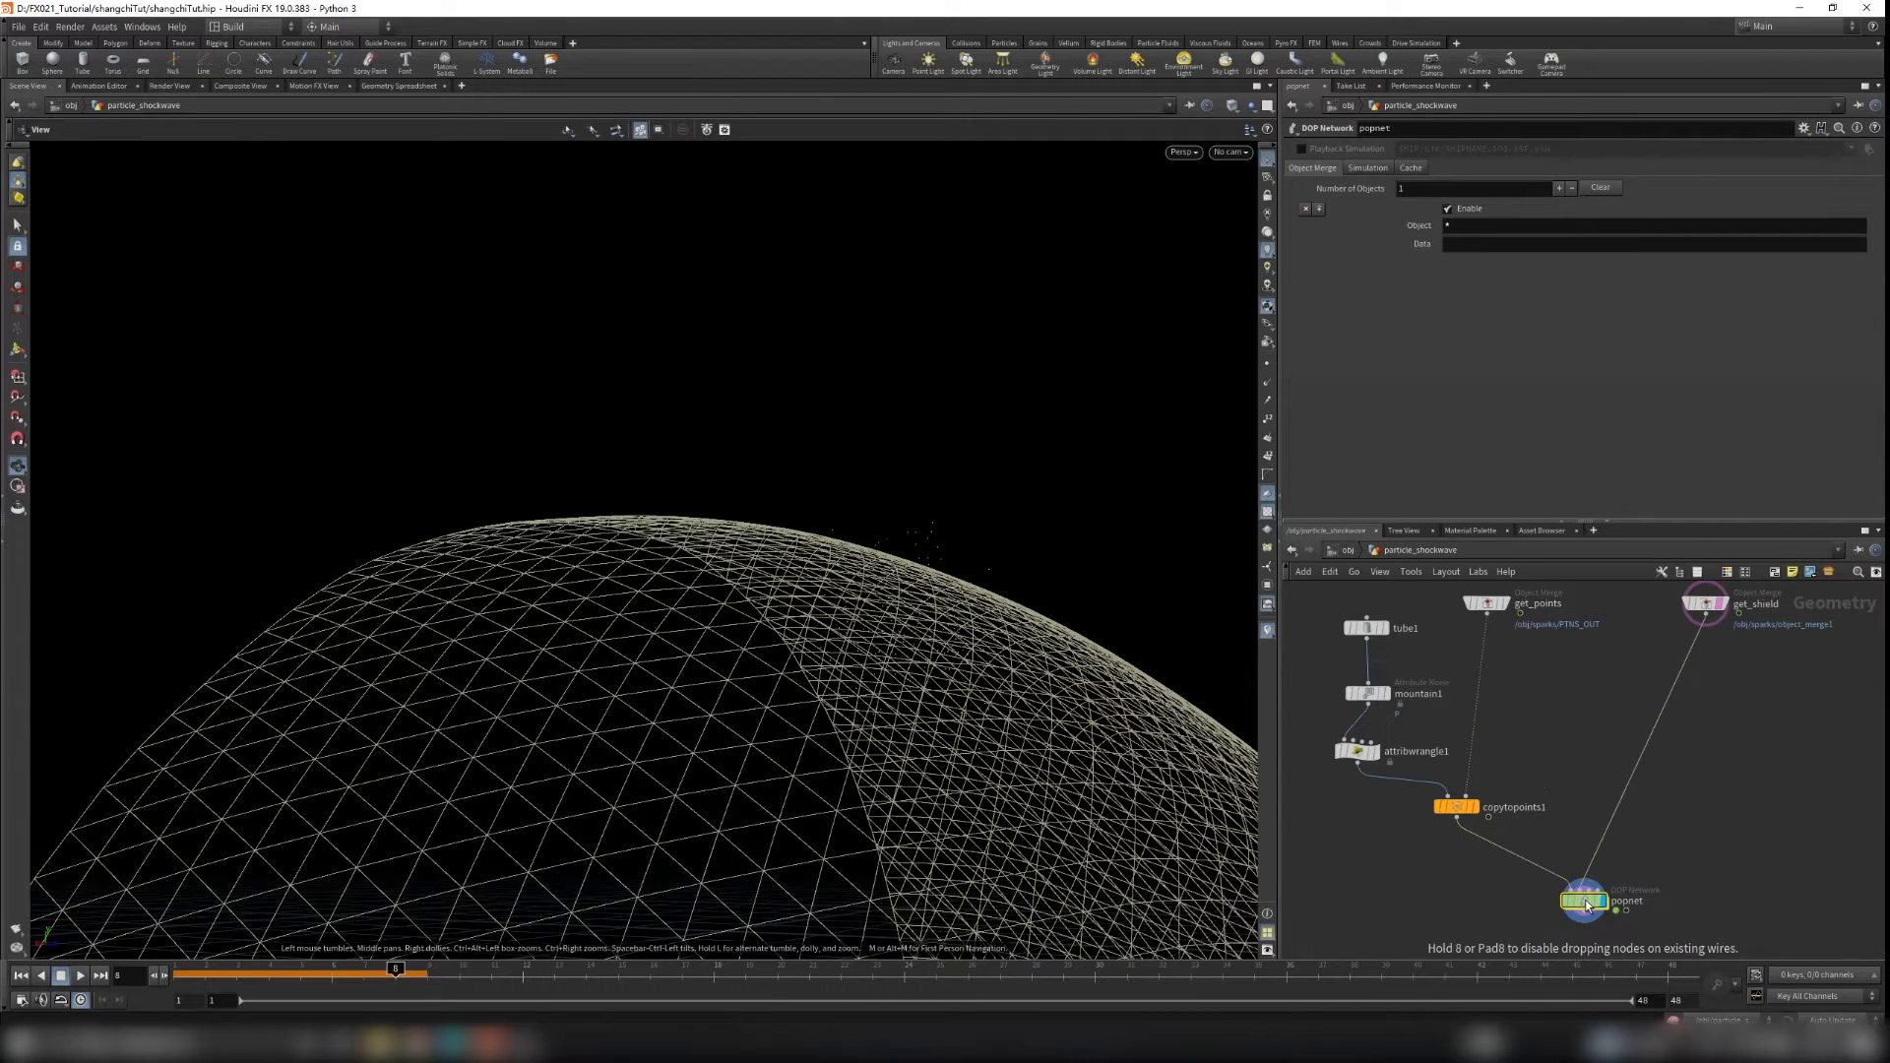
double_click(1591, 904)
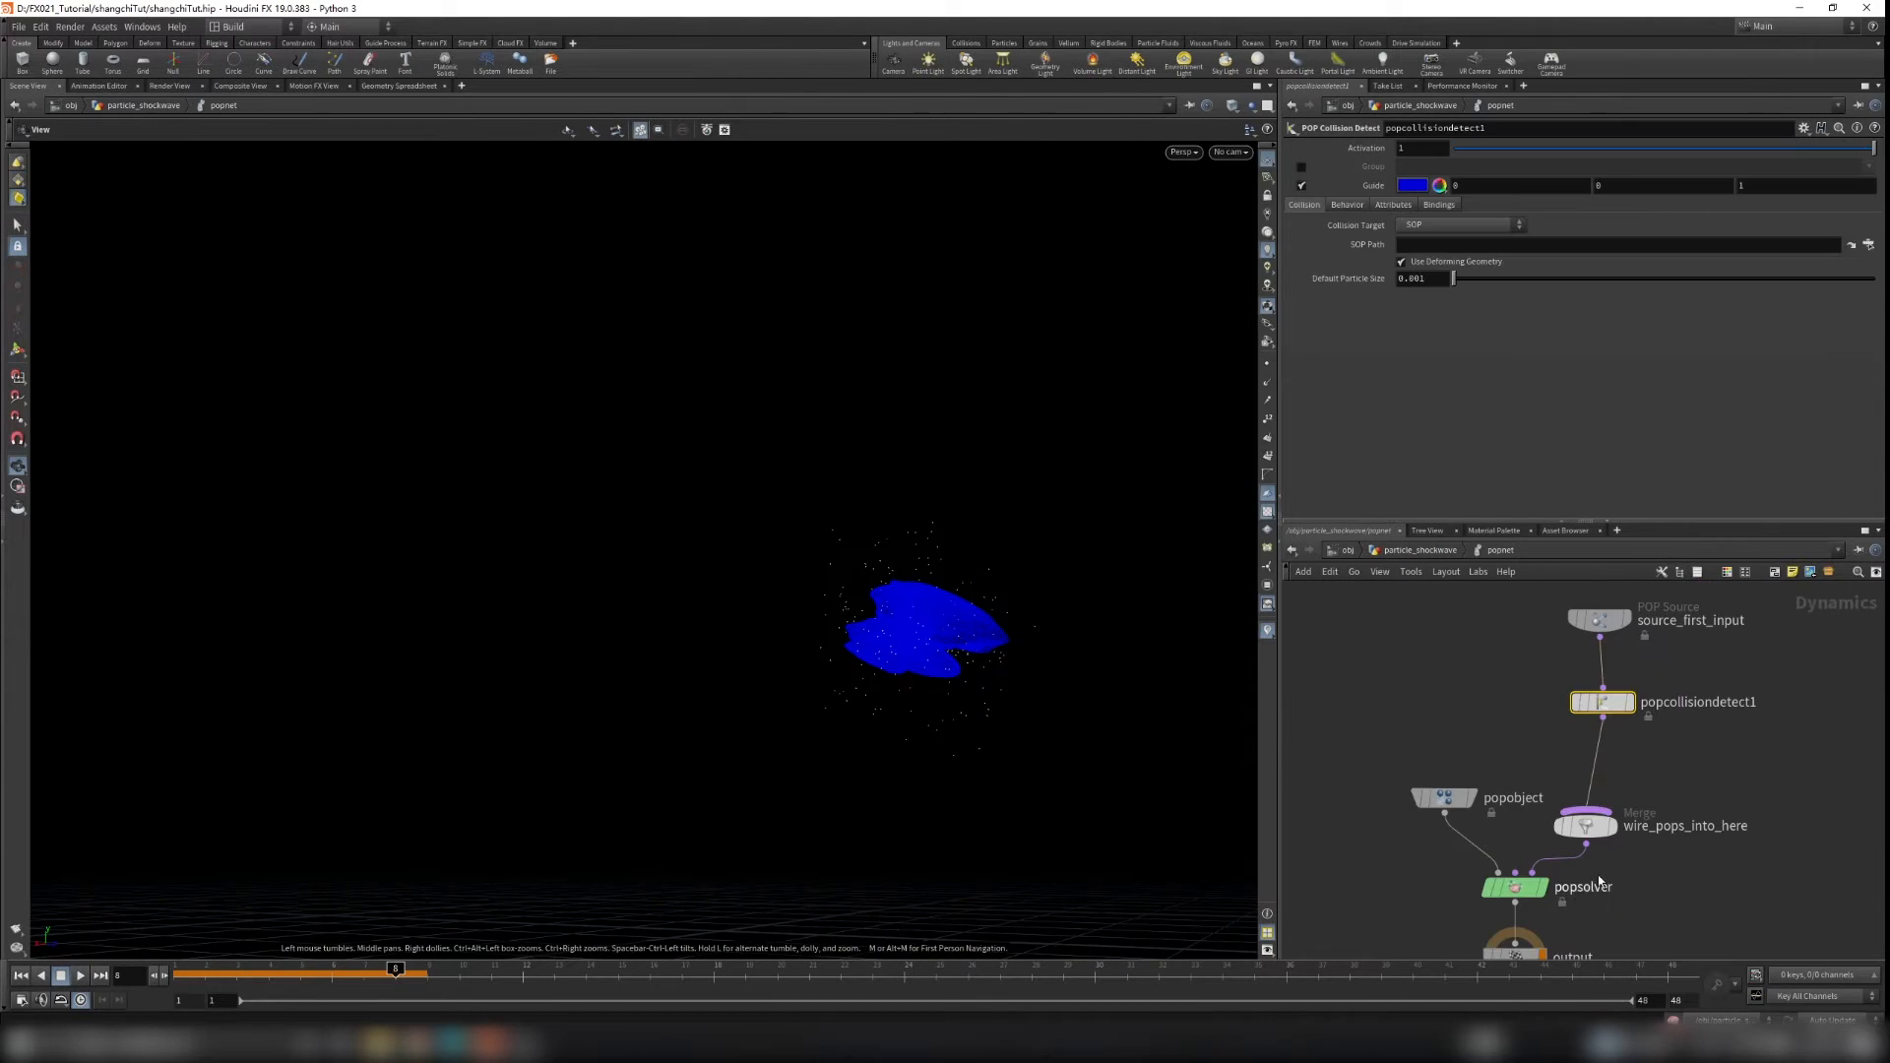
Step: Set popcollisiondetect1's Collision Target to Second Context Geometry and review its Behavior options
click(1414, 226)
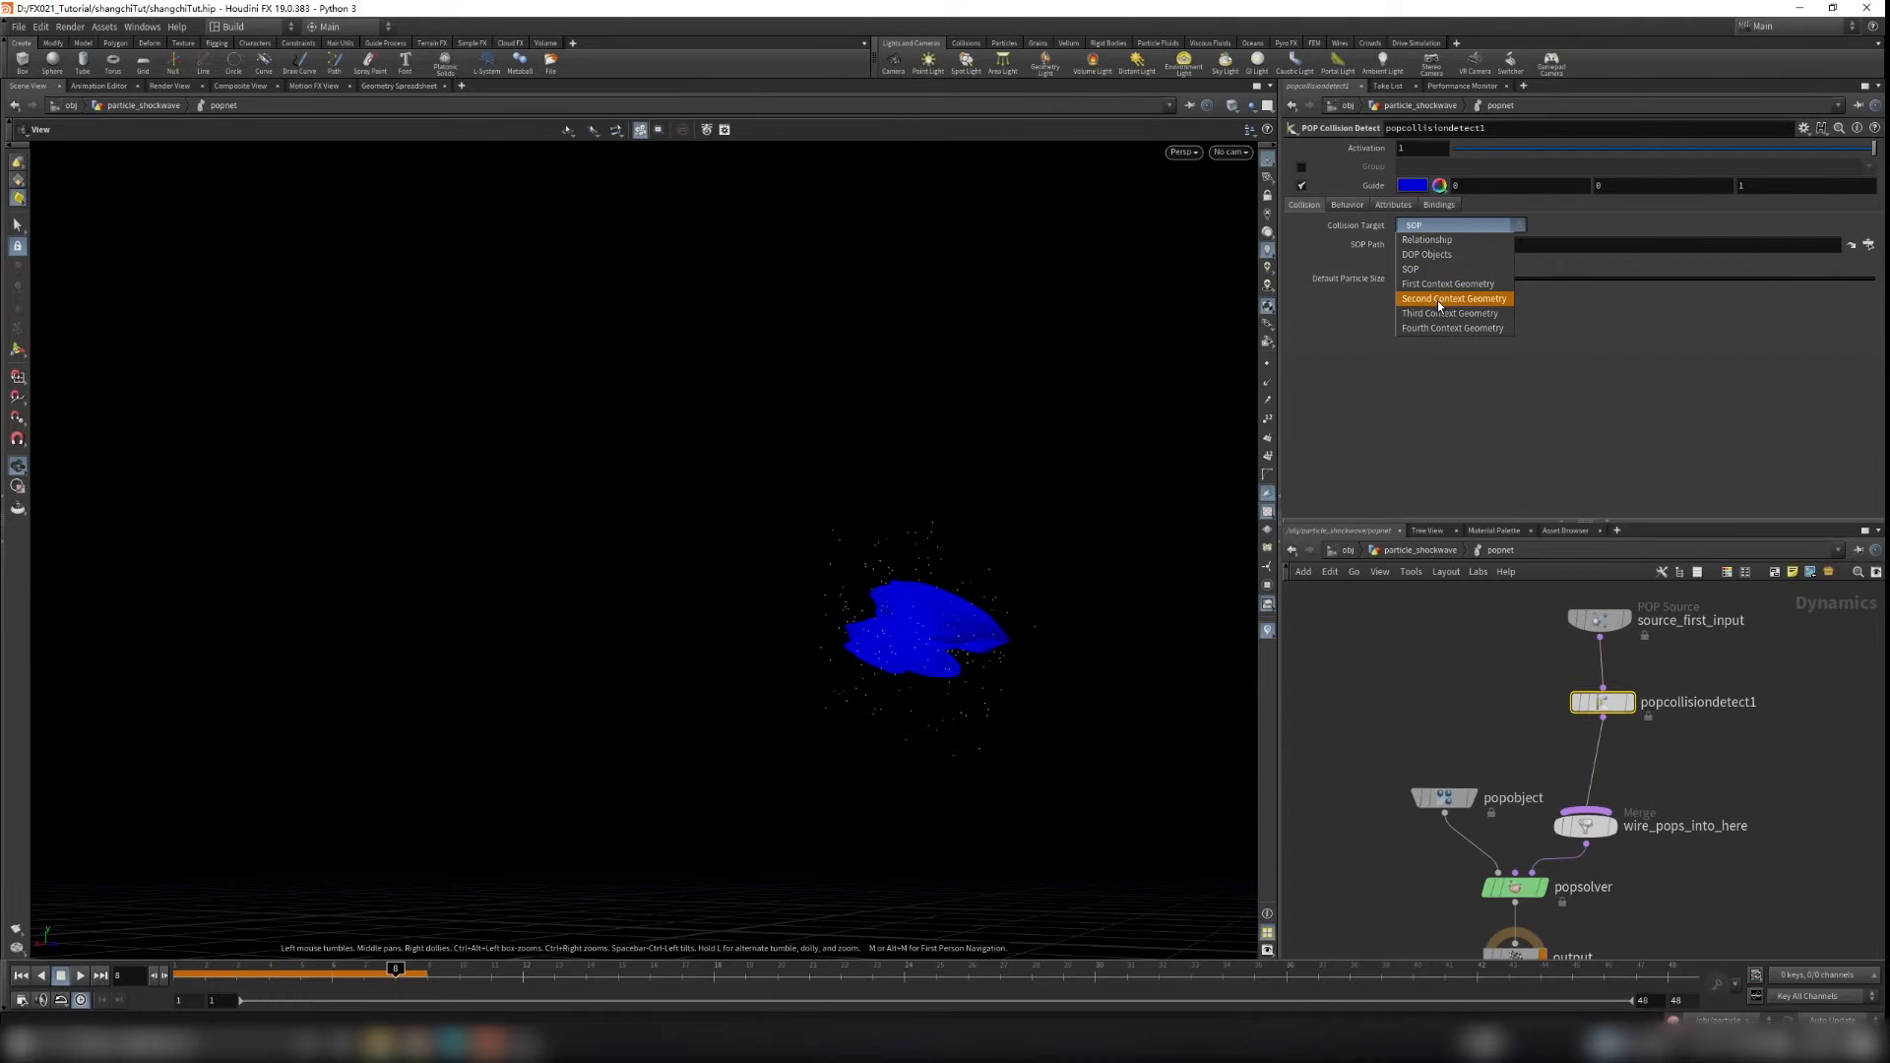
click(1438, 299)
click(1351, 205)
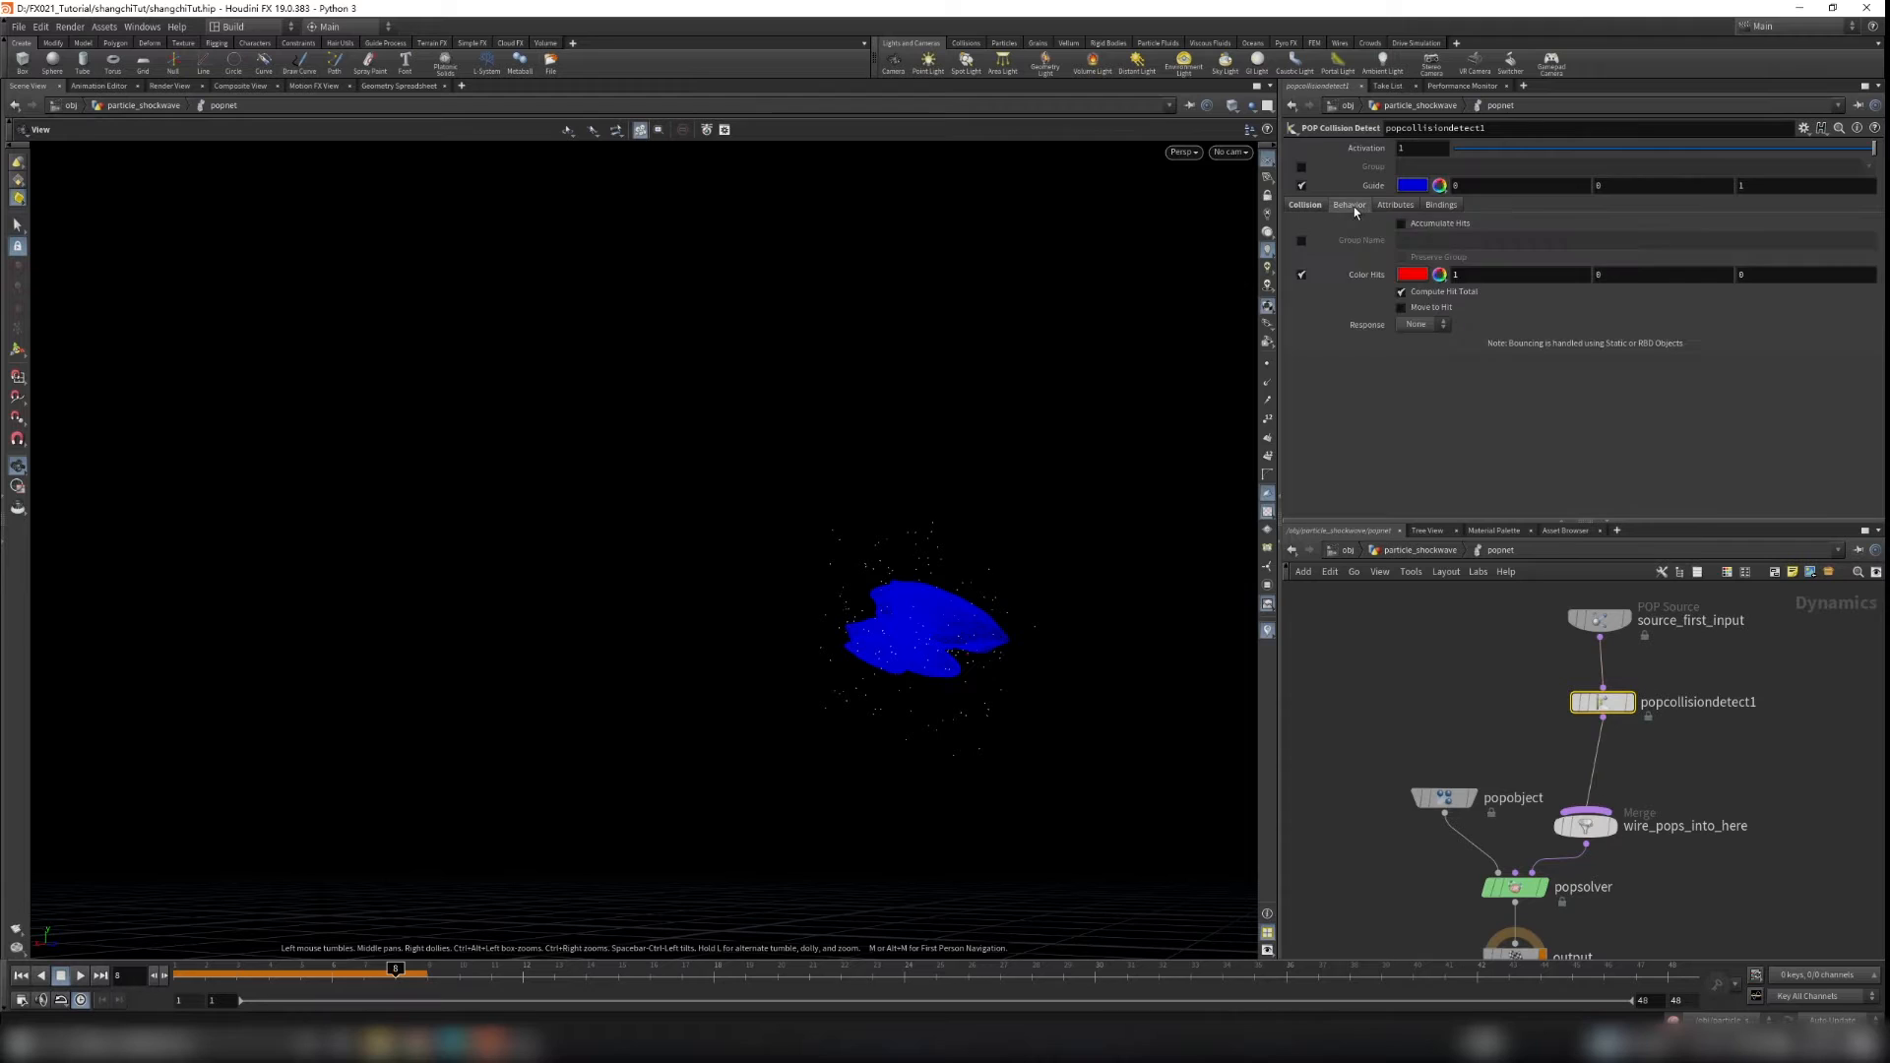
click(1302, 275)
click(1303, 276)
Step: Replay the simulation from the first frame
click(22, 976)
click(81, 976)
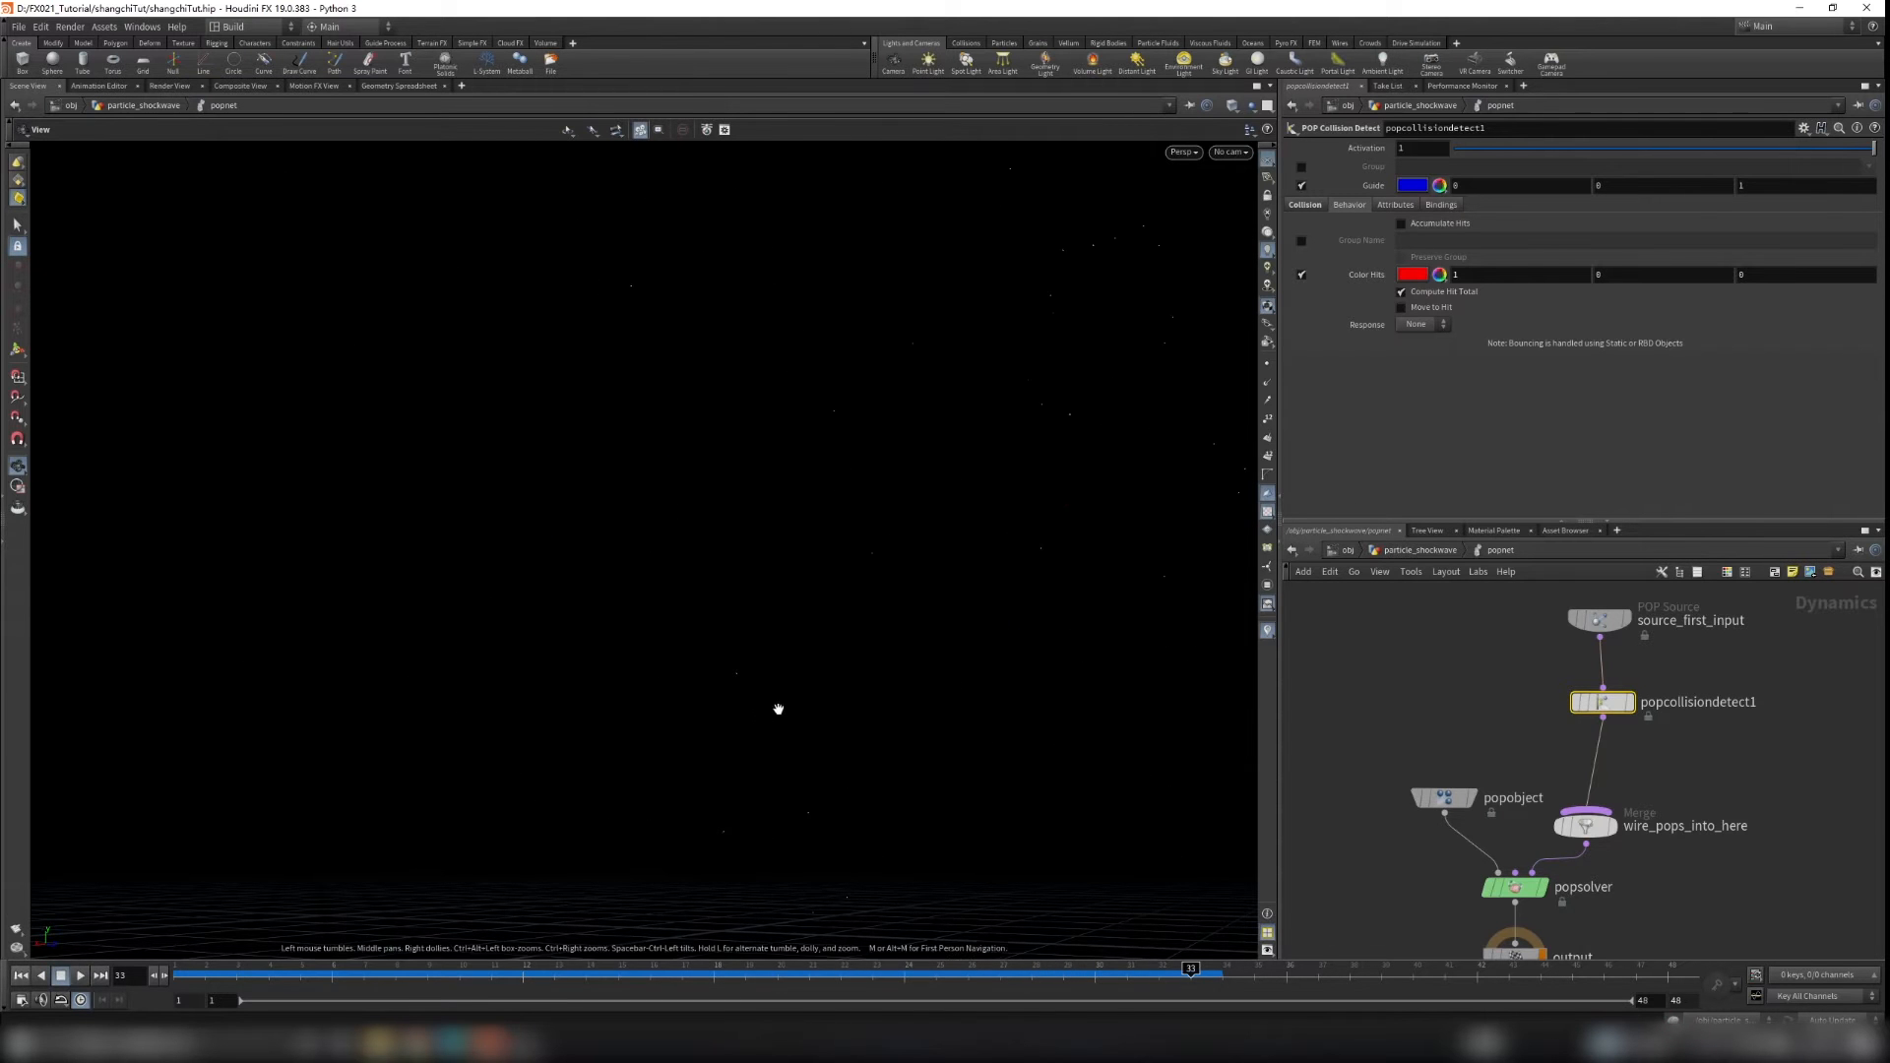
Step: Scrub through the simulation and inspect how the particles collide with the shield from several angles
drag(827, 705, 894, 787)
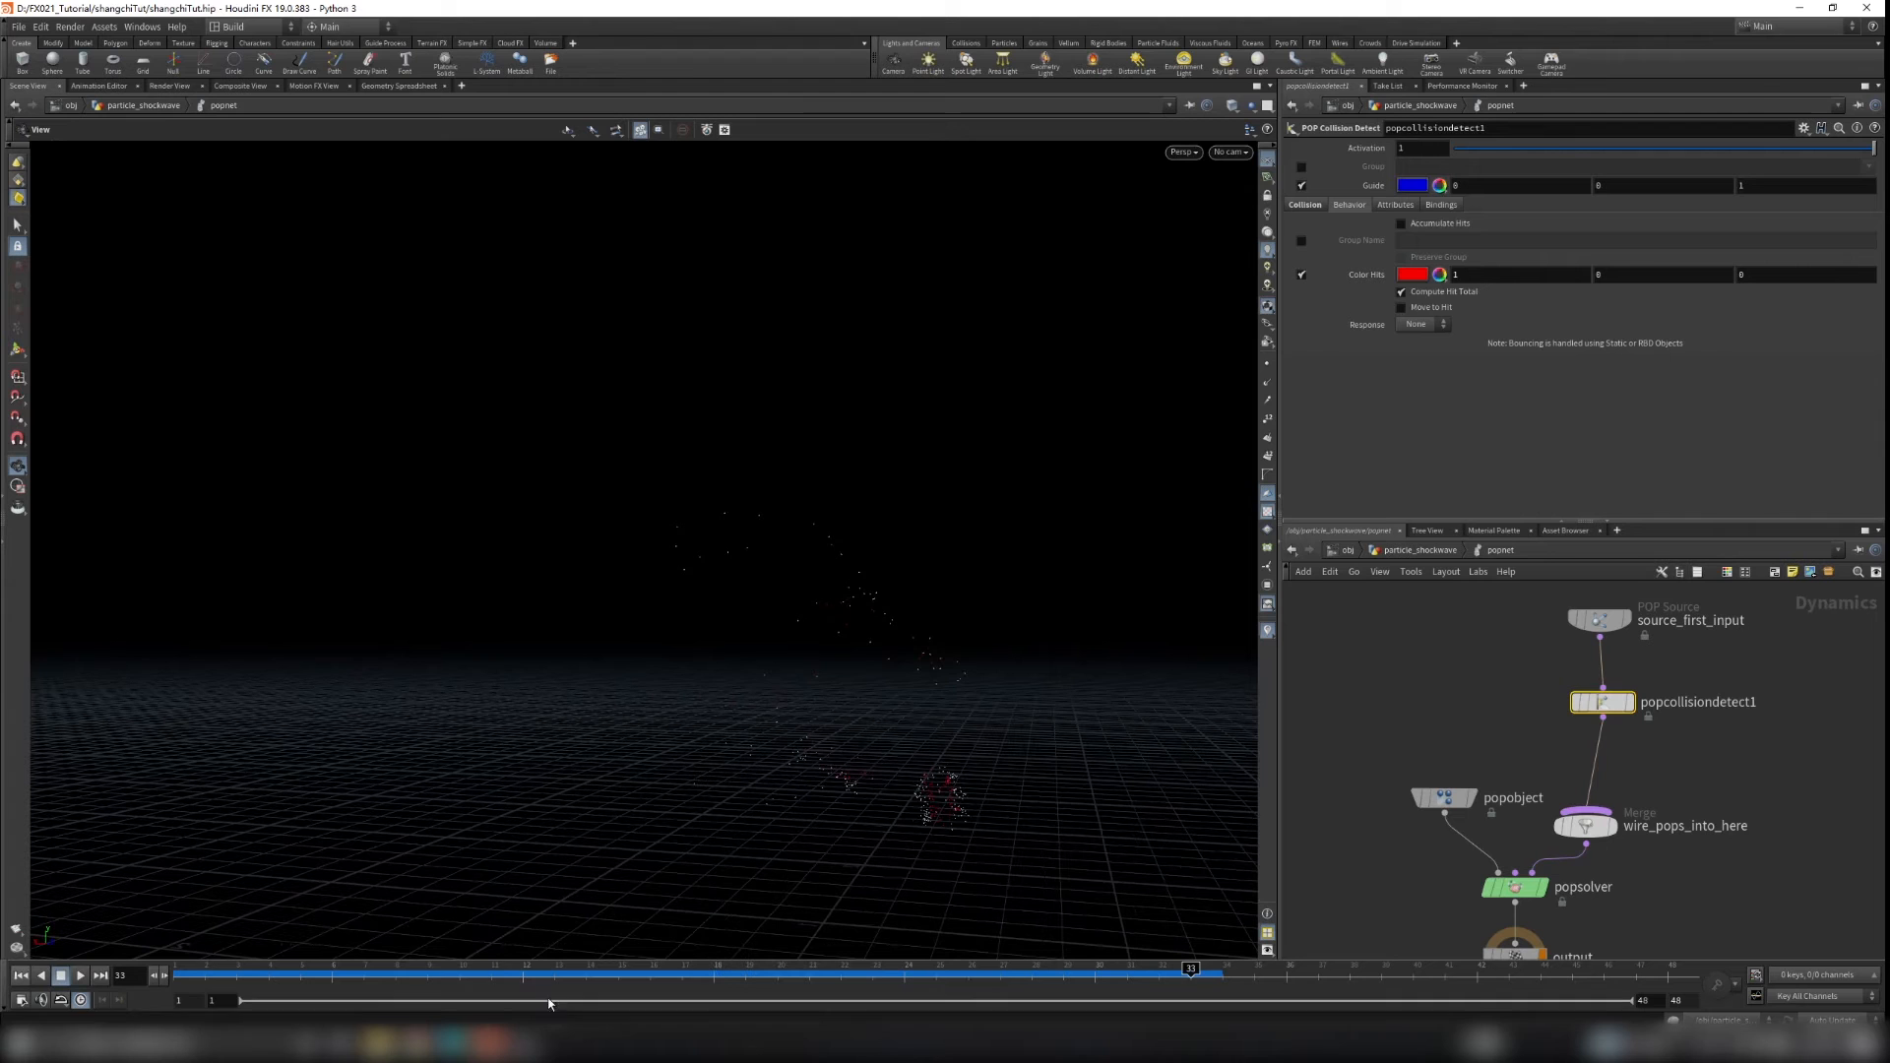
drag(246, 987, 395, 980)
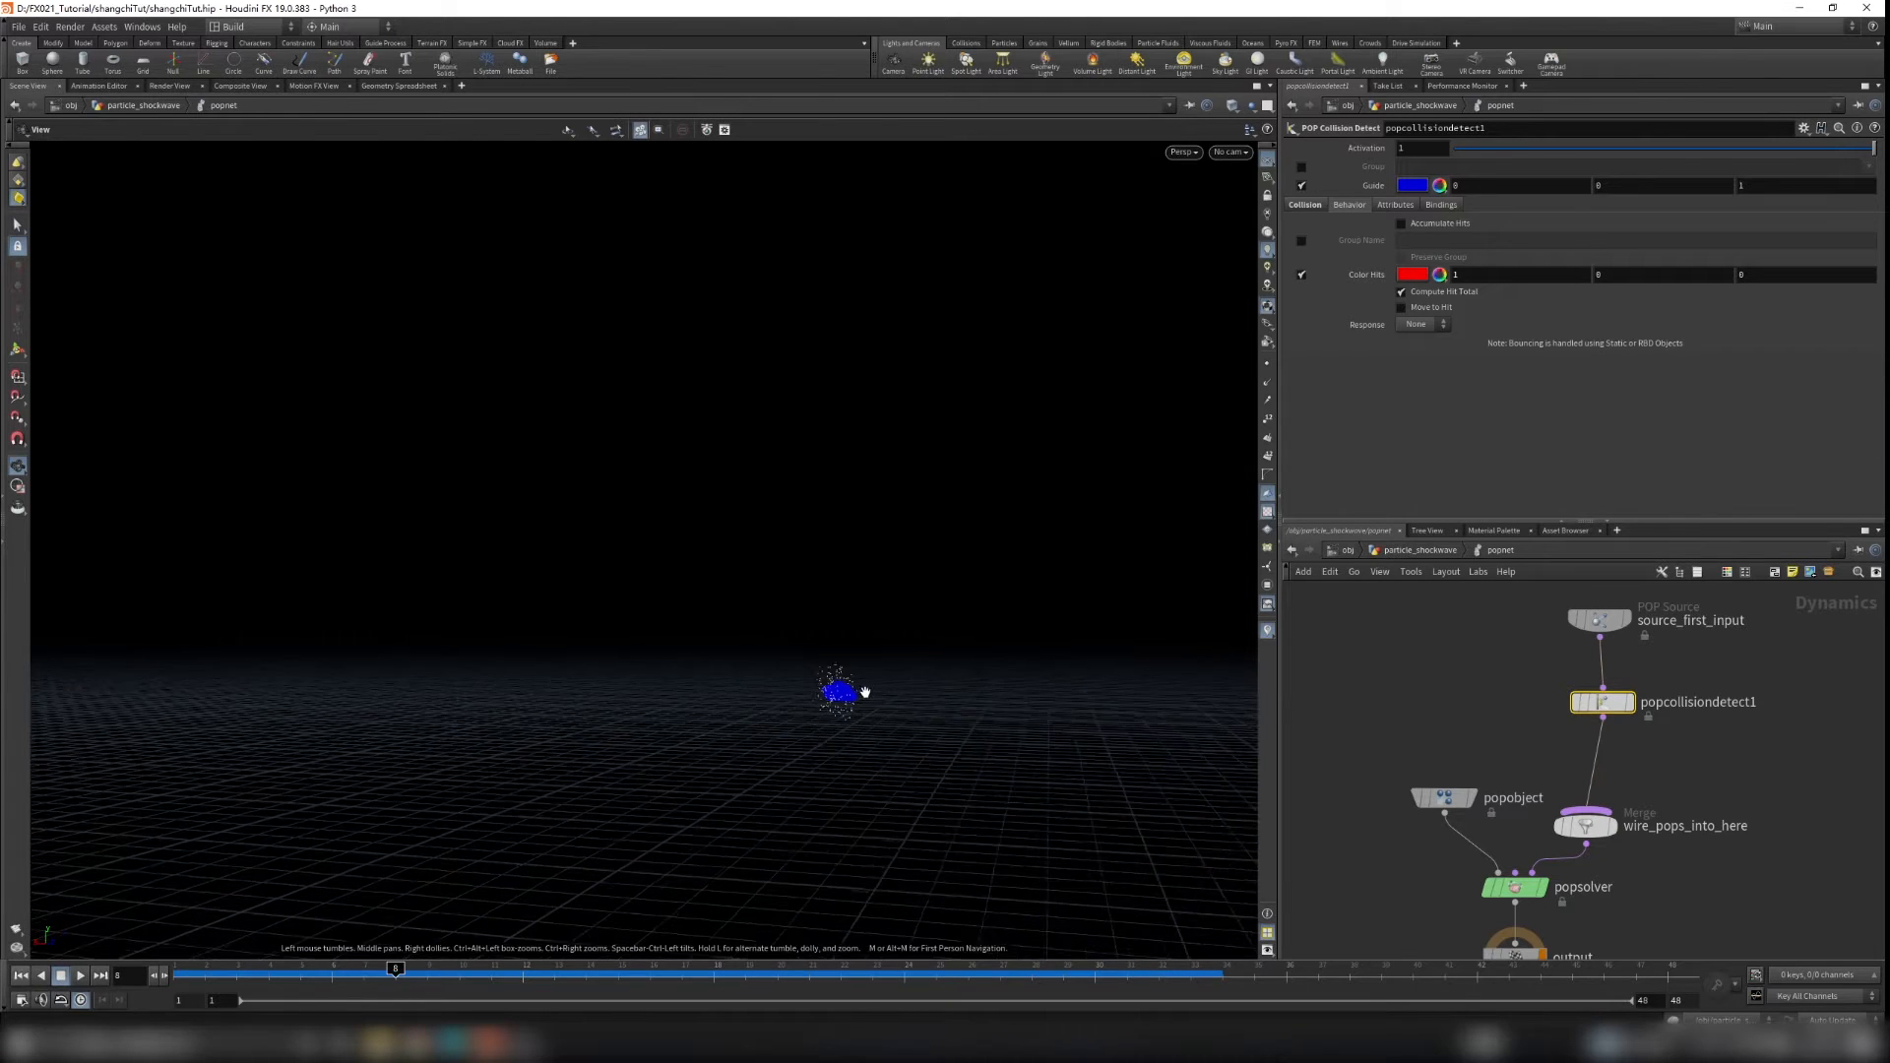
scroll(822, 699, up, 2)
scroll(840, 666, up, 2)
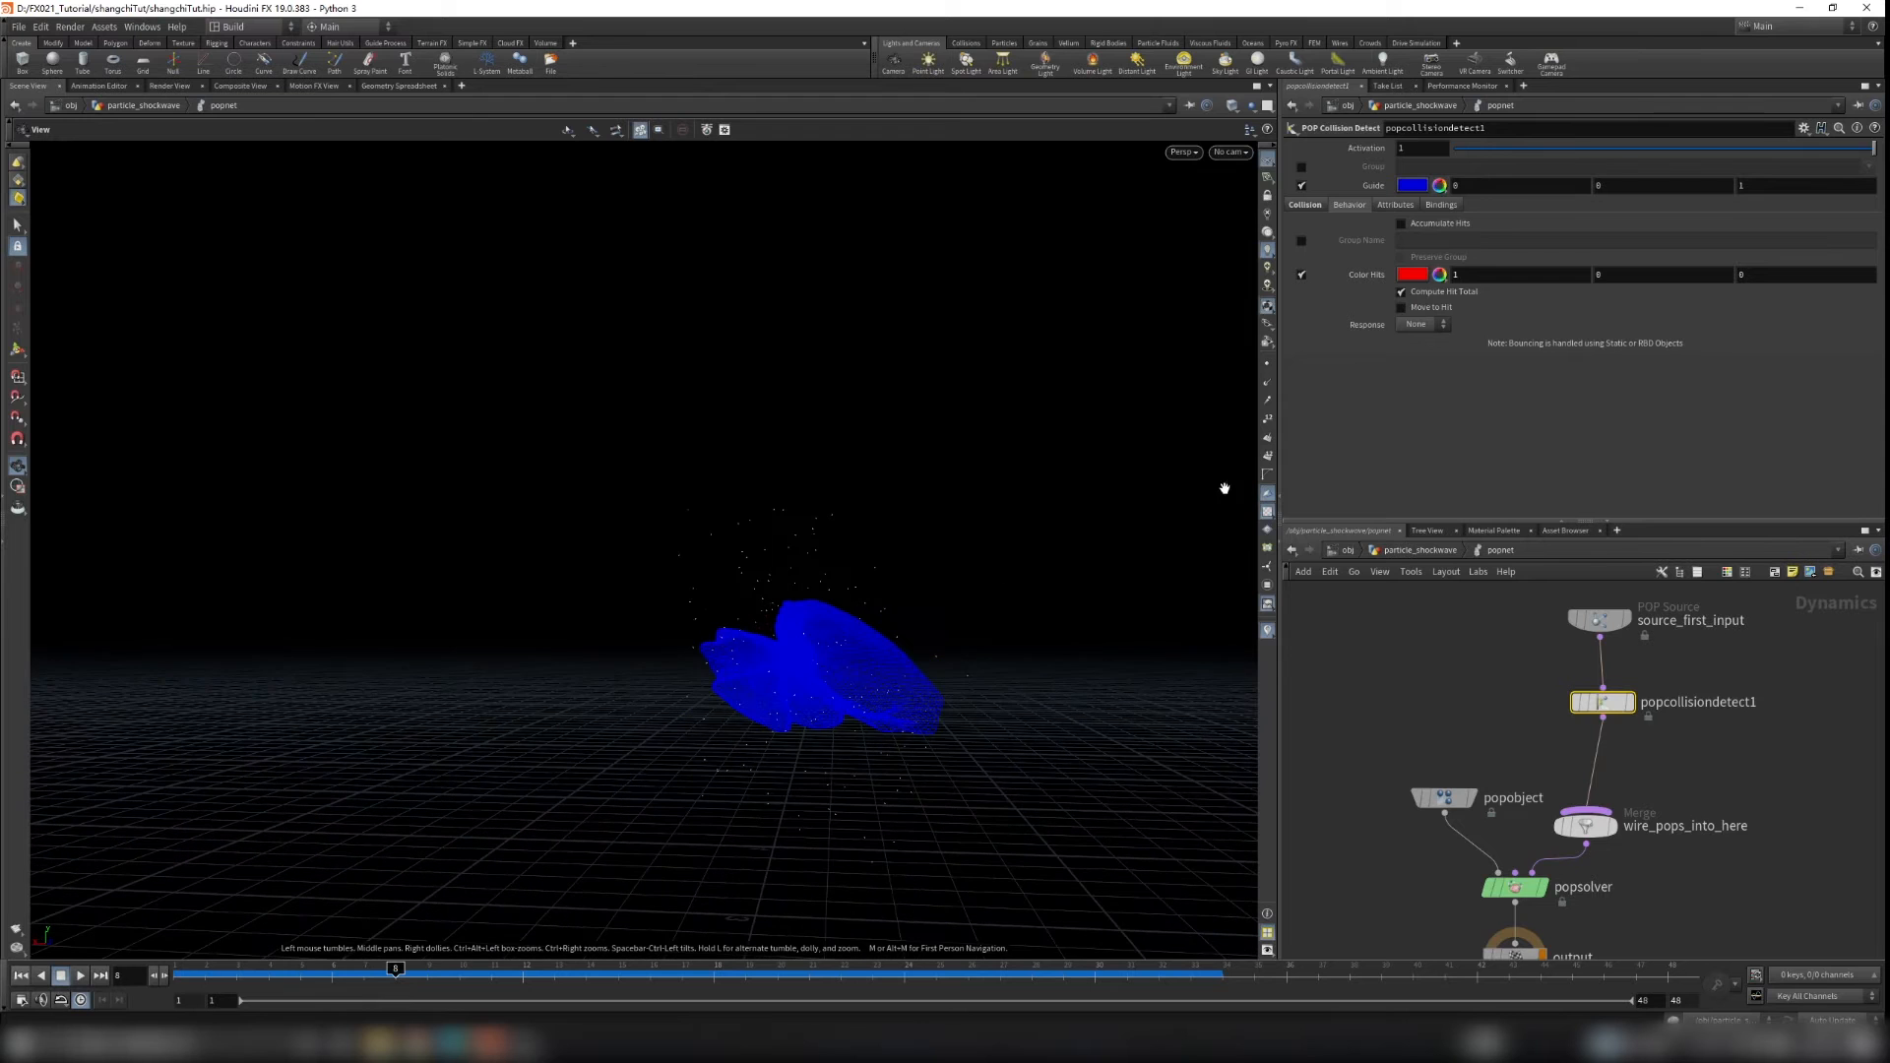
scroll(715, 619, up, 2)
scroll(690, 681, up, 3)
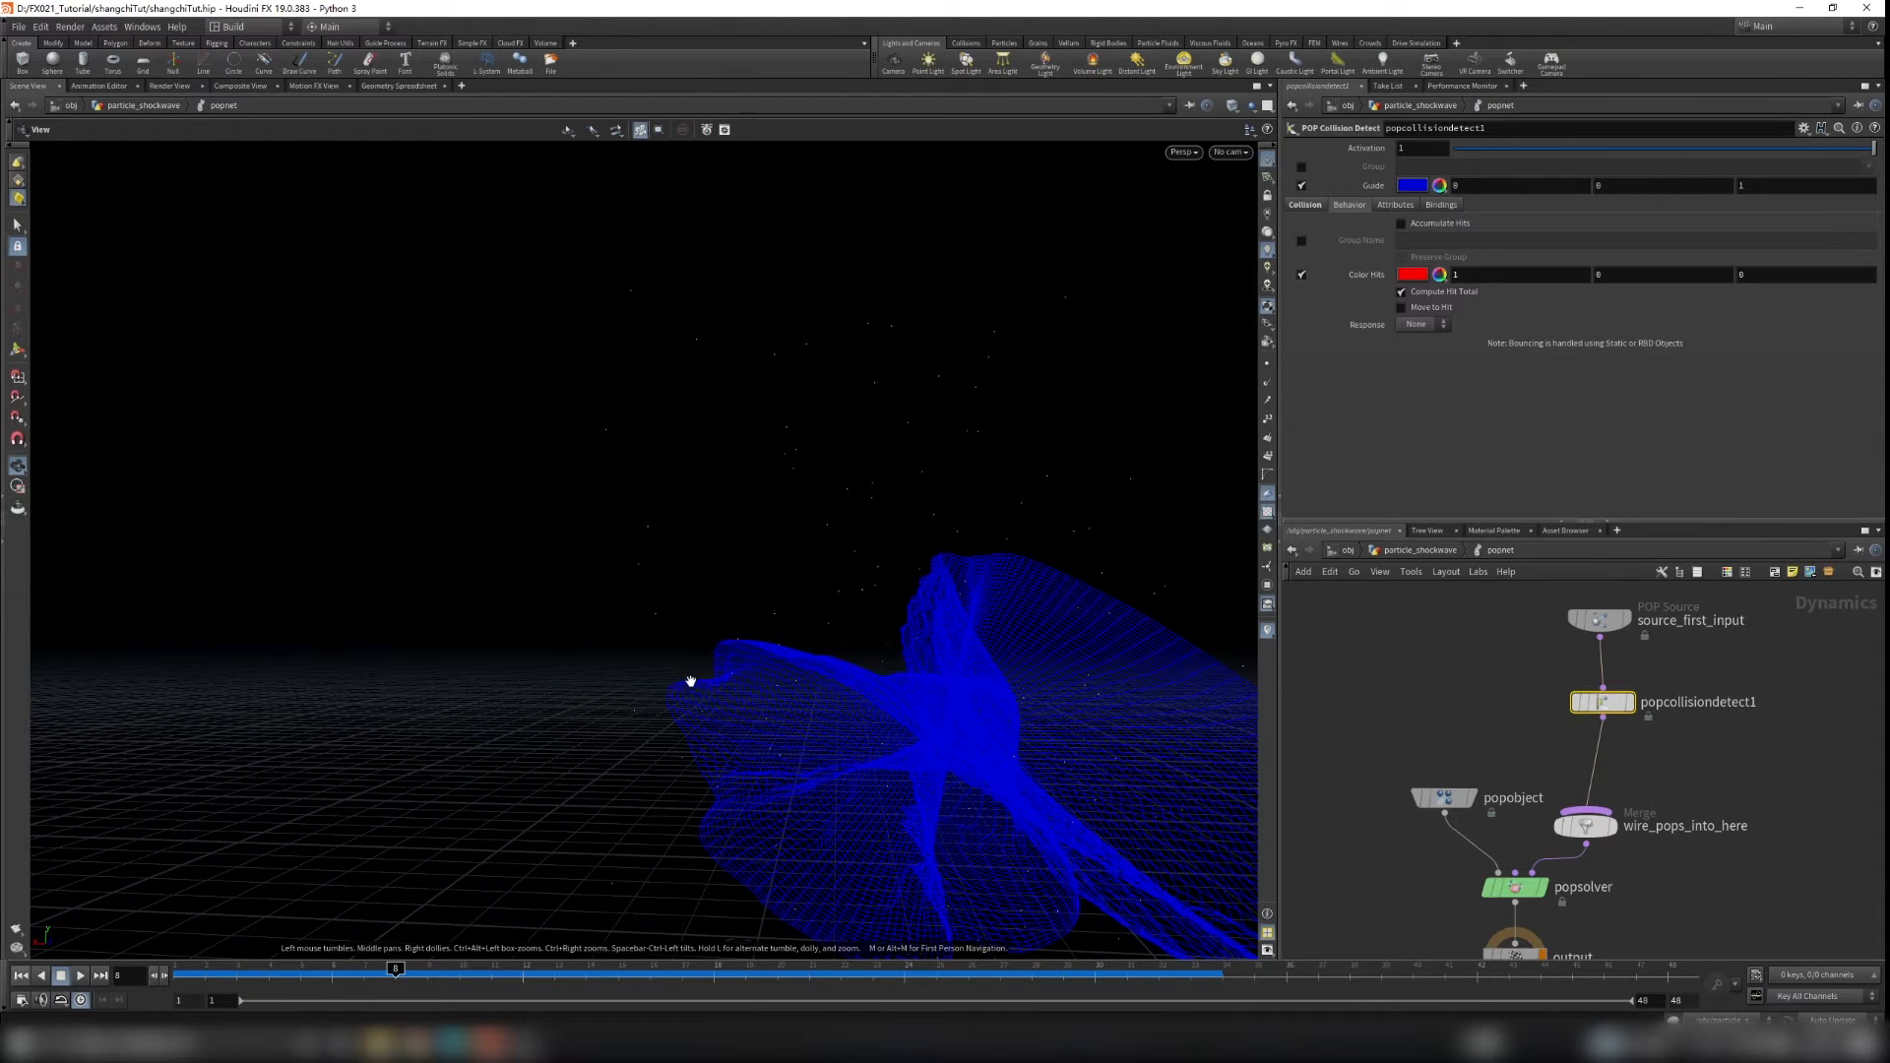
scroll(788, 628, down, 4)
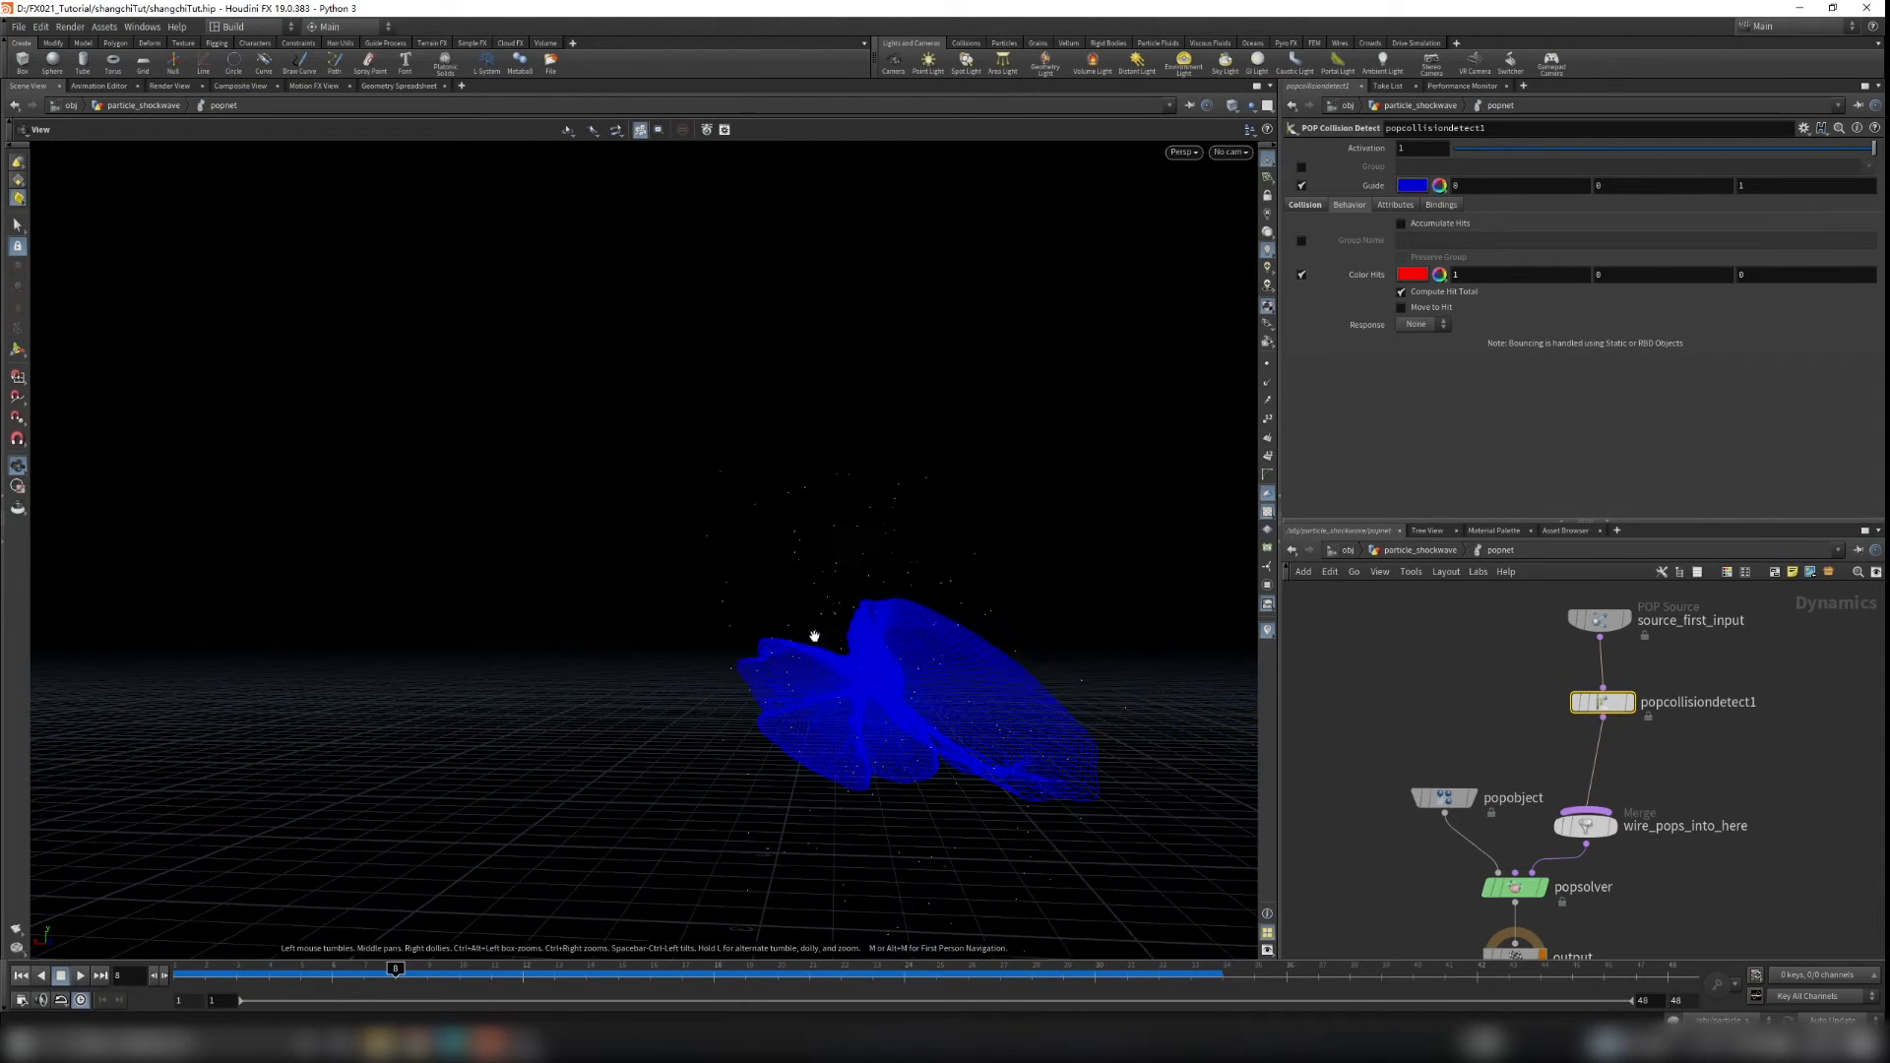
scroll(900, 650, down, 5)
drag(899, 680, 848, 705)
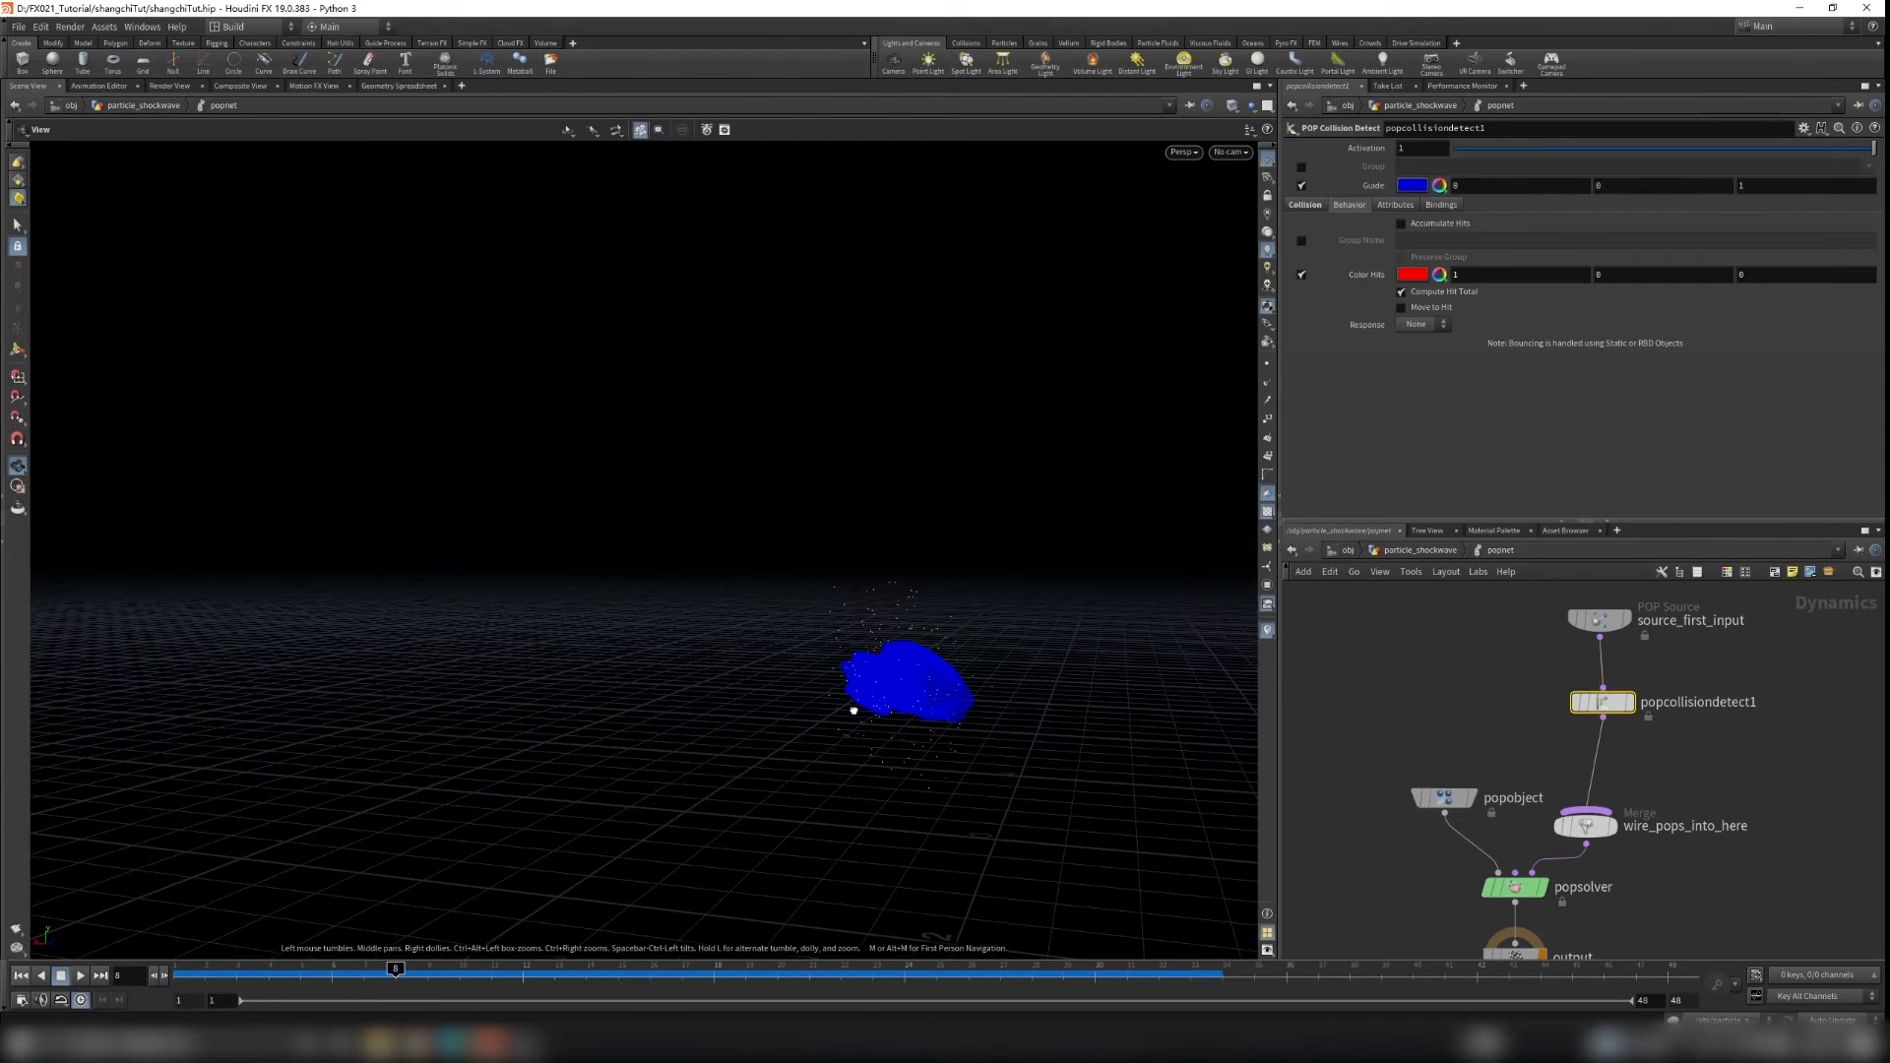
drag(582, 887, 866, 653)
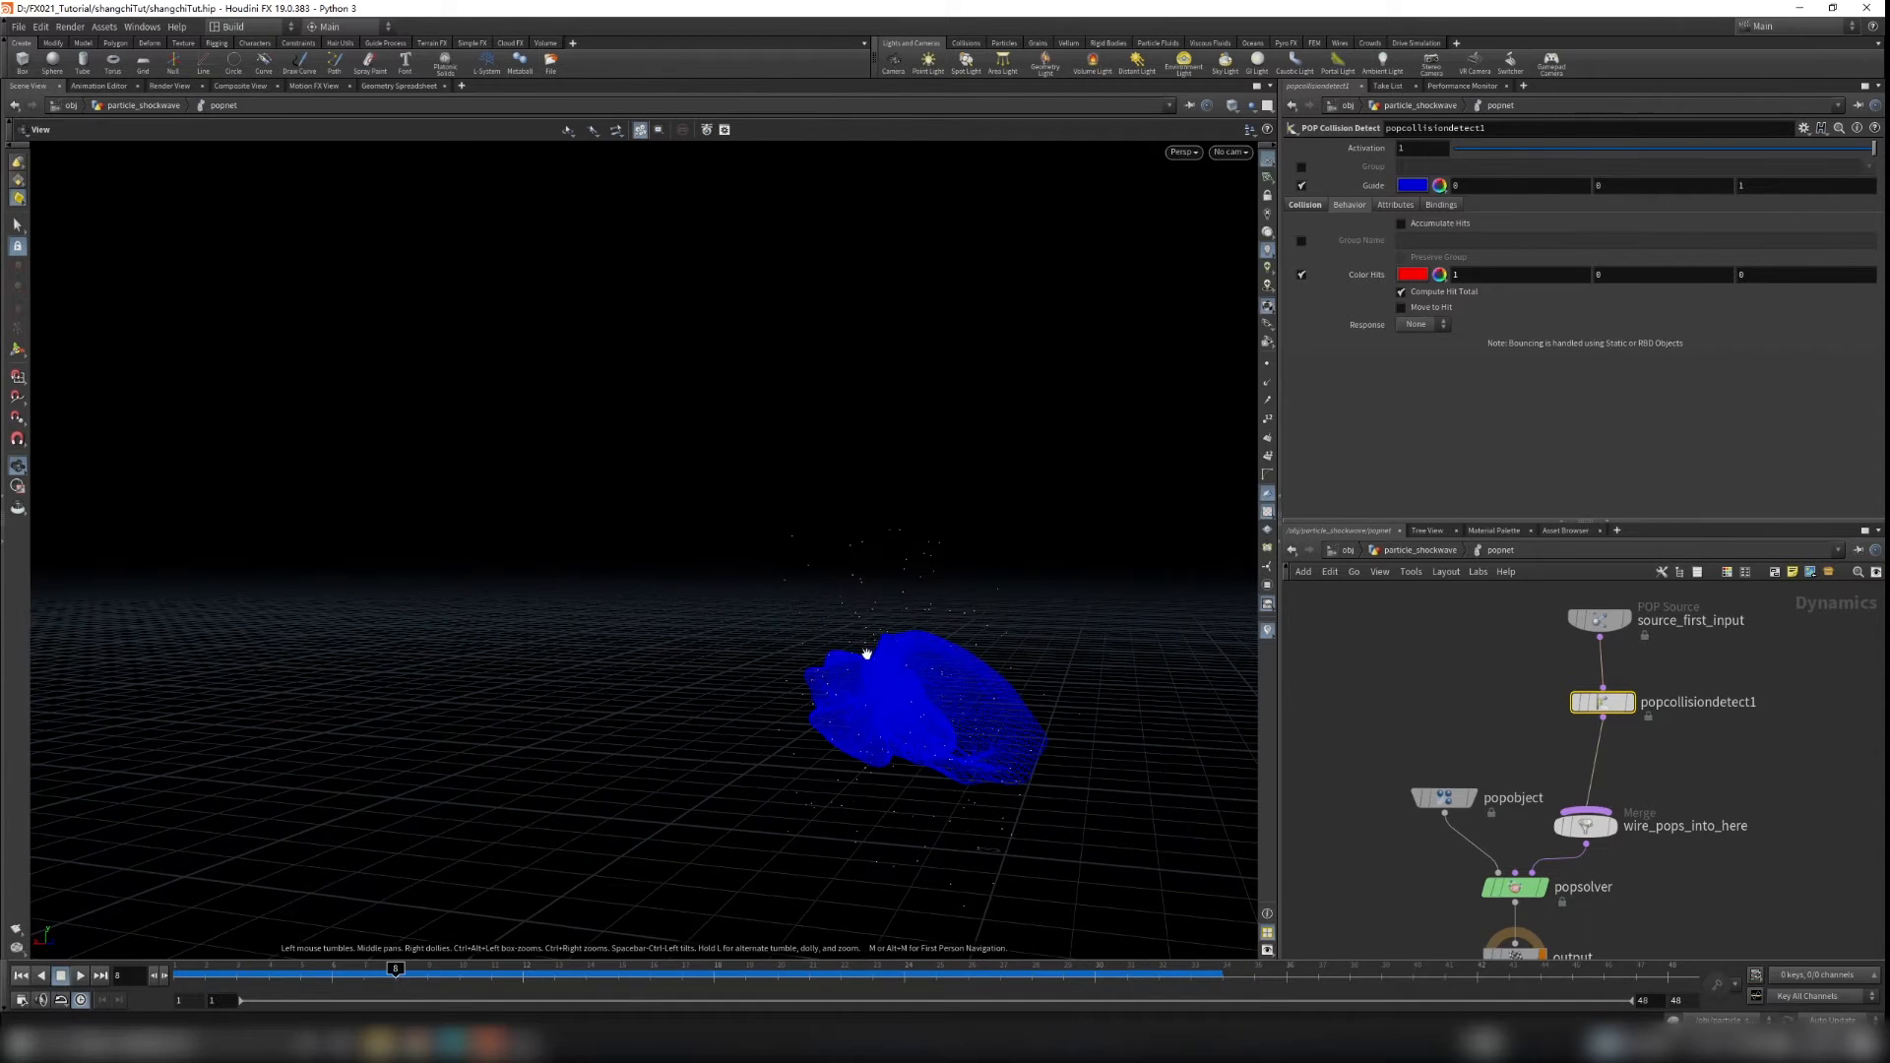
mouse_move(394, 975)
mouse_down()
mouse_move(423, 973)
mouse_move(363, 974)
mouse_move(426, 975)
mouse_move(395, 975)
mouse_up()
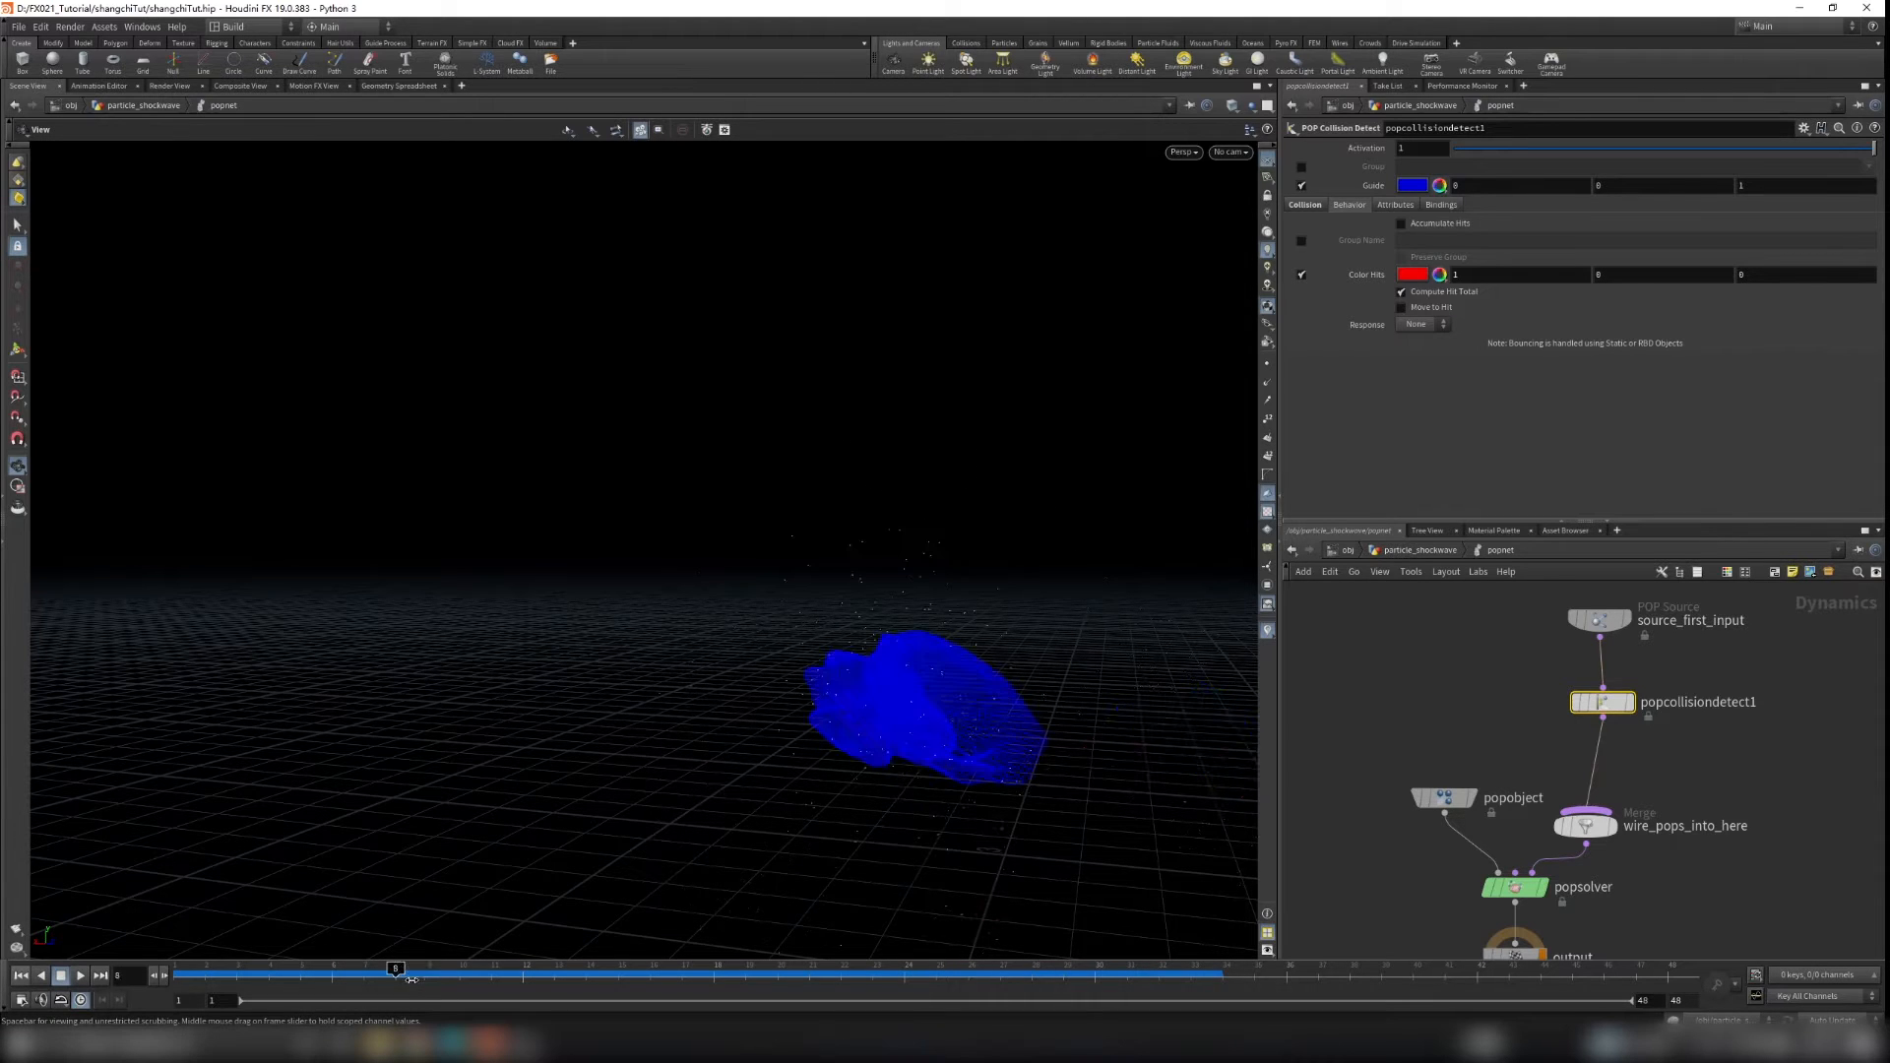
middle_drag(1642, 816, 1616, 841)
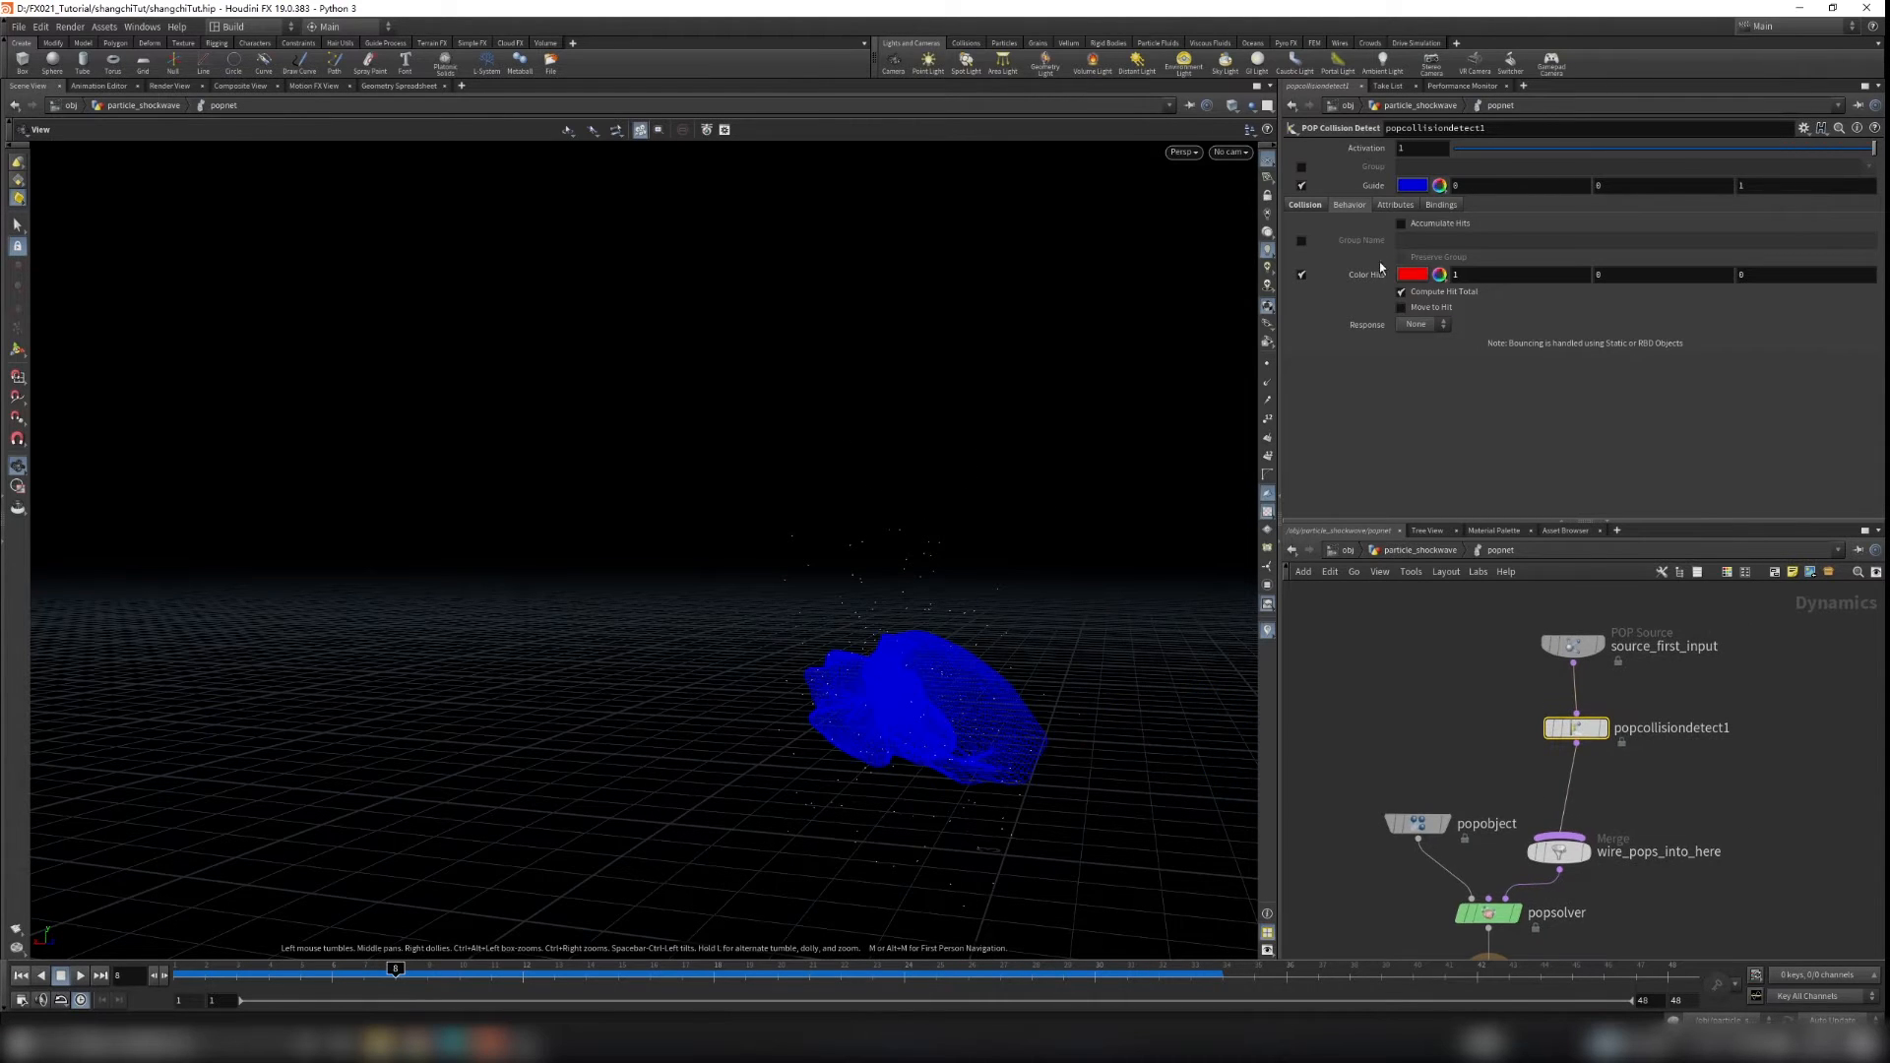
Step: On popcollisiondetect1, enable the hit Group Name and turn off Color Hits
click(1303, 241)
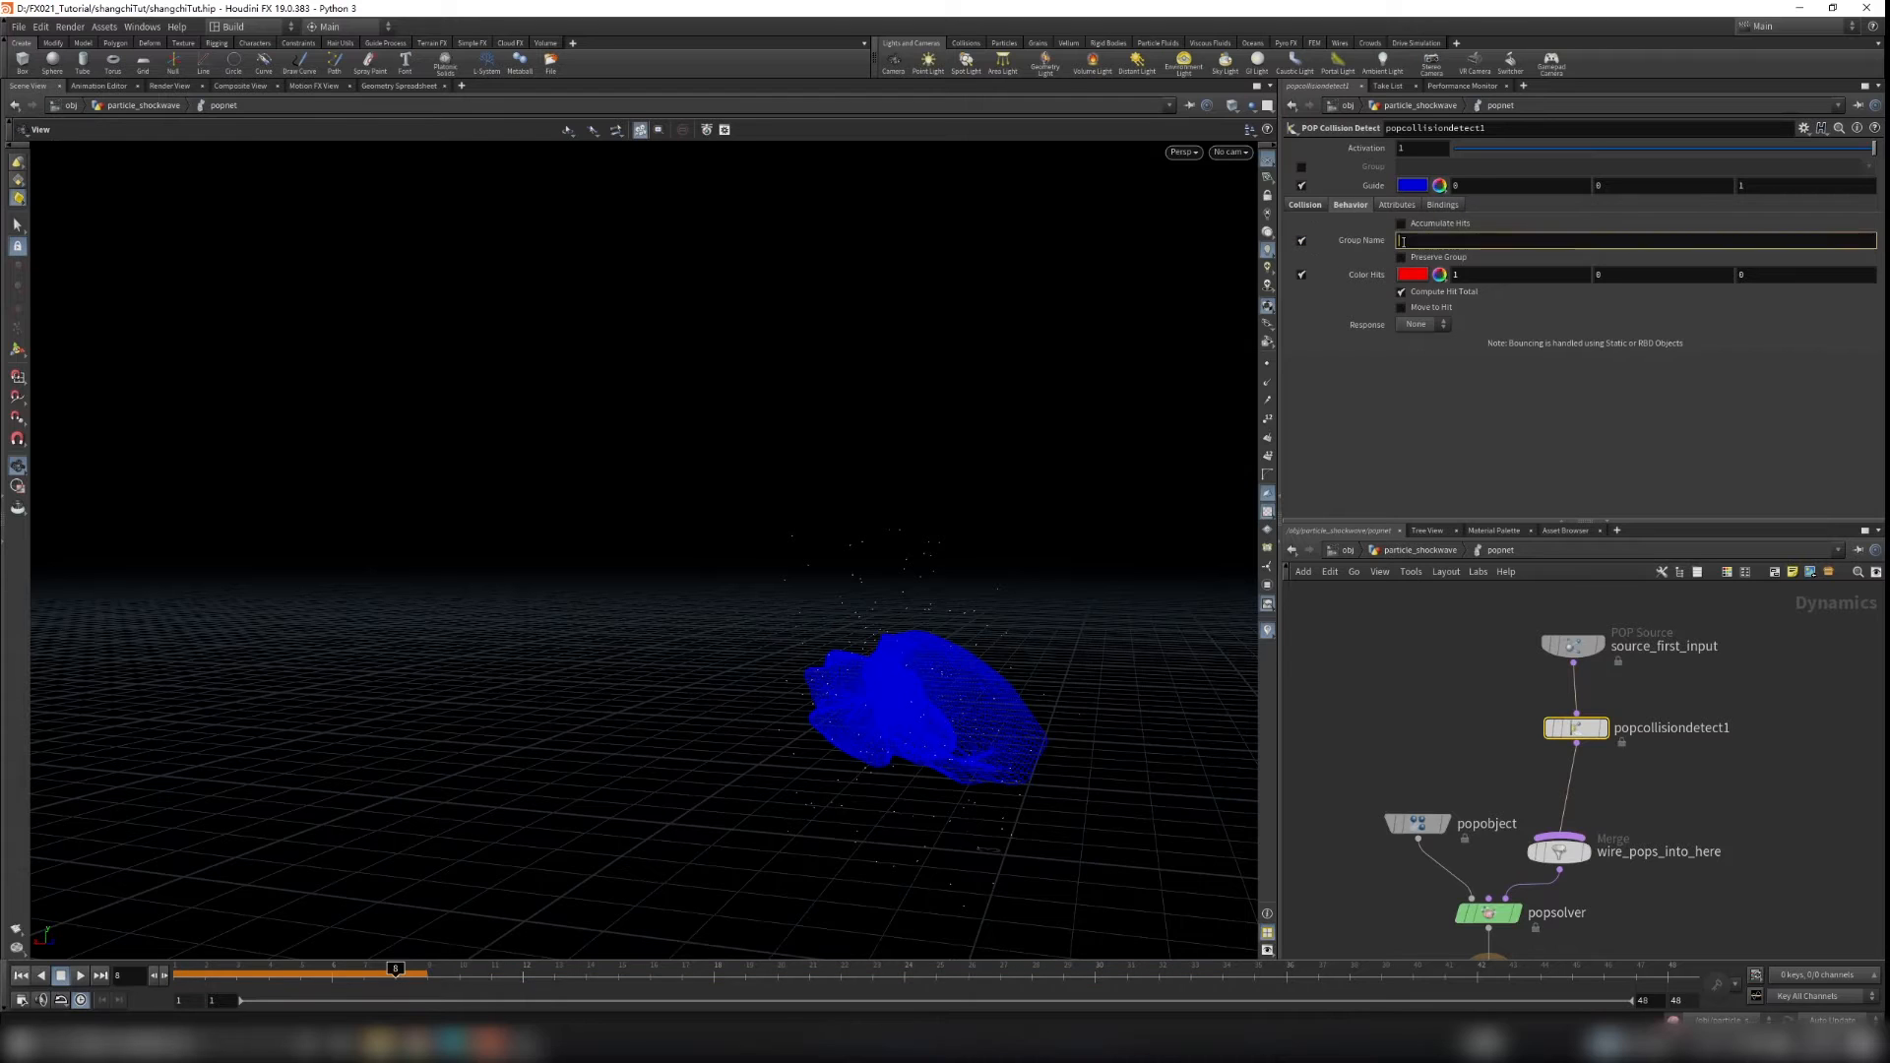
key(Return)
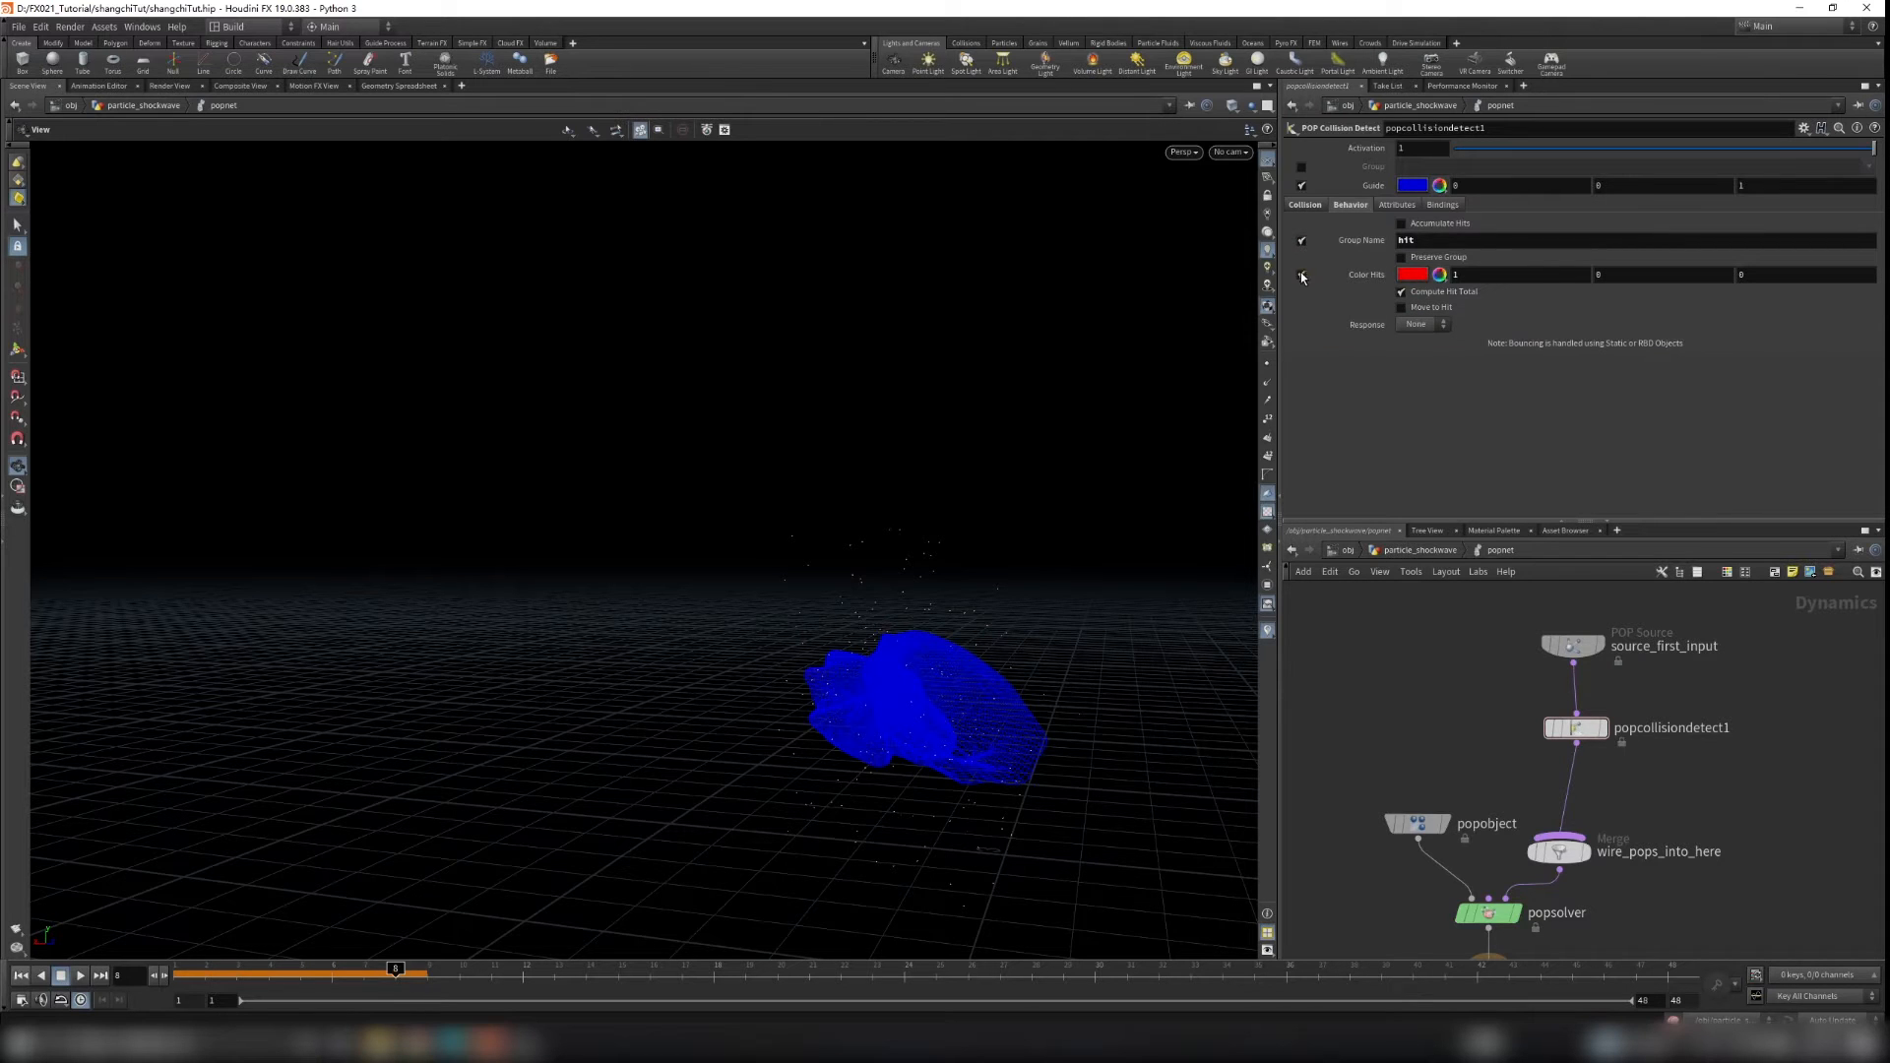
click(1301, 274)
Step: Set source_first_input's Inherit Velocity to 0.6
scroll(1449, 736, down, 2)
drag(1552, 740, 1550, 732)
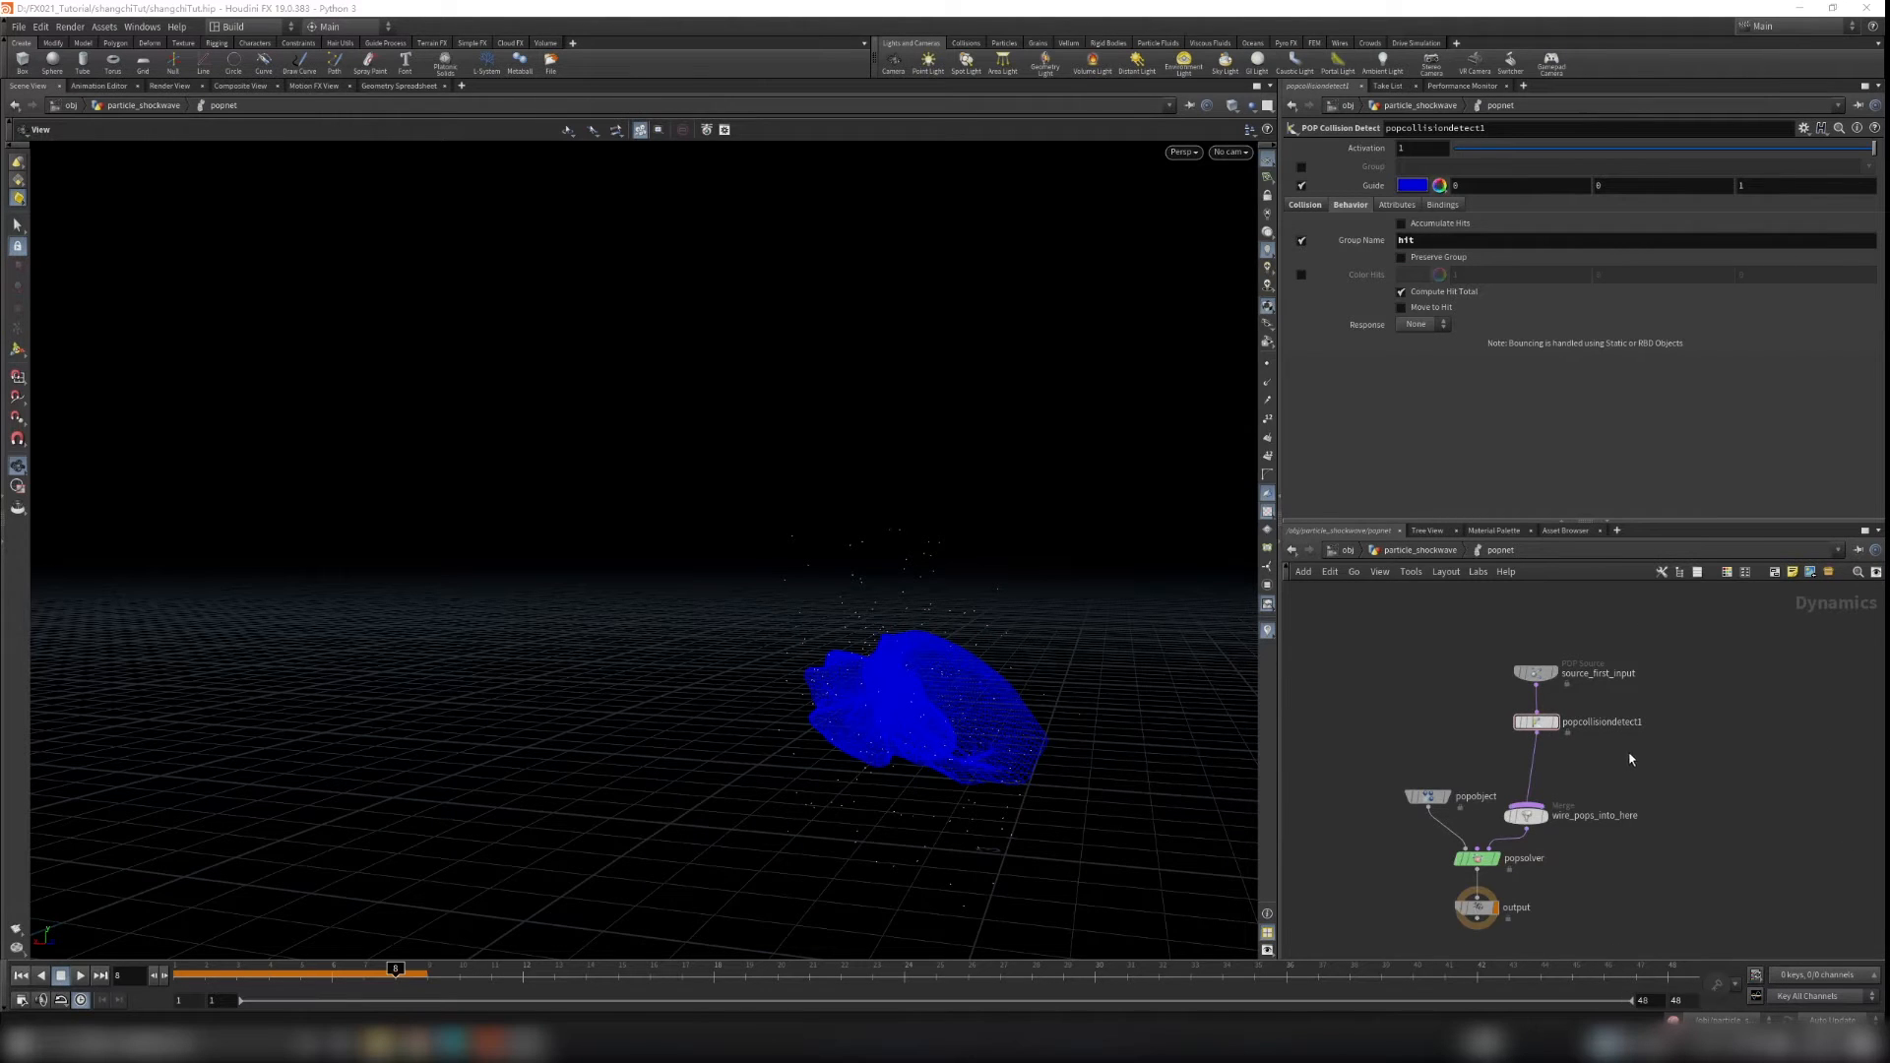
scroll(1616, 698, up, 2)
click(1526, 669)
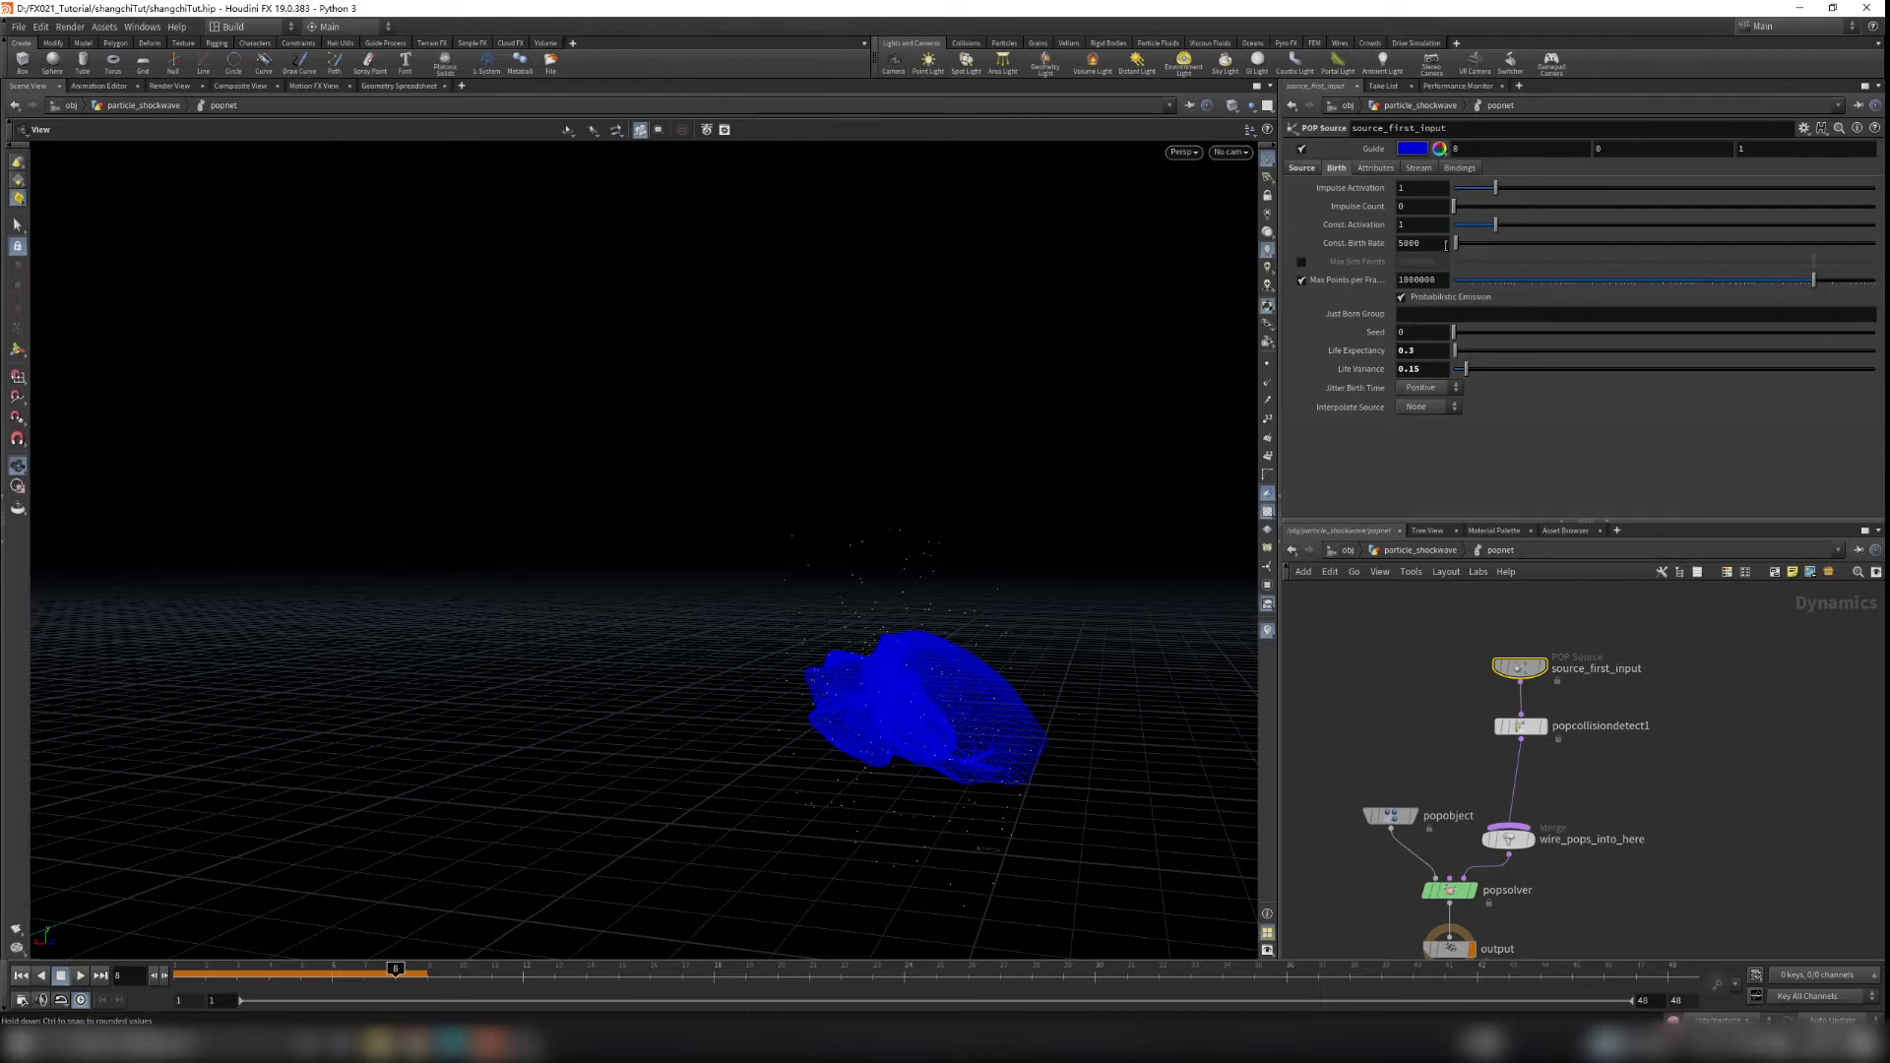
click(1388, 169)
drag(1496, 244, 1477, 251)
key(Return)
Step: Insert a POP Drag node between popcollisiondetect1 and wire_pops_into_here
key(Tab)
text(pop)
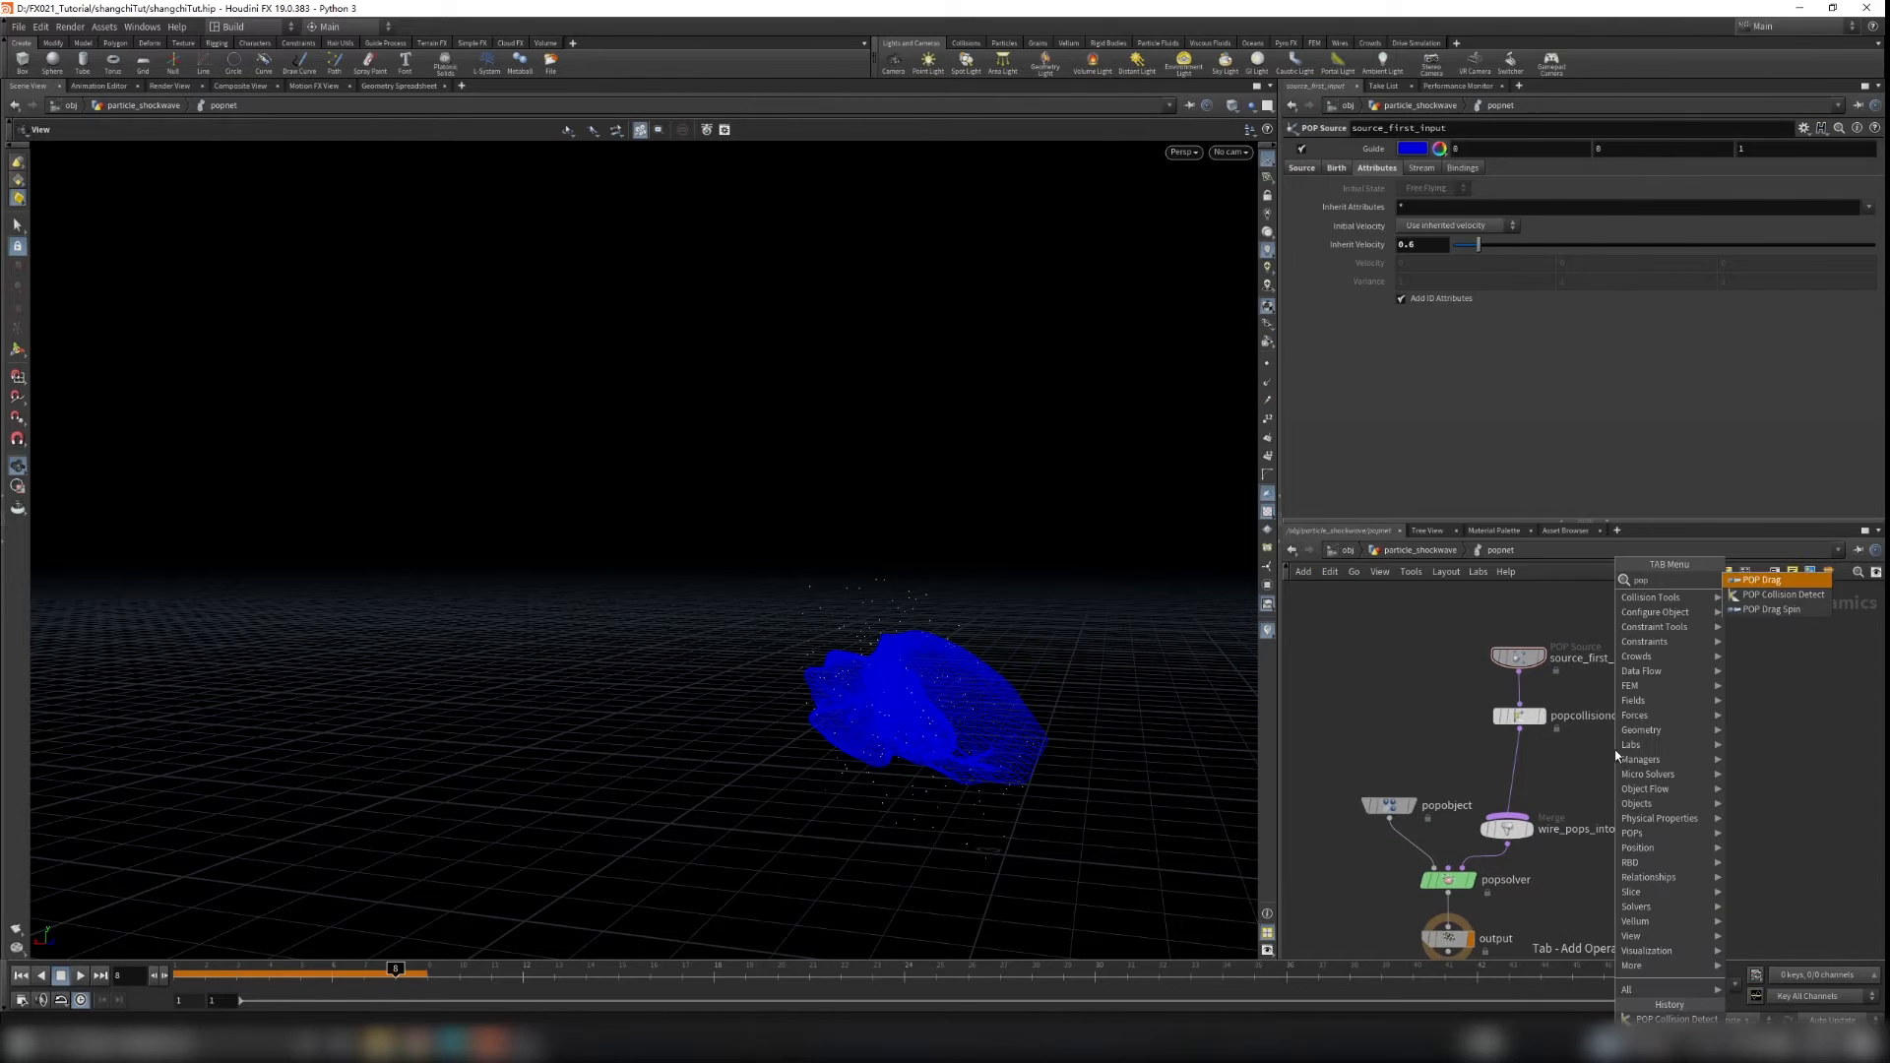
key(Return)
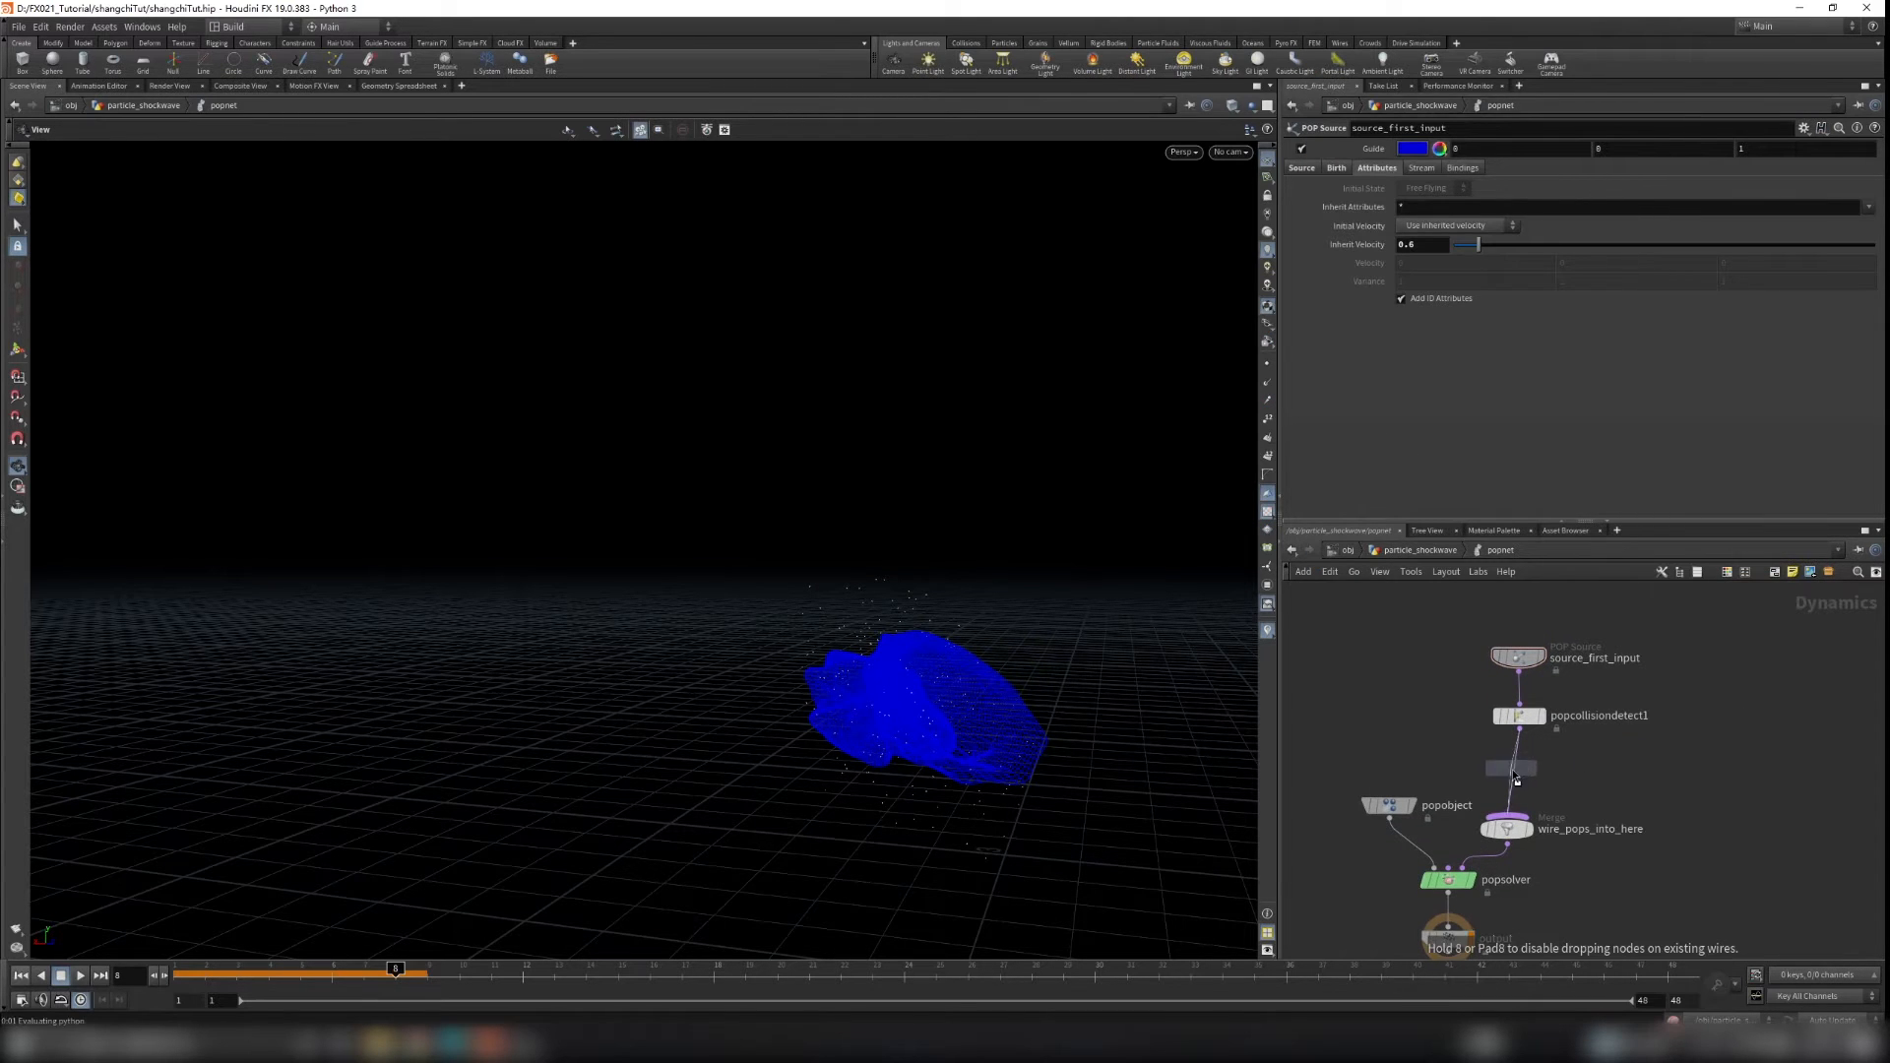
click(1516, 778)
Step: Replay the simulation from the first frame and scrub back through it
click(42, 977)
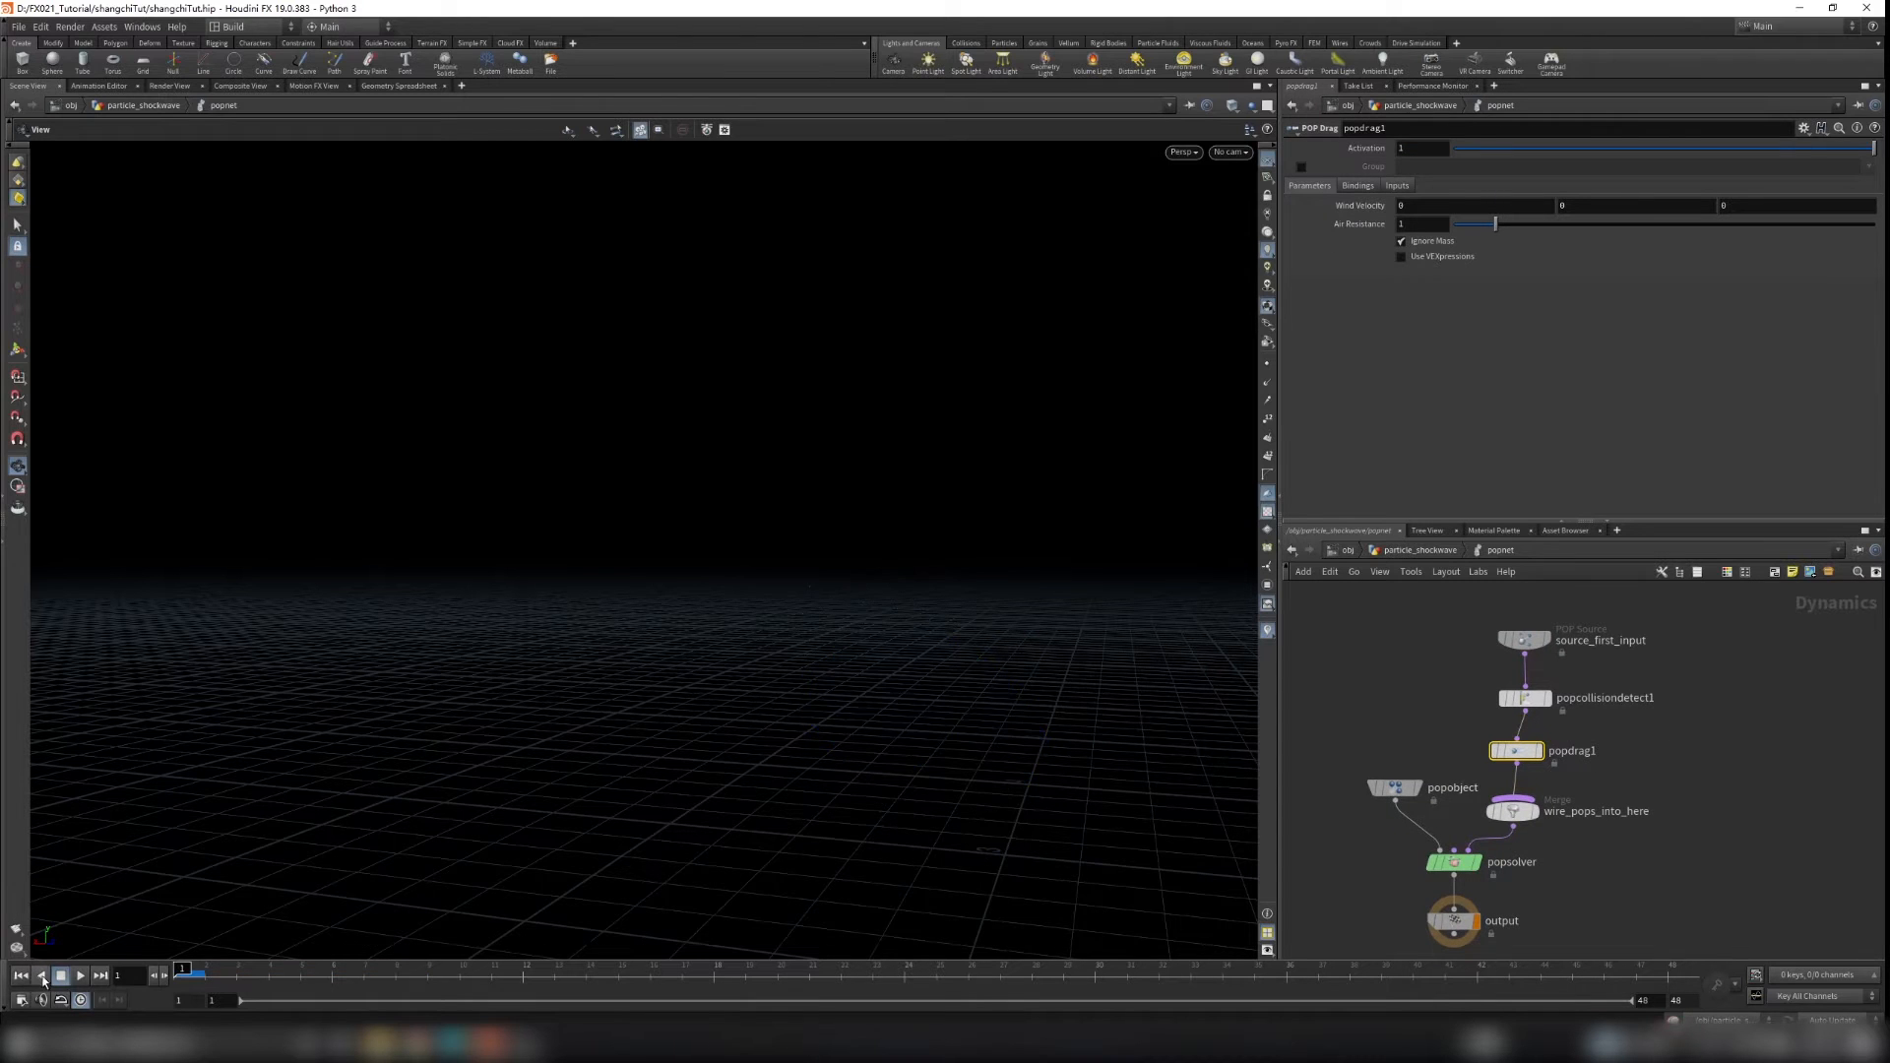
click(78, 977)
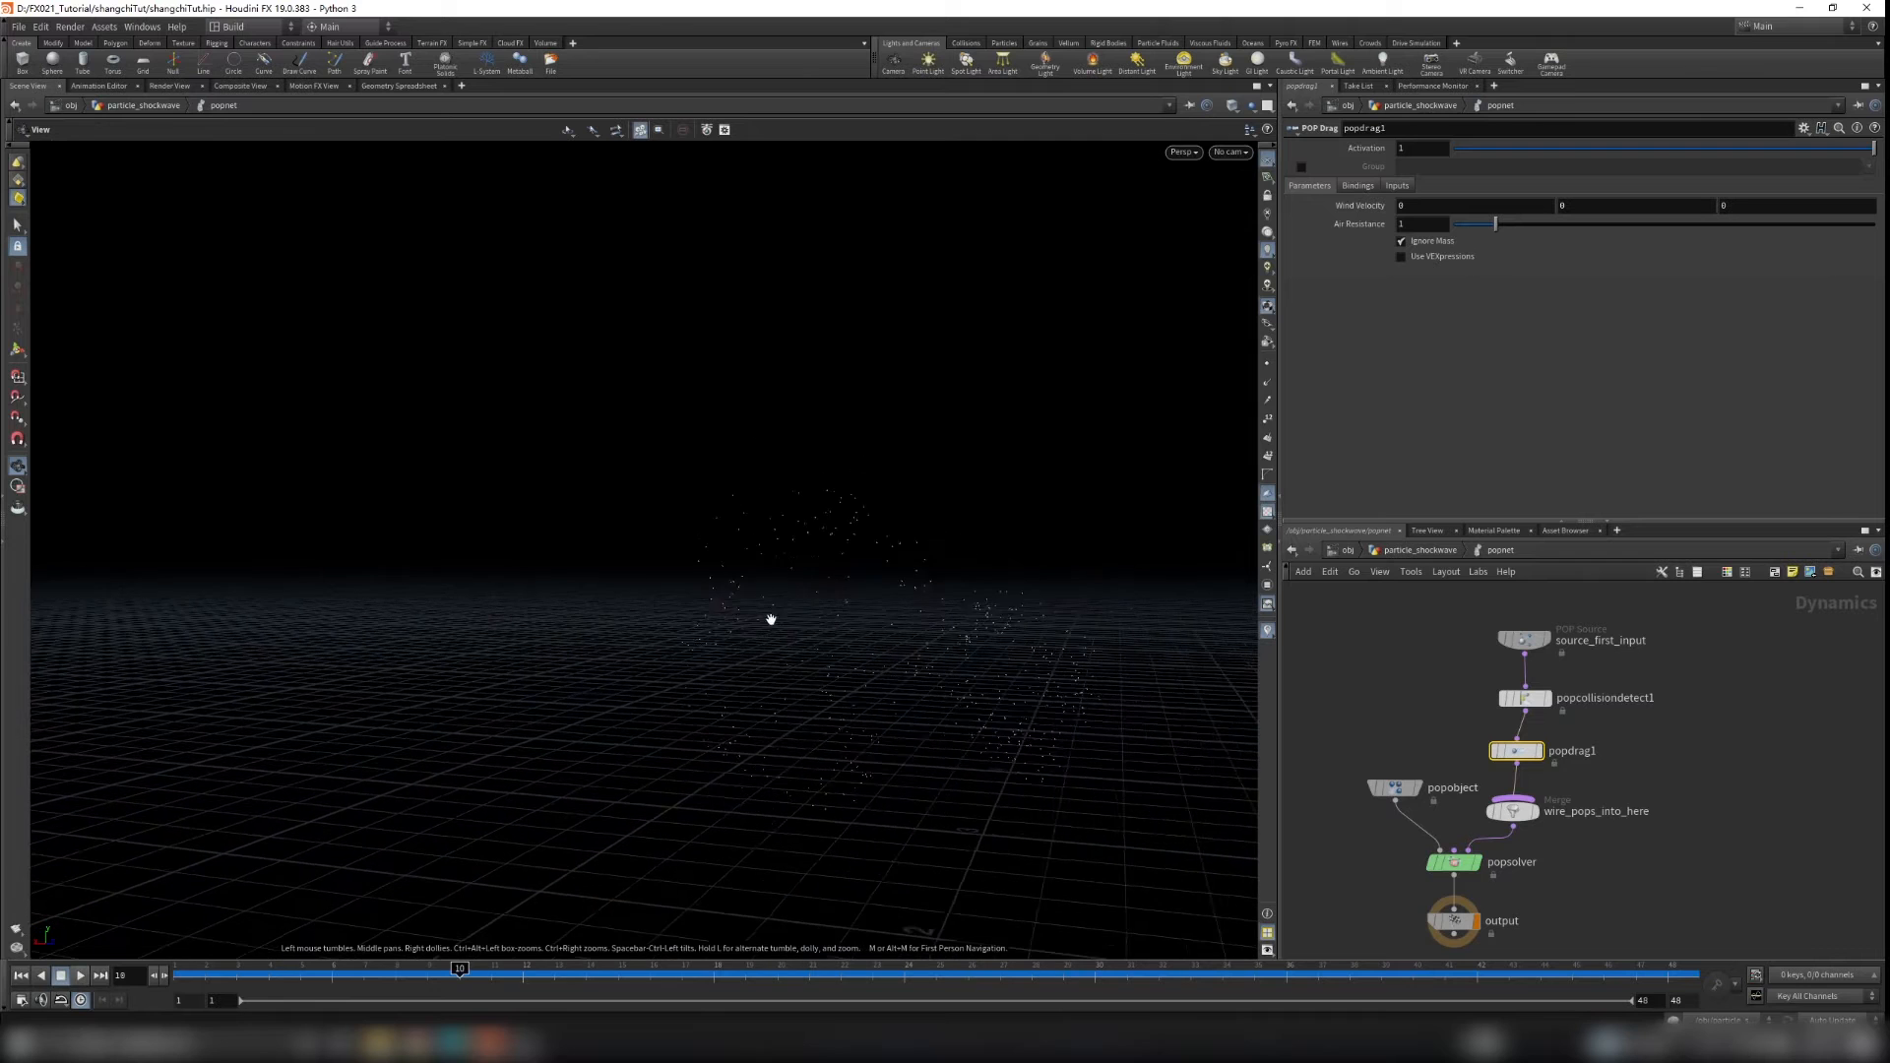
drag(458, 980, 183, 972)
Step: Set popdrag1's Air Resistance to about 2.6 and play the simulation
drag(1496, 225, 1566, 233)
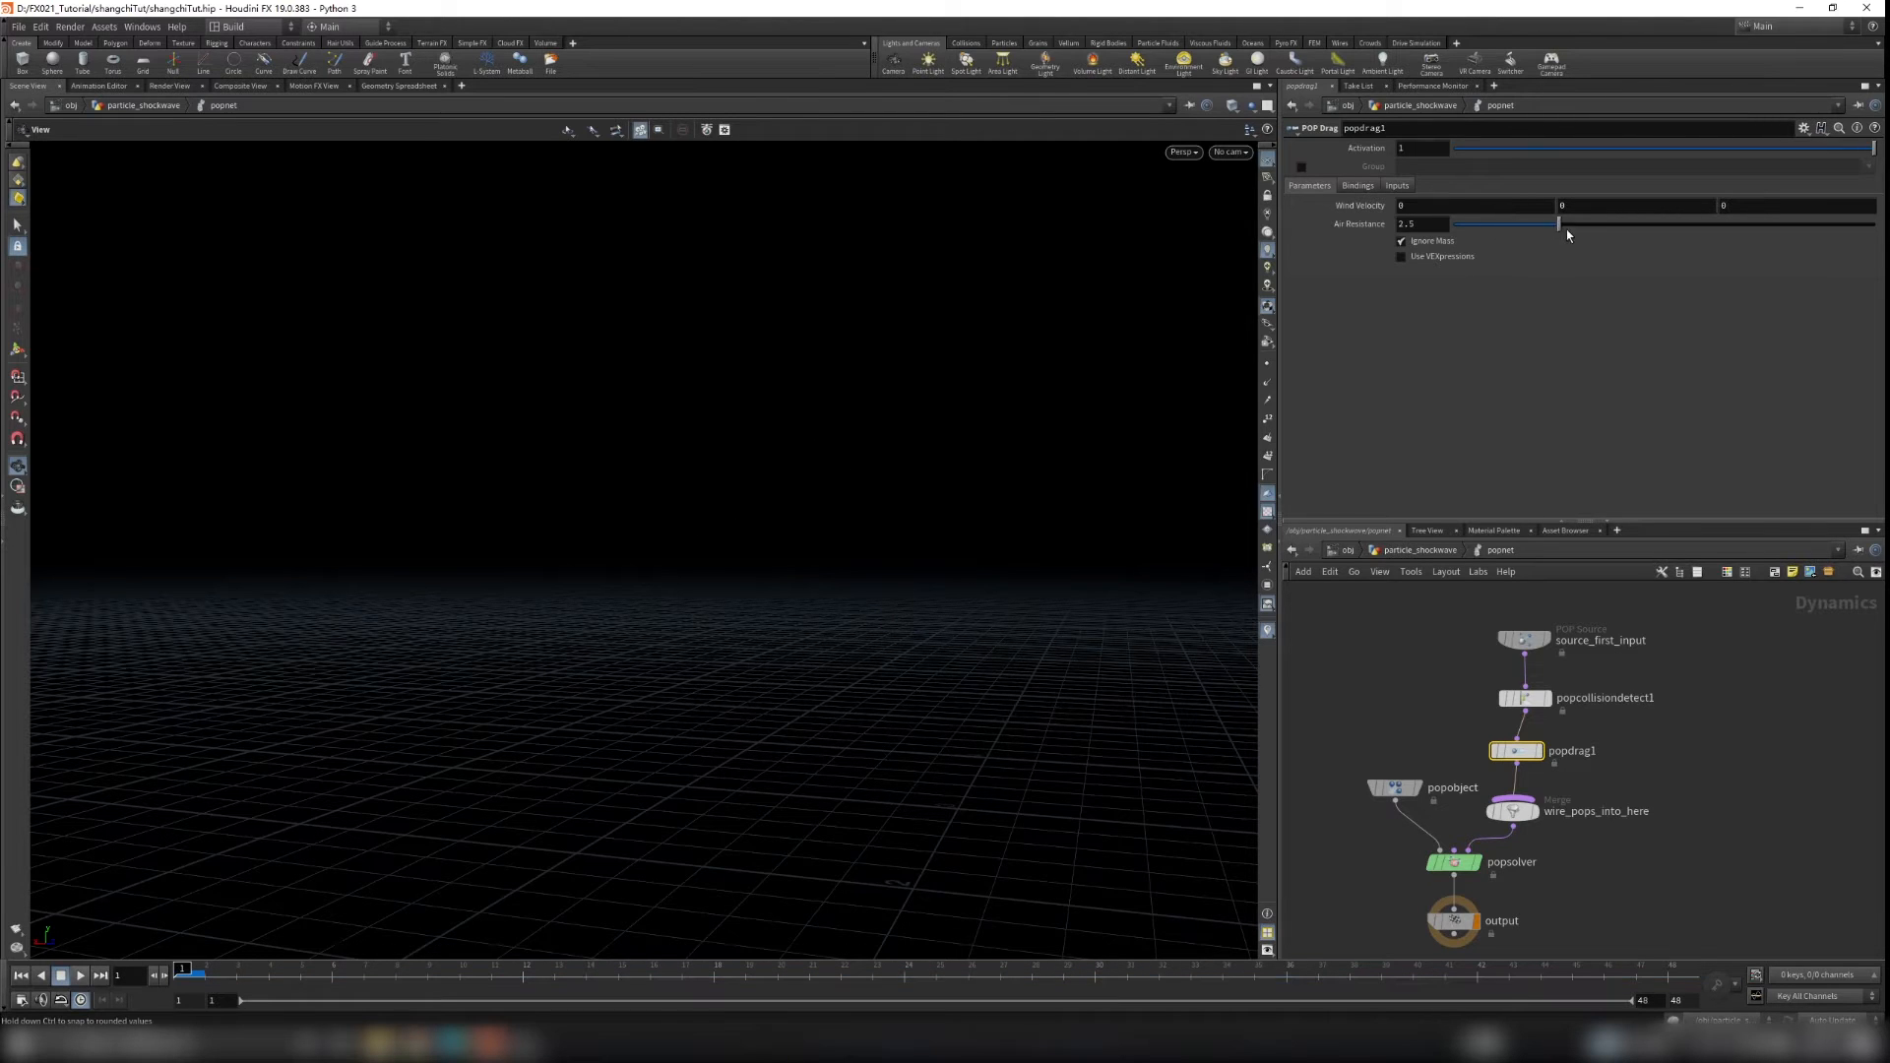
click(79, 976)
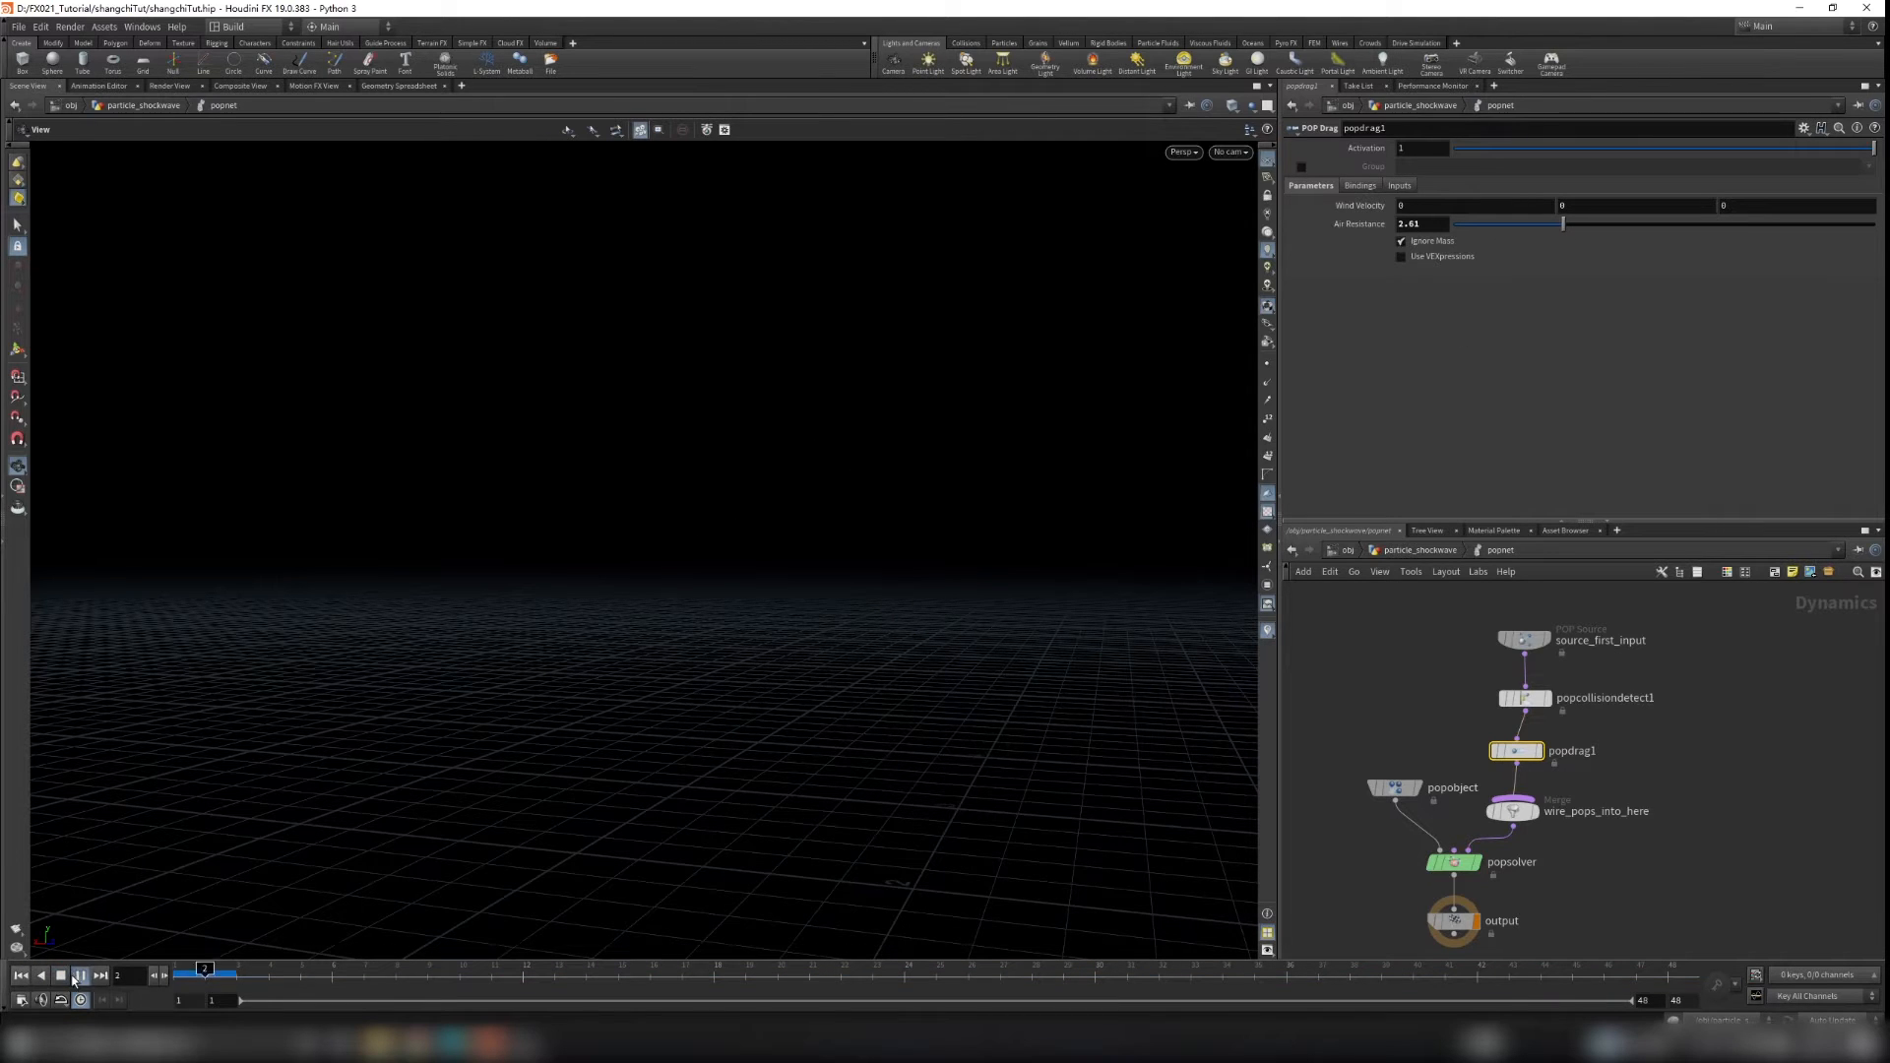
Step: Insert a POP Wind between popcollisiondetect1 and popdrag1 with noise Amplitude 0.28, and replay
drag(1476, 601, 1535, 650)
click(1612, 668)
key(Tab)
text(popk)
key(Return)
click(1517, 706)
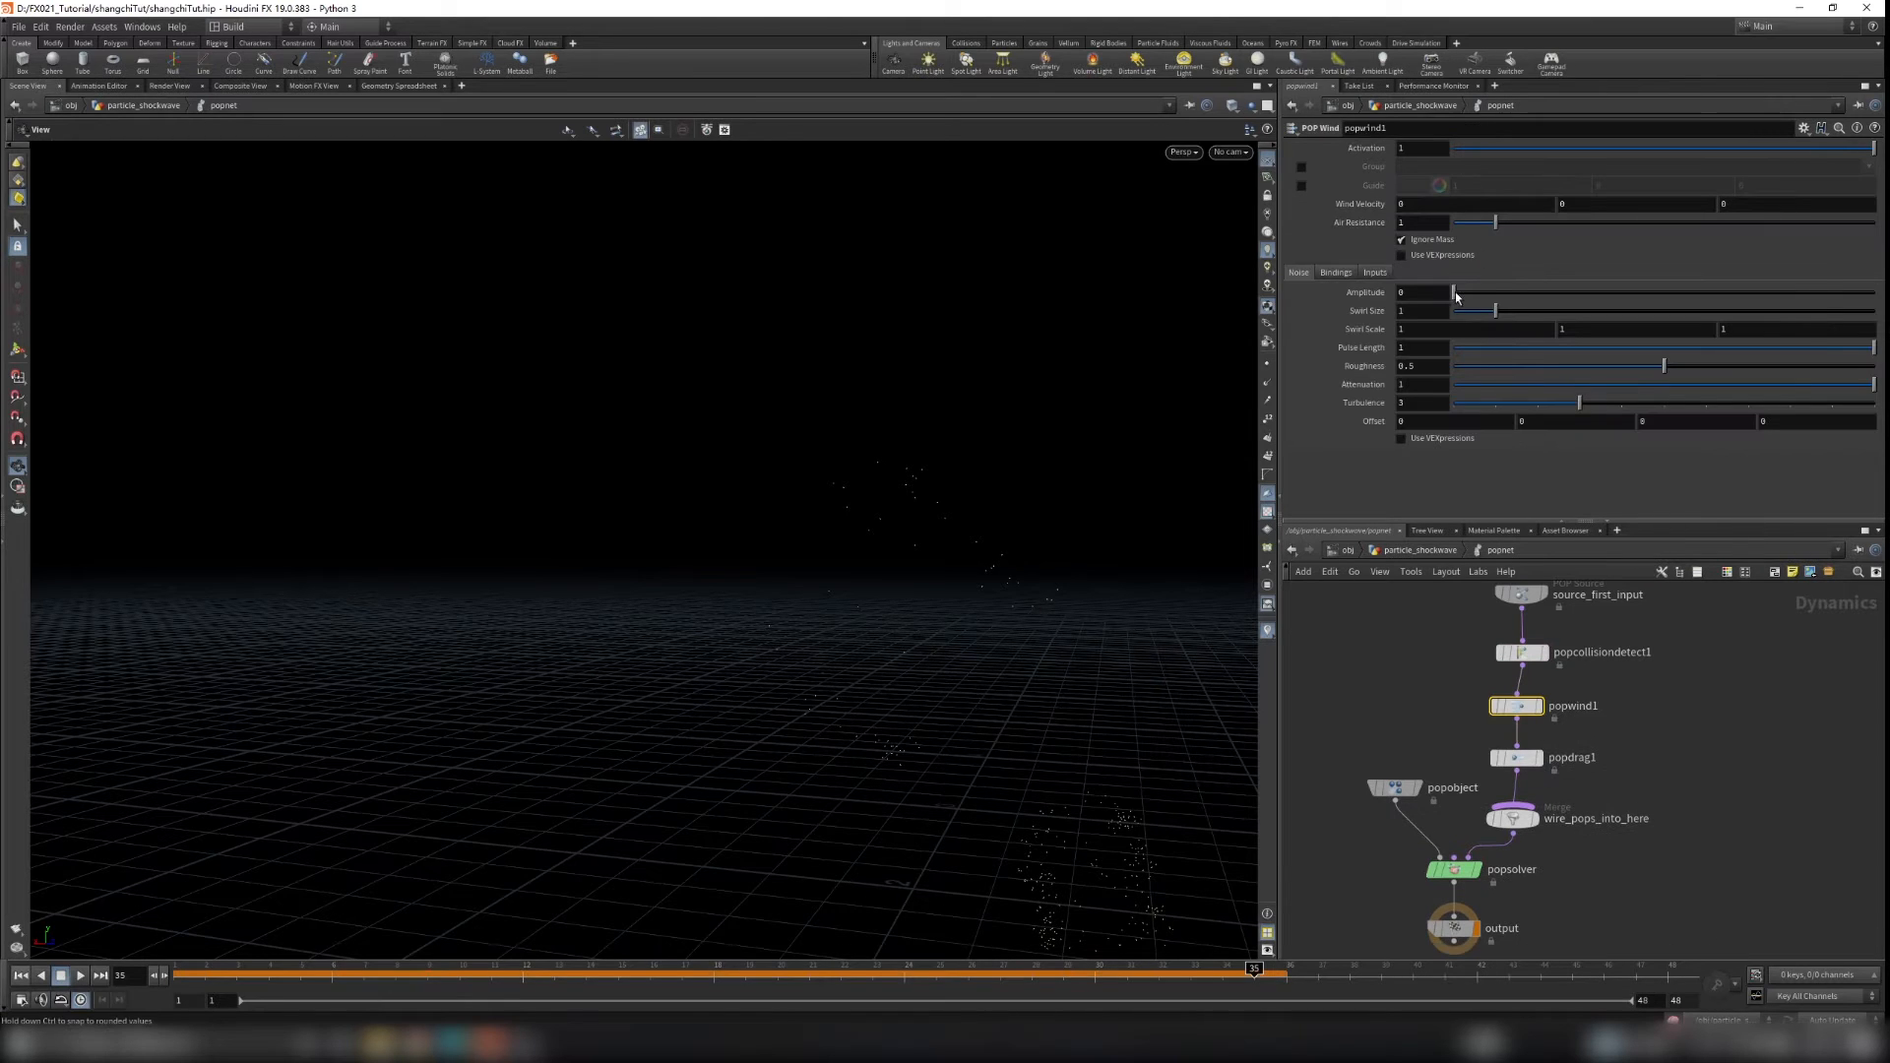
click(81, 976)
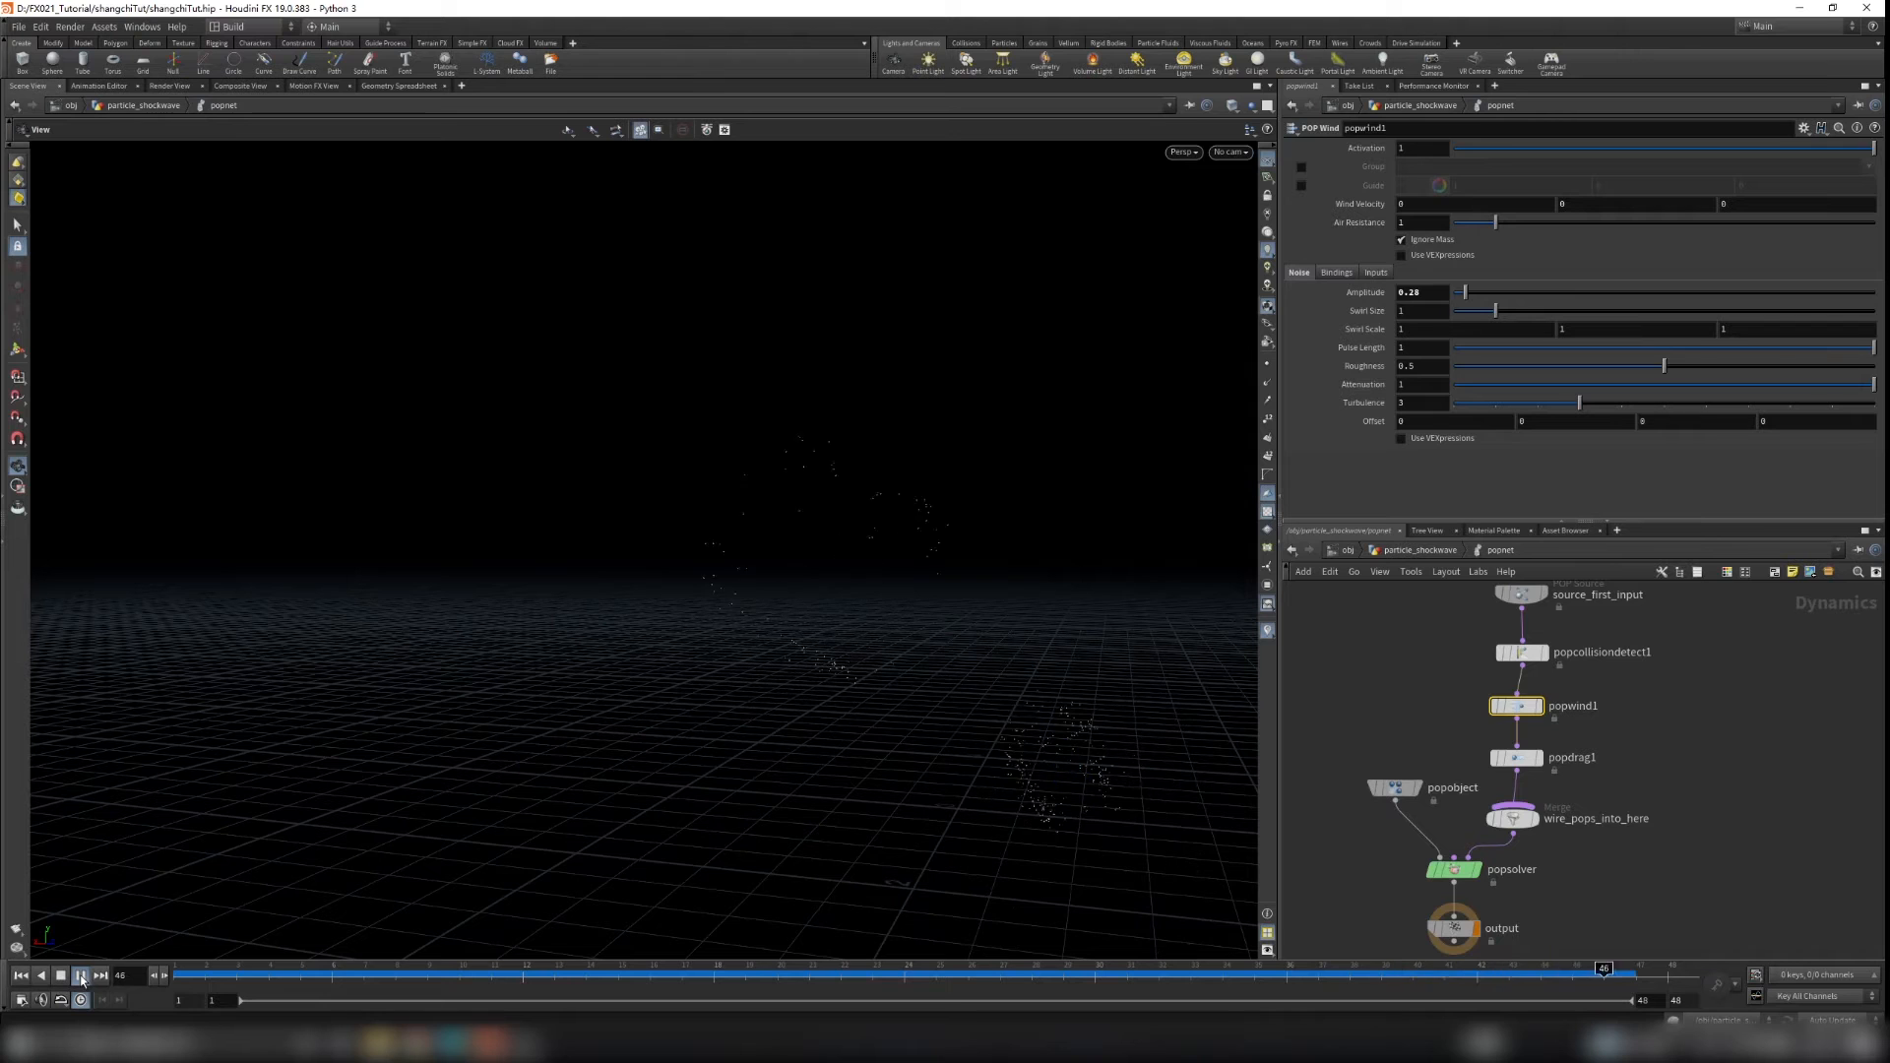
Step: Insert a SOP Solver between popdrag1 and wire_pops_into_here
scroll(1558, 832, down, 3)
drag(1400, 764, 1518, 882)
click(1558, 807)
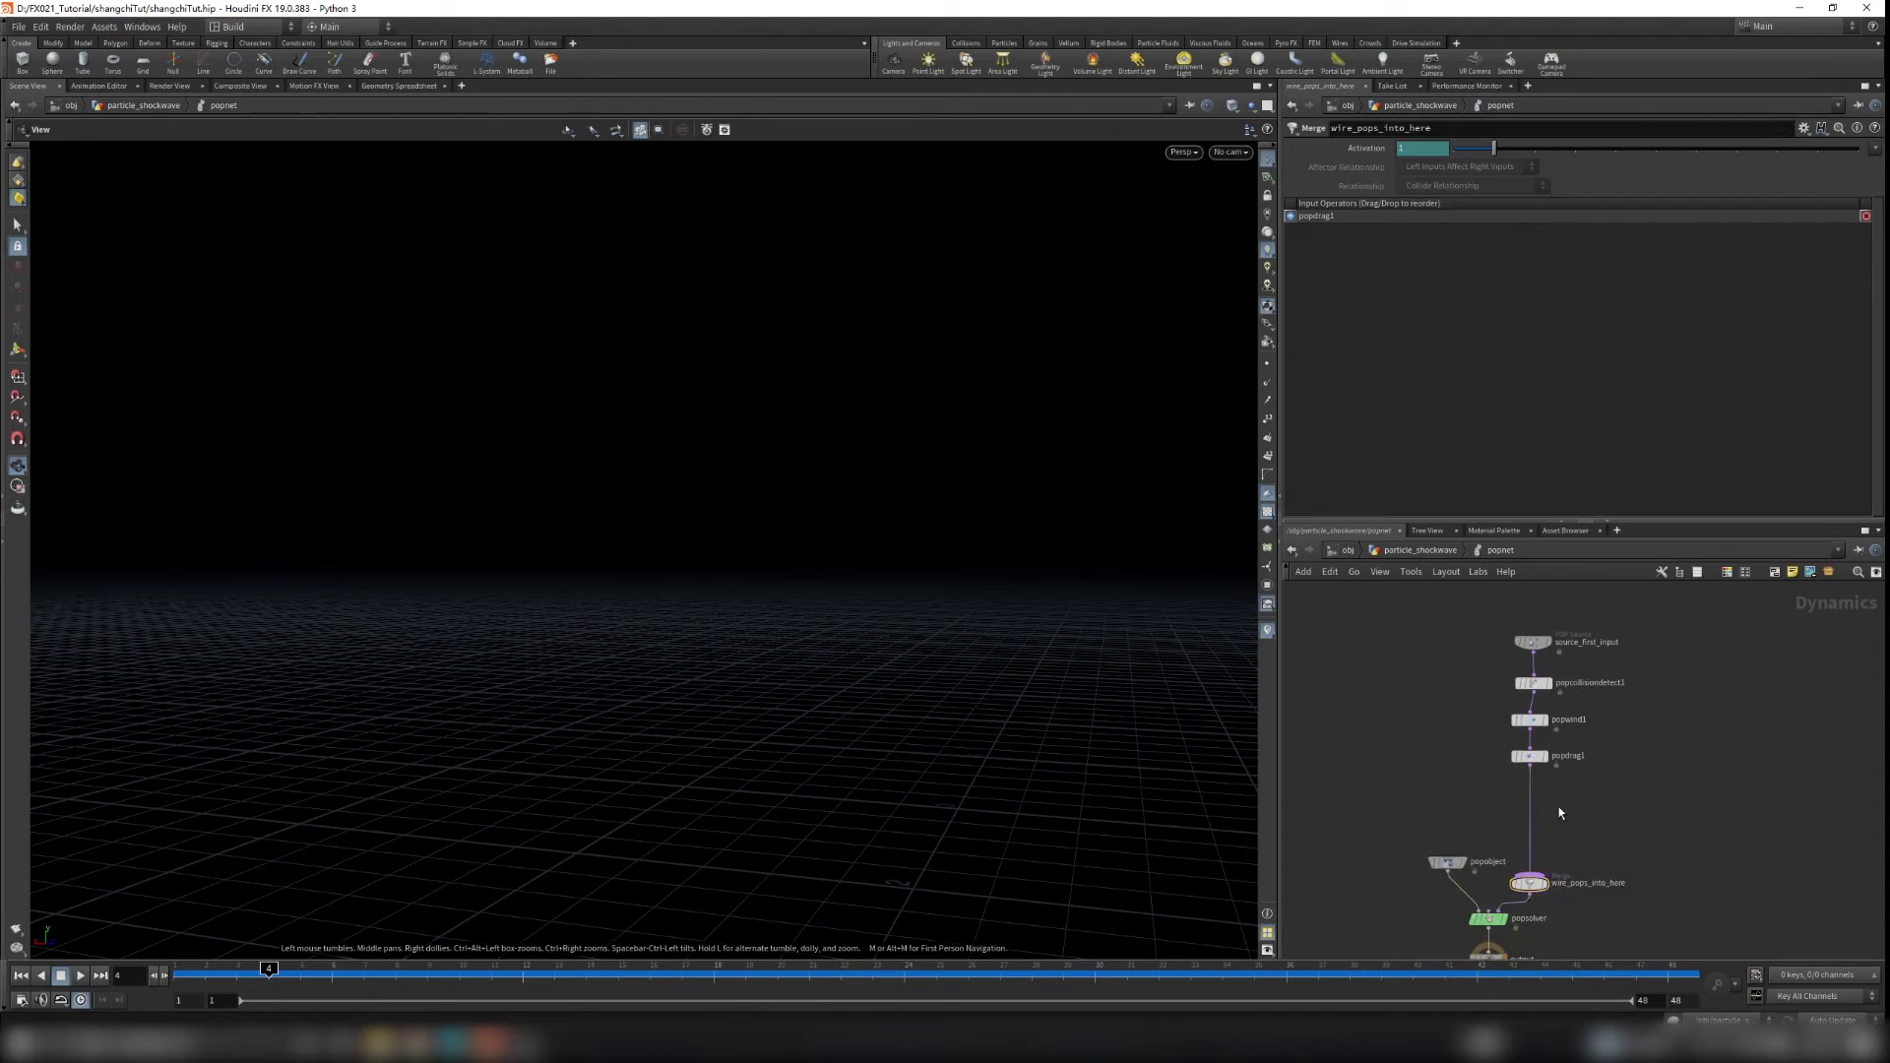
scroll(1557, 806, up, 3)
key(Tab)
text(popfor)
key(Return)
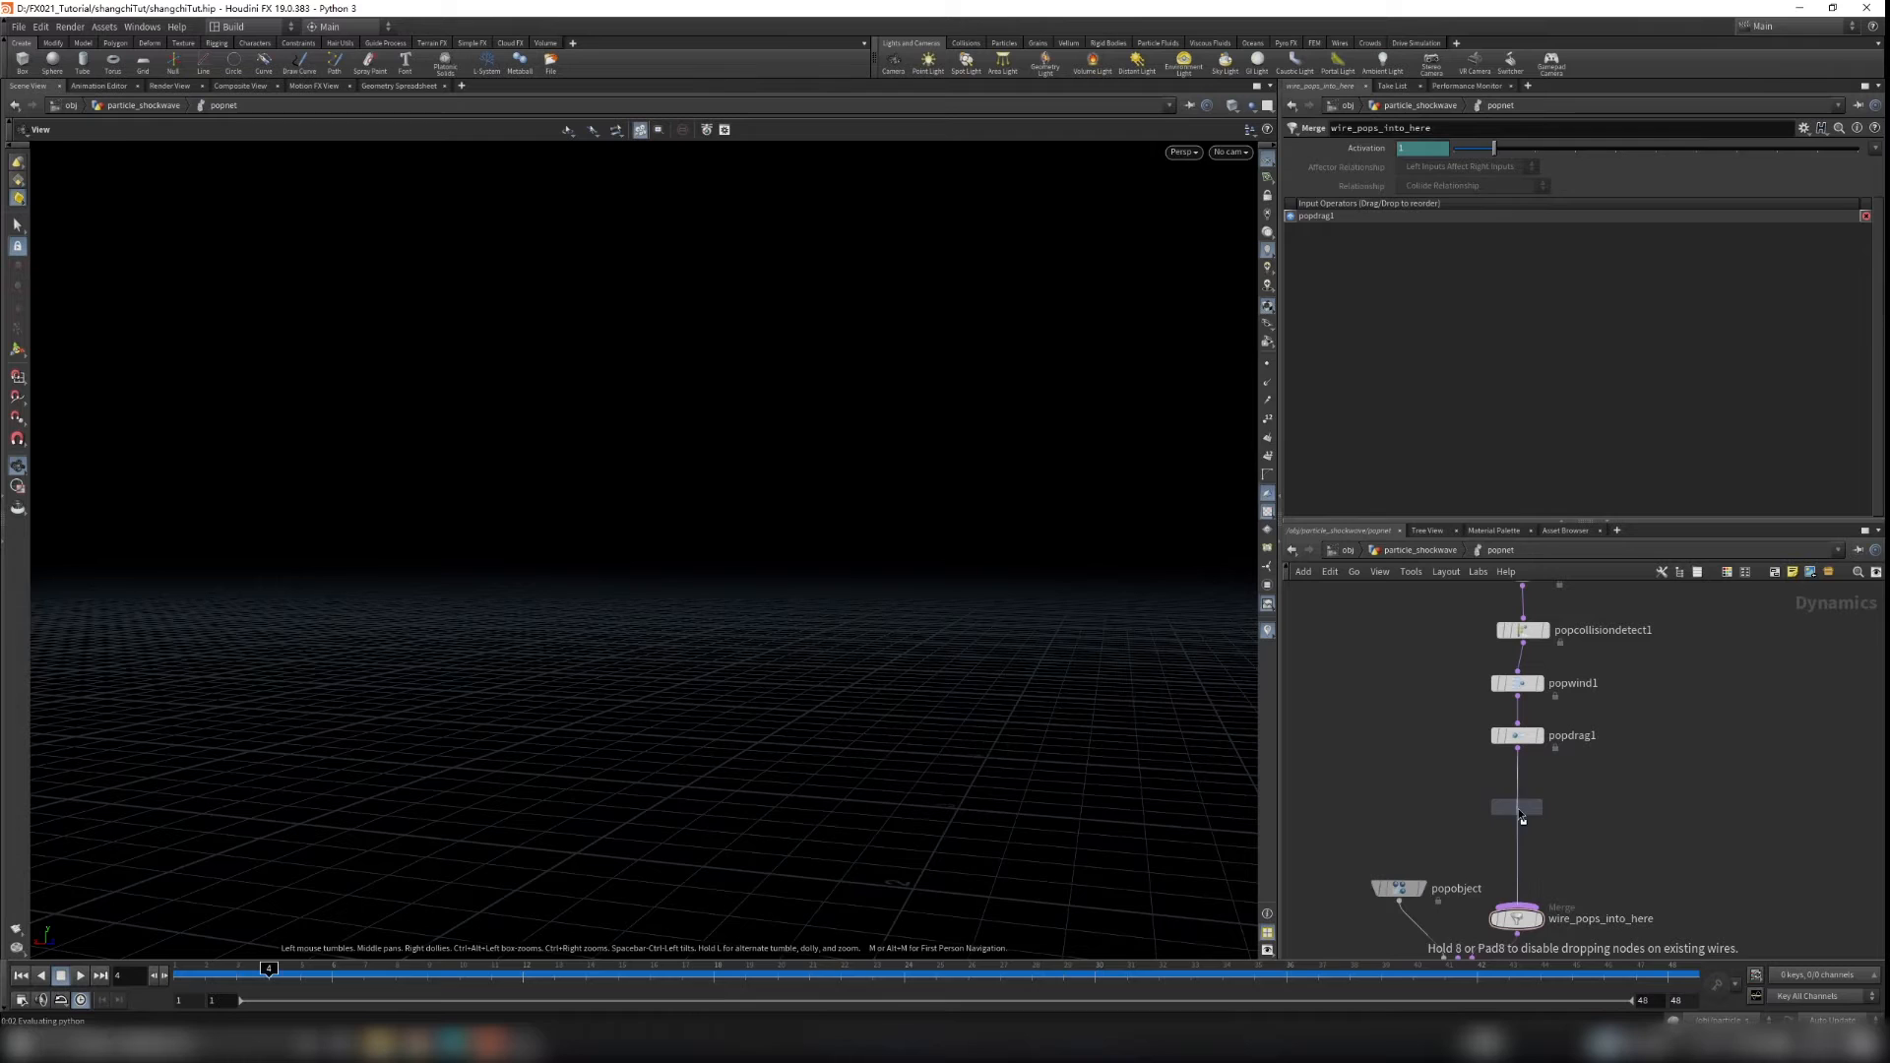
click(1521, 815)
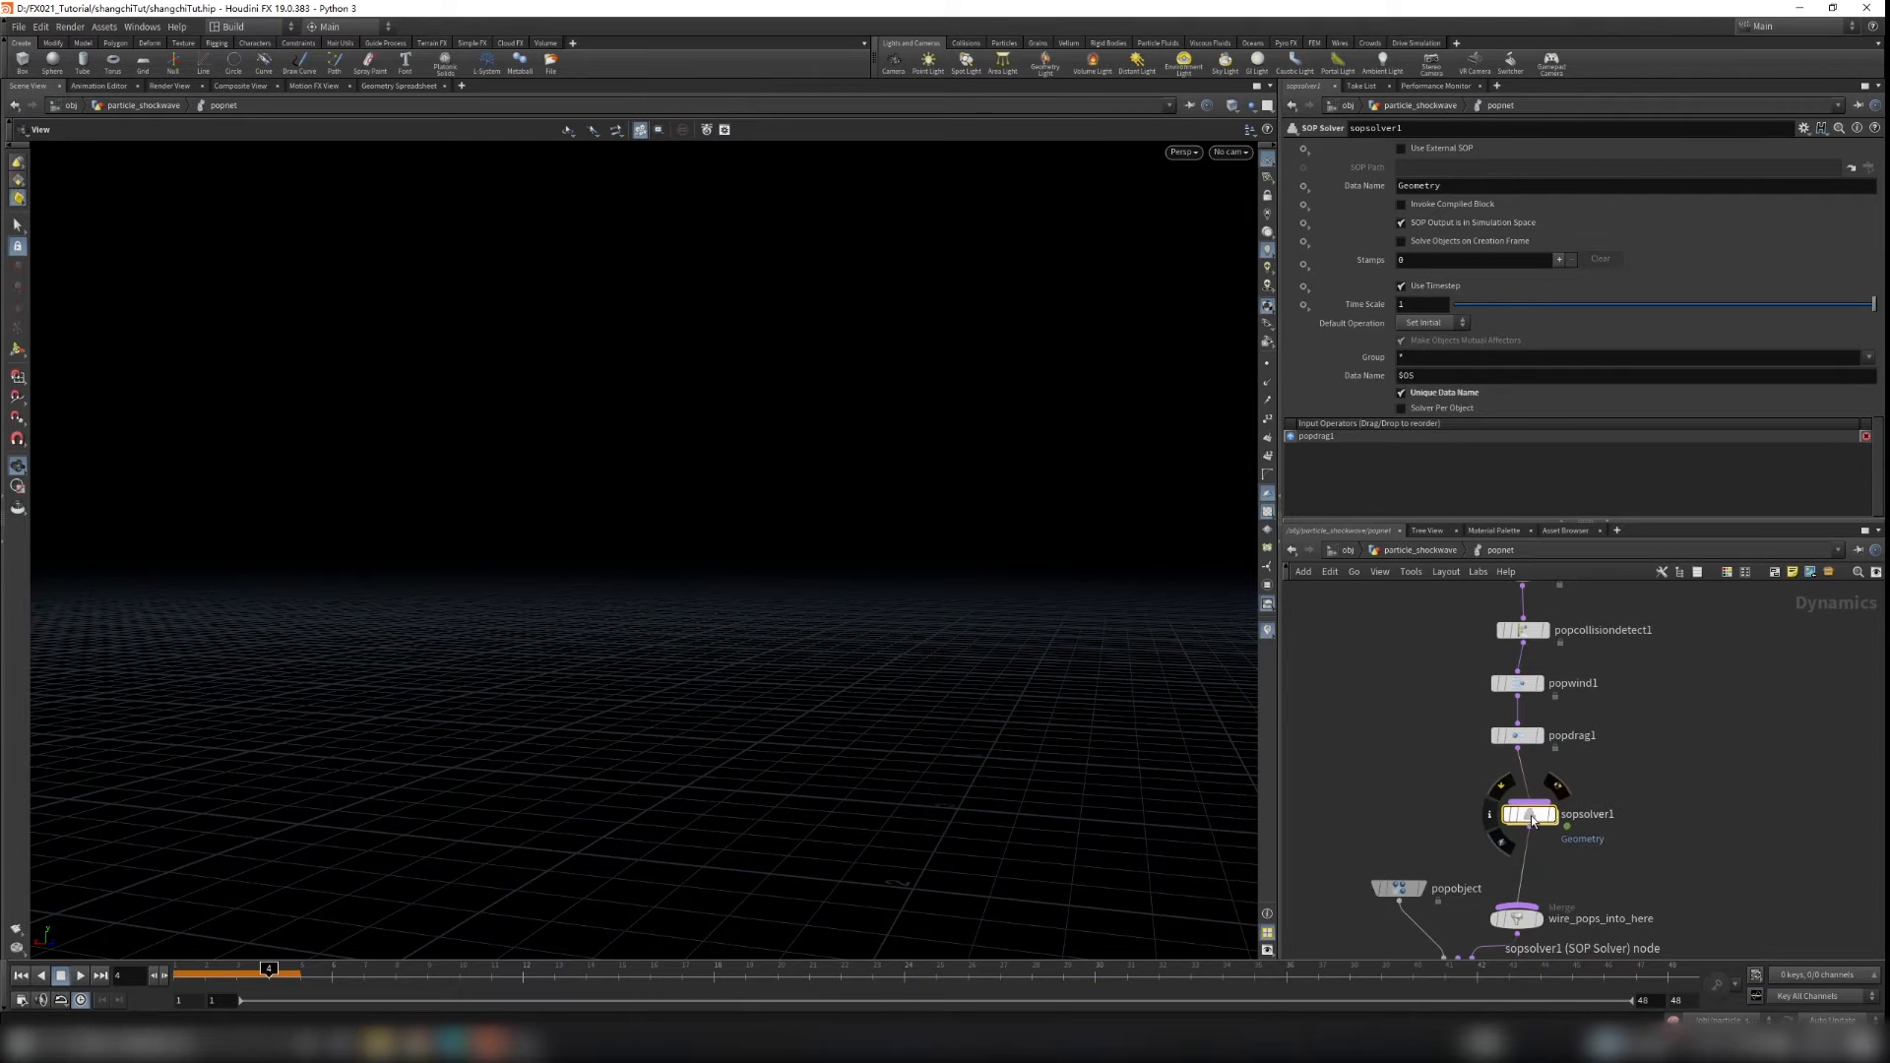
Step: Copy the get_shield node from the particle_shockwave network
click(1422, 550)
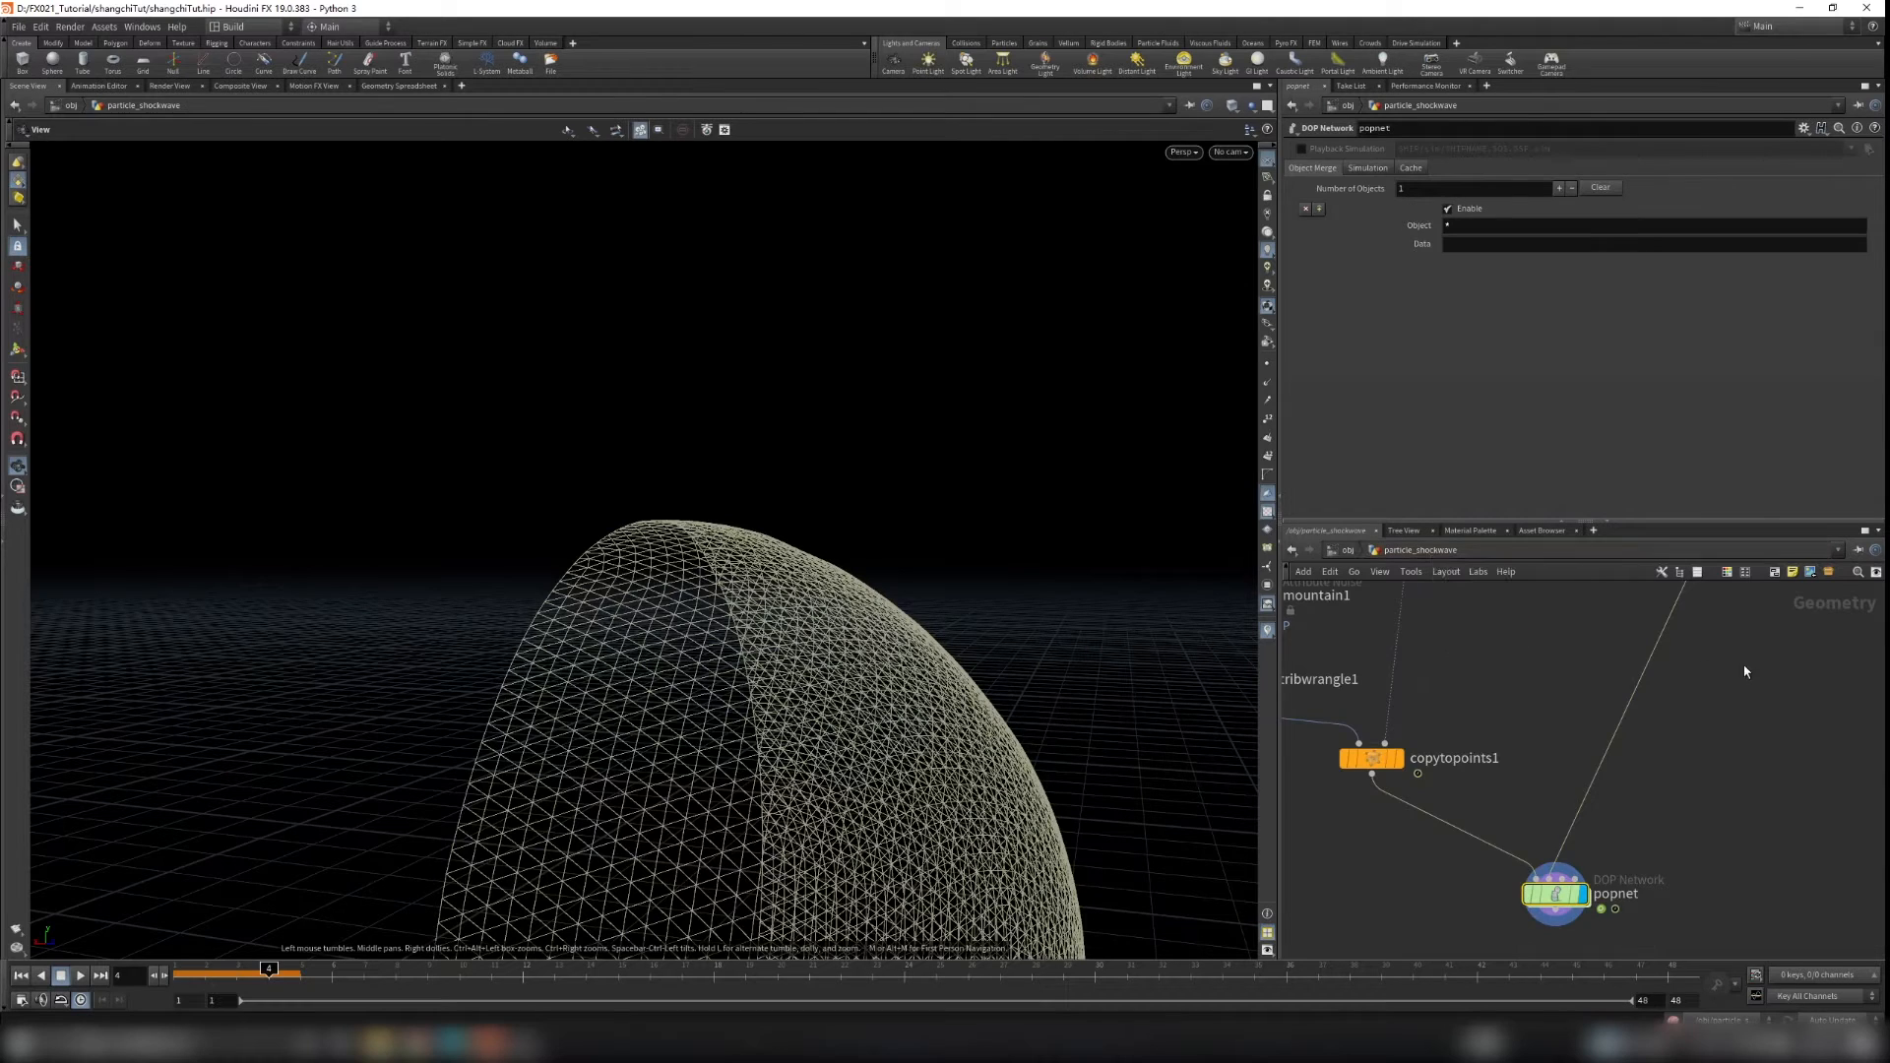
click(1603, 731)
key(ctrl+c)
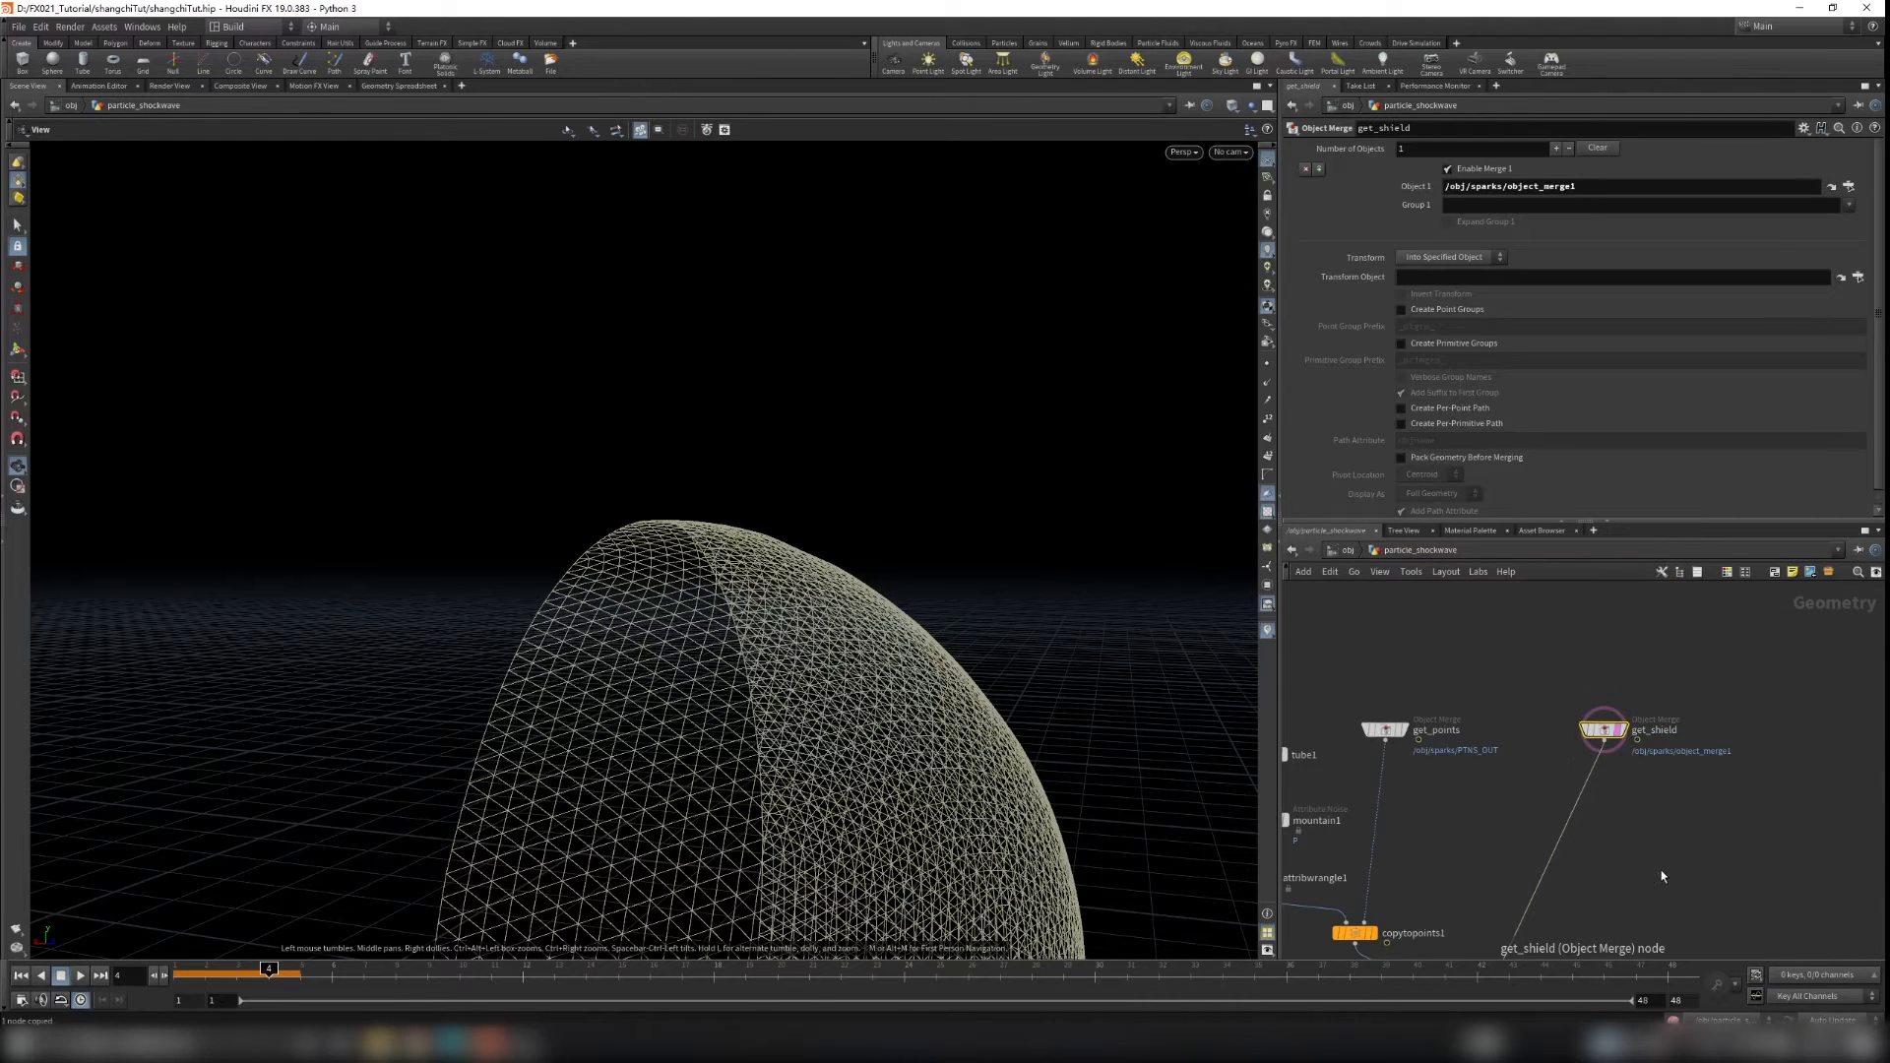
Step: Inside sopsolver1, add an Object Merge whose Object 1 is the pasted /obj/particle_shockwave/get_shield path
middle_drag(1663, 877, 1677, 701)
scroll(1574, 866, up, 3)
double_click(1474, 852)
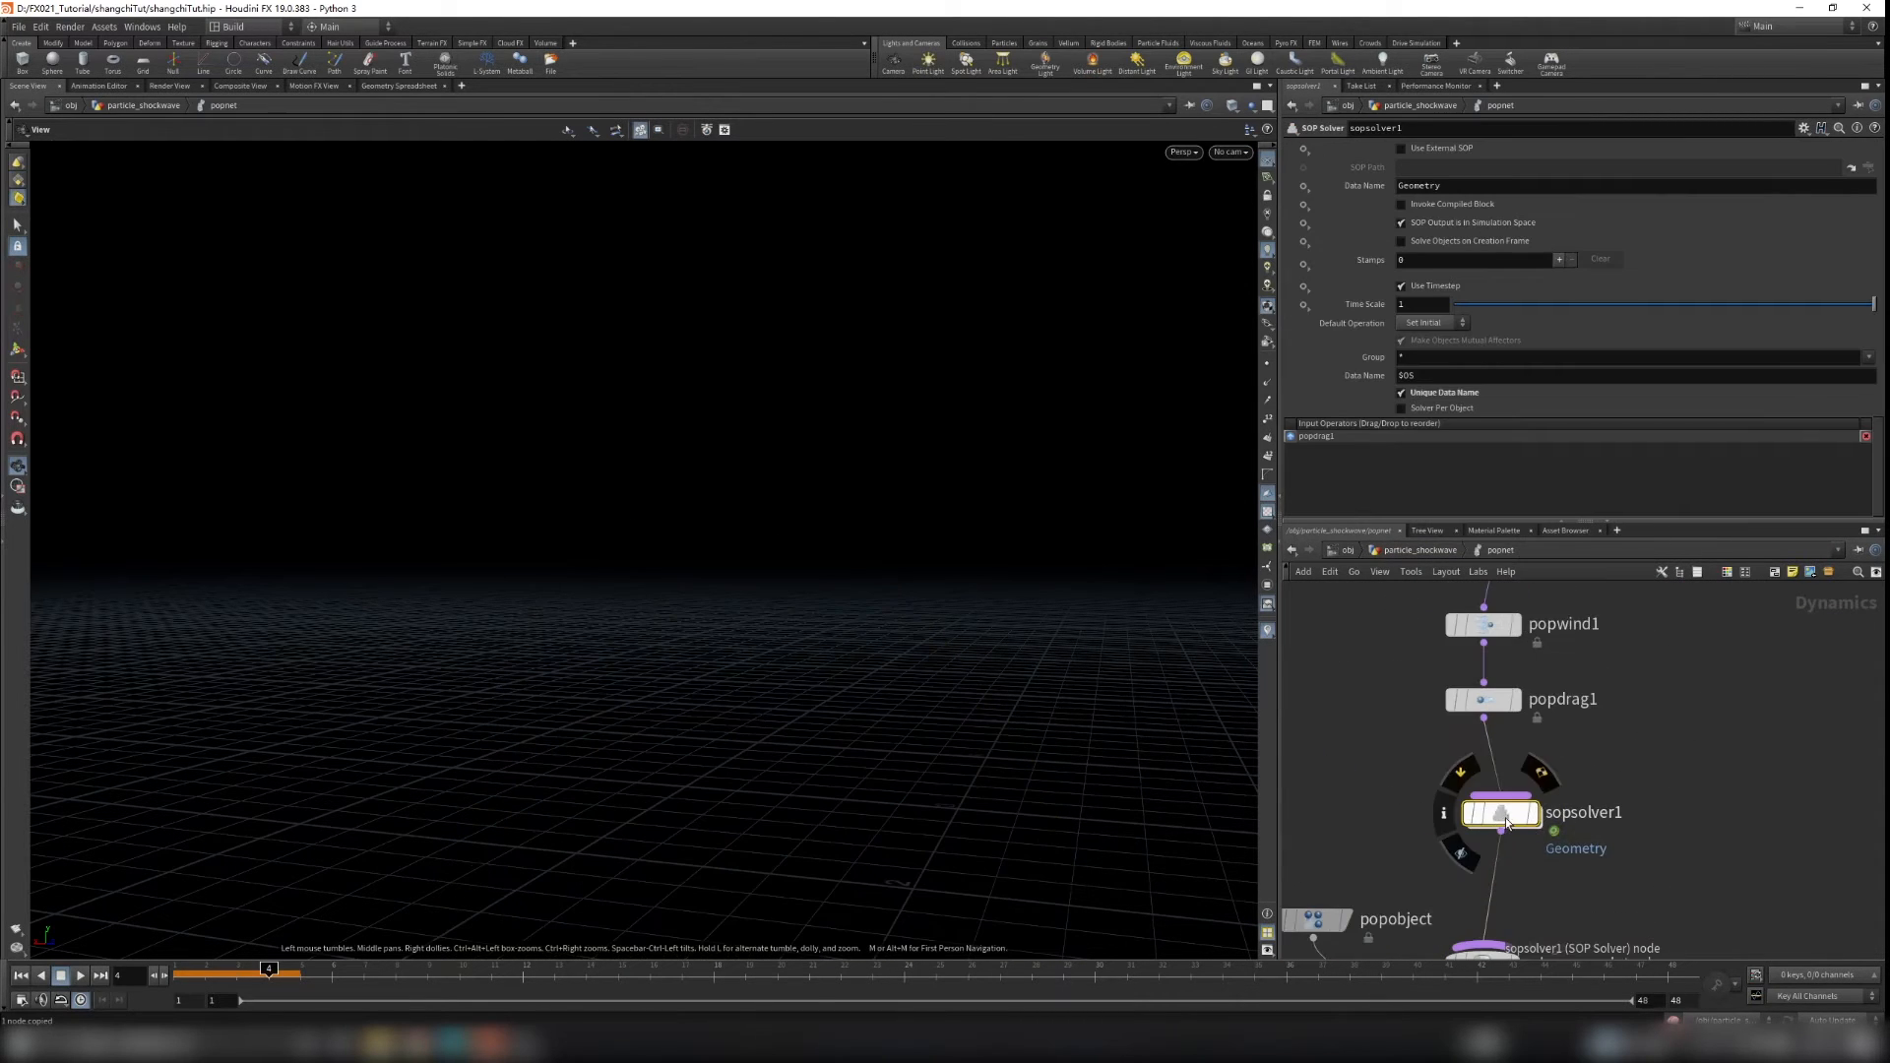
double_click(1505, 818)
key(Tab)
text(object merge)
key(Return)
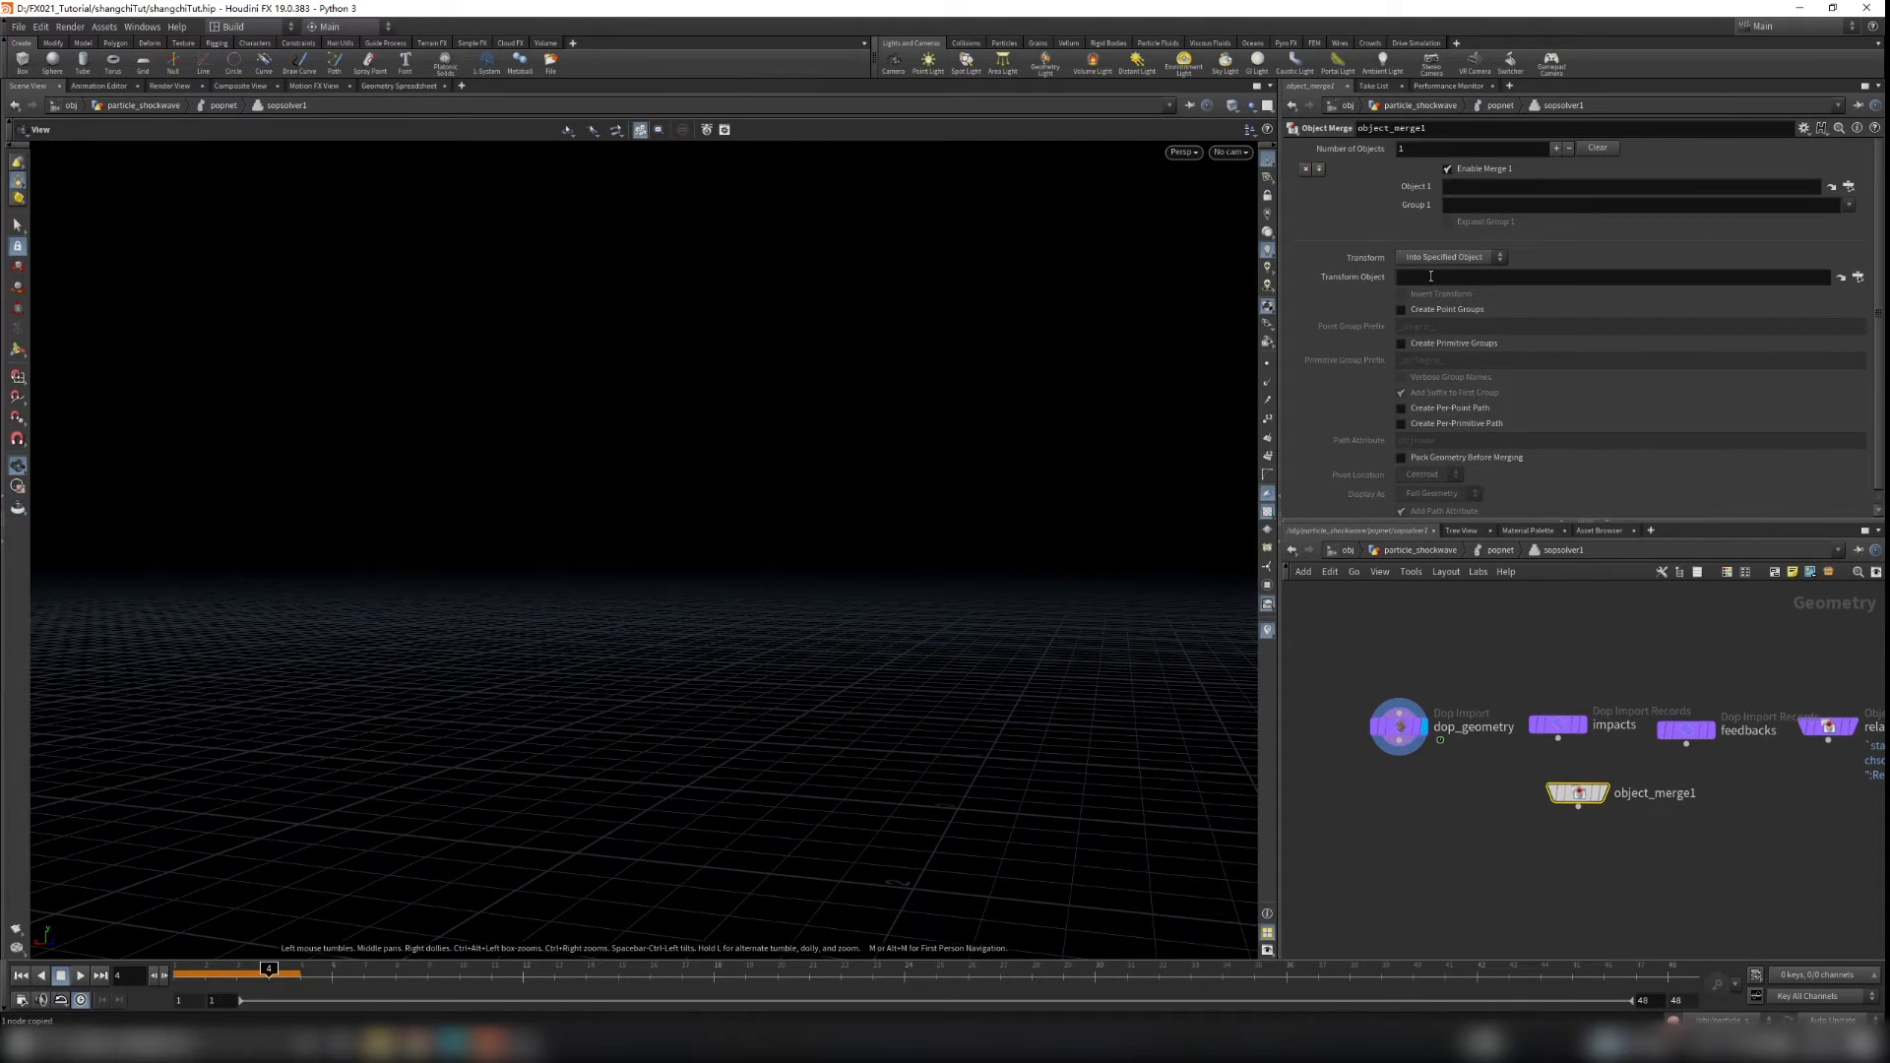
click(1511, 185)
key(ctrl+v)
key(Return)
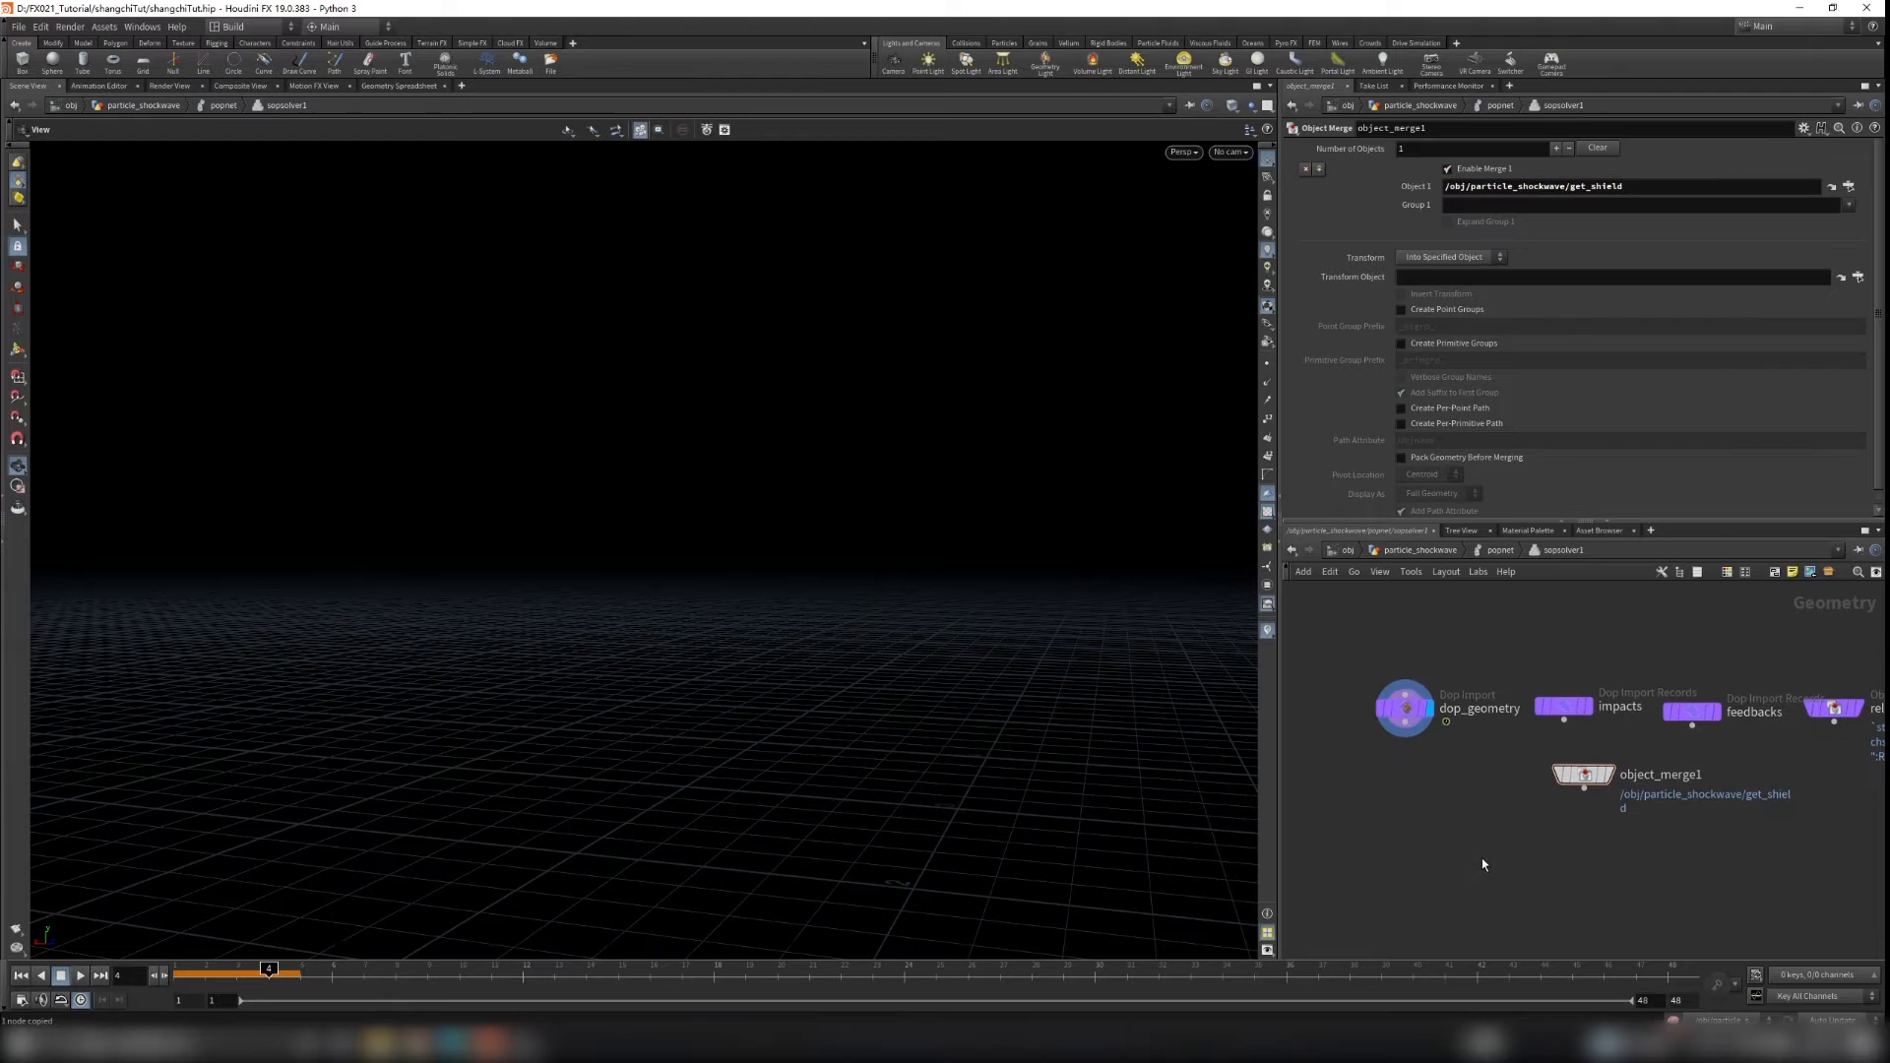
Step: Add a Ray node, wiring dop_geometry into its first input and object_merge1 into its second
key(Tab)
text(ray)
key(Return)
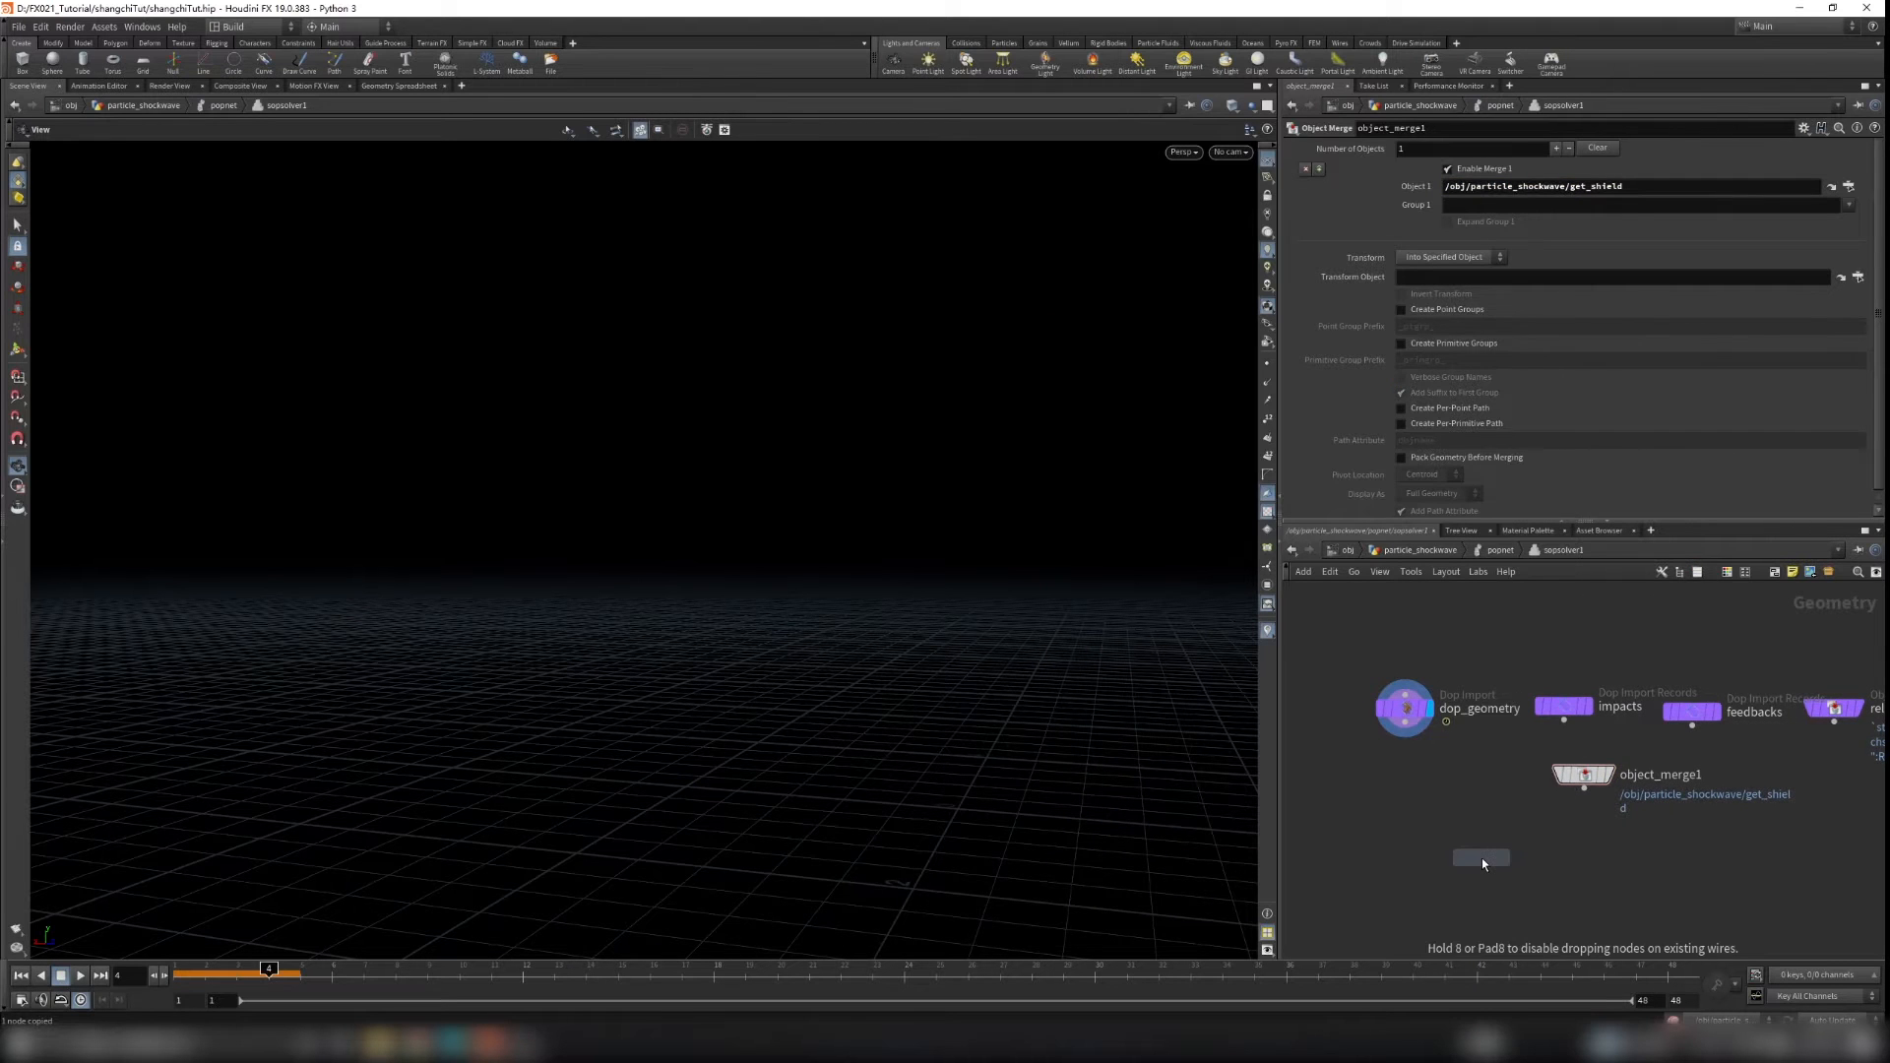
click(1481, 858)
drag(1406, 734, 1459, 835)
click(1470, 843)
drag(1583, 787, 1513, 873)
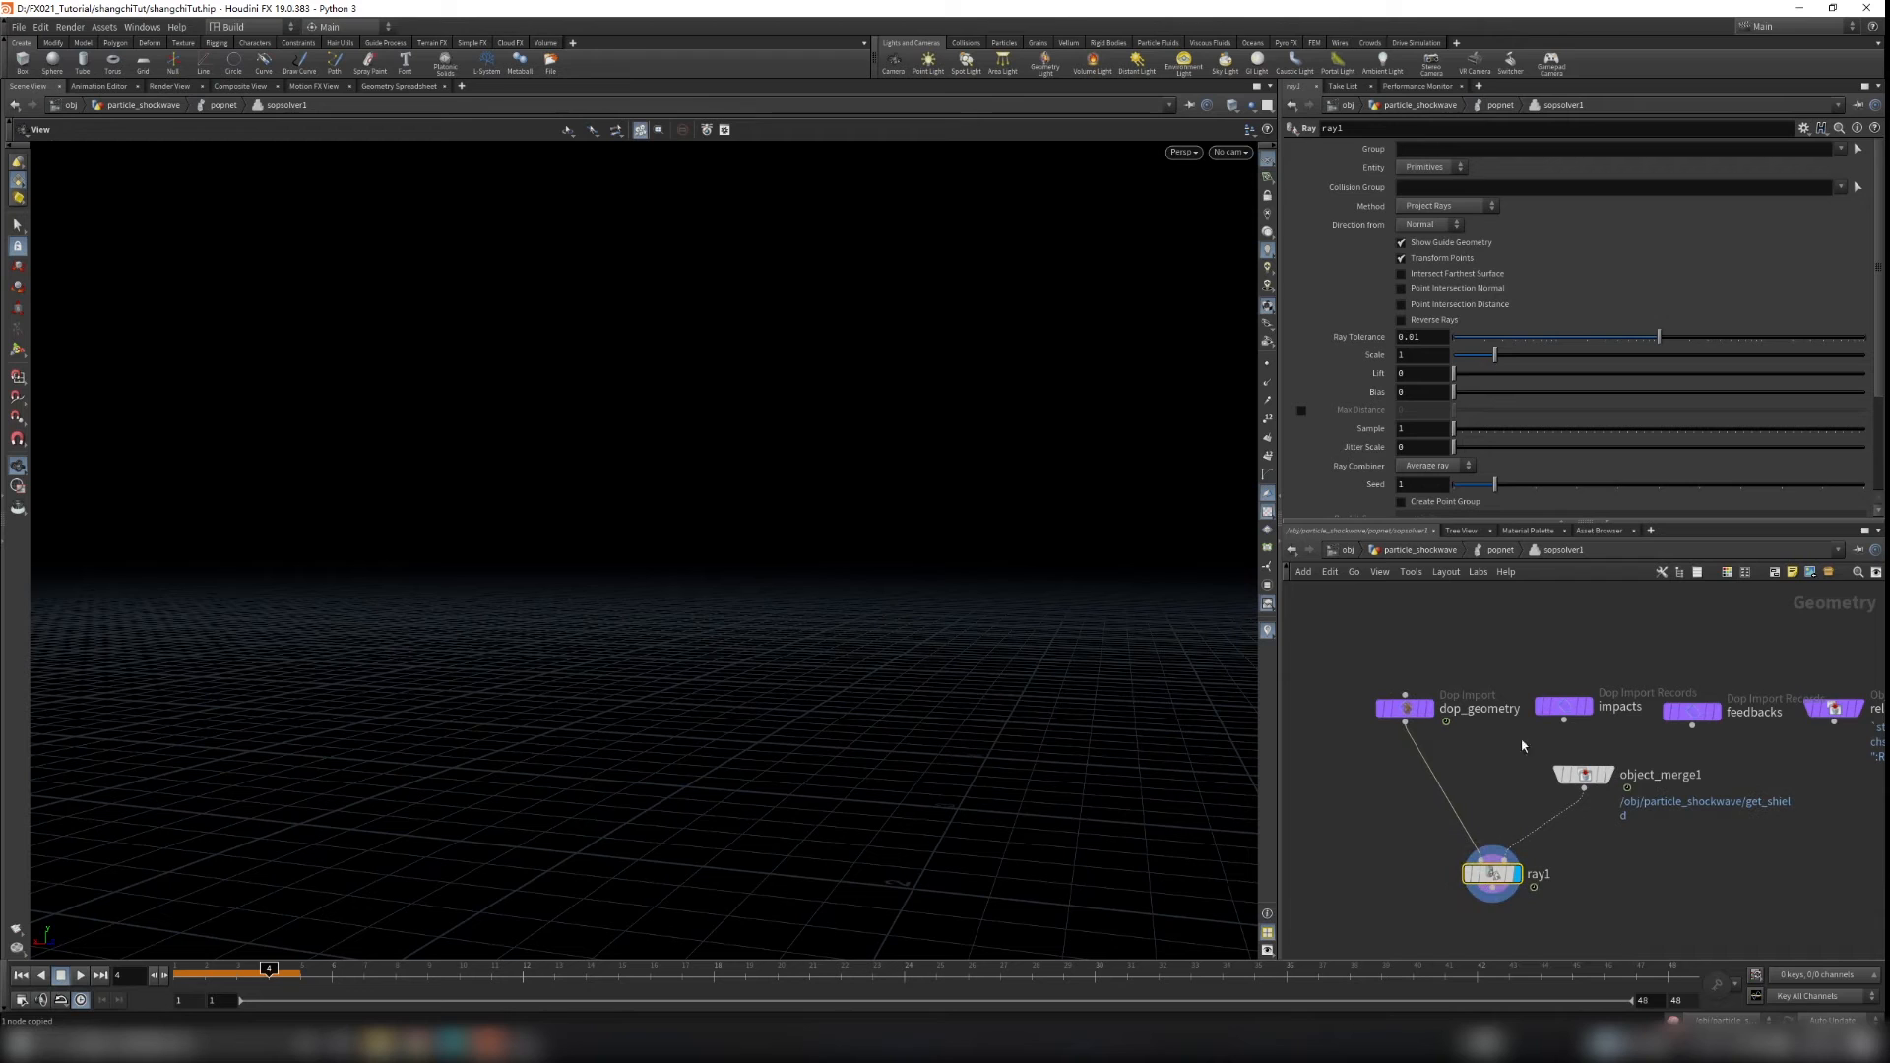
Step: Set ray1's Method to Minimum Distance and return to the popnet level
click(1443, 206)
click(1439, 223)
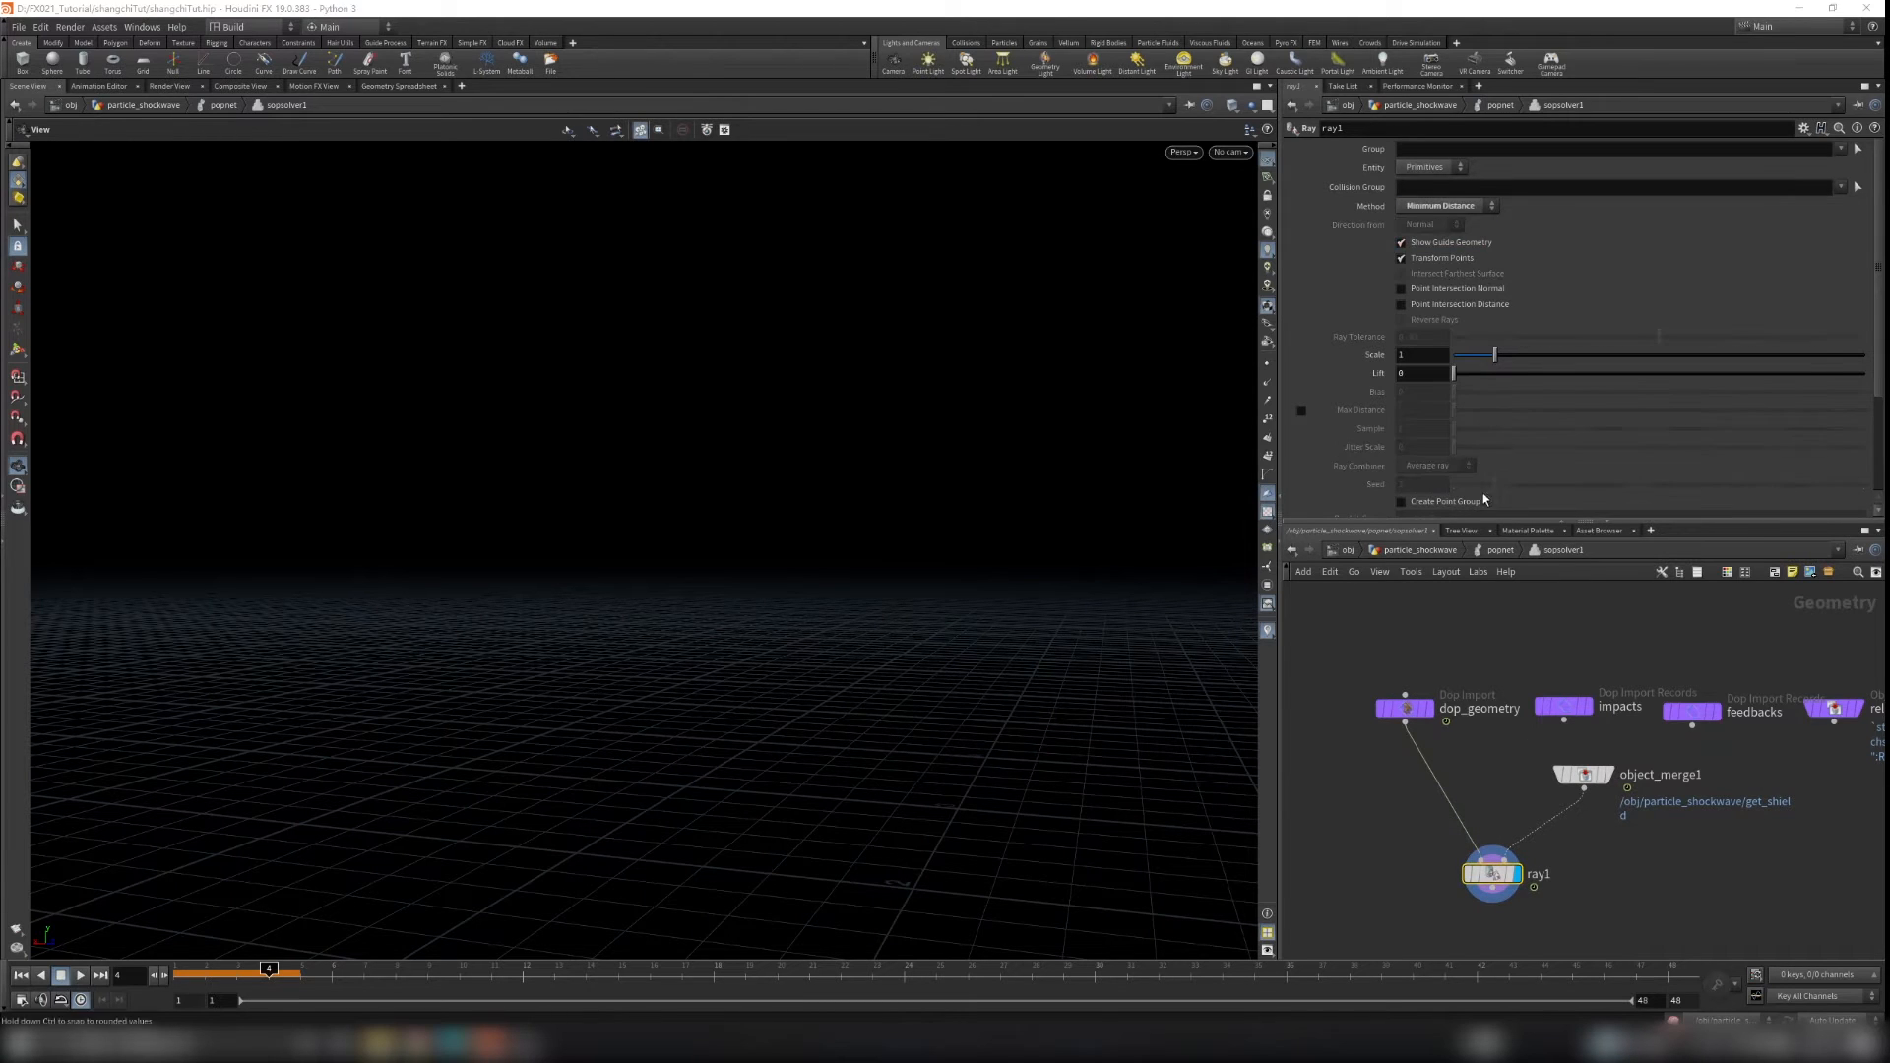
key(u)
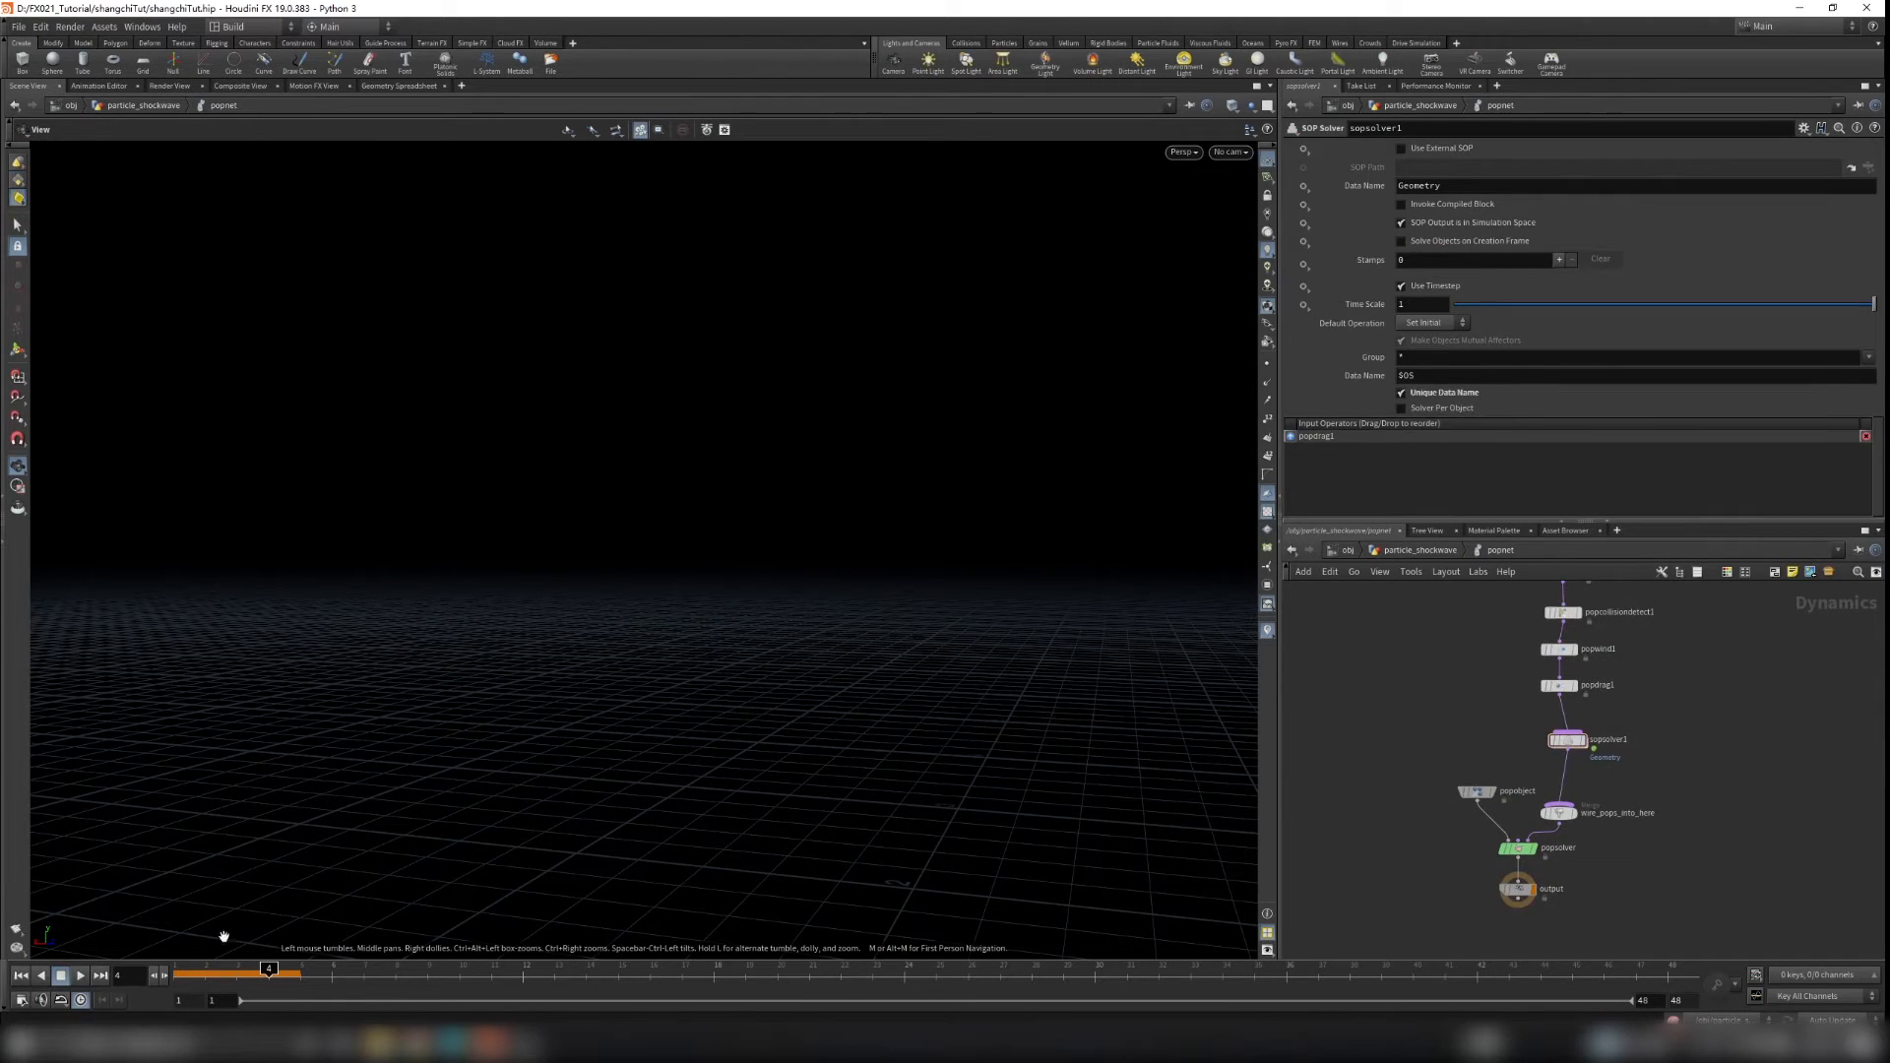
Step: Replay the simulation from the first frame and scrub through it
click(19, 979)
click(80, 977)
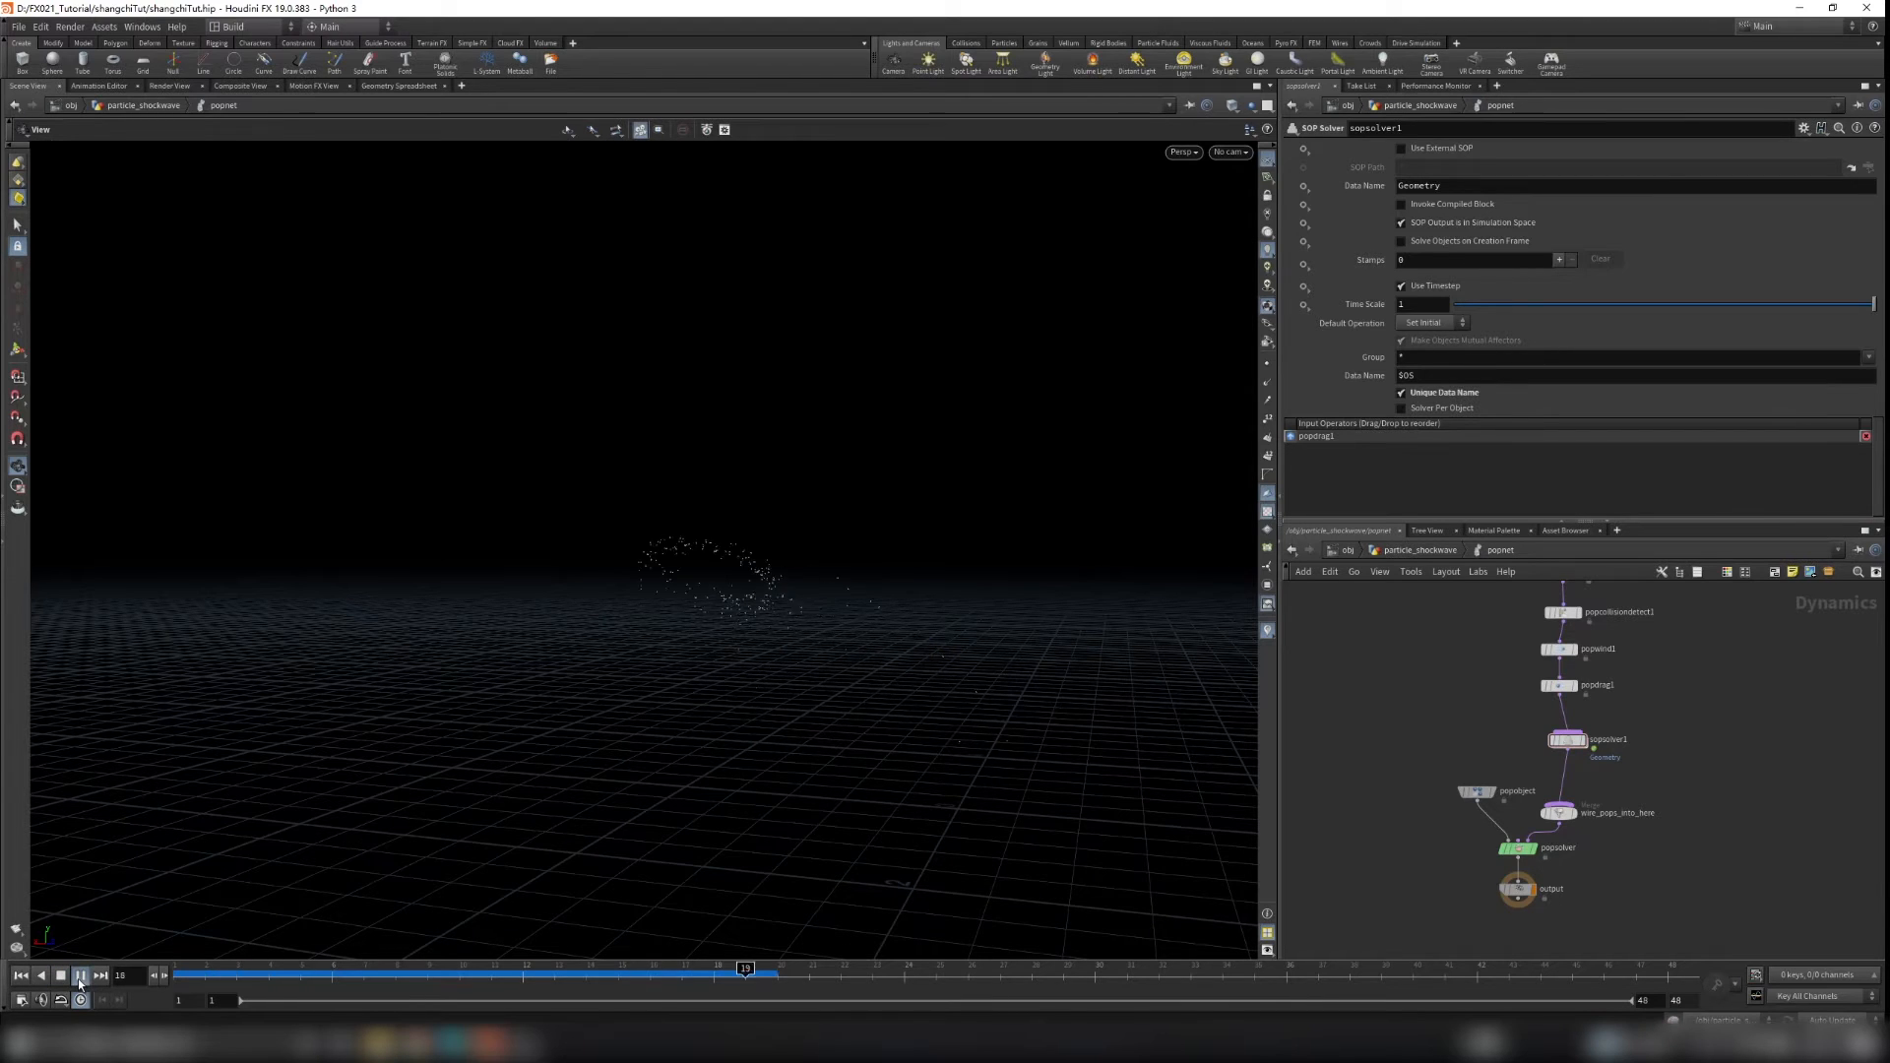
click(79, 978)
mouse_move(366, 977)
mouse_down()
mouse_move(300, 977)
mouse_move(429, 982)
mouse_up()
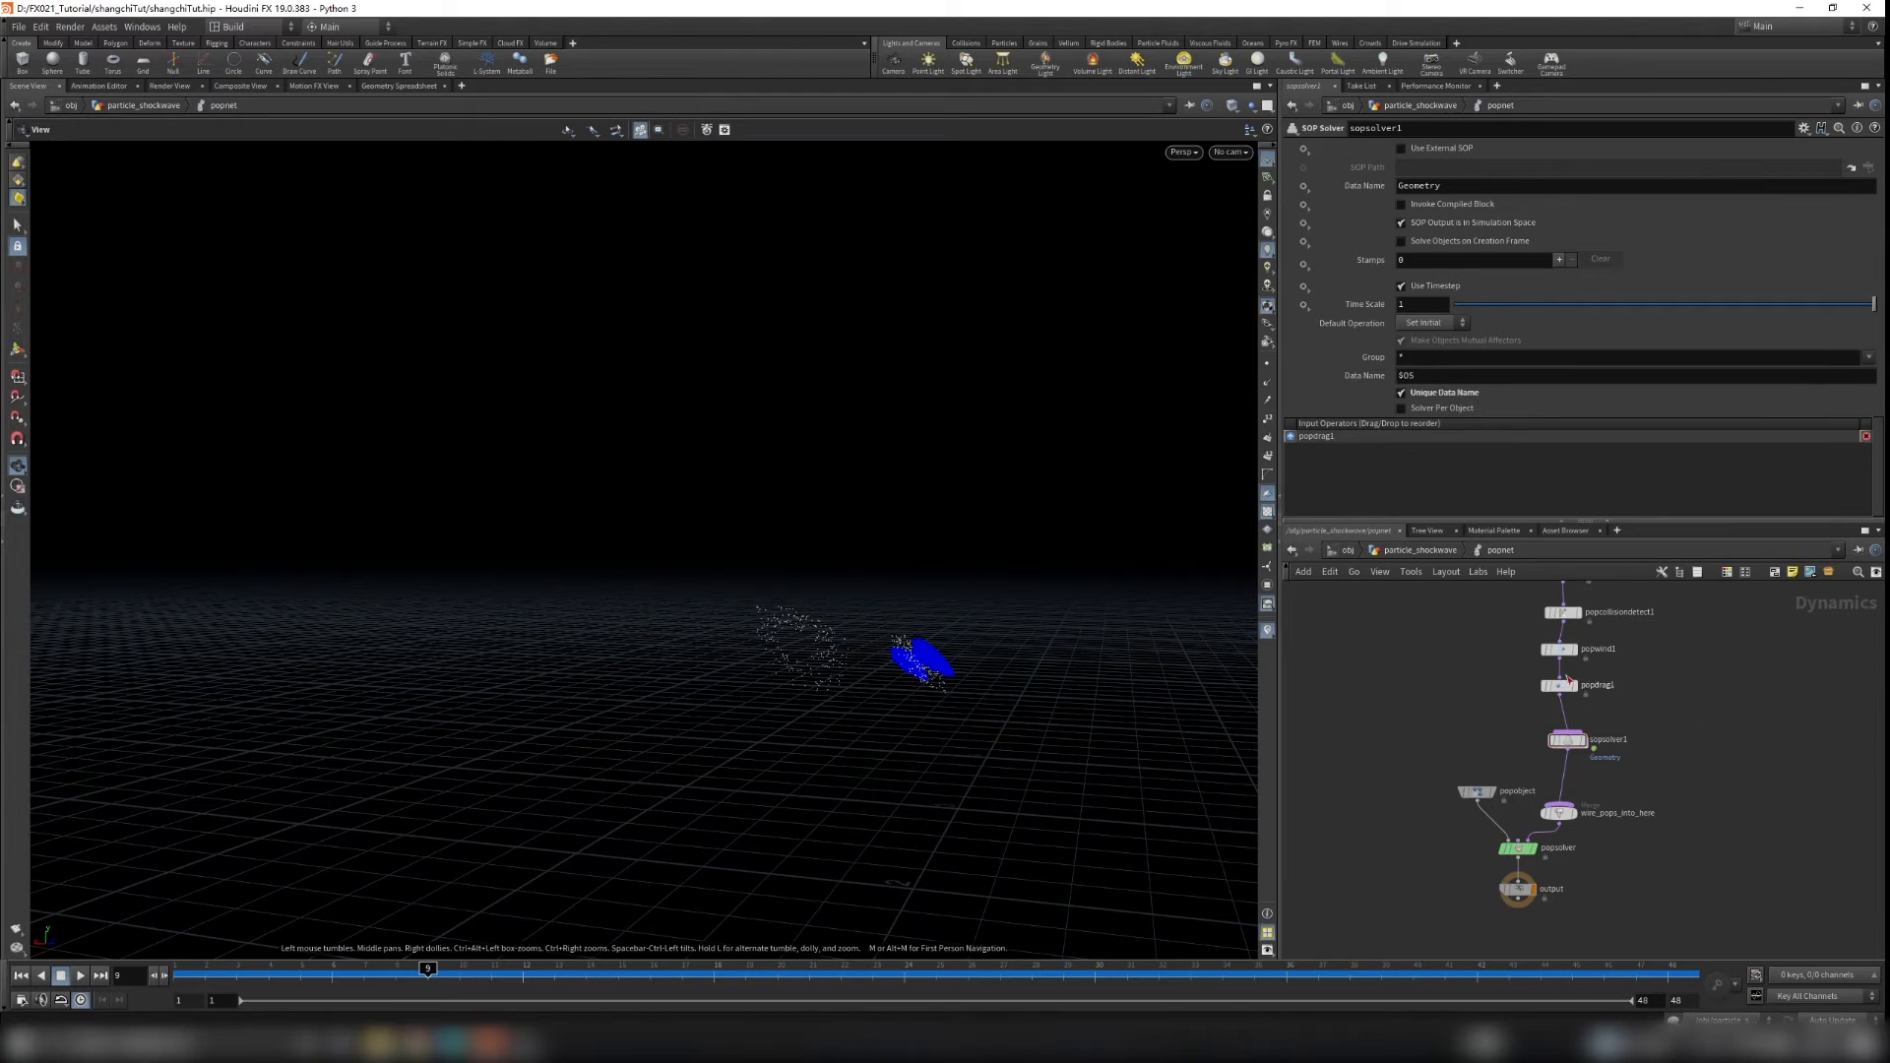
Step: Select popcollisiondetect1 and turn on Color Hits
middle_drag(1521, 649, 1517, 666)
click(1560, 628)
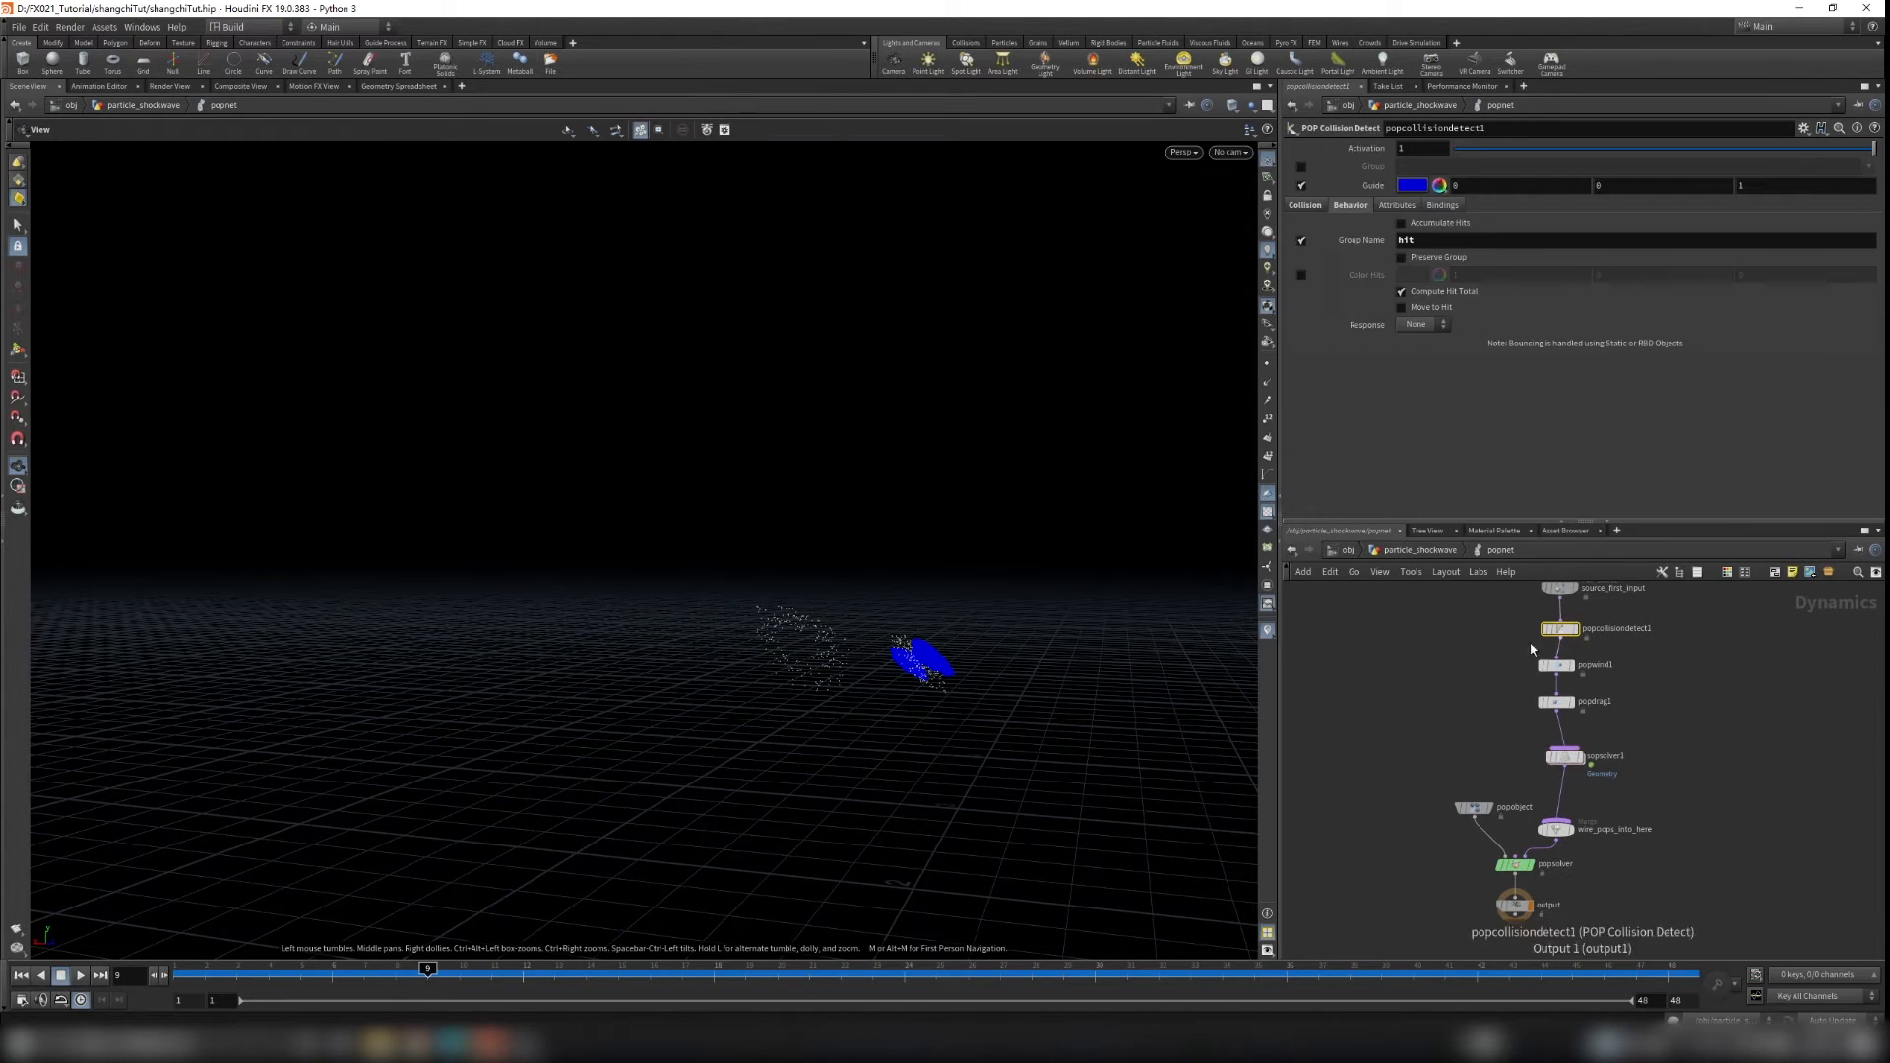
click(1300, 275)
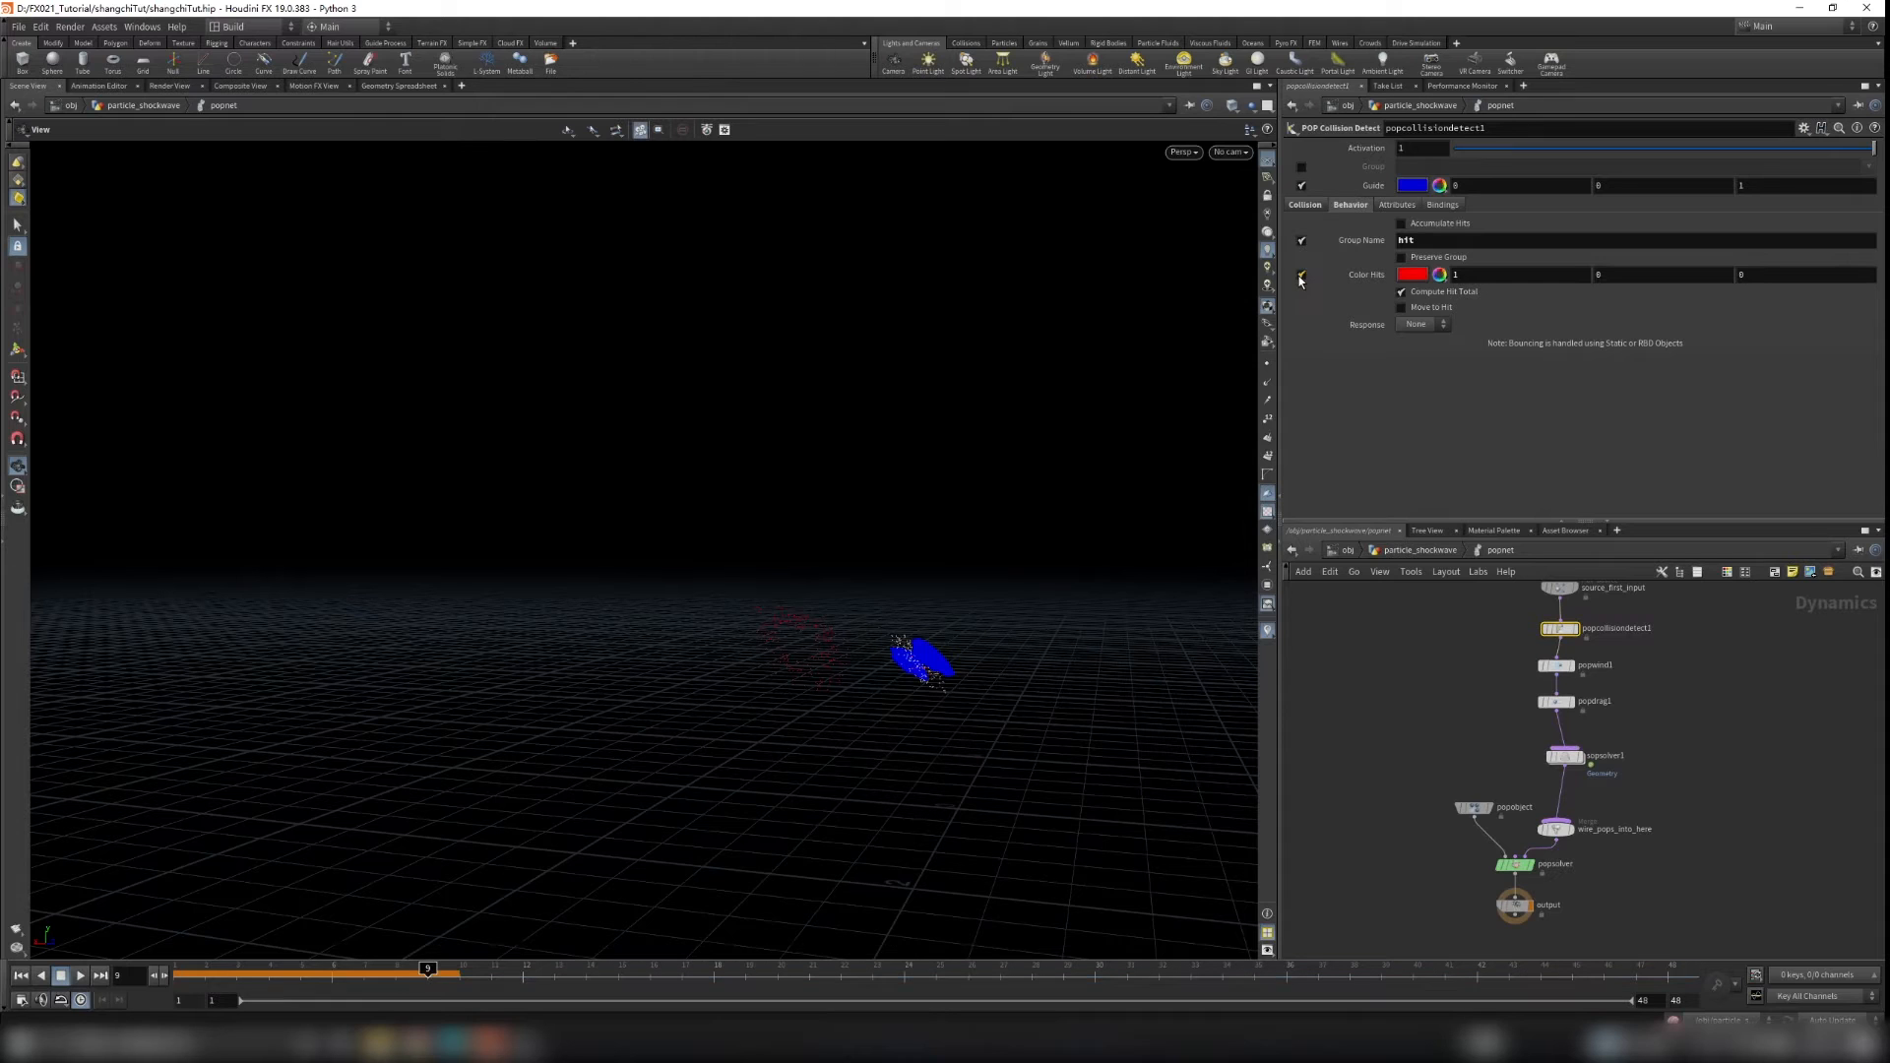
Step: Replay the simulation from the first frame, orbit the viewport and scrub through the timeline
click(21, 976)
click(79, 976)
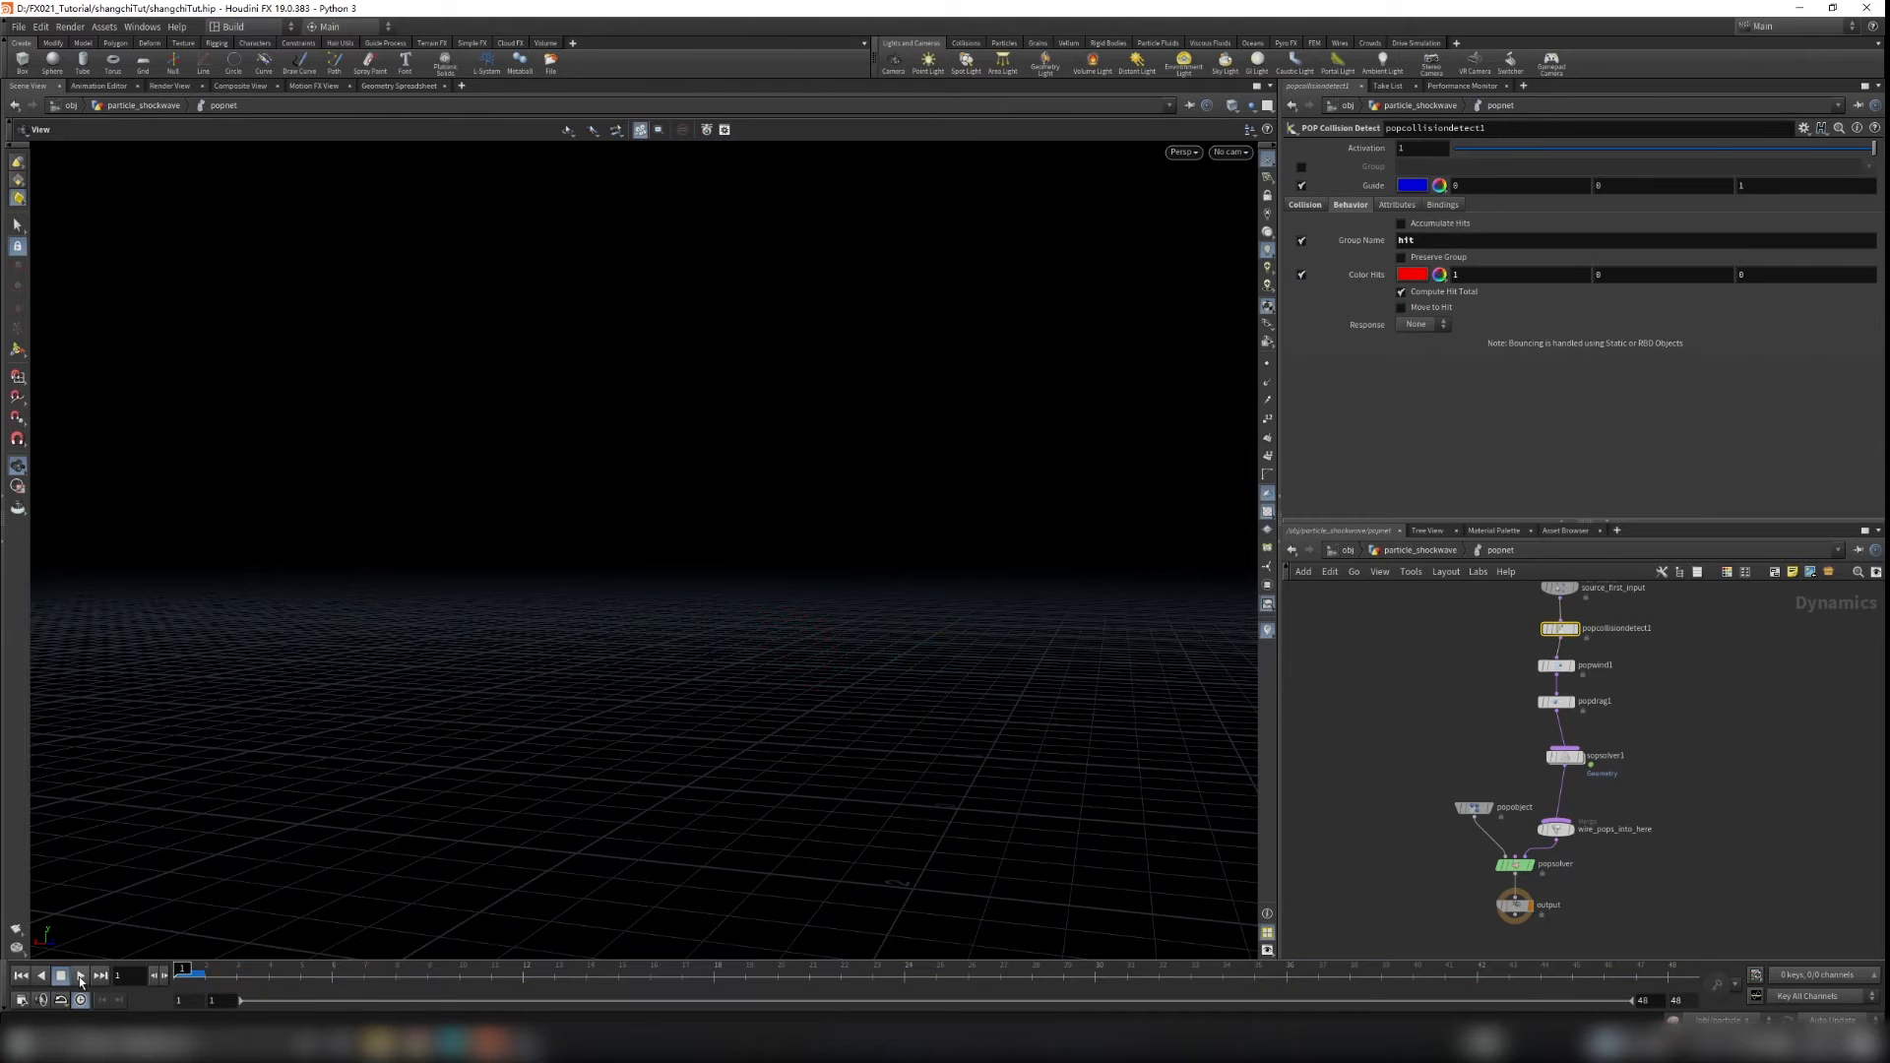
drag(179, 973, 219, 973)
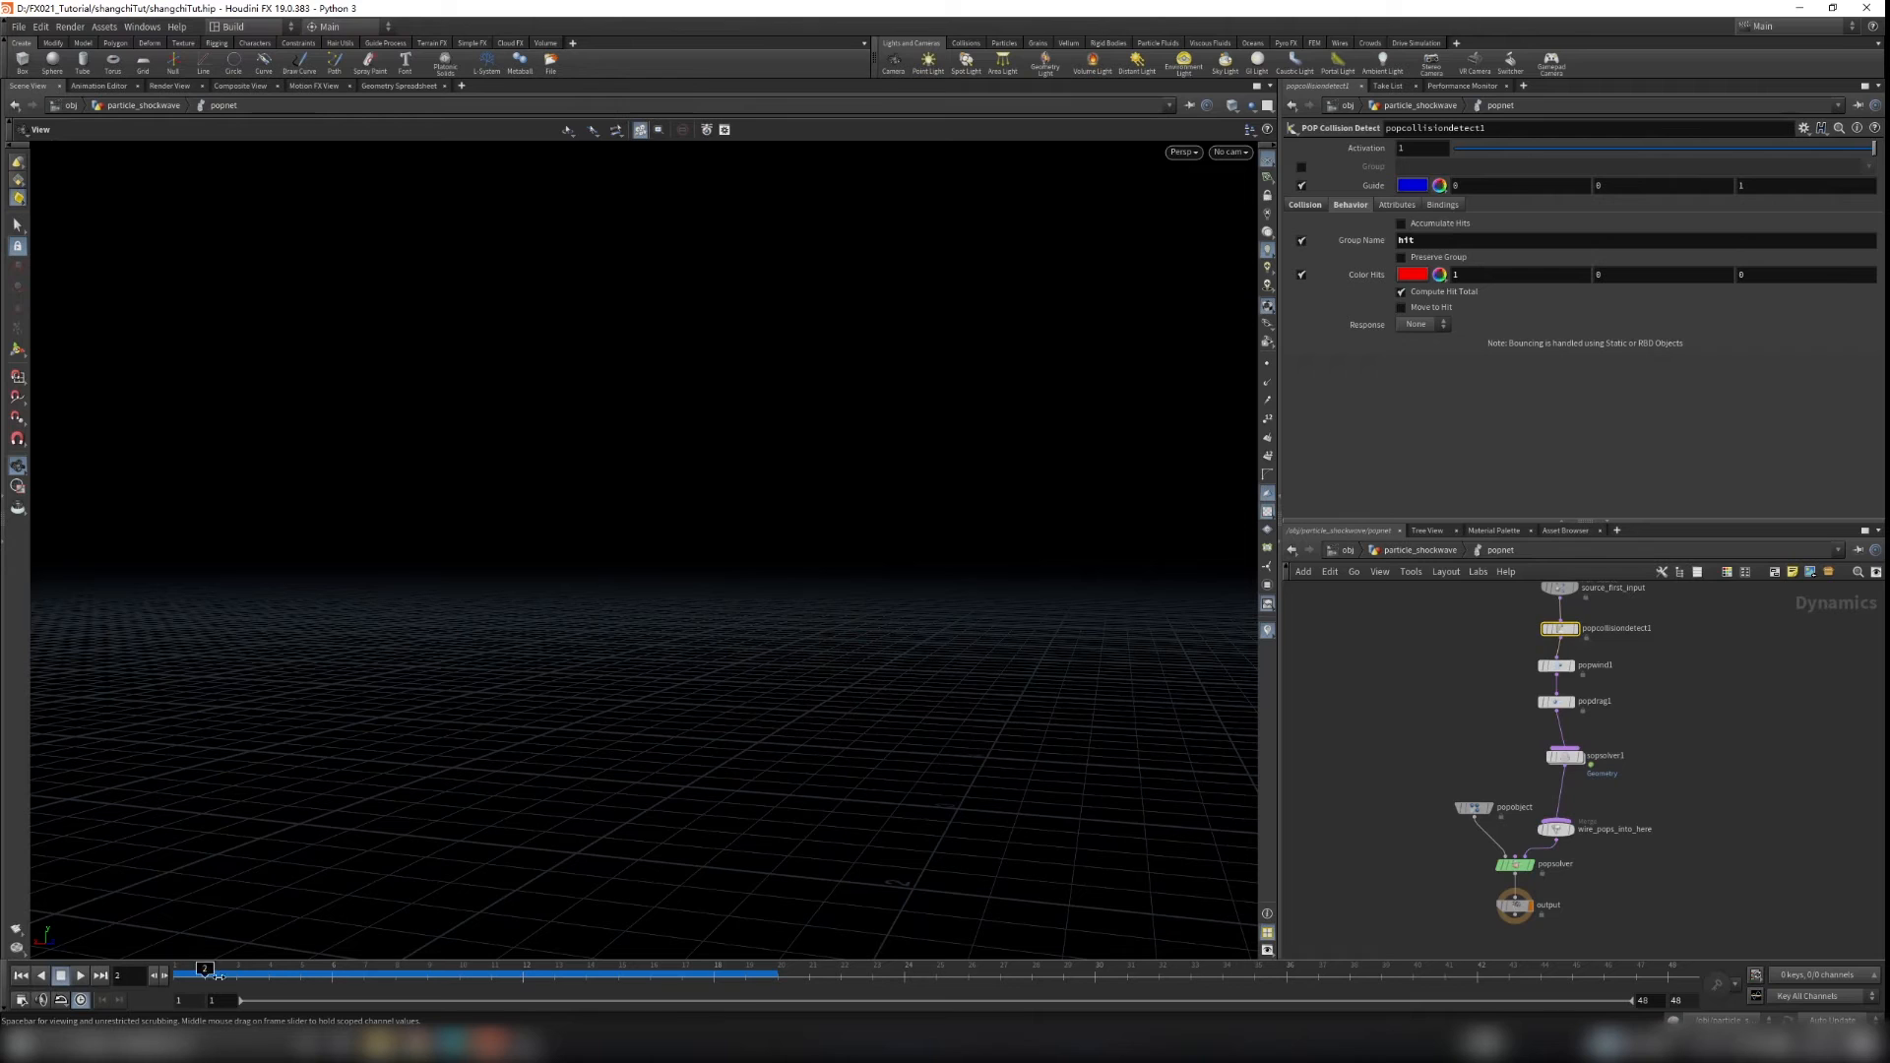
mouse_move(365, 971)
mouse_down()
mouse_move(881, 975)
mouse_move(272, 970)
mouse_move(491, 970)
mouse_up()
mouse_move(842, 970)
mouse_down()
mouse_move(1674, 970)
mouse_move(457, 975)
mouse_move(1304, 972)
mouse_move(1160, 969)
mouse_up()
alt+drag(793, 716, 1022, 730)
drag(285, 973, 557, 975)
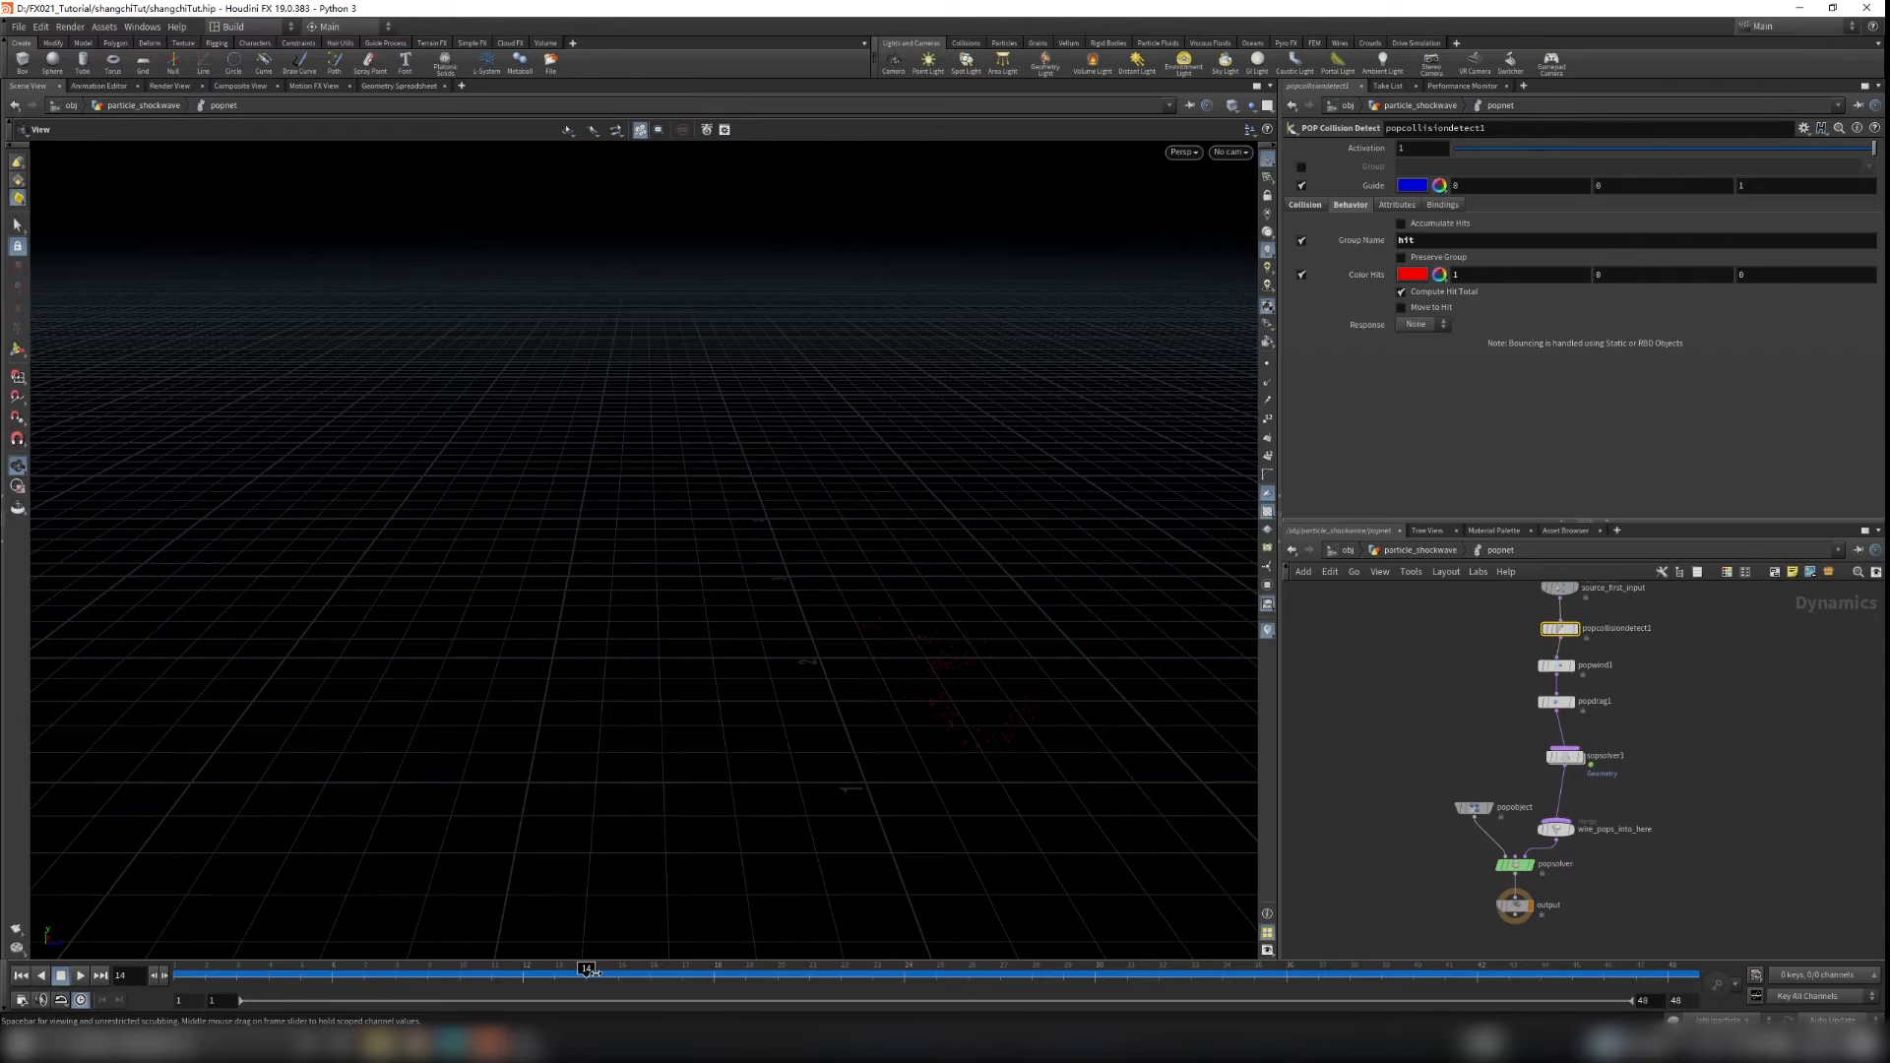
Step: Set source_first_input's Const. Birth Rate to 500000
scroll(1517, 652, up, 5)
click(1553, 631)
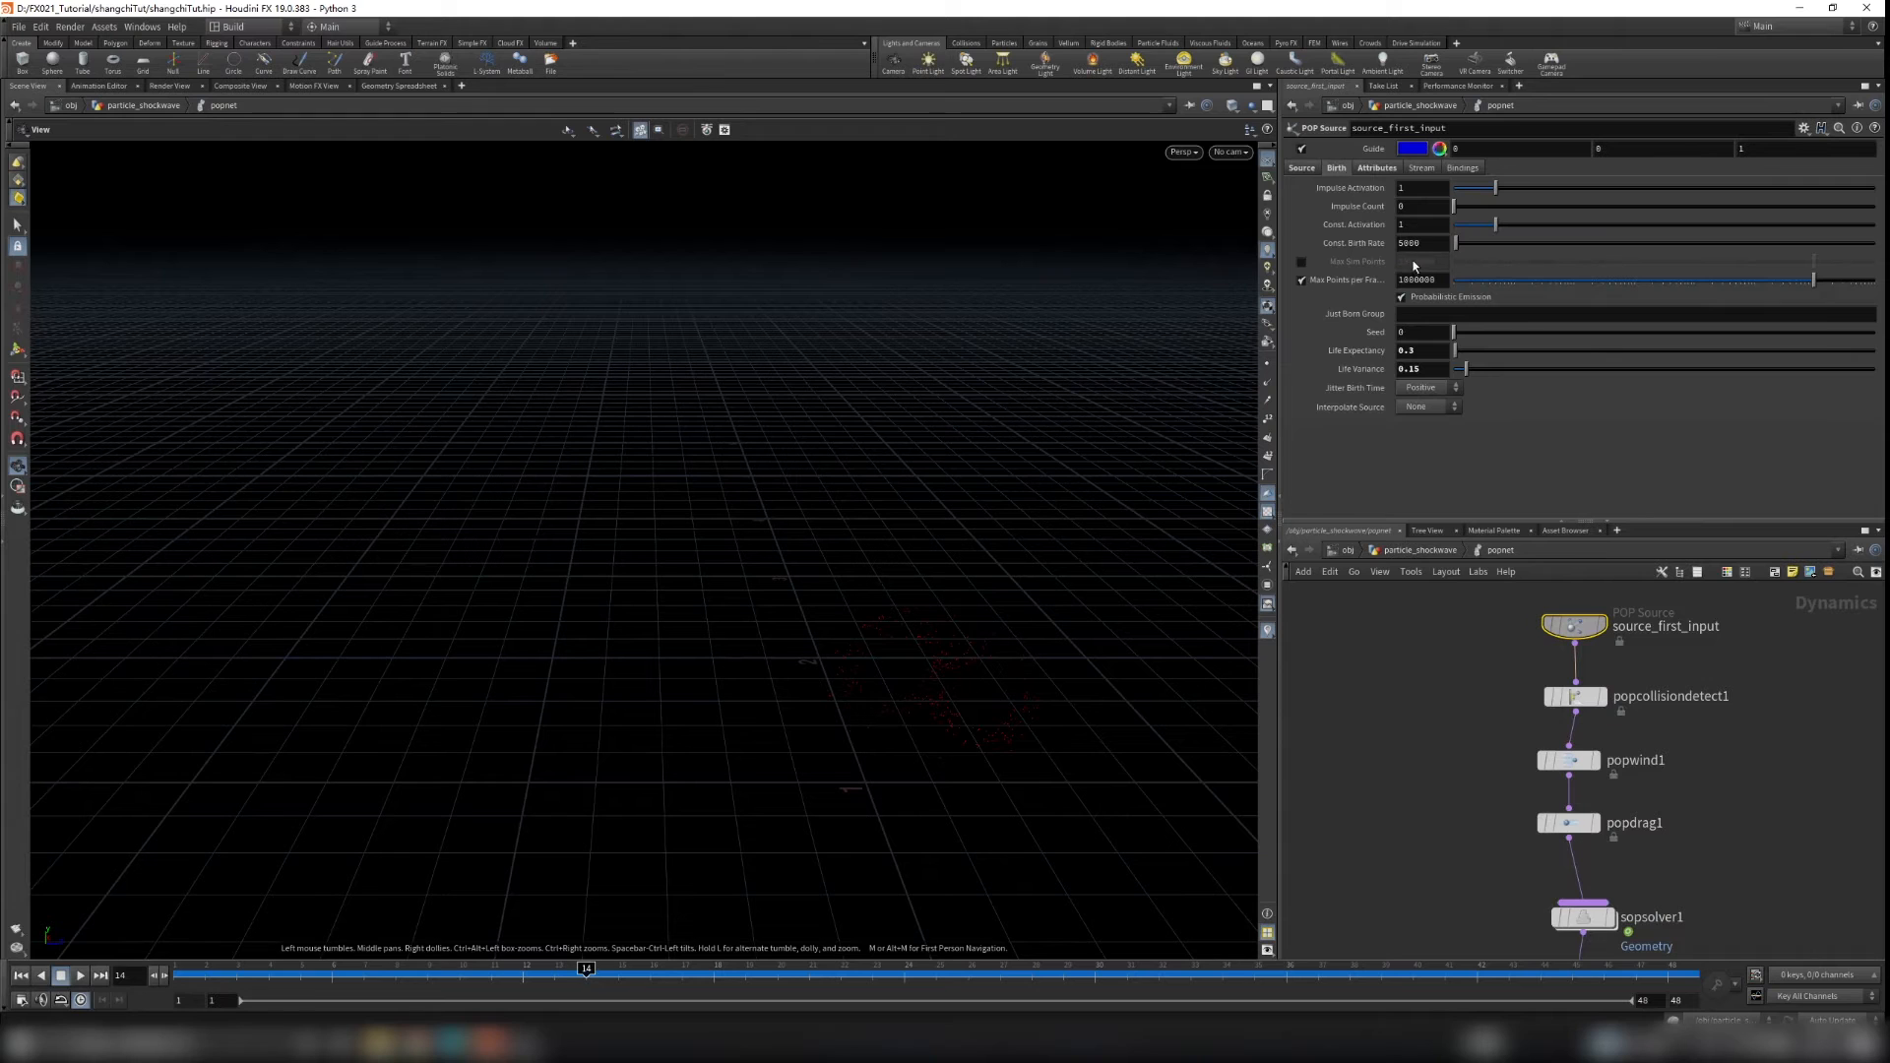
text(50000)
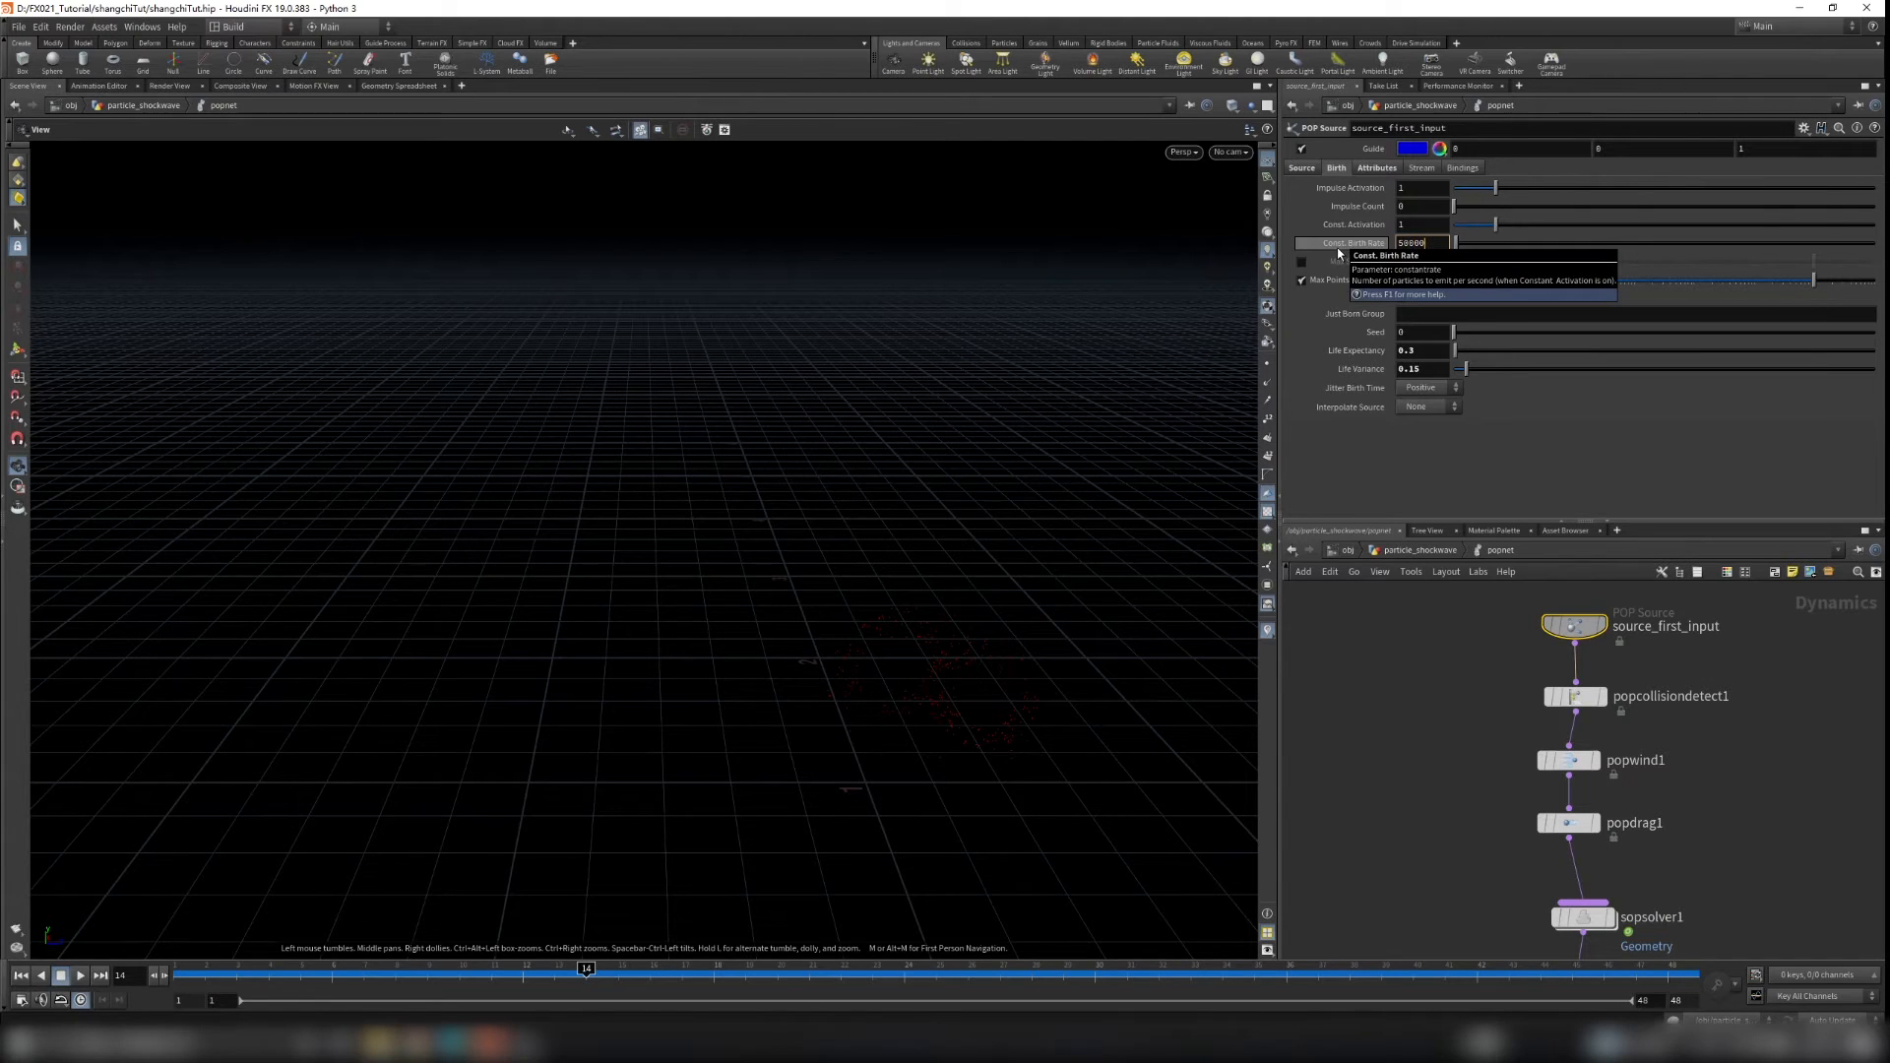
text(0)
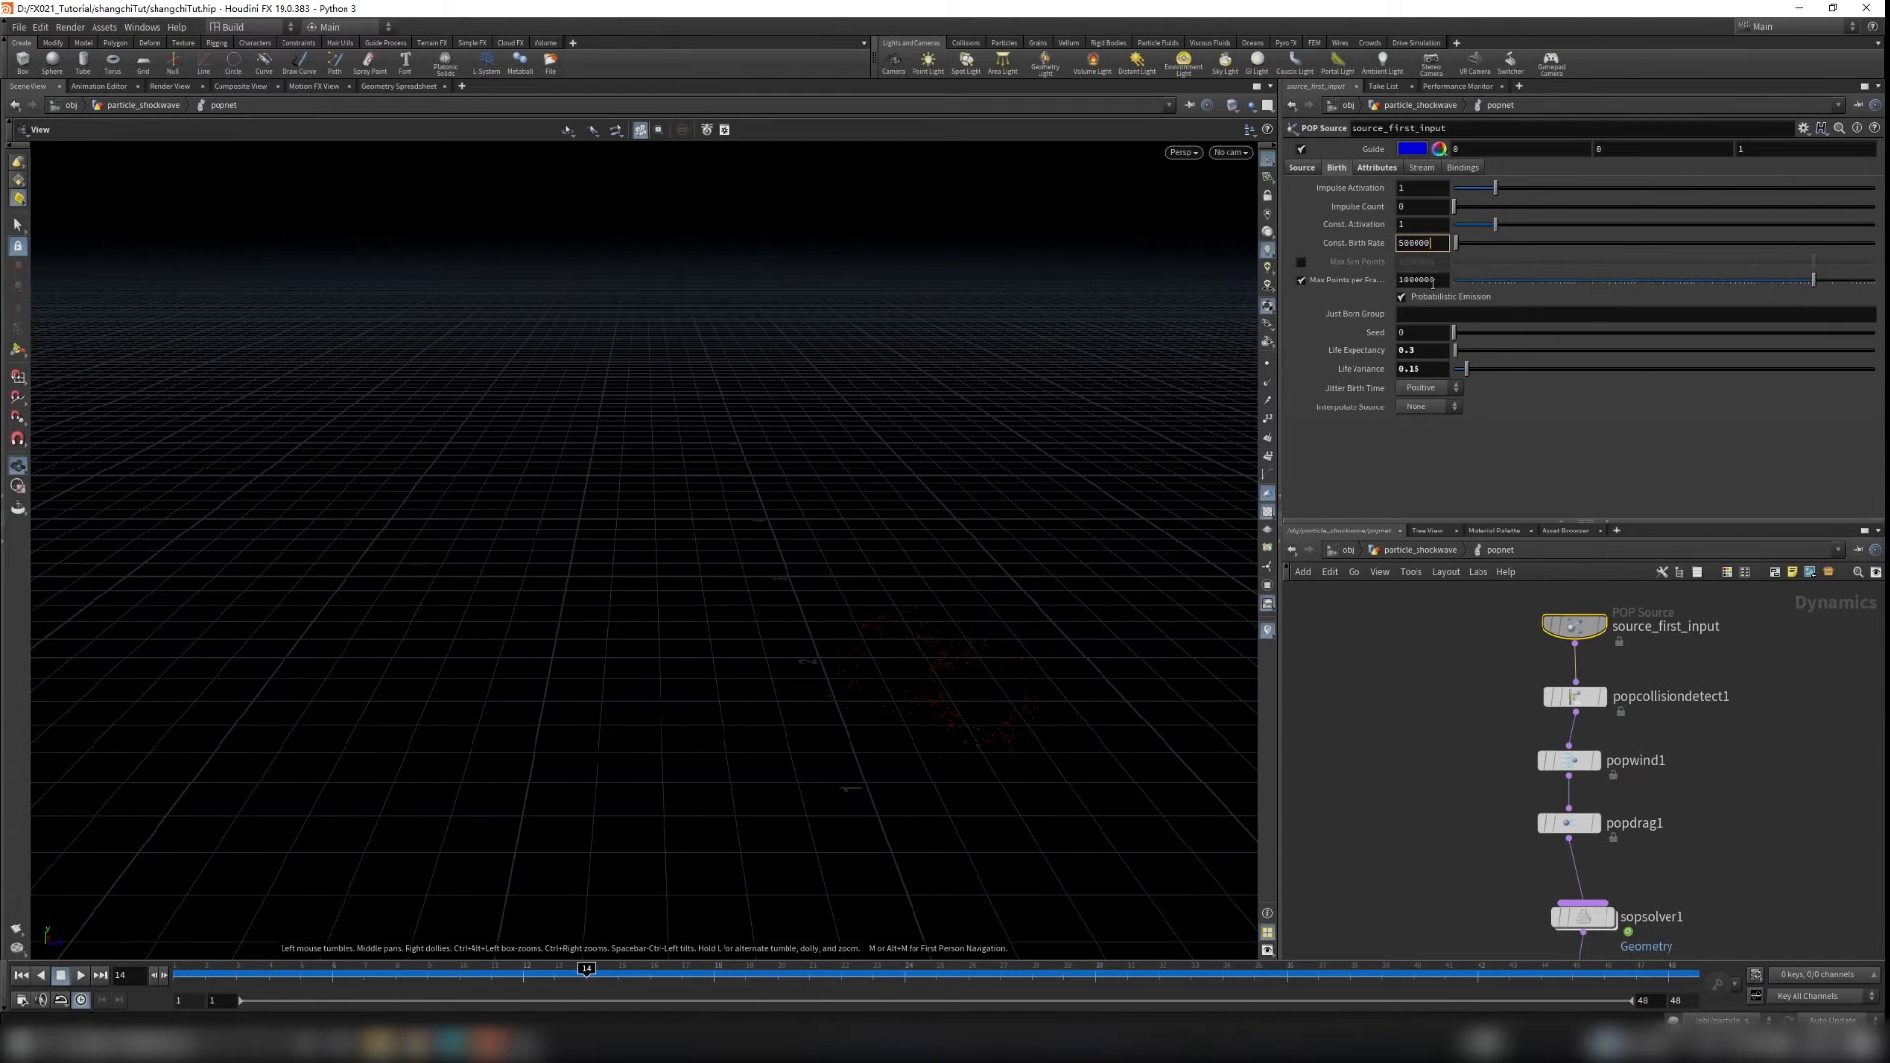
click(1509, 595)
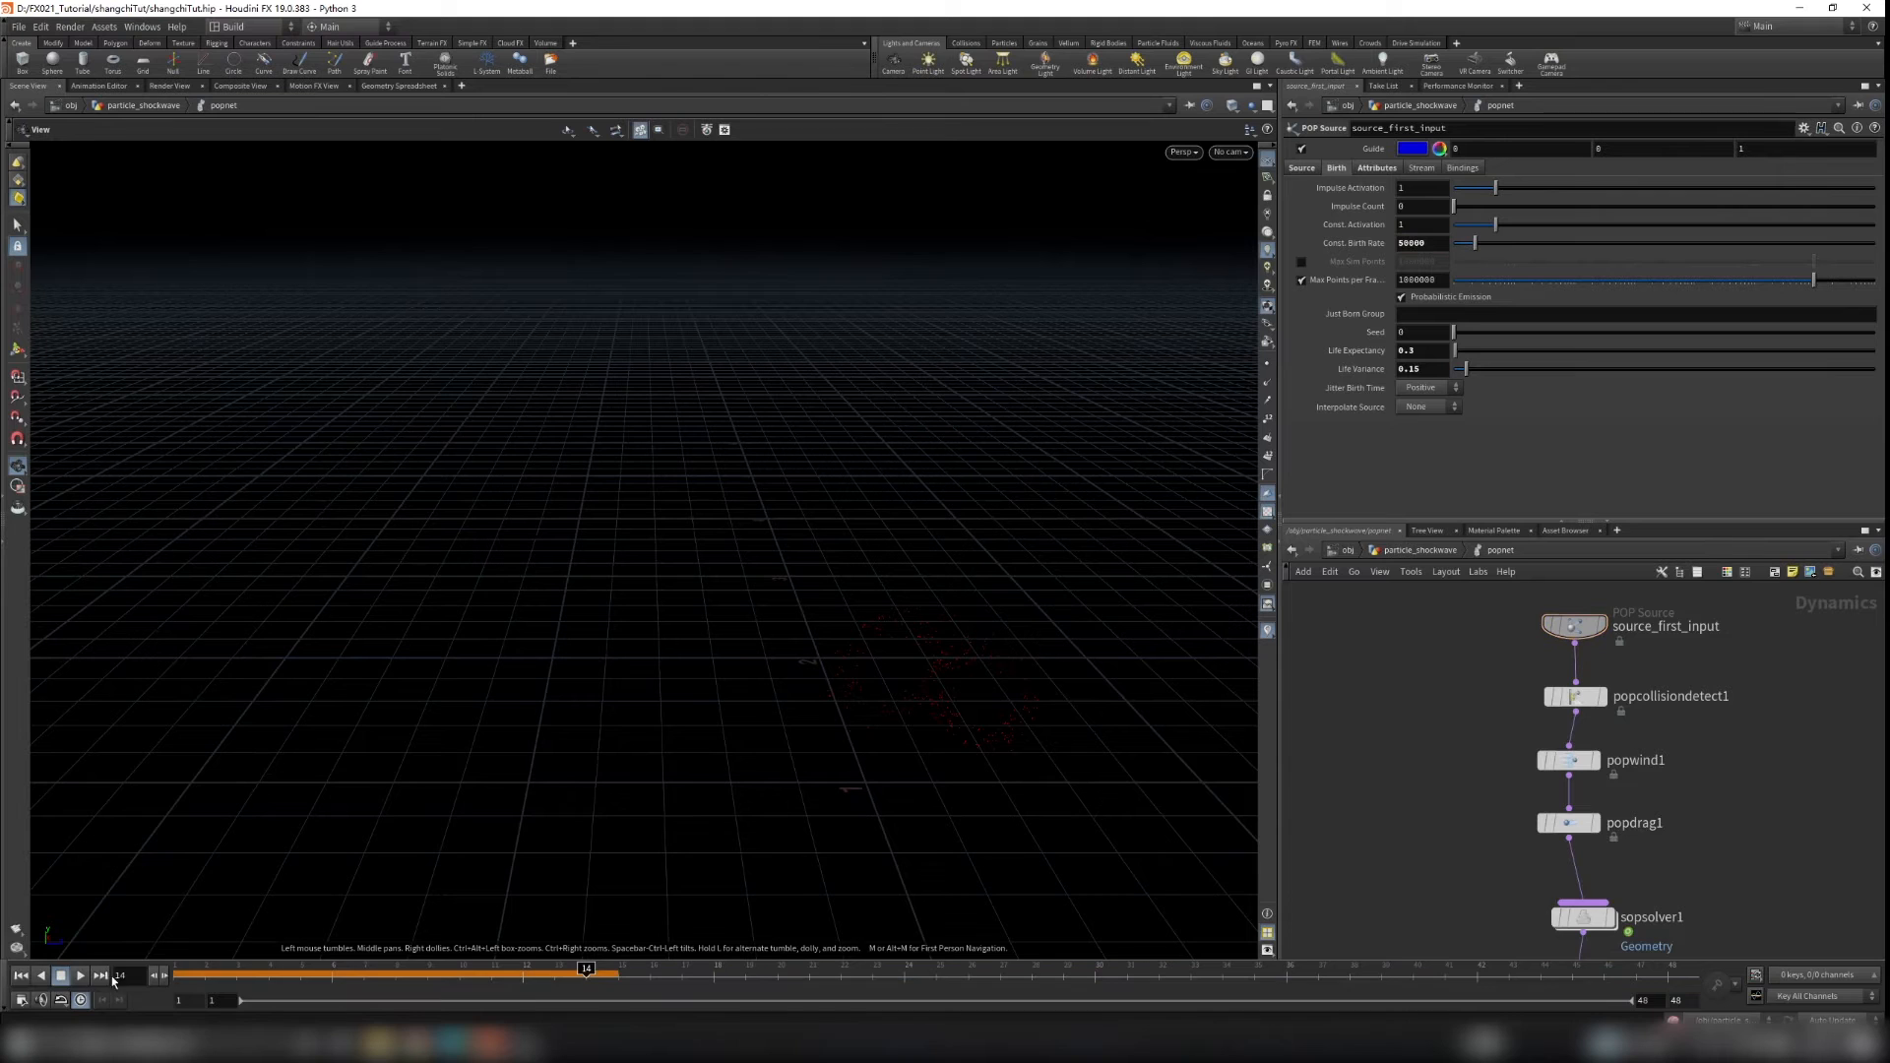
Step: Replay the simulation and orbit the viewport to inspect the denser particles
click(19, 975)
click(61, 976)
click(81, 976)
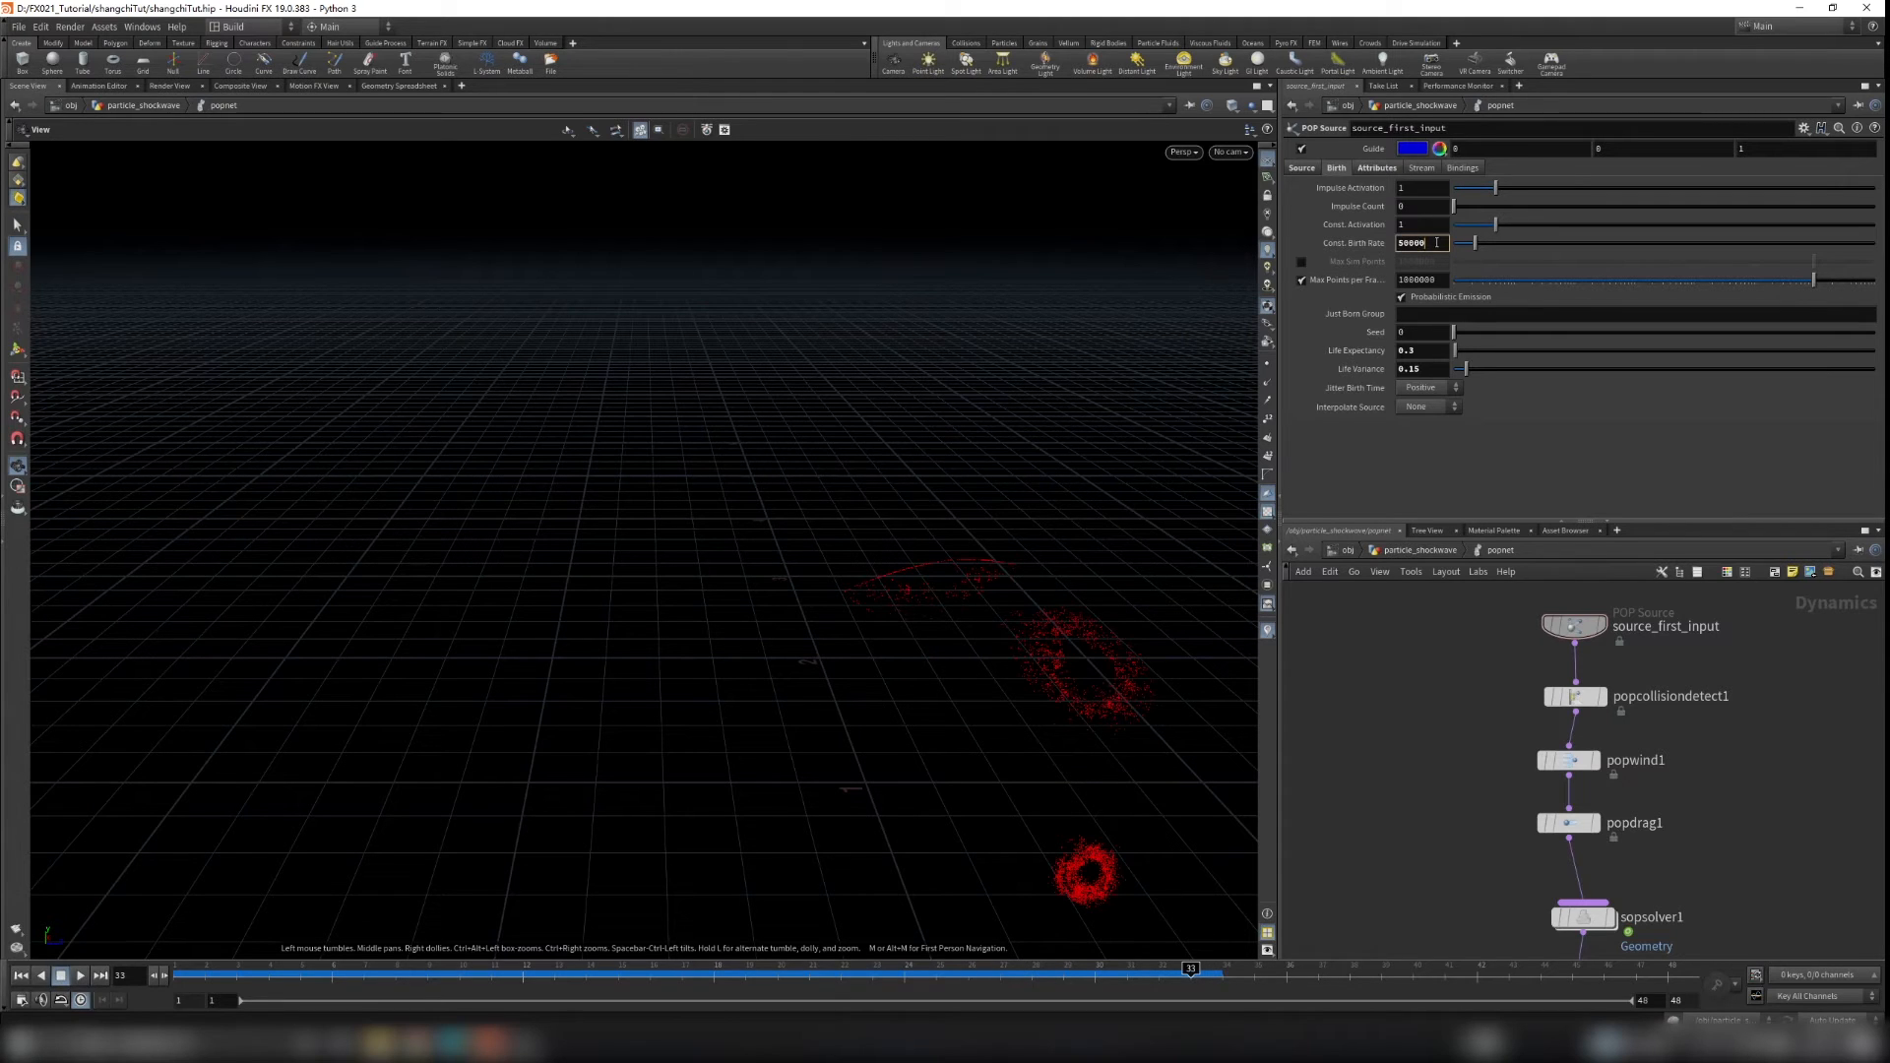
drag(1004, 654, 669, 871)
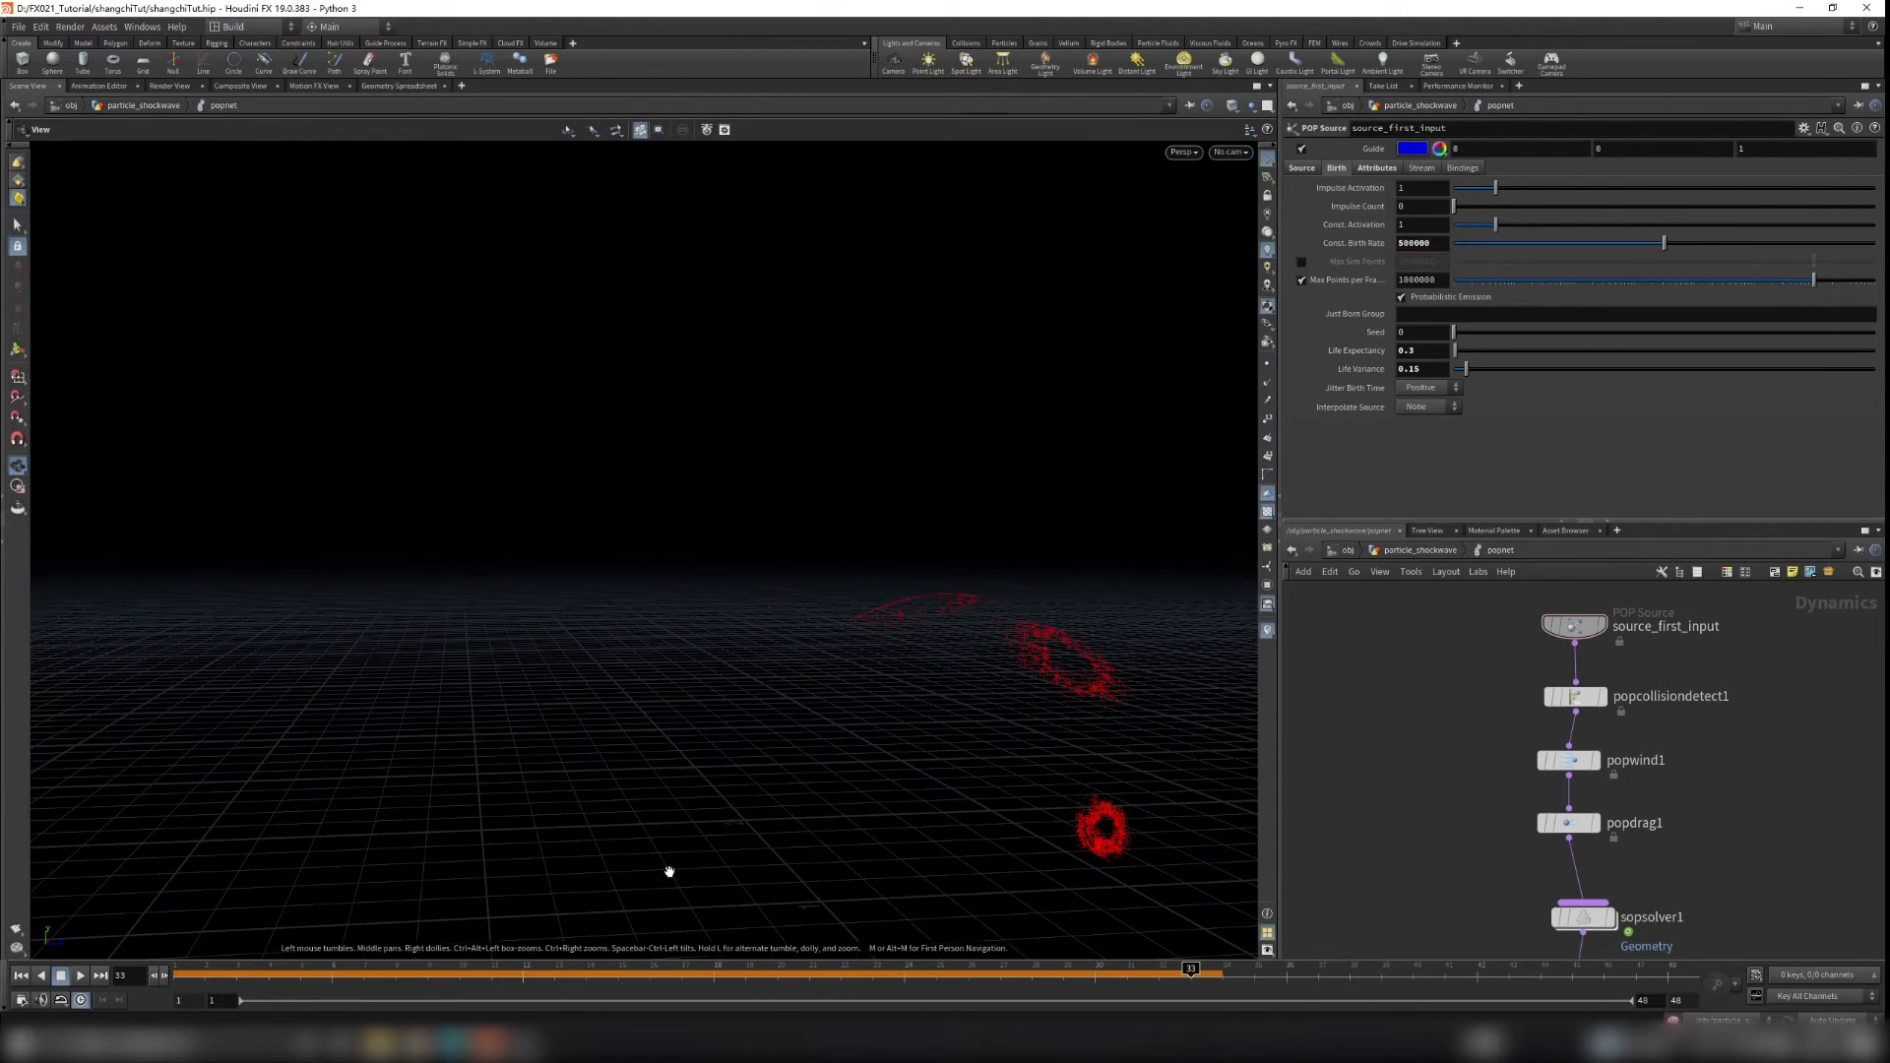
click(20, 976)
click(80, 976)
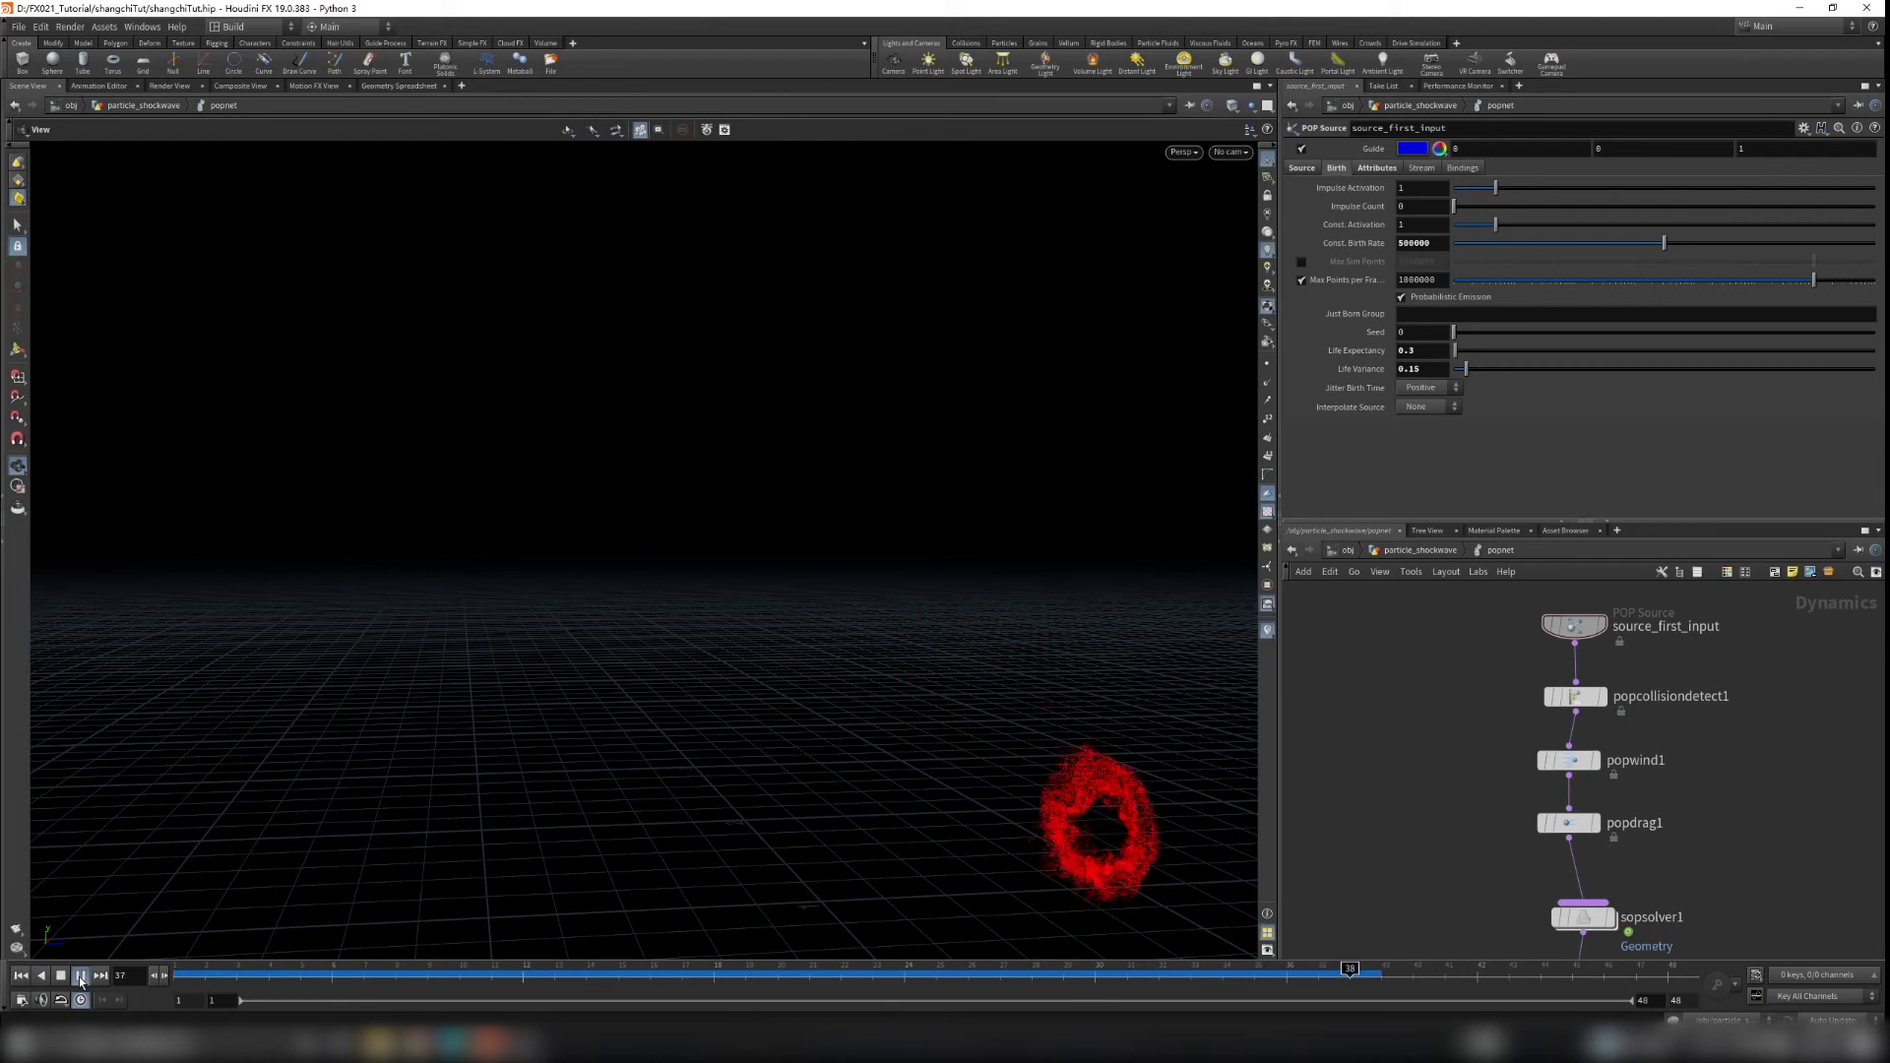
click(81, 976)
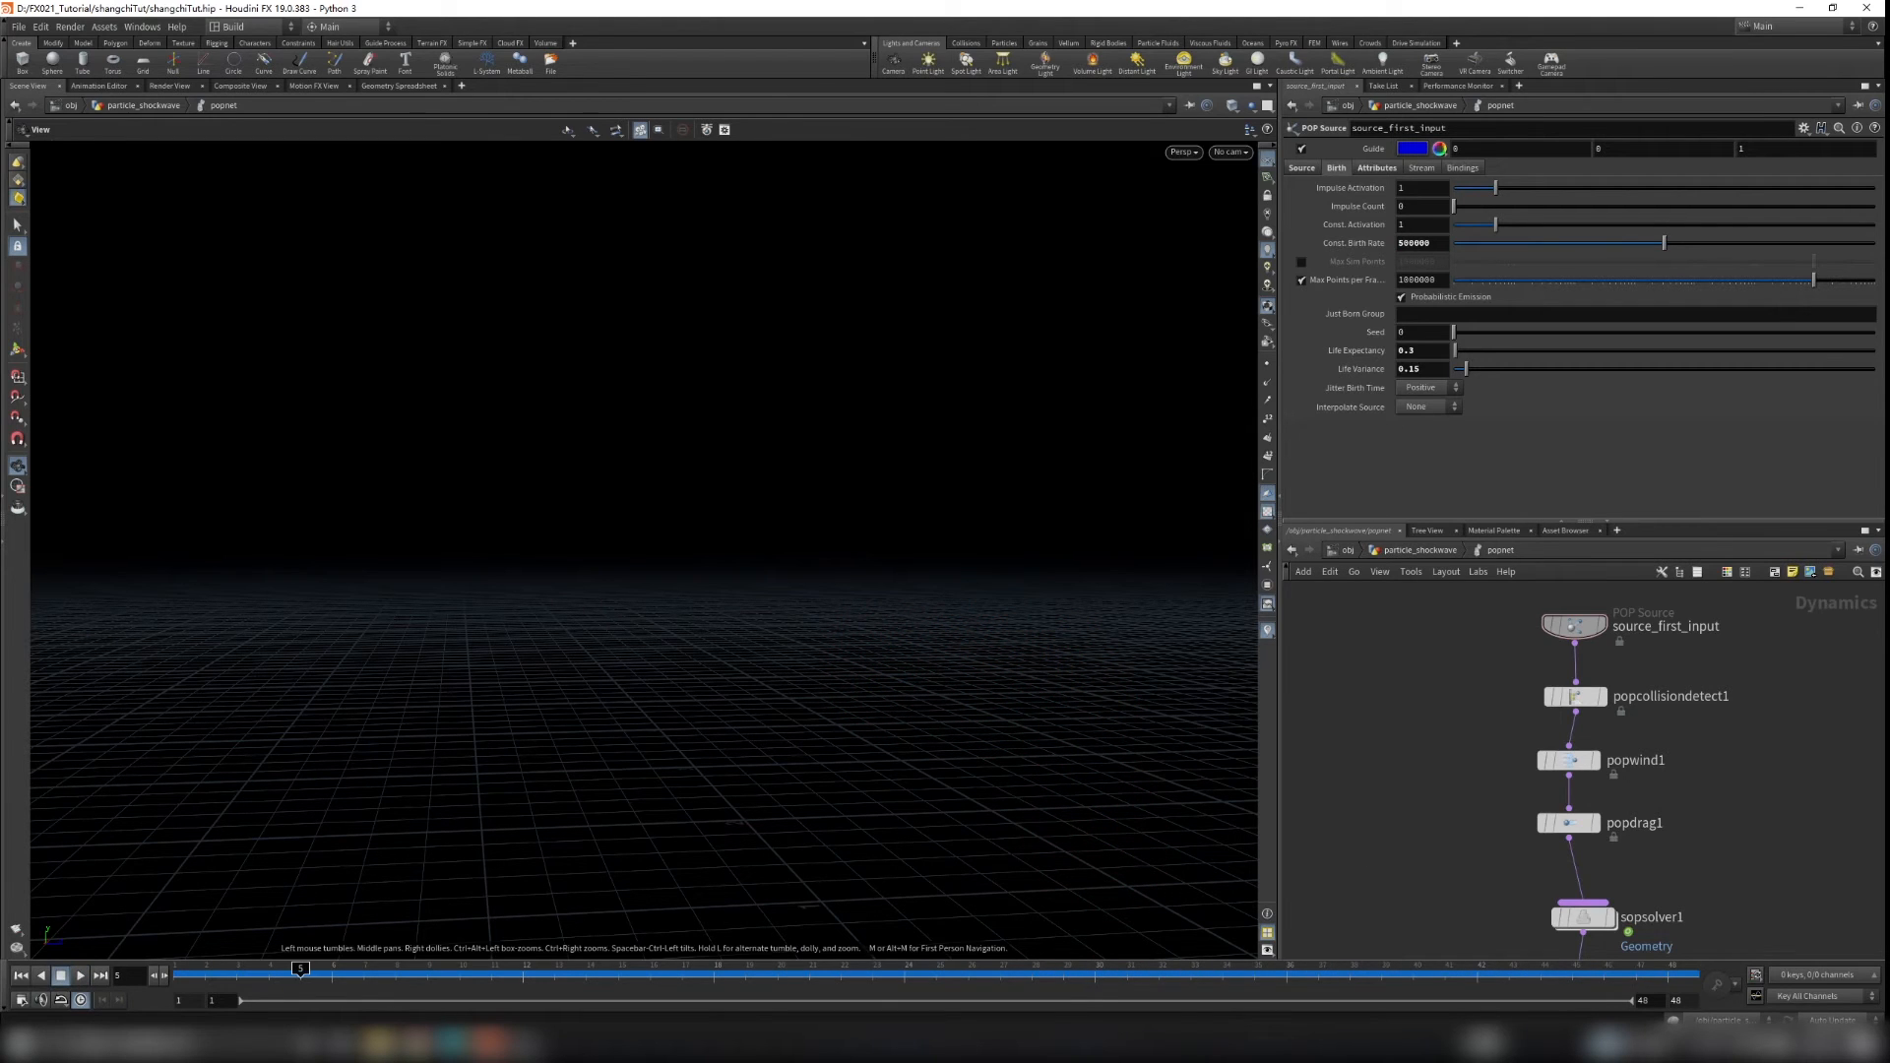
middle_drag(1368, 744, 1362, 696)
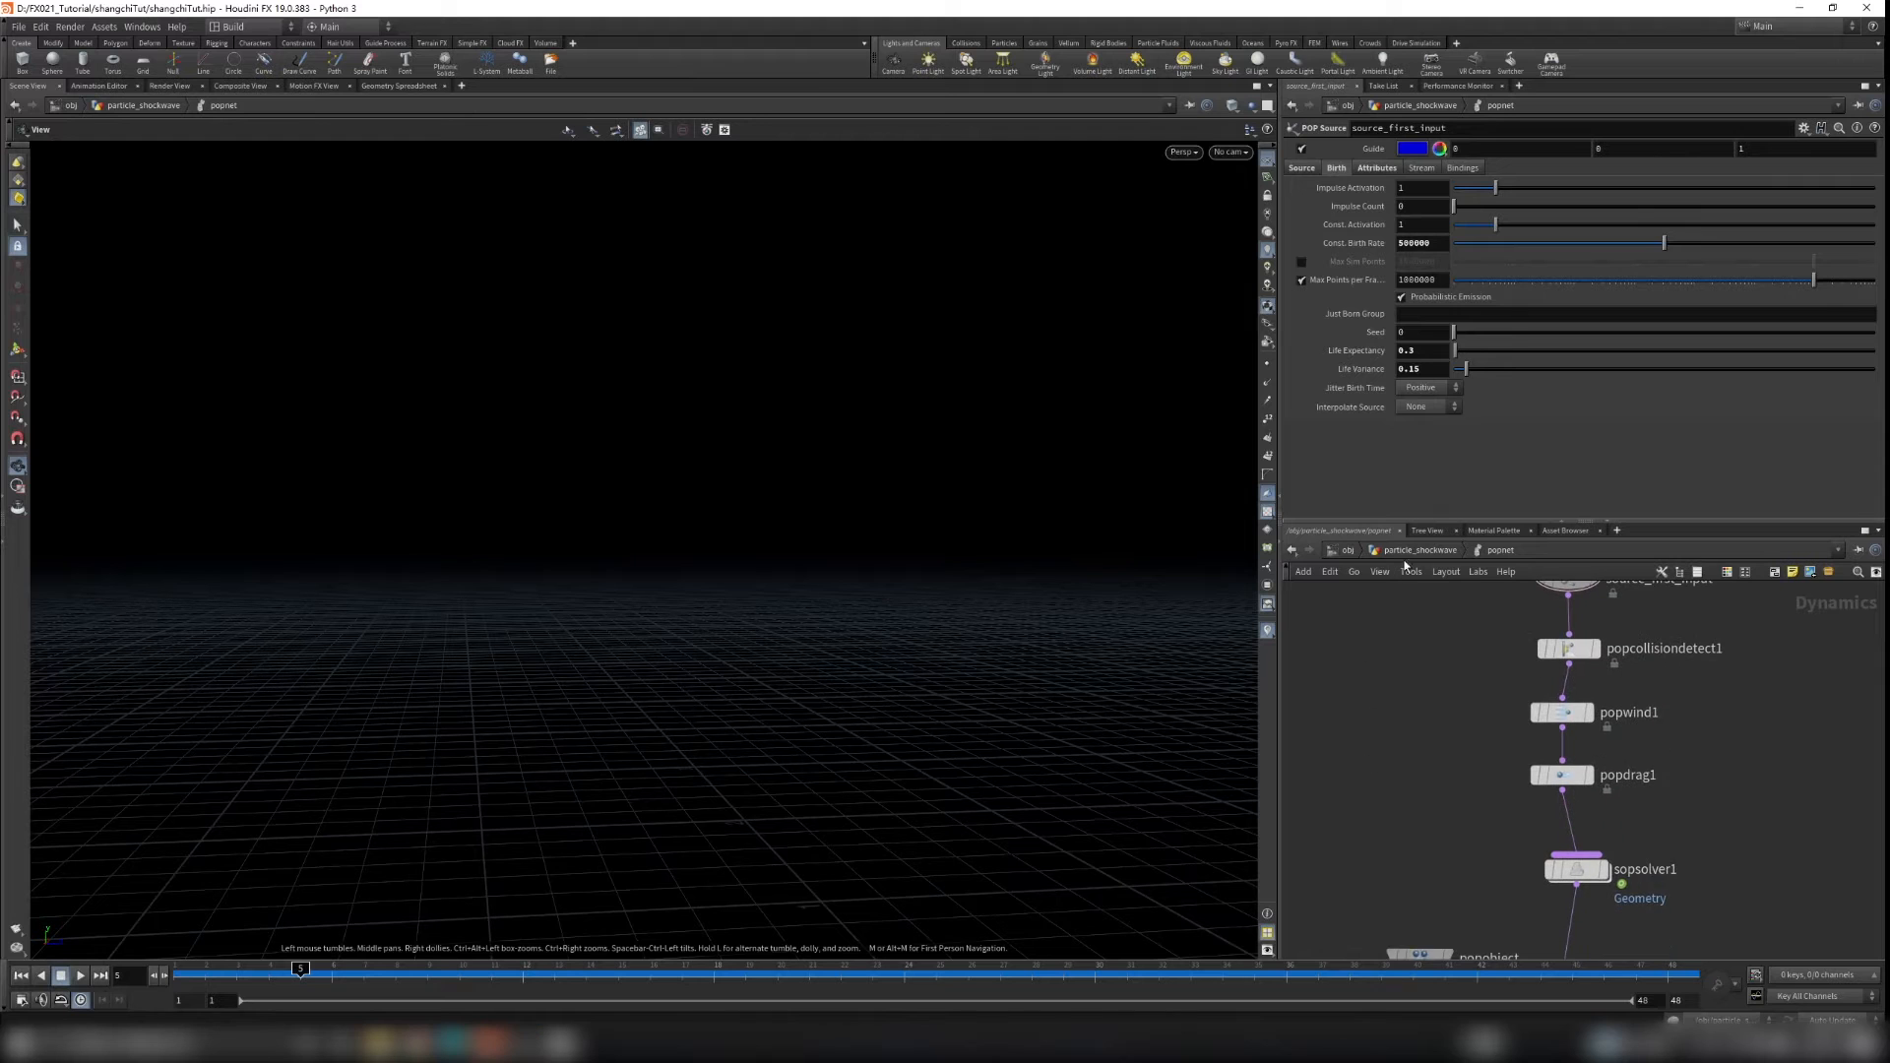
Step: At the particle_shockwave level, add a File Cache node and wire popnet into it
click(1416, 551)
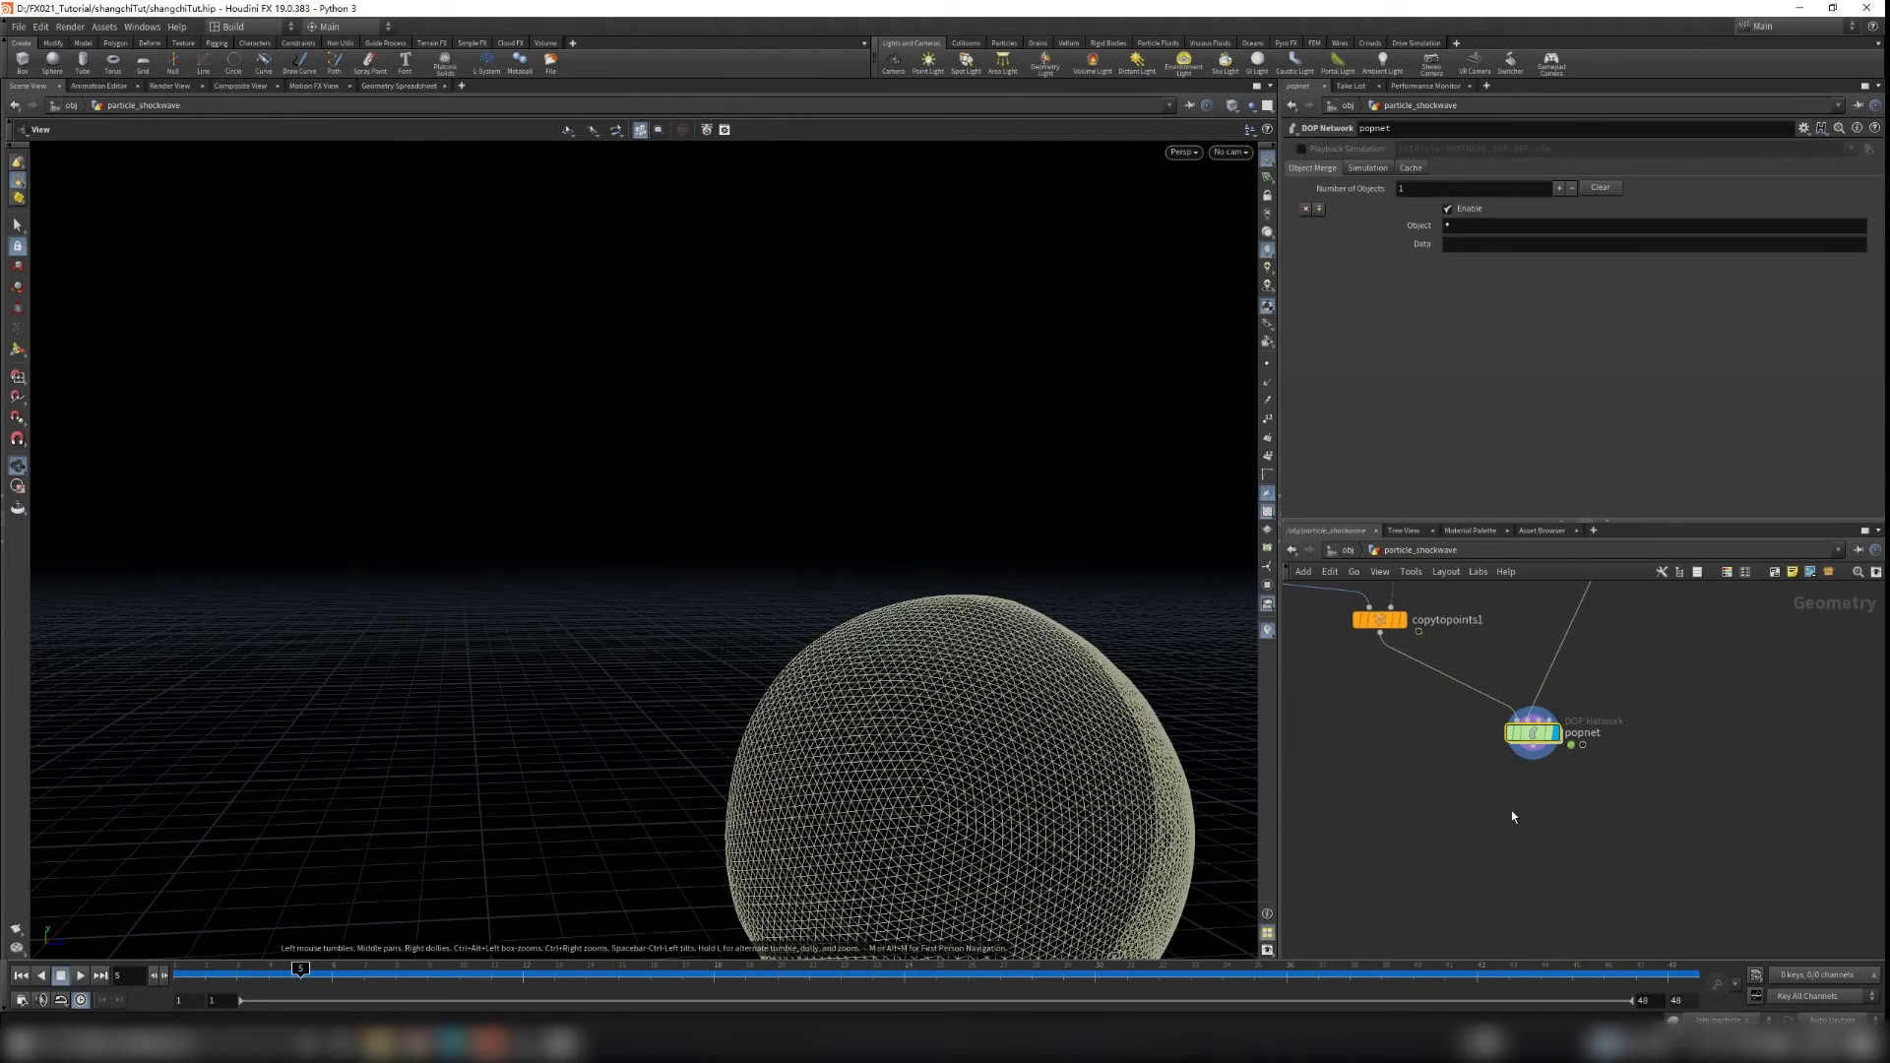
key(Tab)
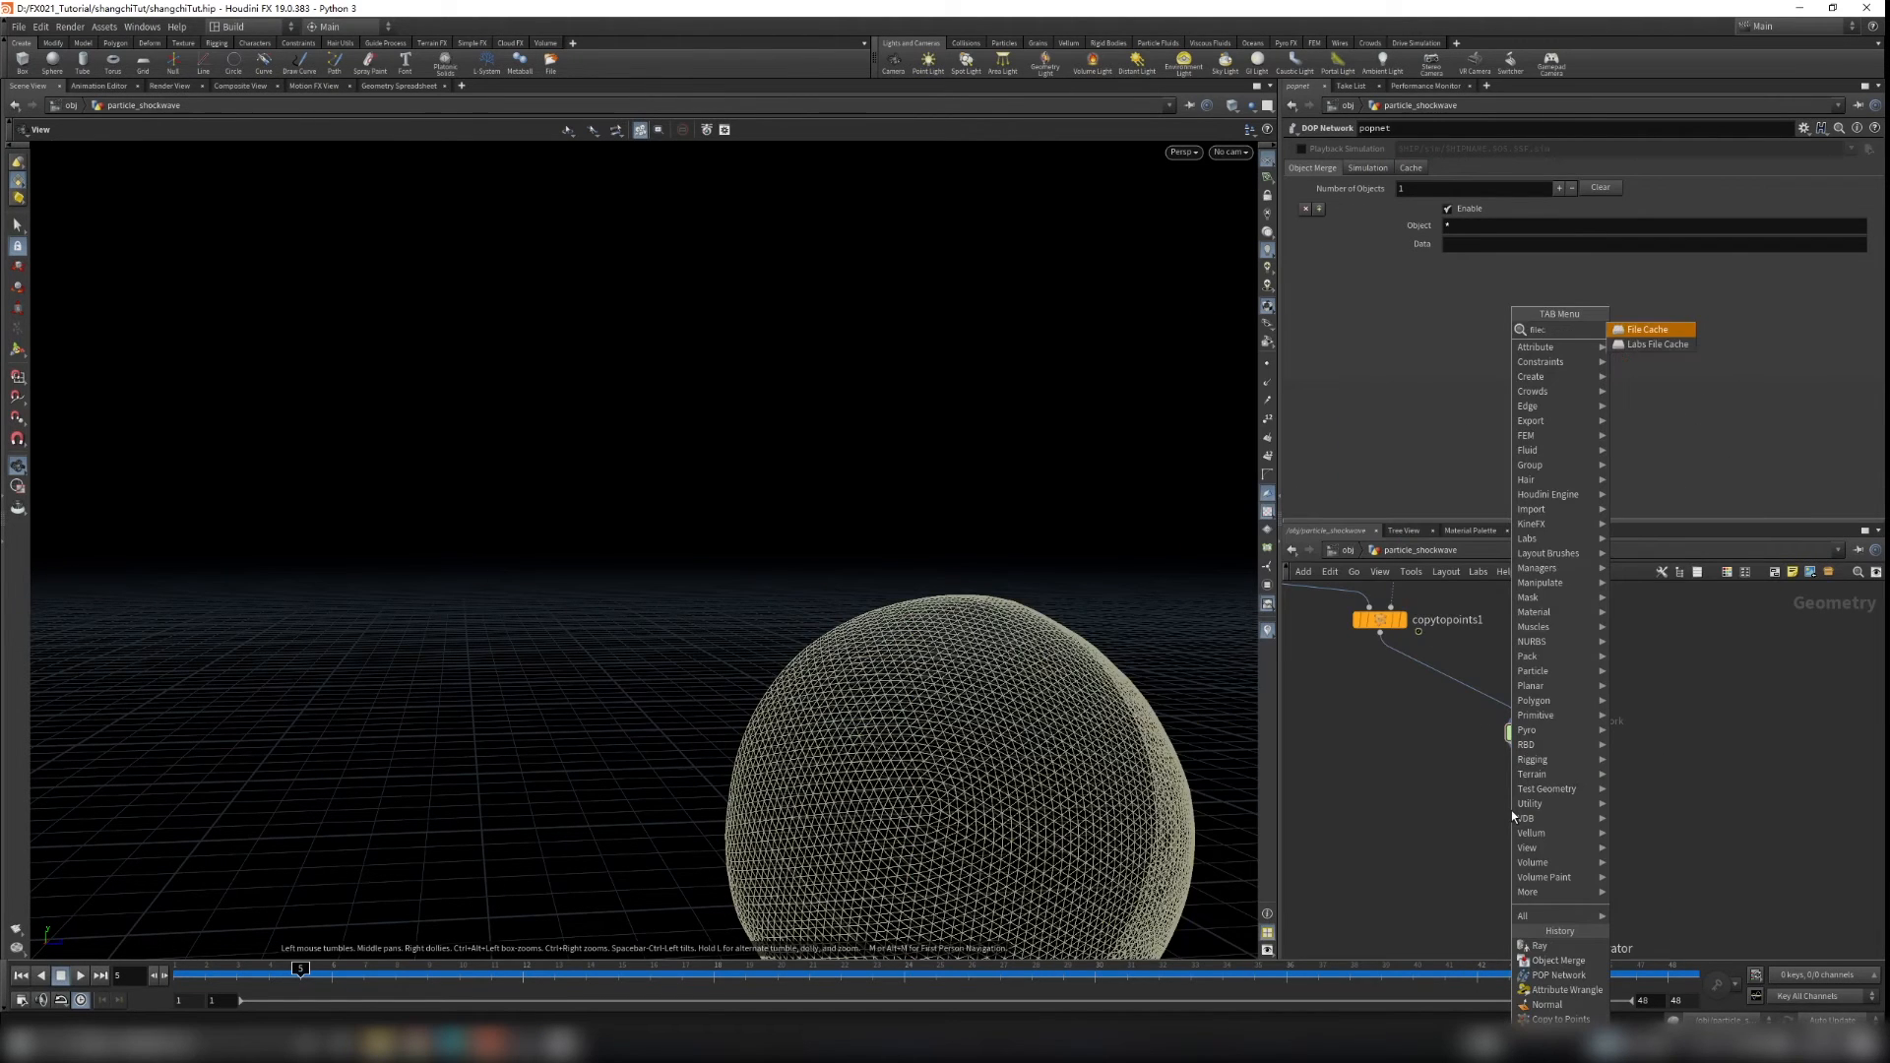
text(filecach)
key(Return)
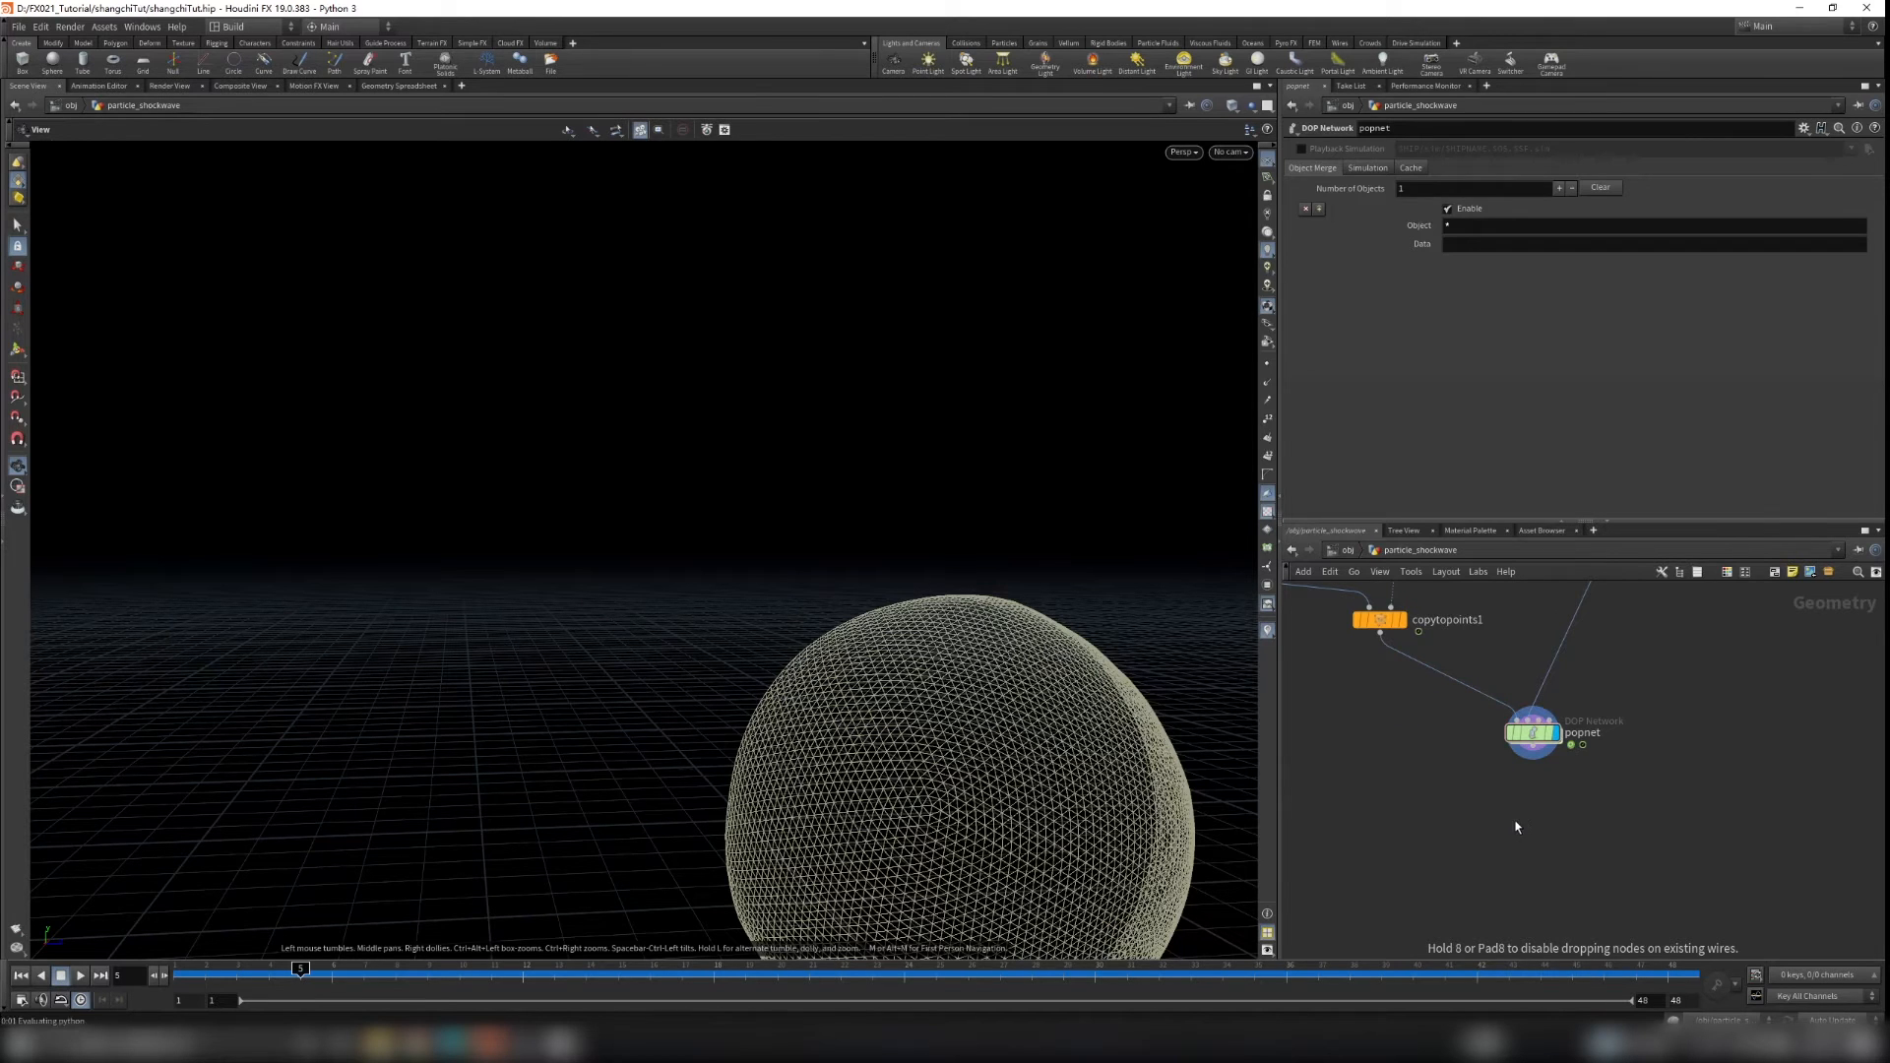
click(1517, 827)
scroll(1538, 759, up, 3)
drag(1531, 737, 1528, 870)
middle_drag(1635, 861, 1637, 780)
drag(1536, 814, 1547, 829)
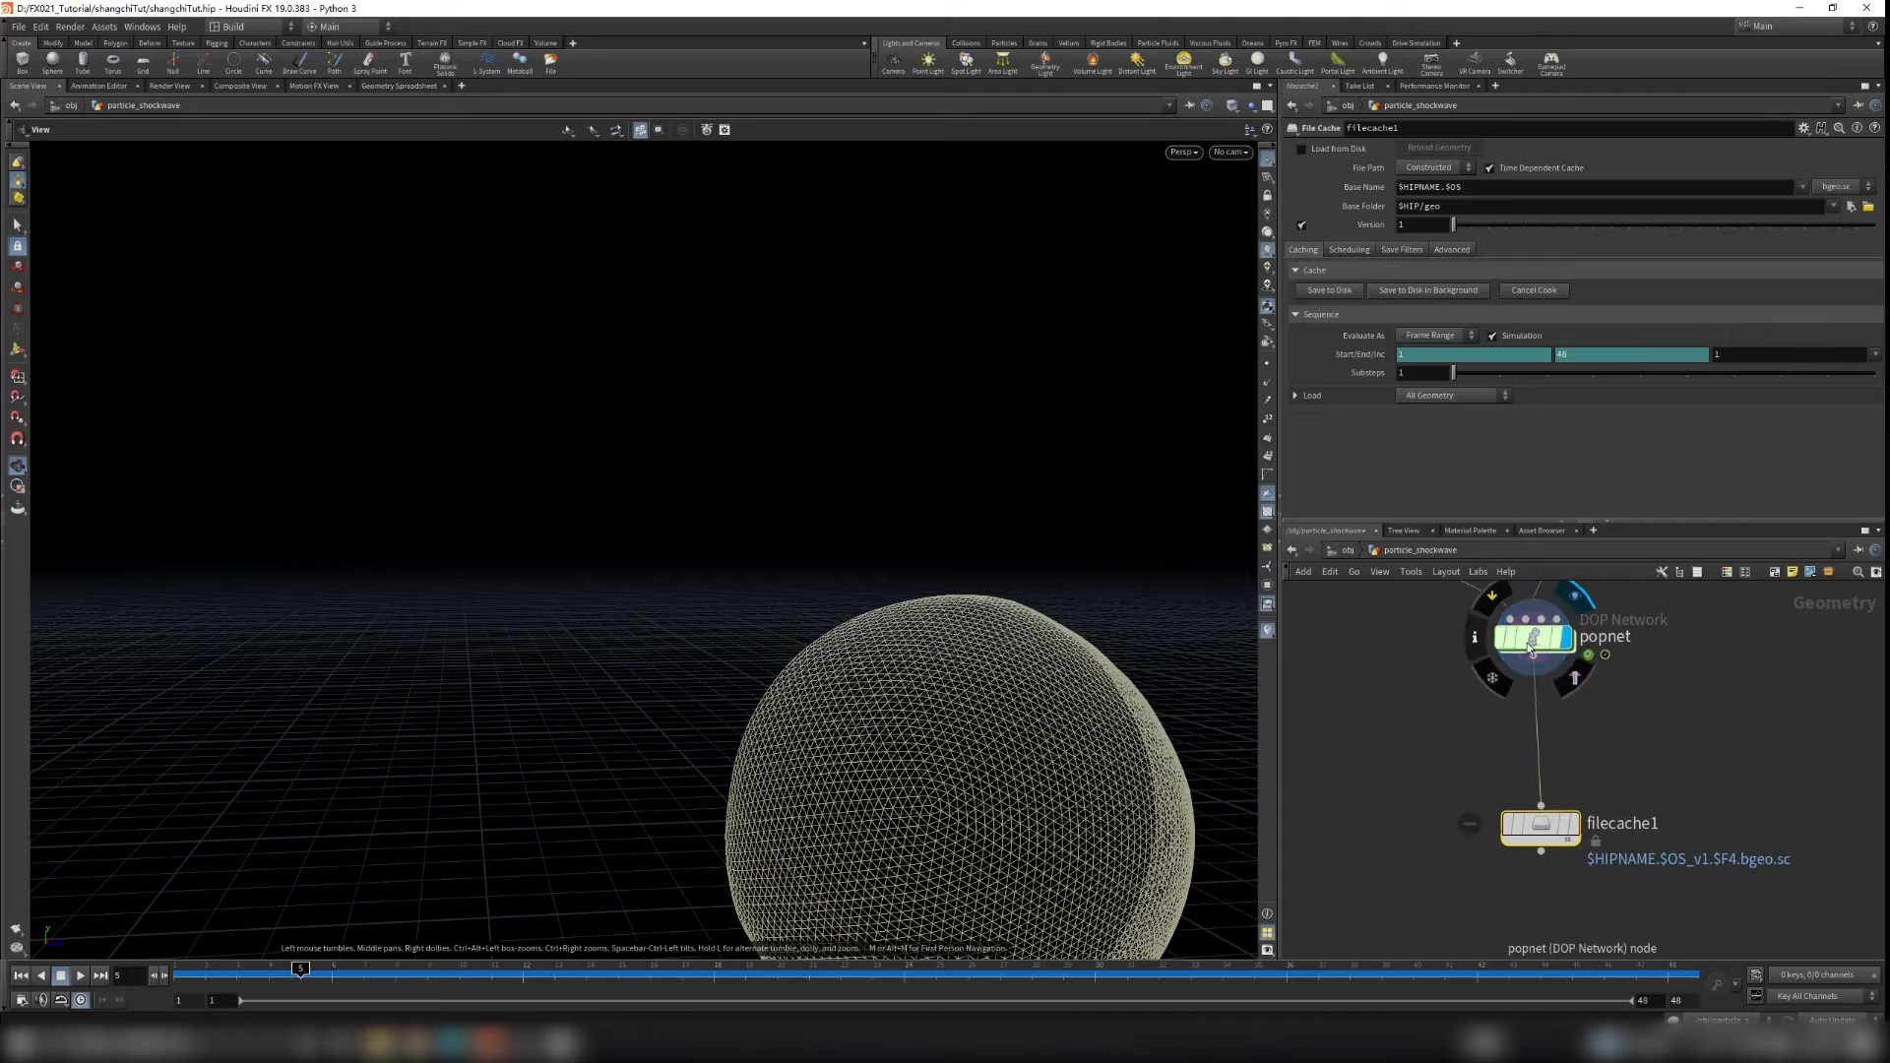
Step: Set the File Cache's File Path to Explicit with Geometry File $HIP/geo/$OS/$OS.$F.bgeo.sc
double_click(1531, 640)
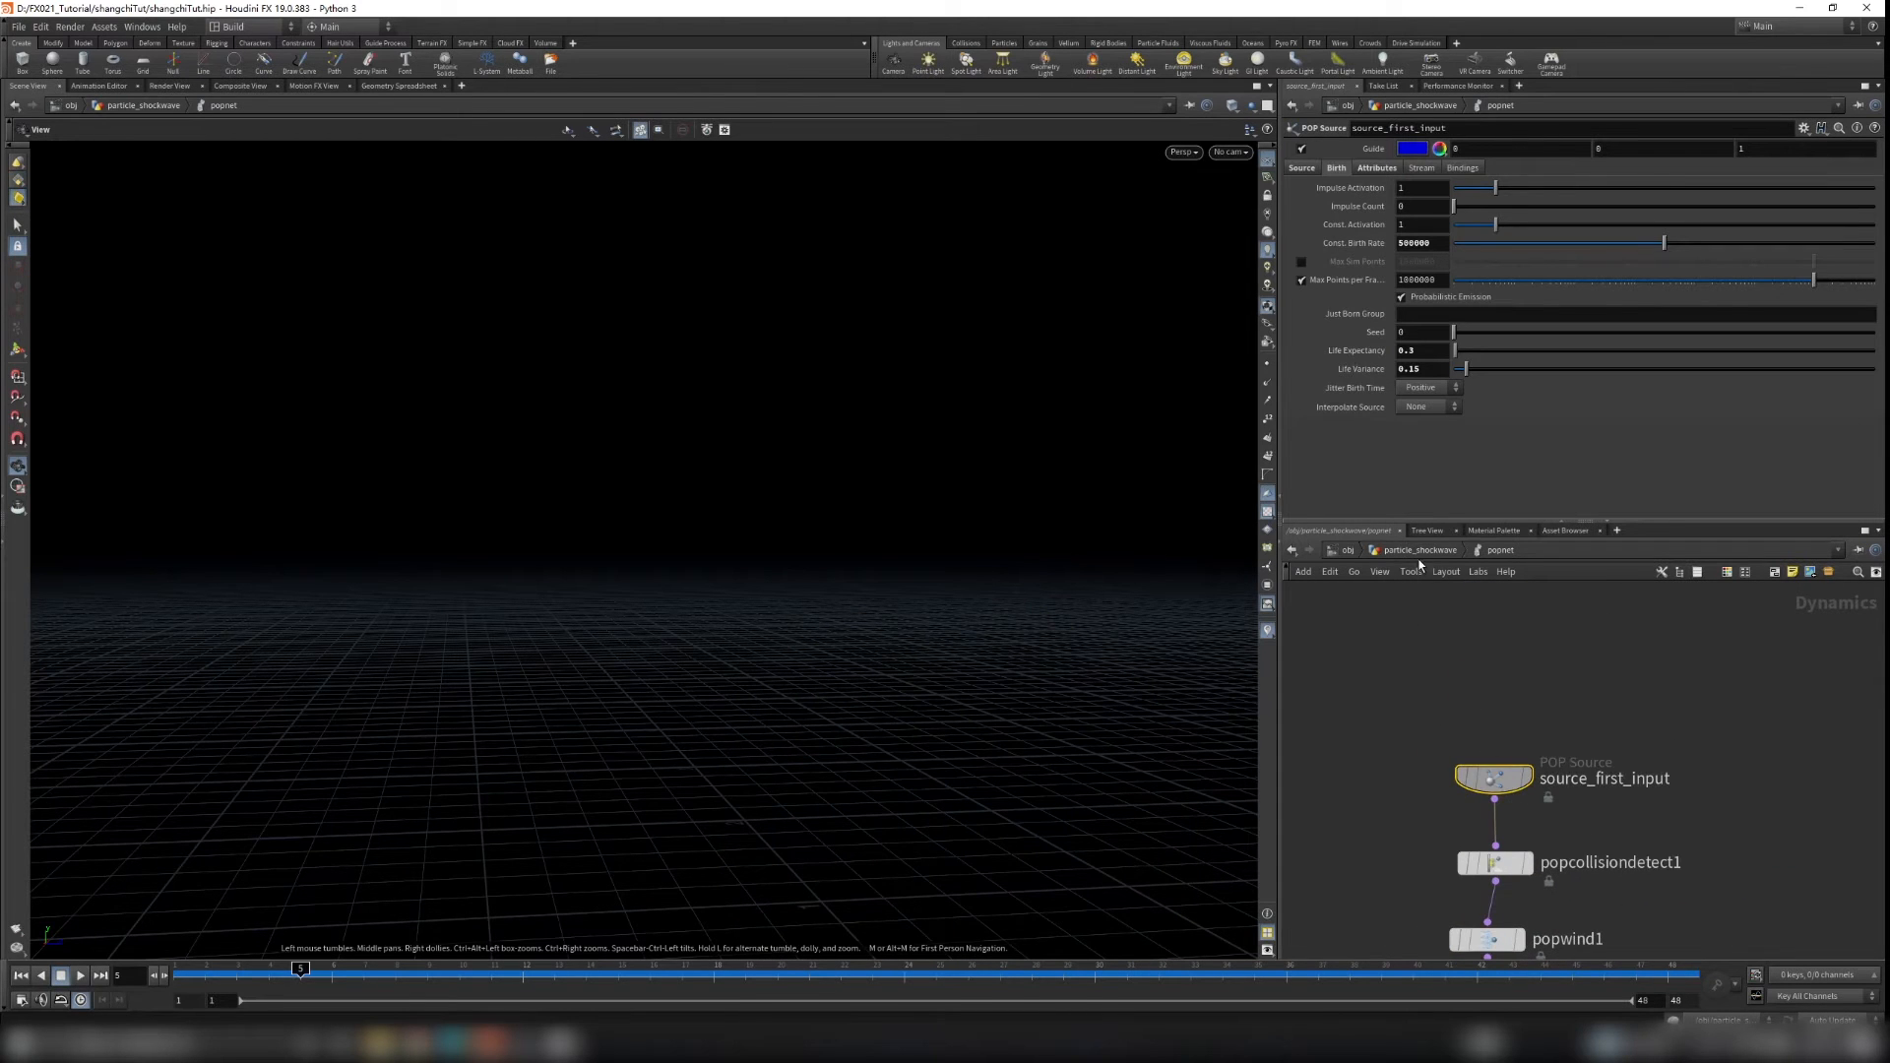
click(1420, 549)
click(1540, 754)
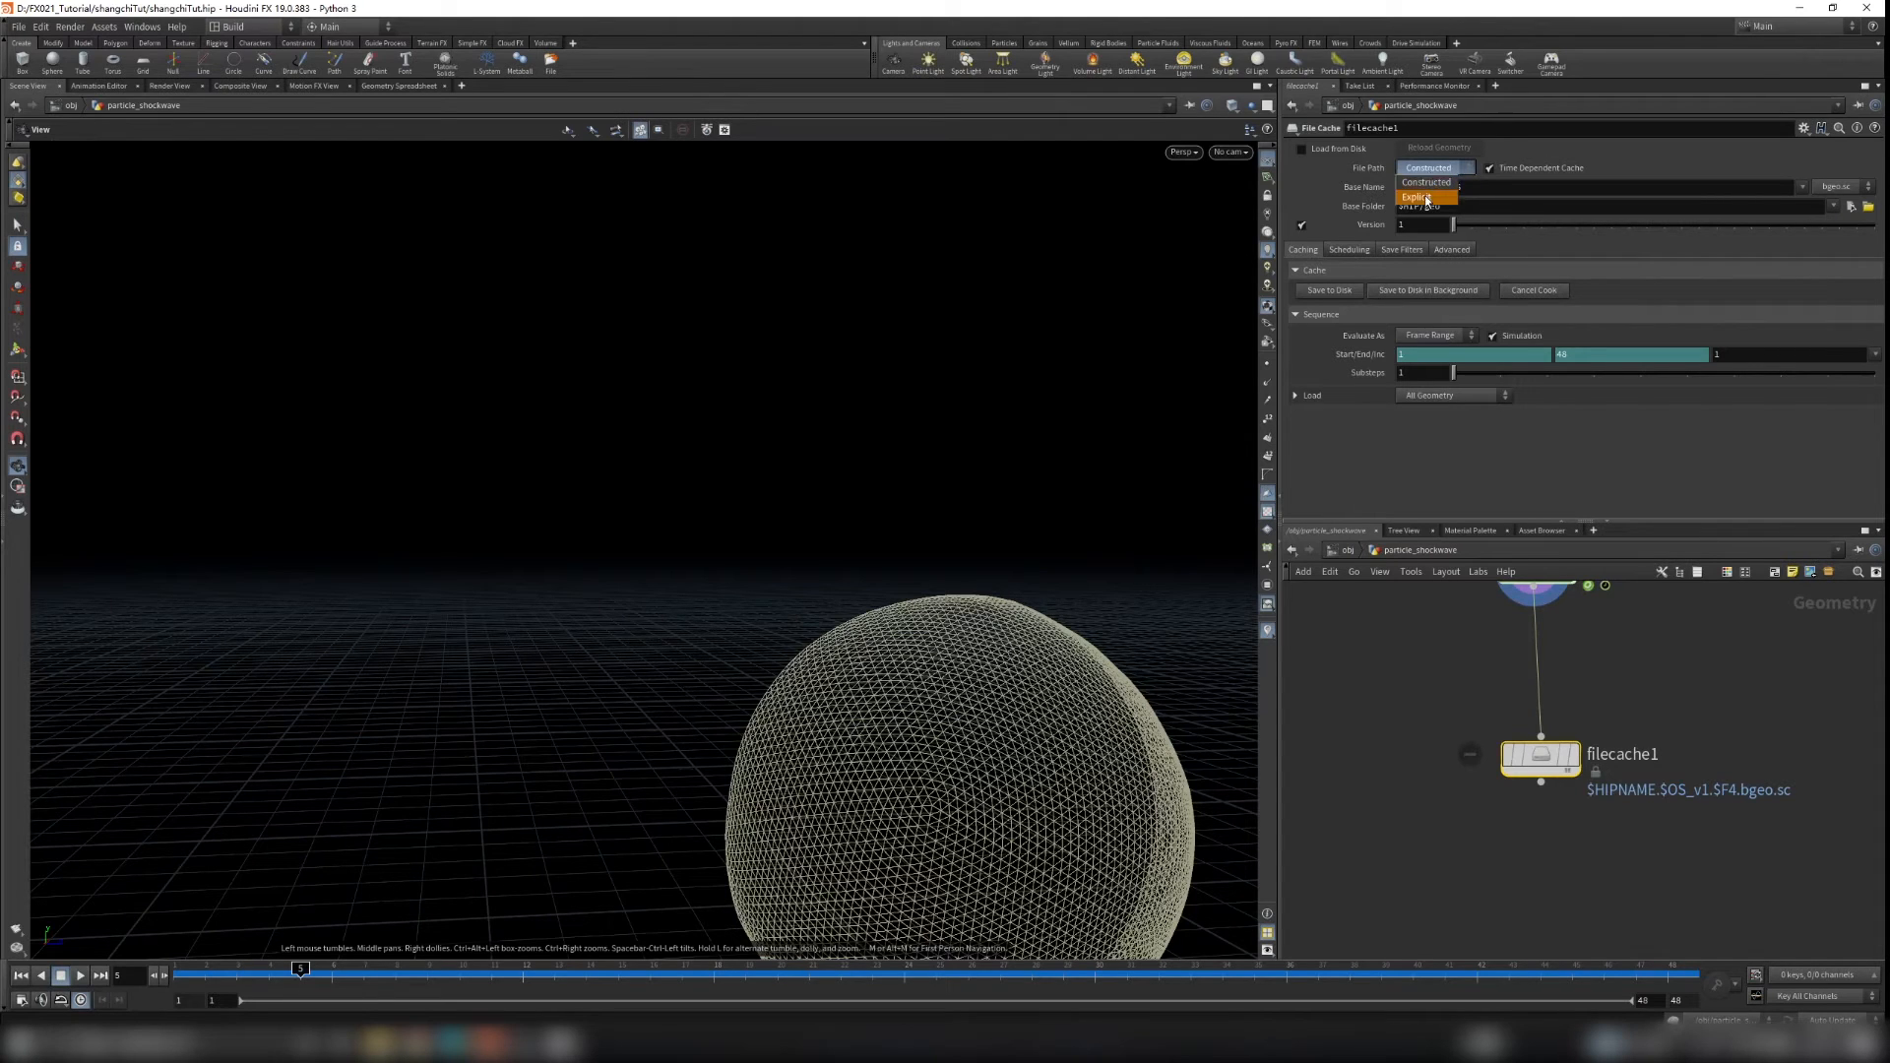
click(1426, 198)
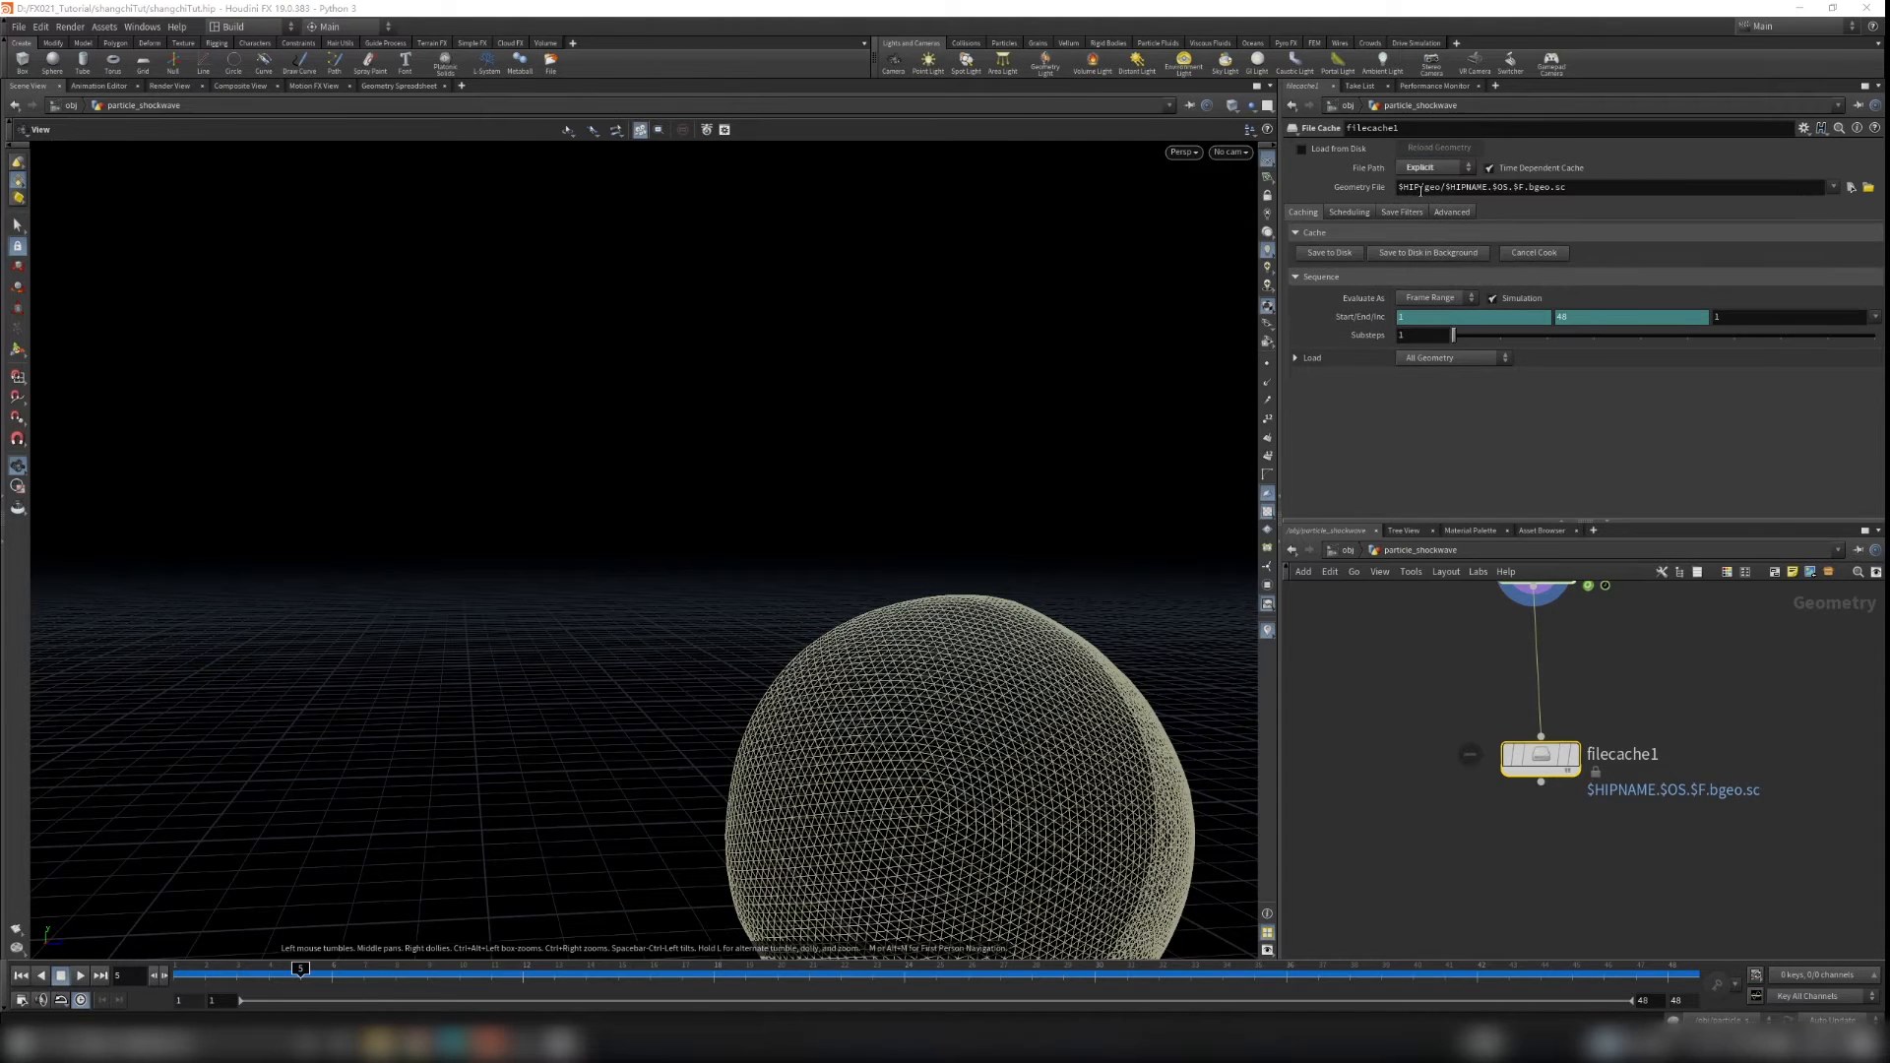
drag(1488, 187, 1452, 193)
text(OS/)
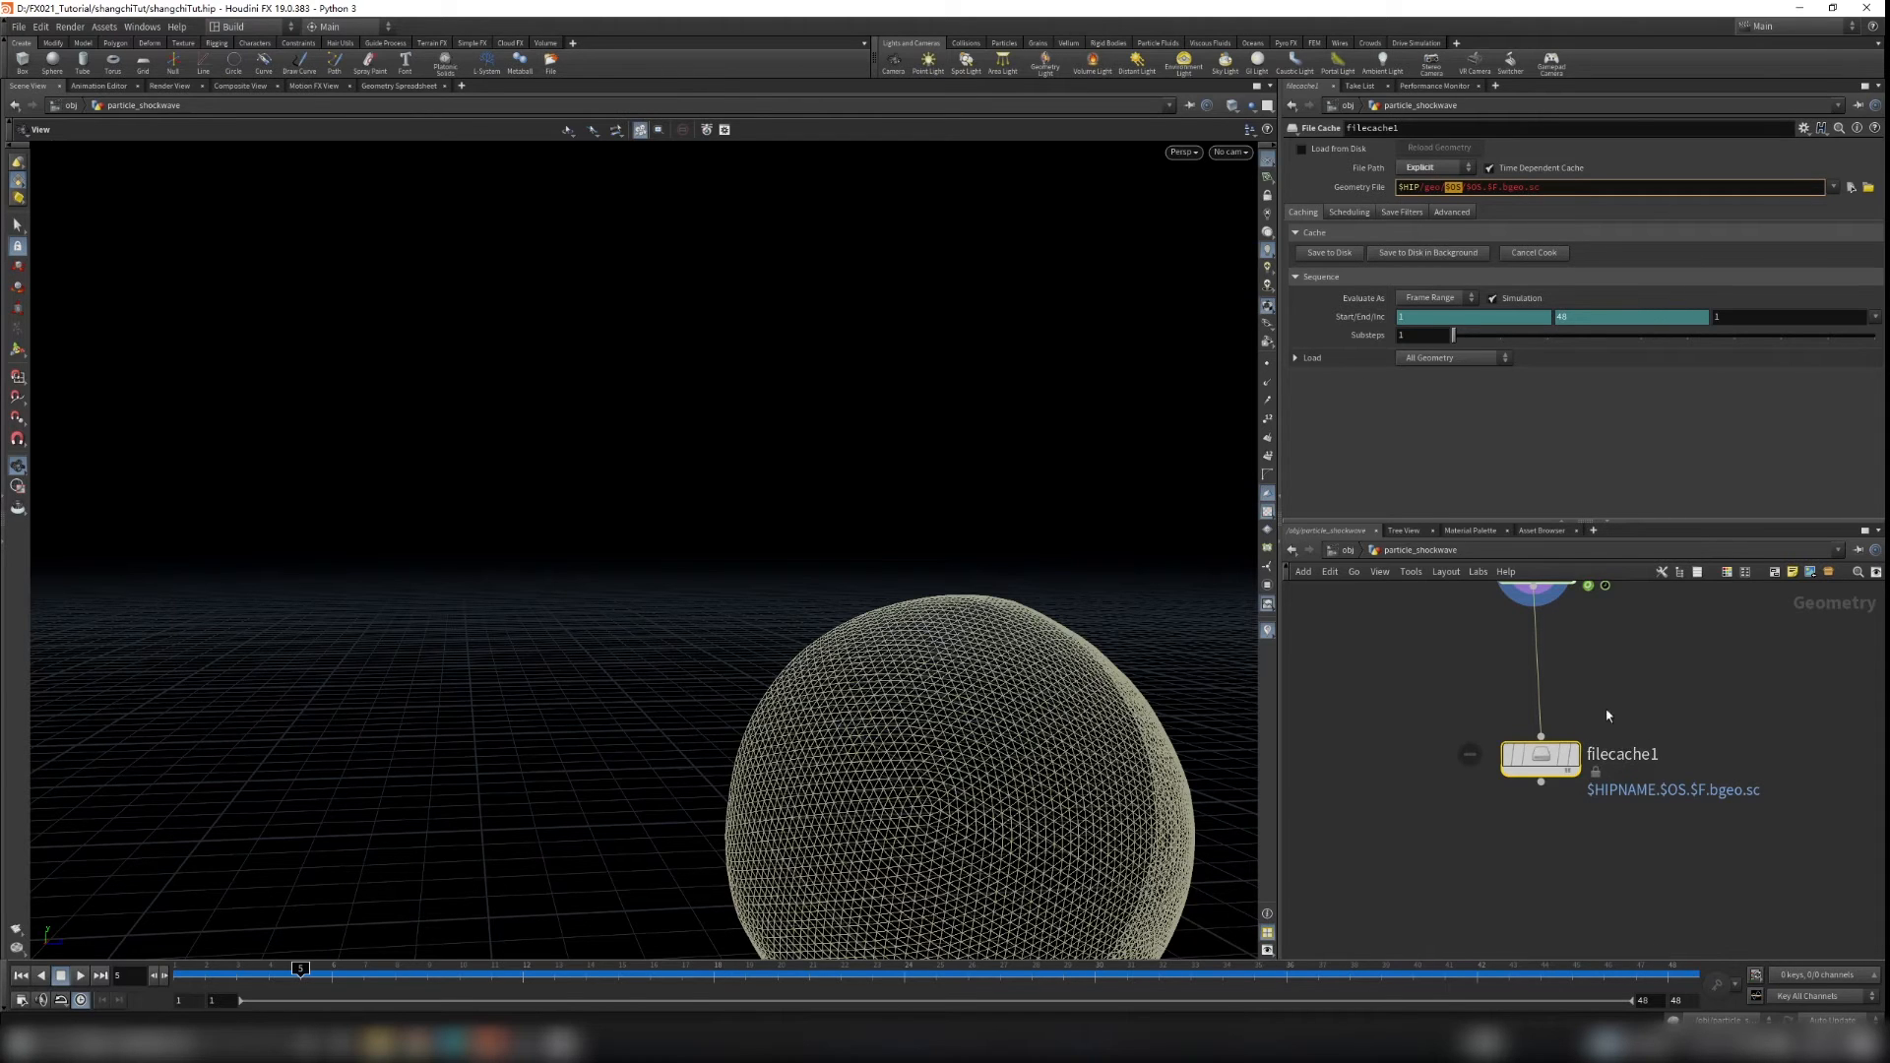
drag(1469, 187, 1542, 188)
click(1505, 187)
drag(1506, 187, 1540, 188)
Step: Rename the File Cache node to particle_shockwave_cache
double_click(1623, 754)
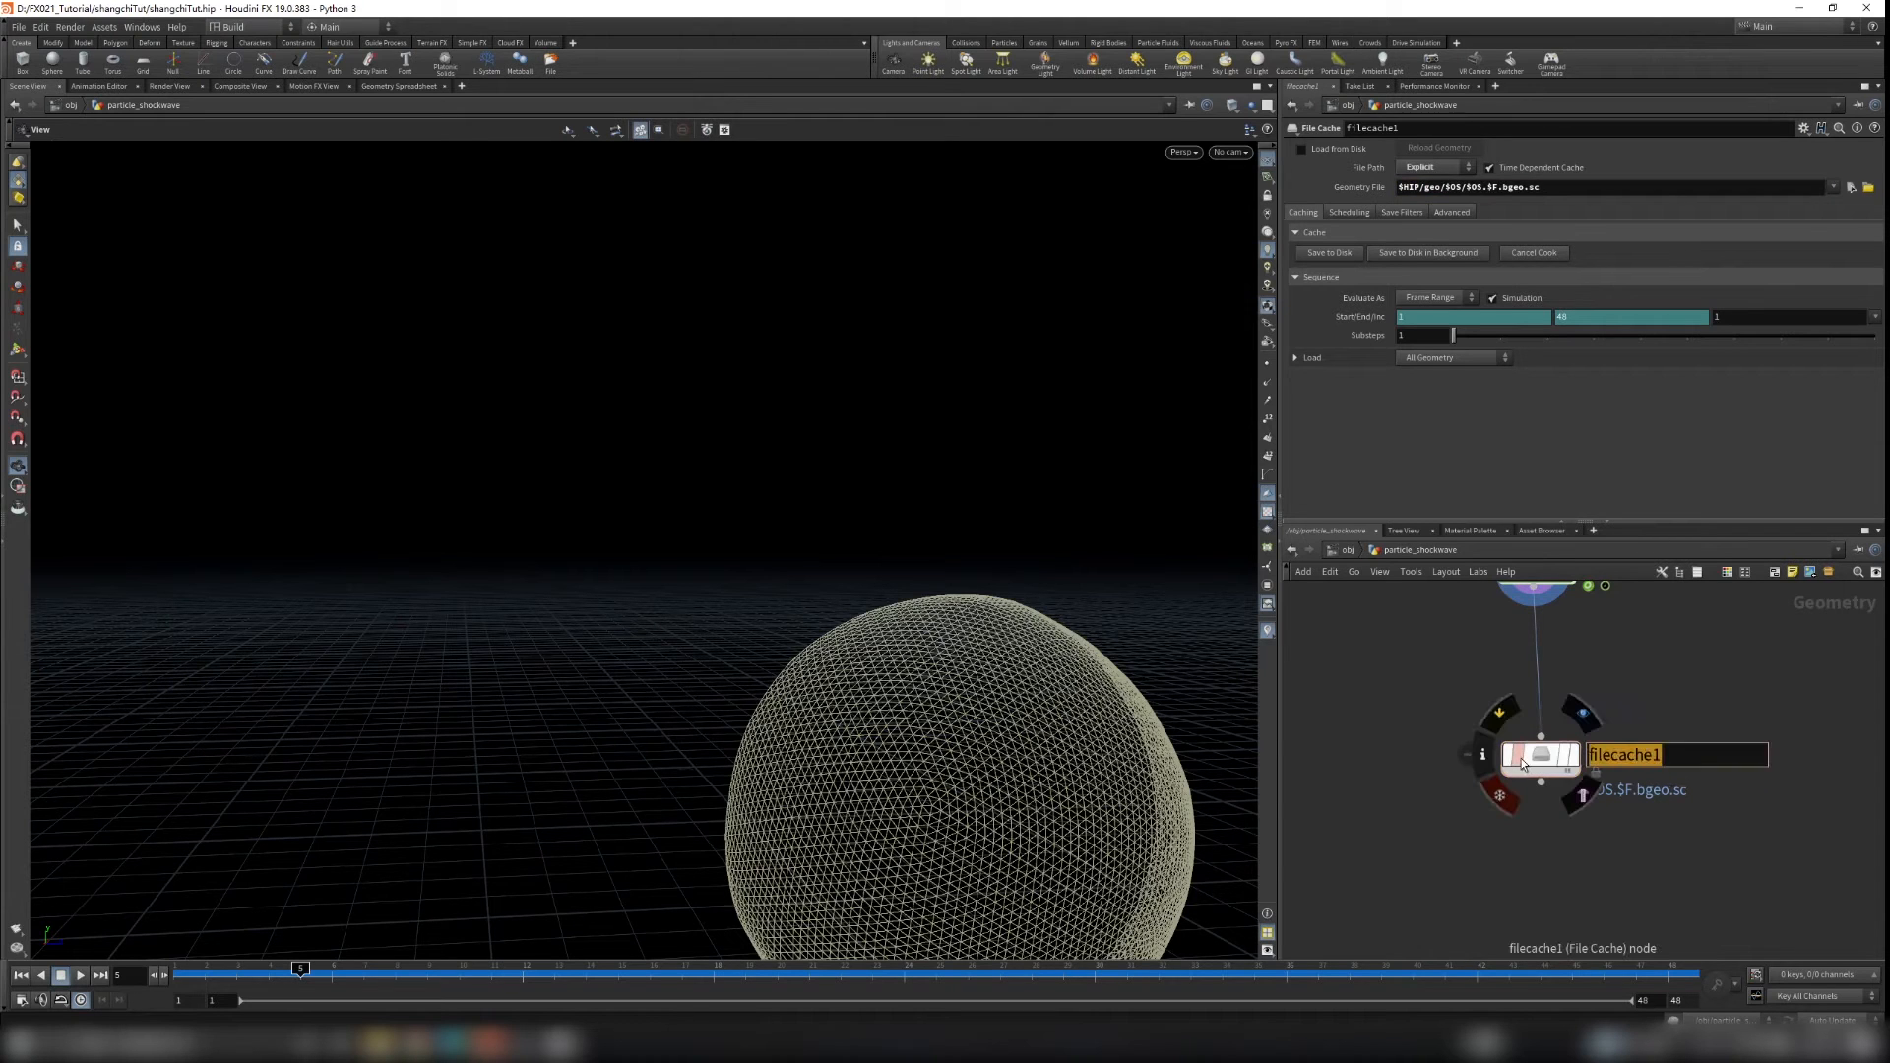
text(particle_shockwave_cache)
key(Return)
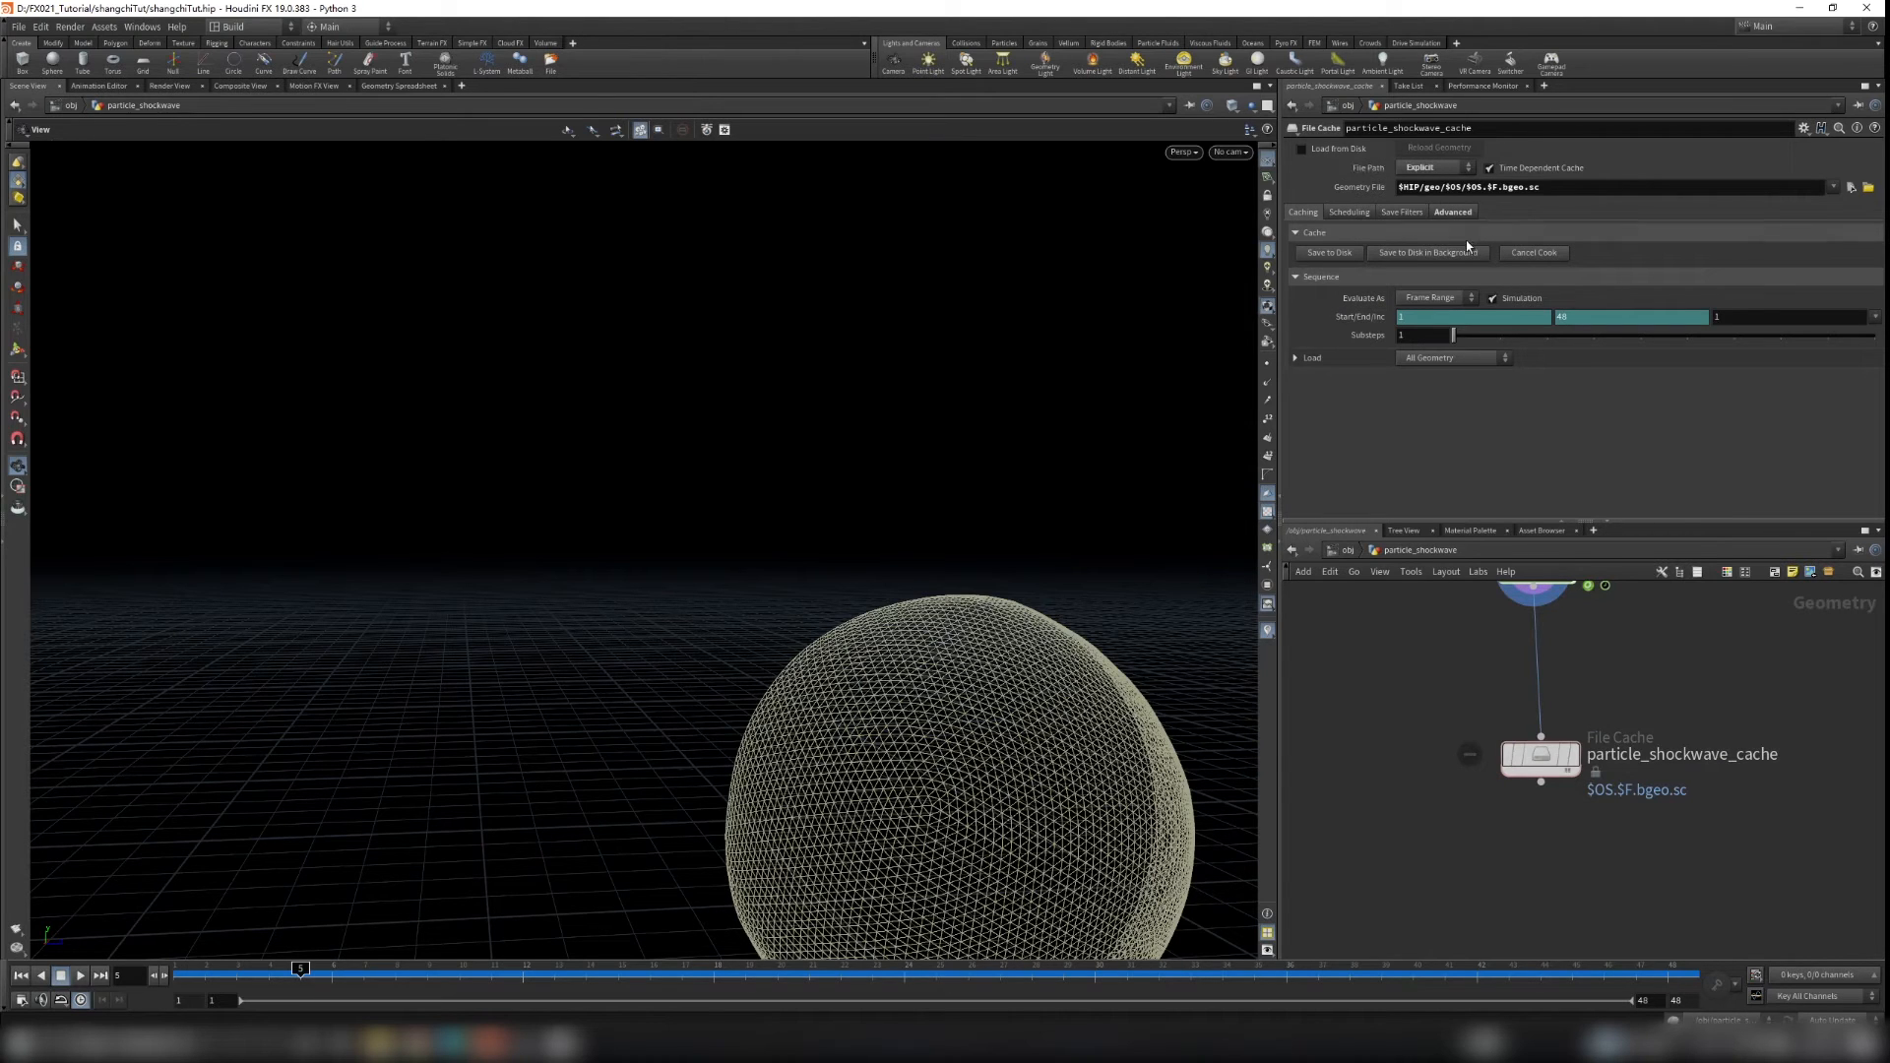
Step: Save the simulation cache to disk, enable Load from Disk and set the cache node as the display node
click(1329, 253)
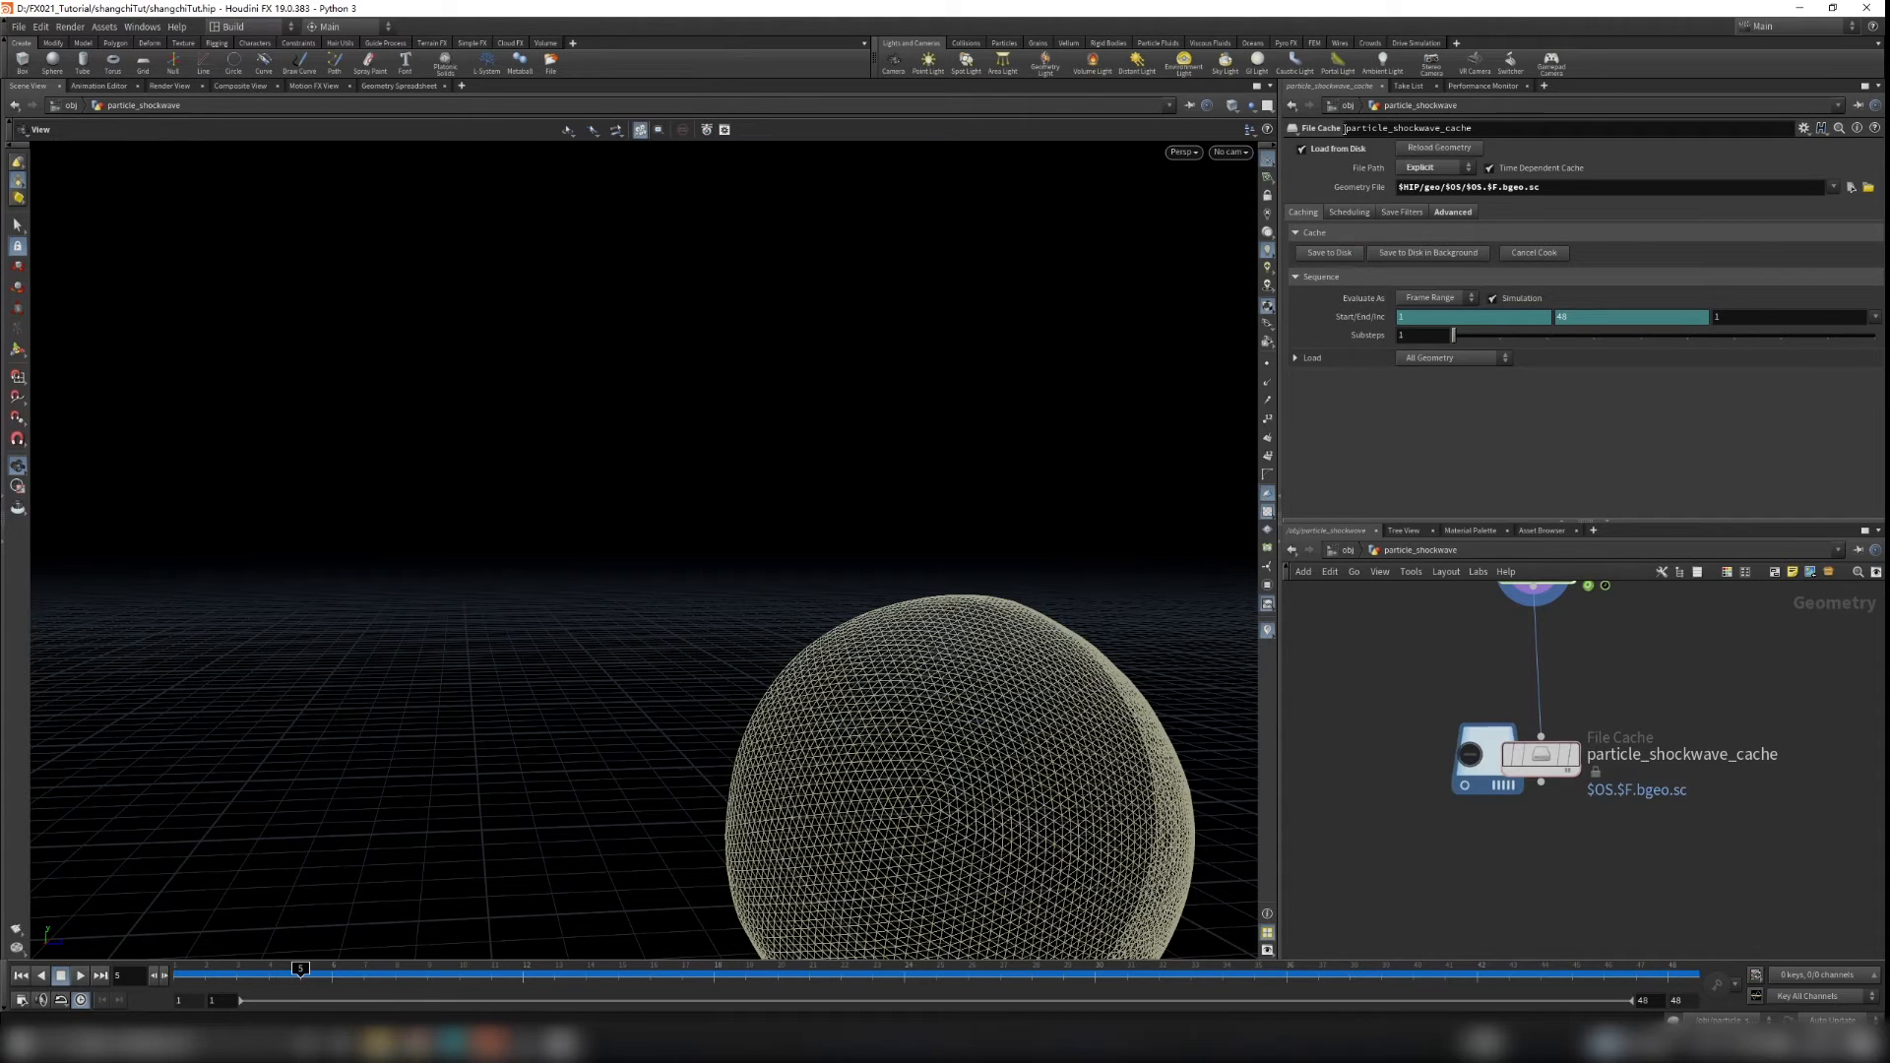
click(1301, 150)
click(1302, 149)
click(1574, 755)
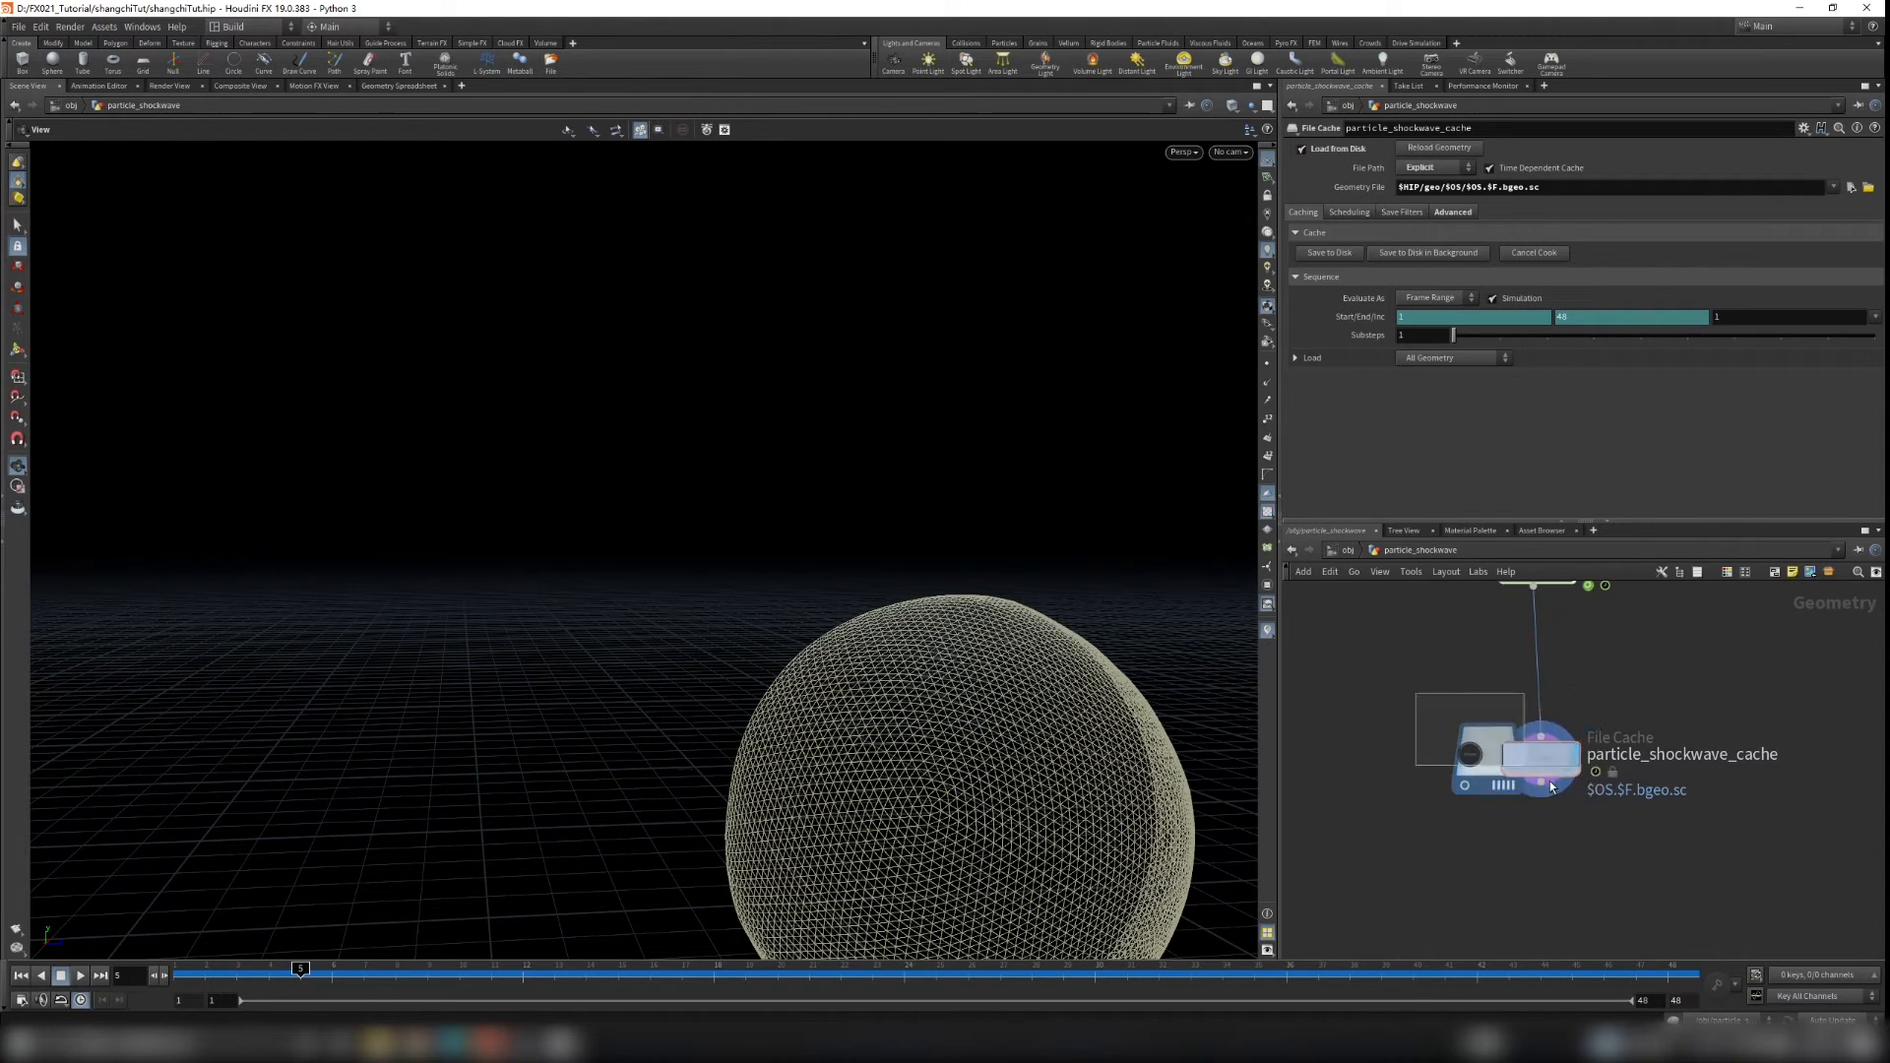
Step: Play back the cached simulation and look inside the popnet network
click(20, 975)
click(81, 976)
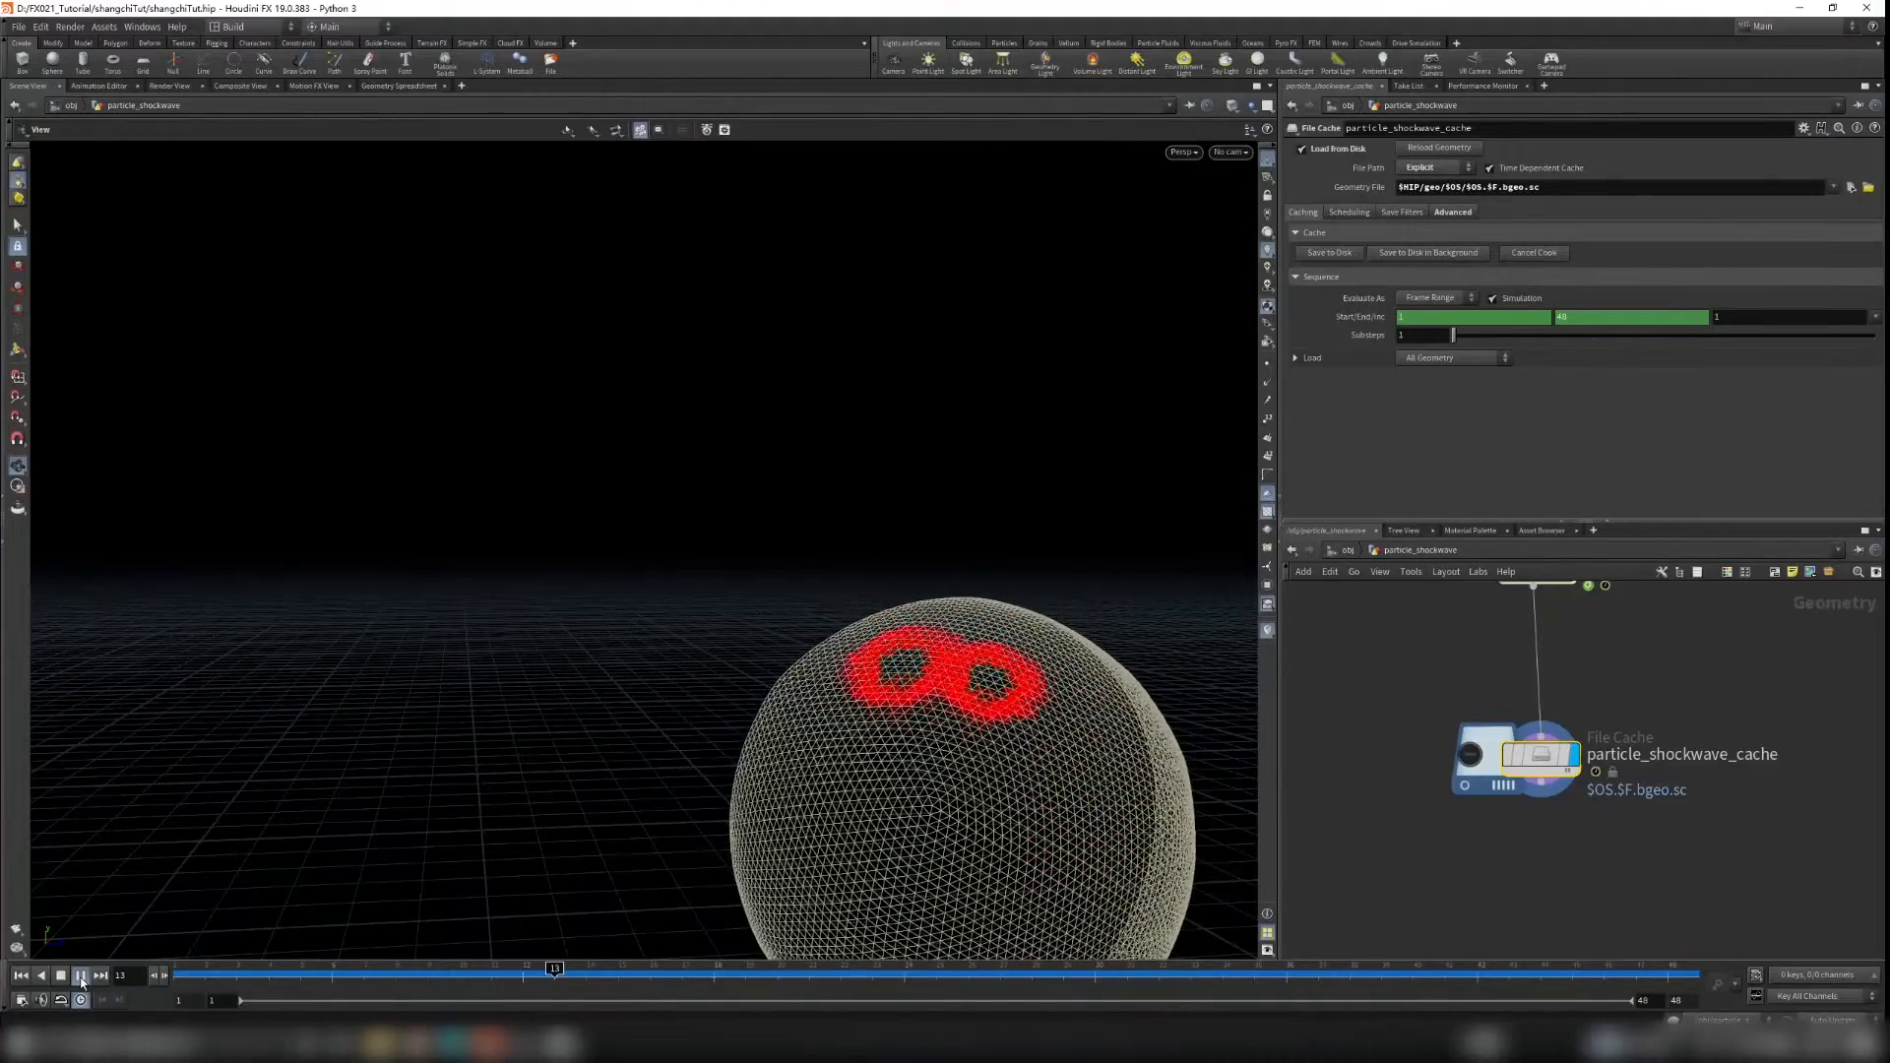
click(80, 982)
middle_drag(1578, 661, 1564, 795)
scroll(1567, 791, up, 2)
double_click(1504, 688)
middle_drag(1719, 922, 1726, 733)
middle_drag(1677, 811, 1671, 763)
mouse_move(1384, 687)
mouse_down()
mouse_move(1517, 720)
mouse_move(1376, 686)
mouse_up()
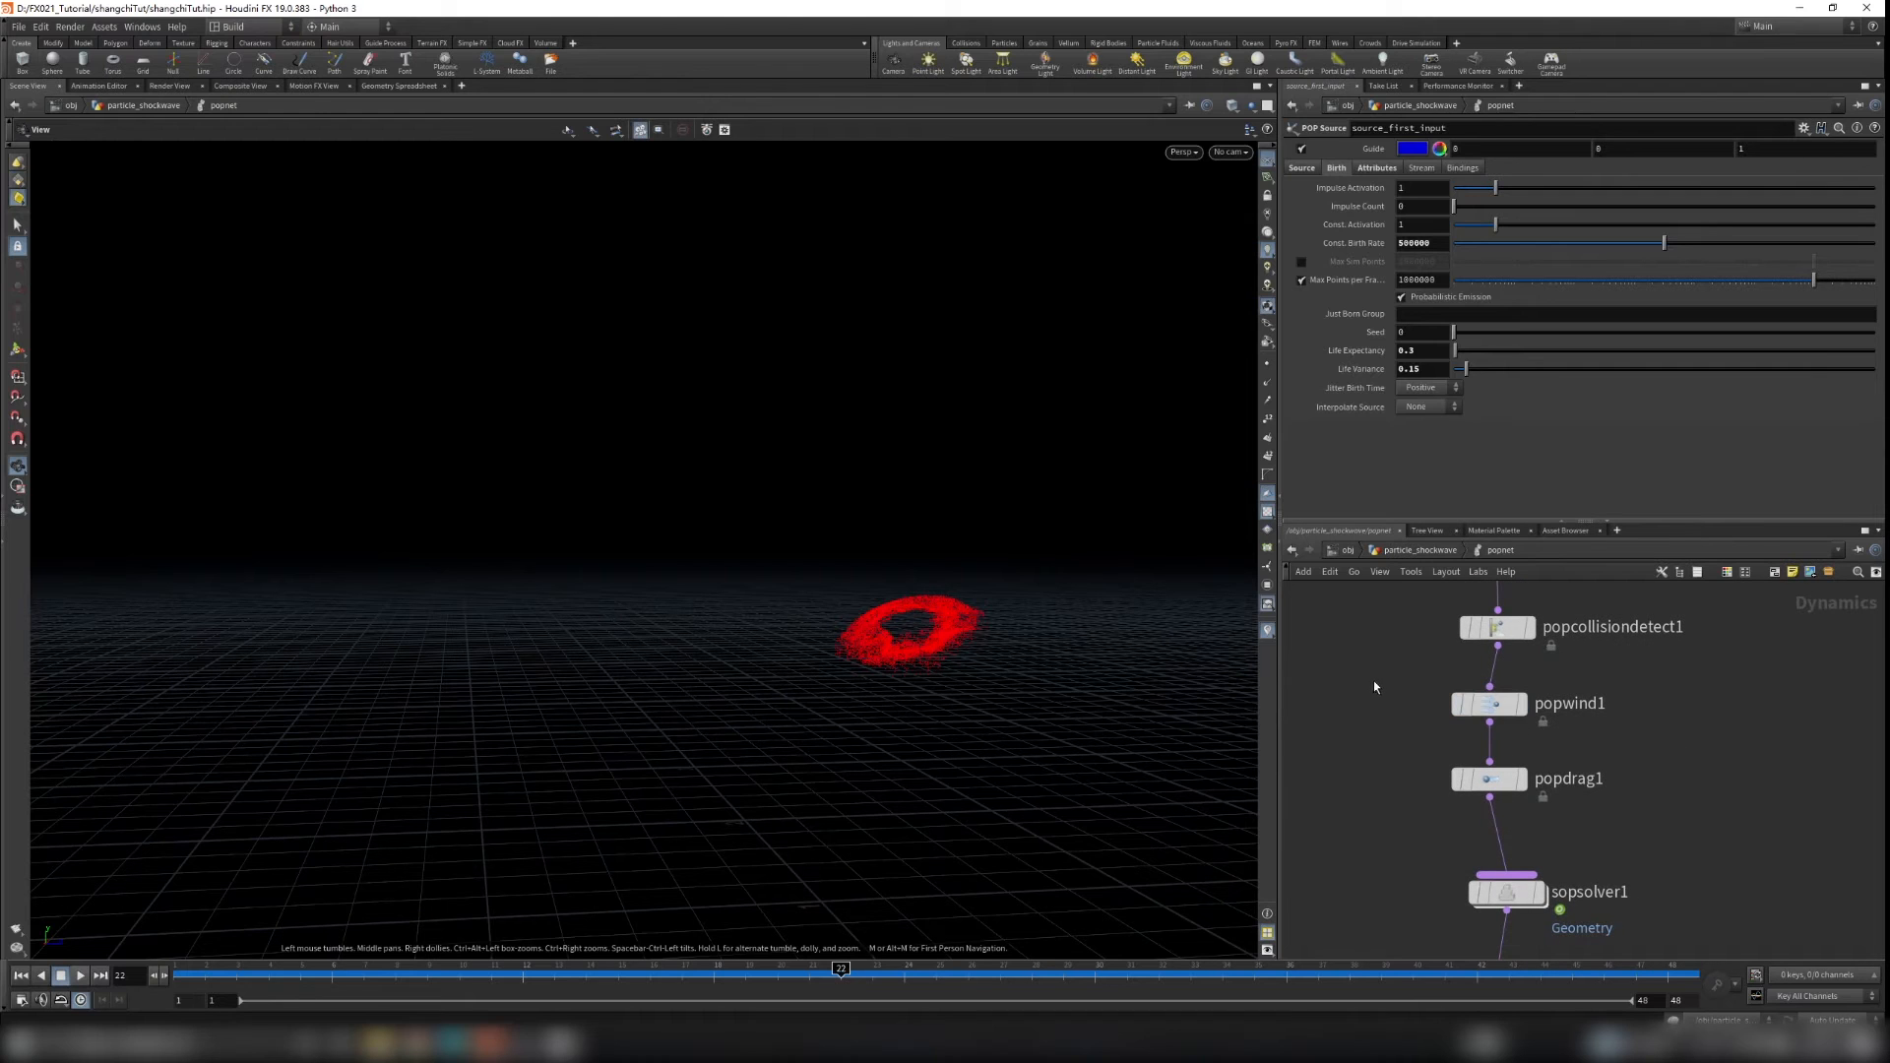
Step: Return to particle_shockwave and orbit, zoom and scrub to inspect the cached particles on the shield
click(1417, 549)
scroll(1500, 700, up, 3)
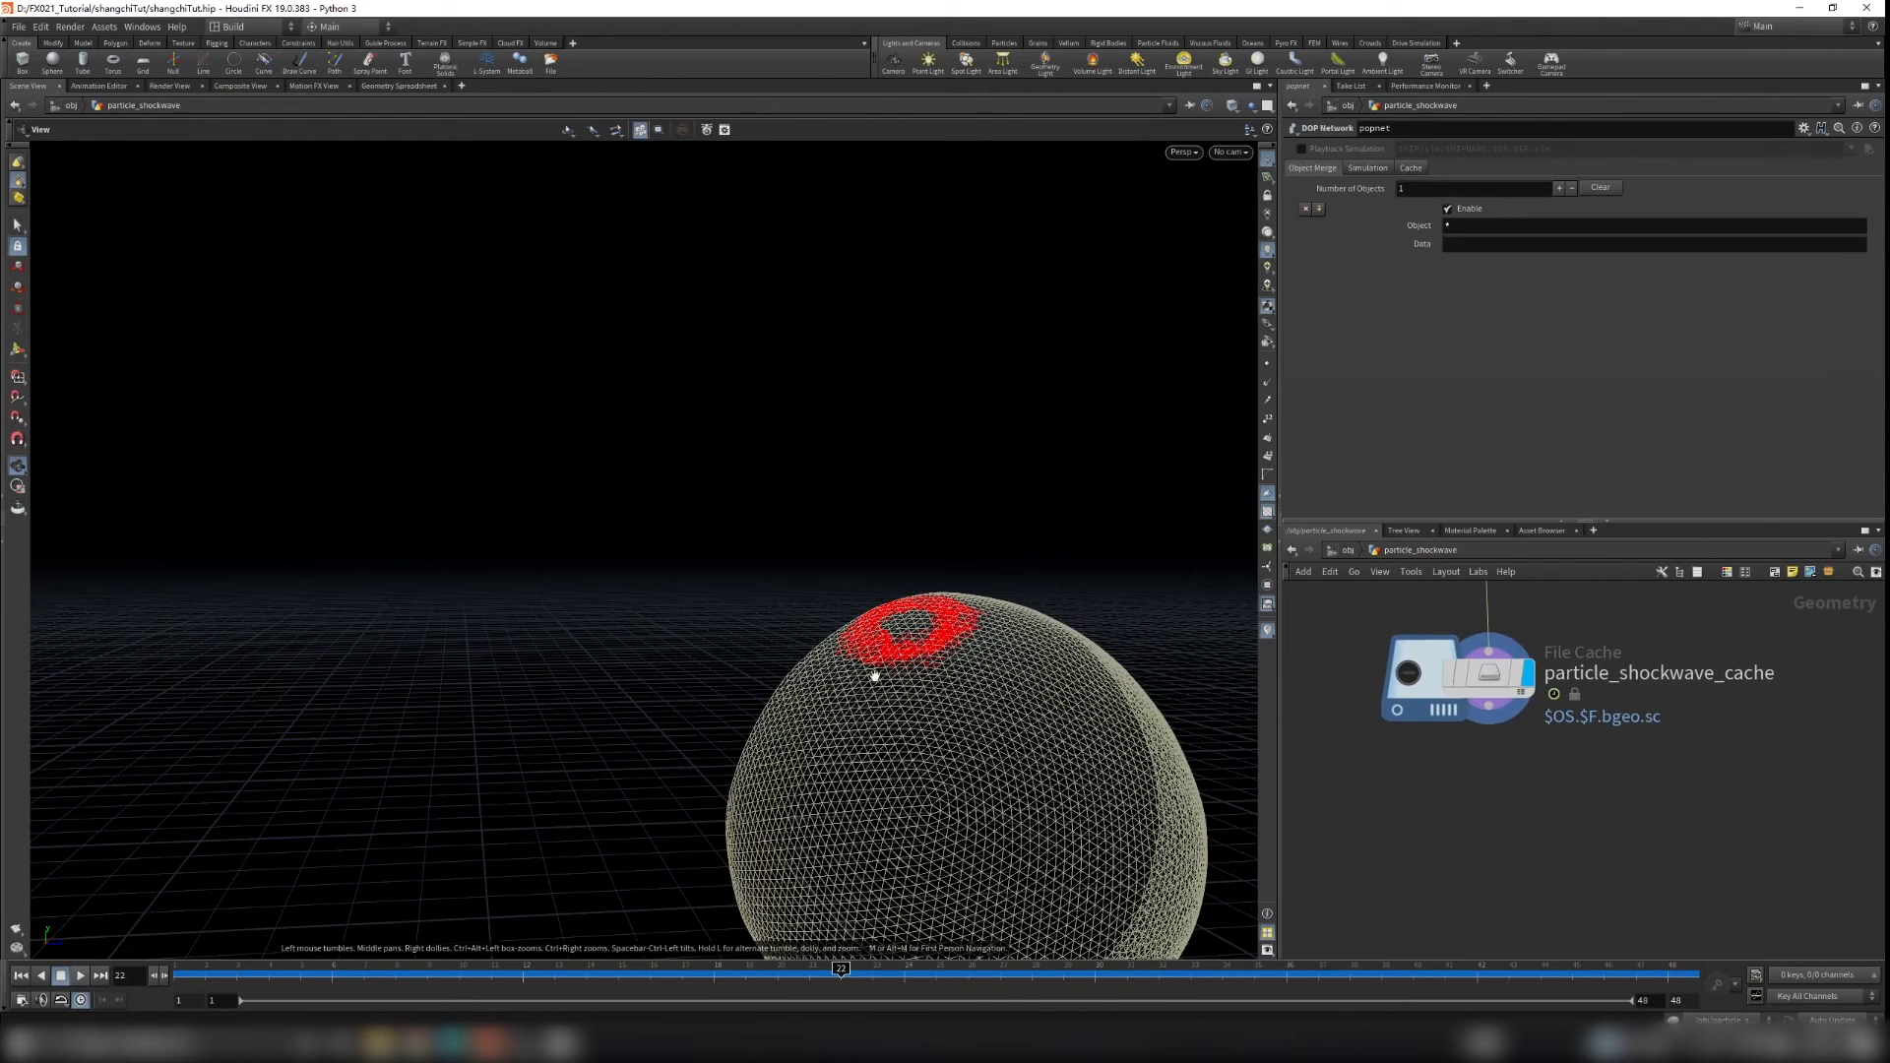
drag(876, 676, 942, 654)
right_drag(941, 654, 1261, 654)
drag(1093, 635, 984, 753)
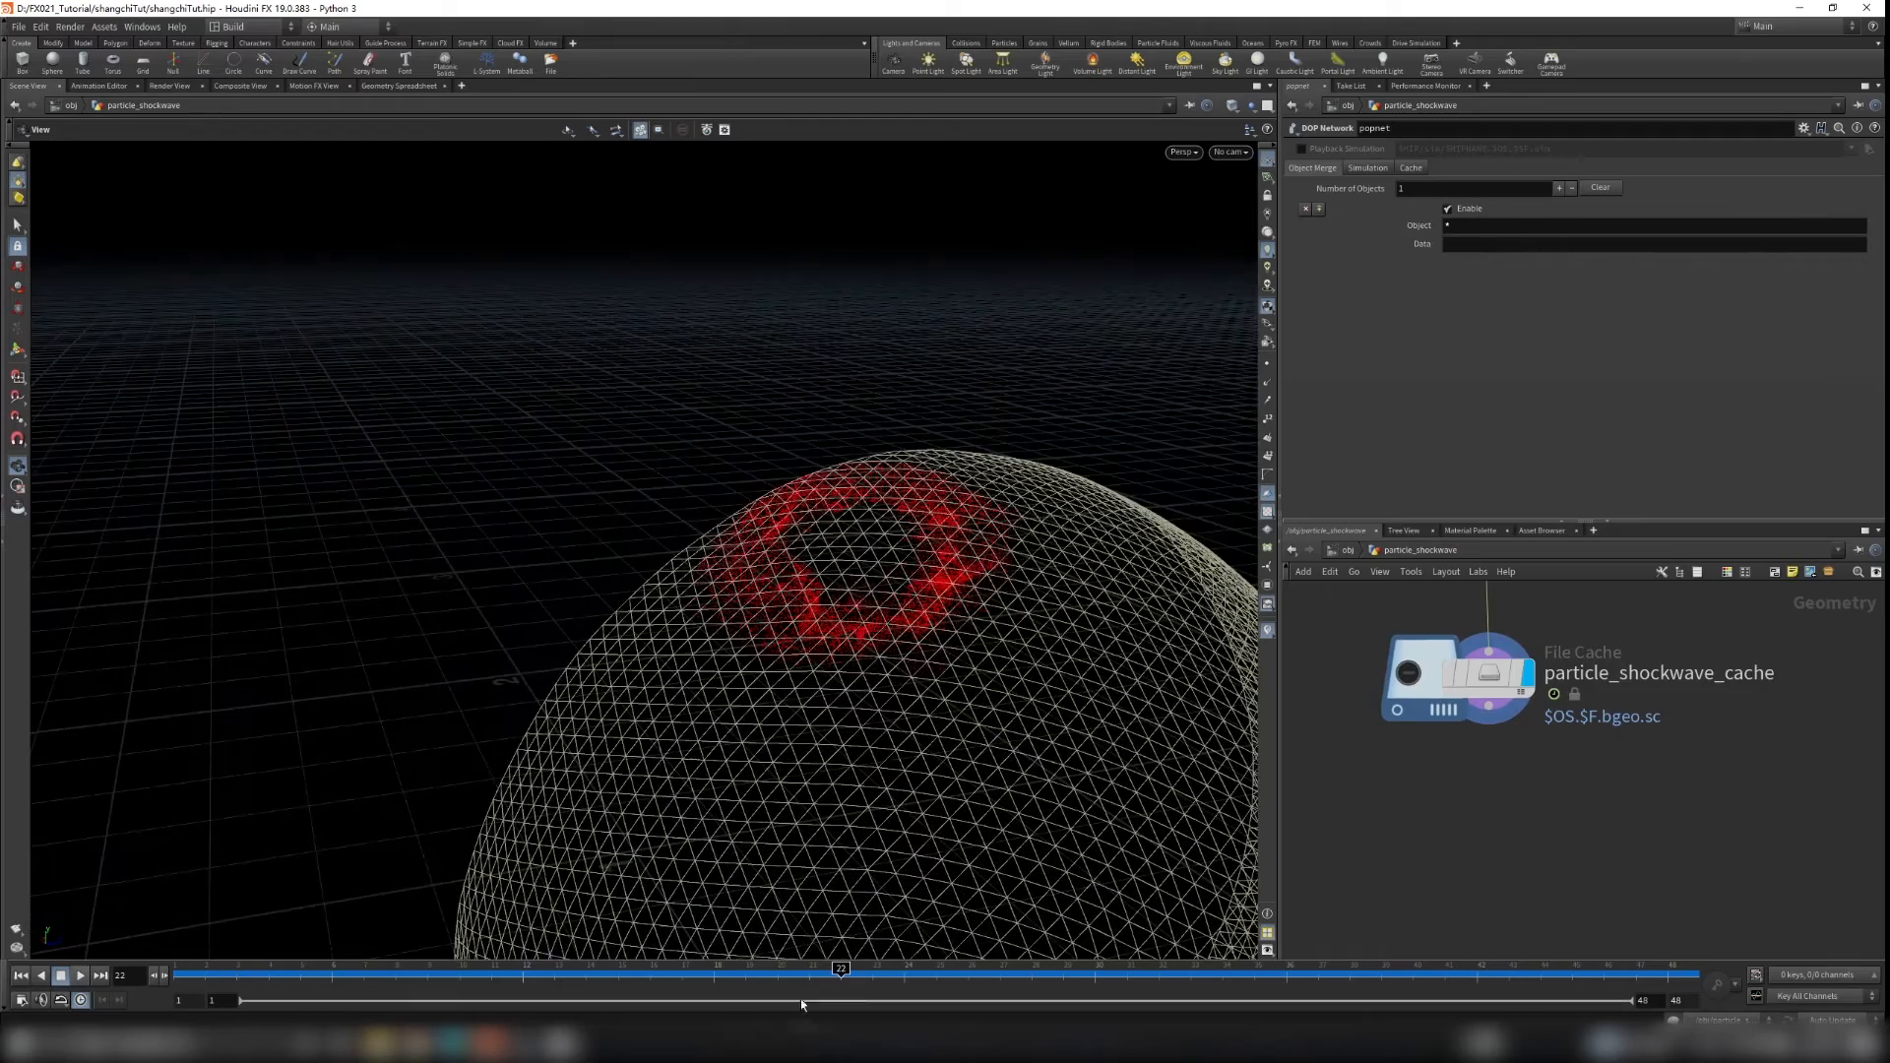
drag(270, 975, 430, 989)
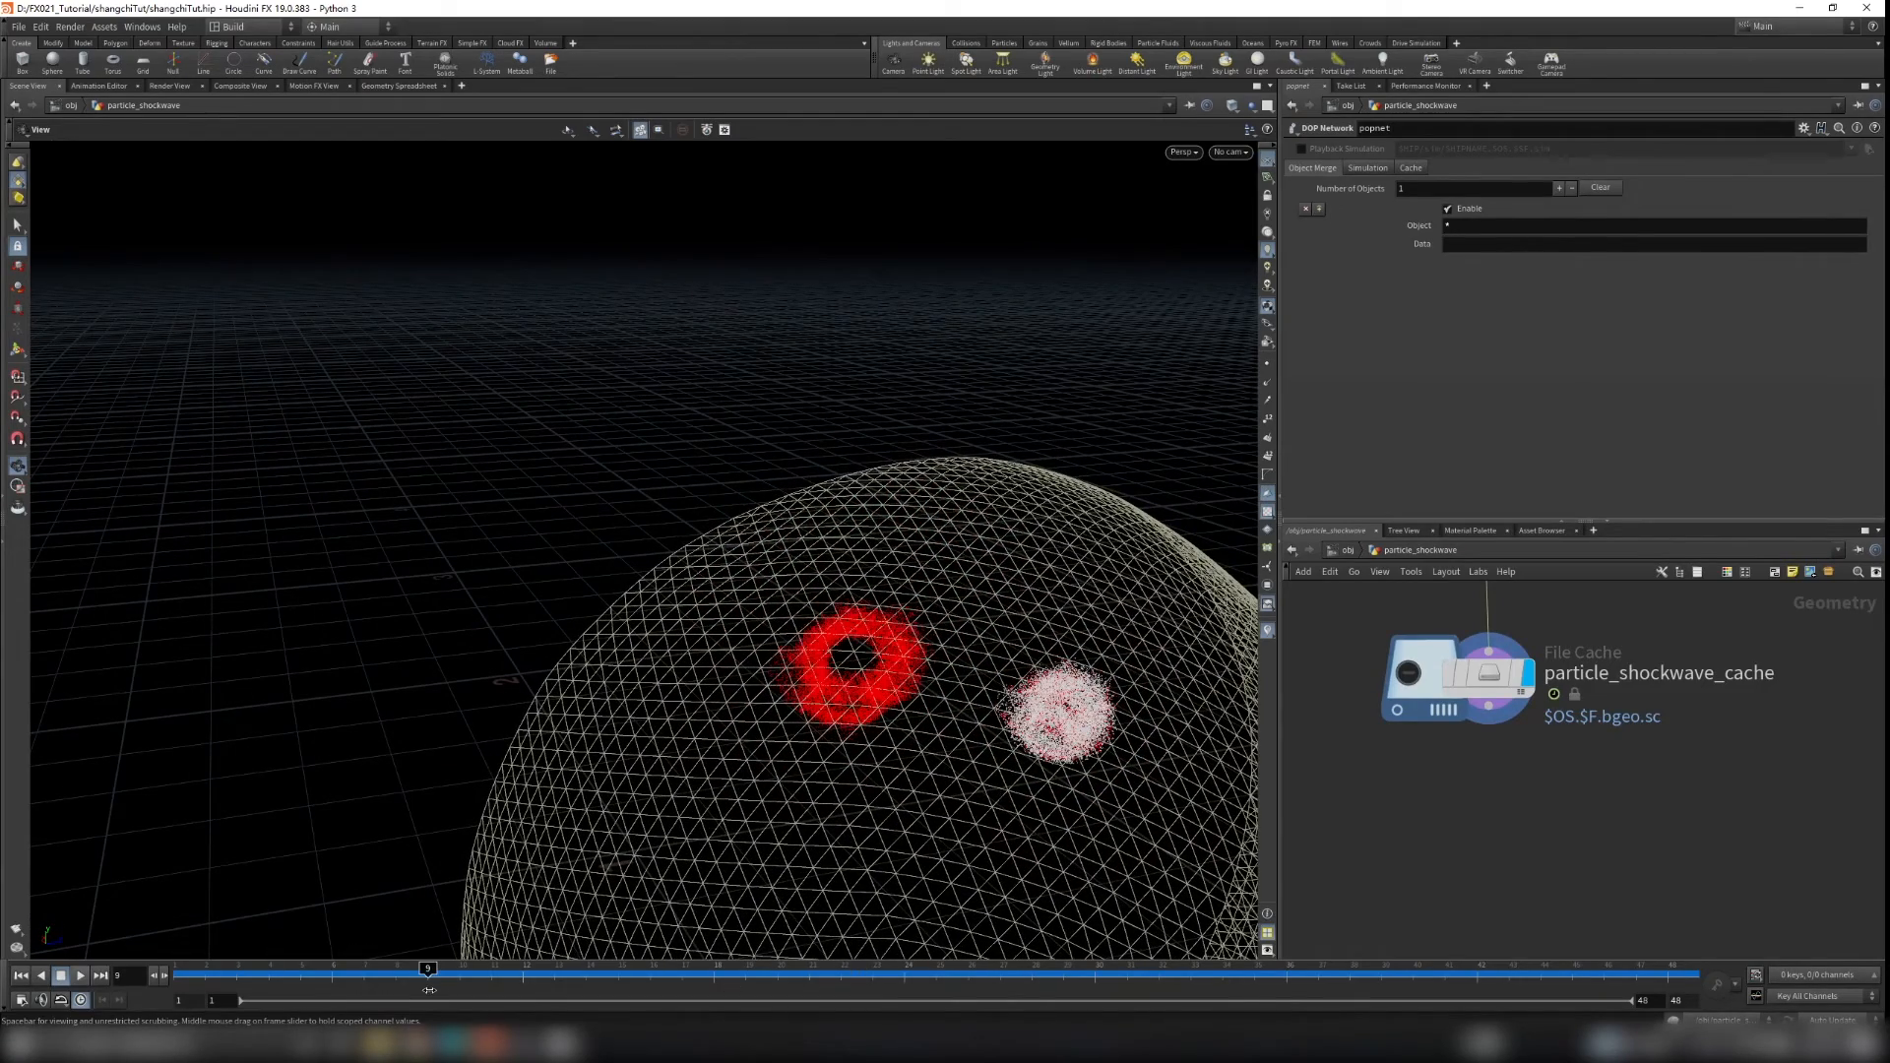
right_drag(1119, 733, 1551, 803)
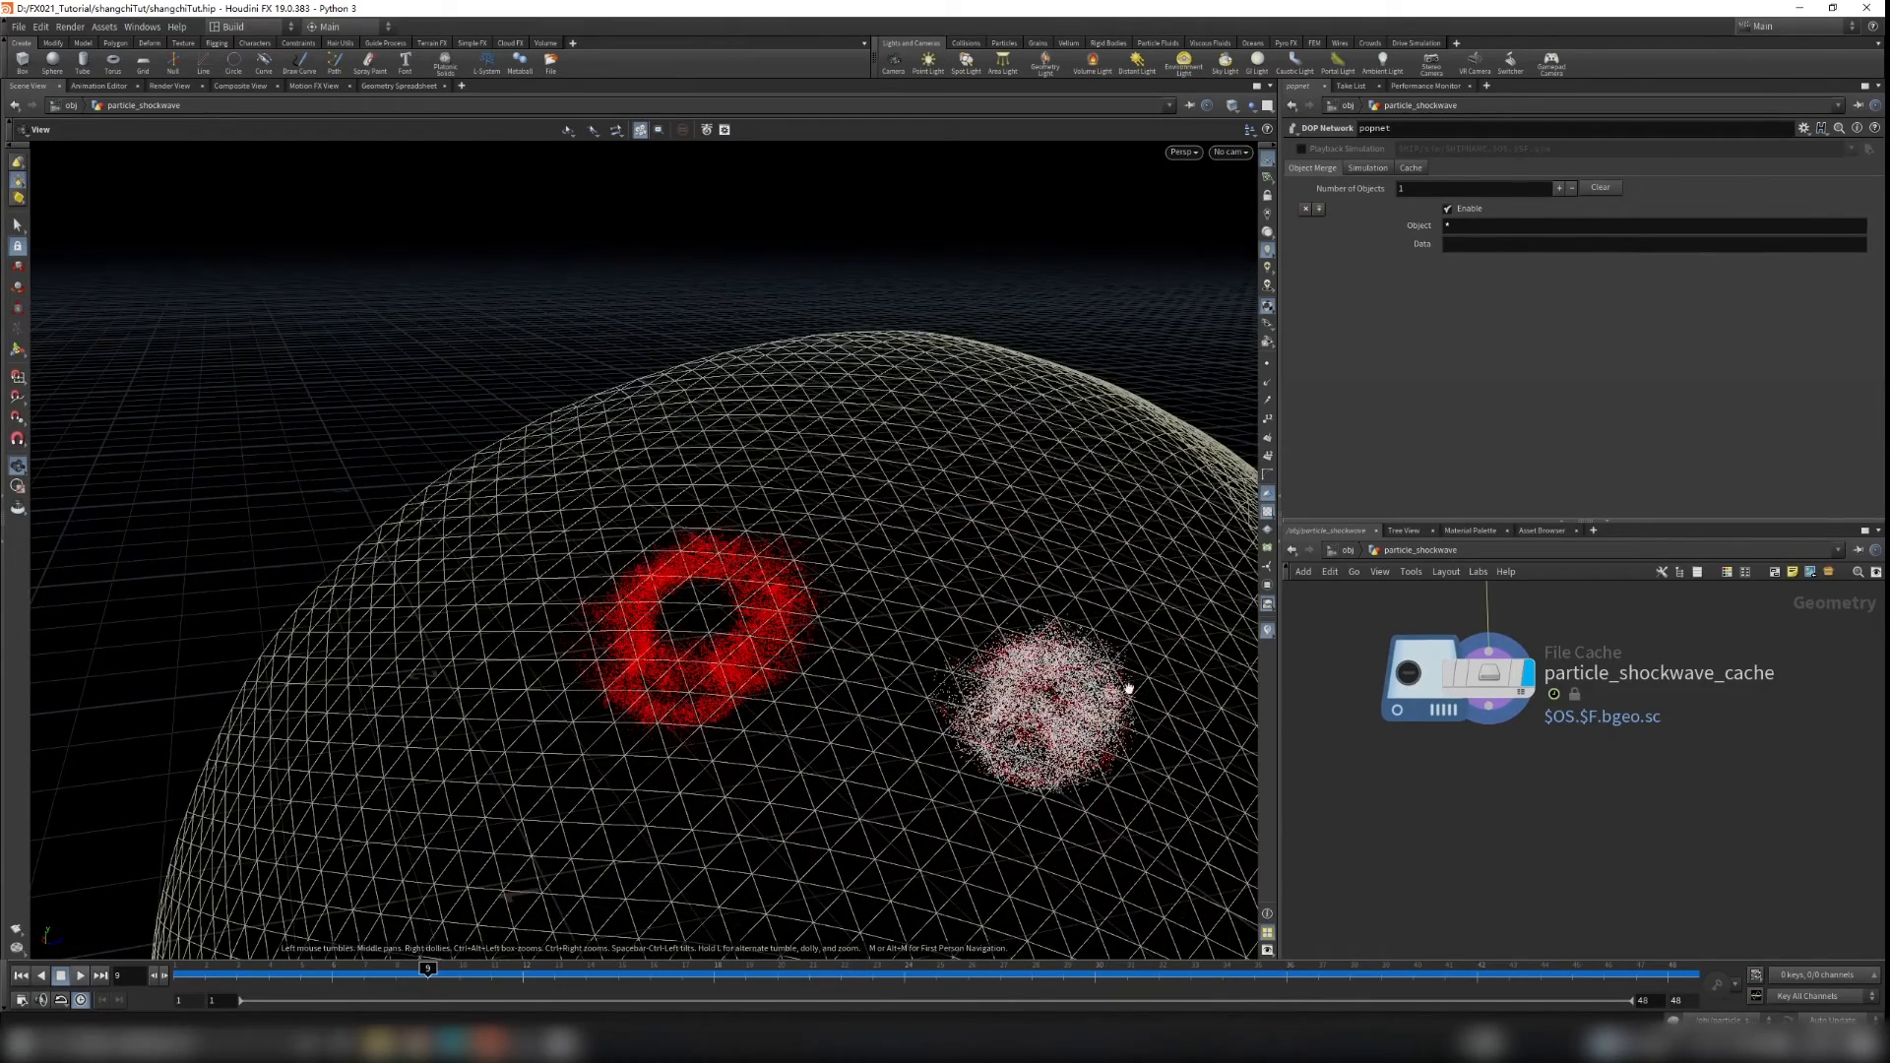
middle_drag(1650, 660, 1675, 854)
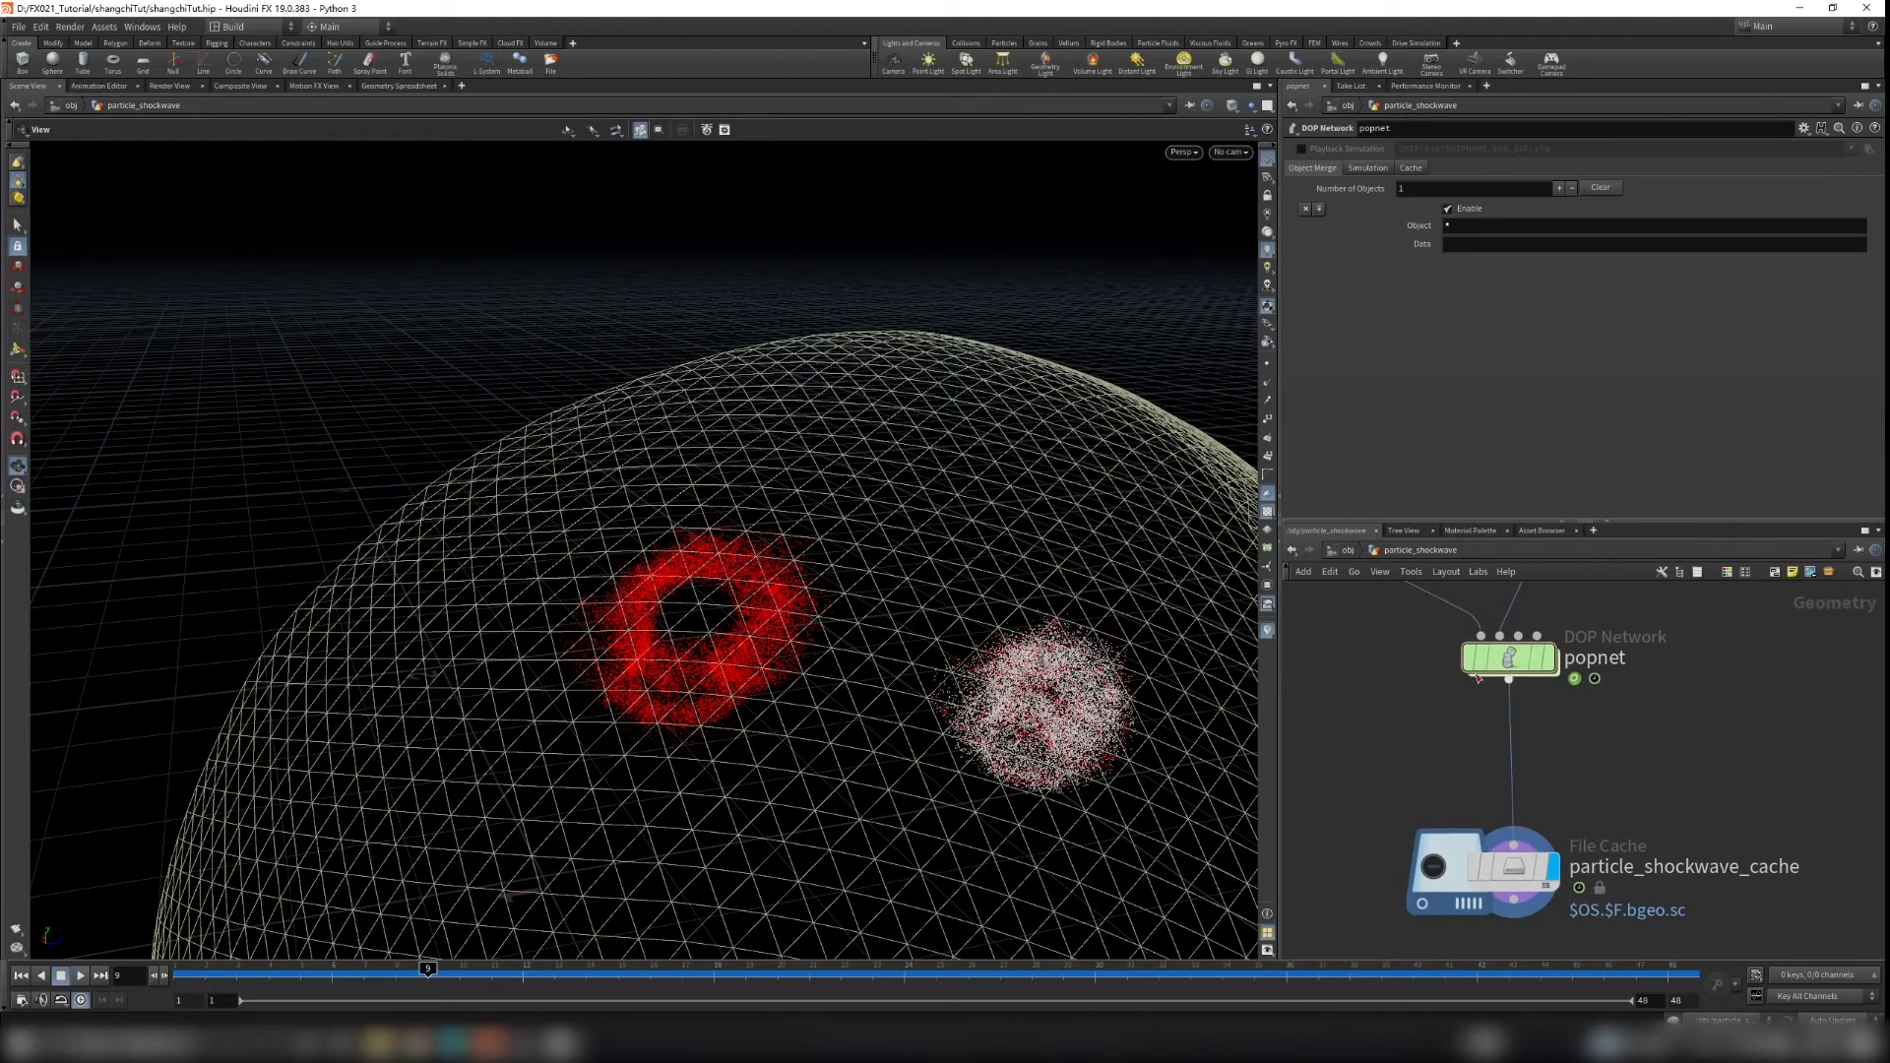
double_click(1478, 677)
drag(1370, 679, 1614, 765)
key(Return)
Step: Add a Color node below particle_shockwave_cache and make it the display node
click(1422, 552)
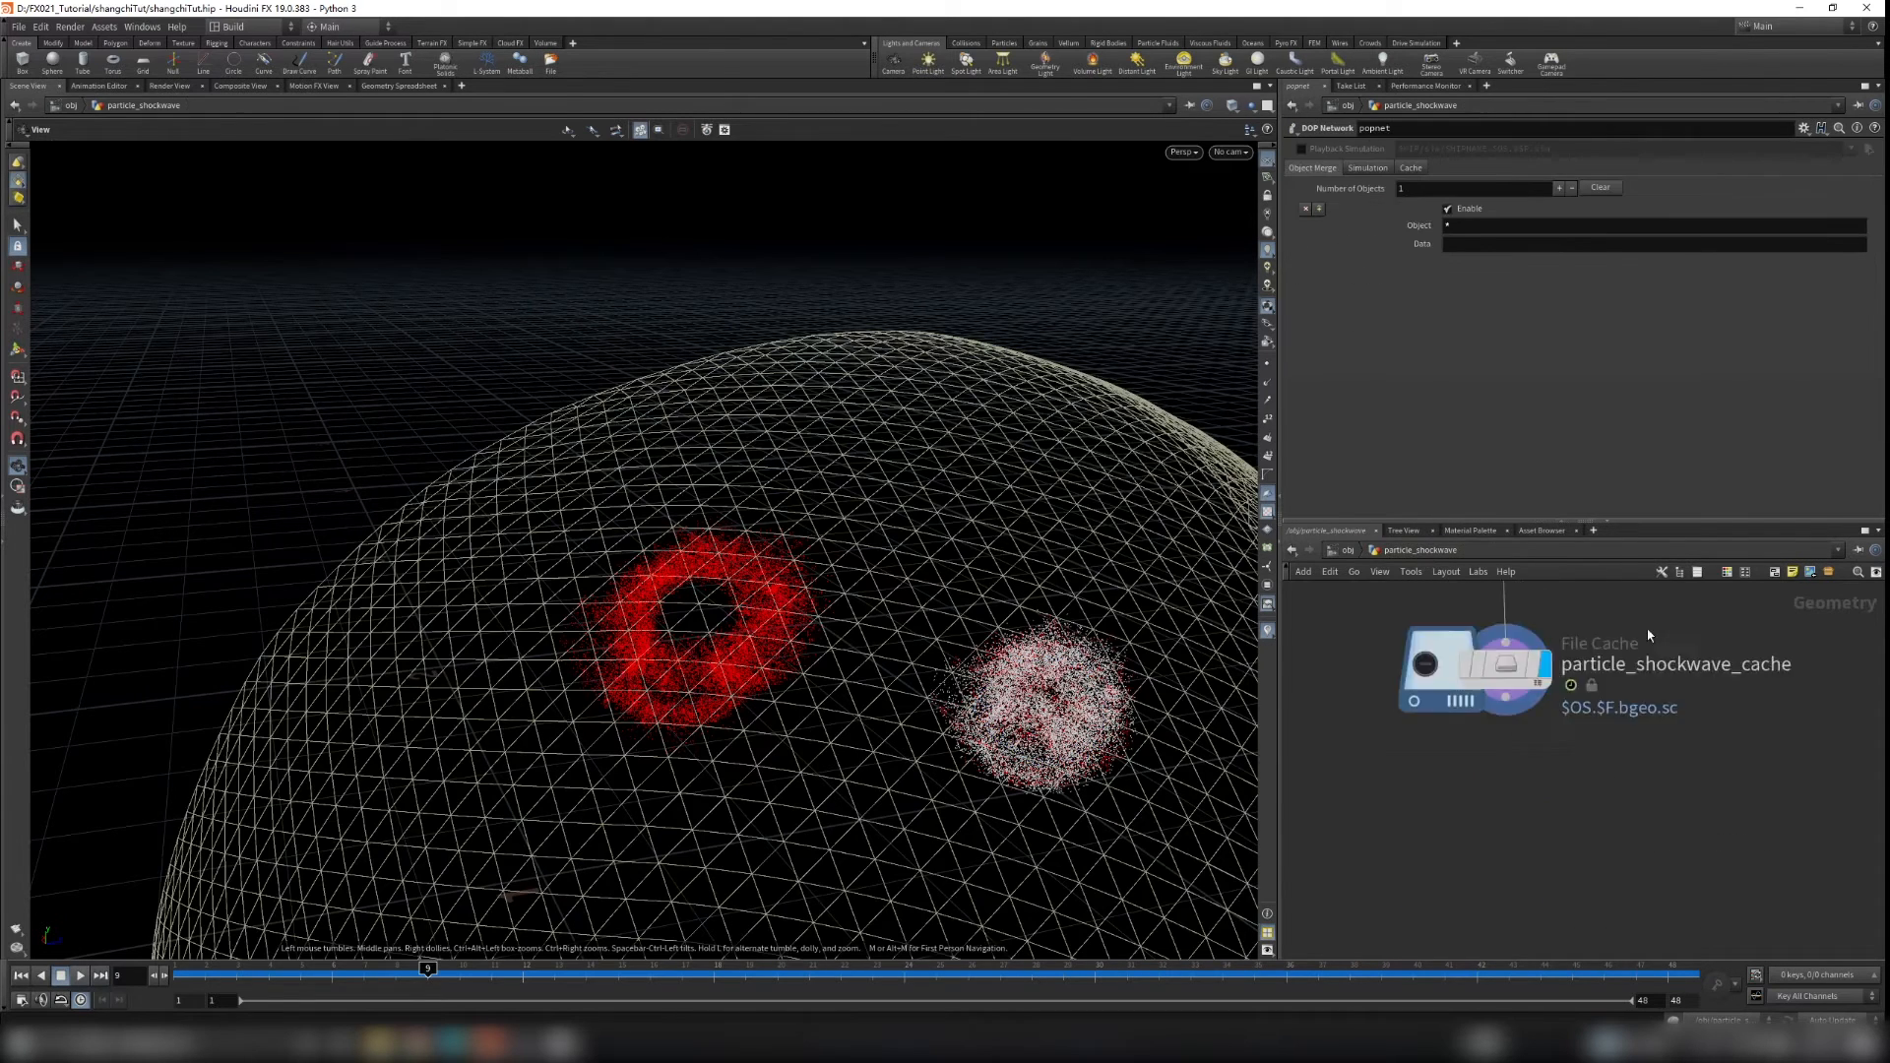
scroll(1465, 788, up, 3)
key(Tab)
text(color)
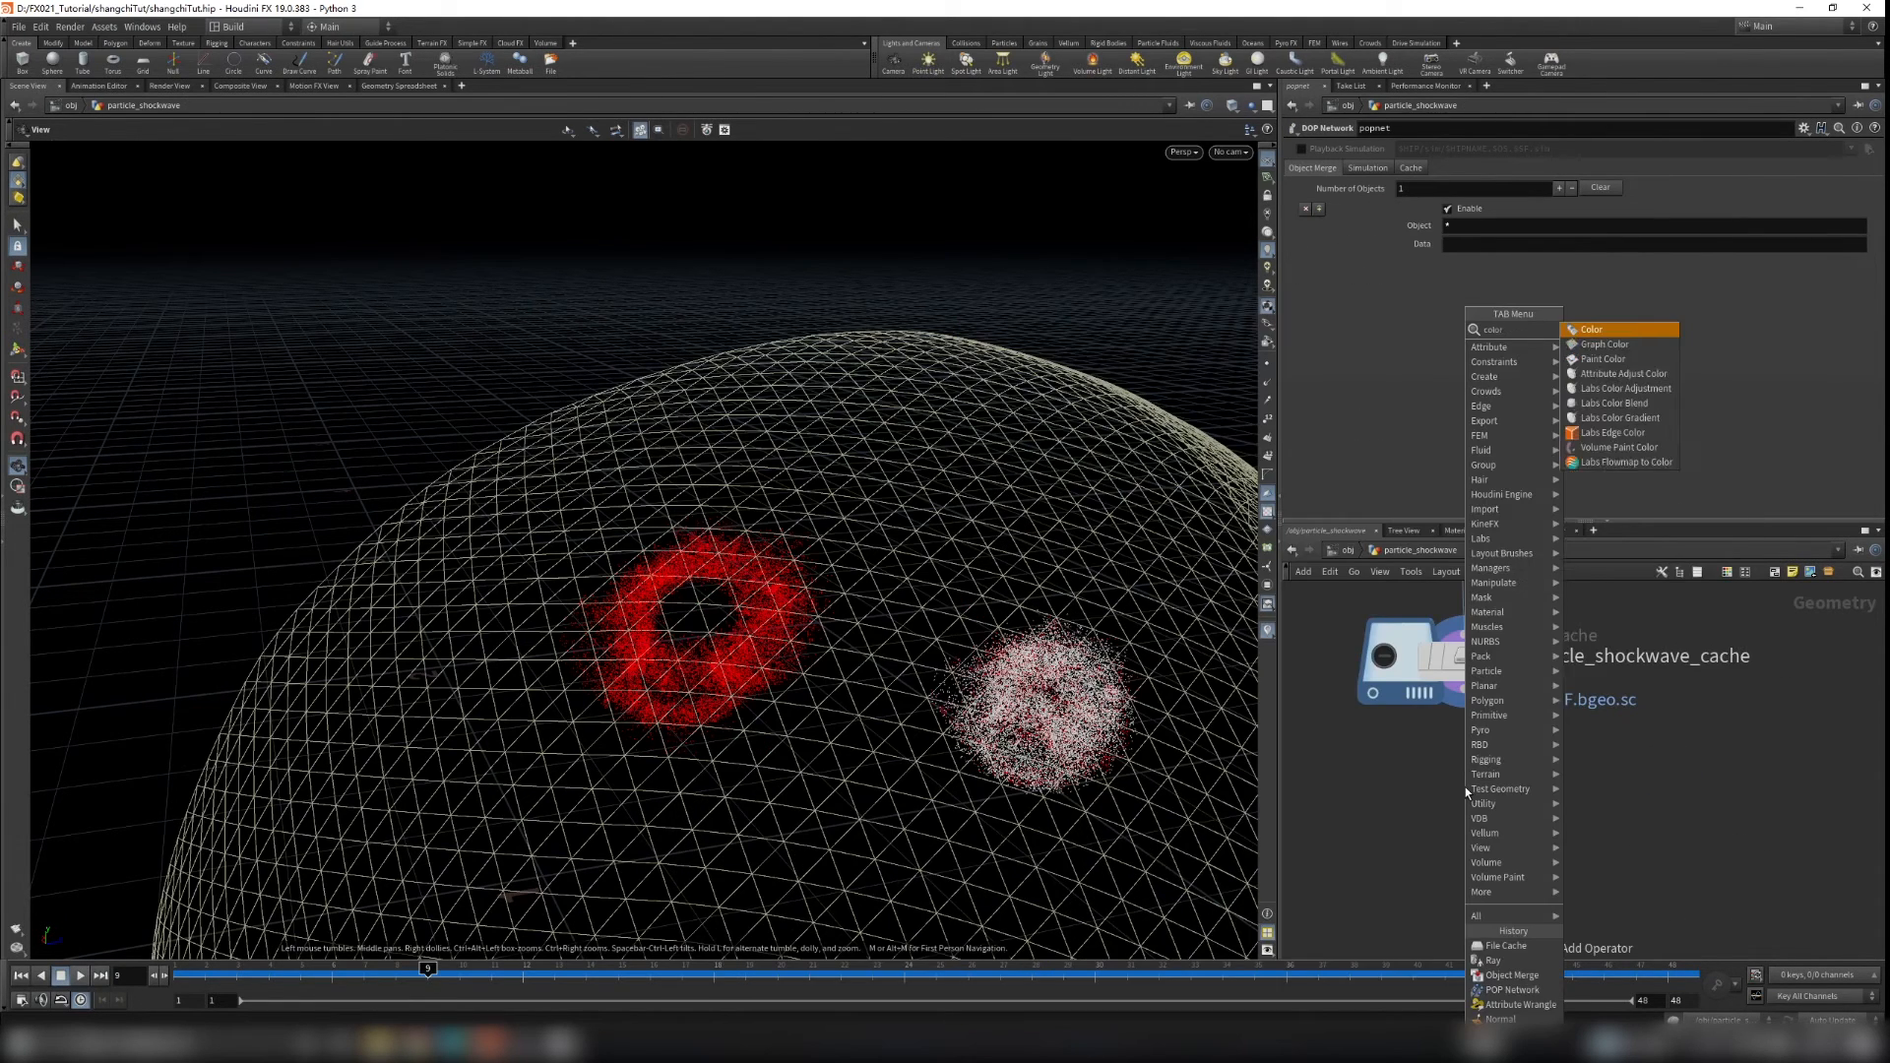
key(Return)
click(1463, 857)
click(1463, 845)
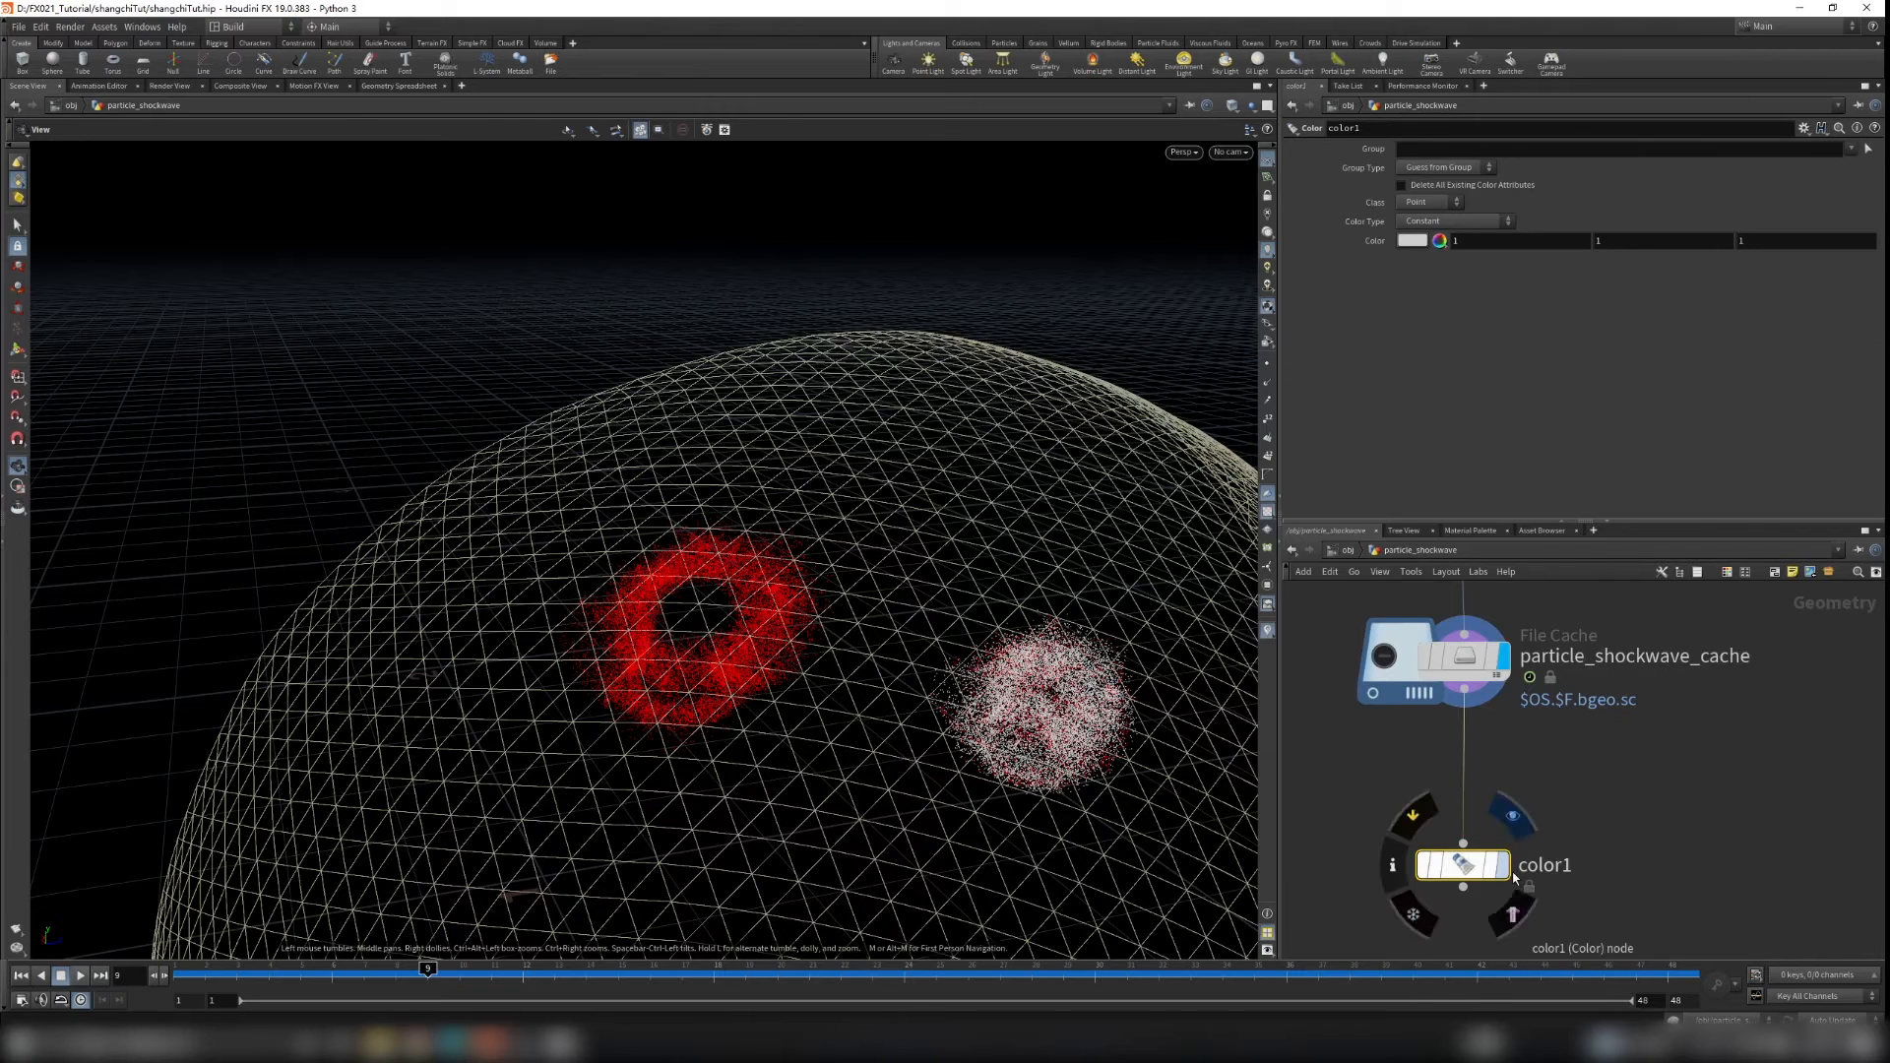
click(1501, 864)
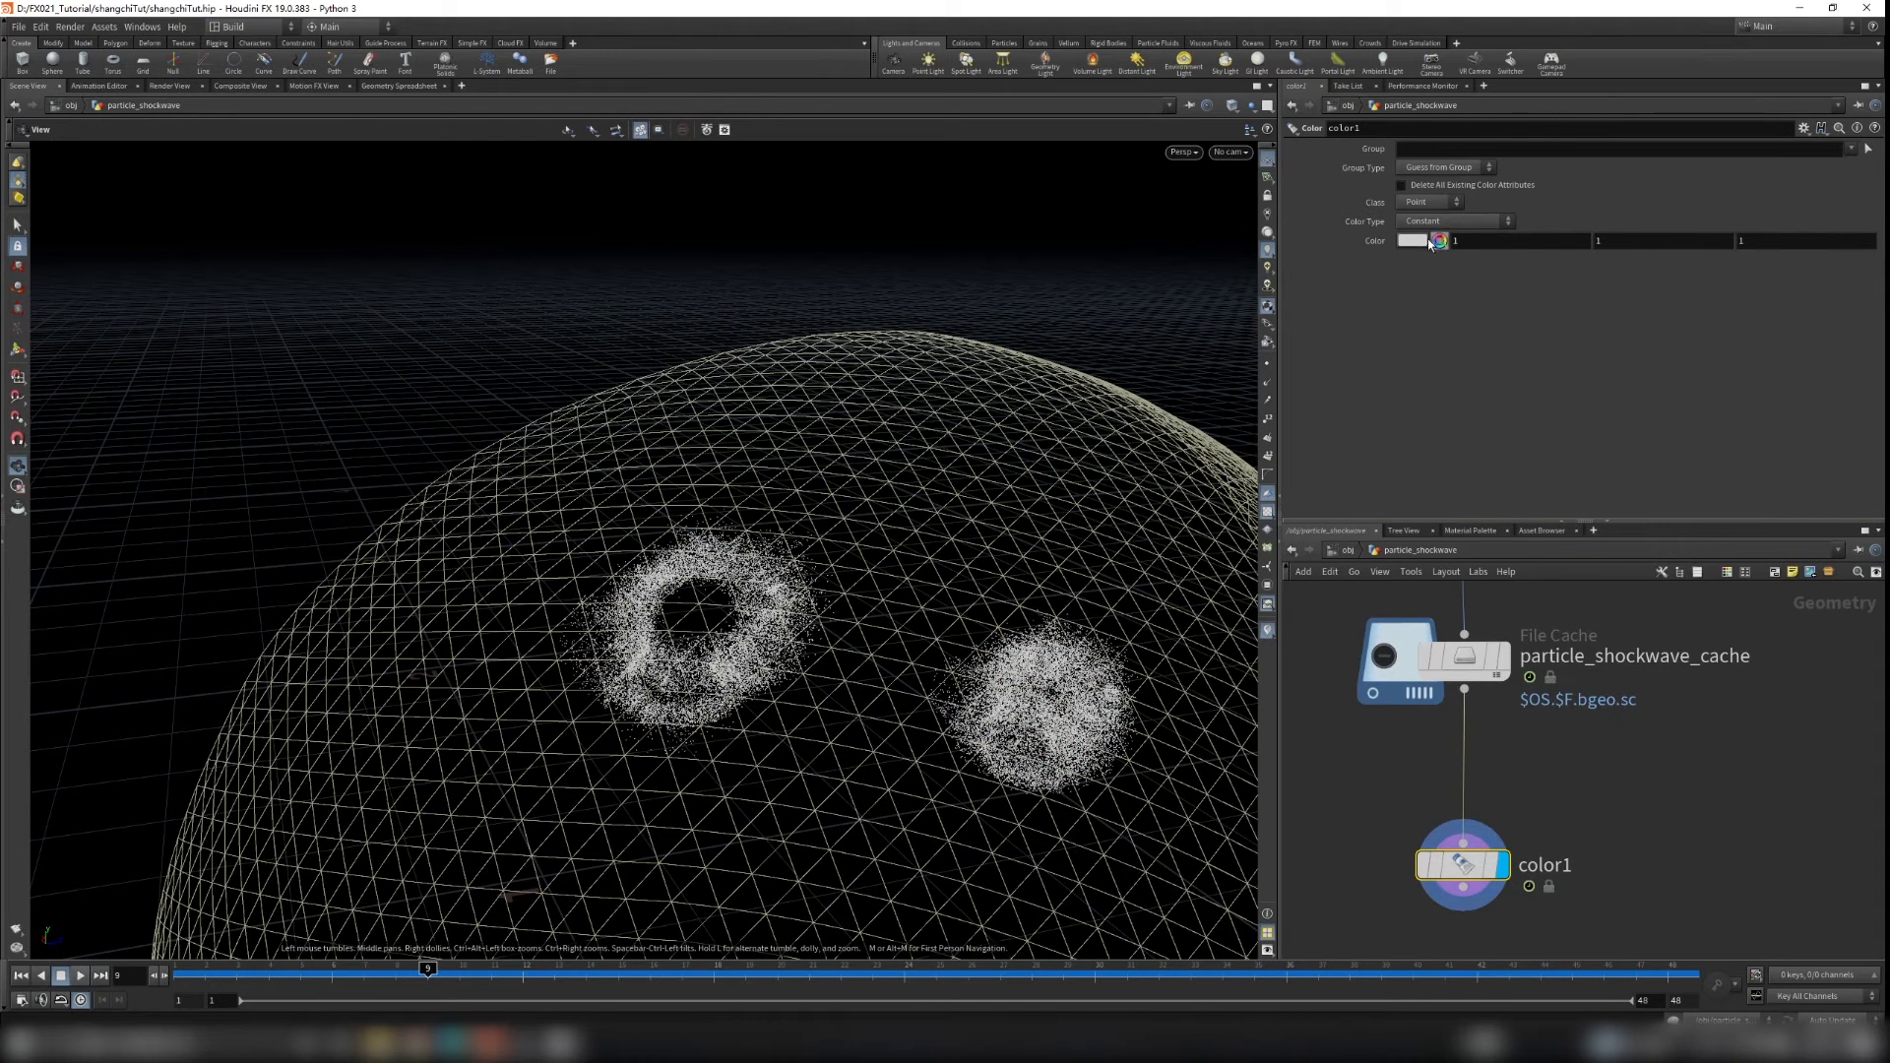
Step: Restrict the first Color node to the hit group
scroll(898, 630, up, 3)
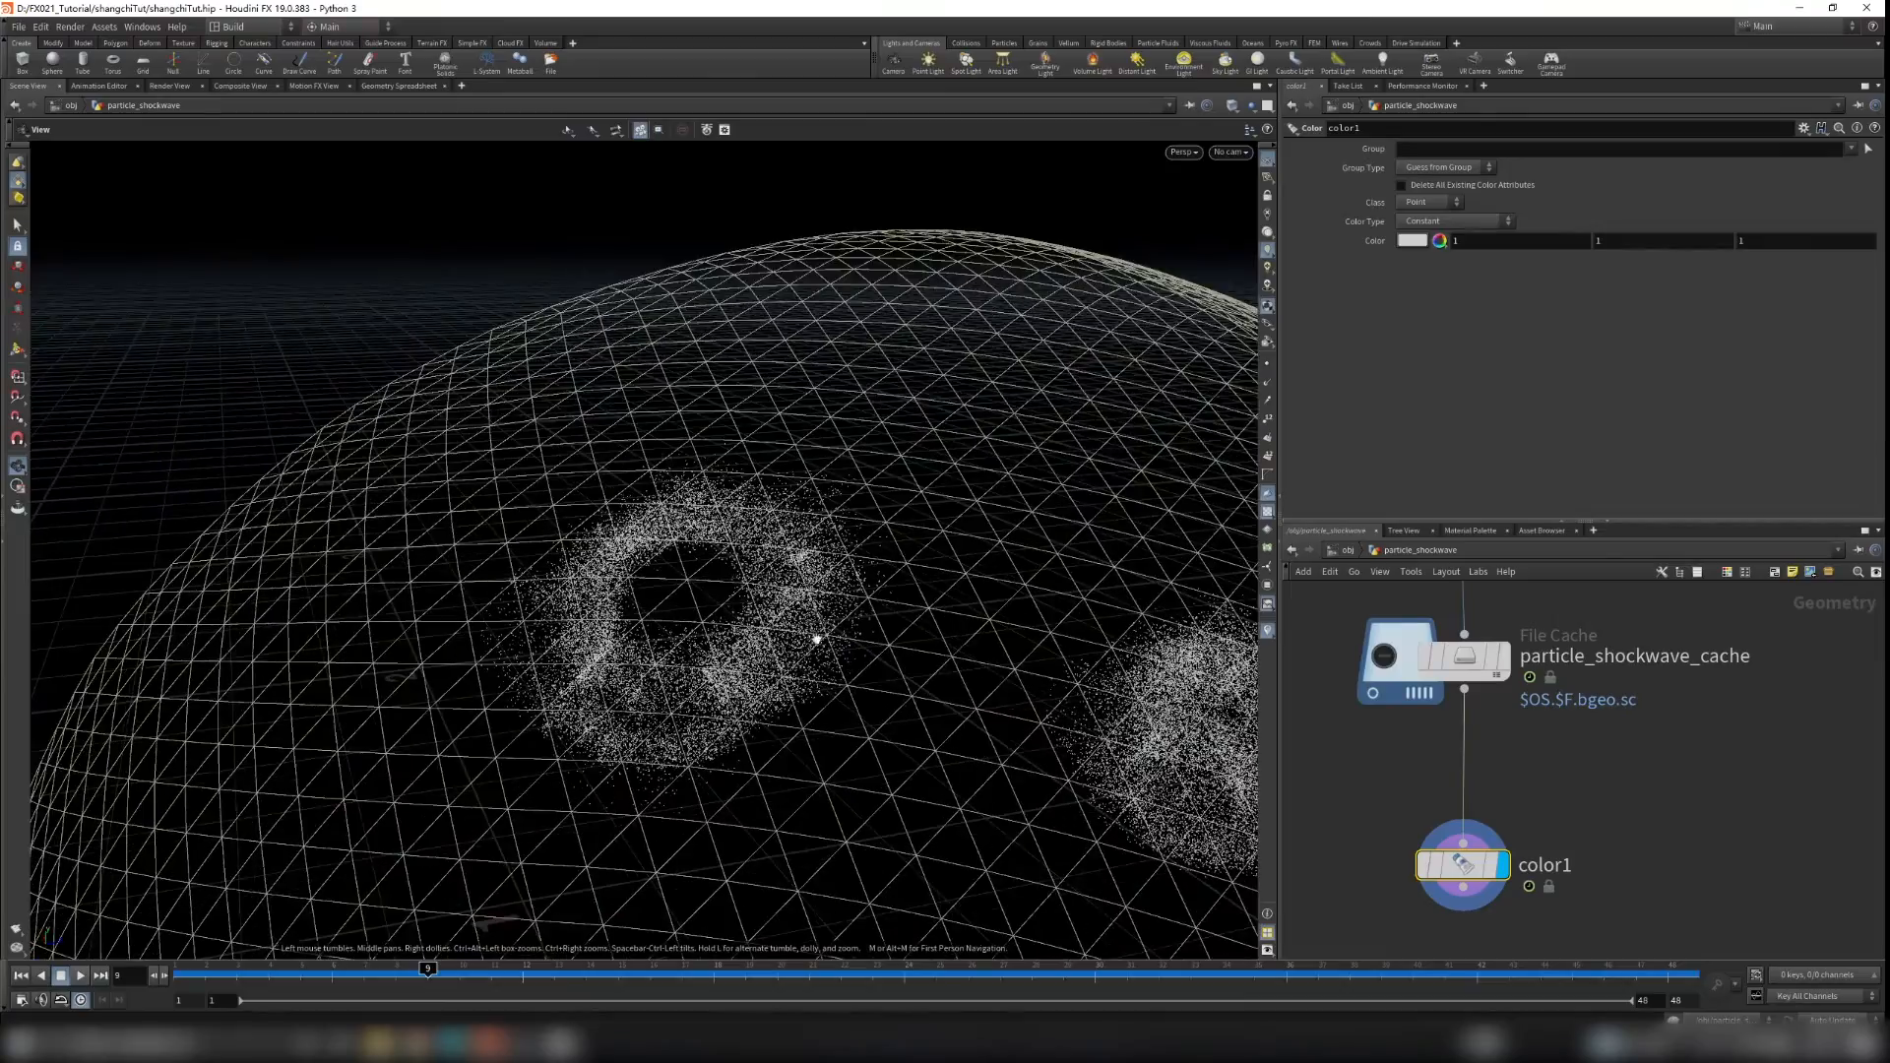
scroll(886, 649, up, 4)
drag(933, 656, 856, 621)
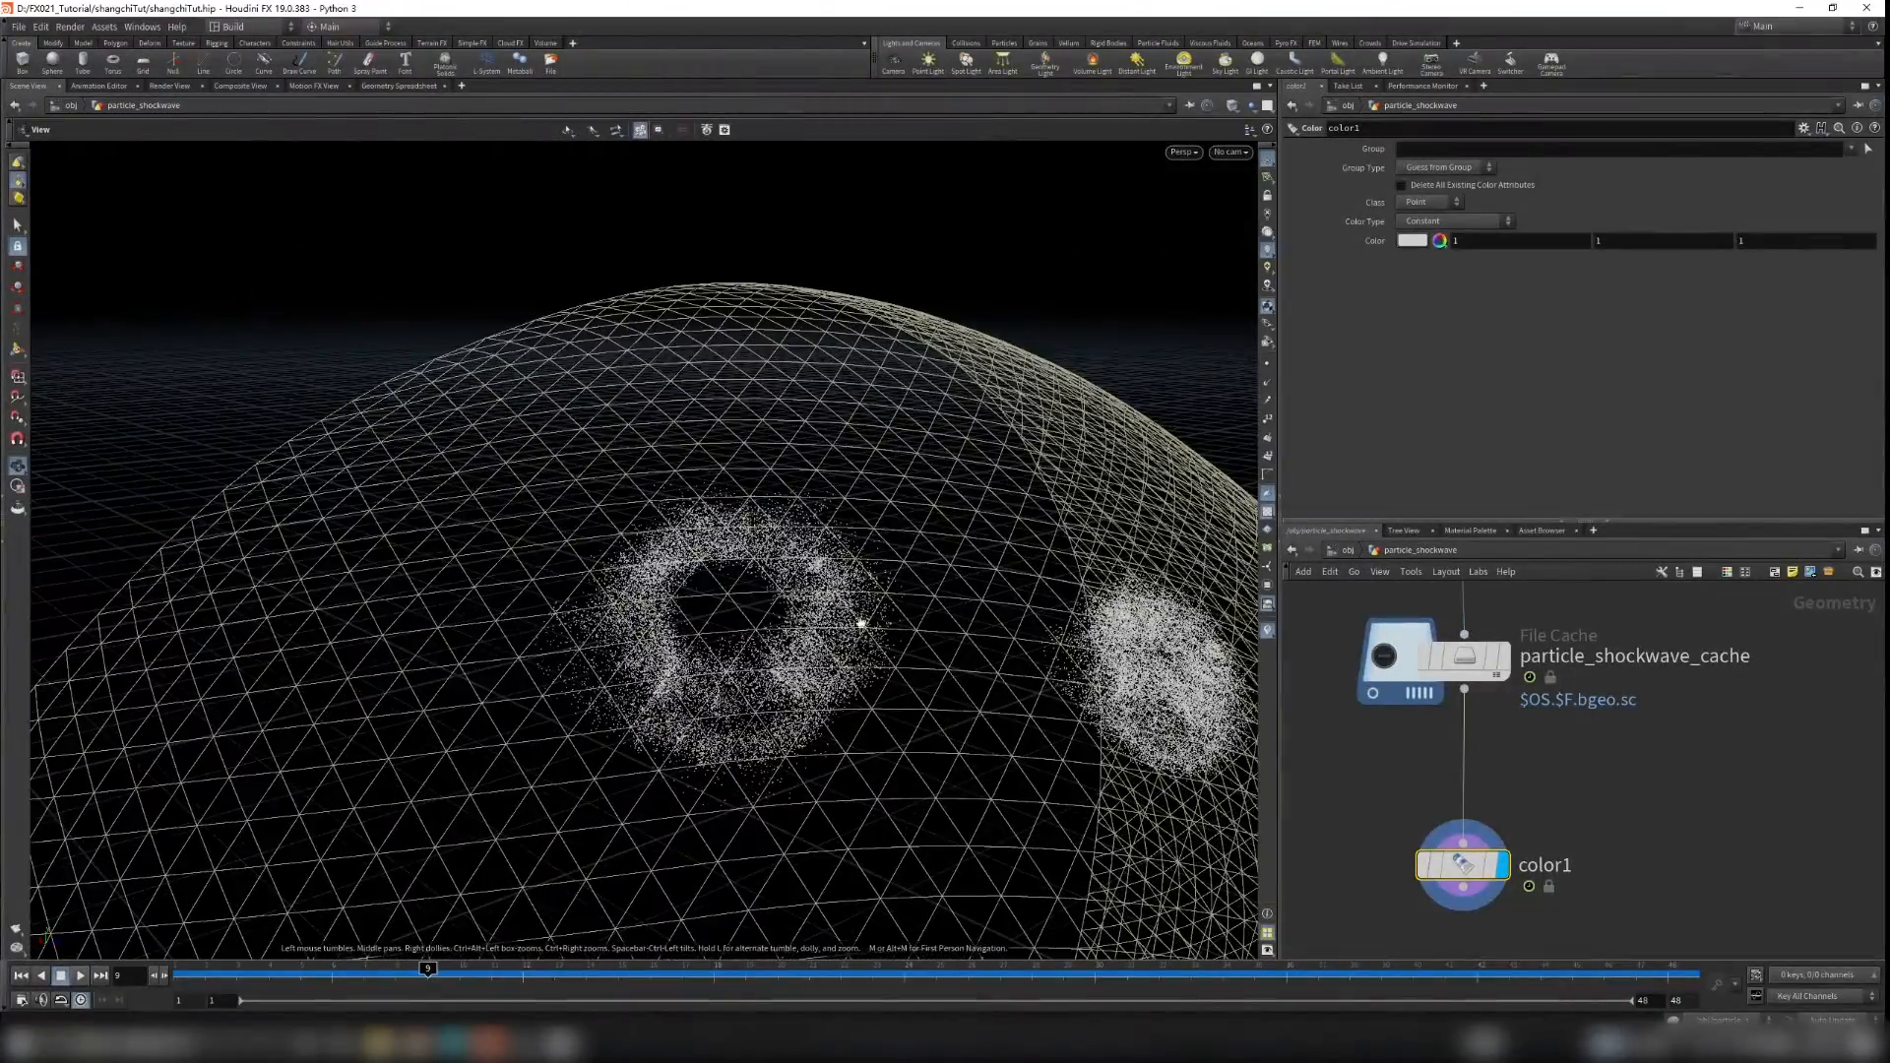
click(1848, 150)
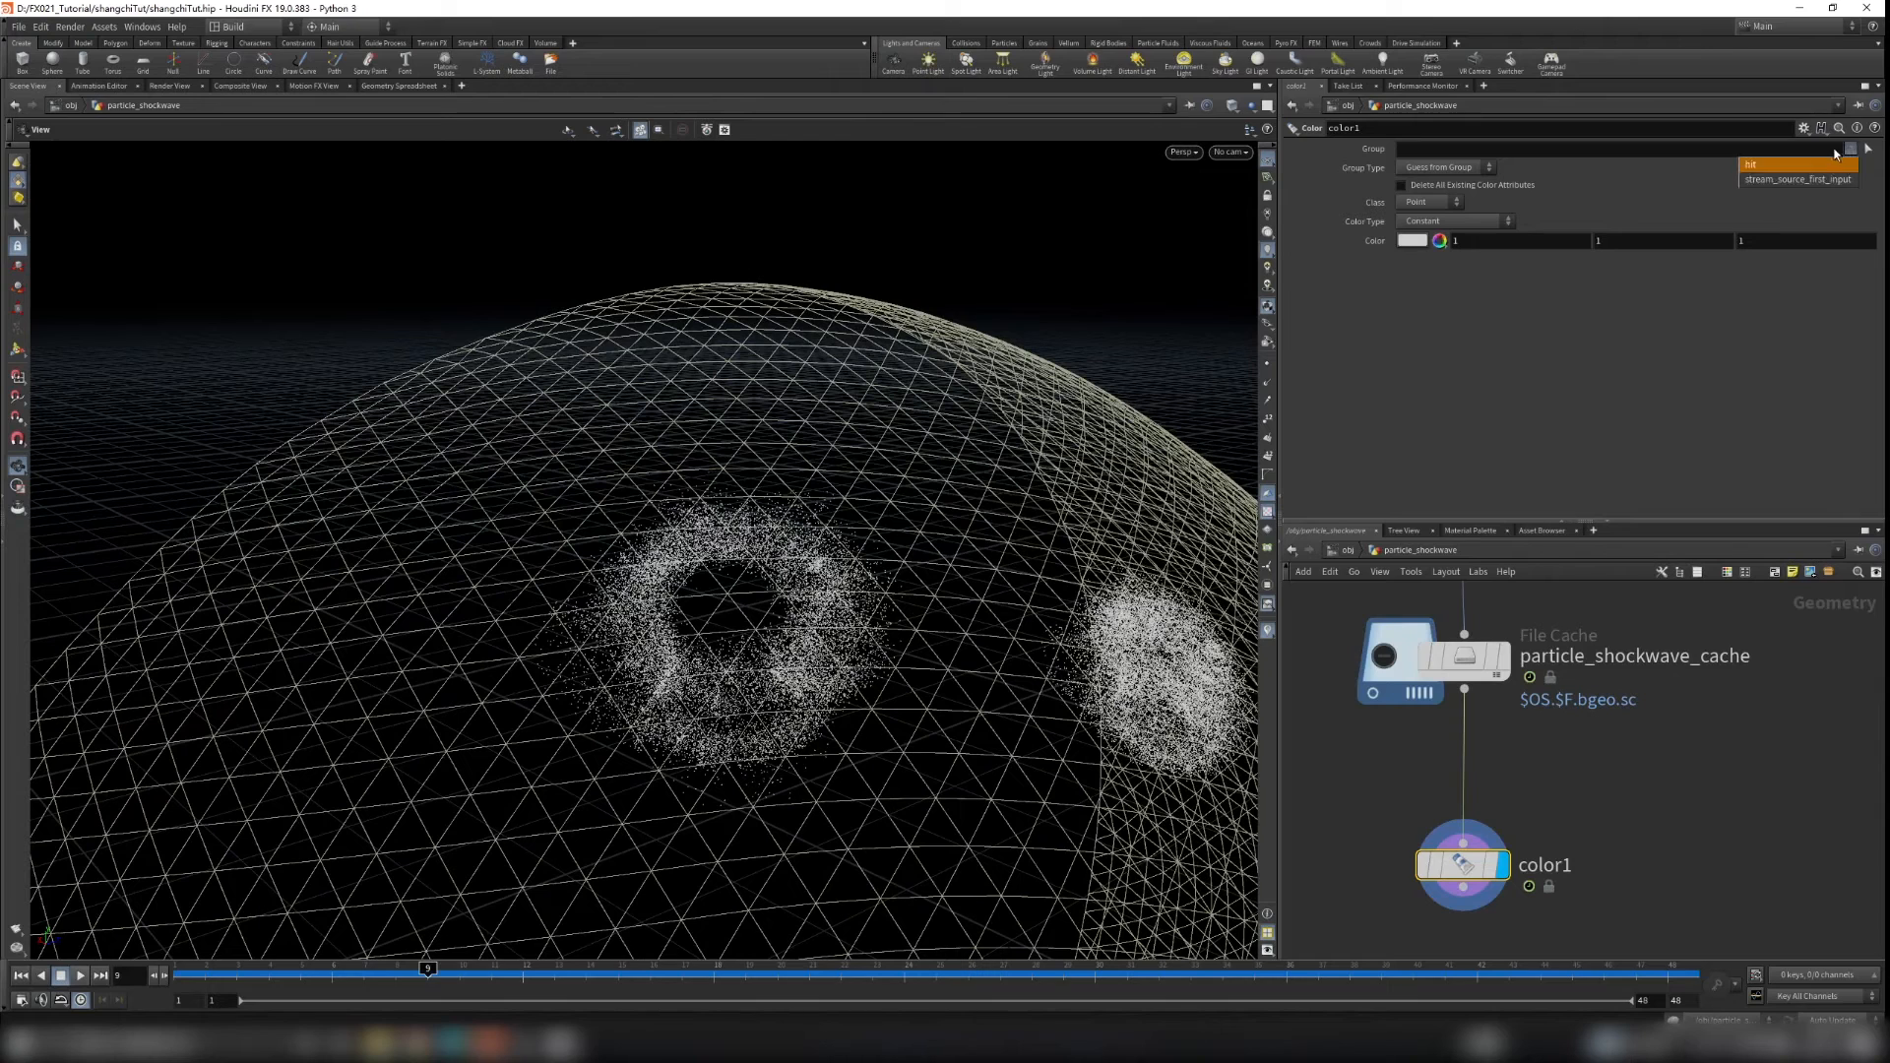
click(1768, 166)
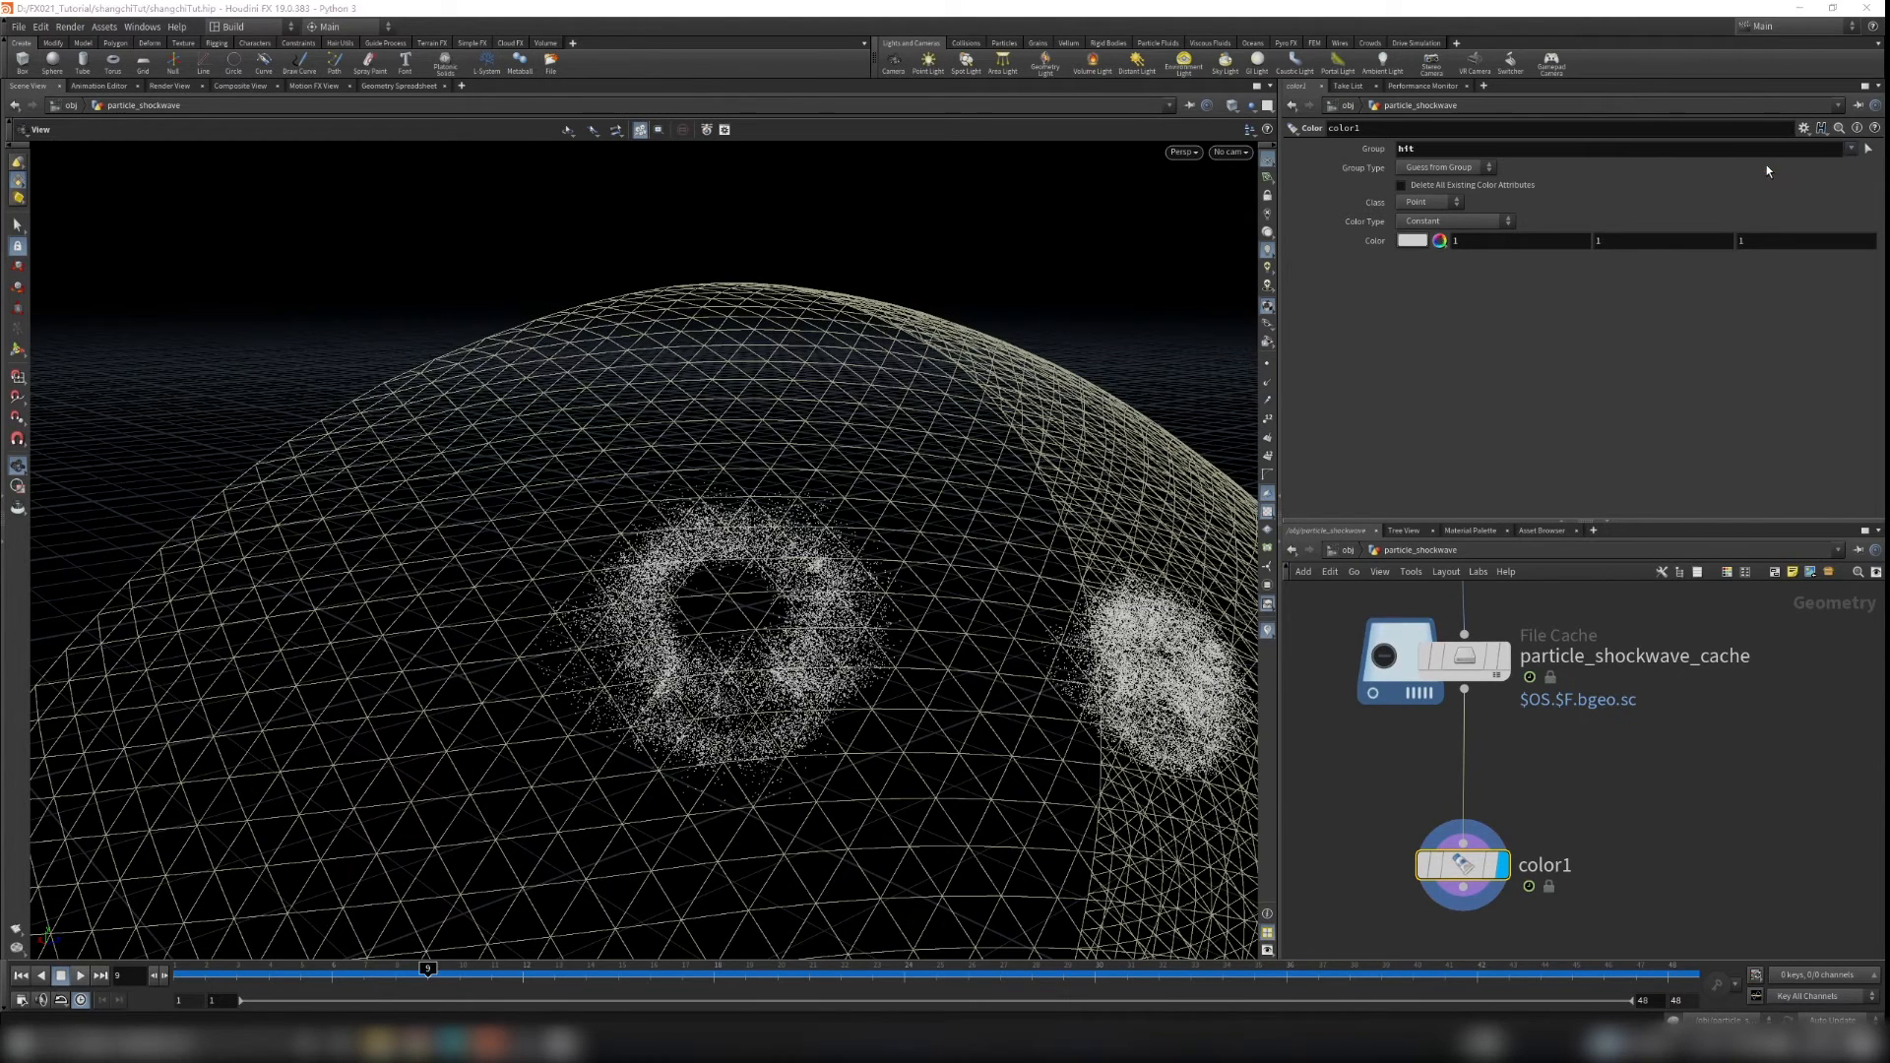
Step: Set the first Color node's colour to blue (0, 0.5, 1) in the colour editor
click(1430, 245)
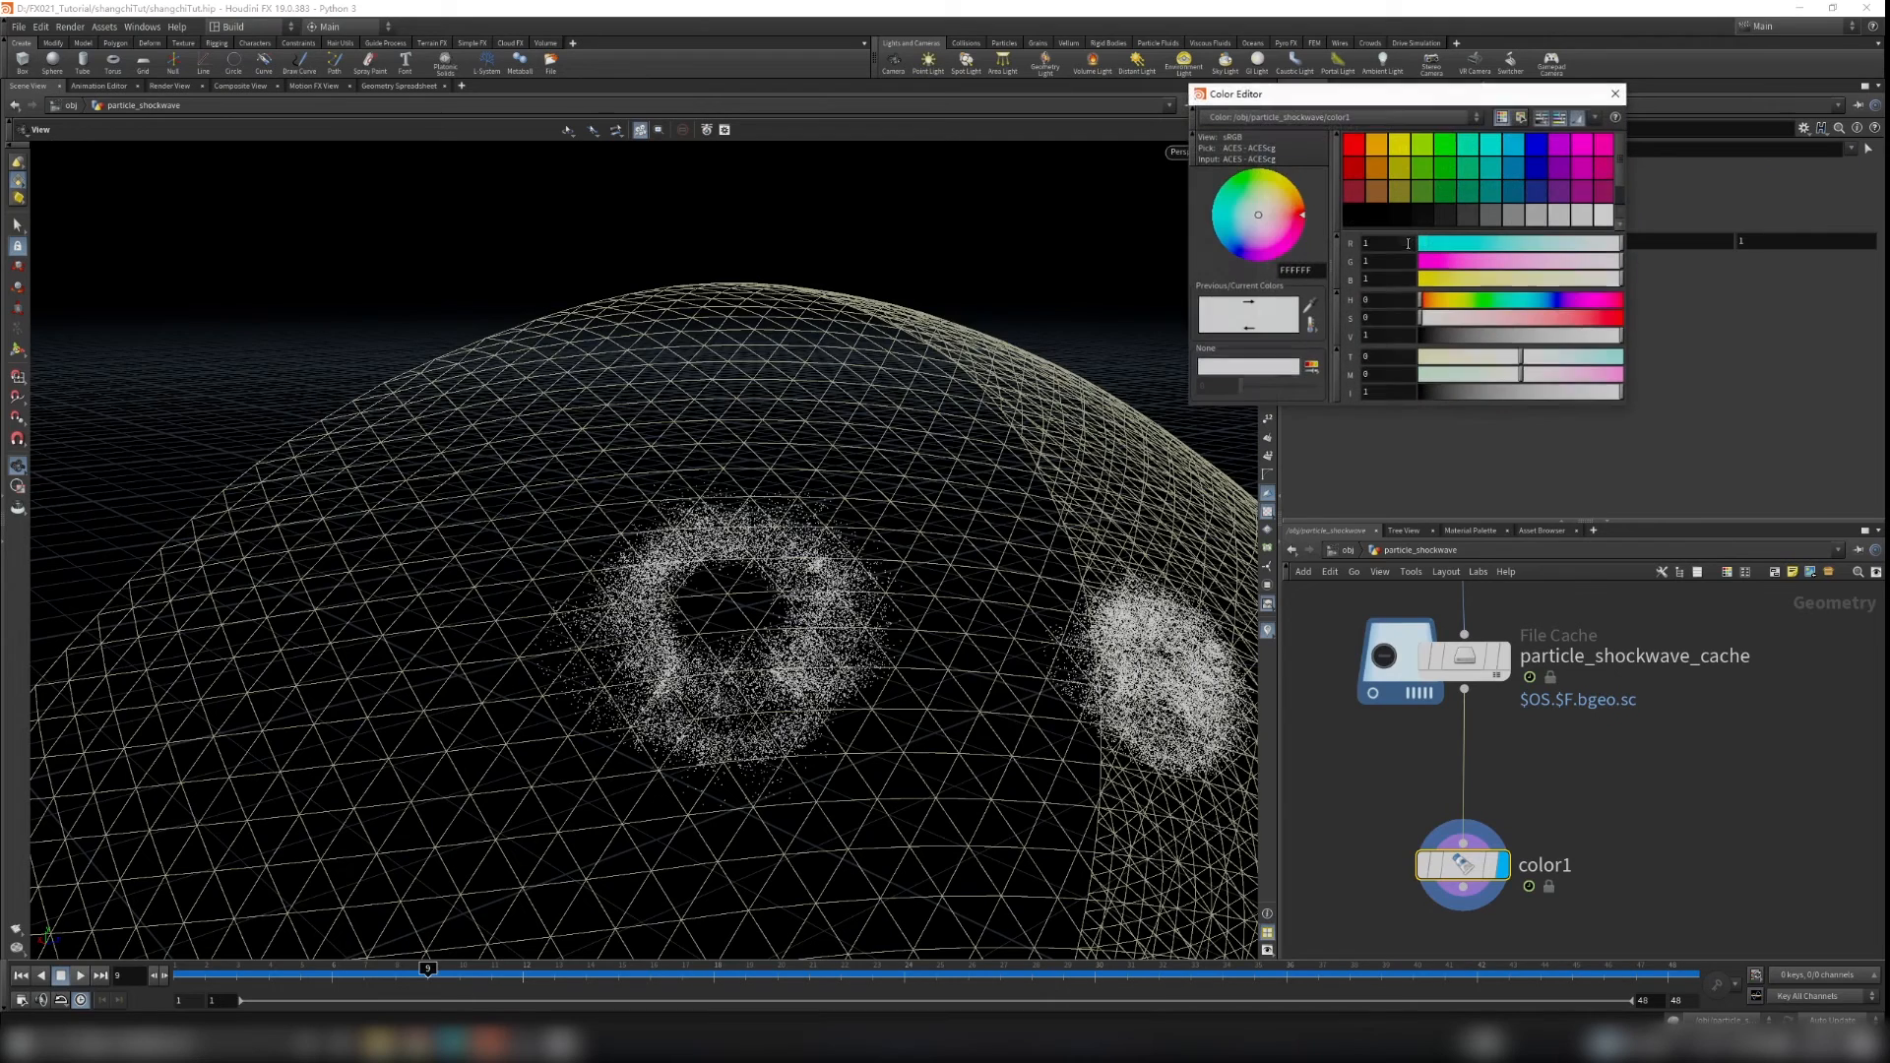
click(1511, 146)
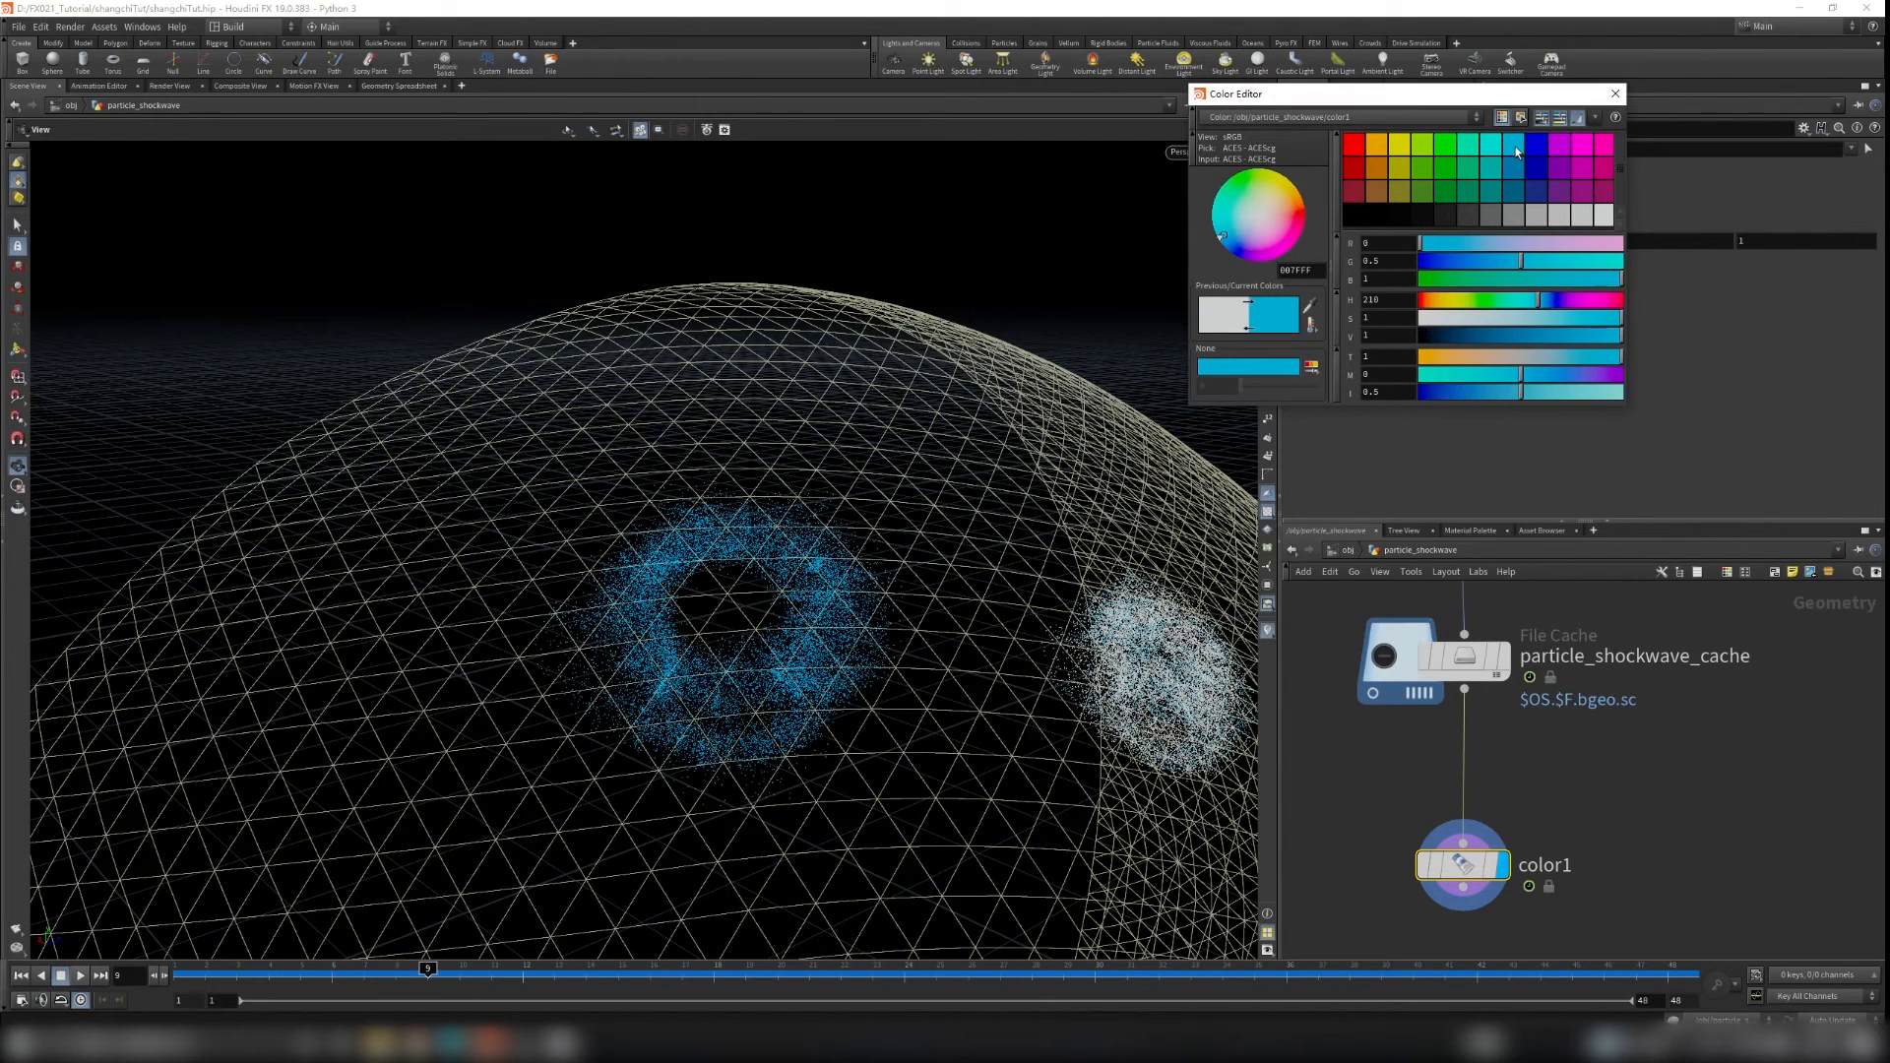
scroll(1063, 605, down, 6)
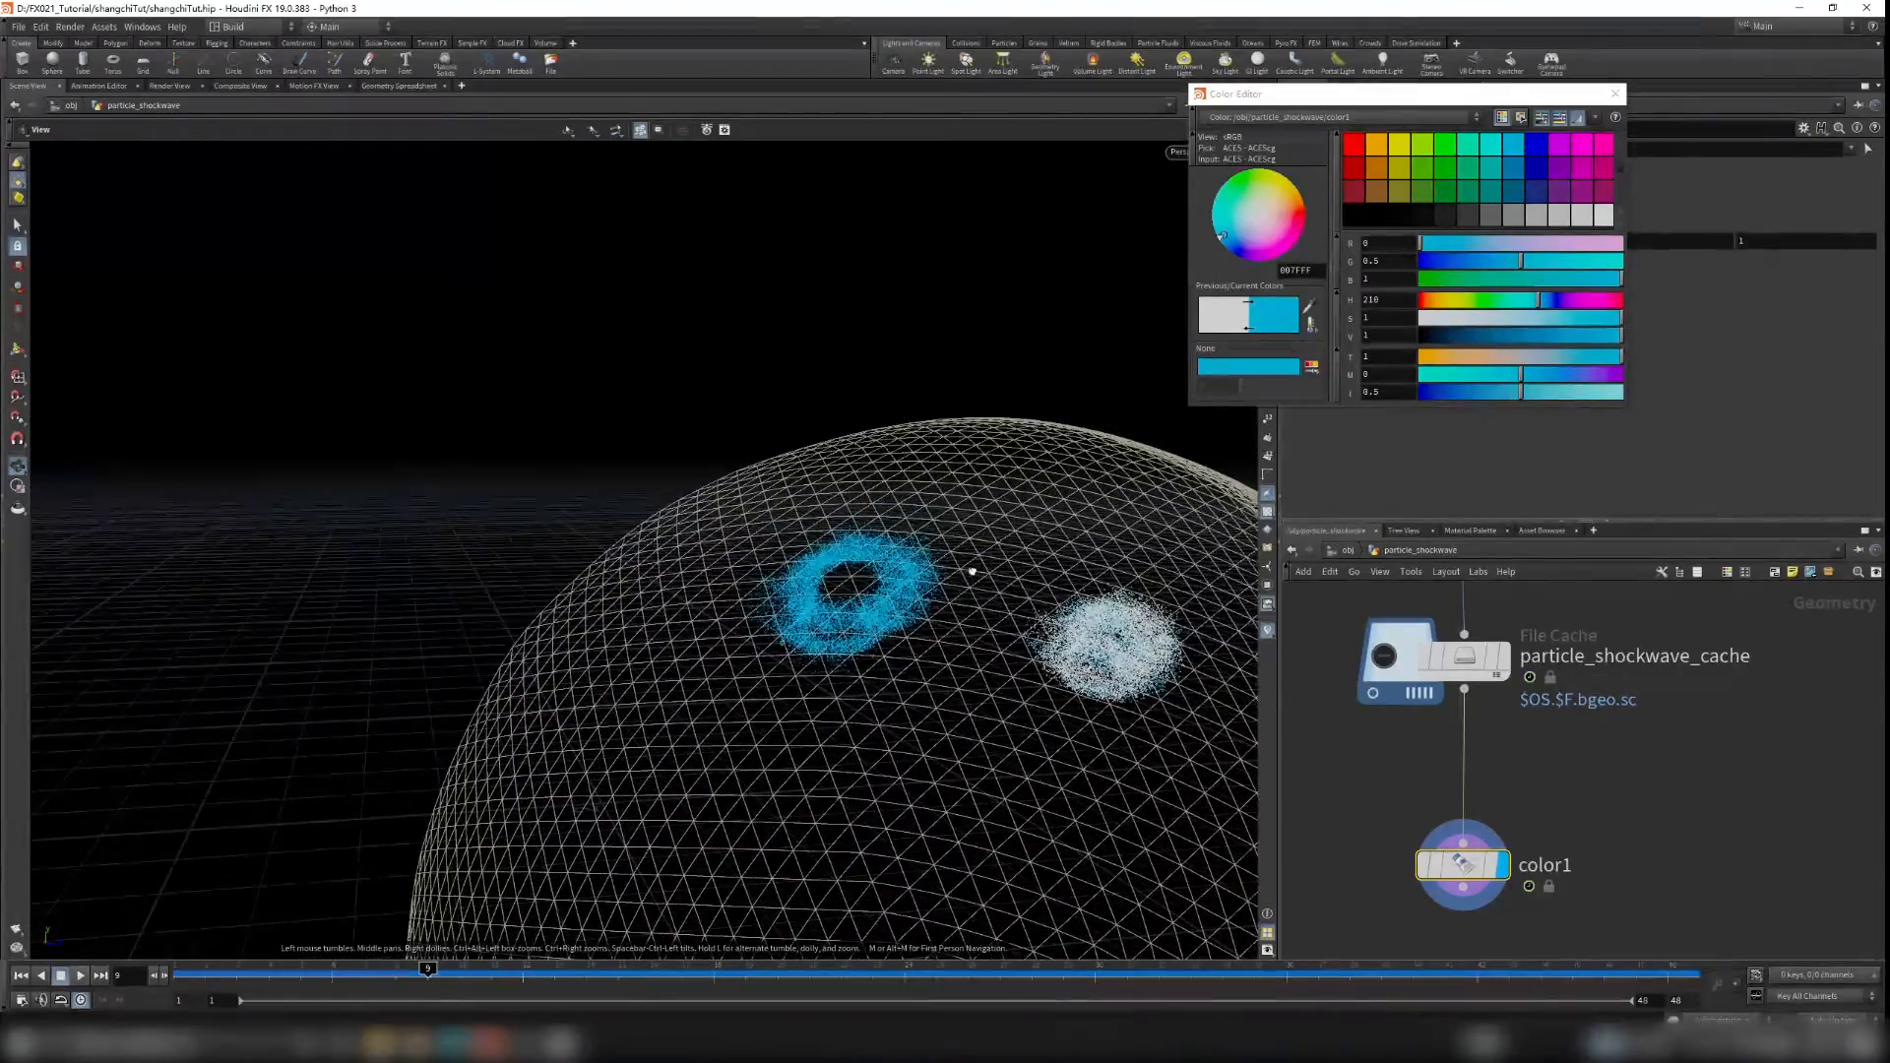
right_click(1058, 623)
click(1014, 611)
right_drag(1089, 638, 1142, 642)
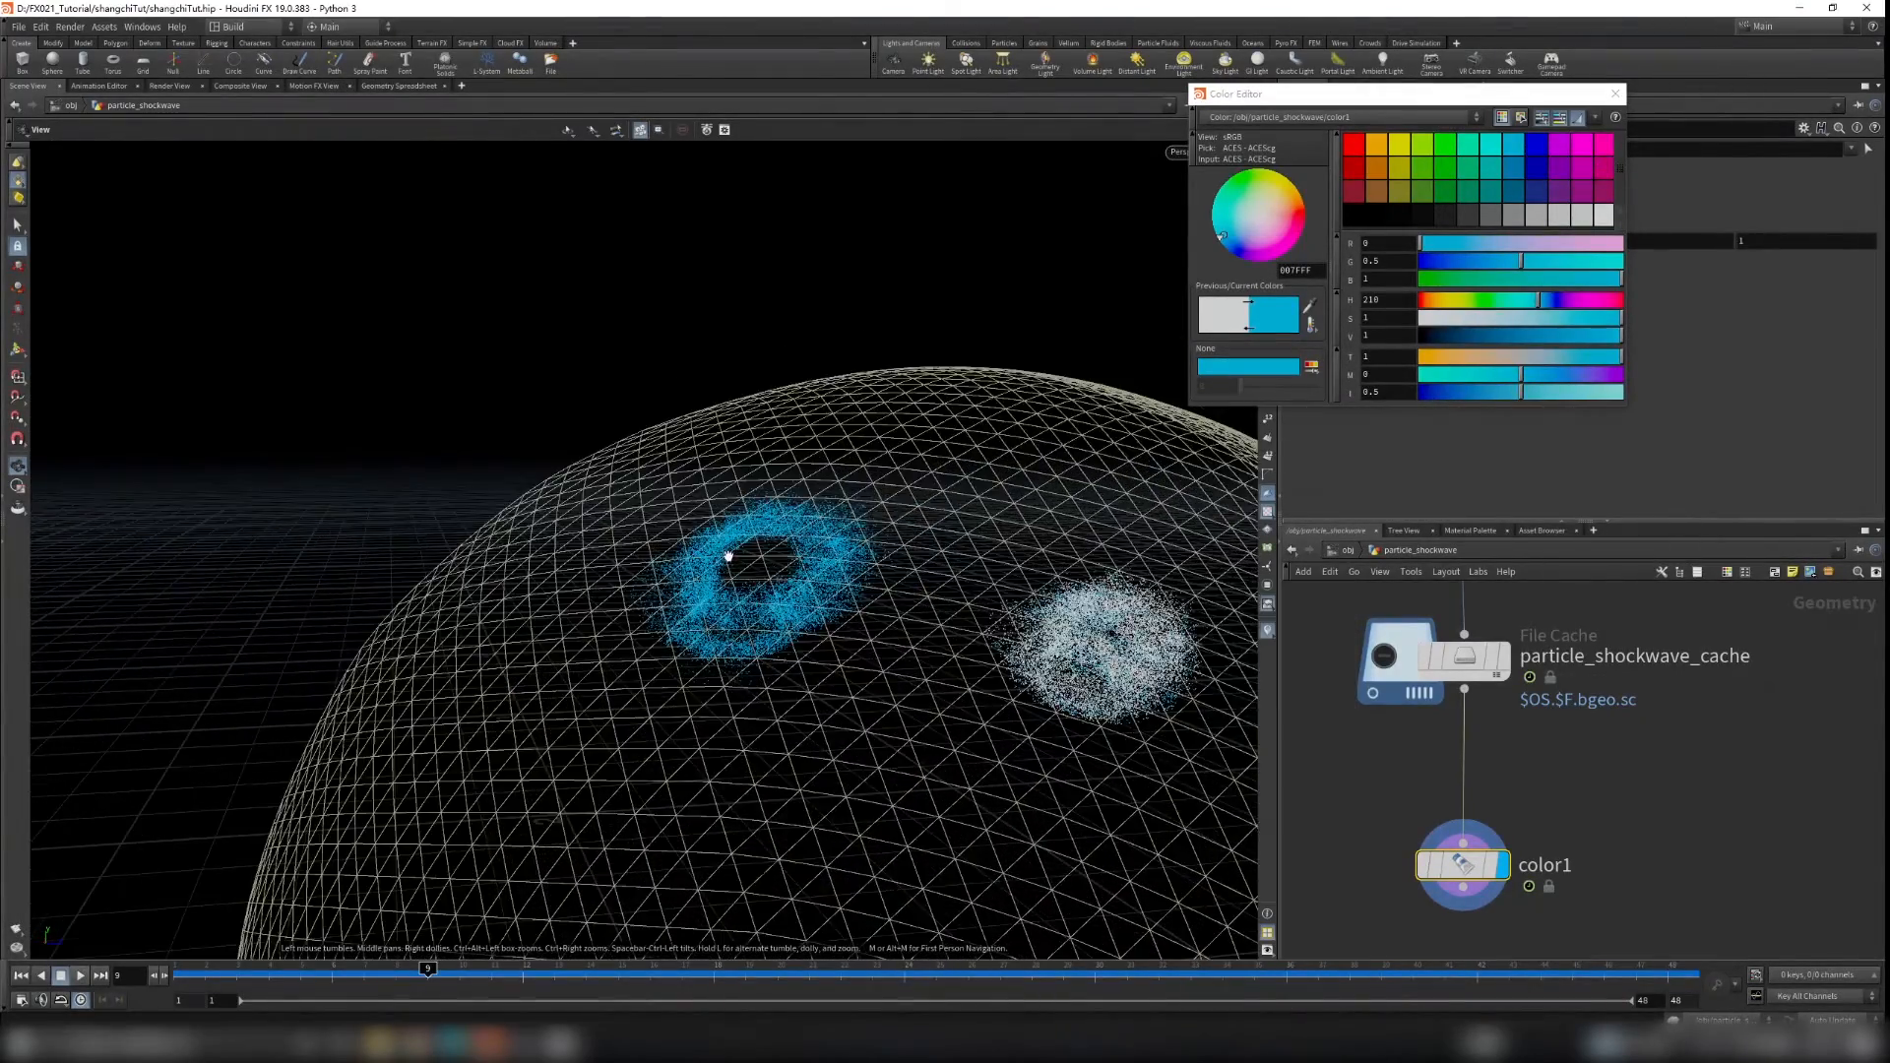
right_drag(730, 558, 787, 565)
middle_drag(985, 586, 698, 519)
drag(977, 603, 1000, 561)
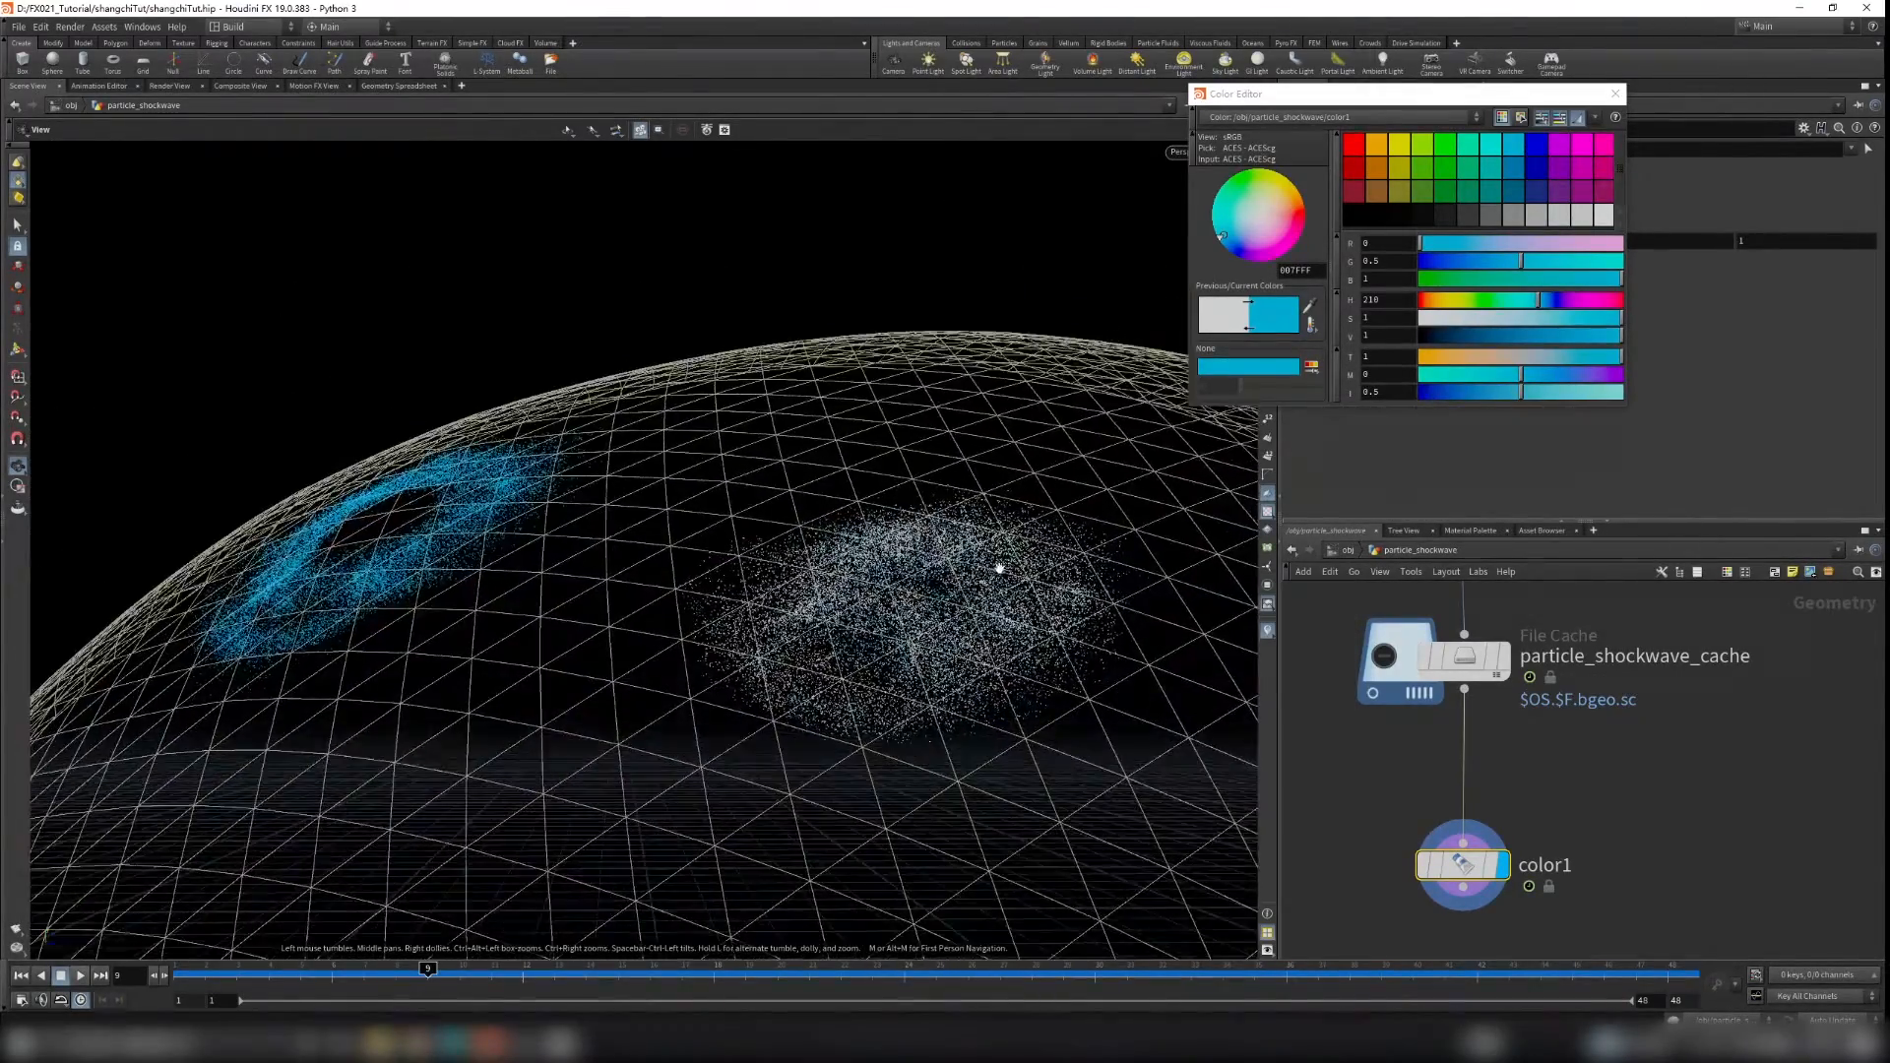
click(1616, 94)
Step: Add a second Color node wired below color1 and make it the display node
middle_drag(1488, 953, 1560, 825)
click(1548, 843)
key(Tab)
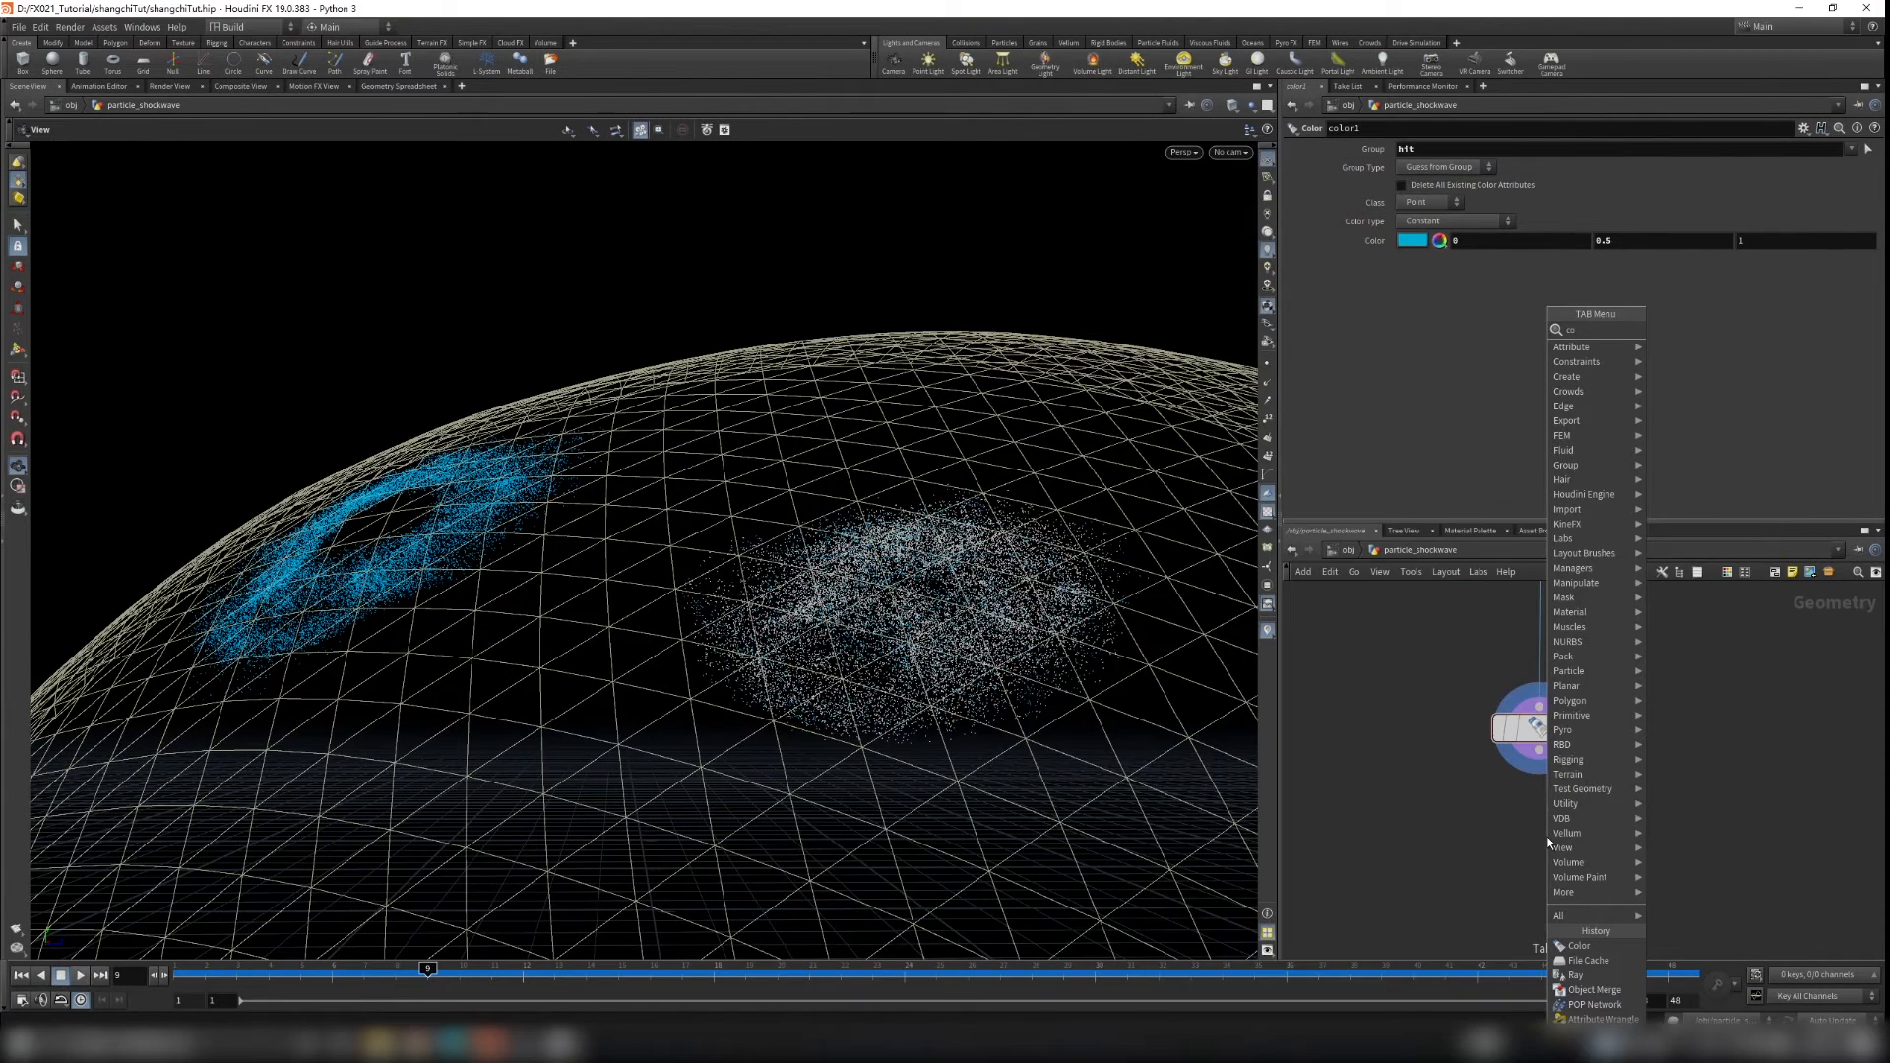
text(color)
key(Return)
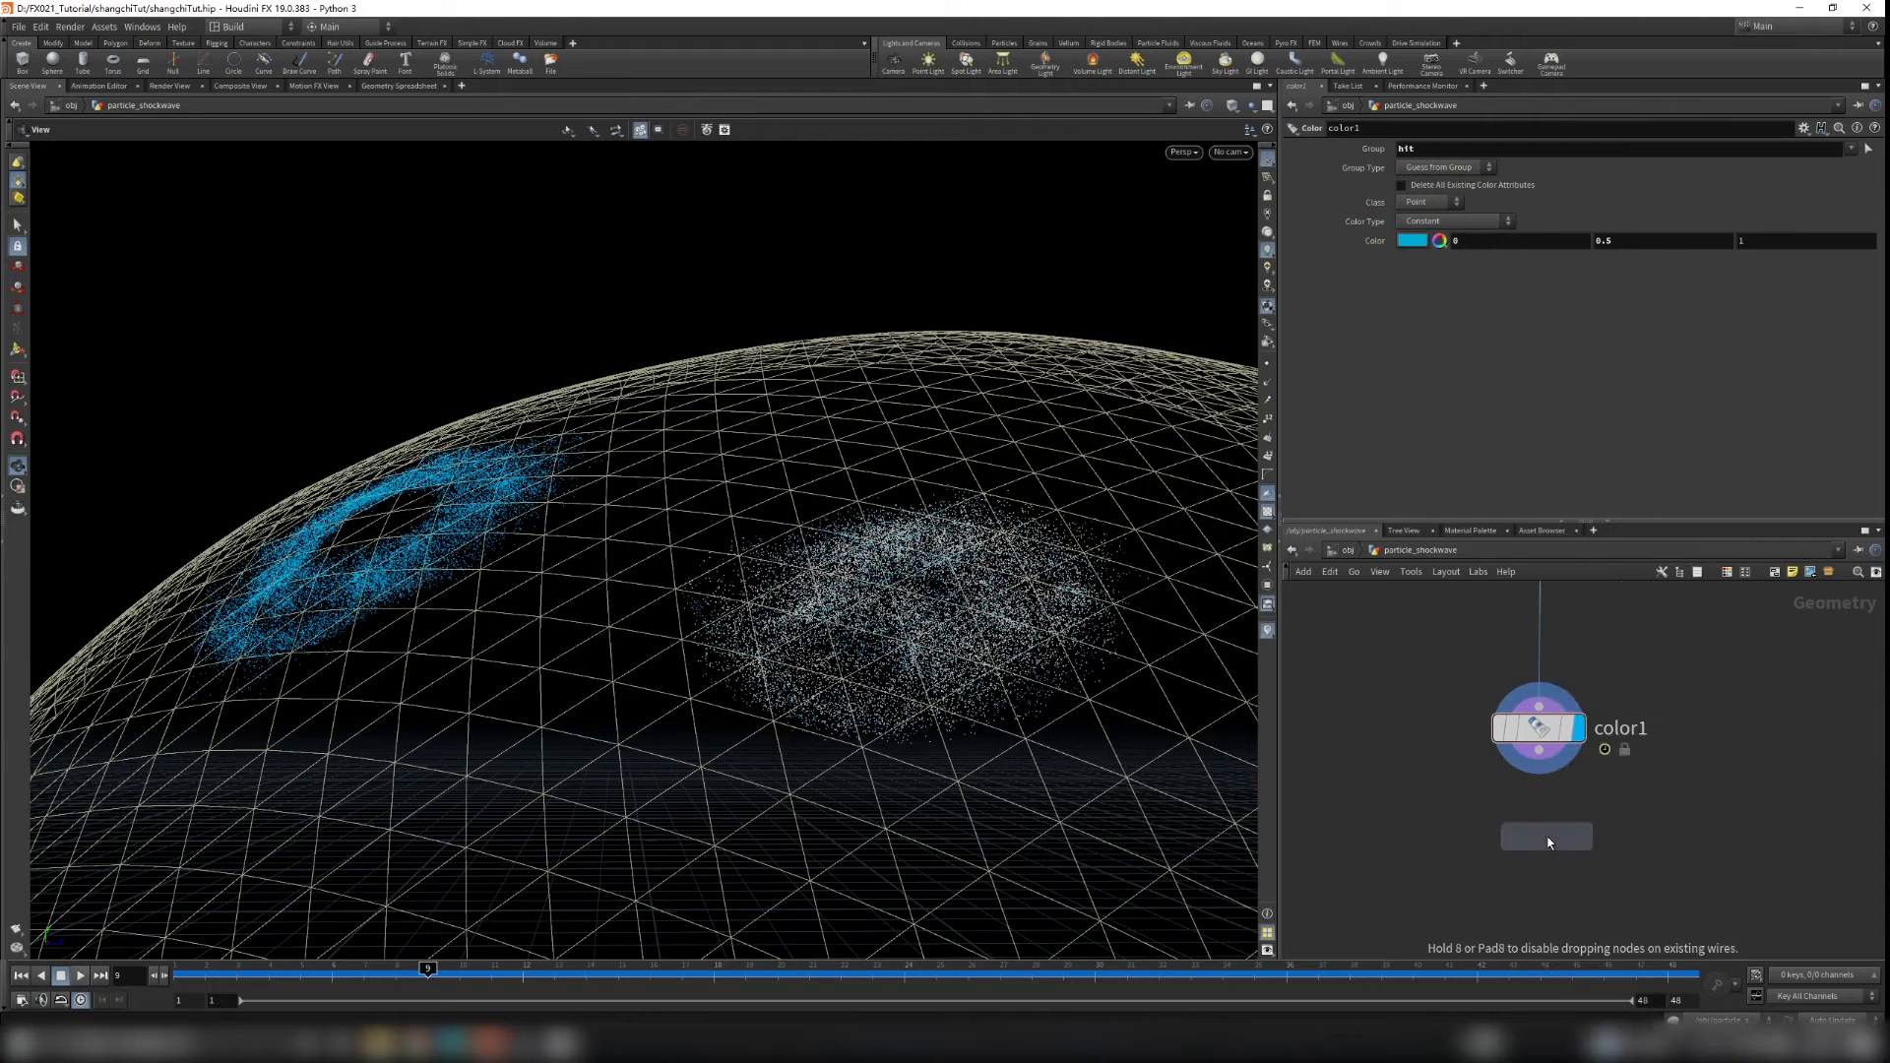
click(1531, 878)
drag(1540, 753, 1530, 852)
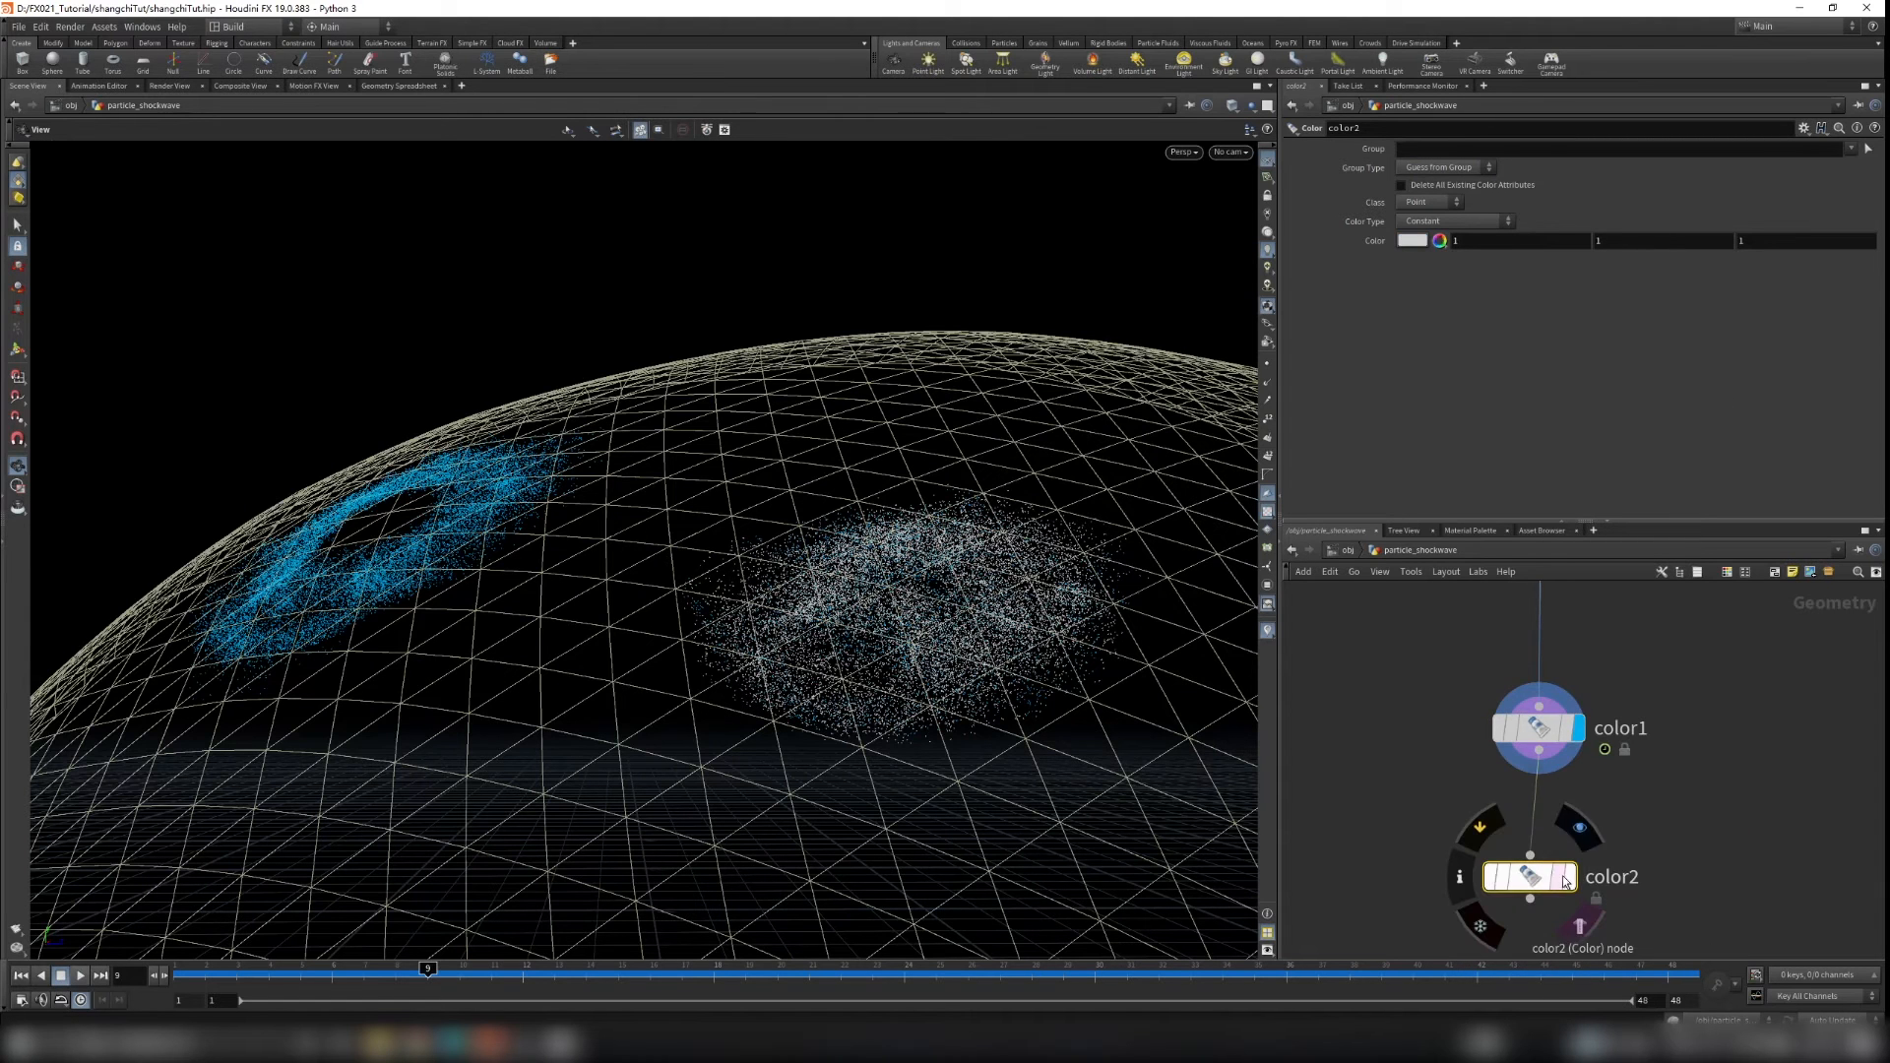
click(1573, 876)
Step: Set color2's colour to cyan (0, 1, 1) and its group to !hit
click(1440, 240)
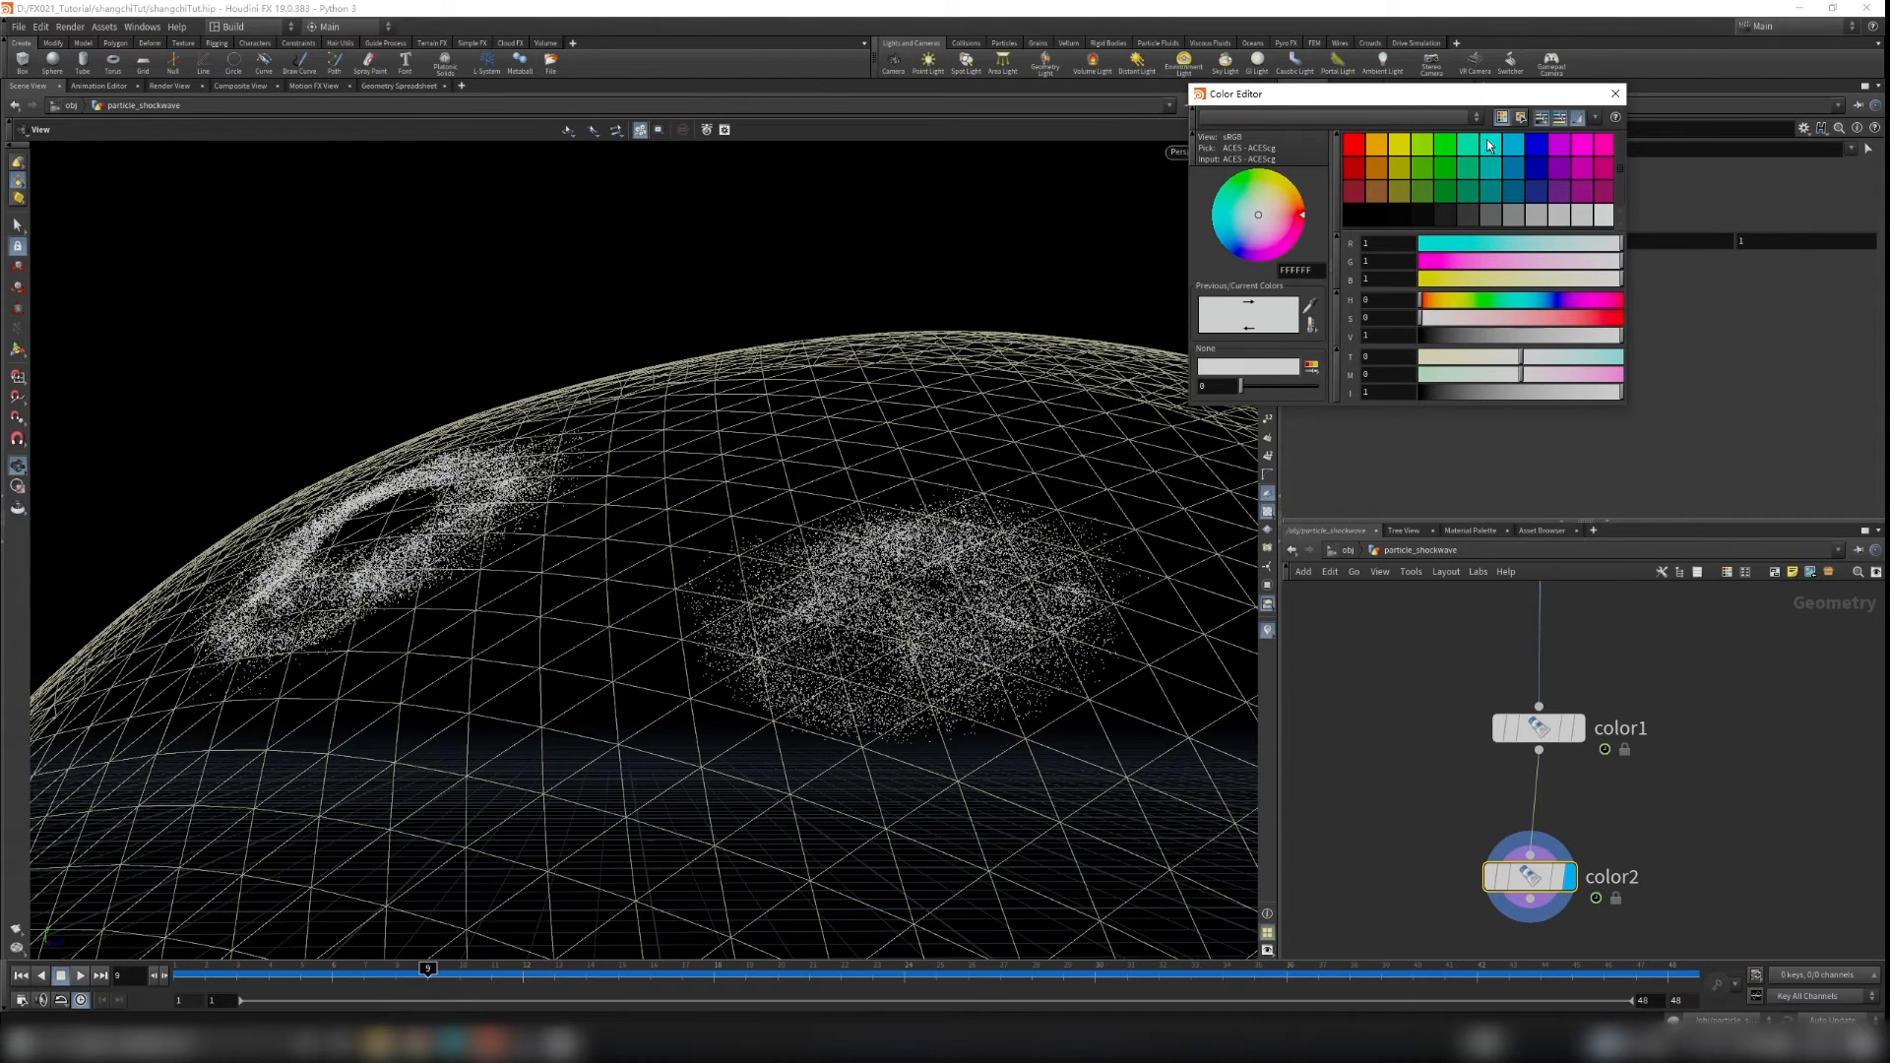
click(1487, 141)
click(1615, 94)
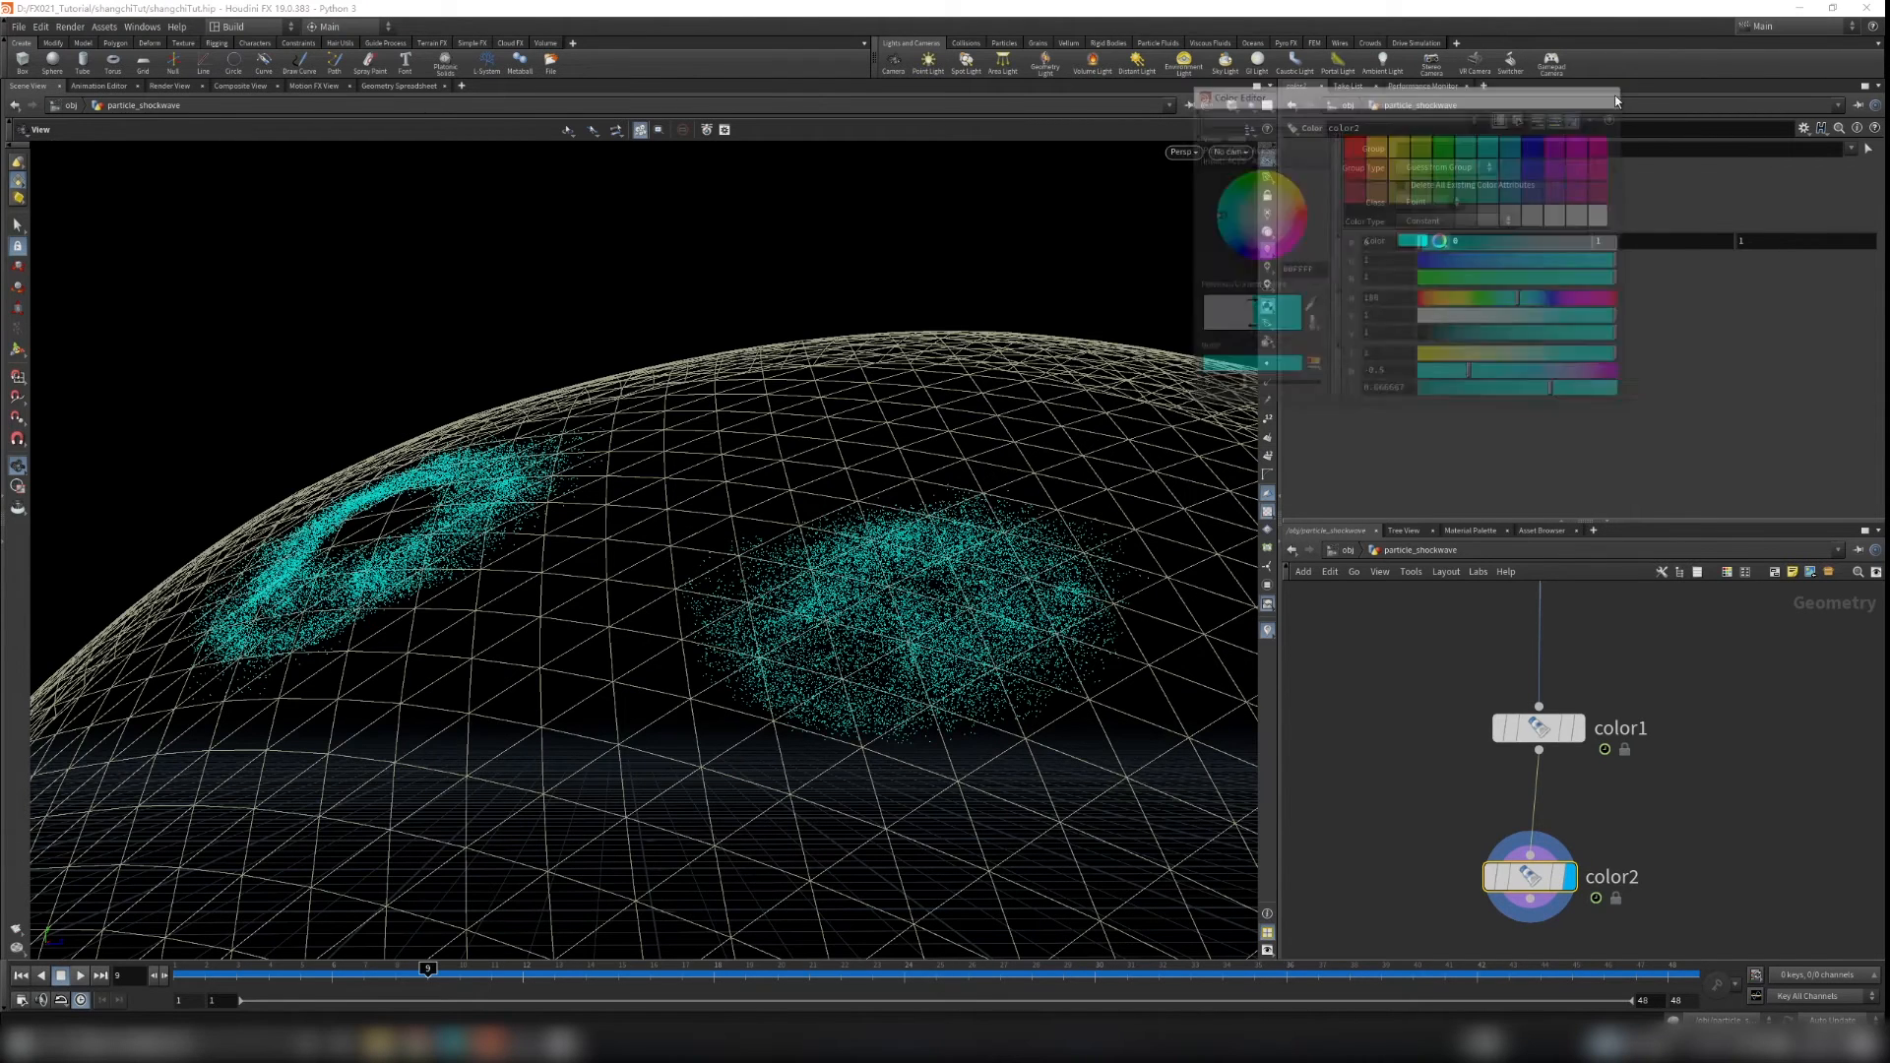
click(1429, 151)
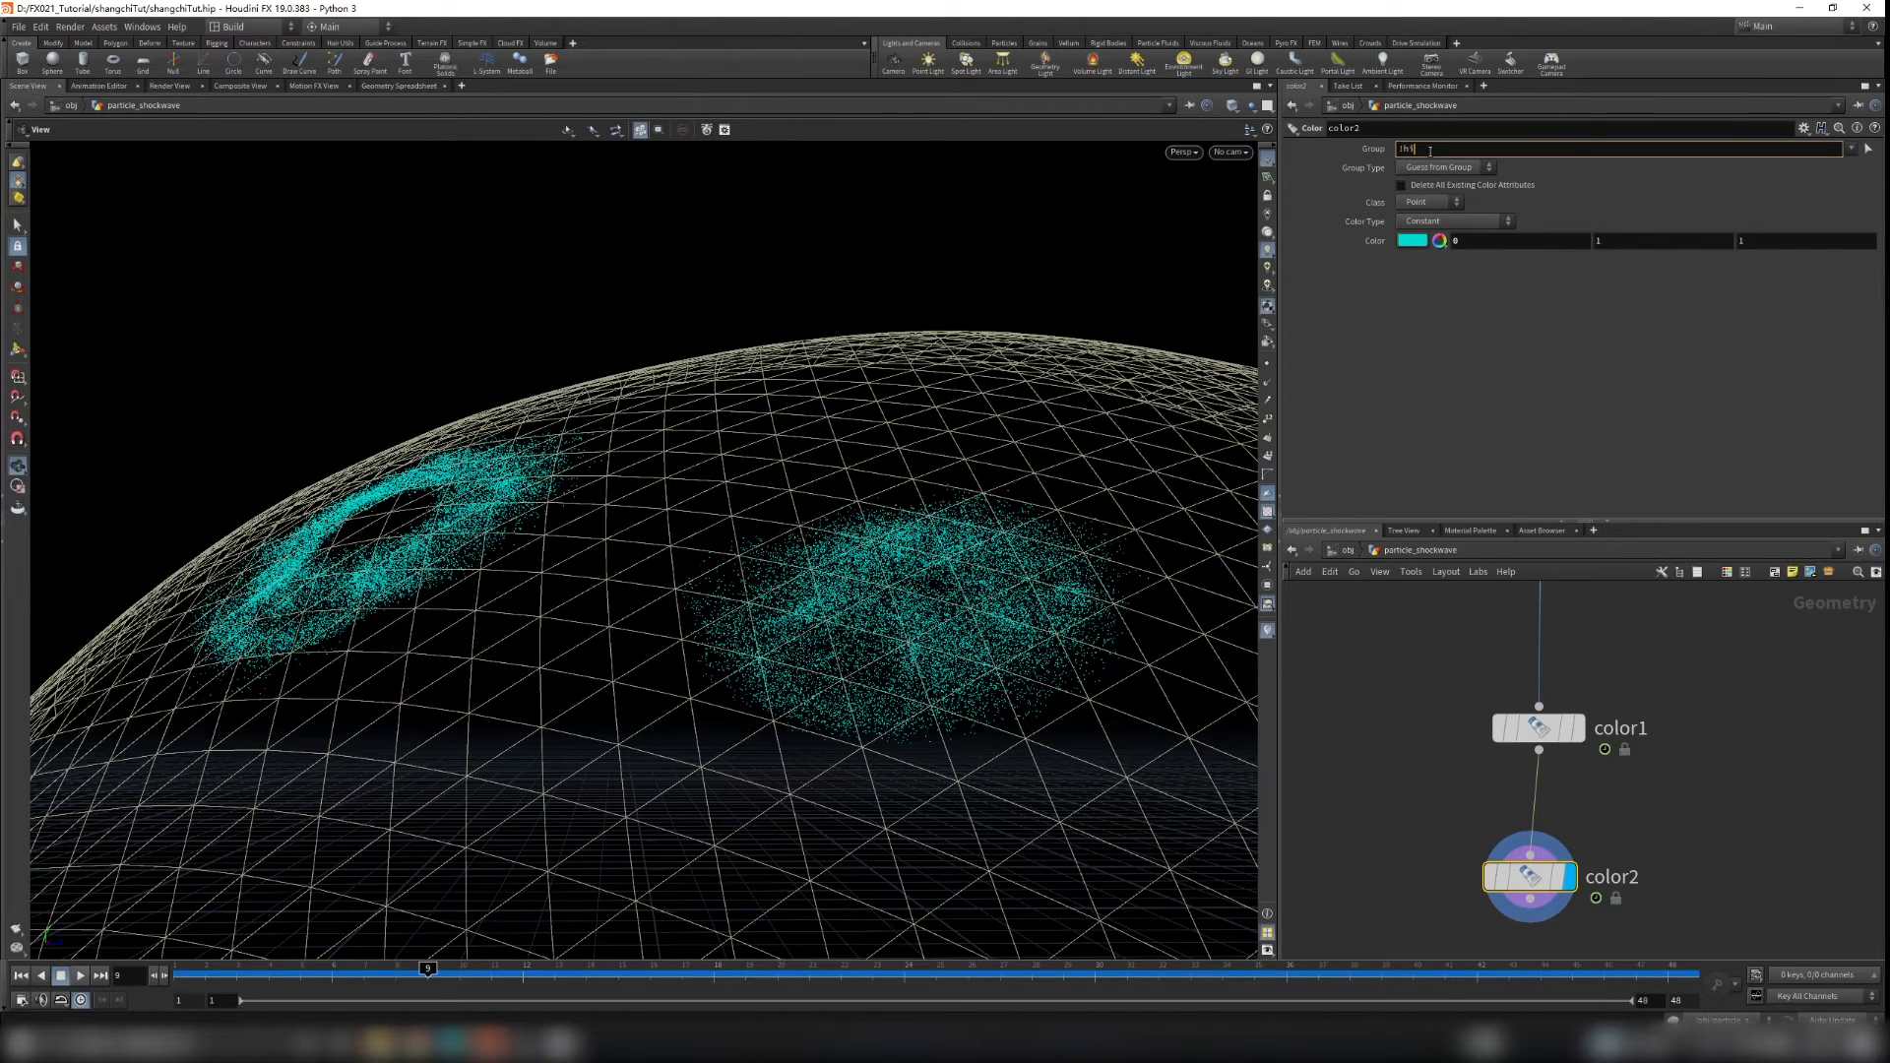
Step: Play back the simulation and orbit around the coloured particles to inspect the result
click(1691, 718)
scroll(650, 519, down, 5)
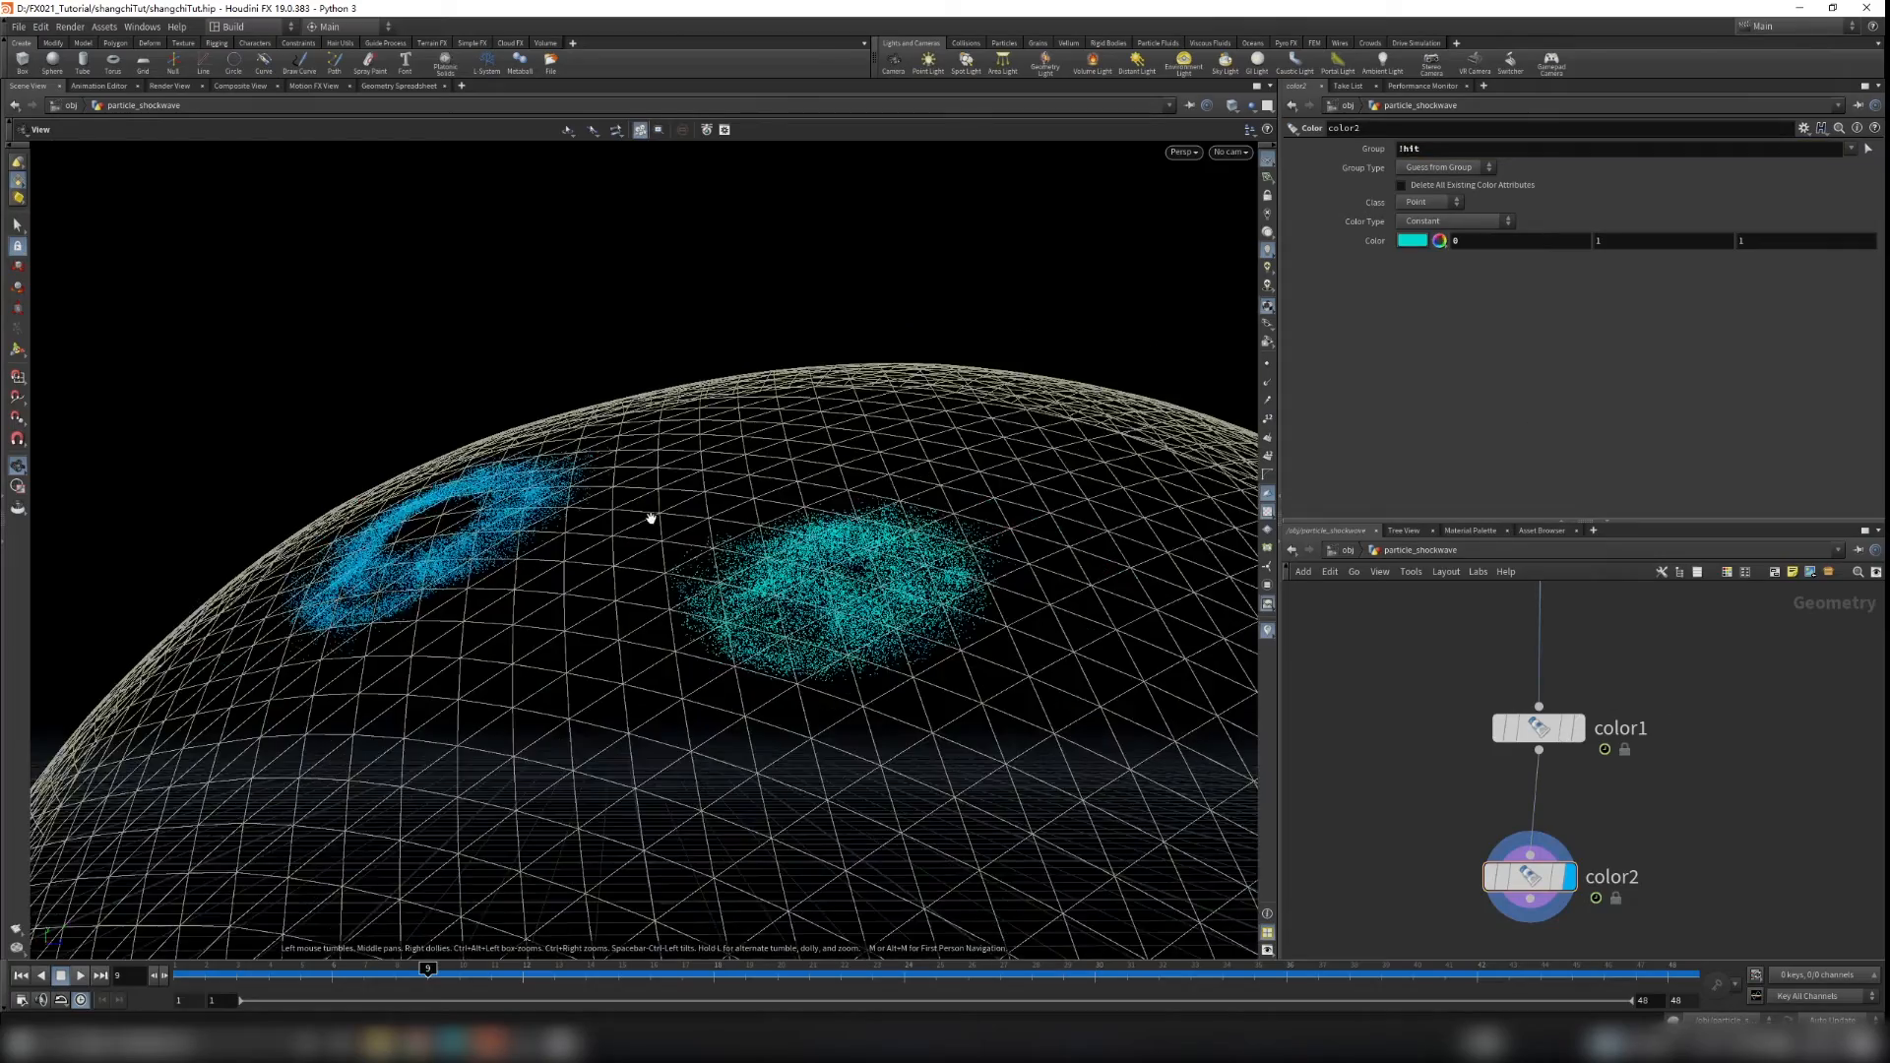
drag(645, 527, 1077, 506)
click(22, 976)
click(81, 976)
click(82, 979)
scroll(739, 654, down, 3)
drag(739, 653, 808, 627)
scroll(899, 561, down, 3)
scroll(1650, 654, down, 5)
middle_drag(1650, 653, 1604, 755)
scroll(1604, 755, down, 2)
scroll(1548, 736, up, 6)
click(1389, 748)
drag(1120, 527, 844, 571)
drag(356, 970, 405, 960)
drag(282, 604, 451, 492)
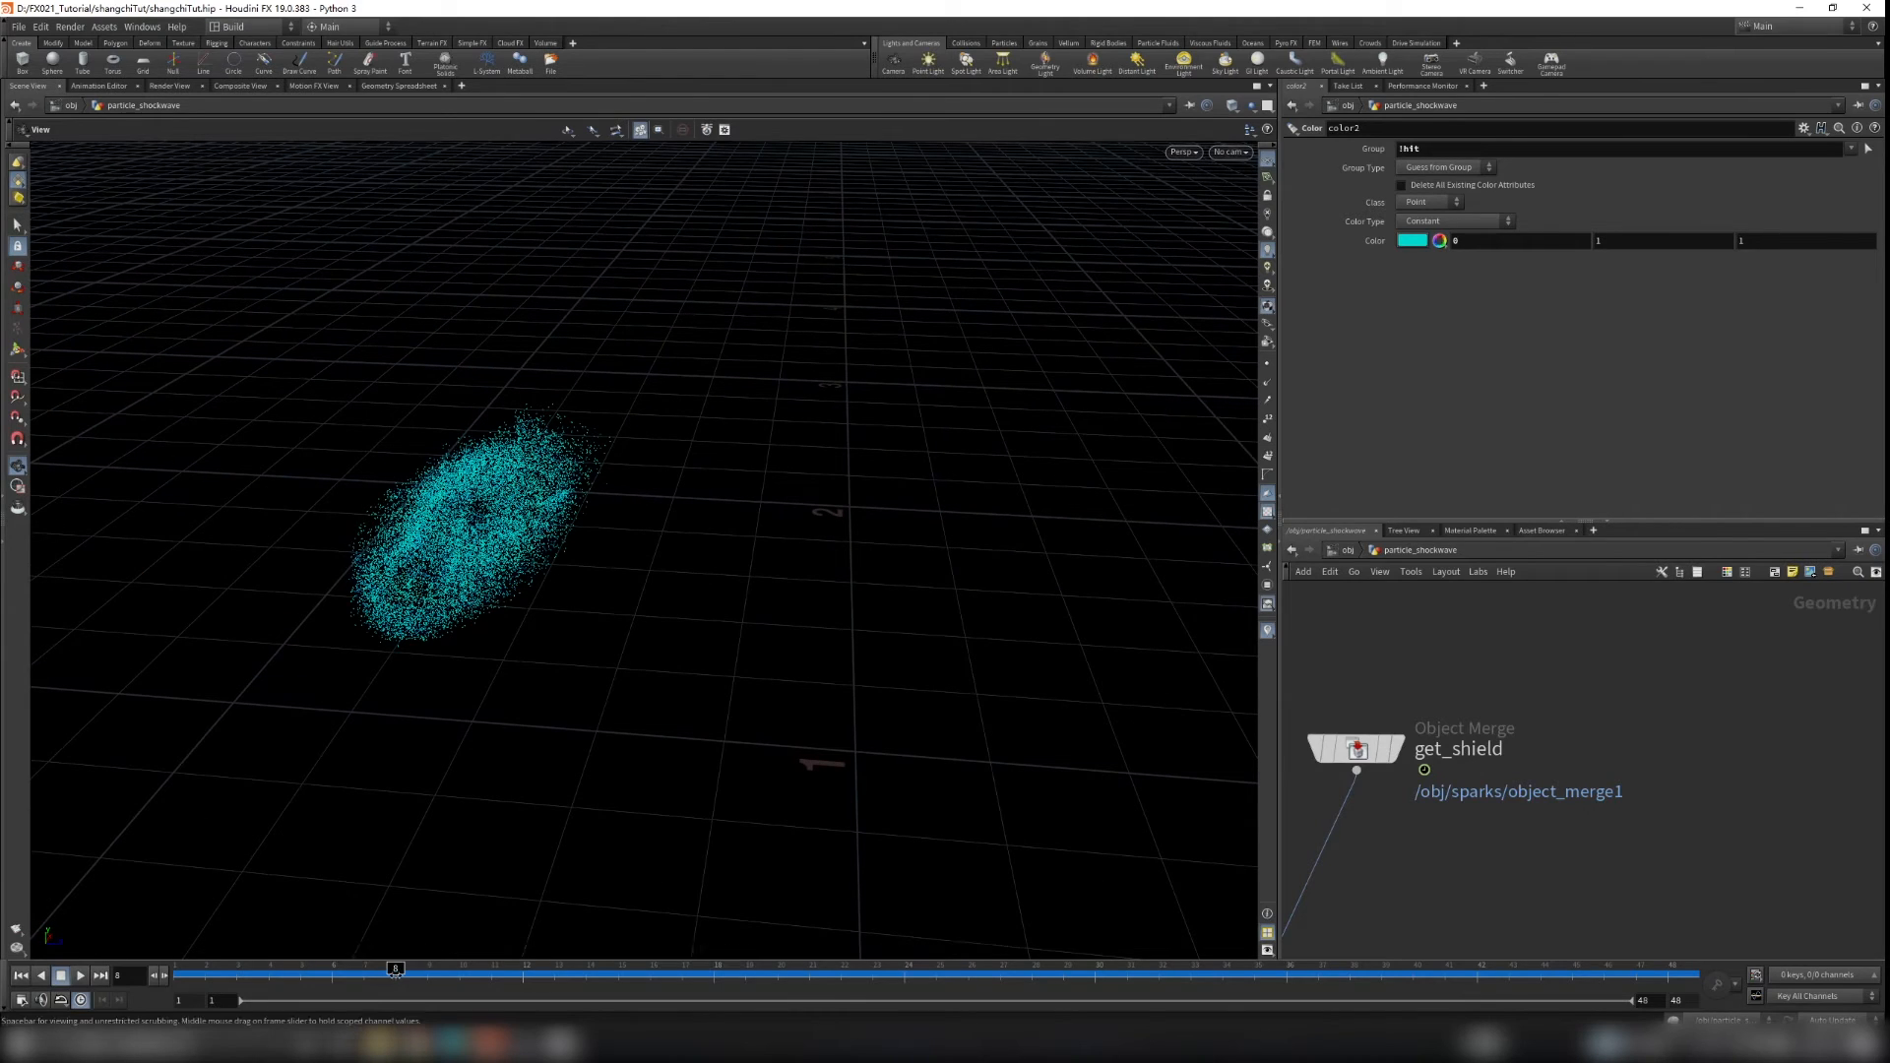
drag(408, 972, 651, 968)
Step: Switch to the image viewer and scrub through the reference render frames, then close it
click(563, 1045)
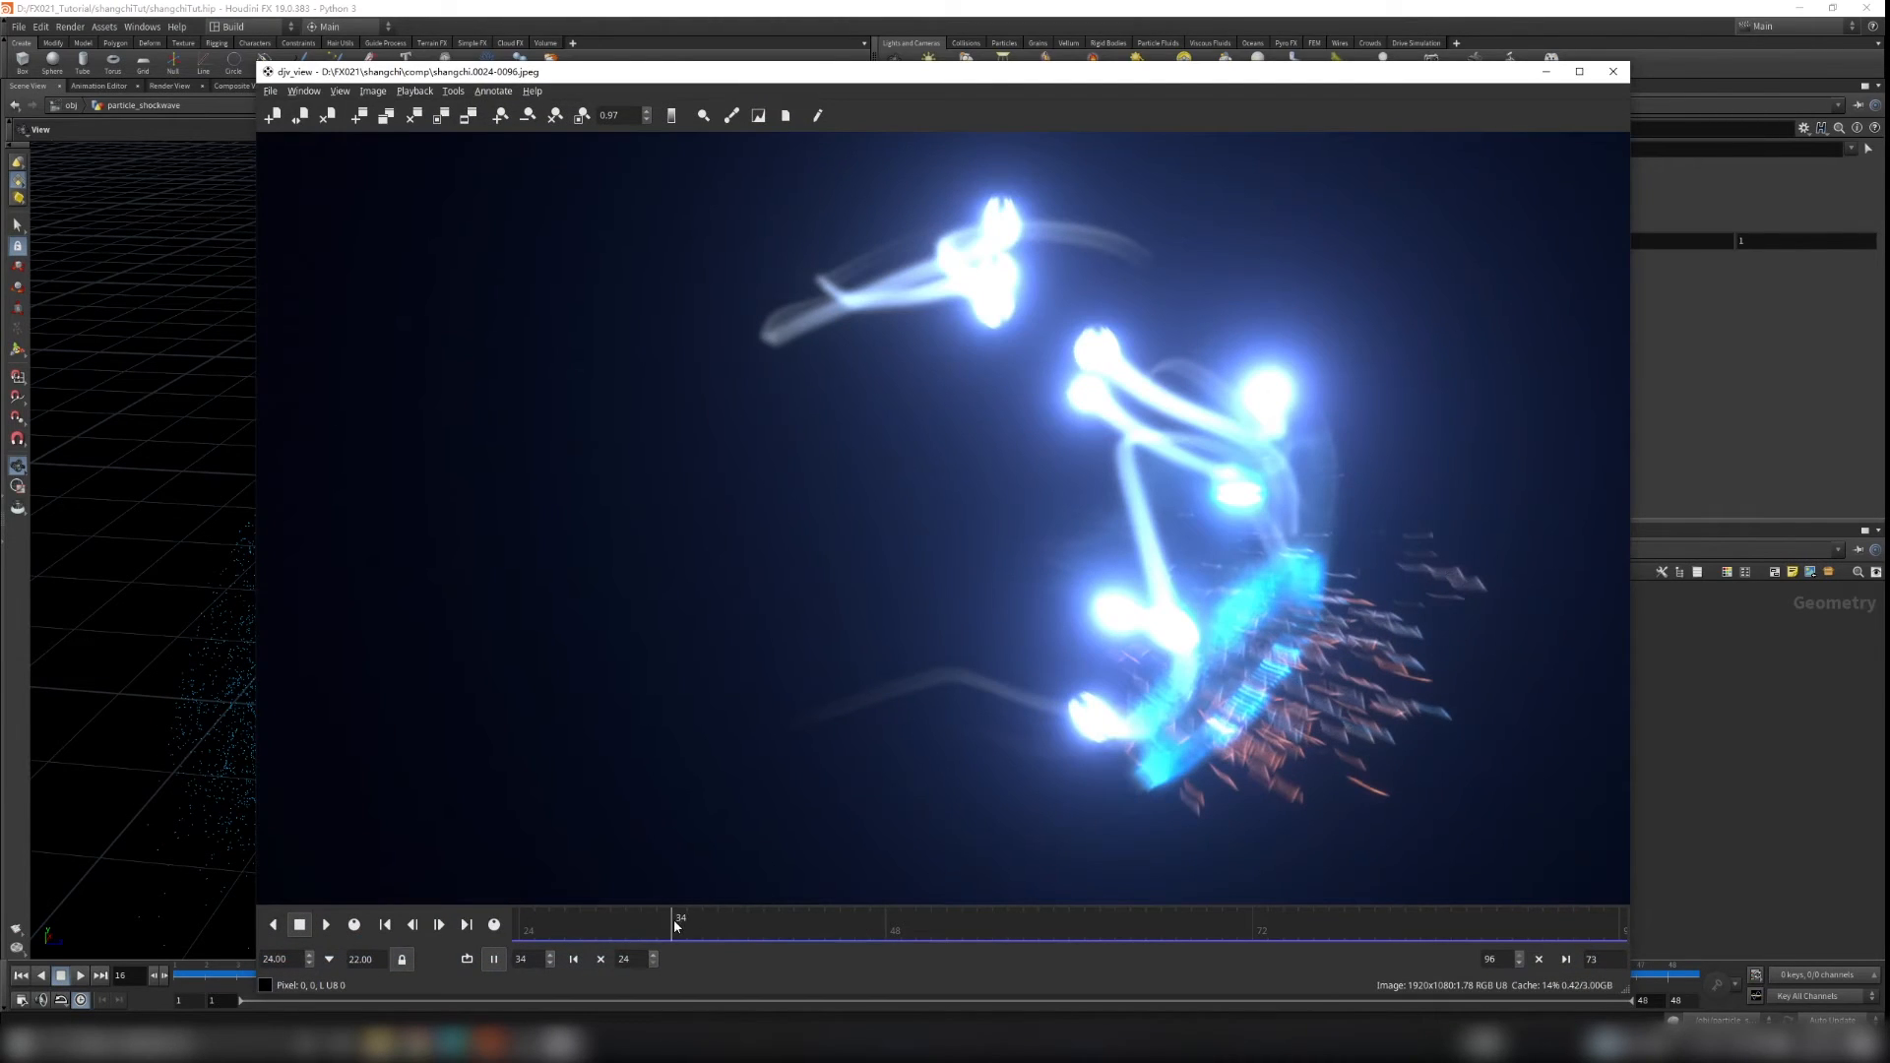
drag(676, 926, 687, 932)
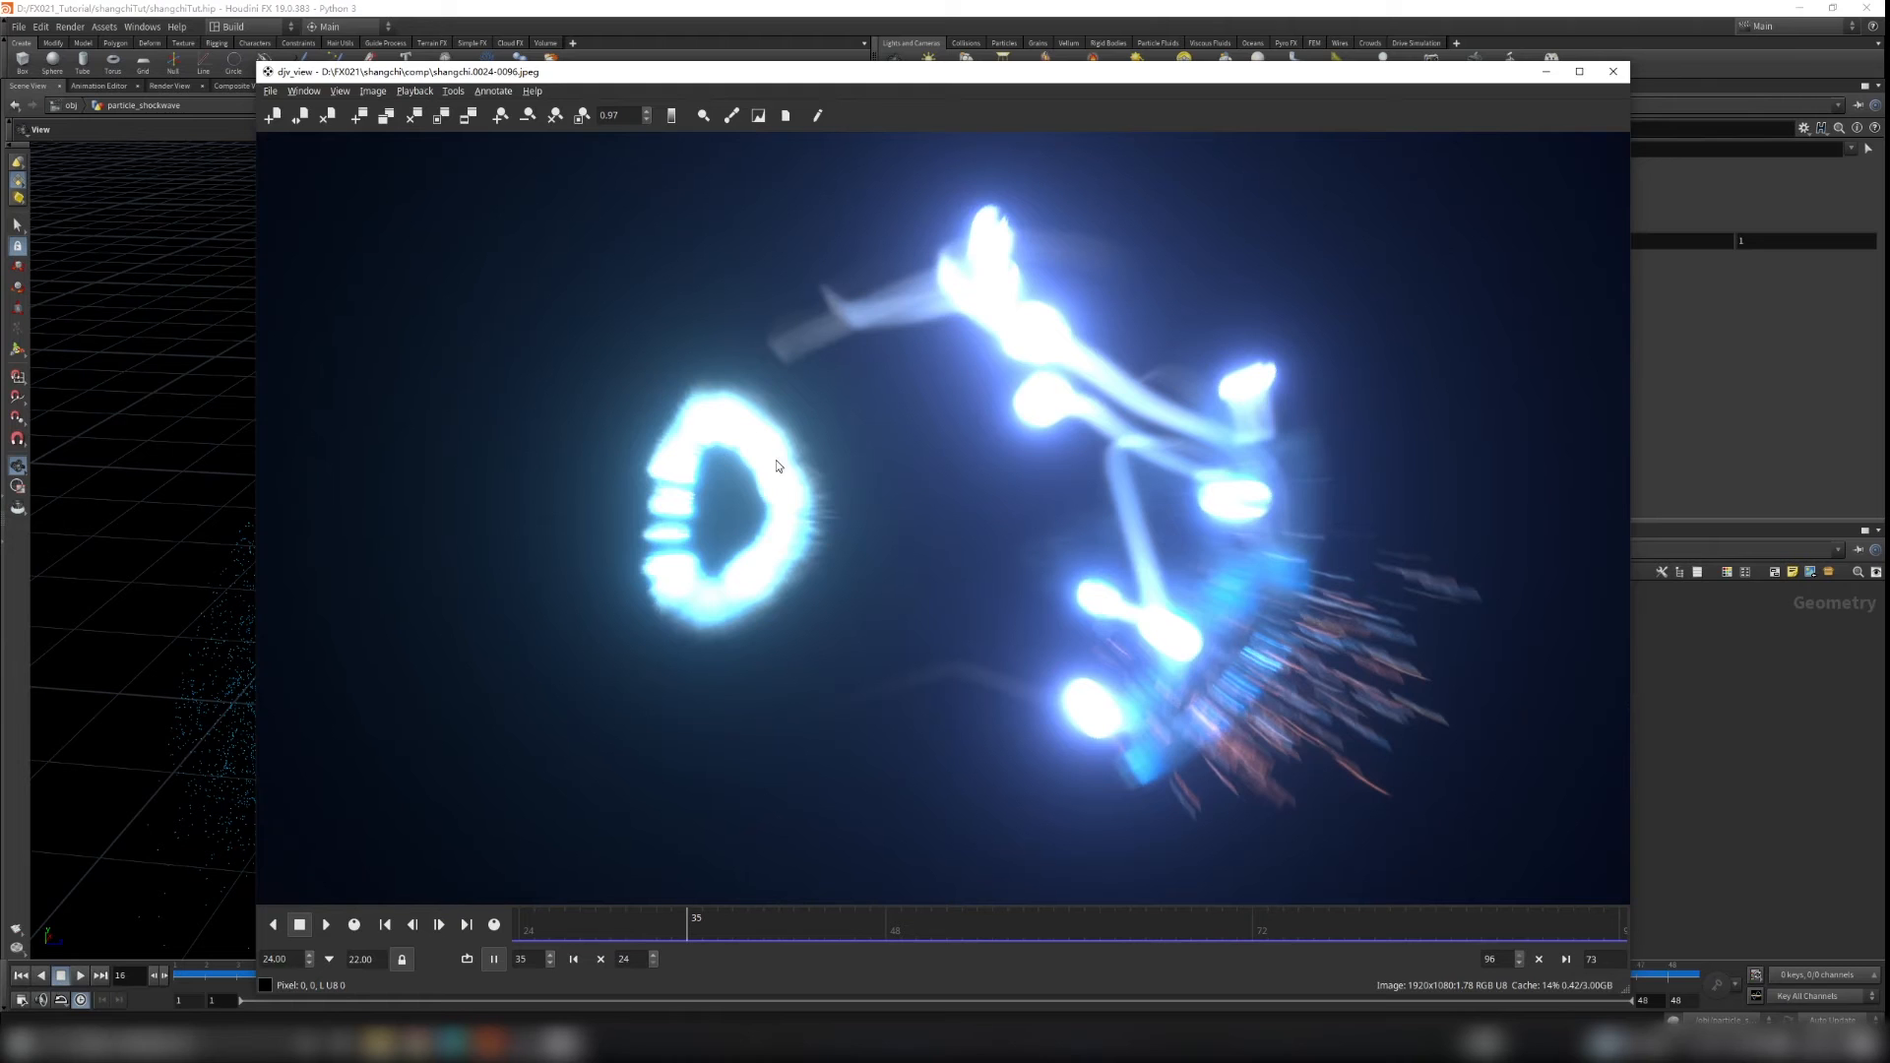
drag(690, 927, 717, 931)
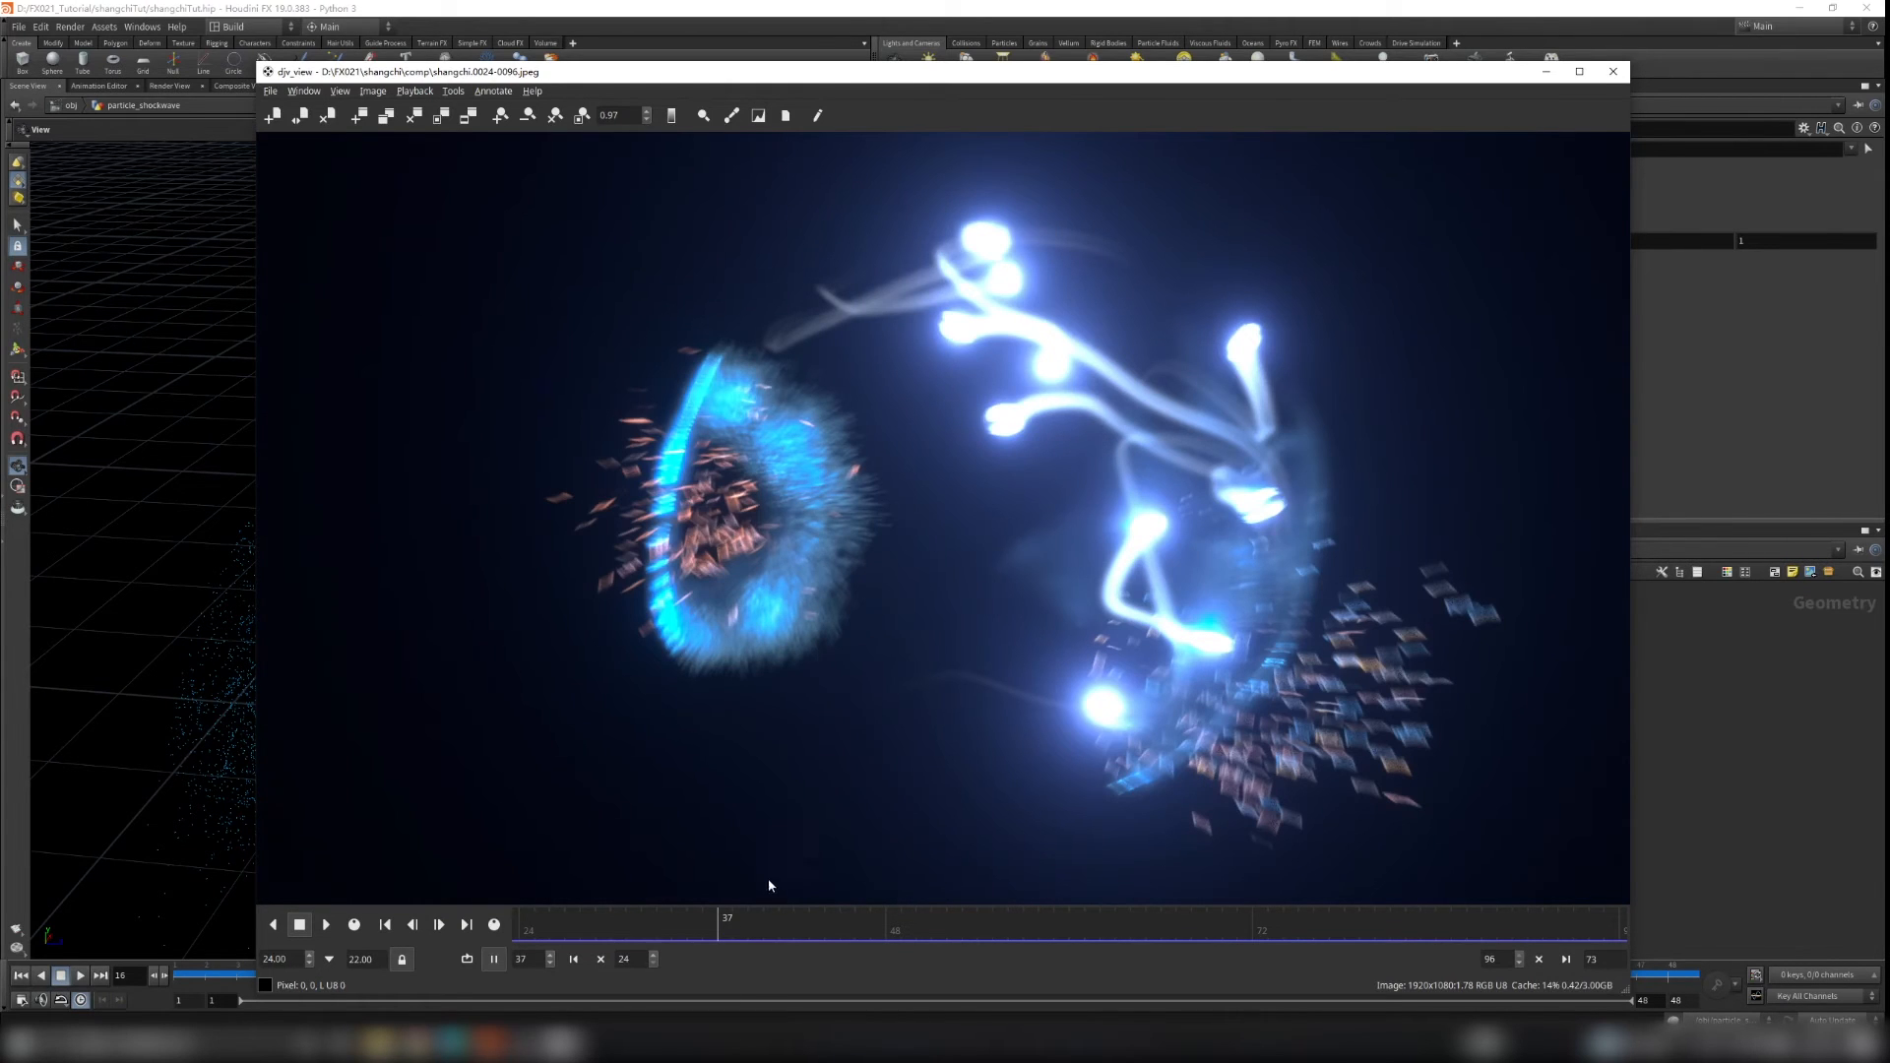
drag(723, 926, 898, 917)
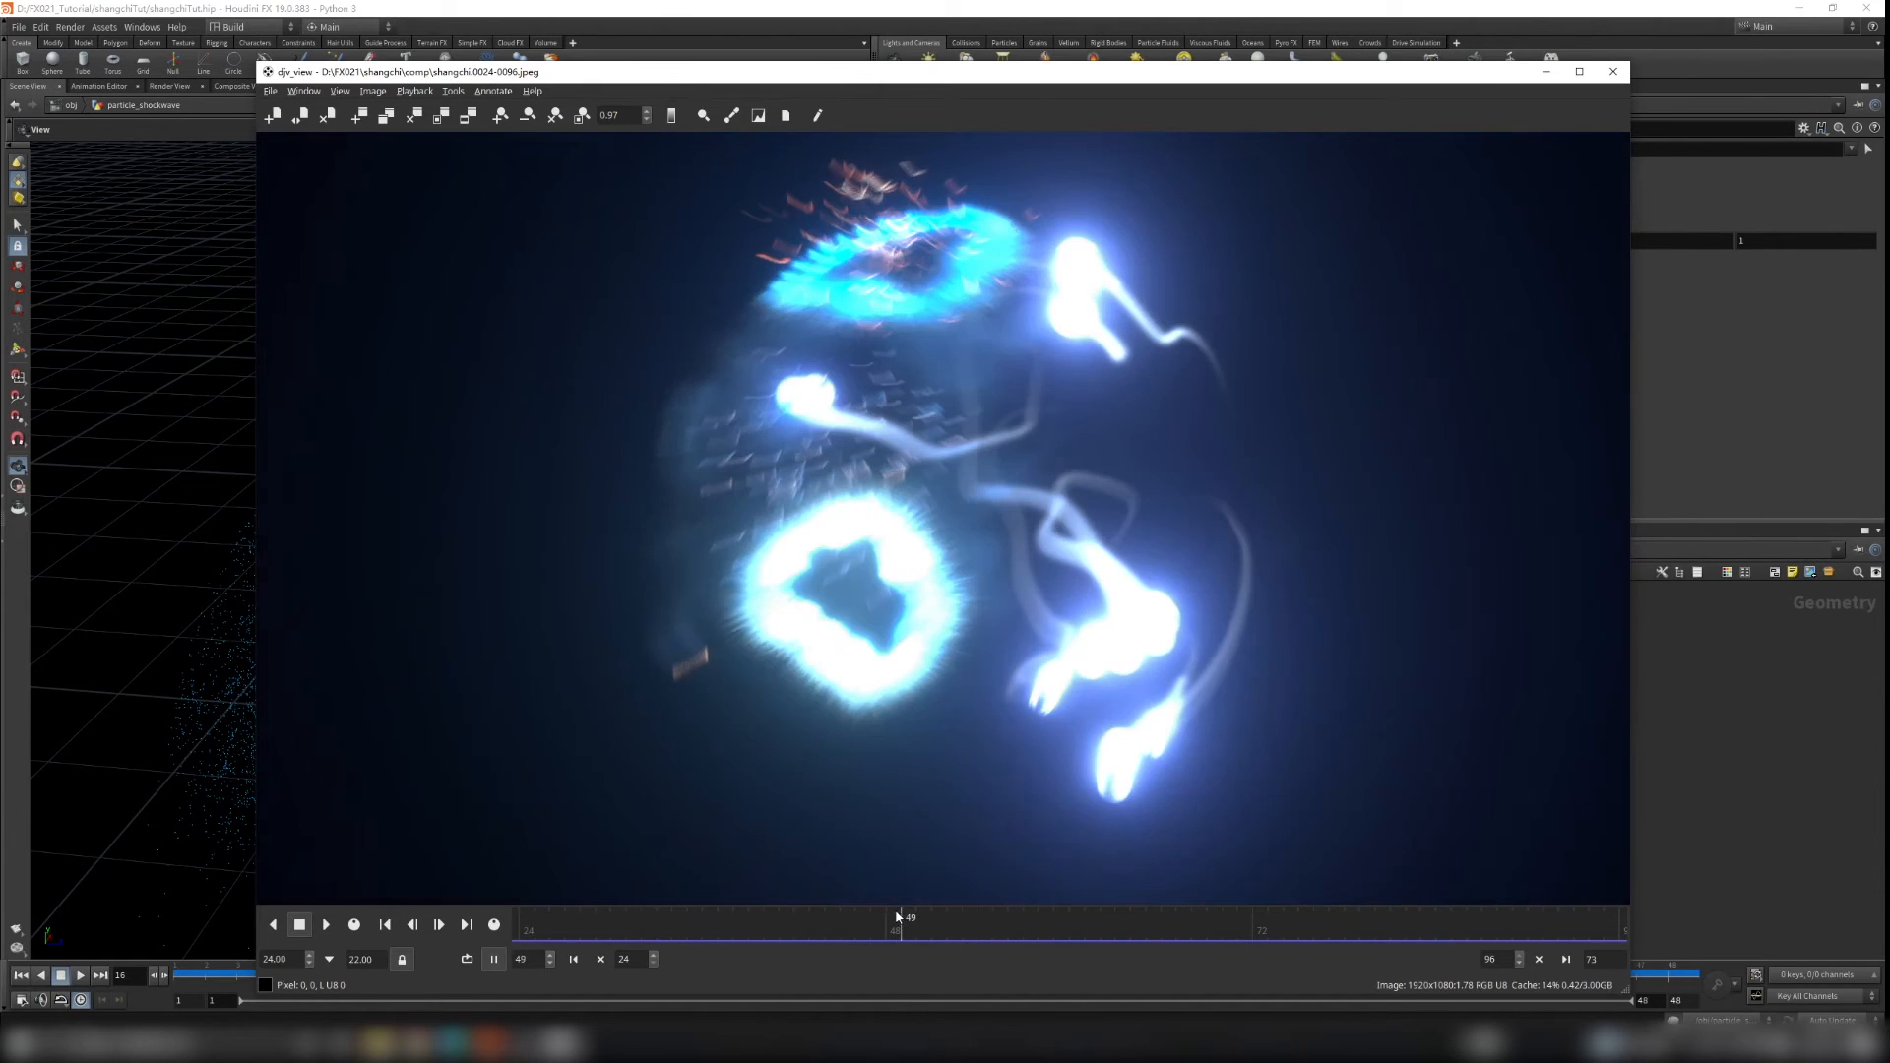
click(1613, 71)
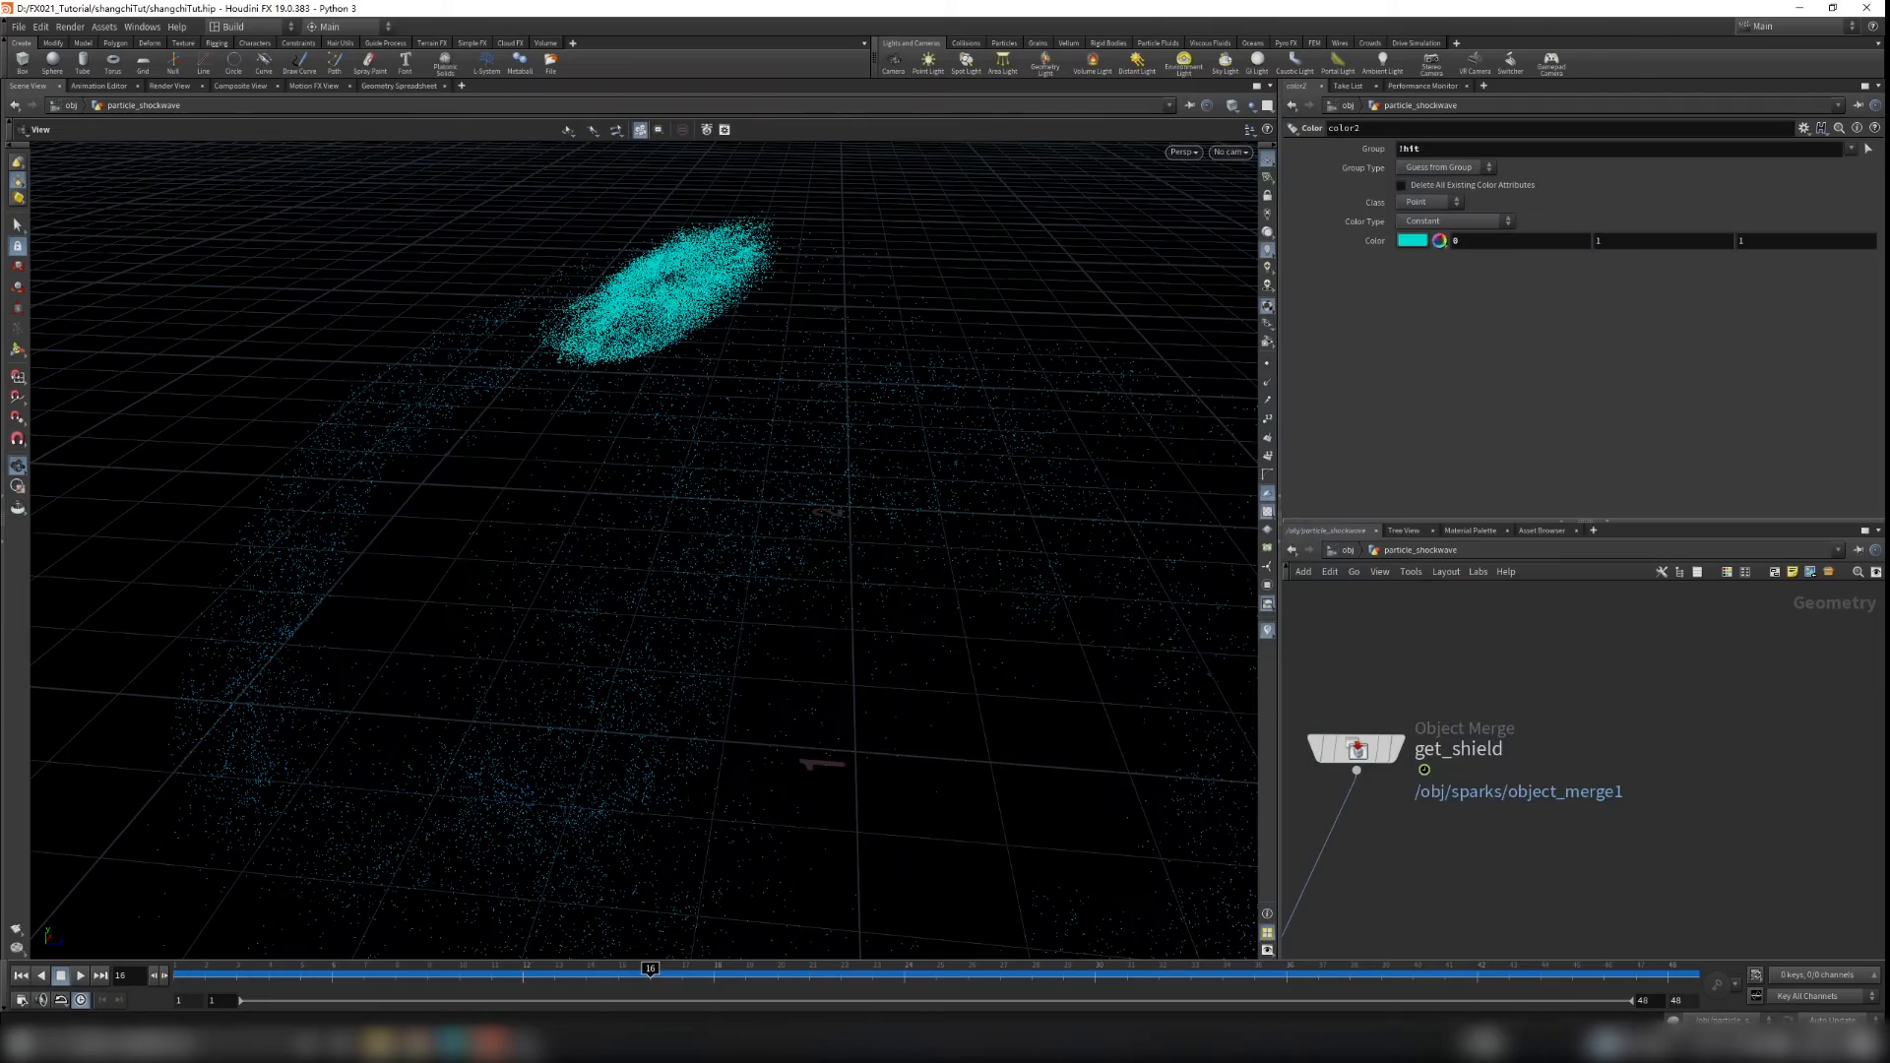
Step: Play back the coloured particles, temporarily showing get_shield as a template to compare against the shield
drag(758, 565, 479, 943)
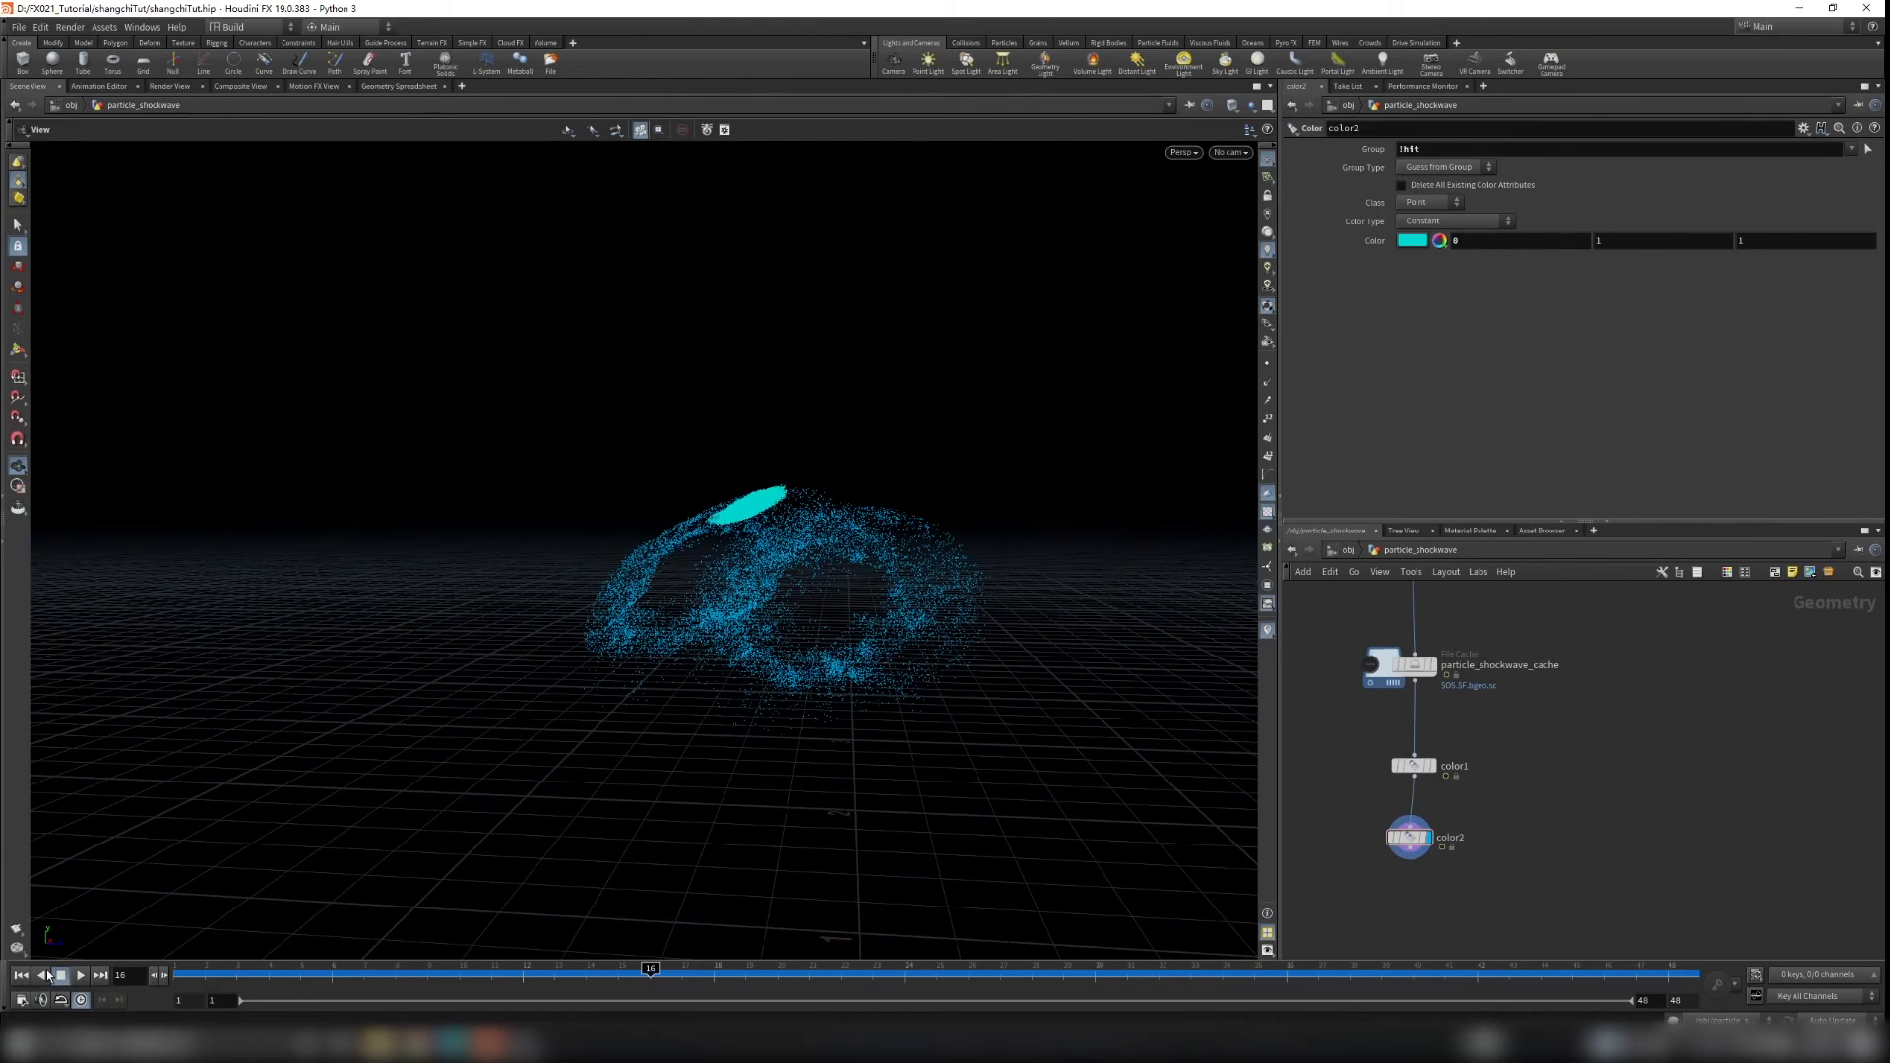
click(60, 974)
click(79, 976)
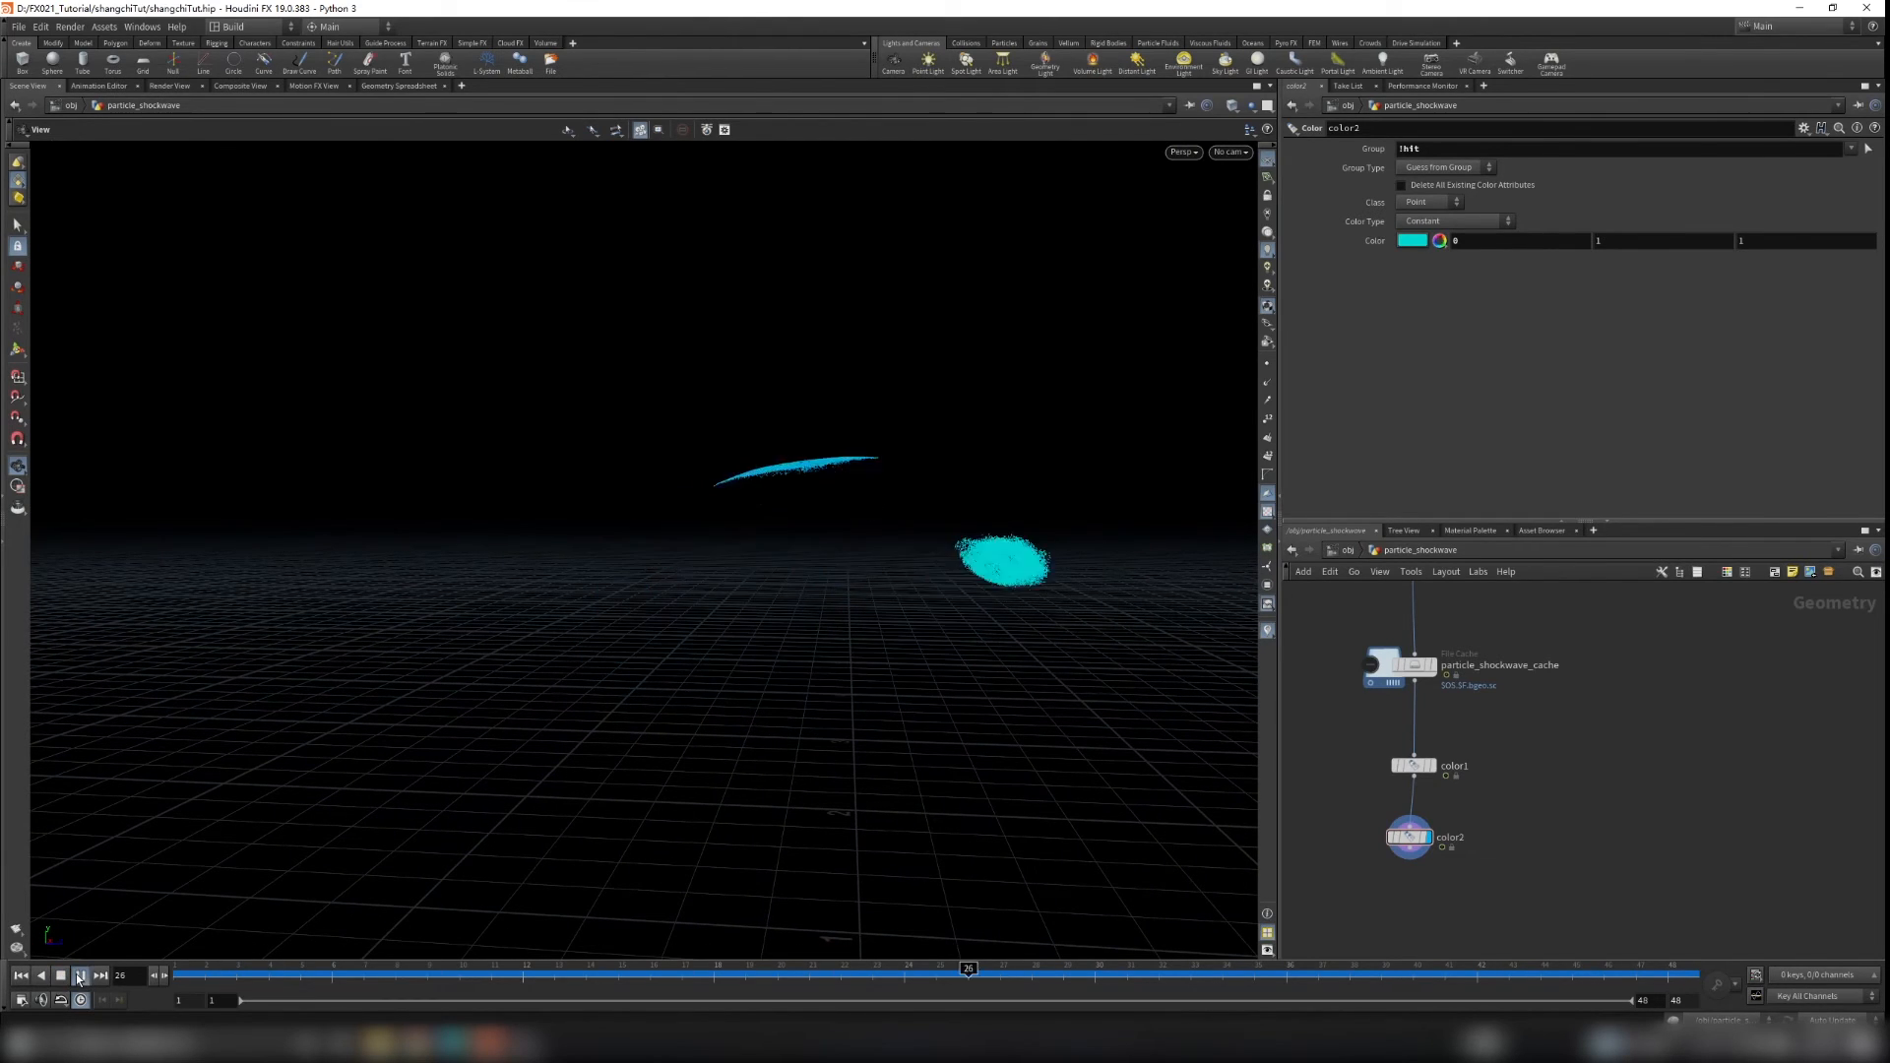
click(79, 977)
drag(994, 697, 742, 632)
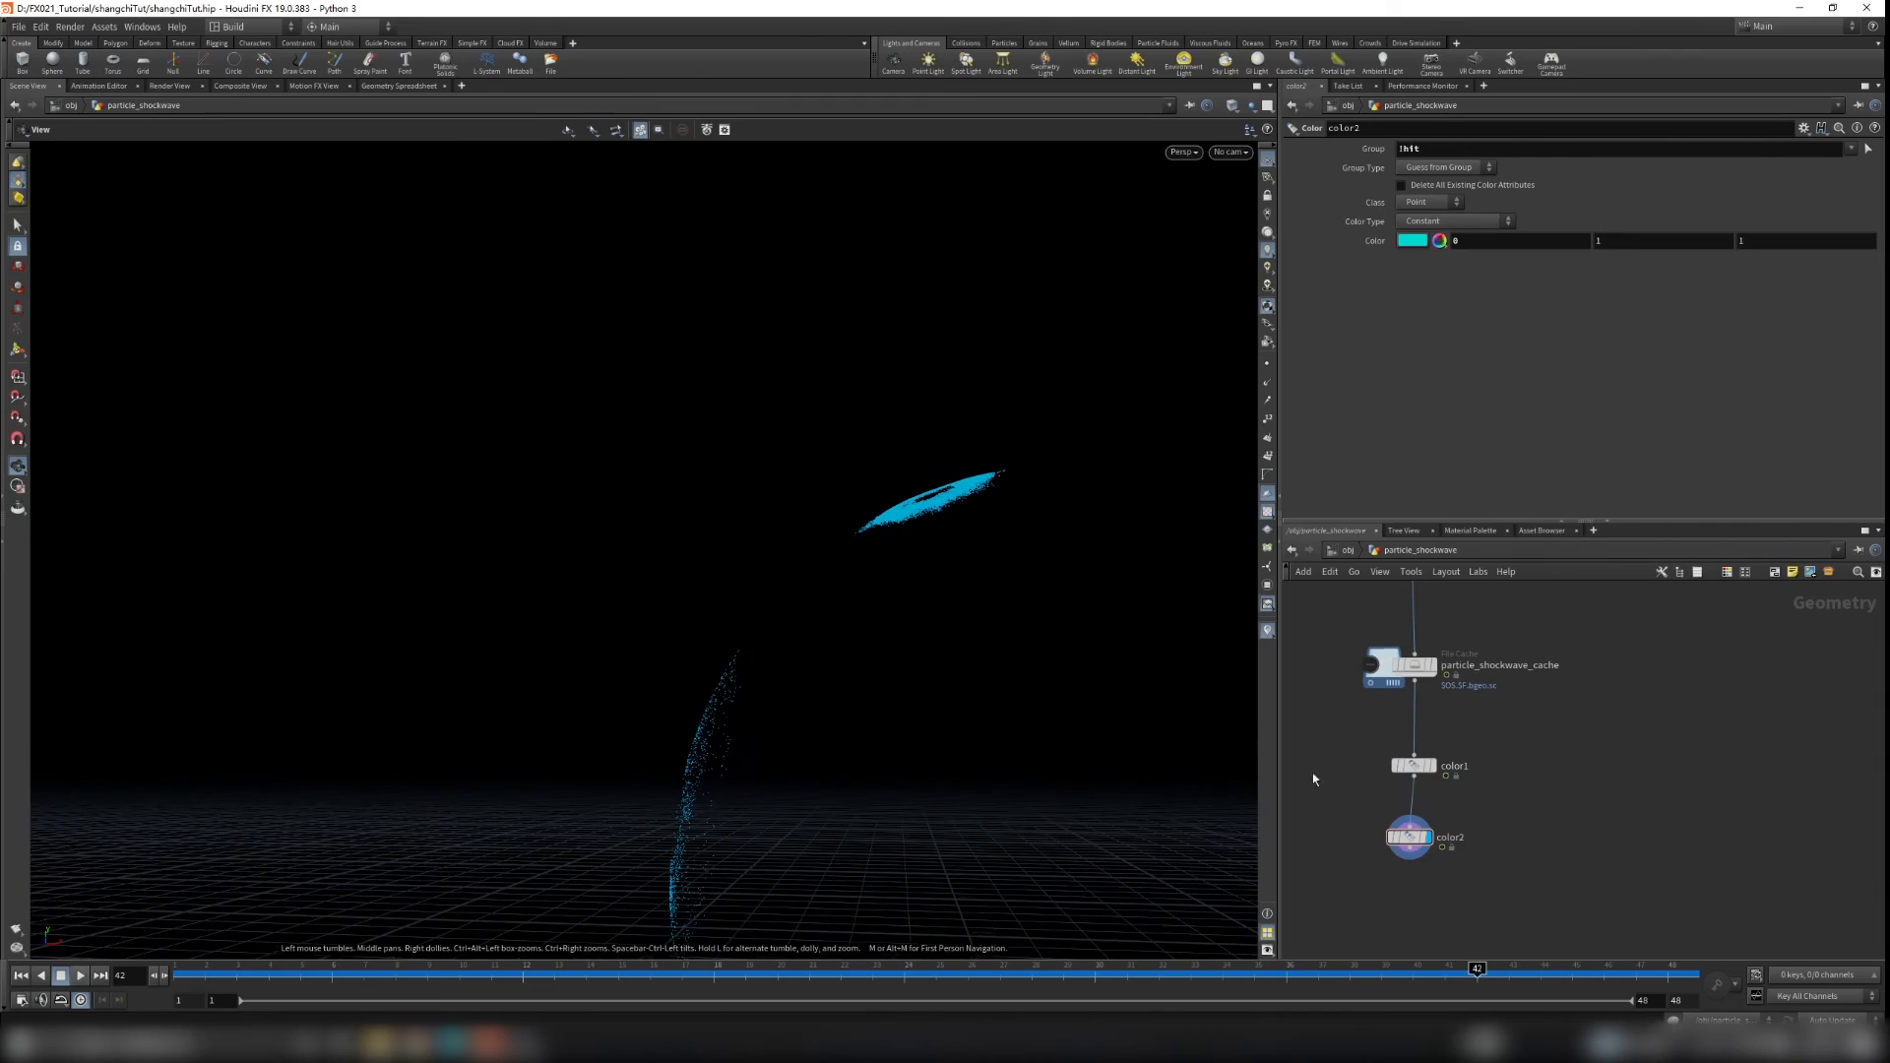
middle_drag(1691, 695, 1615, 872)
middle_drag(1595, 676, 1557, 904)
scroll(1416, 762, up, 5)
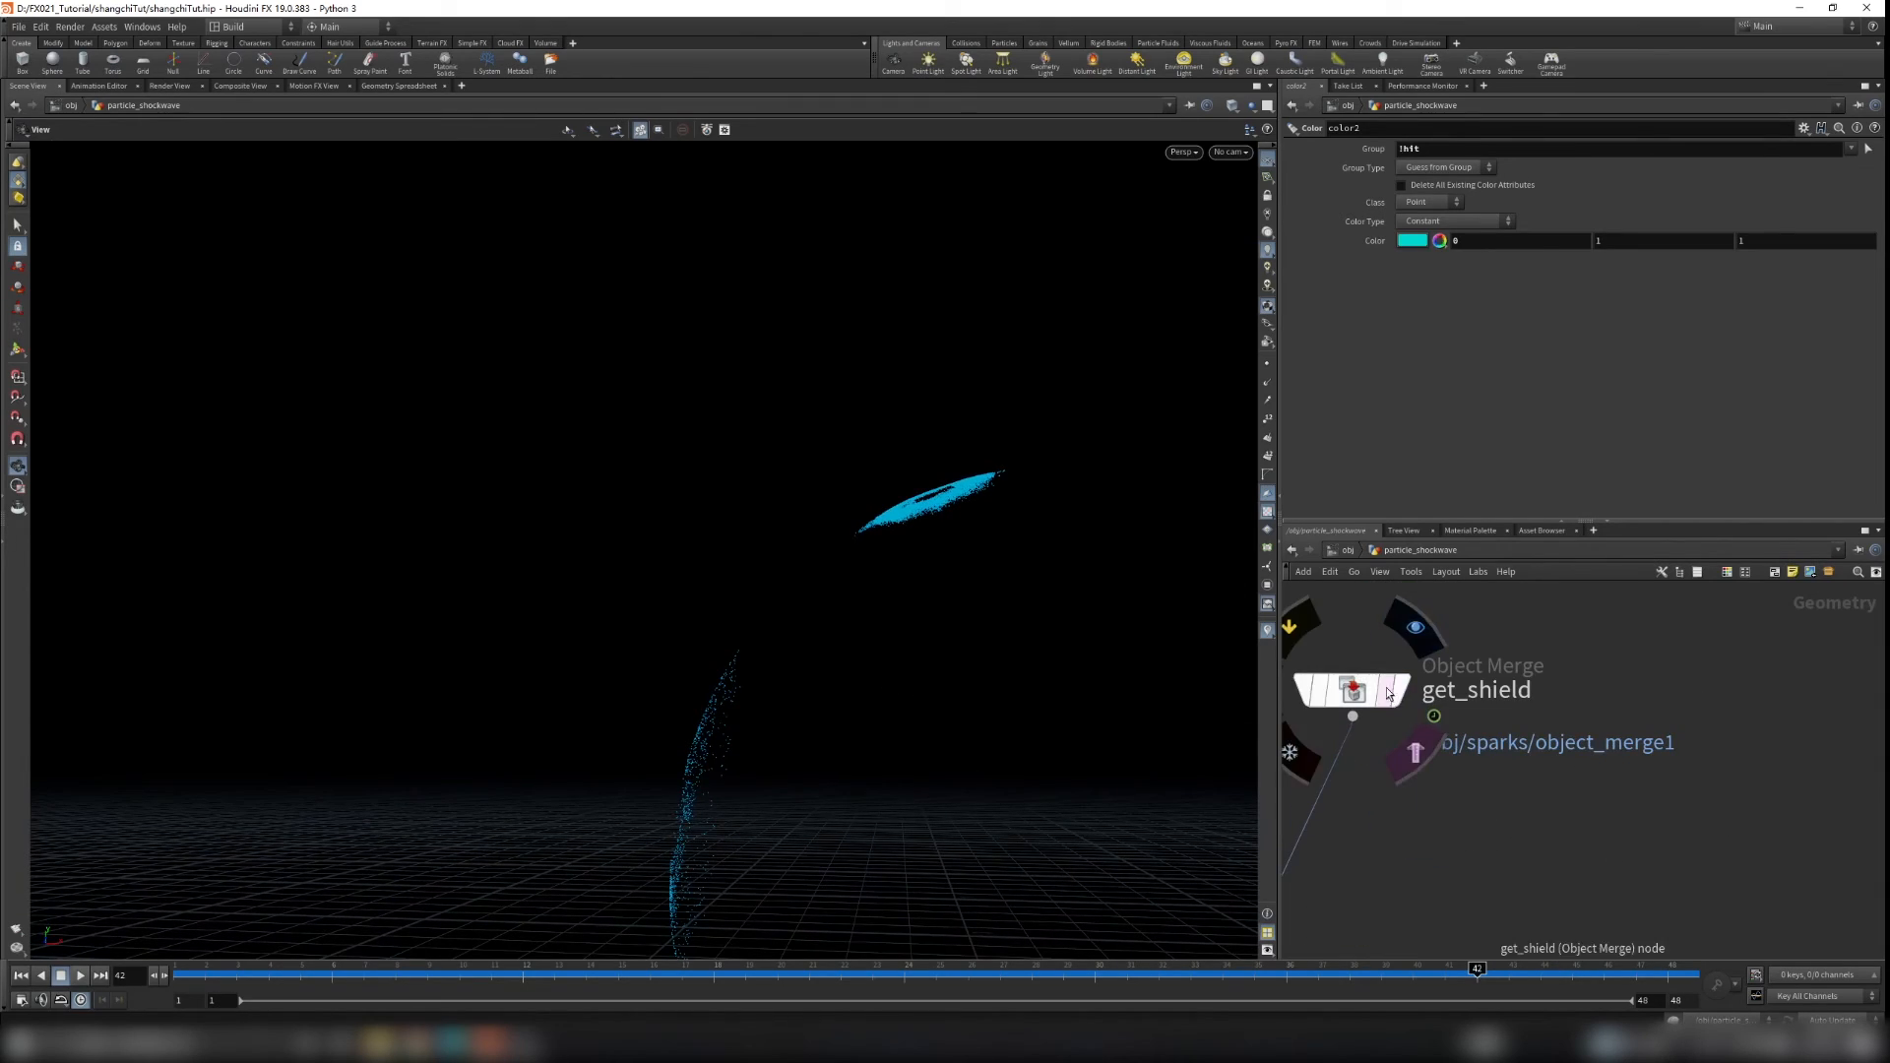
click(1387, 691)
drag(1047, 718, 985, 749)
drag(552, 971, 1572, 975)
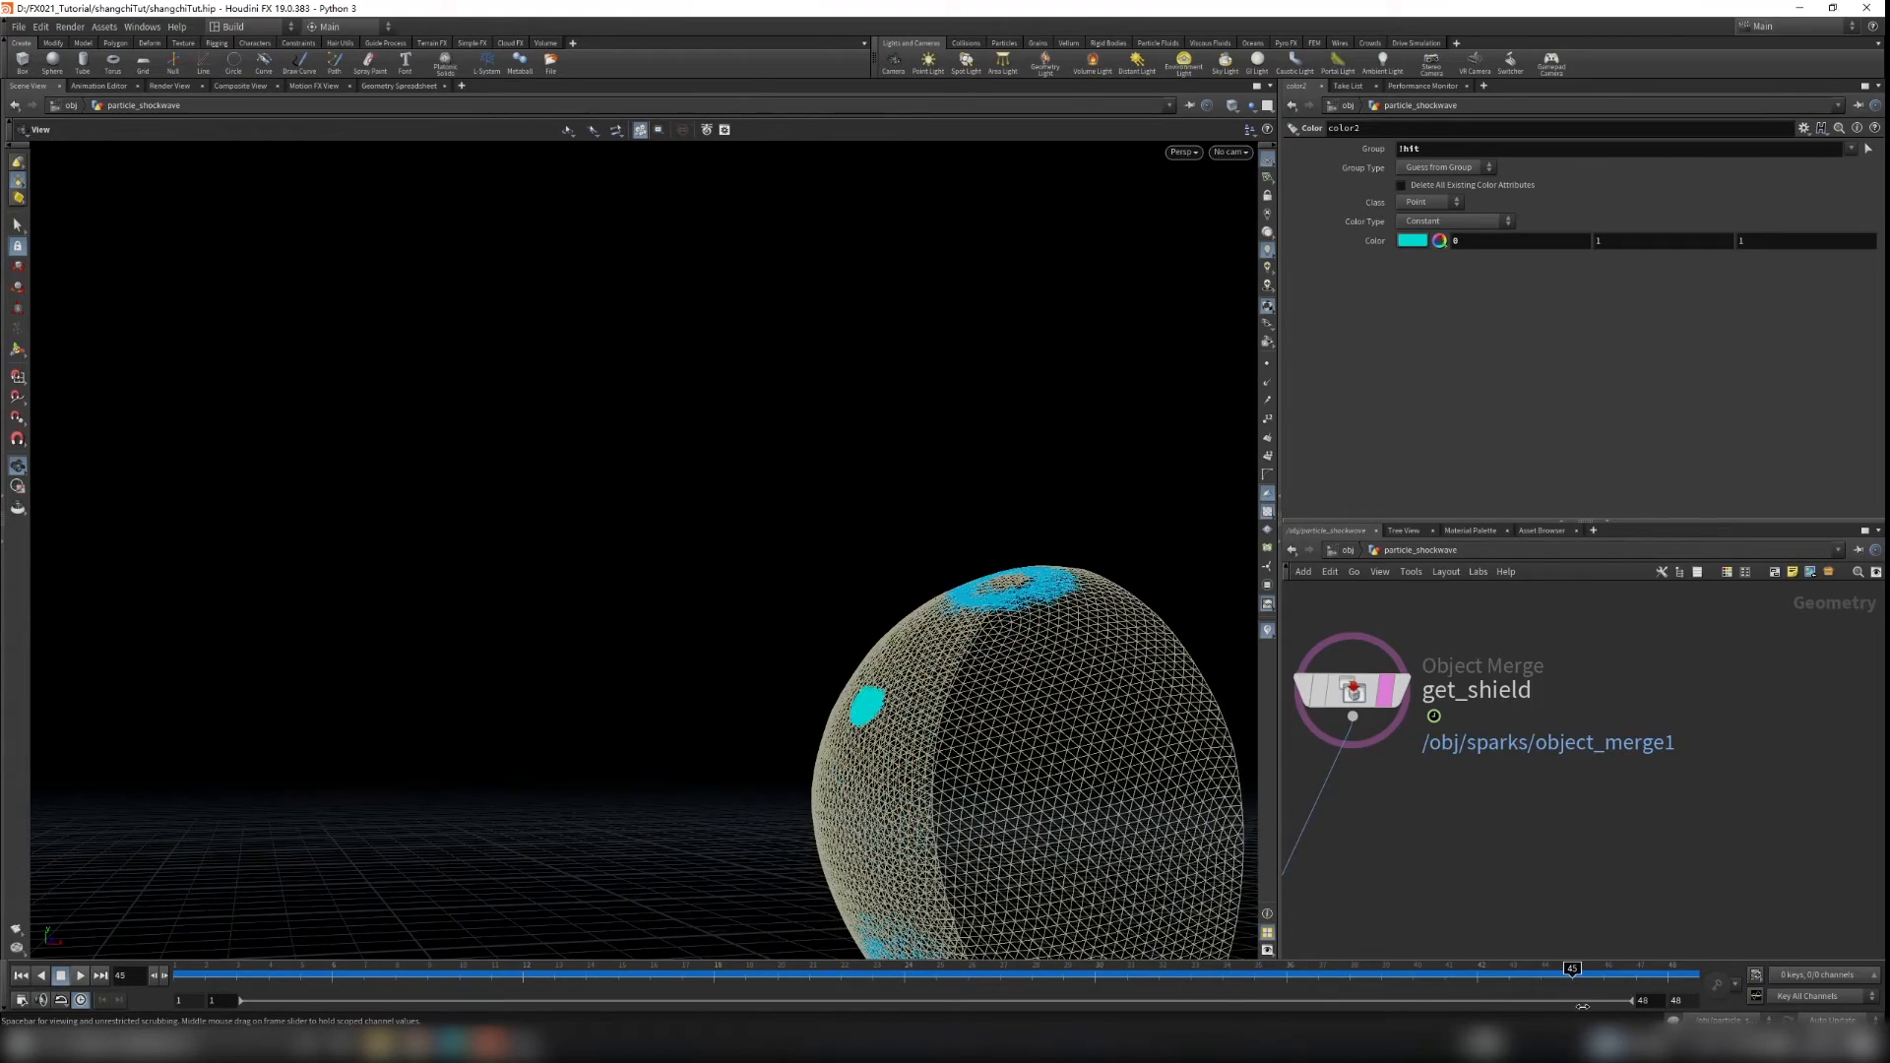
click(1387, 692)
Step: Scrub the timeline and orbit around the coloured particles to review their motion
drag(1046, 653, 793, 802)
drag(783, 981, 1255, 975)
drag(1046, 811, 857, 616)
drag(1253, 970, 618, 971)
drag(857, 910, 1254, 925)
drag(945, 738, 881, 663)
drag(1214, 968, 936, 970)
scroll(743, 720, up, 3)
middle_drag(1513, 828, 1559, 601)
scroll(1523, 820, down, 5)
scroll(1492, 894, up, 3)
middle_drag(1492, 894, 1548, 809)
Step: Add a Mountain (Attribute Noise) node below color2 and make it the display node
key(Tab)
text(mou)
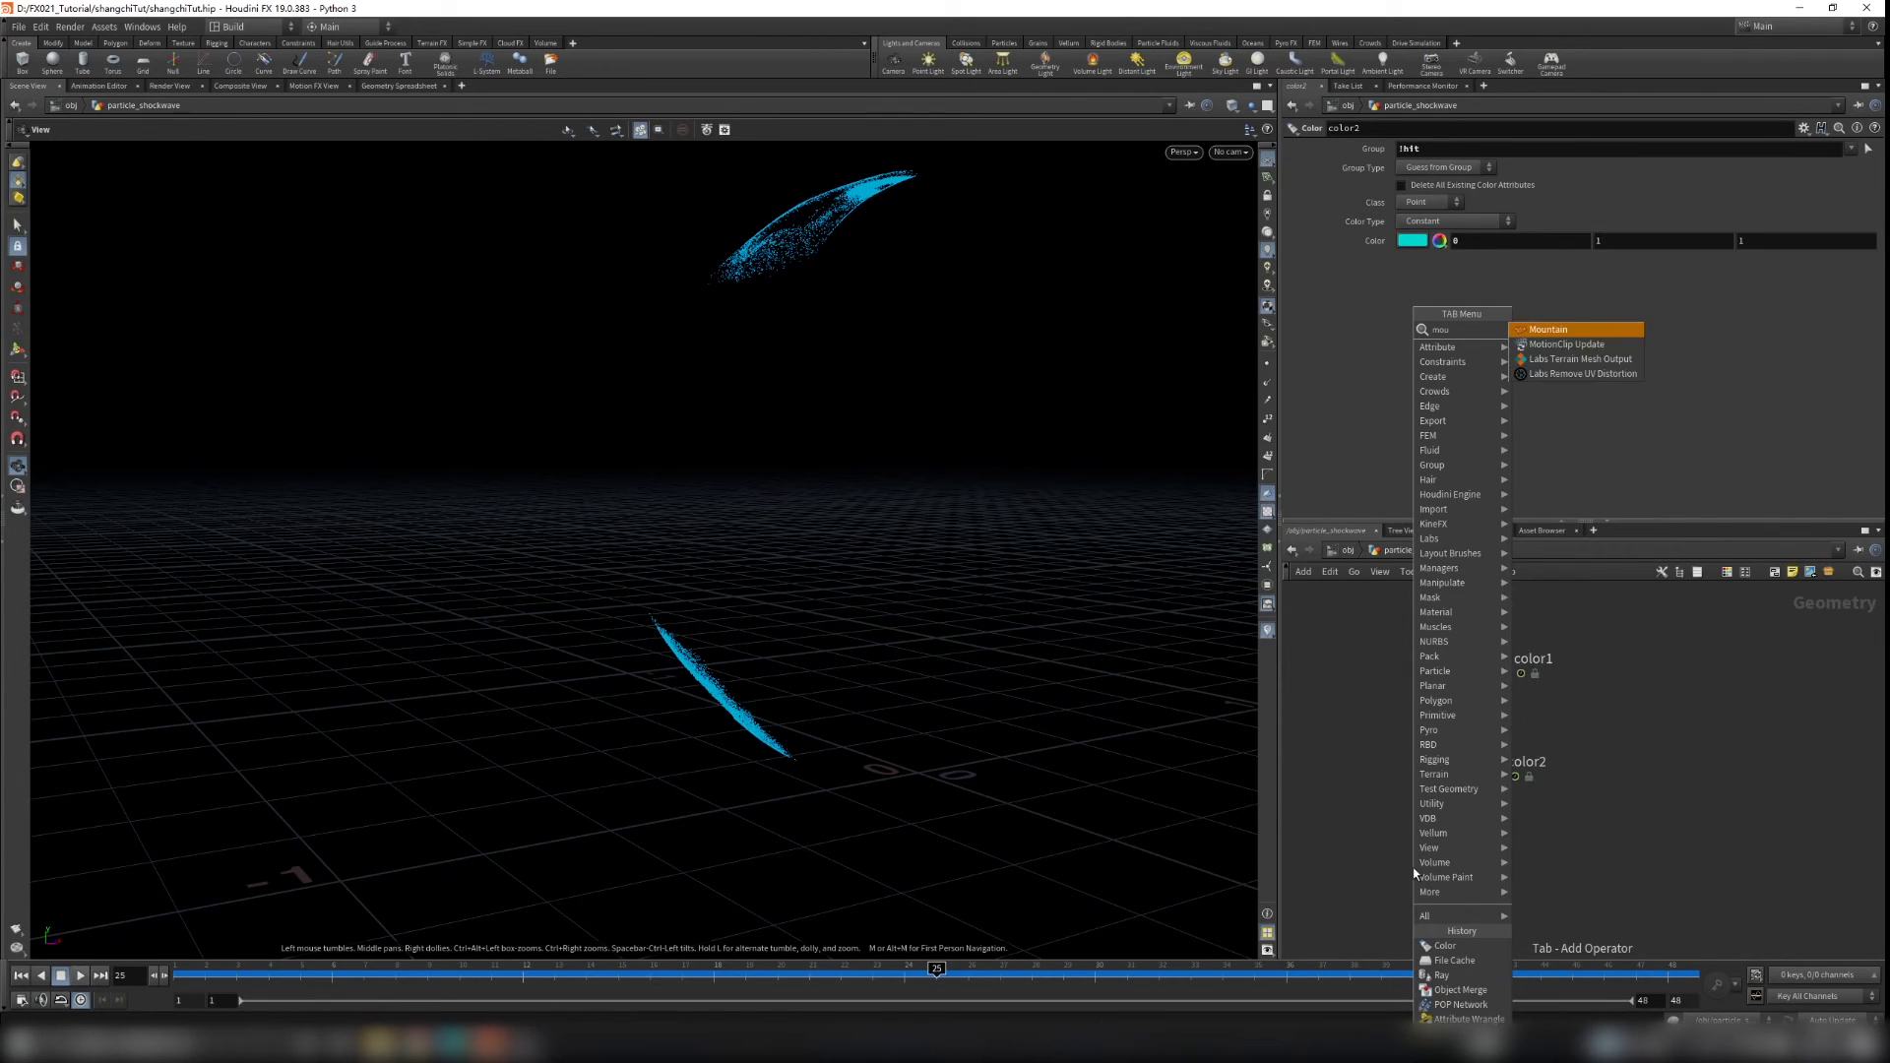
key(Return)
click(1475, 853)
drag(1476, 785, 1473, 859)
drag(769, 435, 738, 504)
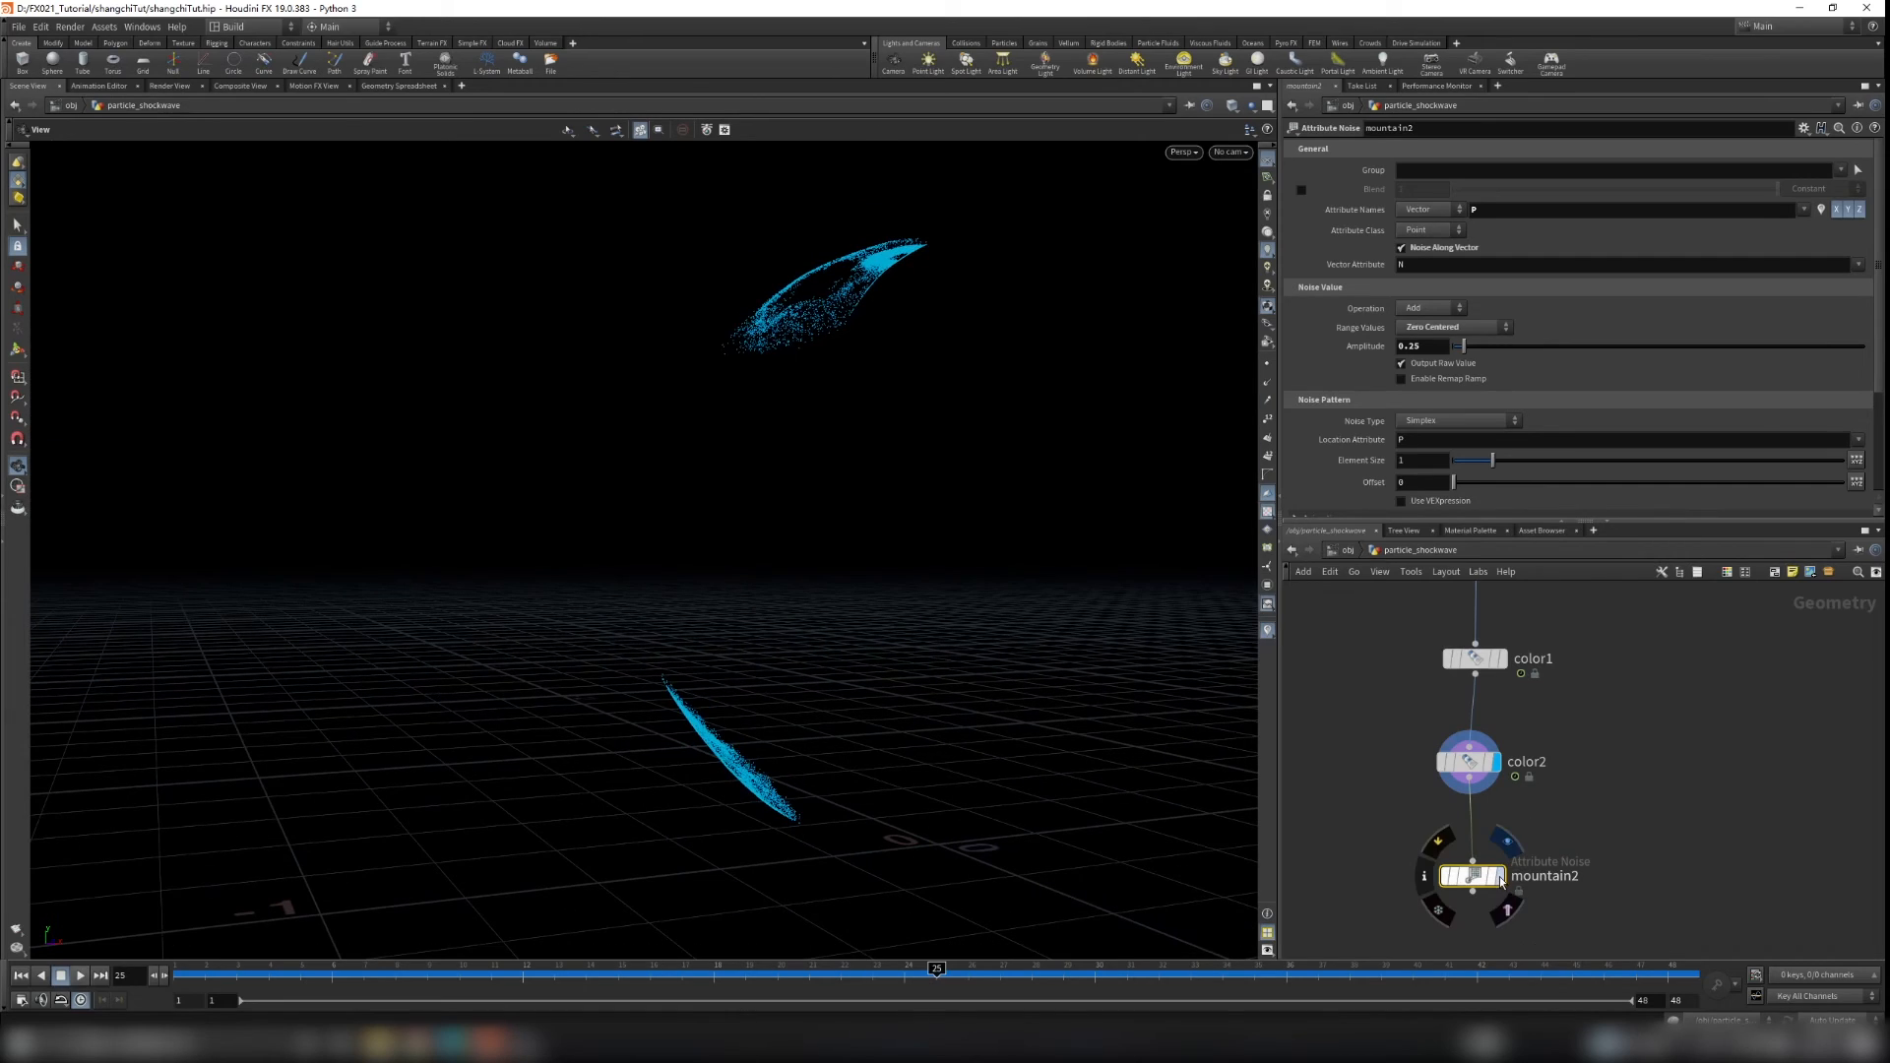
click(1507, 842)
mouse_move(975, 680)
mouse_down()
mouse_move(1239, 709)
mouse_move(1089, 612)
mouse_move(1005, 629)
mouse_move(945, 689)
mouse_up()
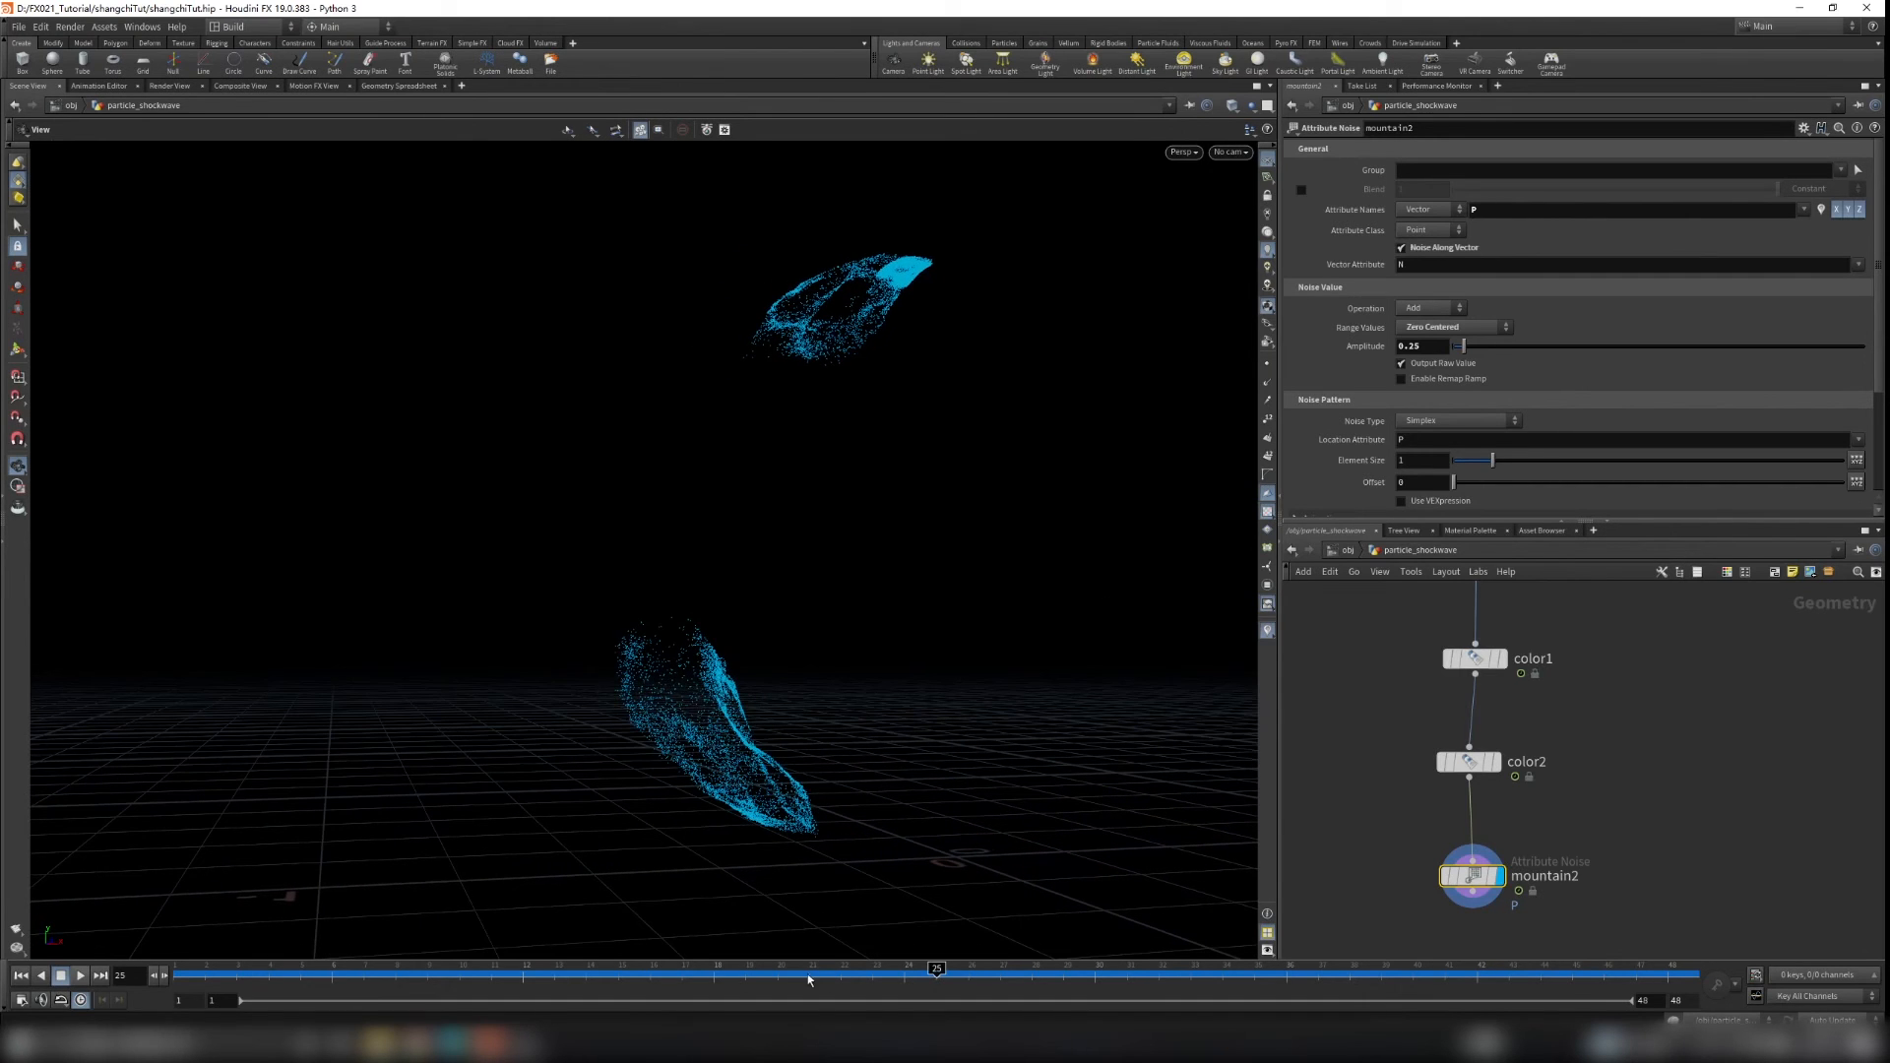
drag(936, 971, 1032, 950)
drag(995, 615, 709, 659)
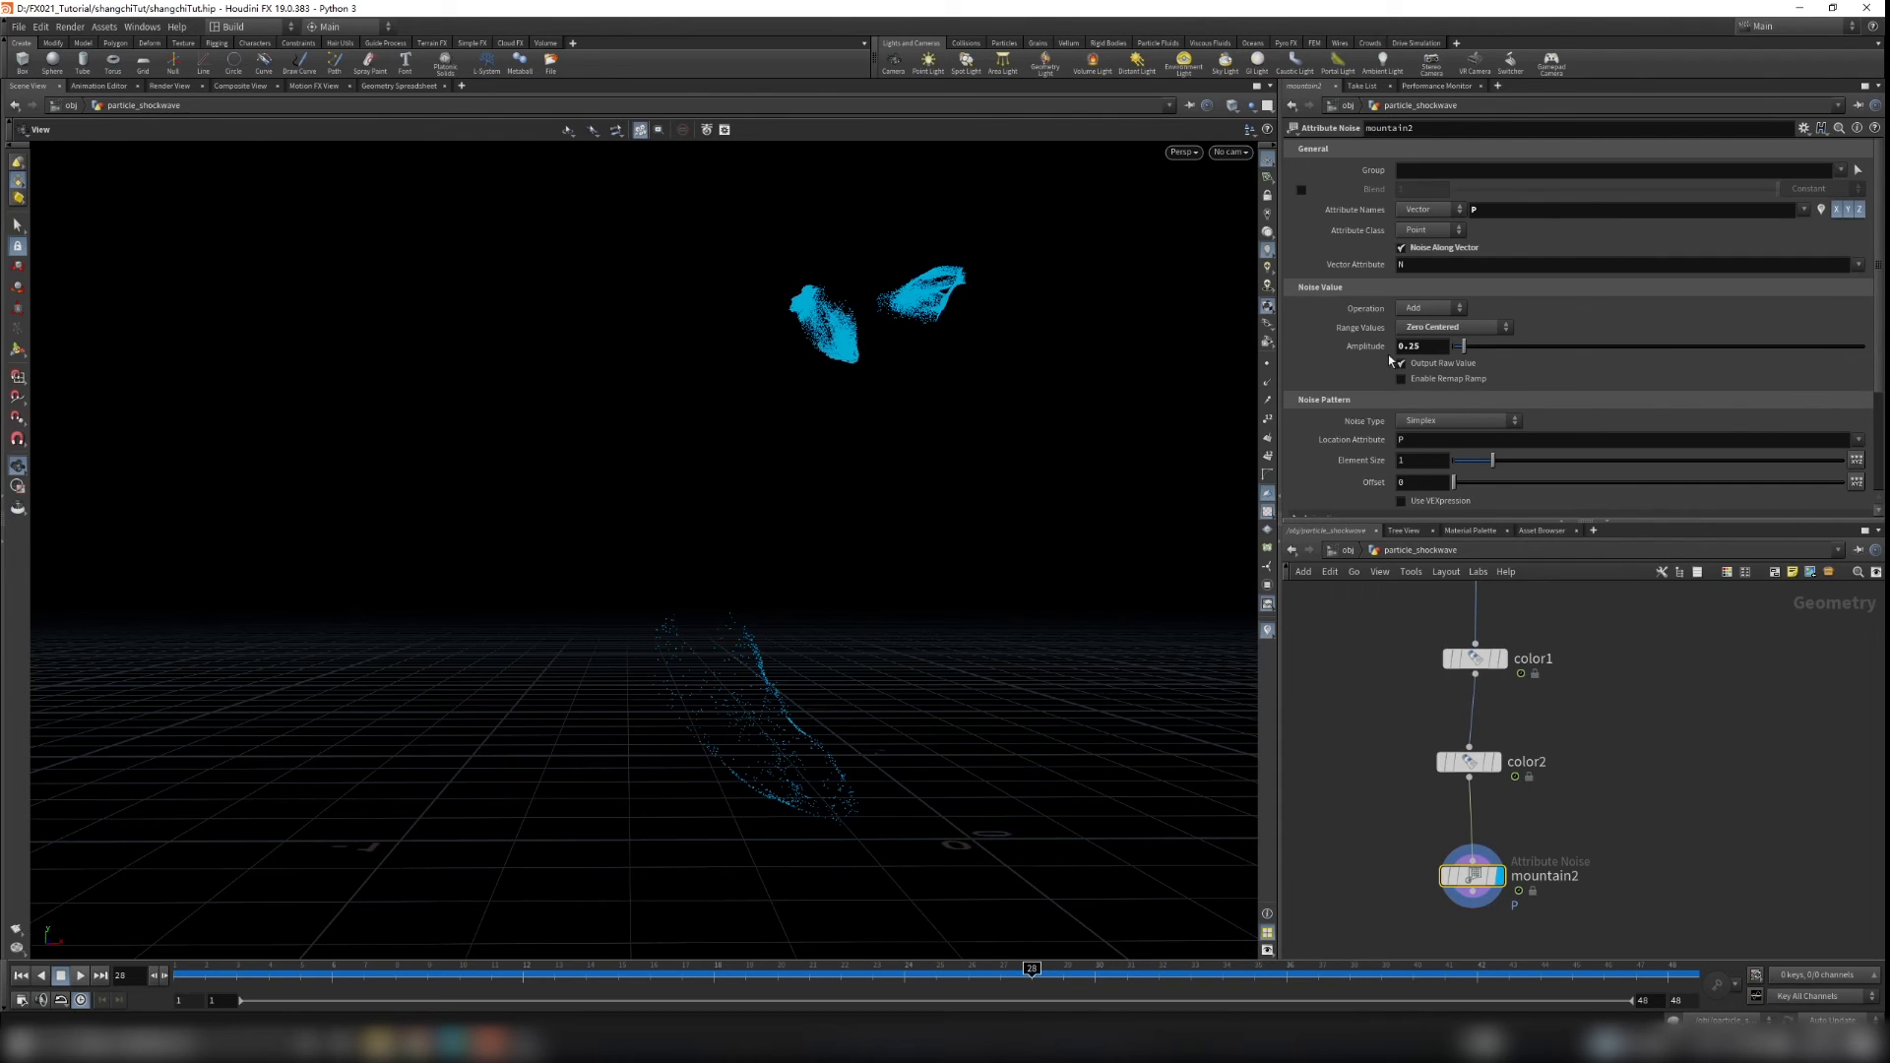
Step: Display the get_shield node as a template so the shield mesh shows behind the particles
scroll(1667, 657, down, 6)
middle_drag(1667, 655, 1575, 802)
scroll(1564, 601, up, 6)
middle_drag(1563, 598, 1562, 711)
click(1563, 667)
drag(867, 610, 727, 588)
scroll(1626, 869, down, 6)
middle_drag(1587, 941, 1572, 796)
scroll(1568, 800, up, 5)
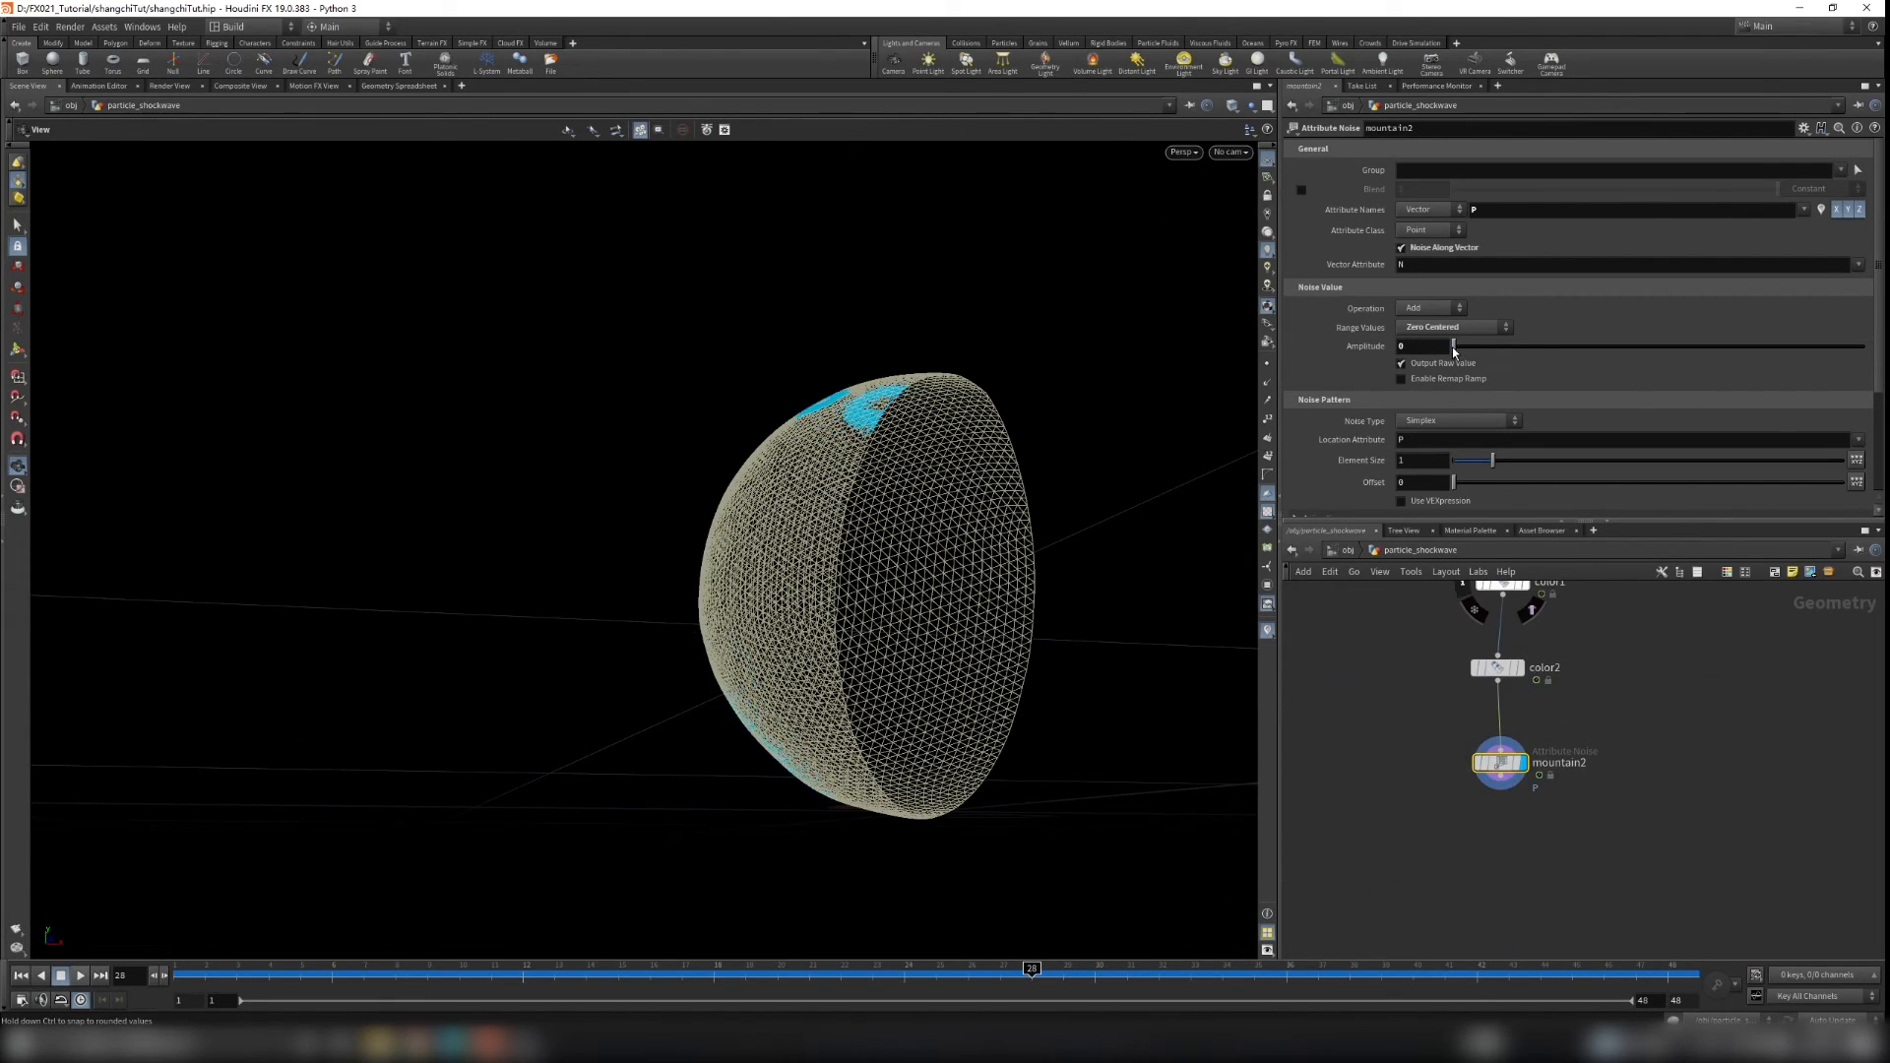
scroll(803, 451, up, 5)
drag(831, 388, 943, 441)
scroll(930, 477, down, 5)
drag(916, 523, 957, 552)
Step: Set the Attribute Noise amplitude to 0.54 and the element size to 0.47
middle_drag(1405, 347, 1406, 356)
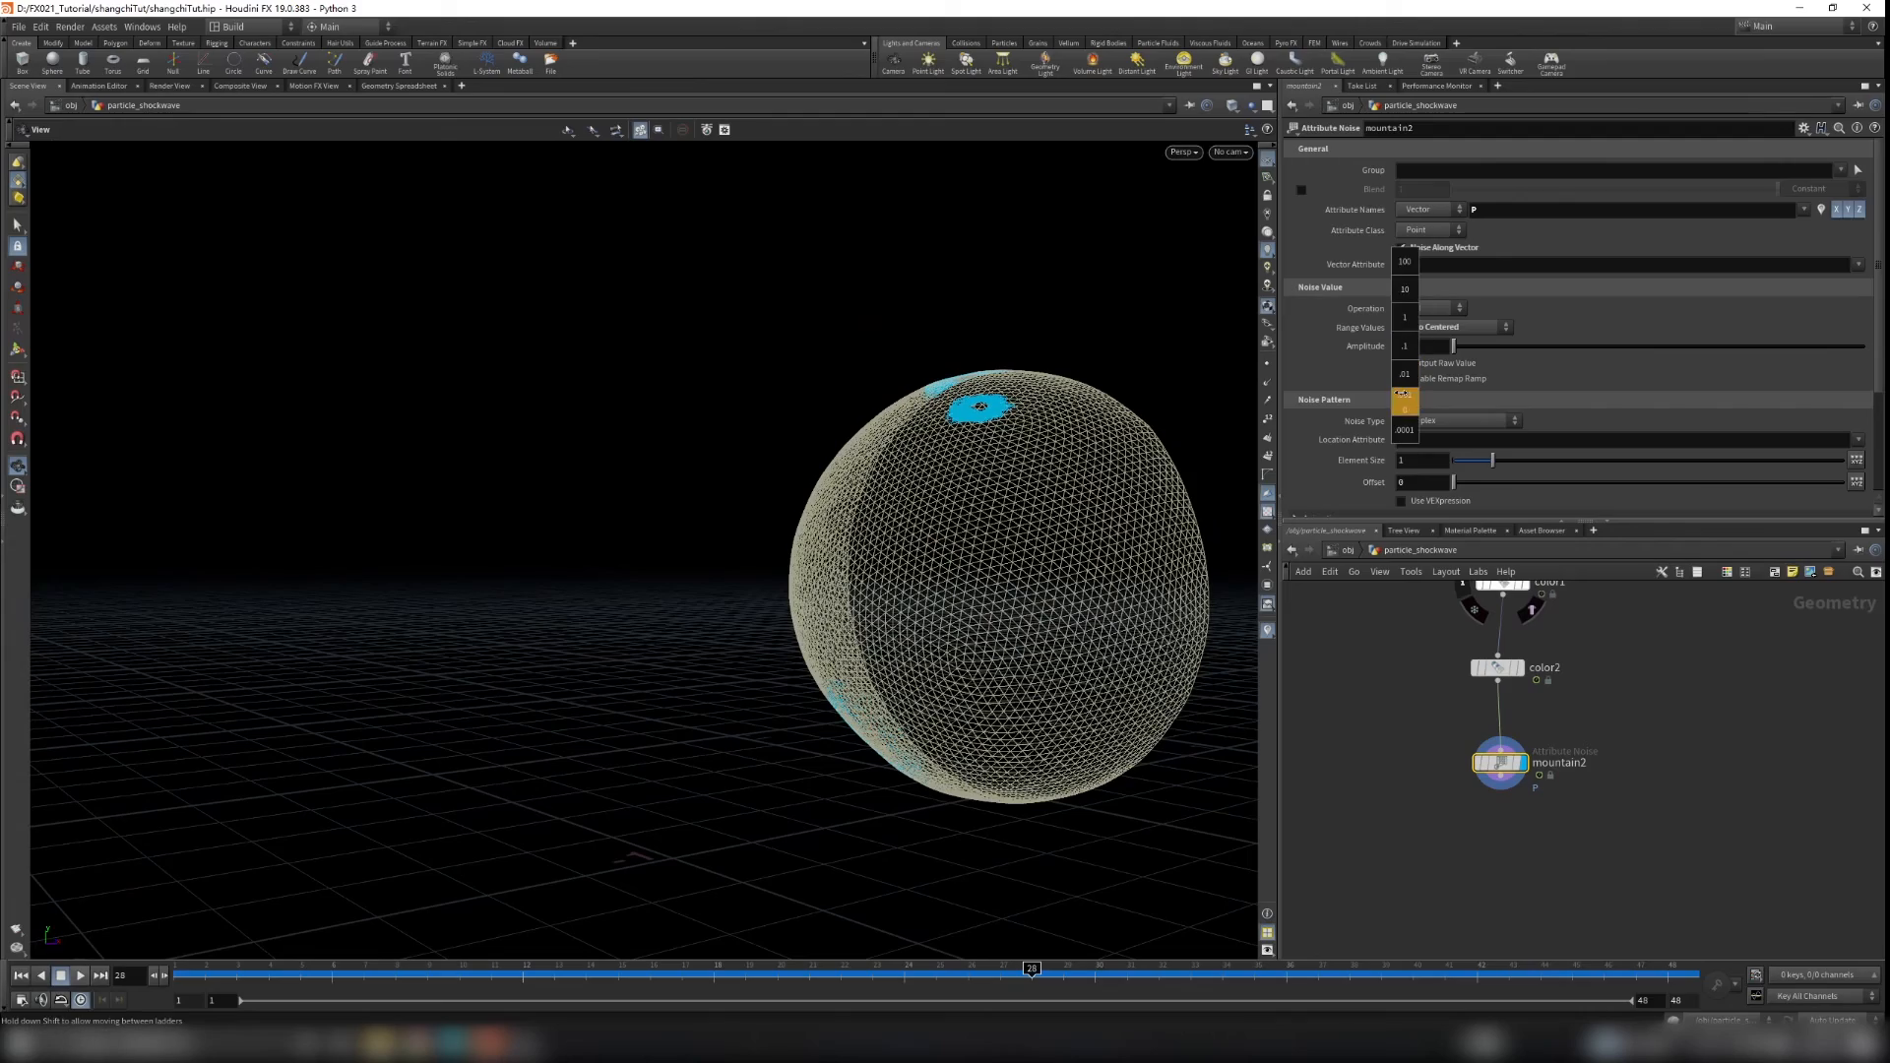
middle_drag(1674, 398, 1644, 398)
drag(813, 421, 755, 423)
scroll(954, 659, up, 4)
mouse_move(956, 662)
mouse_down()
mouse_move(926, 707)
mouse_move(945, 677)
mouse_up()
drag(1478, 462, 1467, 464)
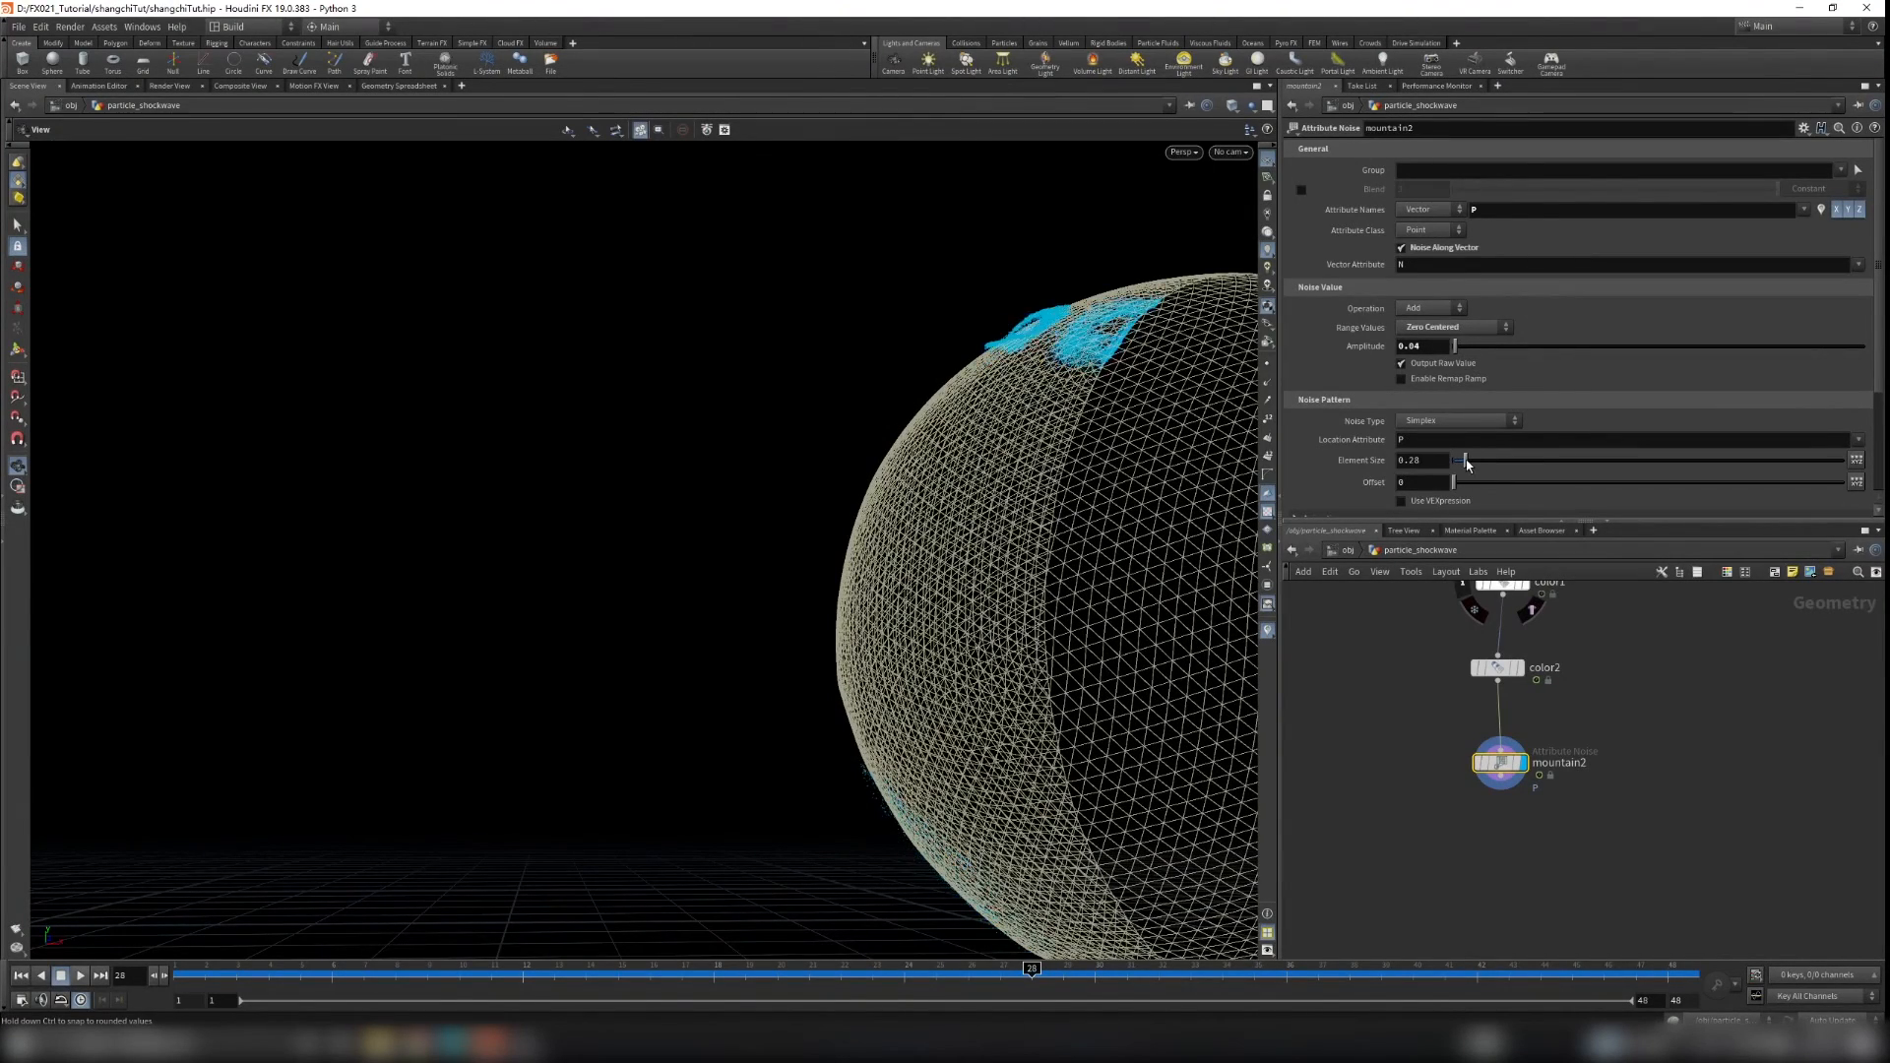
drag(1208, 548, 1139, 571)
scroll(1140, 570, down, 3)
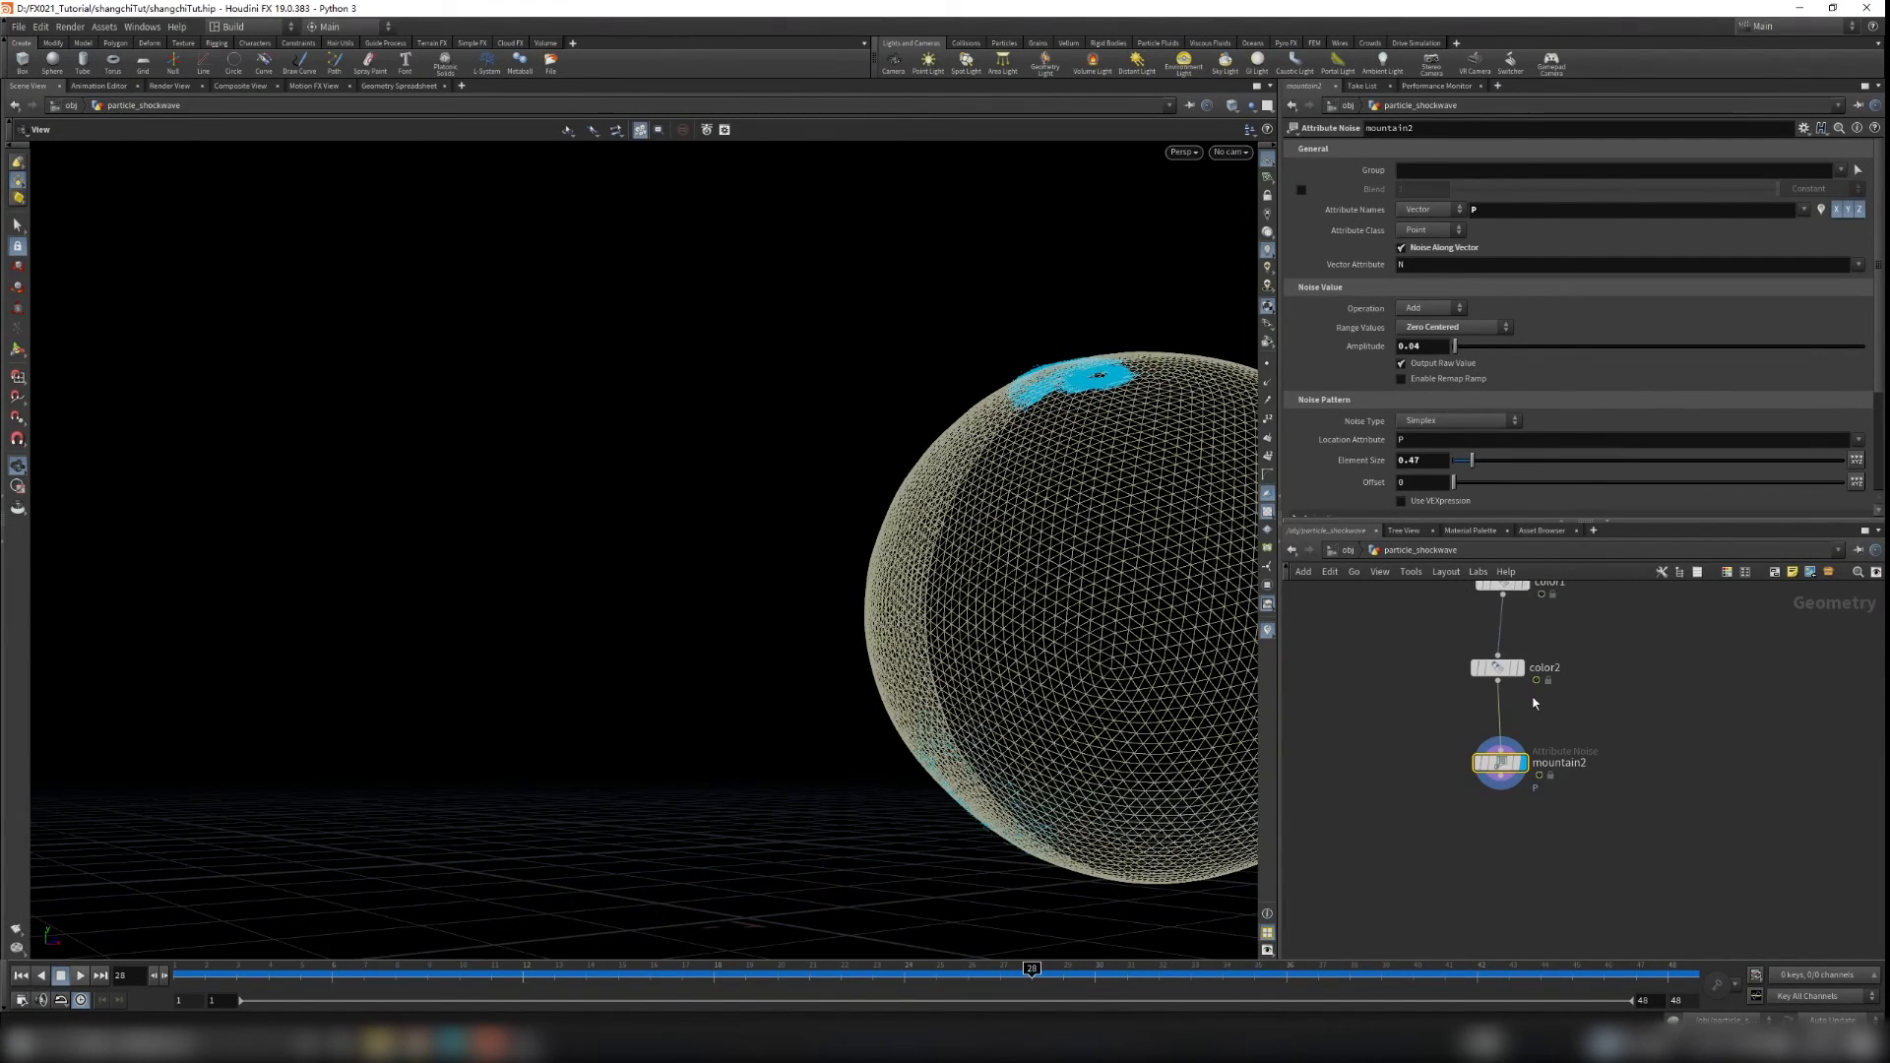
Step: Turn off the template display on get_shield to hide the shield mesh
middle_drag(1644, 684, 1601, 848)
scroll(1601, 848, down, 5)
scroll(1645, 613, up, 5)
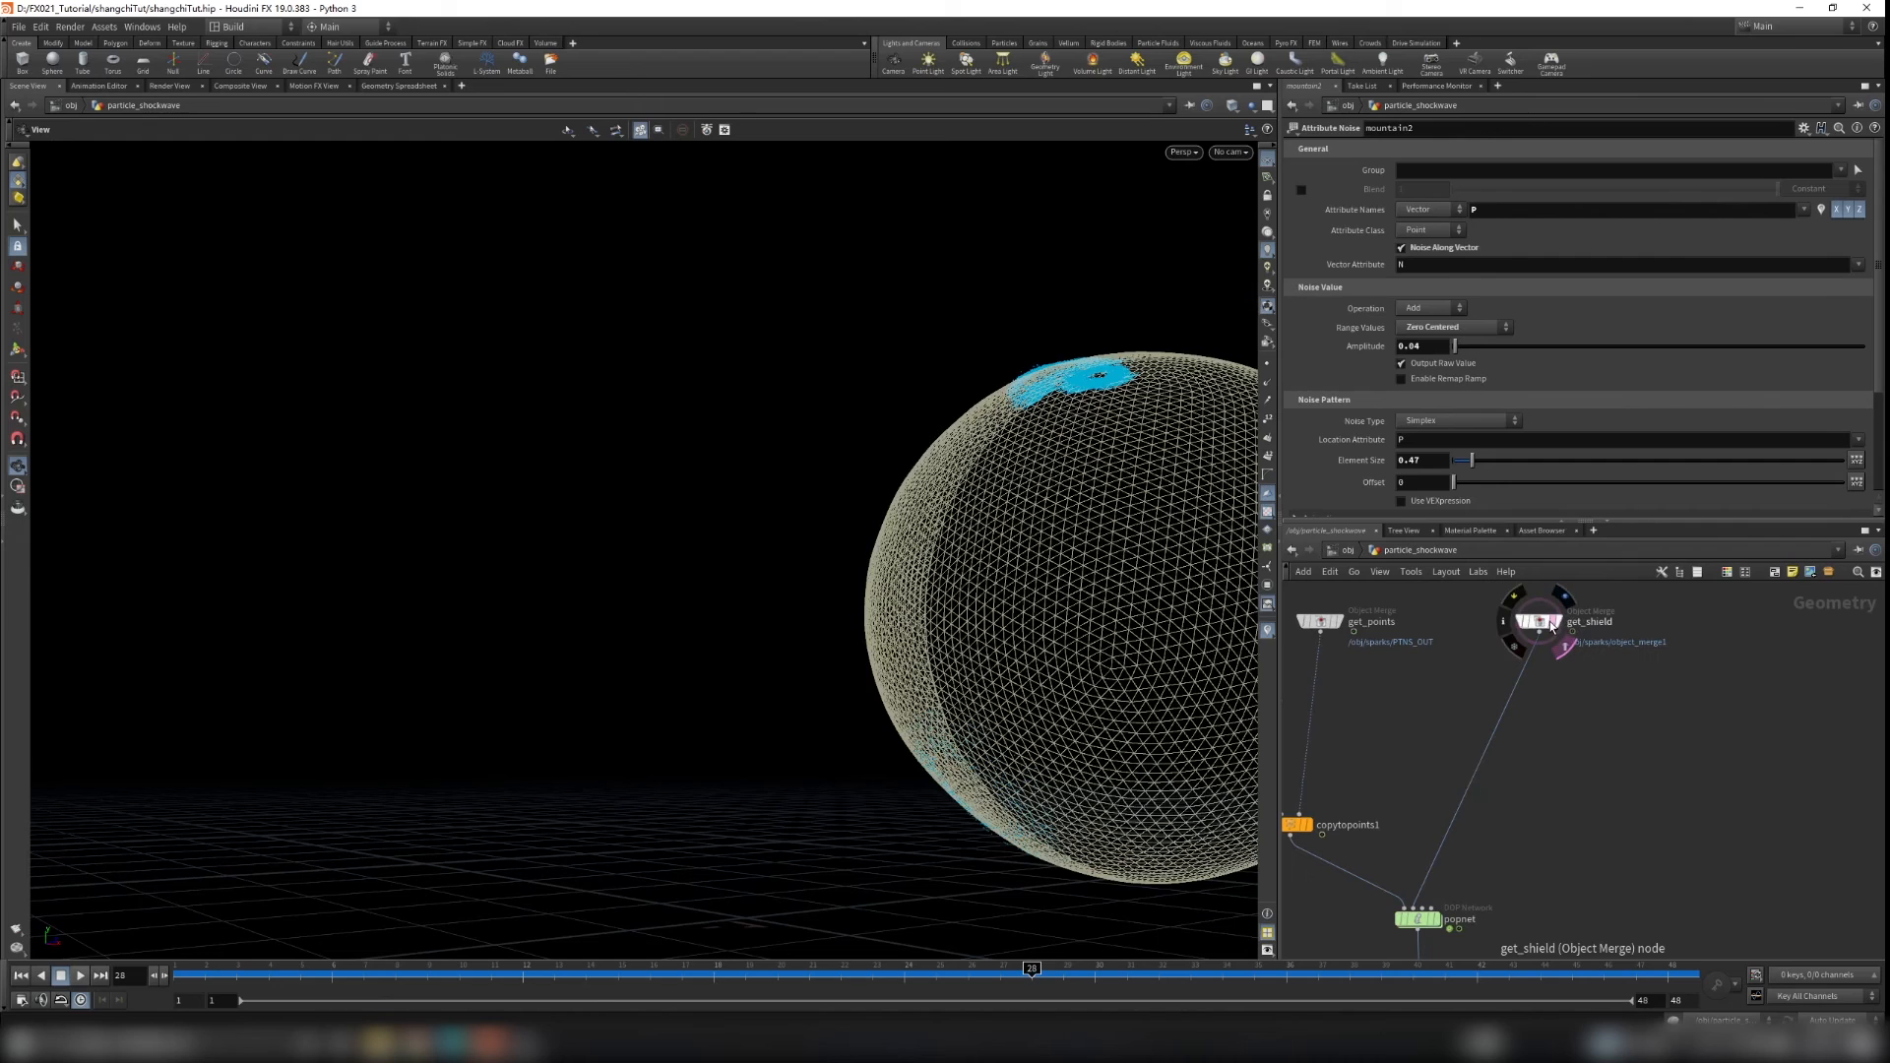
click(1550, 622)
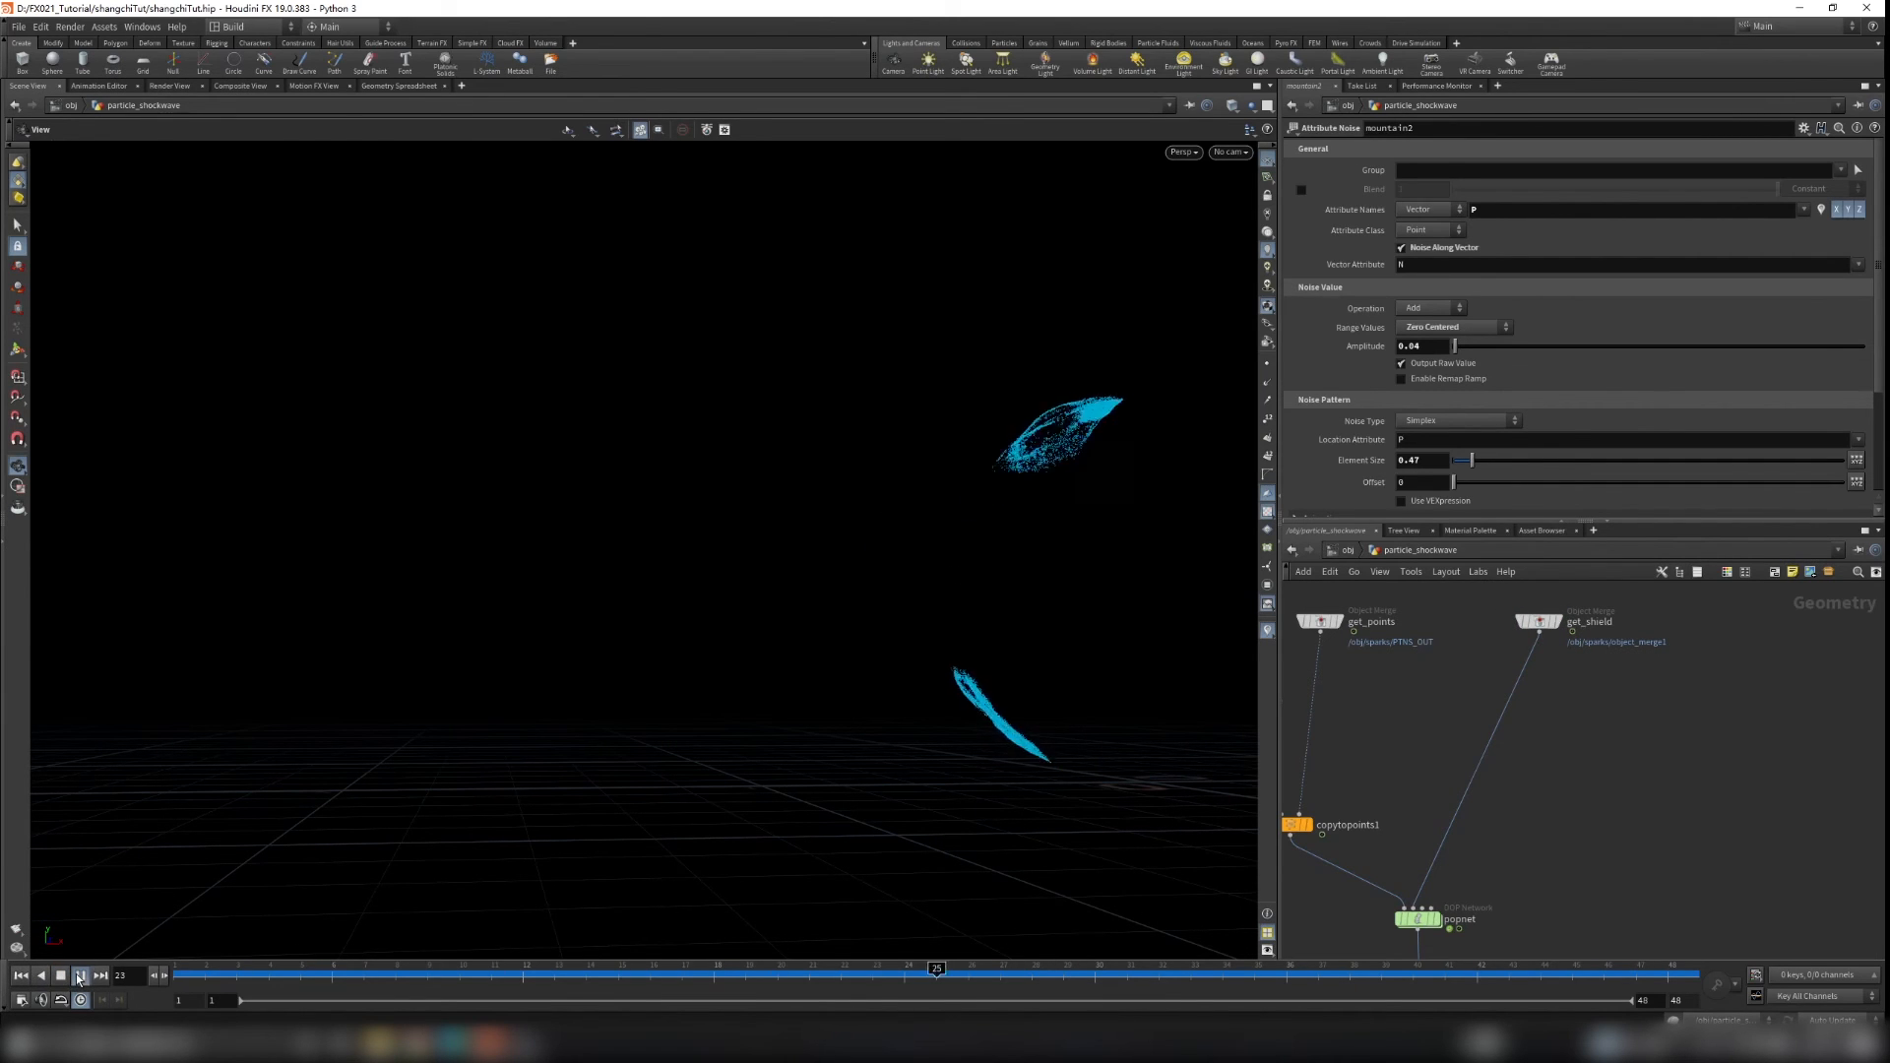
Step: Play back and scrub the timeline while orbiting to review the noisy particle motion, returning to frame 1
drag(827, 755, 1073, 612)
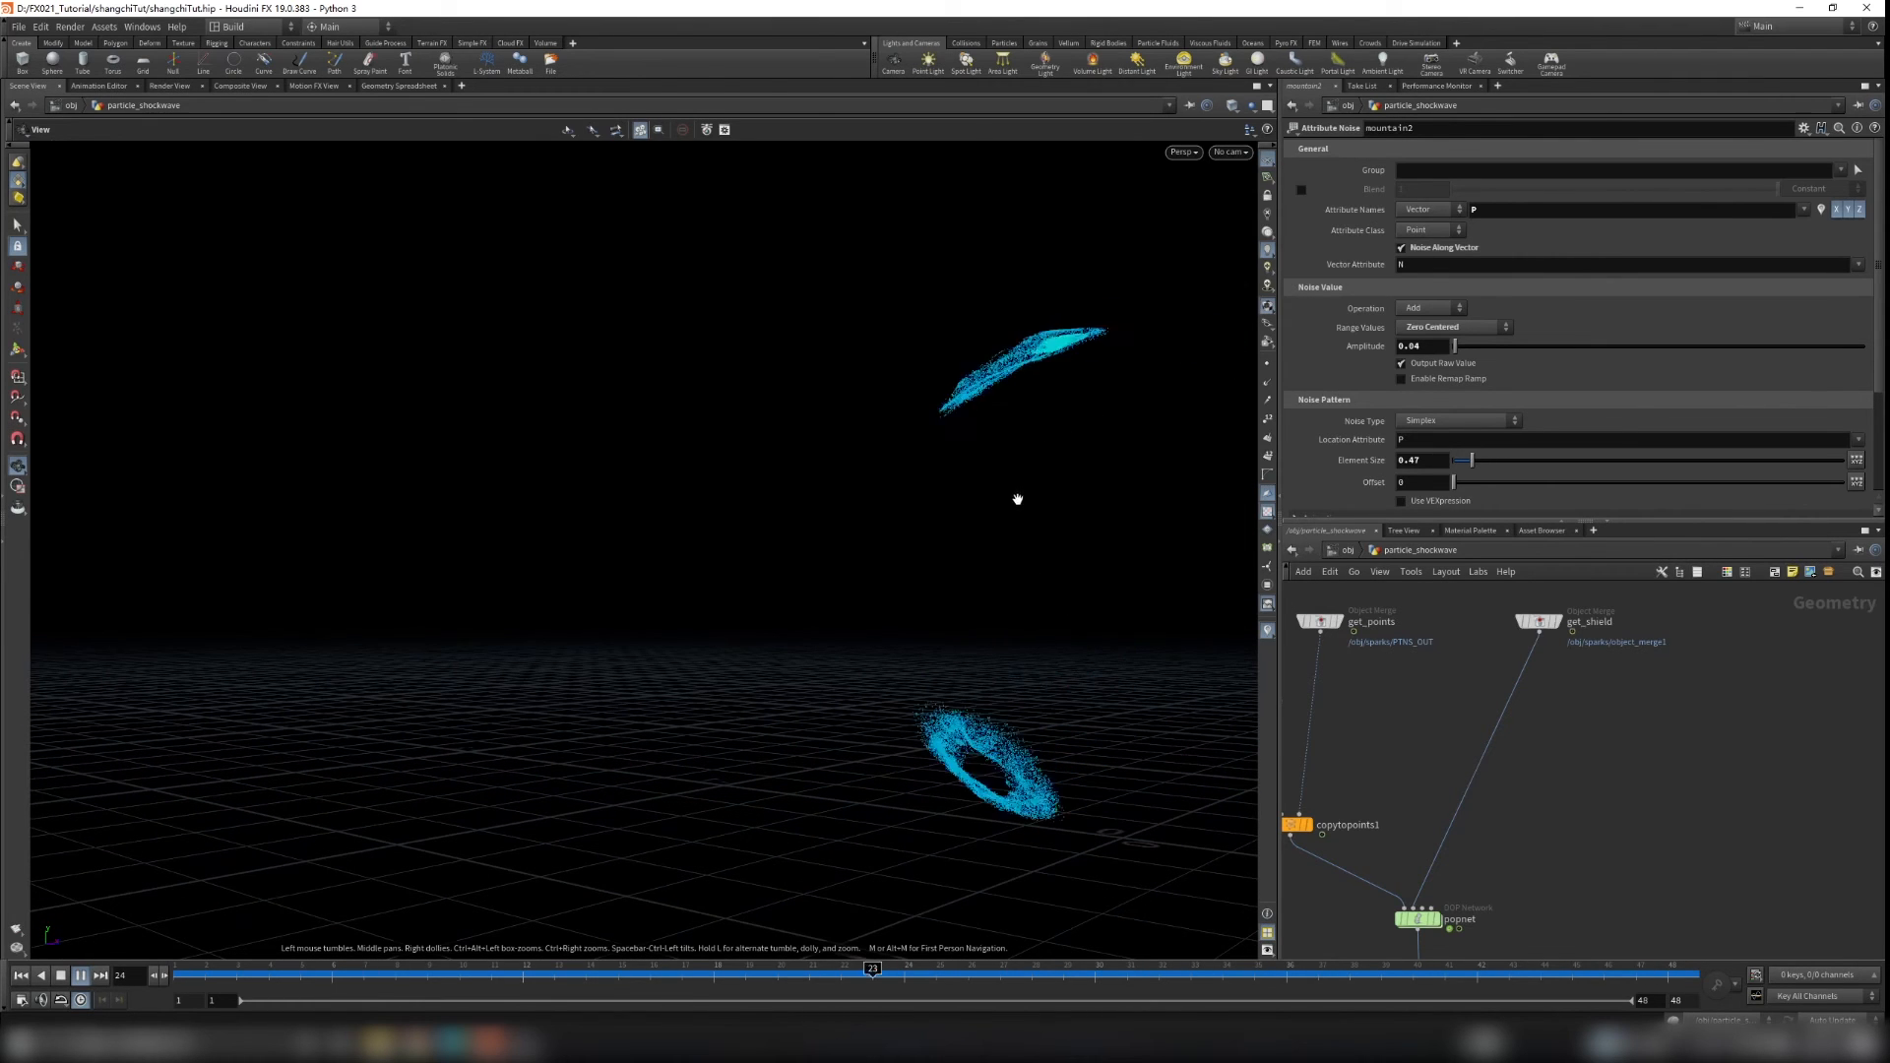
drag(901, 564, 1076, 595)
key(h)
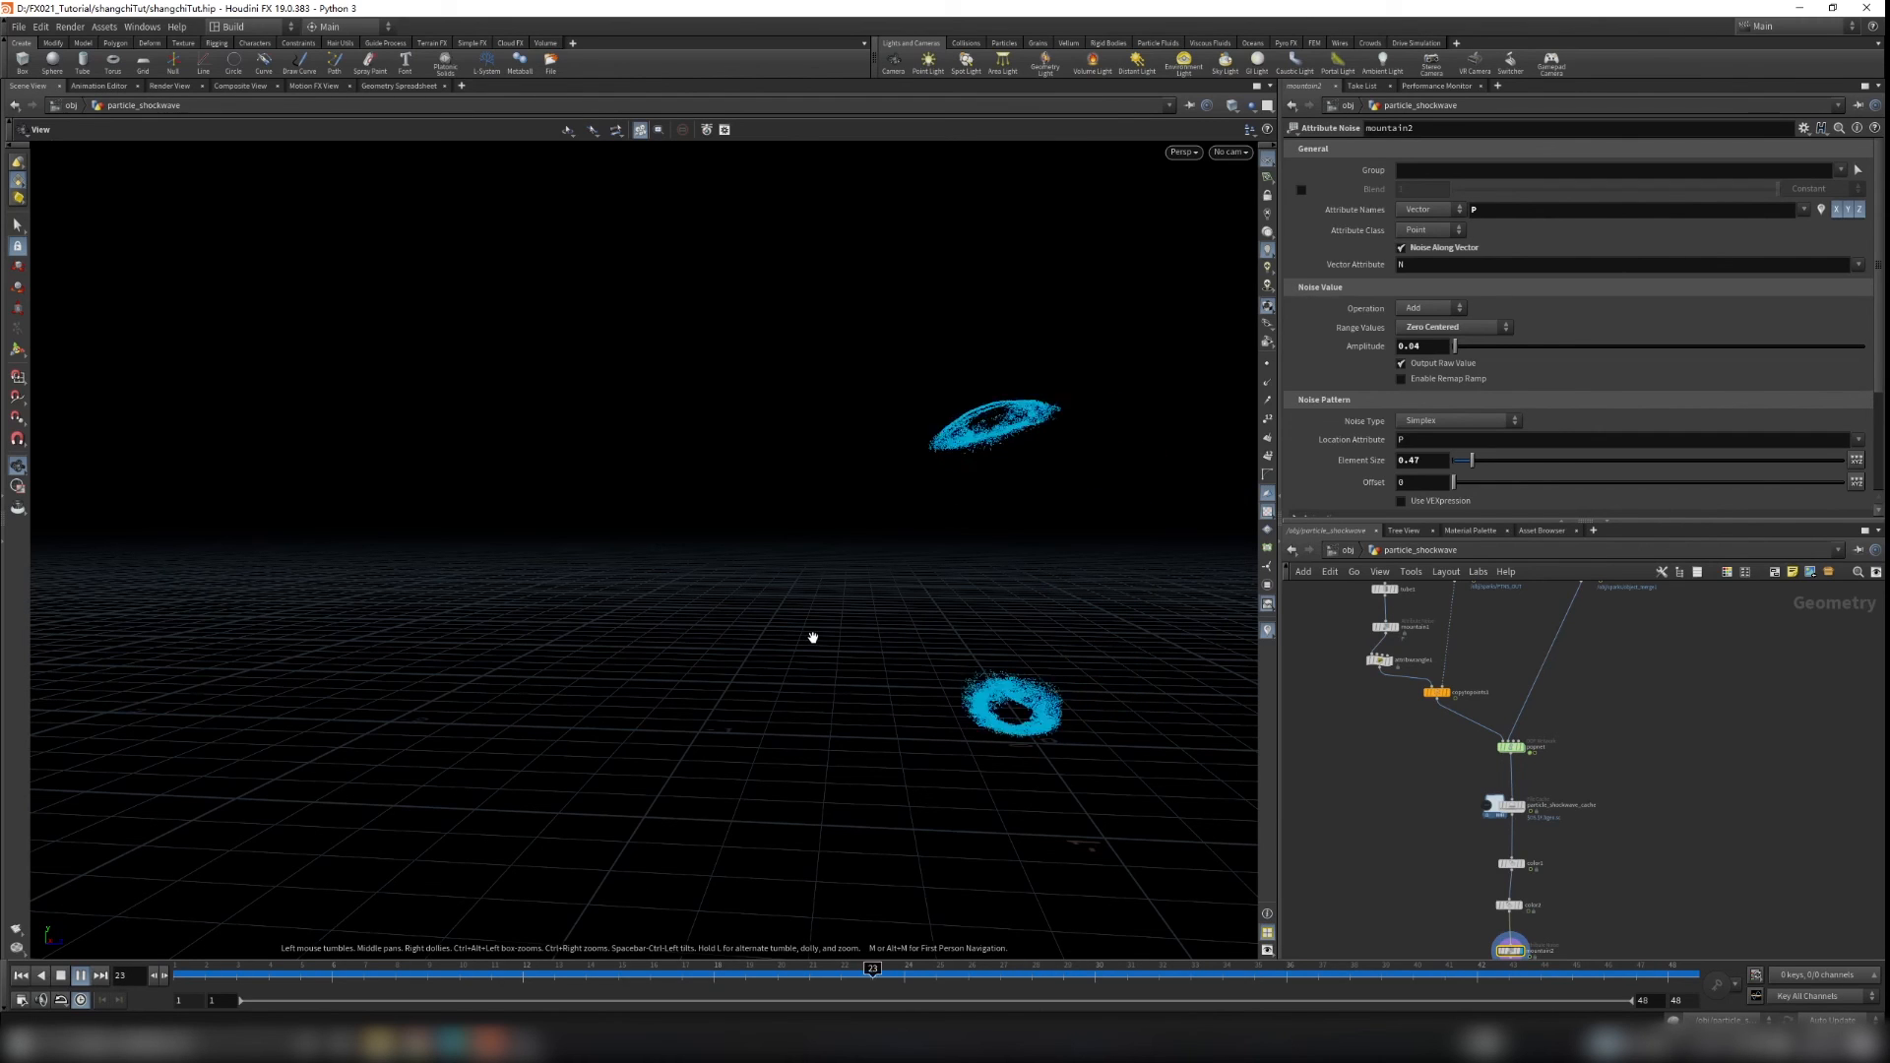
click(80, 976)
drag(330, 978, 562, 981)
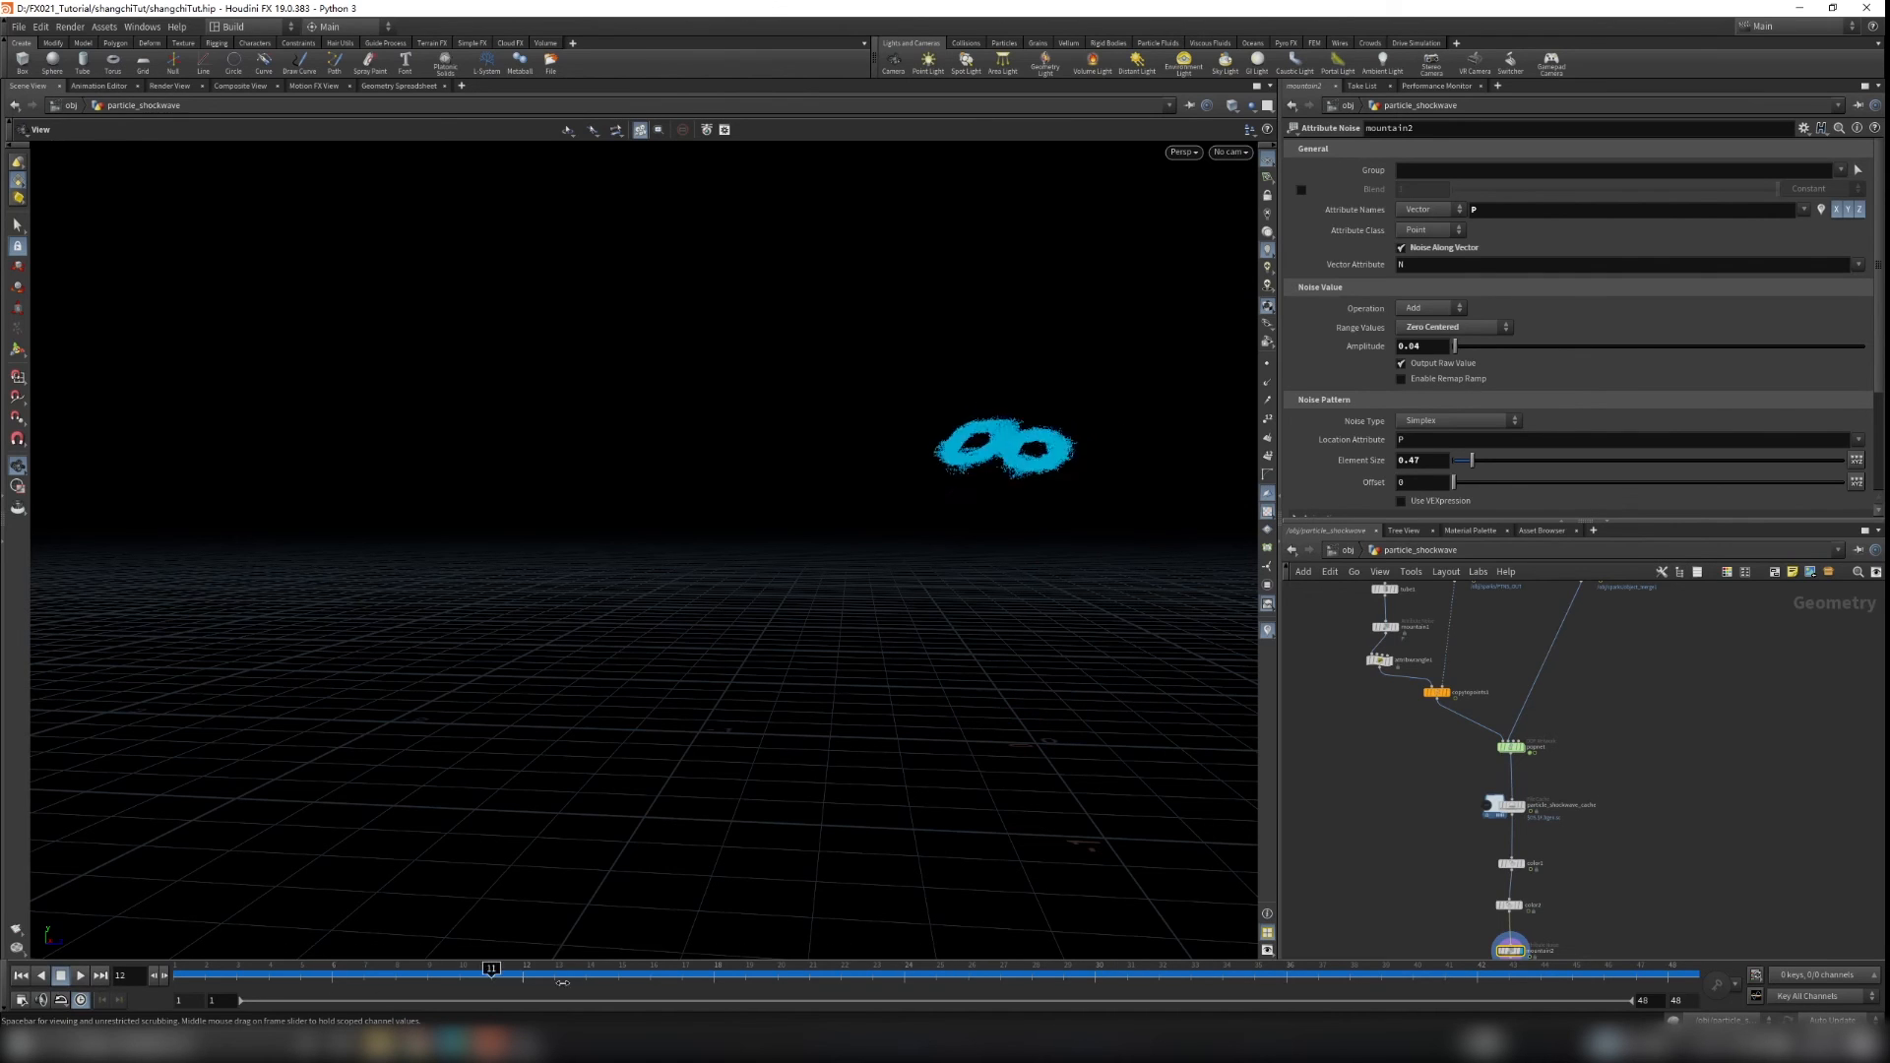
drag(1064, 975, 1444, 961)
scroll(1070, 608, up, 3)
drag(1119, 623, 1046, 695)
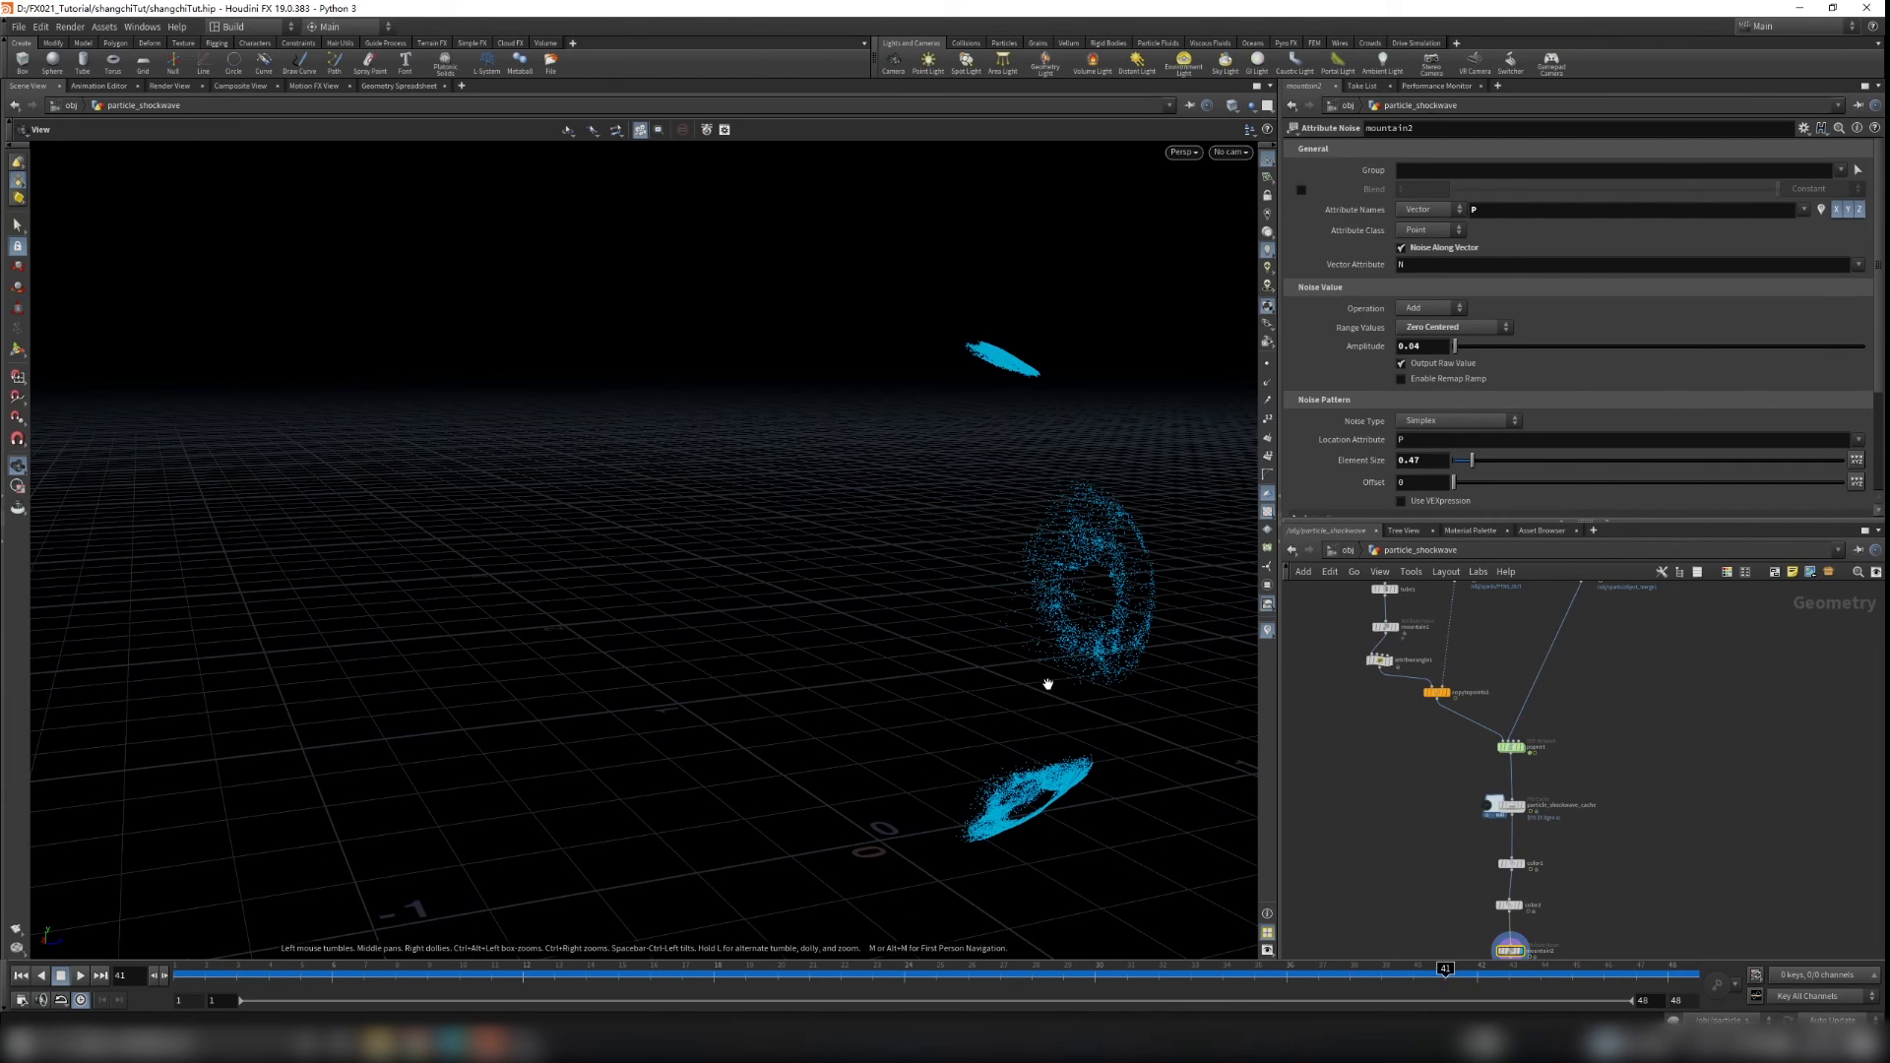
mouse_move(1048, 683)
mouse_down()
mouse_move(991, 730)
mouse_move(1042, 680)
mouse_up()
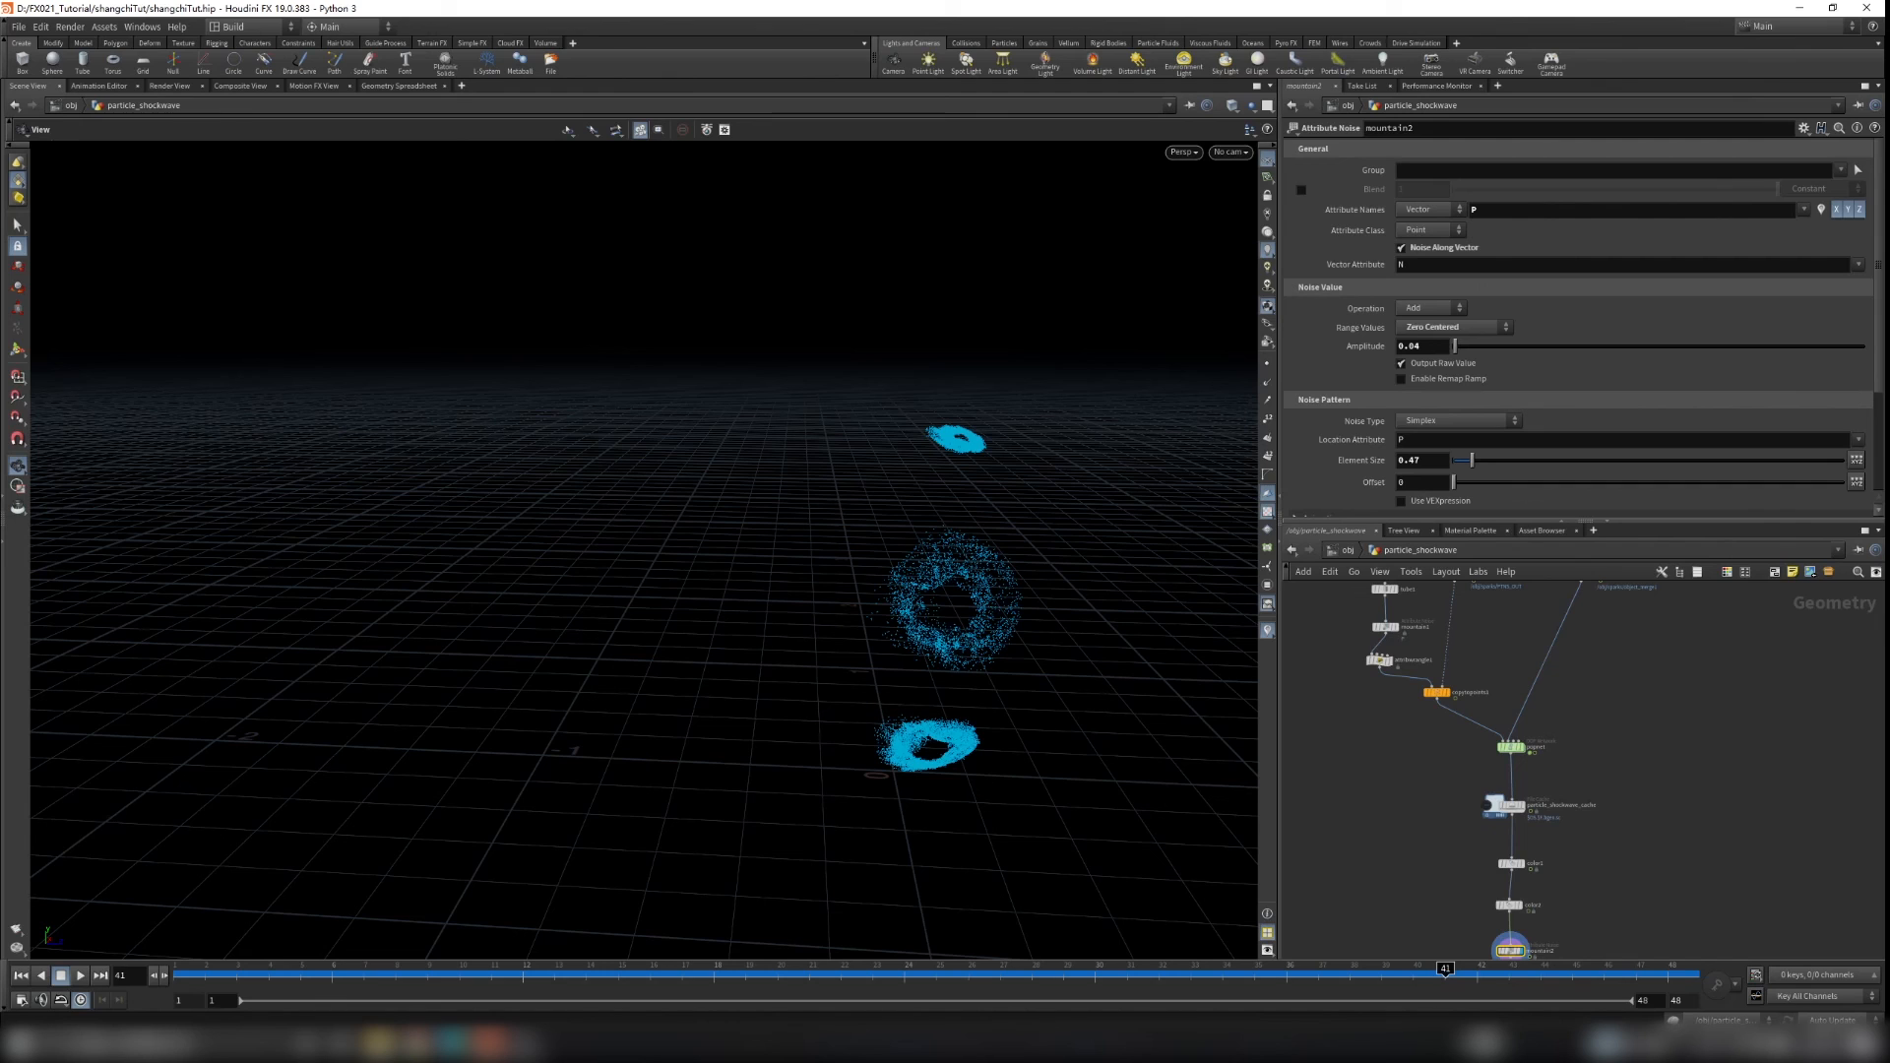
drag(800, 976, 182, 973)
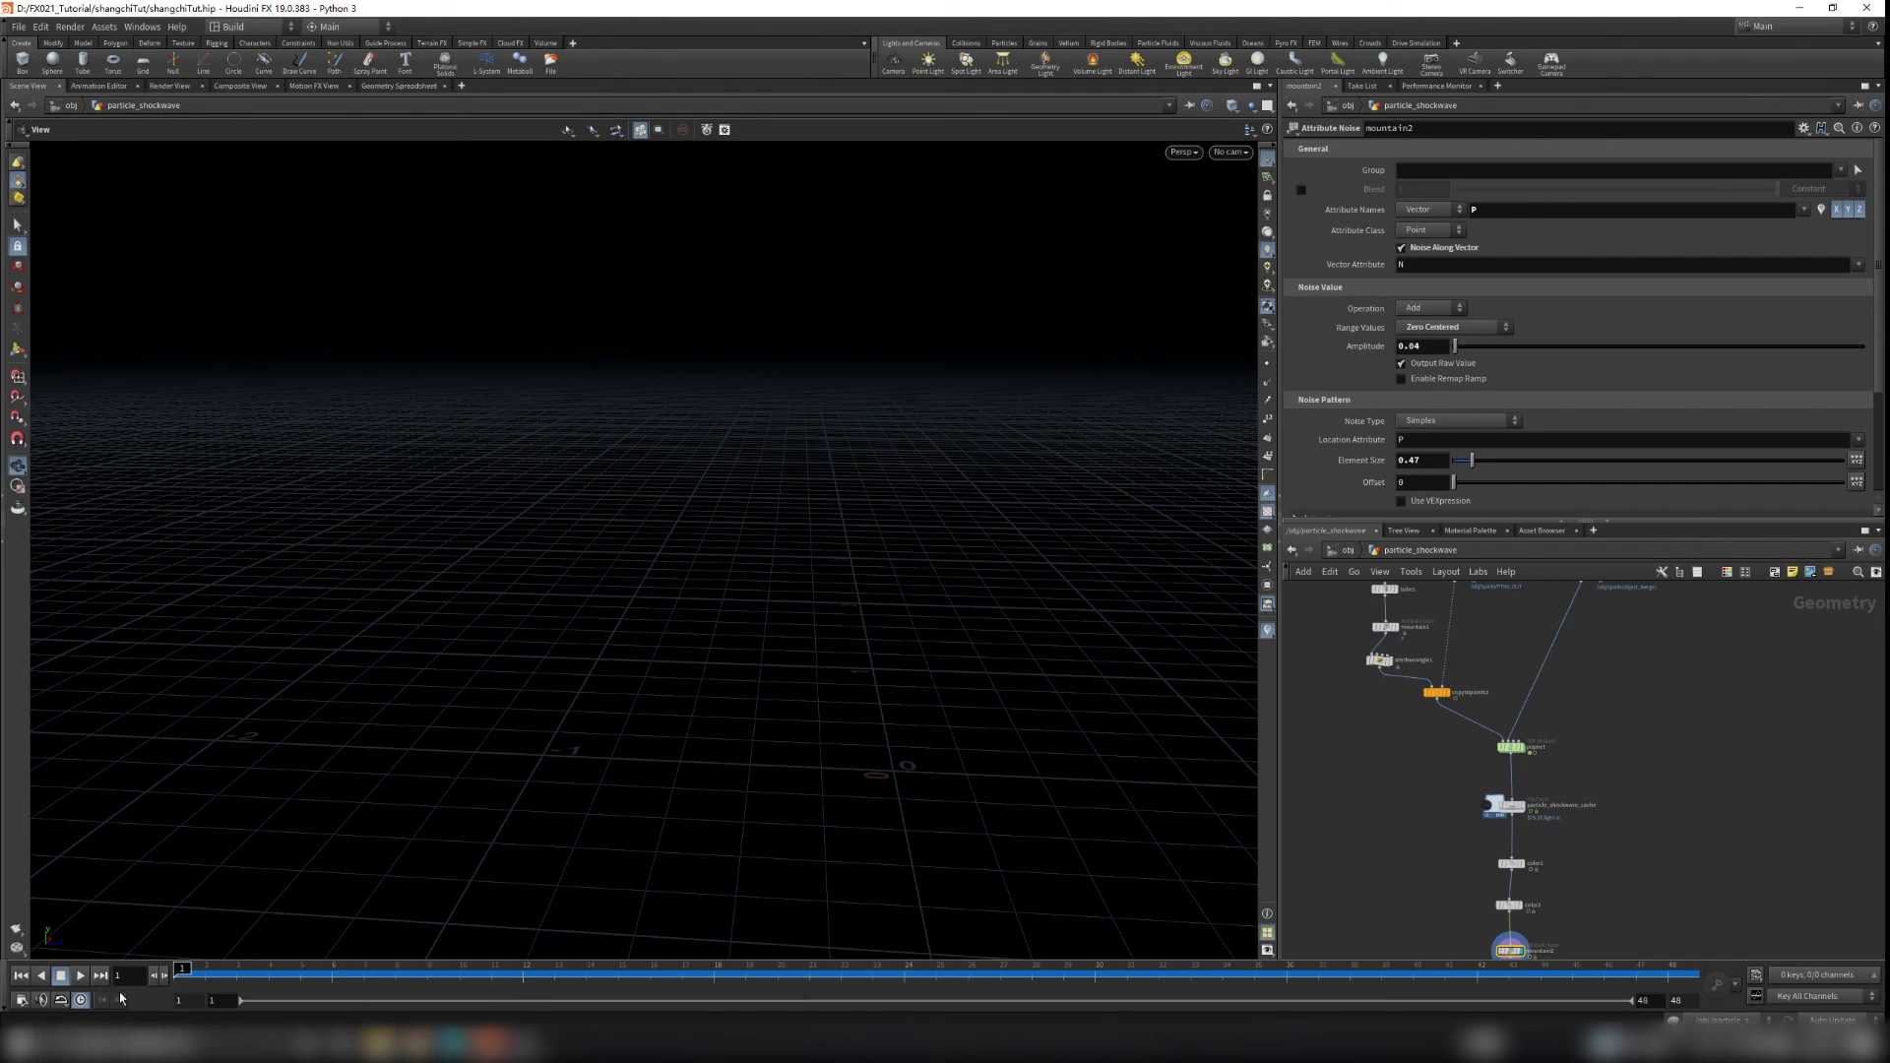